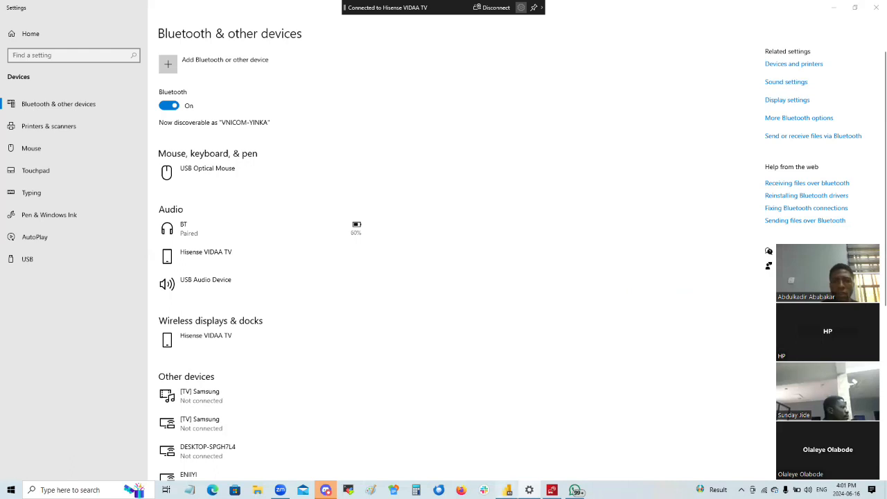
# - Switch to Power BI Desktop and expand the Filters pane beside the report canvas
pyautogui.hotkey('alt', 'Tab')
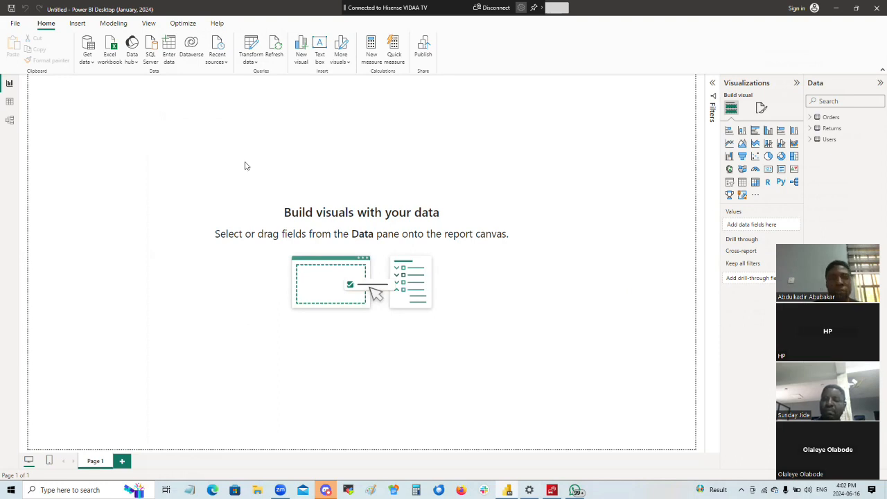
pyautogui.click(713, 83)
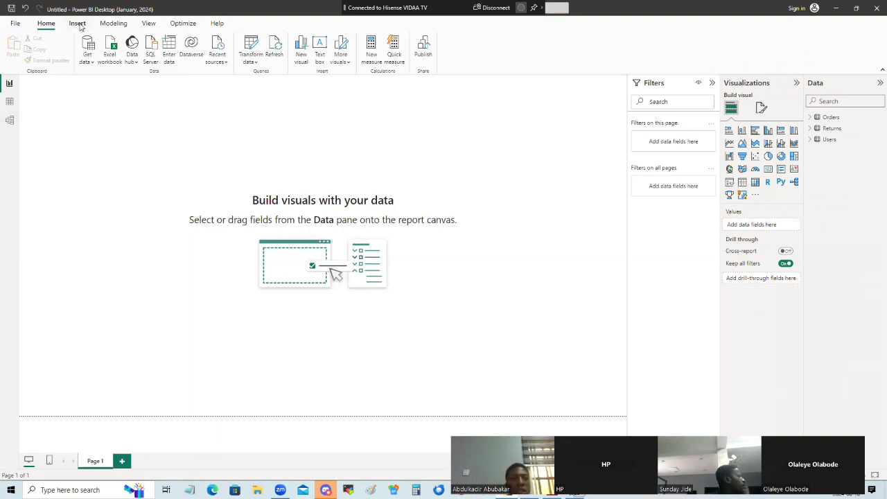
# - Insert a rectangle shape onto the empty report page
pyautogui.click(78, 24)
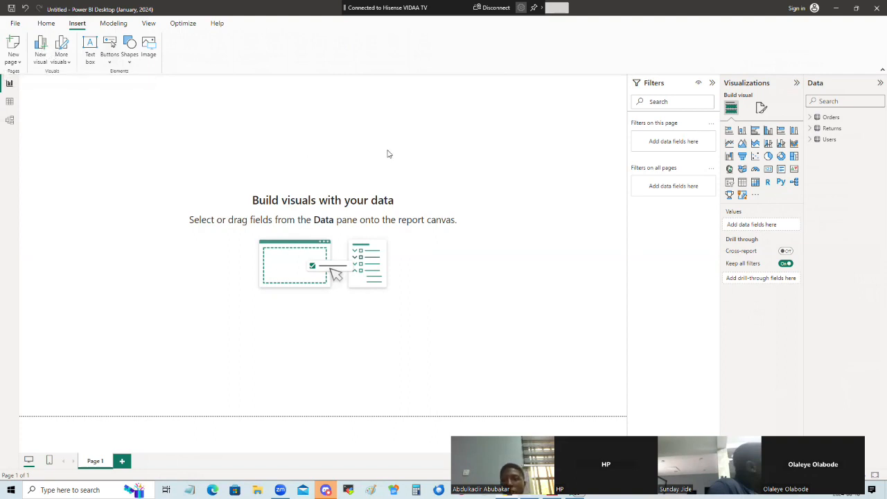
pyautogui.click(760, 108)
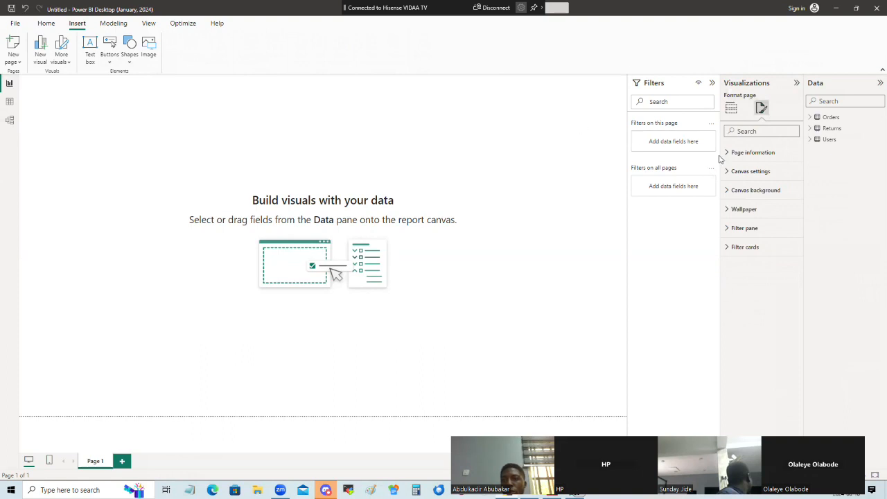
pyautogui.click(731, 109)
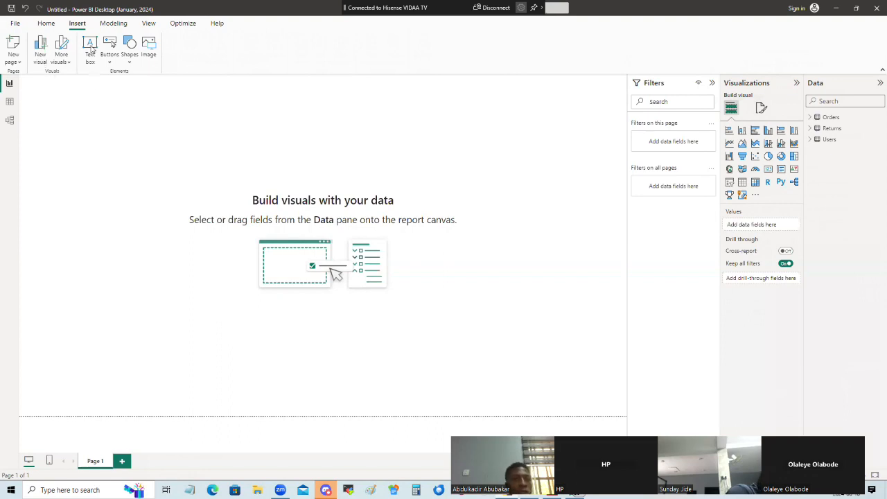
pyautogui.click(130, 61)
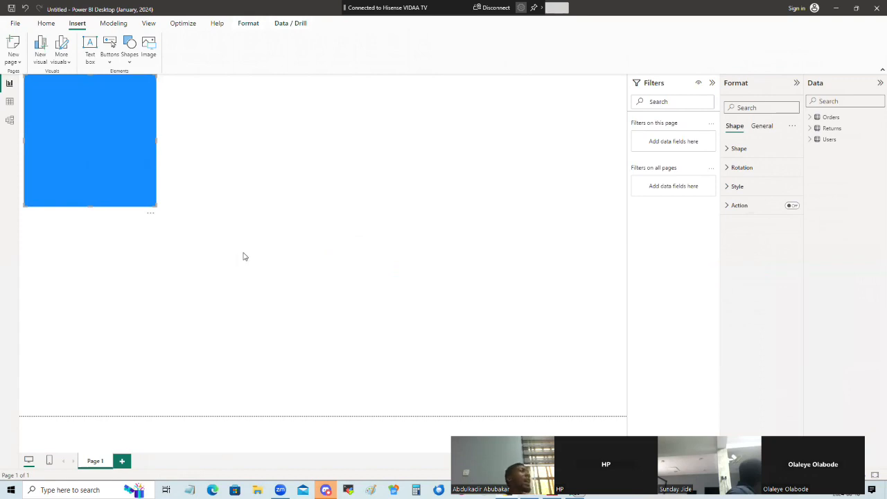
pyautogui.click(257, 198)
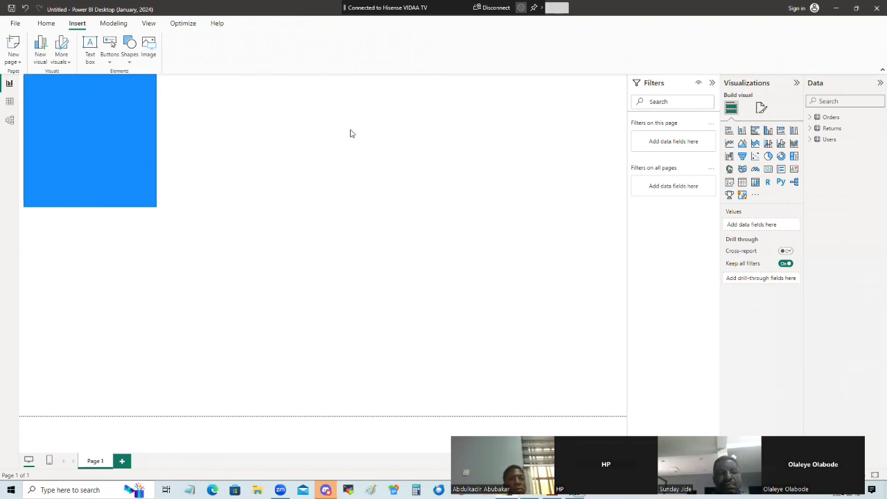
# - Open the page's canvas background settings and browse the Dataset folder for a background image
pyautogui.click(761, 110)
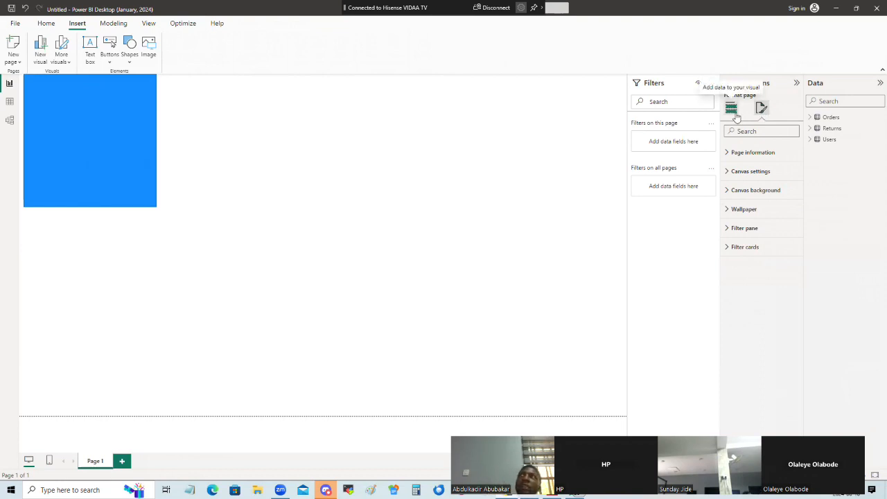
pyautogui.click(733, 111)
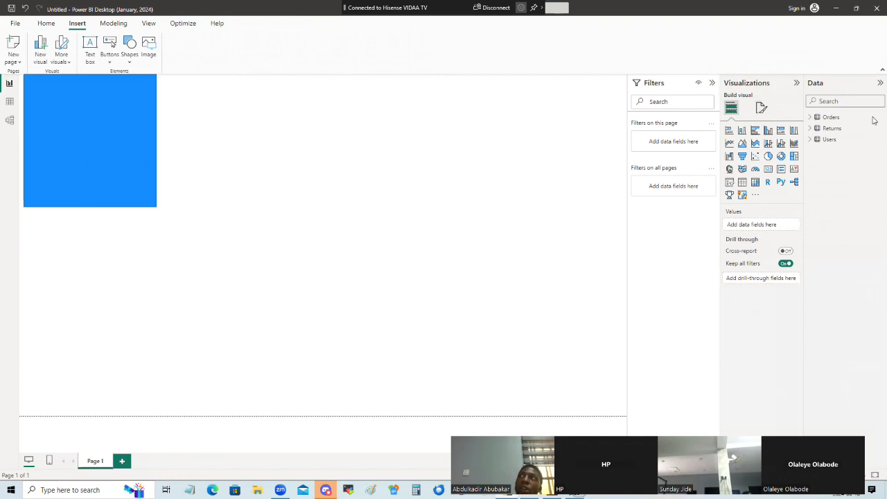
pyautogui.click(760, 108)
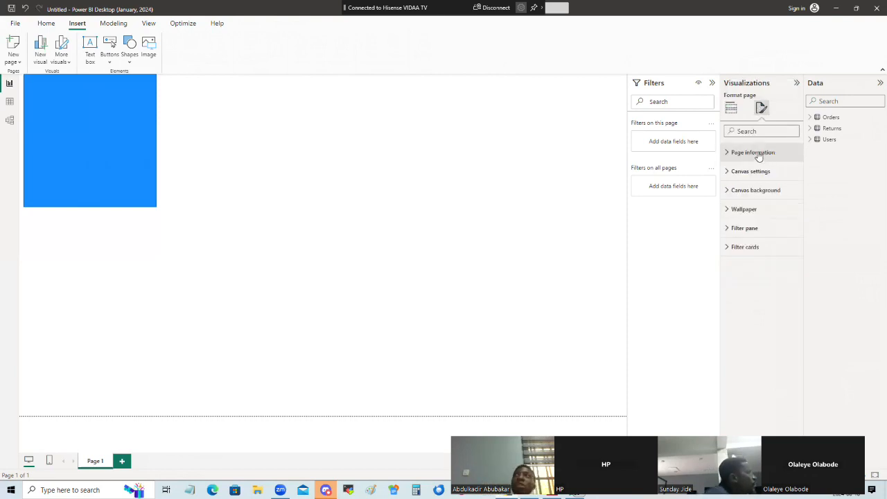
pyautogui.click(729, 197)
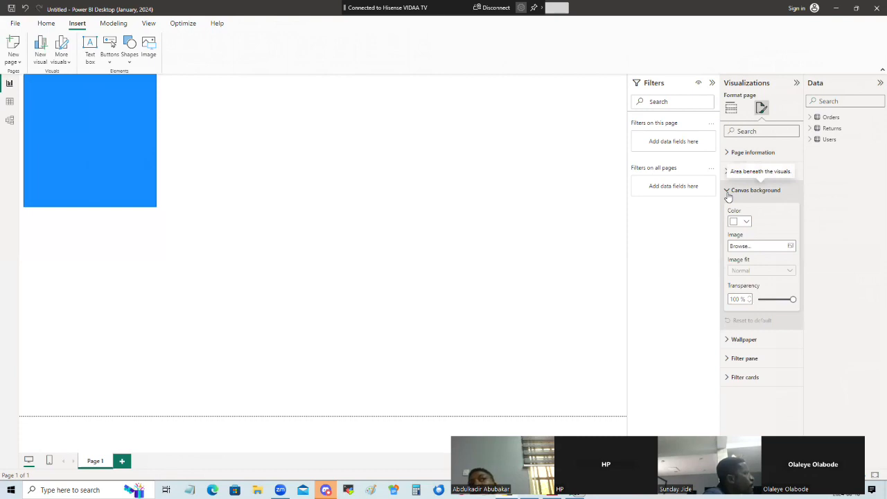
pyautogui.click(748, 248)
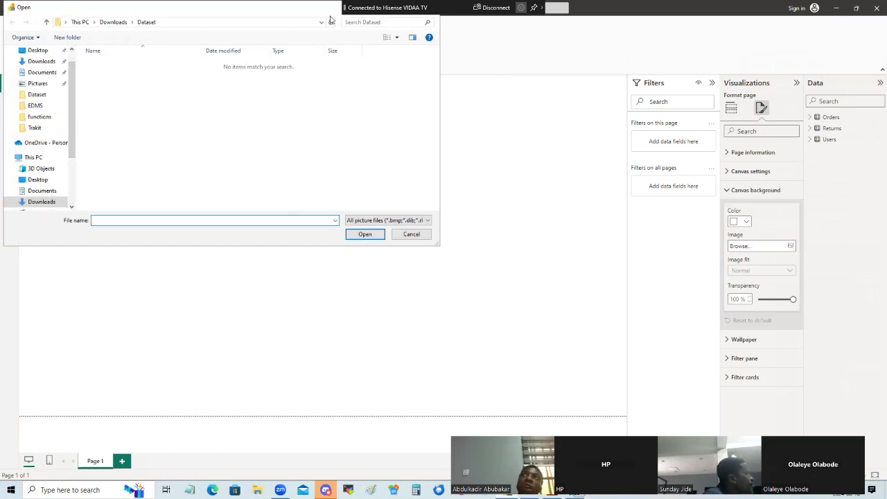
pyautogui.click(406, 237)
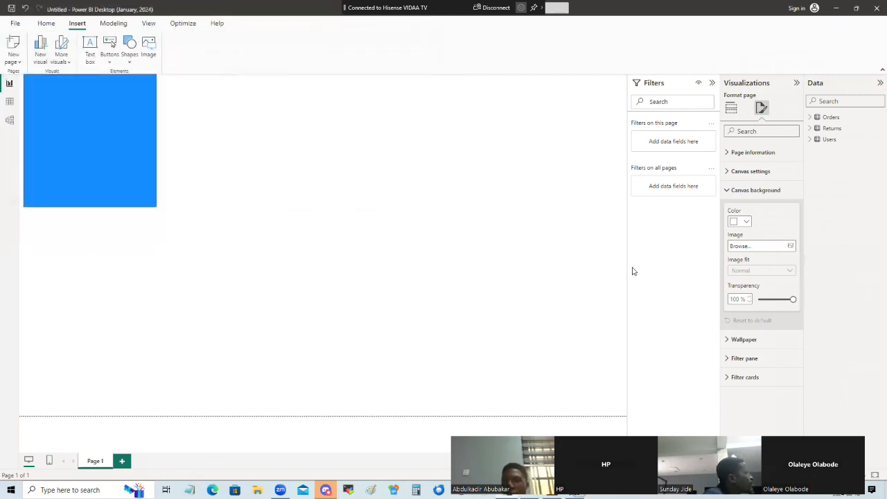
# - Set Page 1's canvas background color to White, 10% darker, with 0% transparency
pyautogui.click(747, 223)
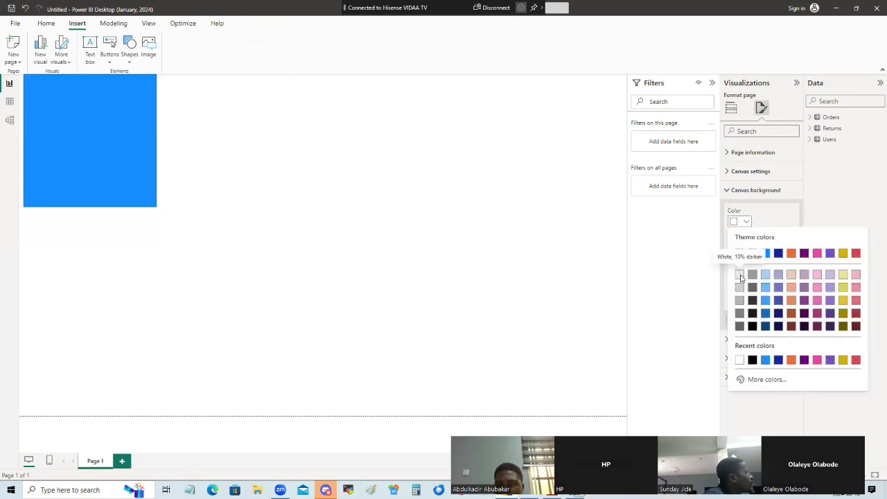
pyautogui.click(741, 277)
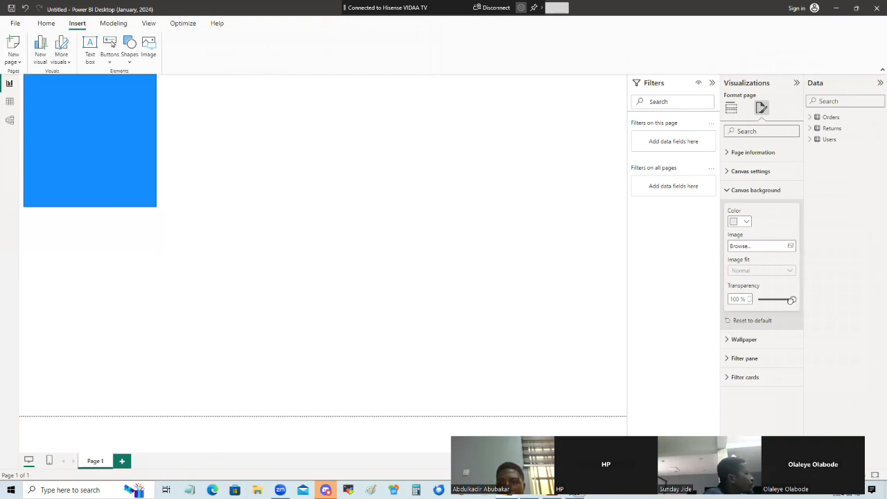
pyautogui.click(759, 299)
pyautogui.moveTo(760, 300); pyautogui.dragTo(757, 313)
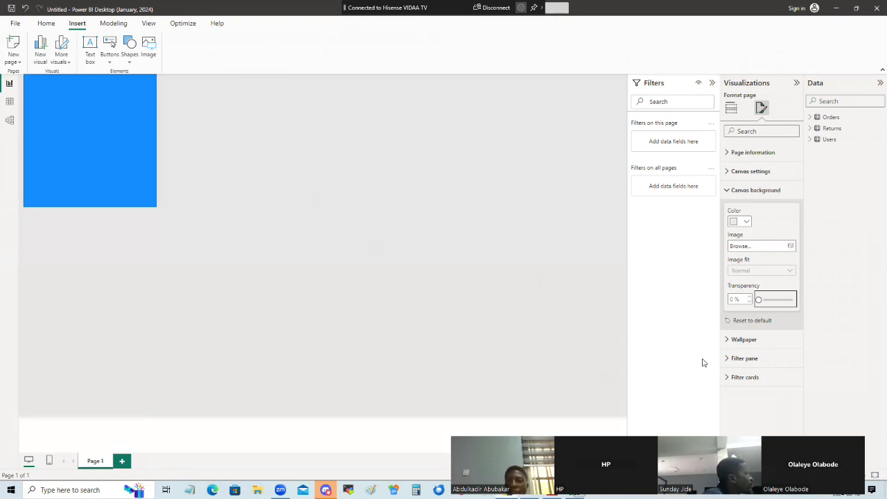
pyautogui.click(735, 110)
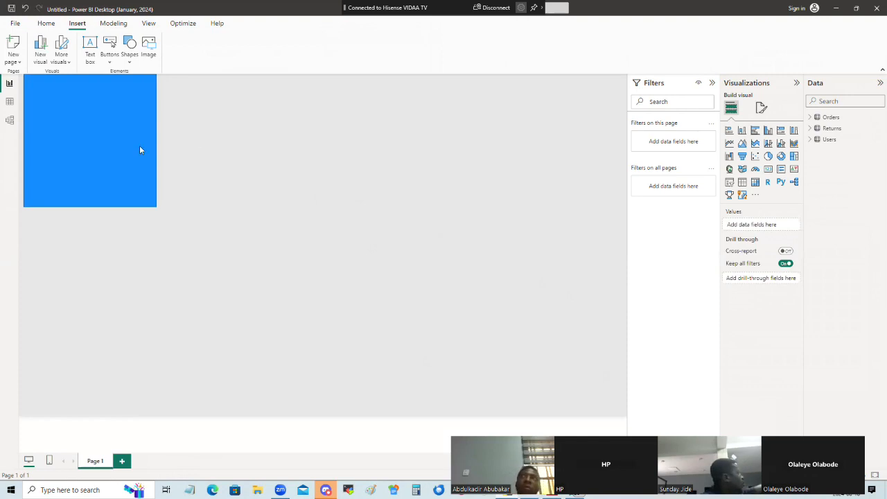
# - Delete the blue rectangle from Page 1
pyautogui.click(115, 164)
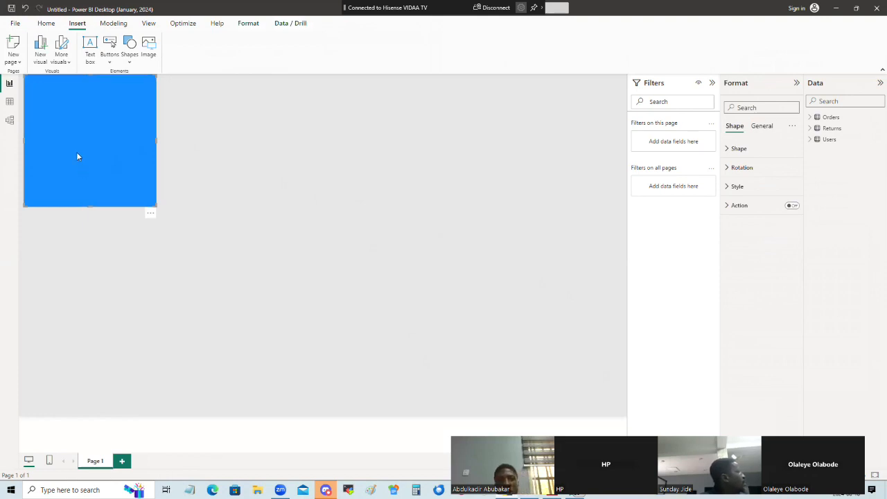
pyautogui.press('Delete')
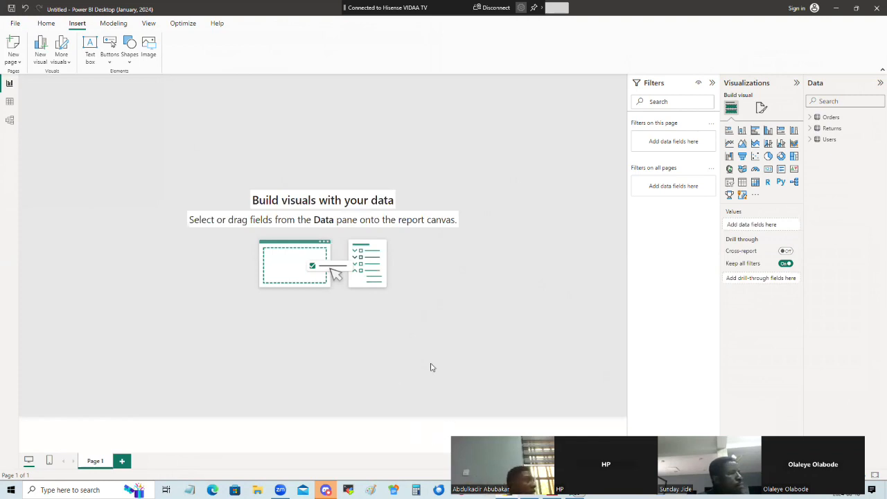
# - Add a second report page and delete it again
pyautogui.click(121, 461)
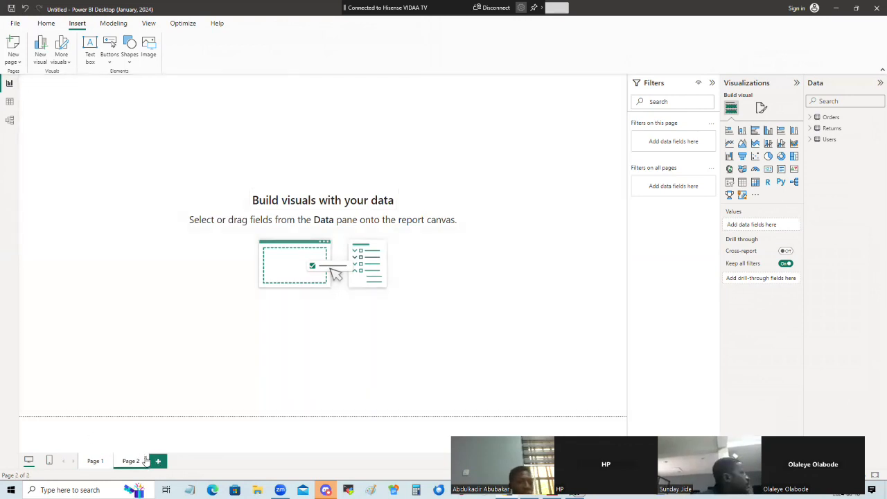
pyautogui.click(109, 459)
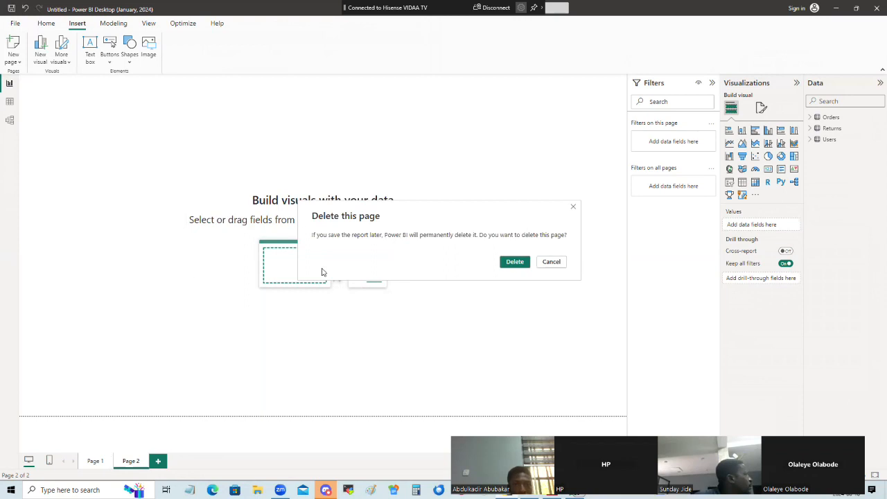
pyautogui.click(510, 264)
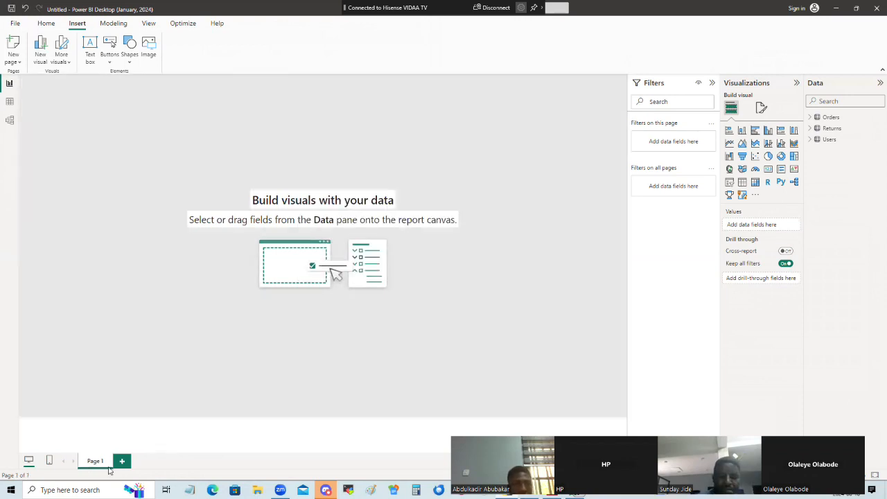
# - Add a new report page and set its canvas background to White, 10% darker, with 0% transparency
pyautogui.click(124, 463)
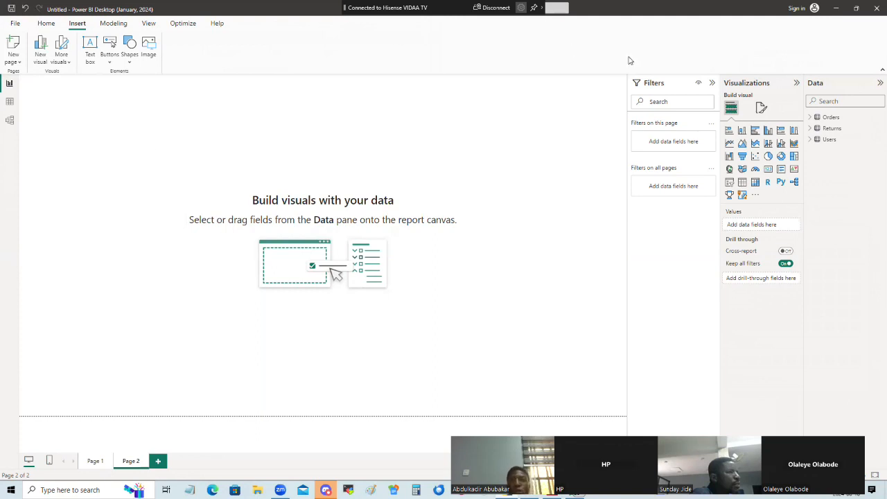
pyautogui.click(761, 108)
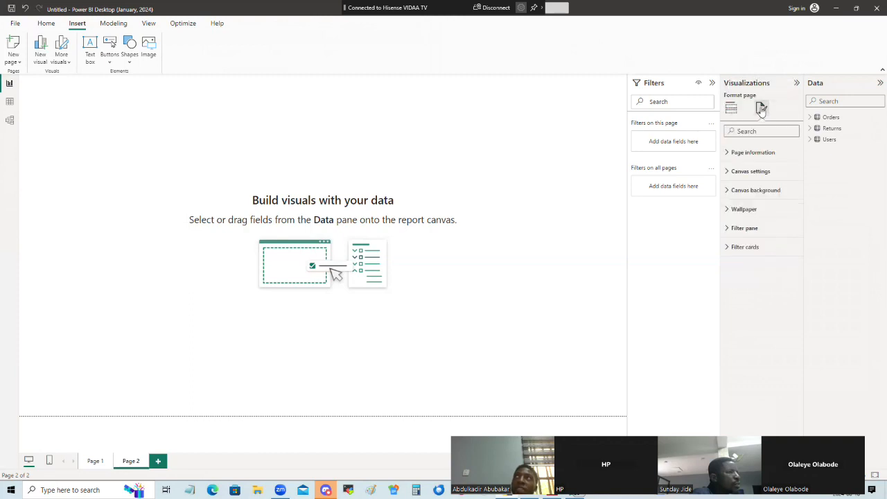
pyautogui.click(729, 195)
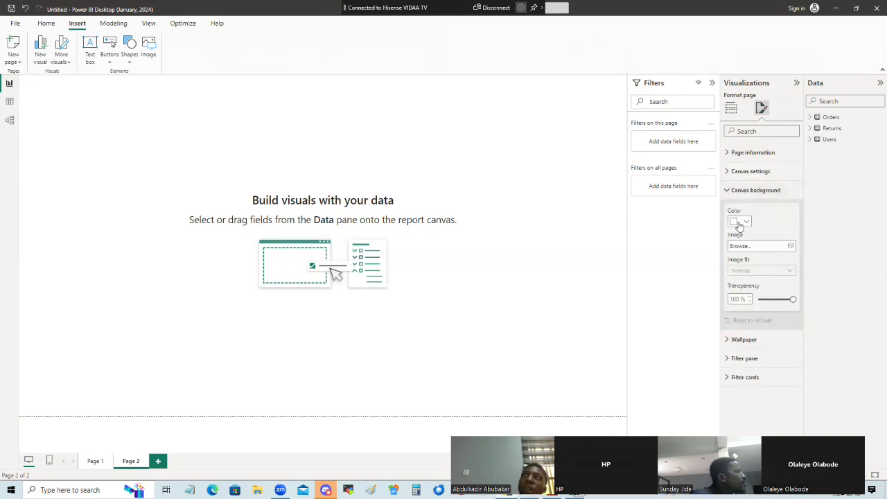
pyautogui.click(735, 225)
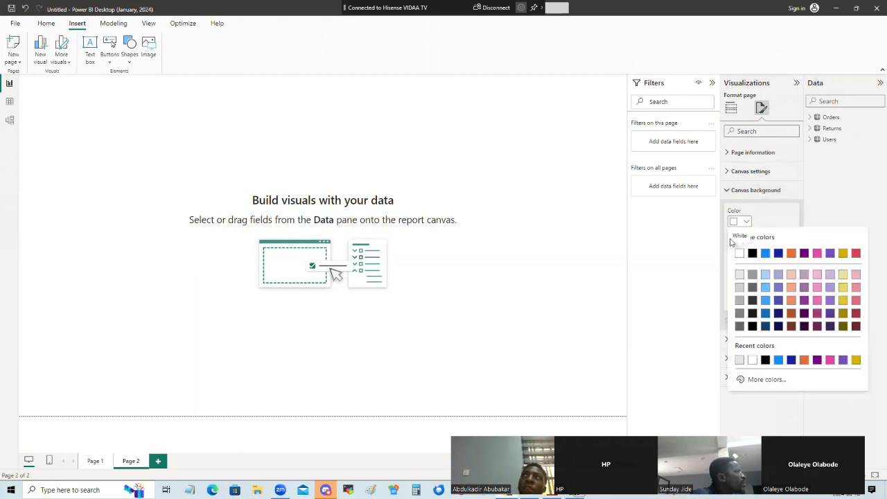
pyautogui.click(739, 277)
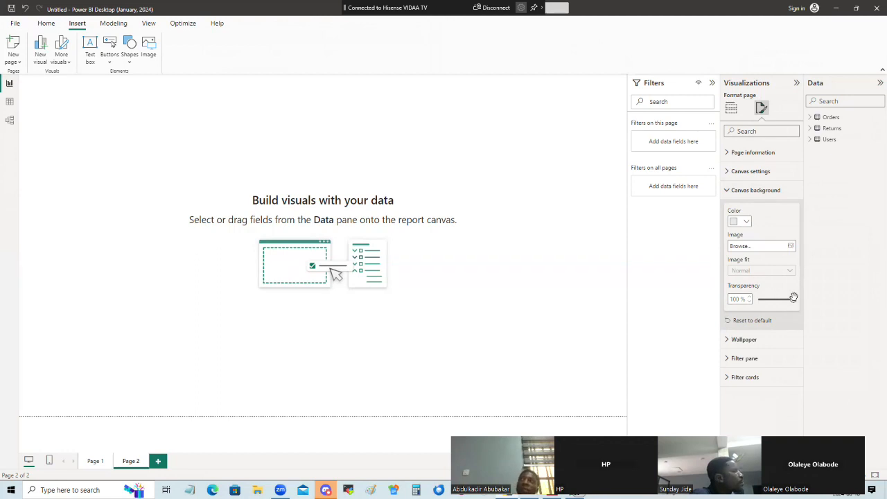
pyautogui.moveTo(793, 299); pyautogui.dragTo(740, 314)
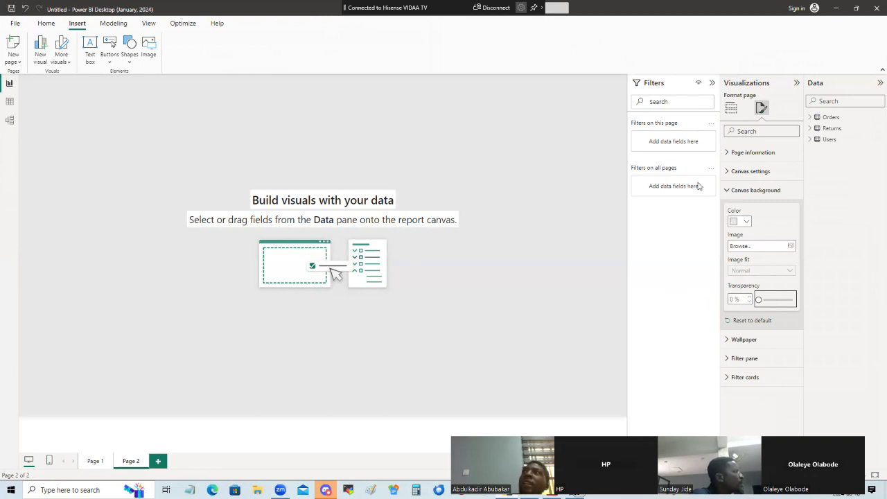
# - Rename Page 2 as "Sales Dashboard" in its page information
pyautogui.click(731, 153)
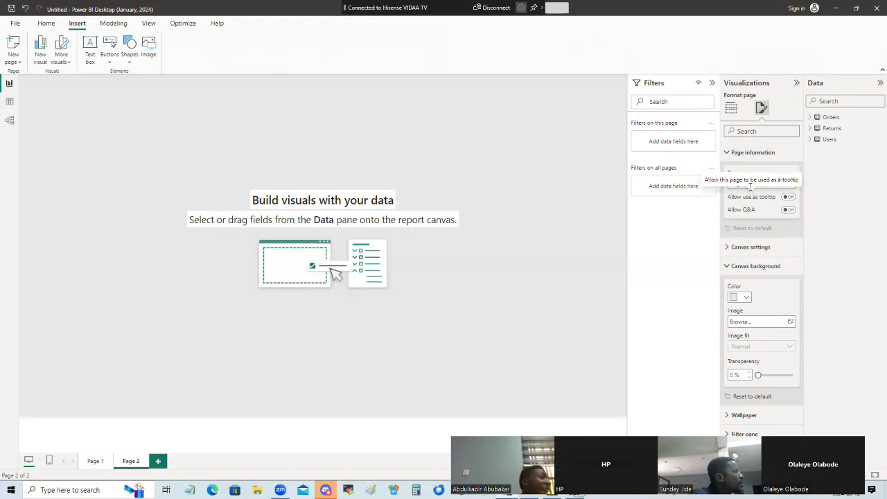
pyautogui.click(750, 185)
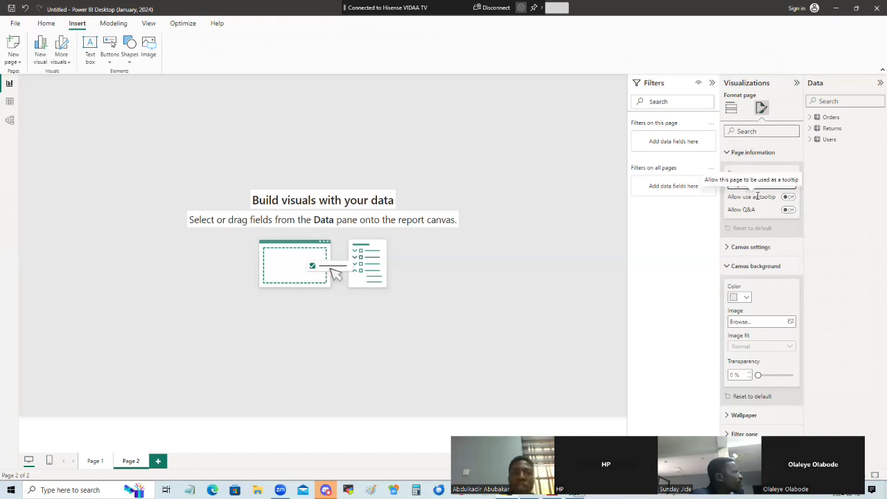
pyautogui.write('P')
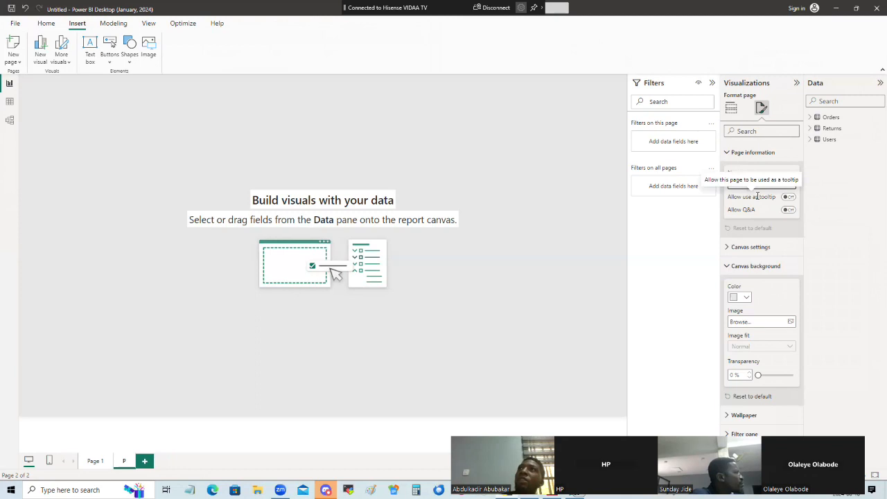
pyautogui.press('BackSpace')
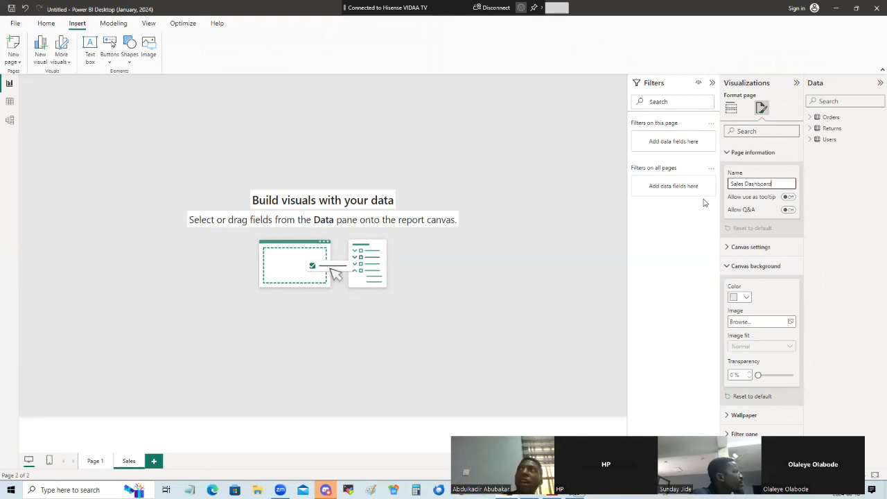
pyautogui.click(674, 253)
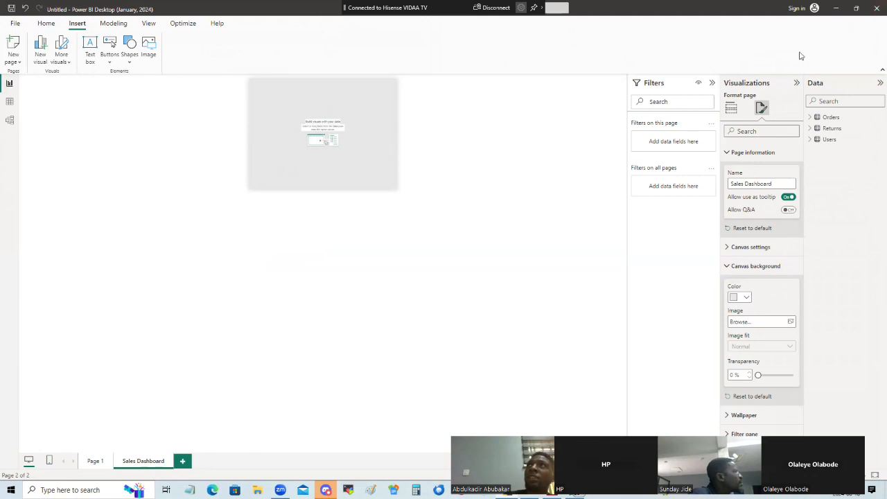
# - Switch the Sales Dashboard page's Allow use as tooltip option off and back on
pyautogui.click(788, 198)
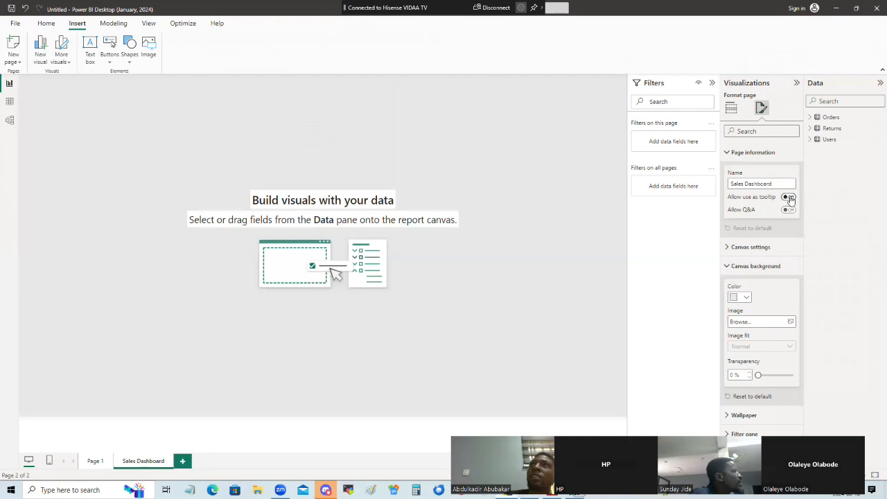
pyautogui.click(790, 197)
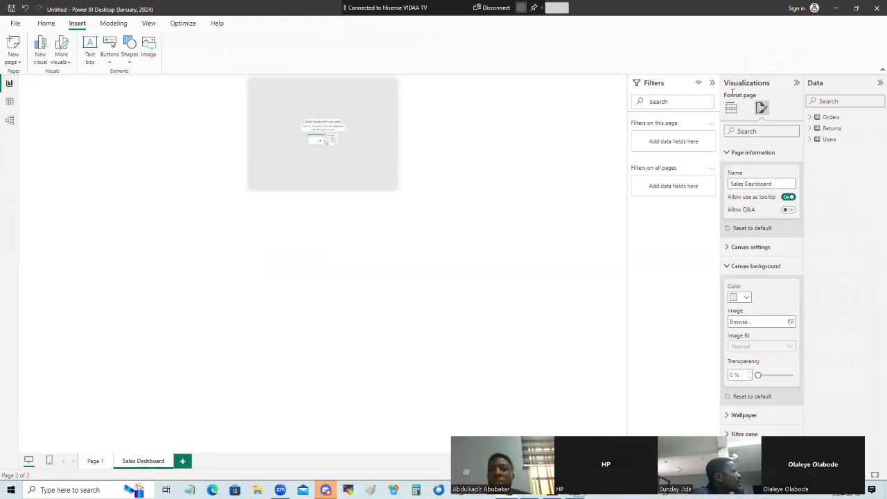
# - Turn off Allow use as tooltip for the Sales Dashboard page
pyautogui.click(789, 198)
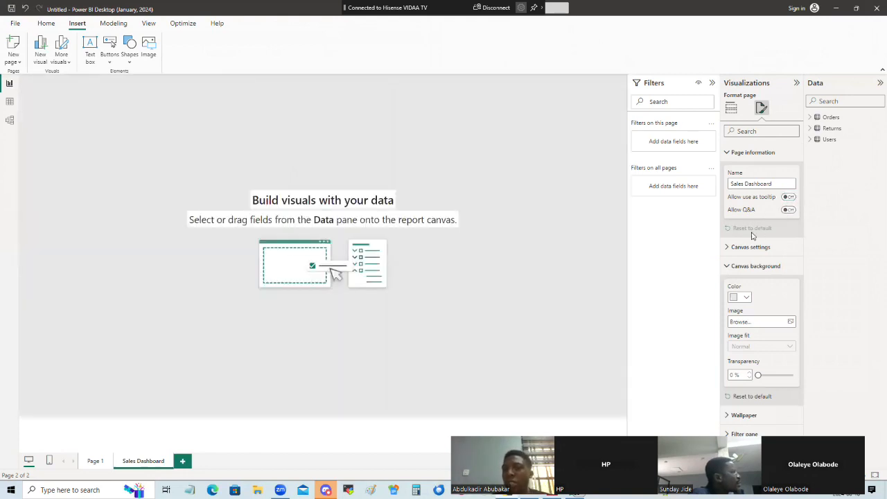
pyautogui.click(727, 154)
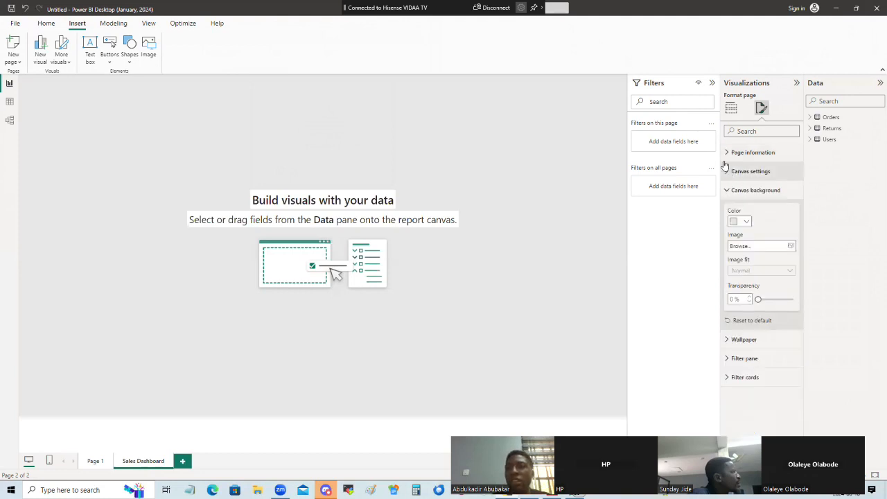
# - Try the Letter and Custom canvas types on the Sales Dashboard page and return the type to 16:9
pyautogui.click(728, 175)
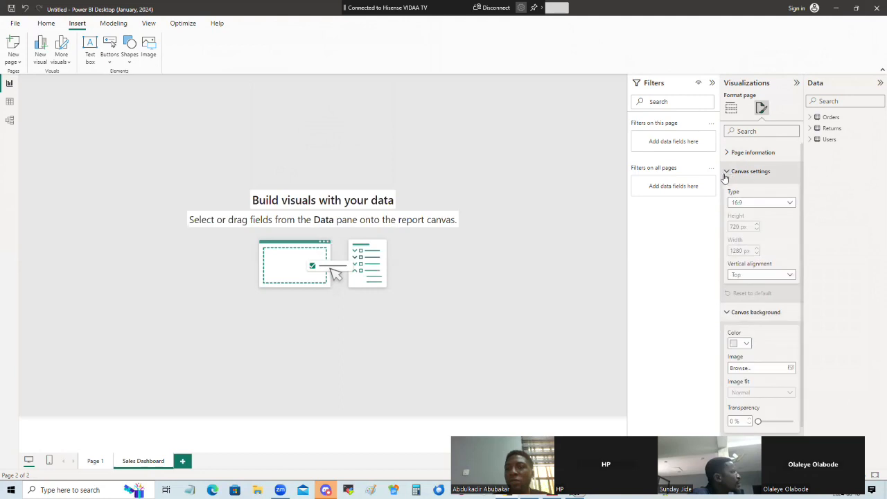
pyautogui.click(748, 202)
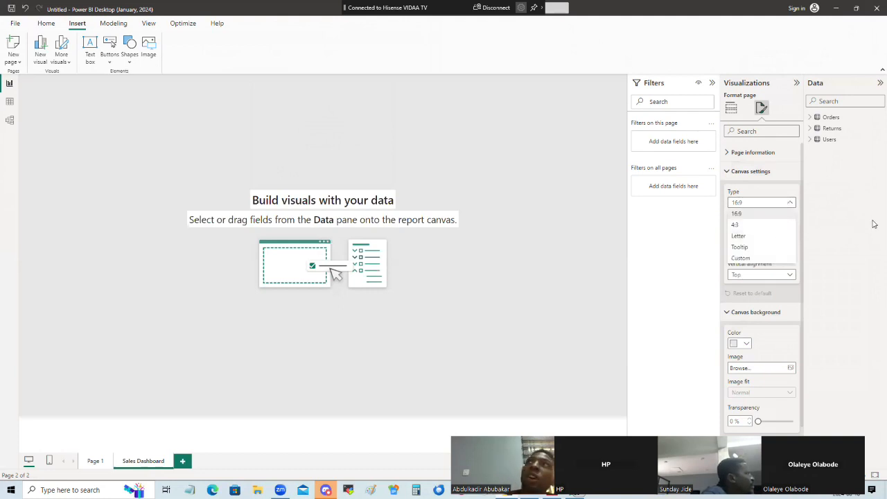
pyautogui.click(742, 237)
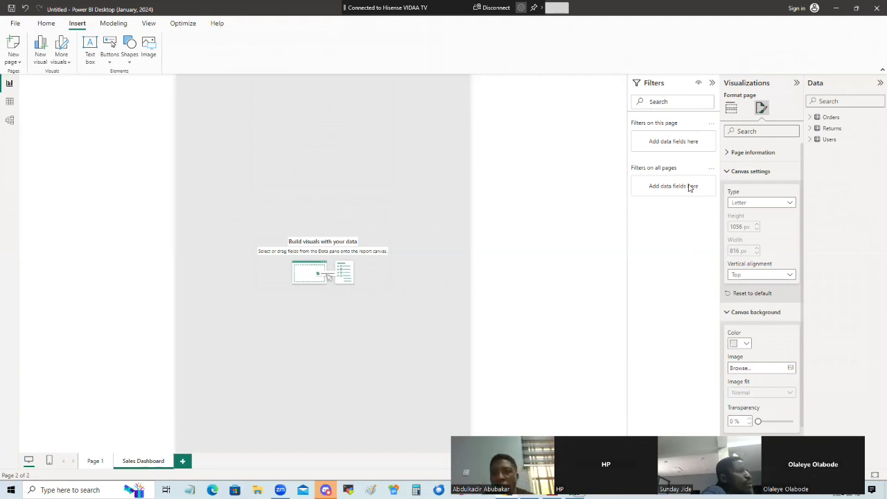
pyautogui.click(790, 203)
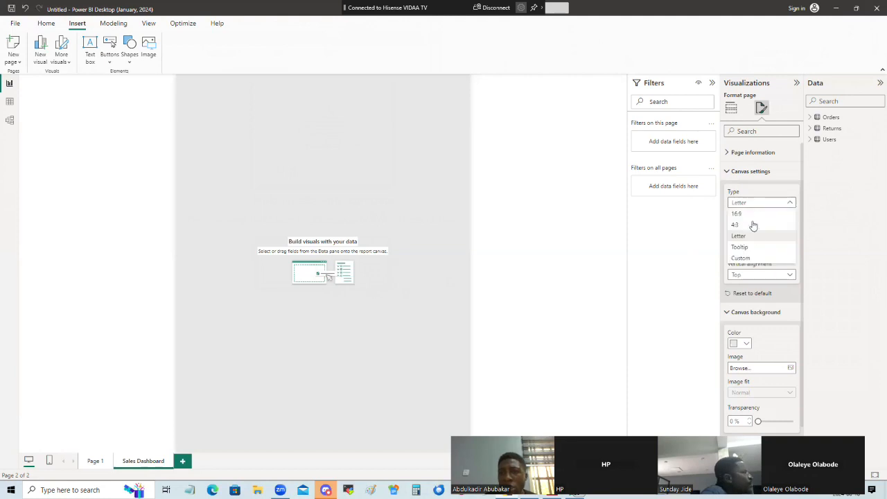
pyautogui.click(742, 258)
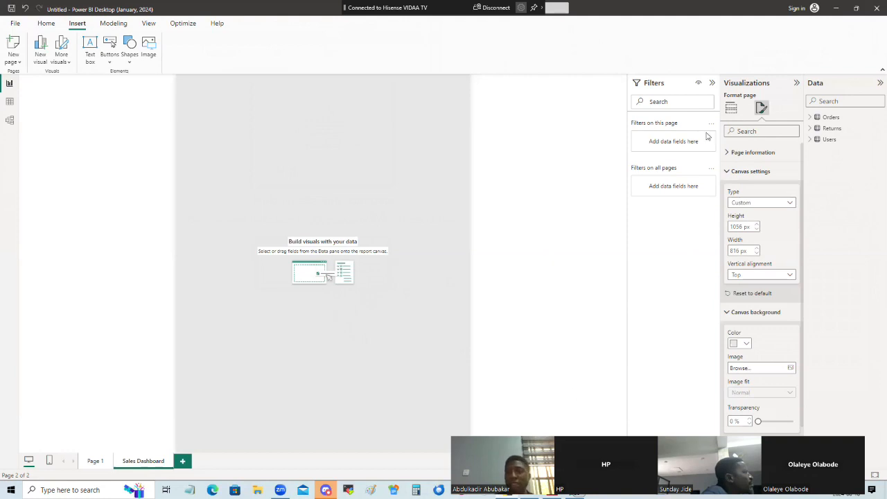
pyautogui.click(786, 202)
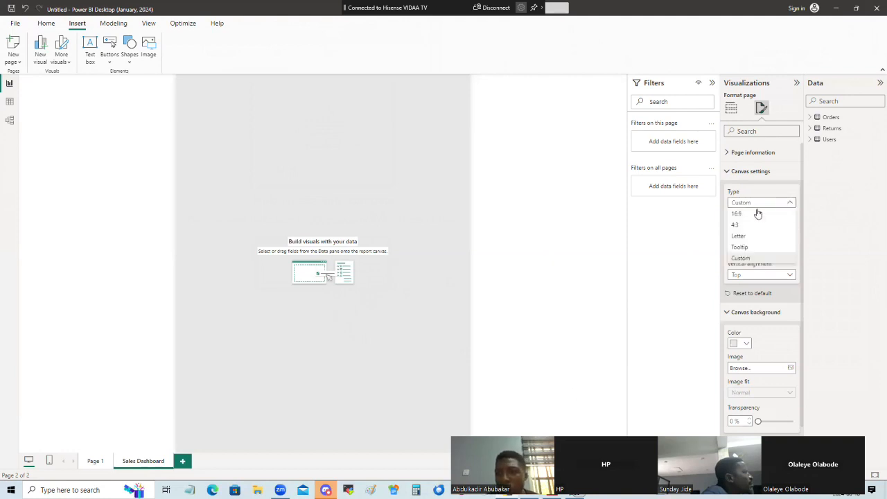
pyautogui.click(746, 218)
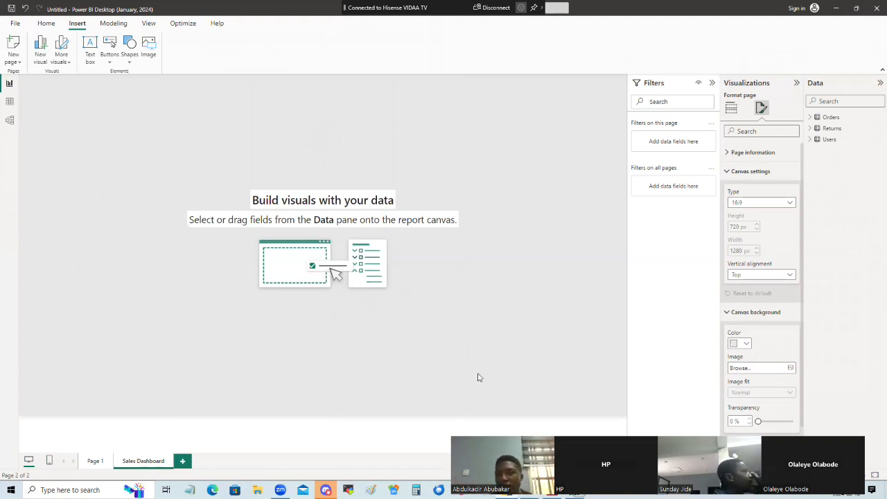
# - Set the page's vertical alignment to Middle, switching to Top and back to Middle for comparison
pyautogui.scroll(-1, 763, 277)
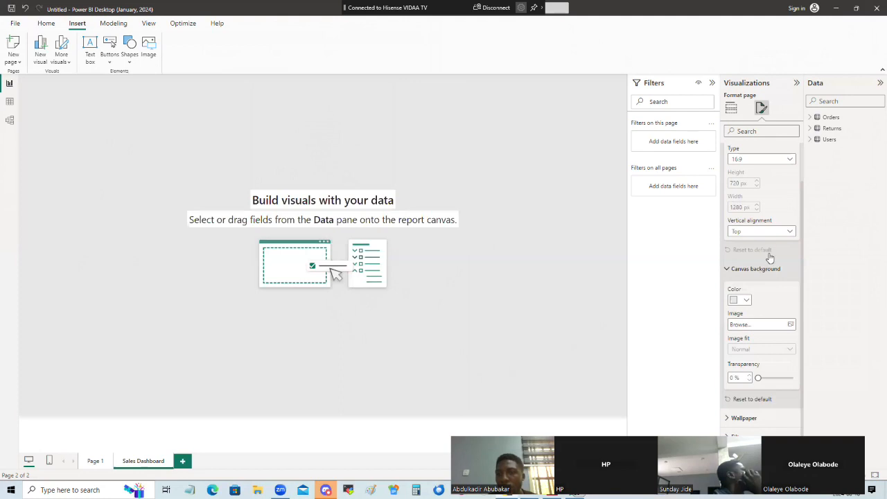
pyautogui.click(789, 232)
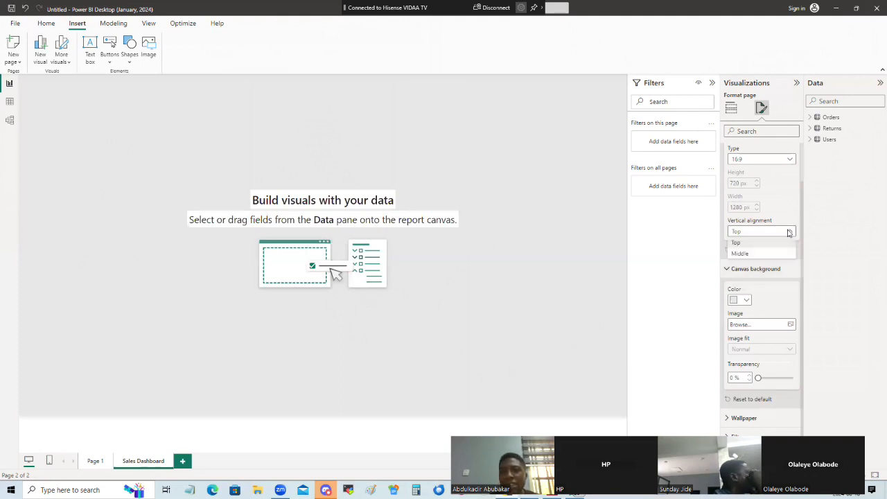
pyautogui.click(740, 253)
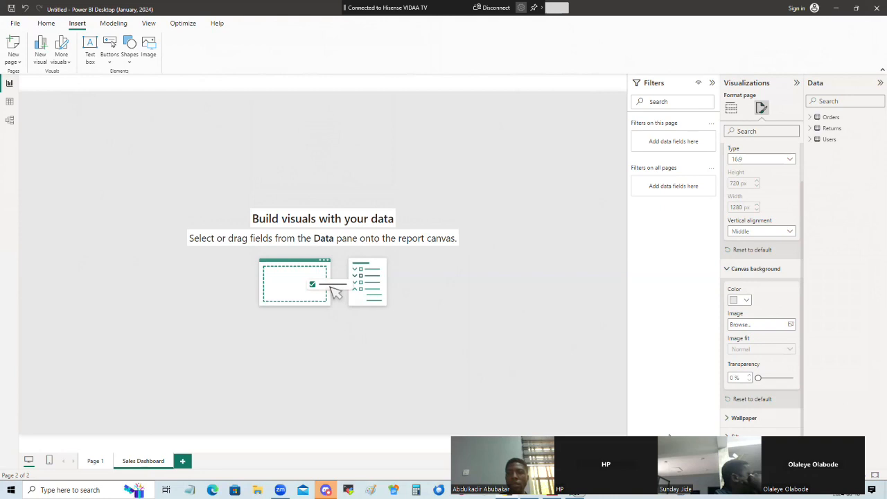
pyautogui.click(791, 233)
pyautogui.click(748, 244)
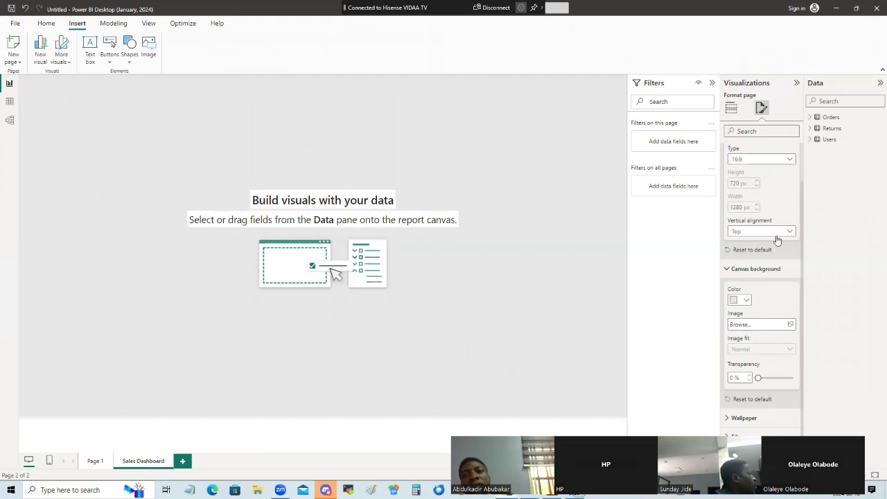
pyautogui.click(782, 237)
pyautogui.click(768, 252)
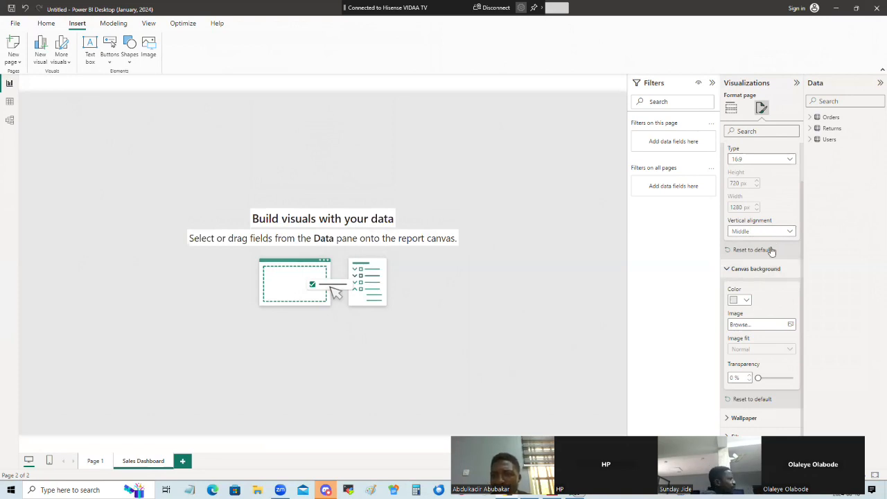
pyautogui.scroll(2, 736, 230)
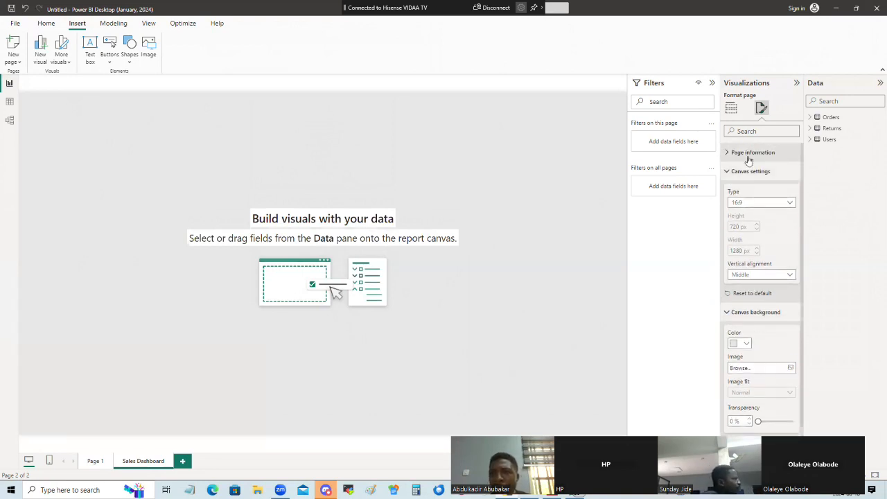
pyautogui.click(728, 175)
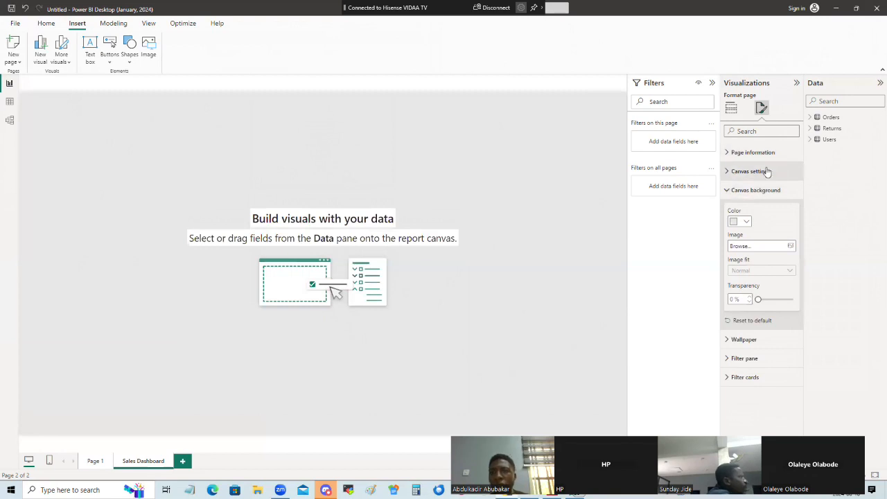
# - Set the page's wallpaper color to the bright blue theme color
pyautogui.click(727, 194)
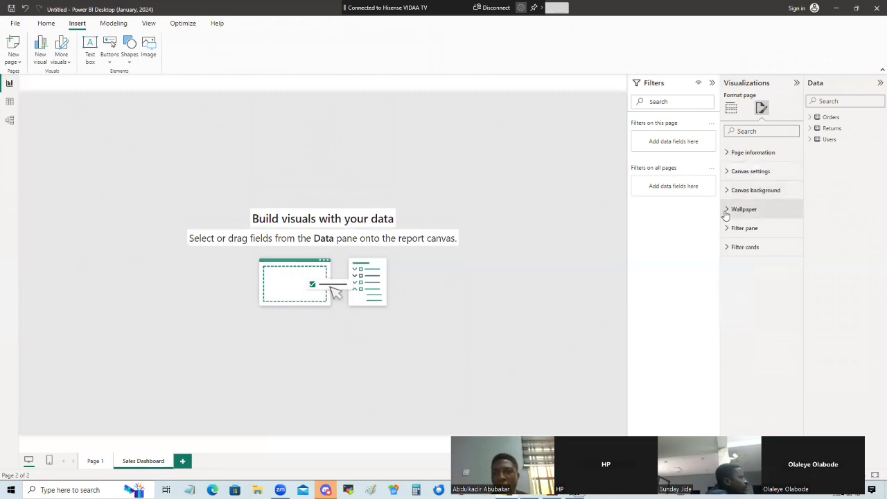
pyautogui.click(726, 211)
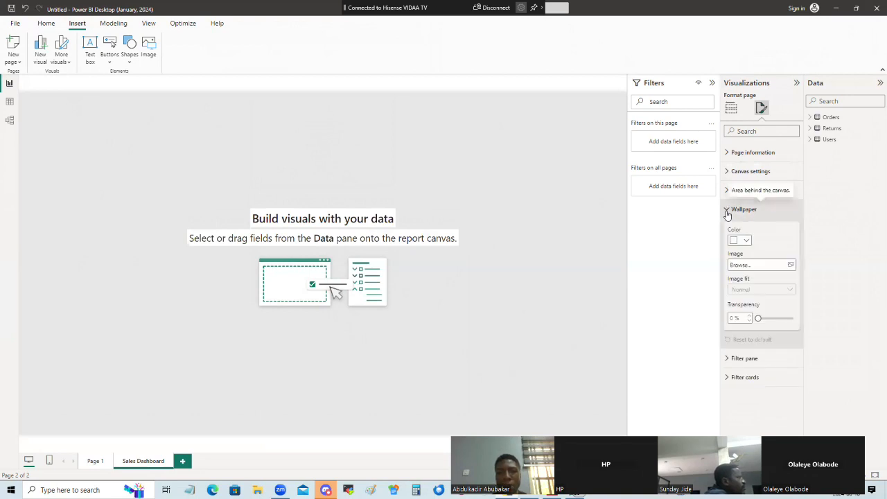
pyautogui.click(747, 241)
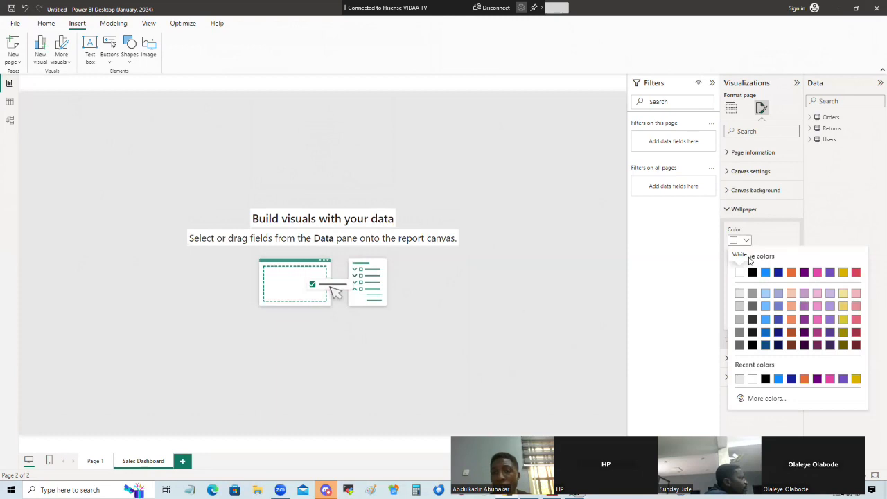
pyautogui.click(765, 274)
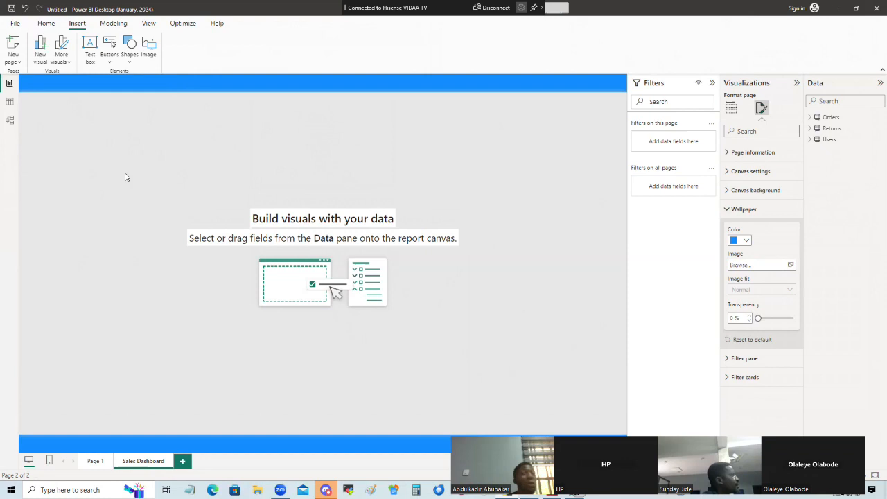
# - Raise the canvas background transparency to 100% and return it to 0%
pyautogui.click(731, 191)
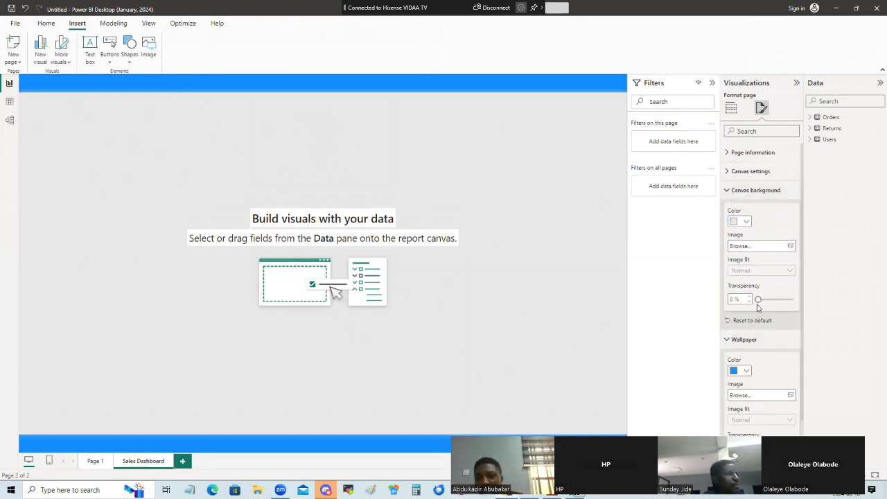
pyautogui.moveTo(758, 299); pyautogui.dragTo(797, 311)
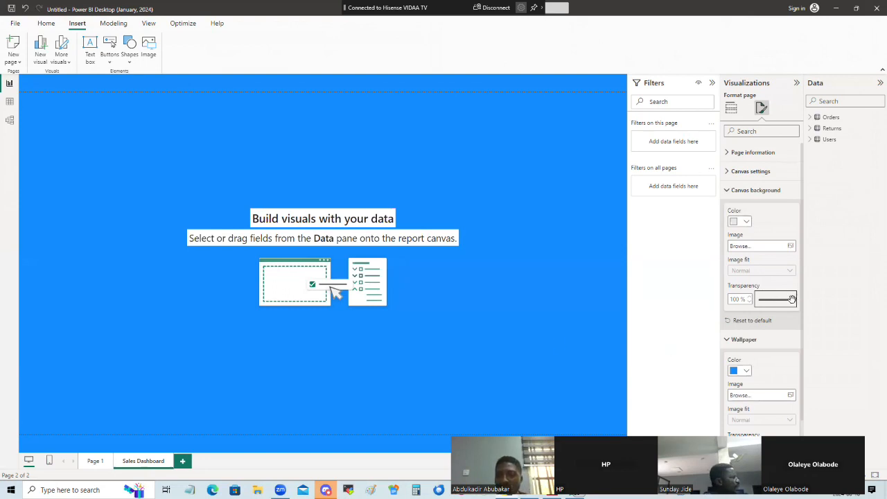
pyautogui.moveTo(793, 300); pyautogui.dragTo(758, 301)
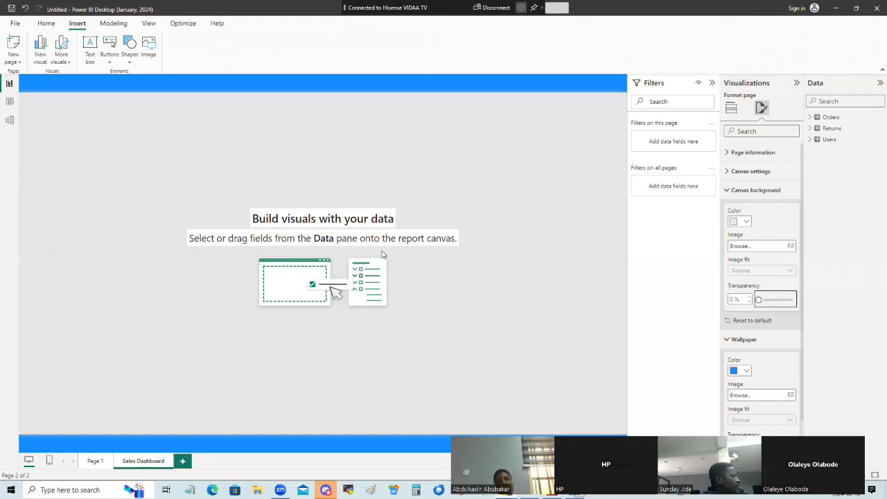
# - Set the page's wallpaper color to the dark grey shade of the white theme color
pyautogui.click(746, 372)
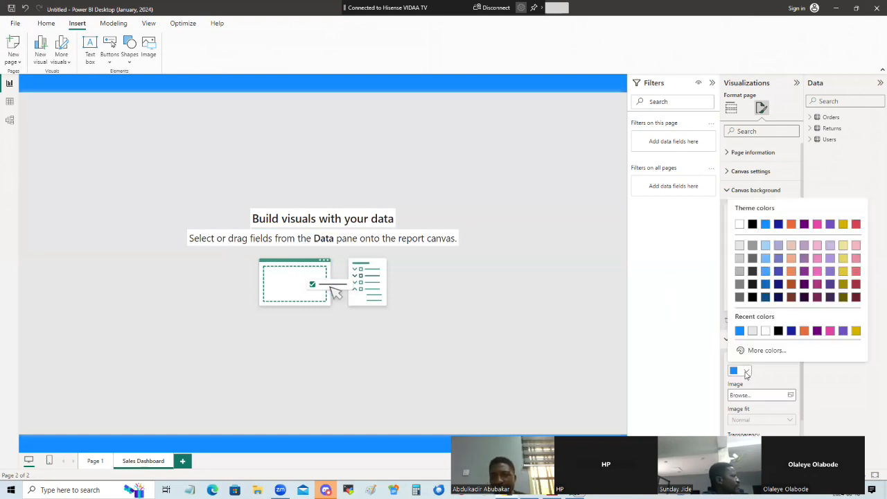
pyautogui.click(739, 284)
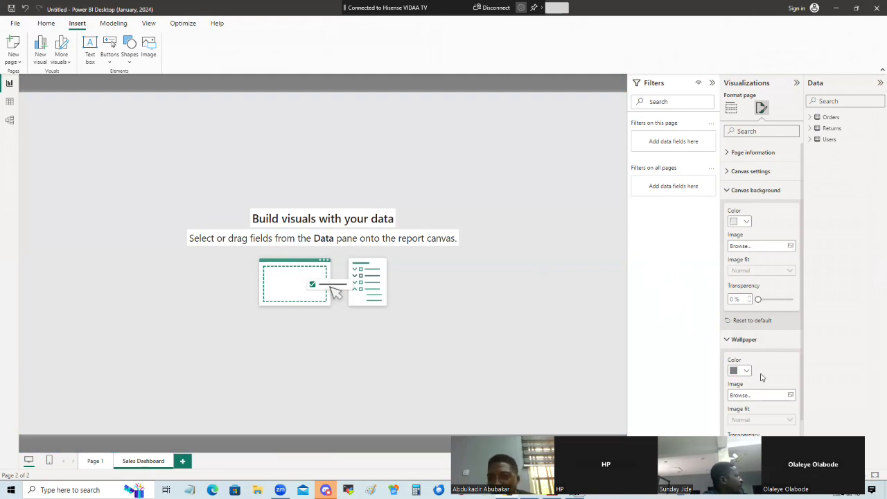
pyautogui.scroll(-2, 762, 377)
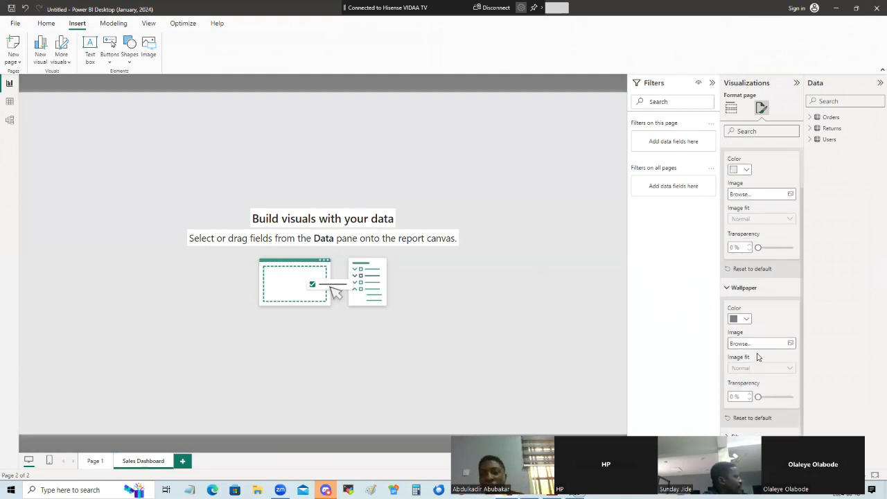
pyautogui.scroll(2, 733, 199)
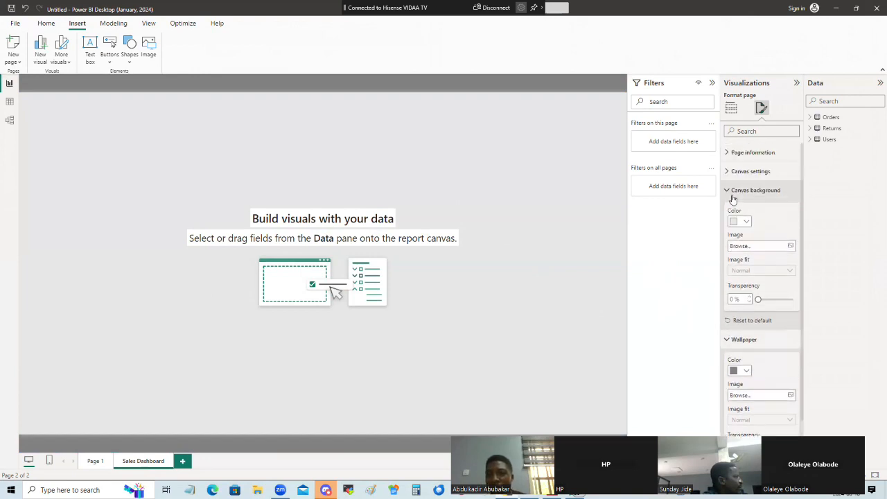
pyautogui.click(725, 193)
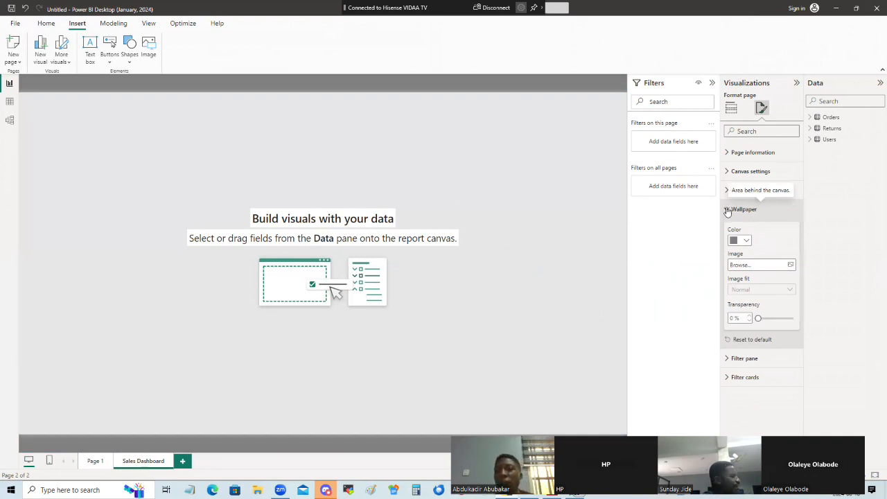
pyautogui.click(727, 210)
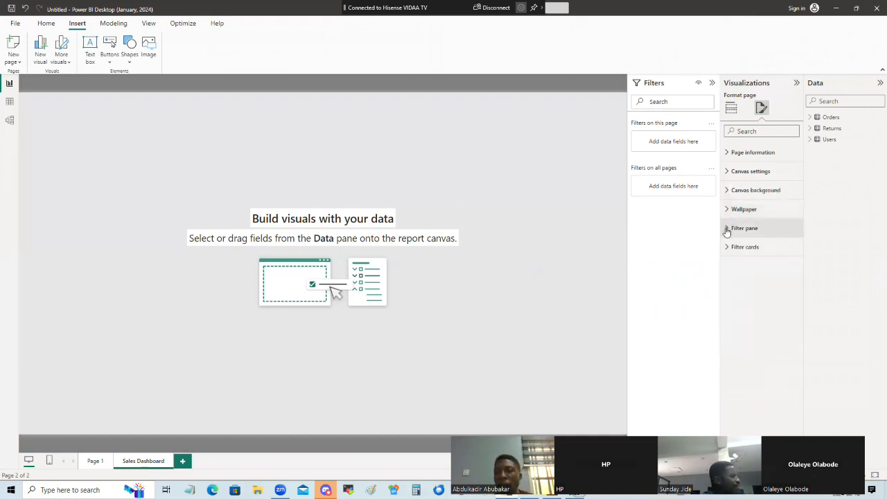
# - Examine the formatting options for the filter pane and filter cards, including the filter card states
pyautogui.click(728, 229)
pyautogui.scroll(-1, 749, 275)
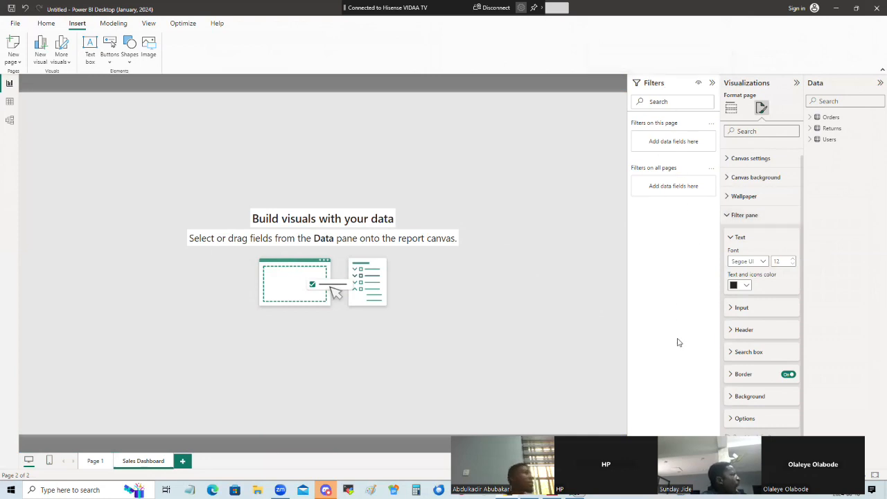
pyautogui.click(728, 217)
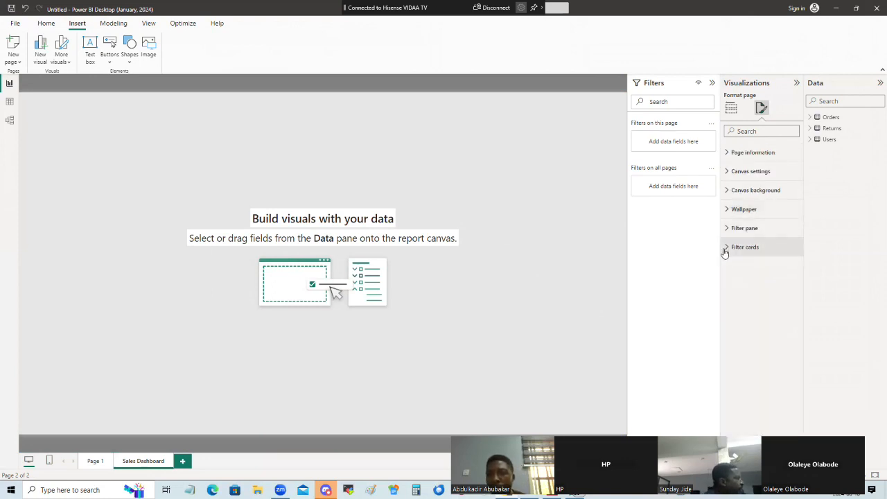
pyautogui.click(725, 250)
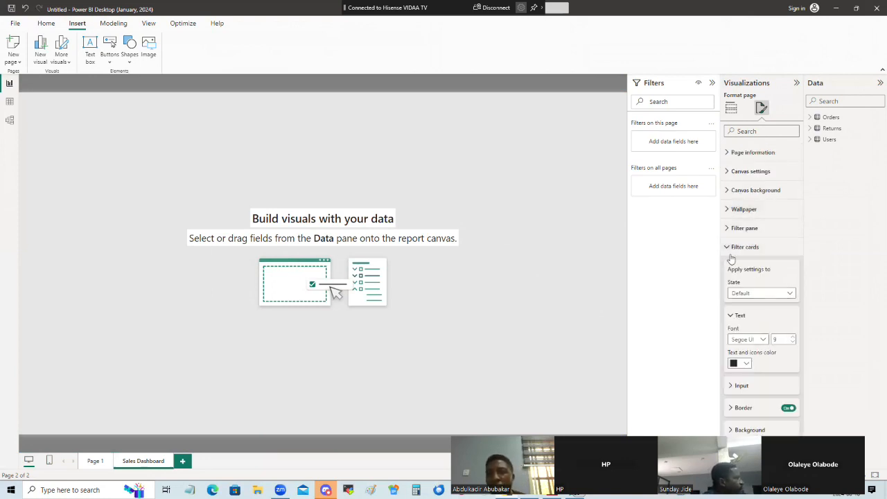
pyautogui.click(766, 294)
pyautogui.click(767, 294)
pyautogui.click(736, 250)
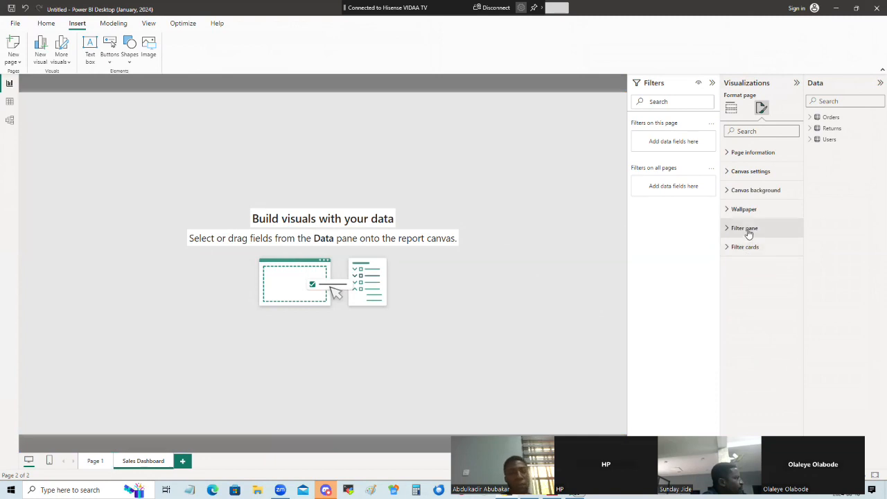
pyautogui.click(326, 490)
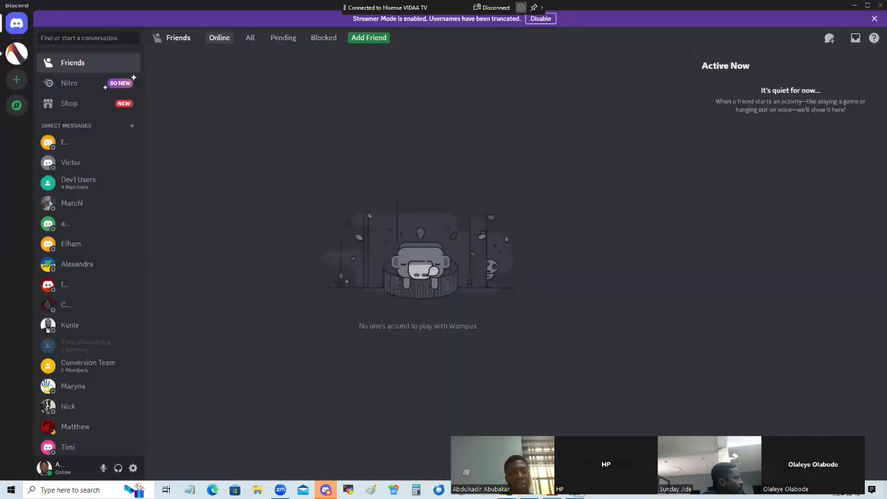
pyautogui.click(326, 490)
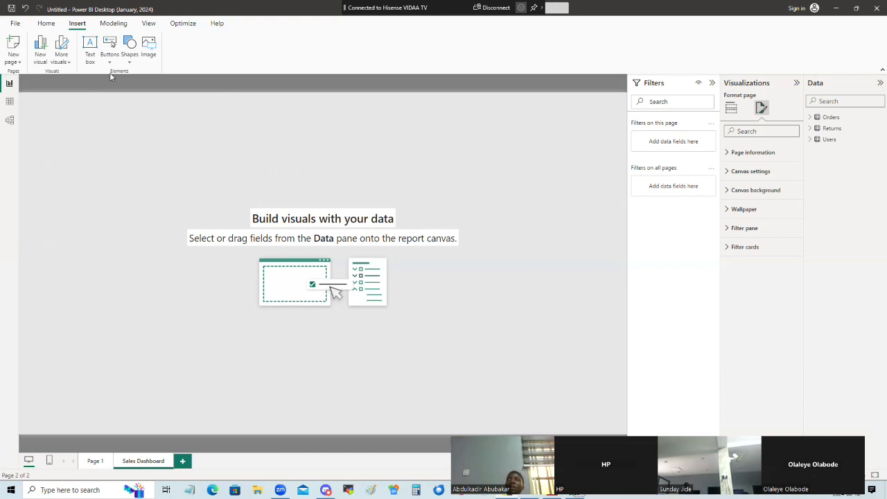
pyautogui.click(43, 24)
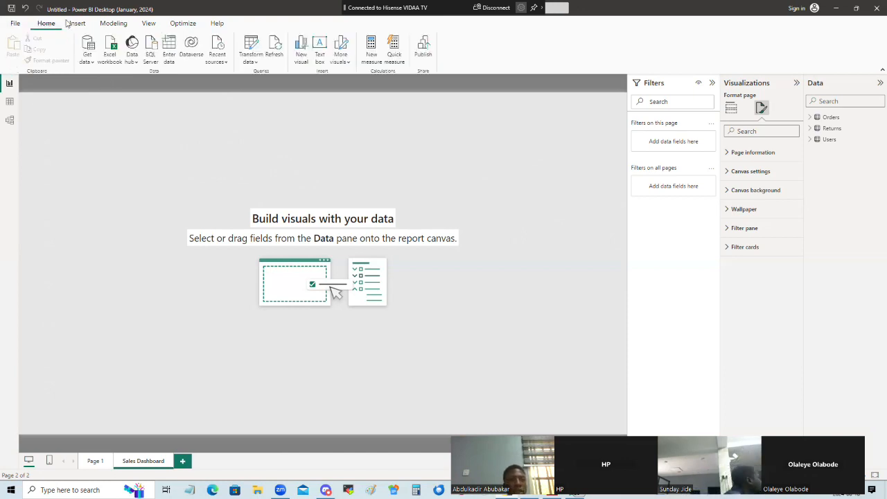
pyautogui.click(72, 24)
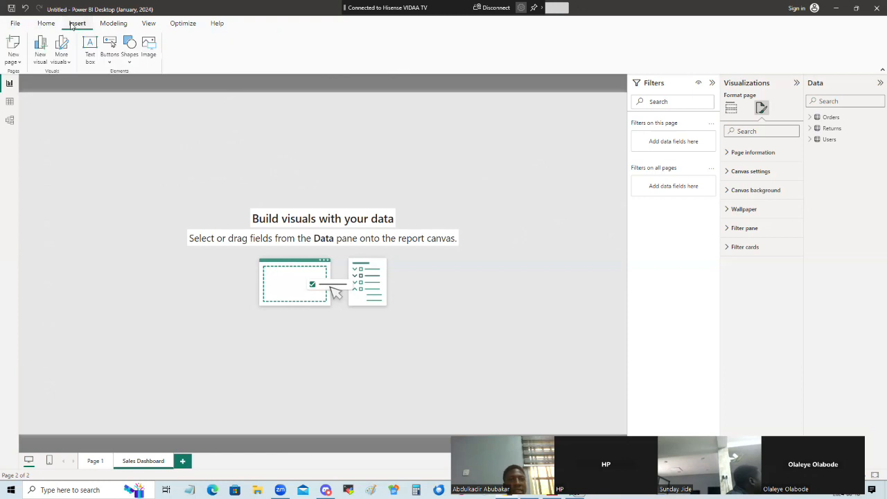
pyautogui.click(128, 64)
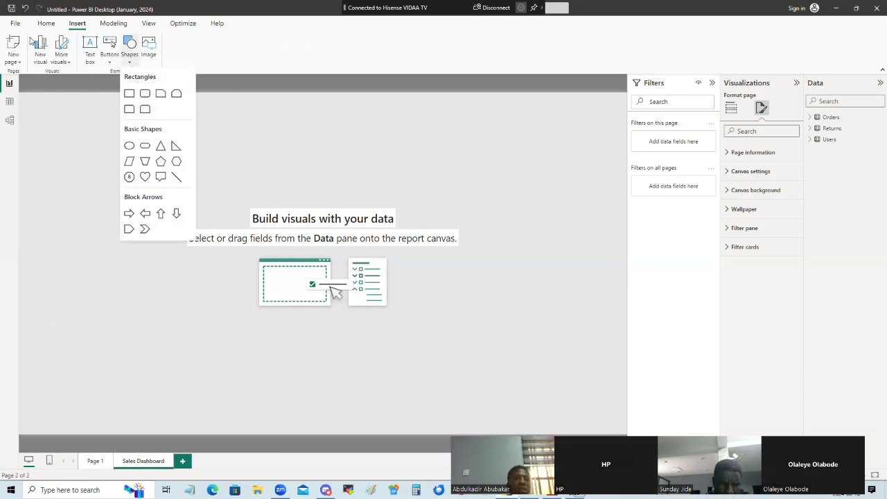
pyautogui.click(13, 22)
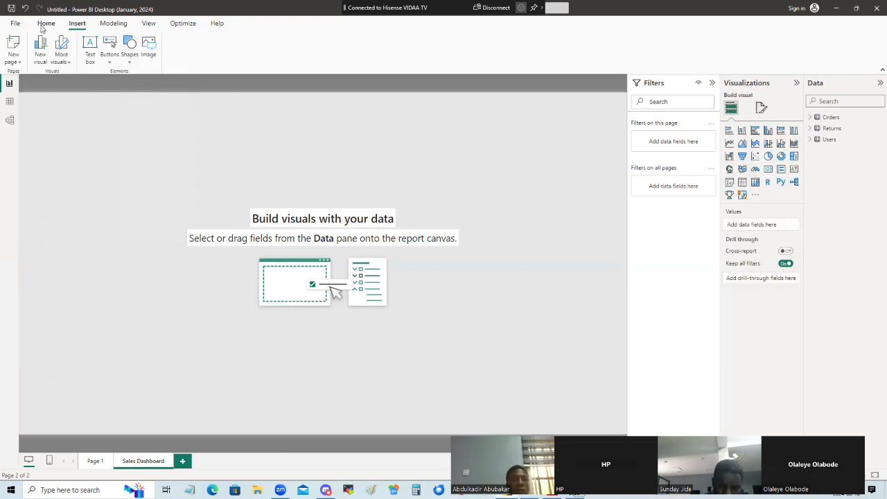
pyautogui.click(46, 24)
pyautogui.click(73, 25)
pyautogui.click(45, 24)
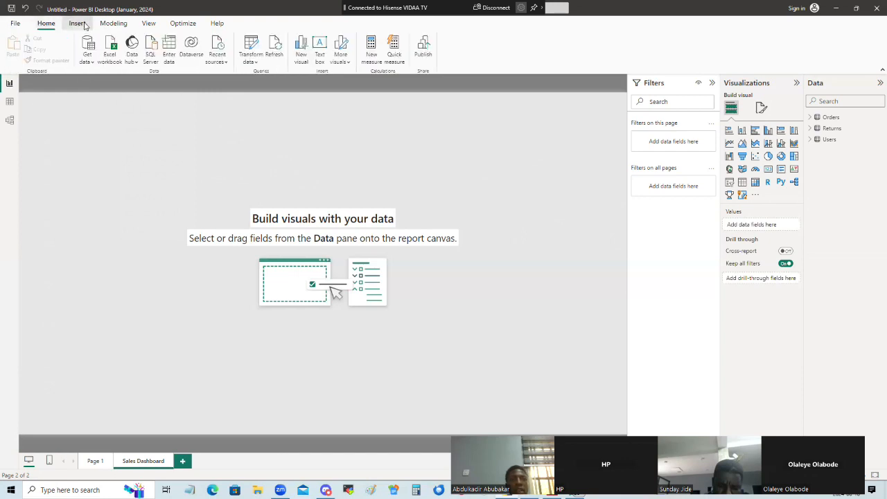
# - Insert a rounded rectangle shape on the Sales Dashboard page
pyautogui.click(82, 24)
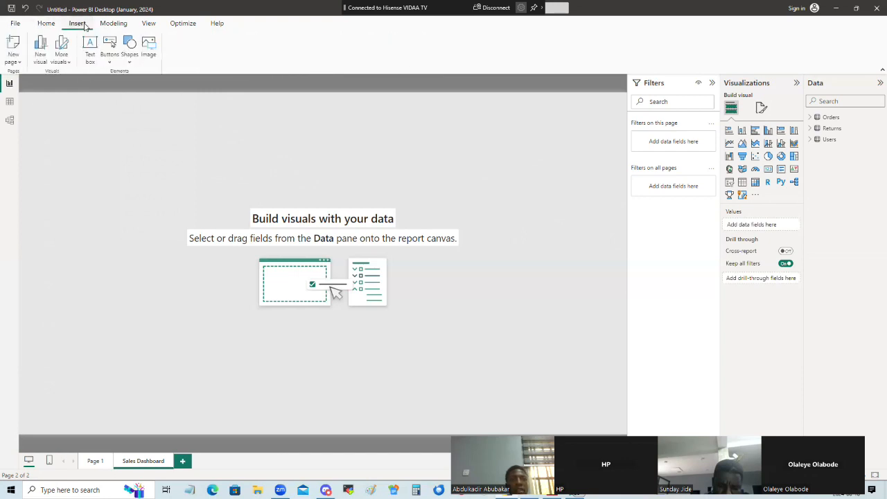
pyautogui.click(129, 61)
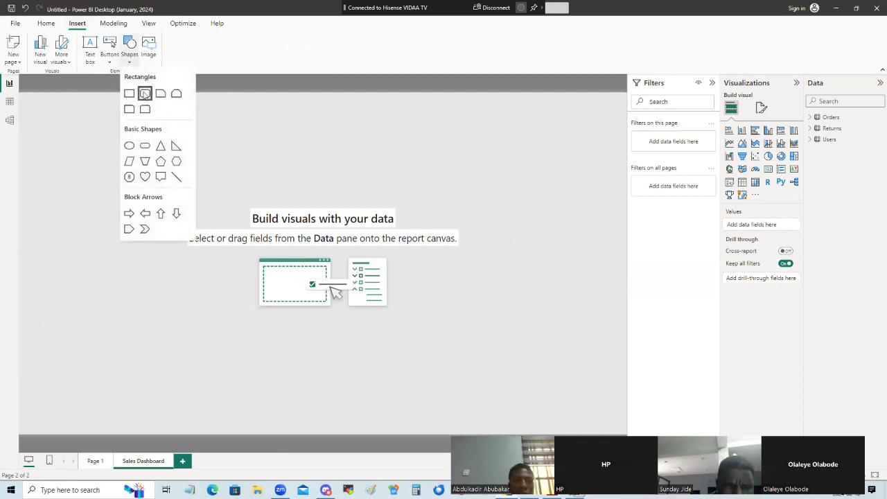
pyautogui.click(143, 95)
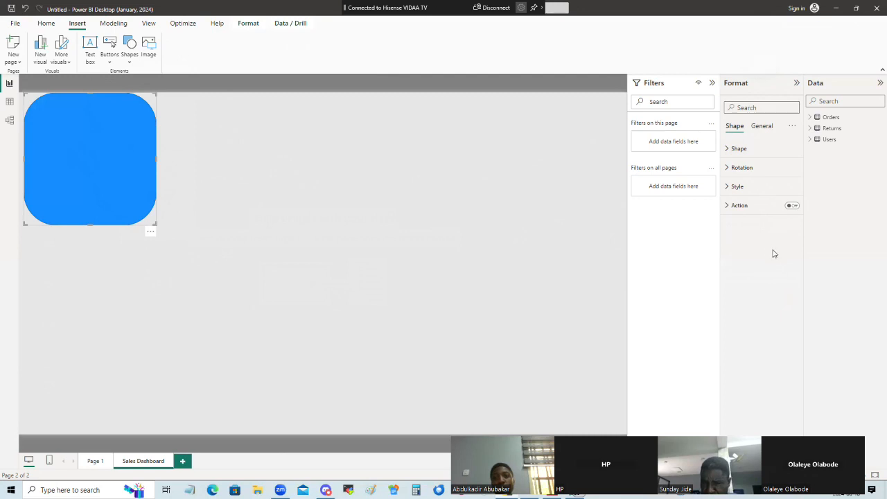
pyautogui.click(484, 233)
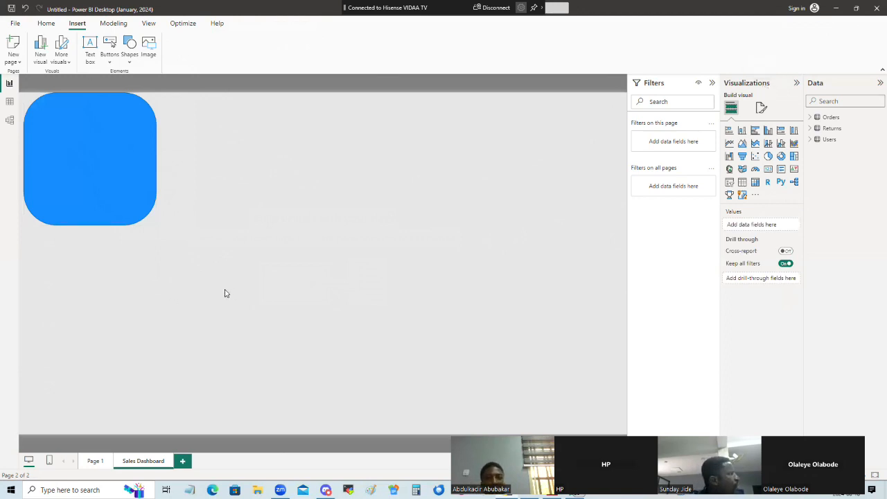
# - Set the rounded rectangle's corner rounding to 7%
pyautogui.click(113, 149)
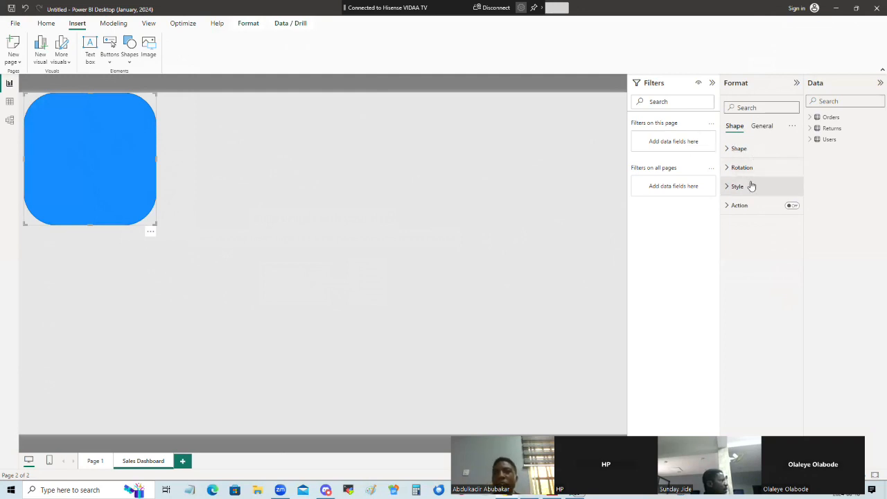
pyautogui.click(726, 150)
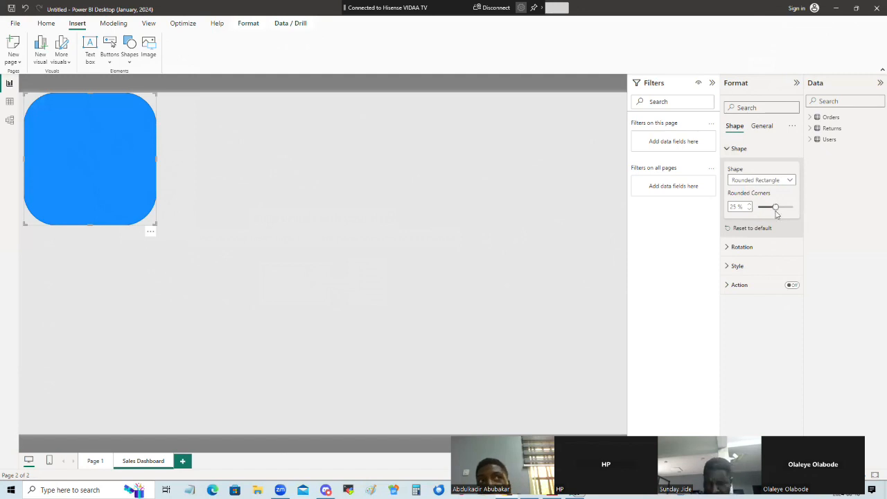
pyautogui.moveTo(775, 207); pyautogui.dragTo(767, 209)
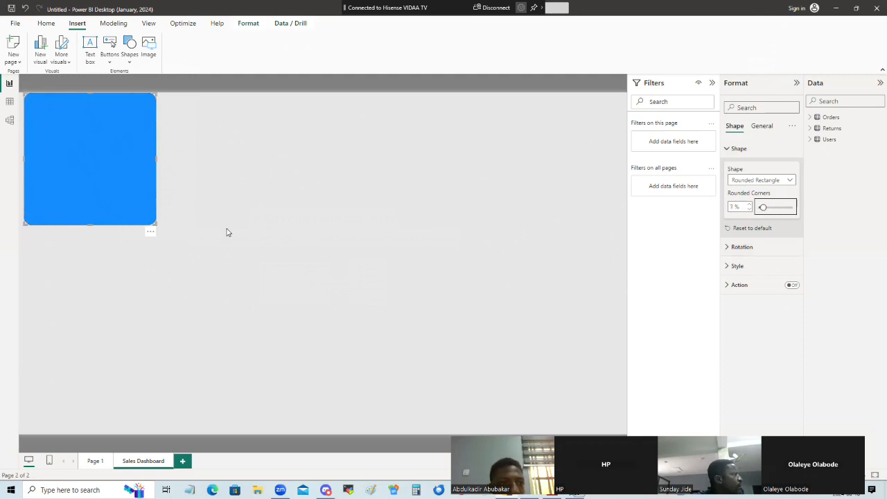
pyautogui.click(262, 314)
# - Review the rounded rectangle's shape and rotation options, and set its fill to the dark grey shade of the white theme color
pyautogui.click(116, 168)
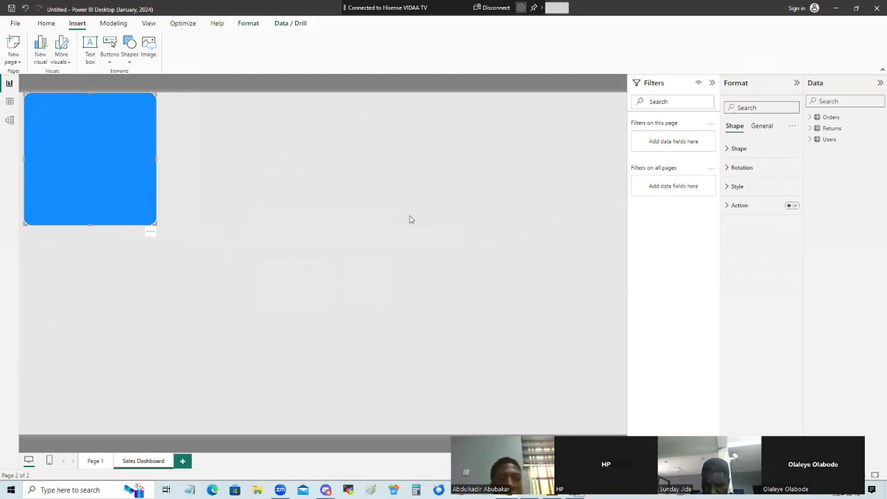
pyautogui.click(729, 149)
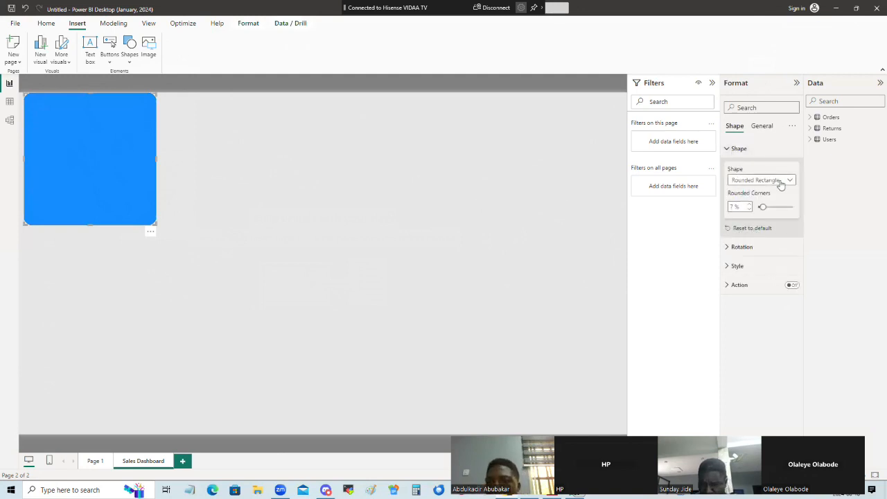
pyautogui.click(731, 149)
pyautogui.click(735, 168)
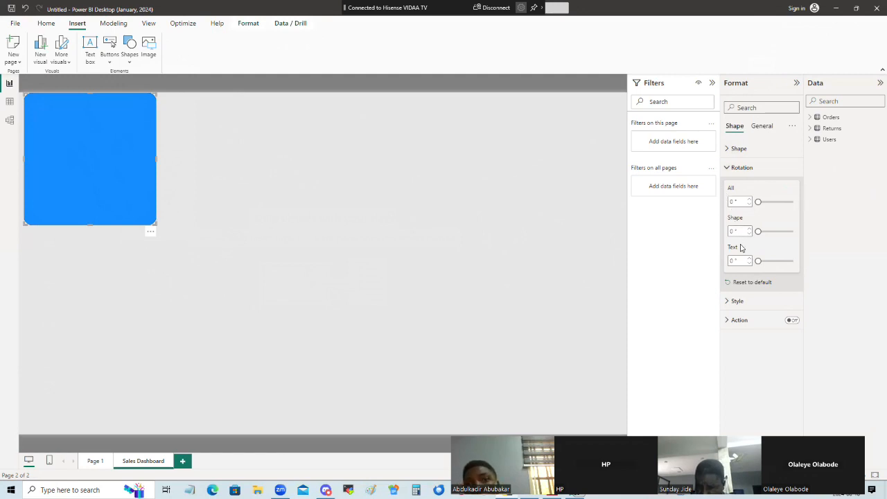
pyautogui.click(729, 167)
pyautogui.click(728, 187)
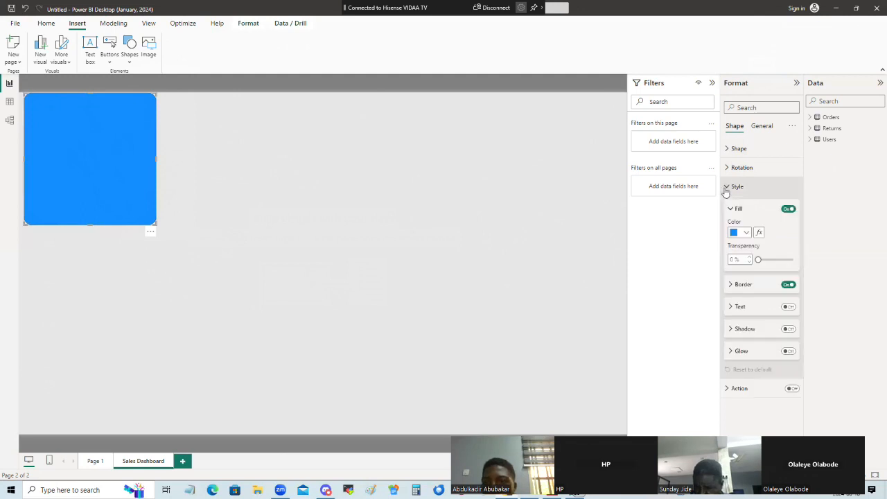
pyautogui.click(746, 234)
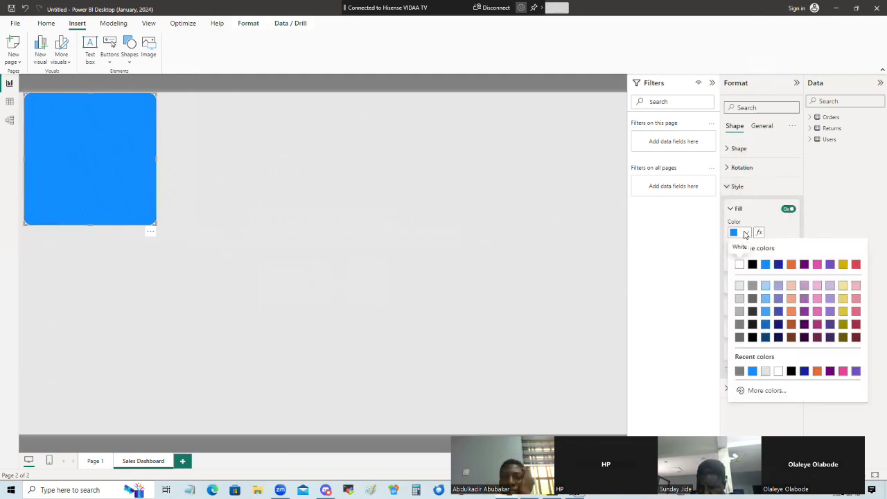
pyautogui.click(740, 324)
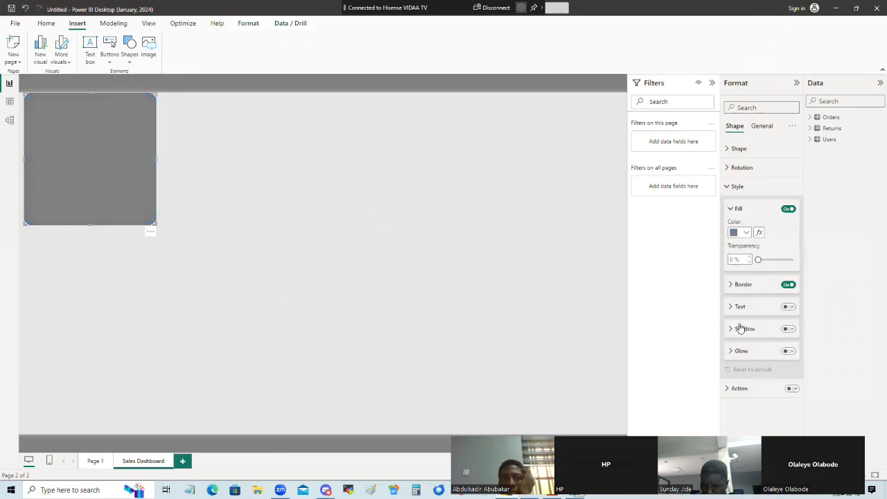
pyautogui.click(312, 213)
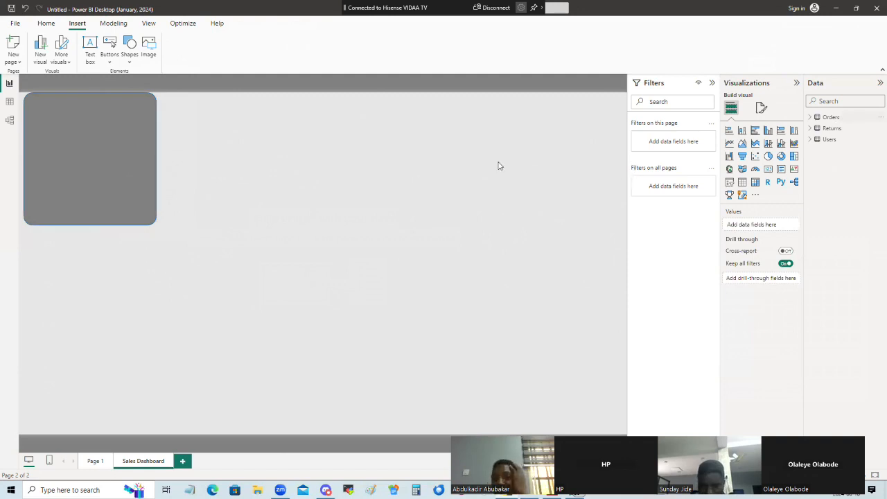
# - Set the rounded rectangle's fill to the dark blue theme color
pyautogui.click(44, 174)
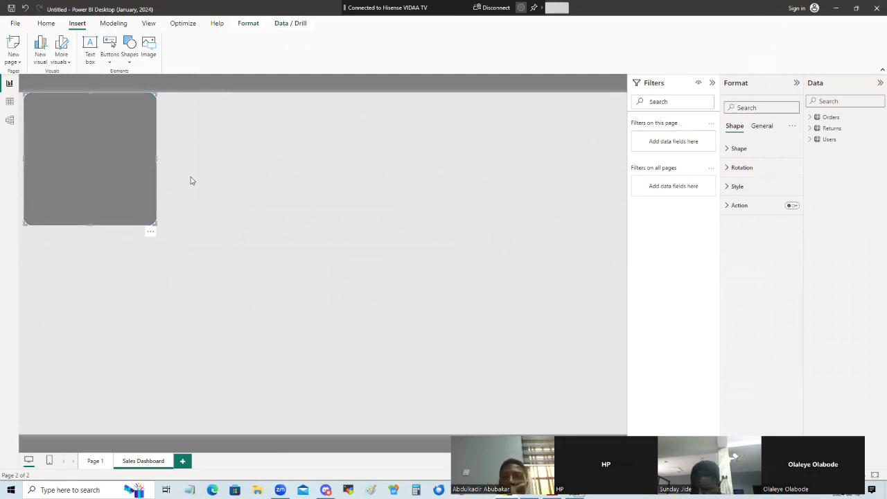
pyautogui.click(728, 189)
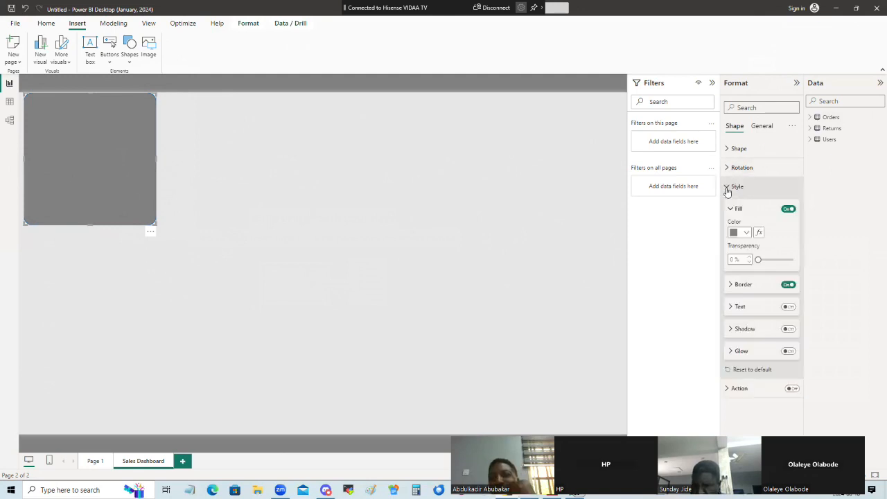
pyautogui.click(745, 233)
pyautogui.click(777, 266)
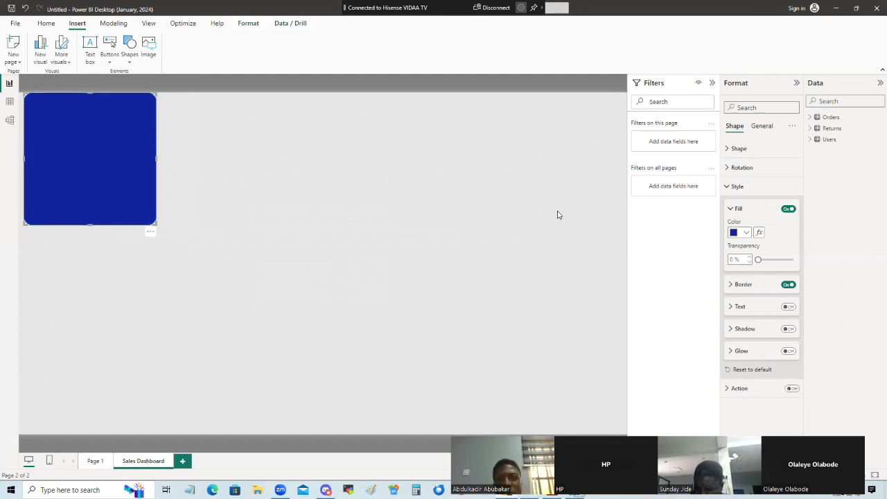
# - Turn off the rounded rectangle's border
pyautogui.click(734, 286)
pyautogui.click(734, 285)
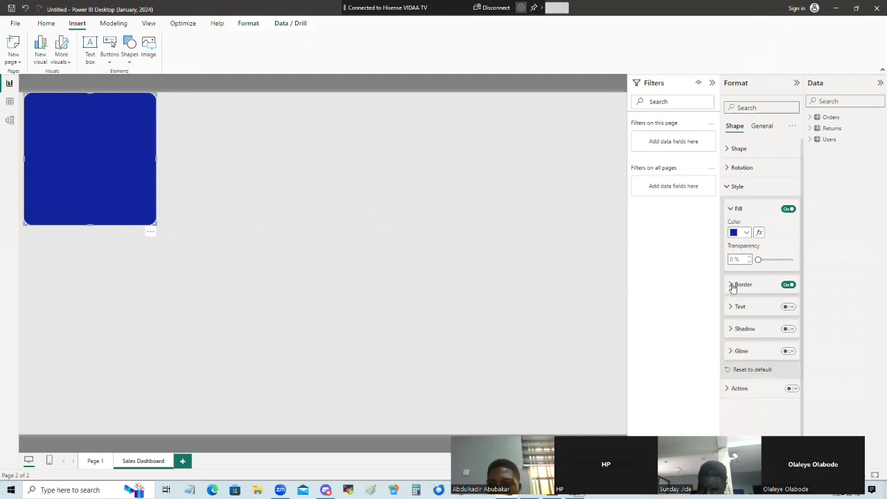
pyautogui.click(729, 208)
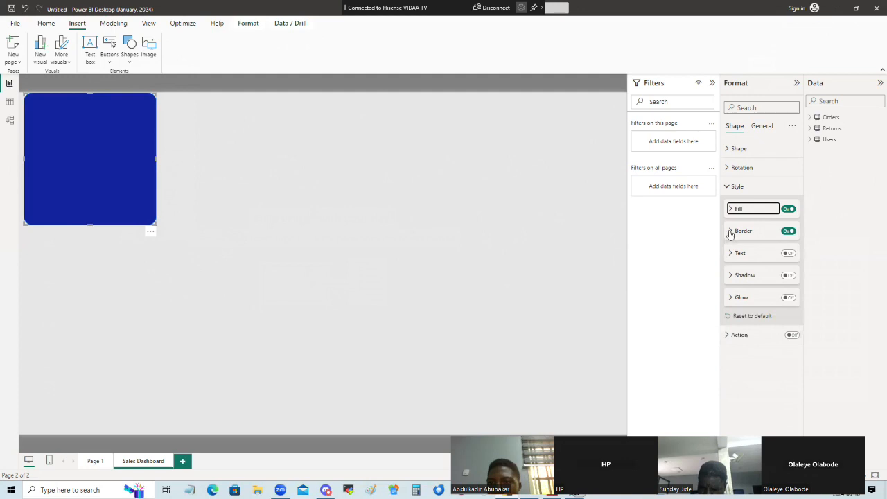
pyautogui.click(730, 233)
pyautogui.click(788, 232)
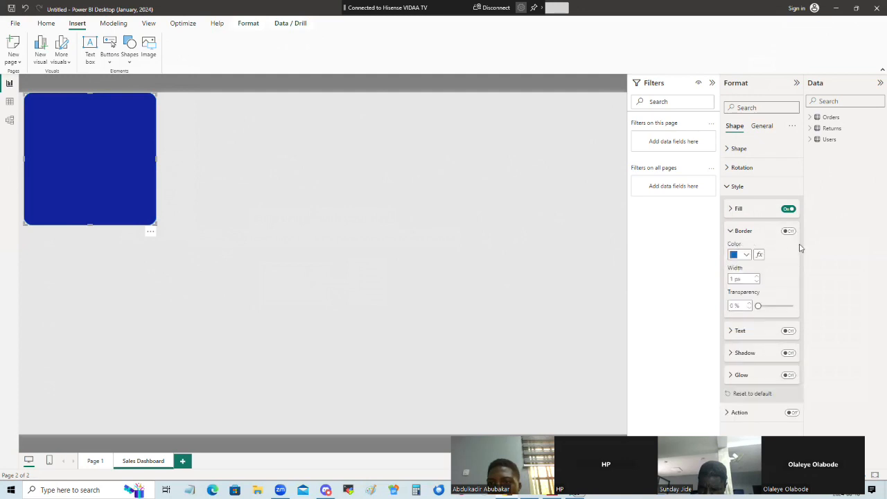
pyautogui.click(733, 233)
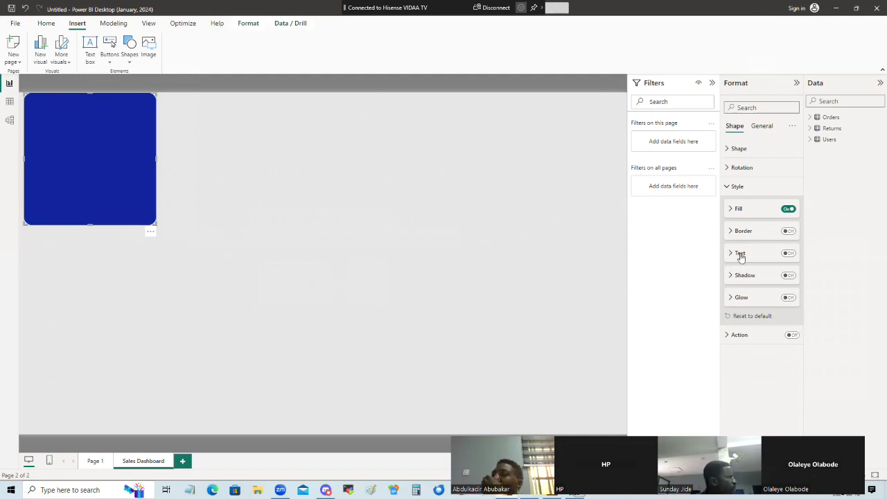
pyautogui.click(733, 188)
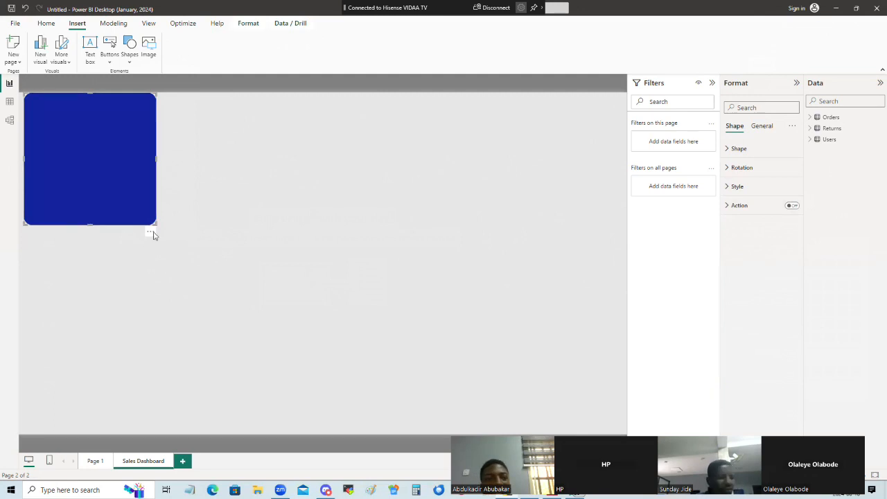
# - Shrink the rounded rectangle to about 60% of its width and 55% of its height, keeping its upper-left corner in place
pyautogui.moveTo(155, 224); pyautogui.dragTo(106, 169)
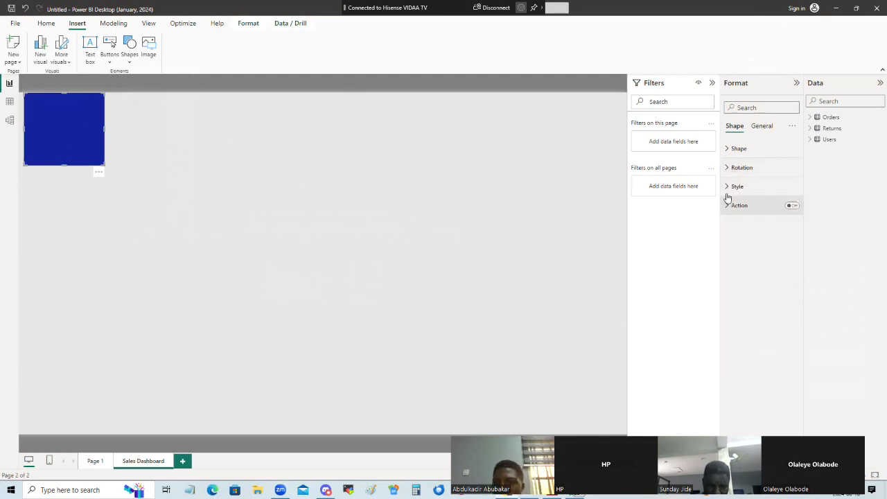
pyautogui.click(728, 155)
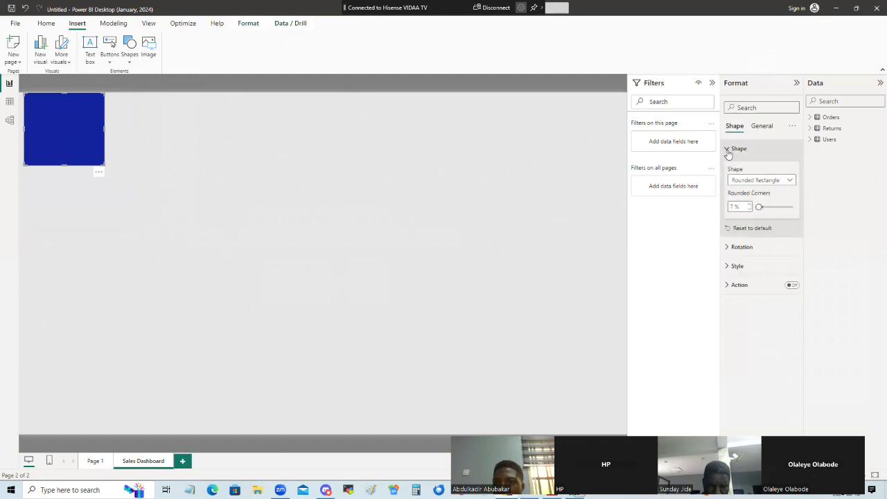
pyautogui.click(729, 151)
# - Set the rounded rectangle's fill to the lightest shade of the bright blue theme color
pyautogui.click(729, 186)
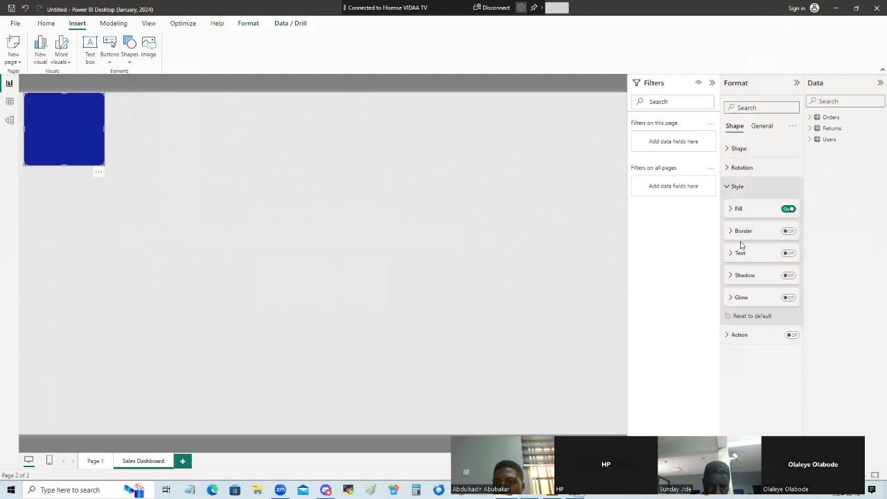
pyautogui.click(732, 210)
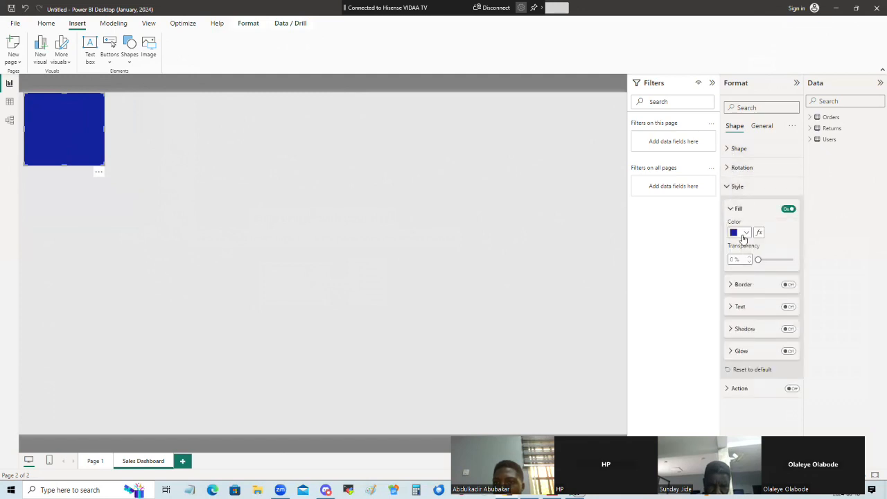
pyautogui.click(744, 235)
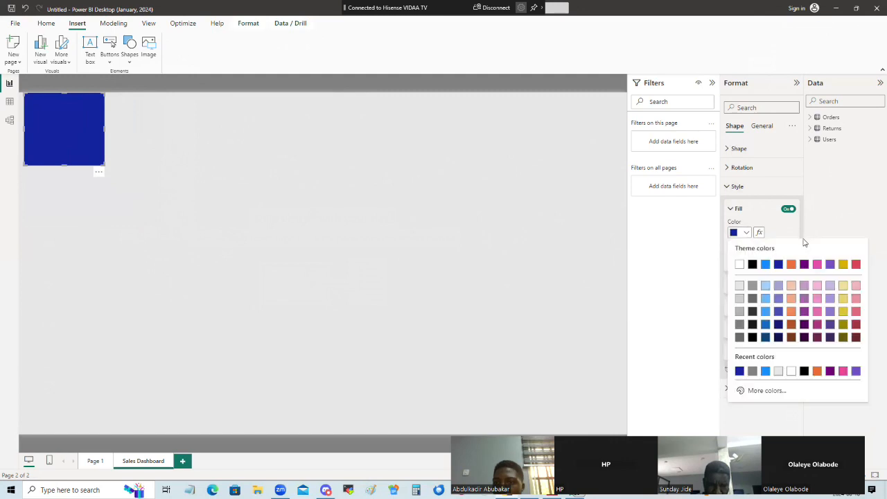
pyautogui.click(763, 287)
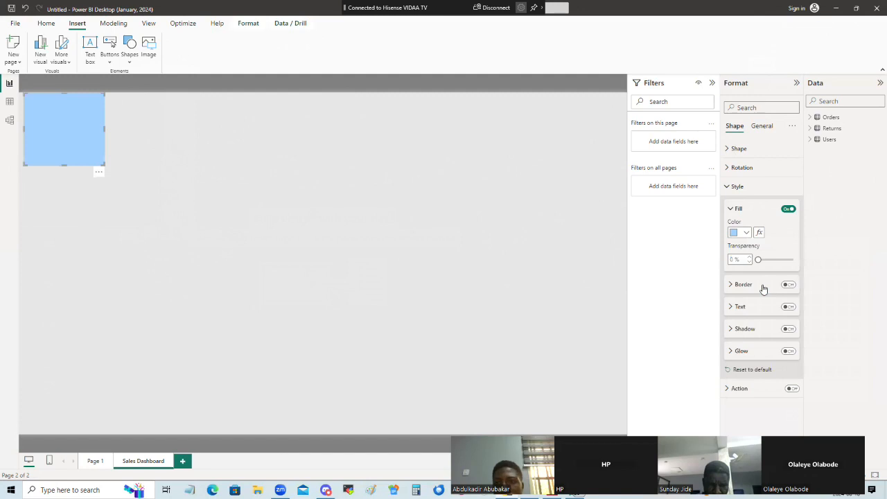
# - Set the rounded rectangle's fill to the darkest shade of the bright blue theme color and deselect the shape
pyautogui.click(746, 233)
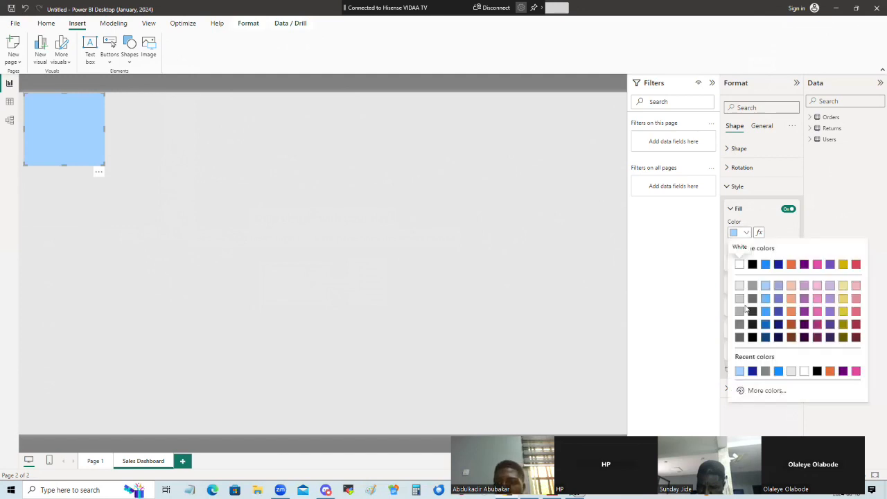
pyautogui.click(766, 337)
pyautogui.click(201, 191)
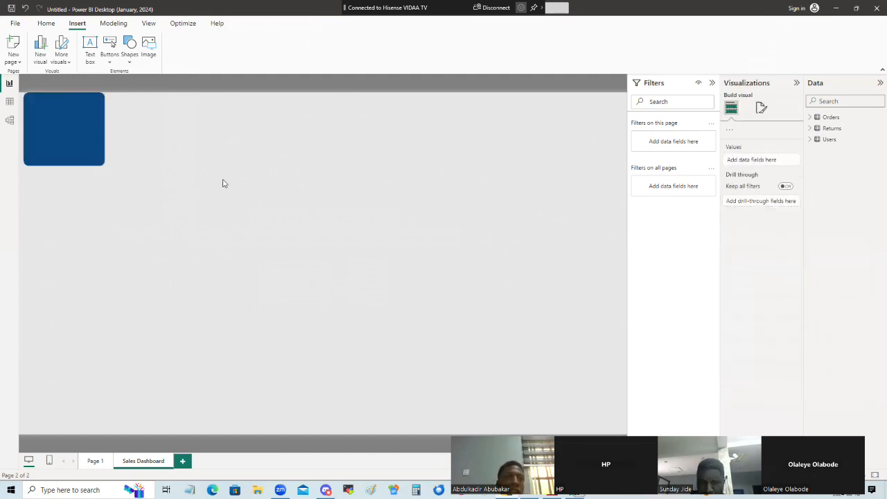
# - Nudge the blue rounded rectangle slightly down and widen it by about 25%, keeping its left edge in place
pyautogui.click(51, 149)
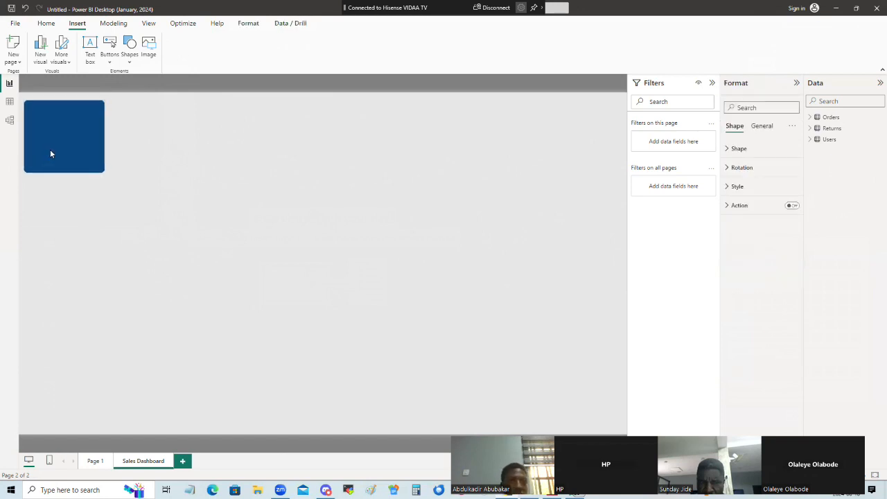
pyautogui.moveTo(50, 149); pyautogui.dragTo(50, 146)
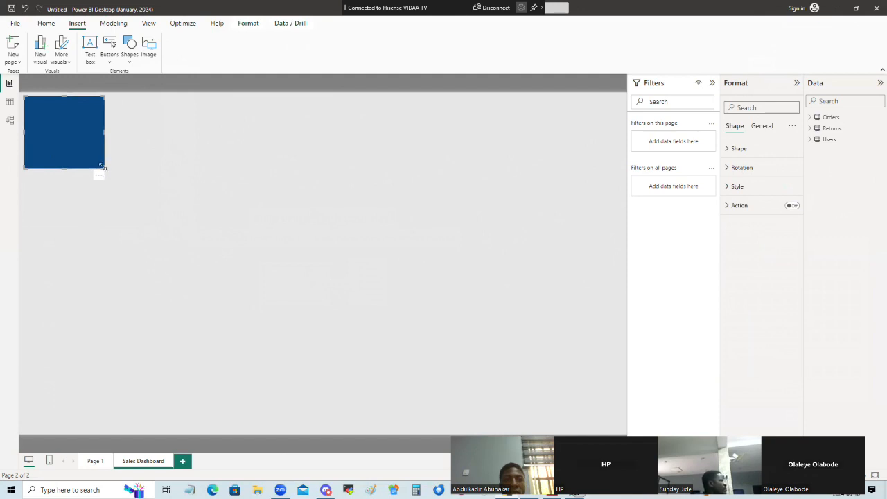
pyautogui.moveTo(102, 167); pyautogui.dragTo(126, 172)
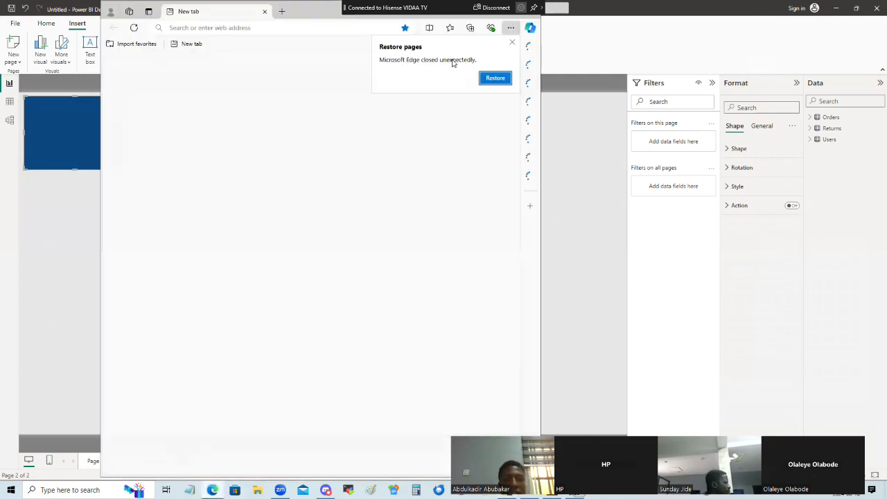
# - Switch to Microsoft Edge, dismiss the page restore offer, and search the web for "sales logo" in a maximized window
pyautogui.click(514, 44)
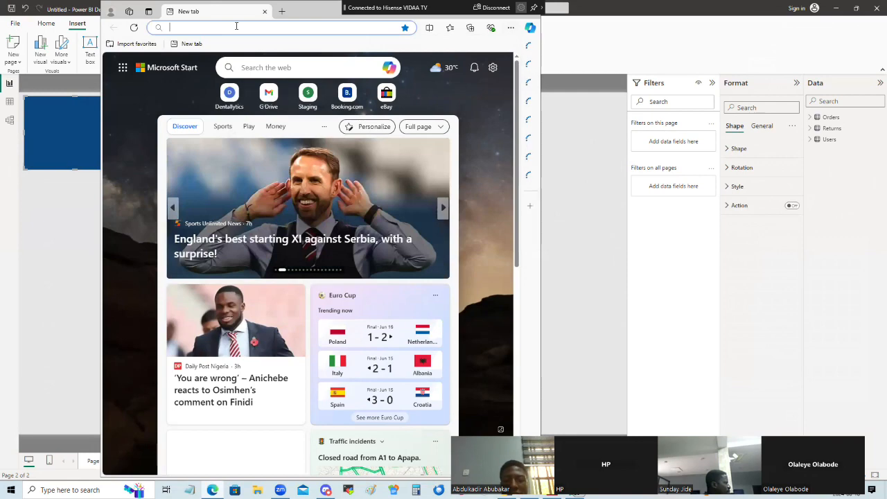
pyautogui.write('sales logo')
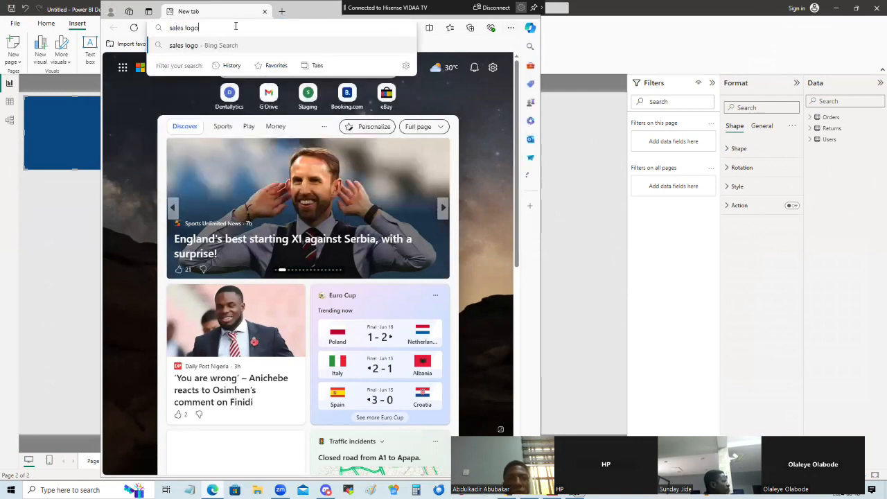
pyautogui.press('Return')
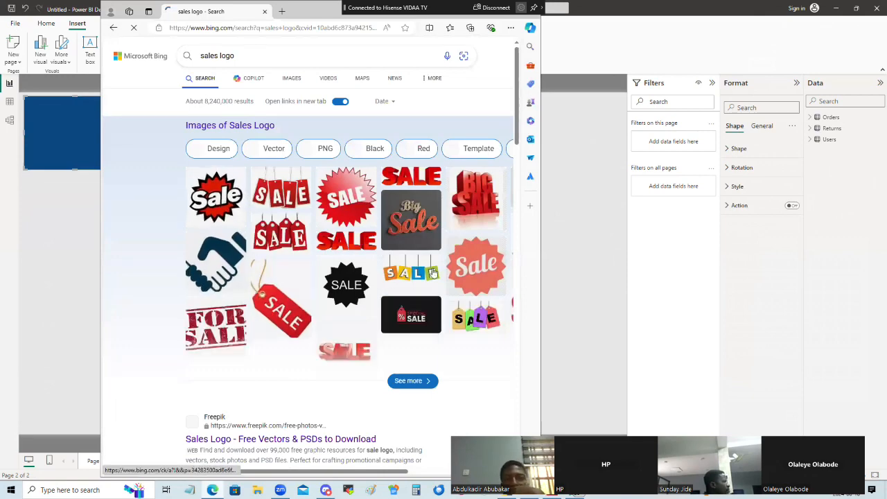
pyautogui.scroll(-1, 489, 264)
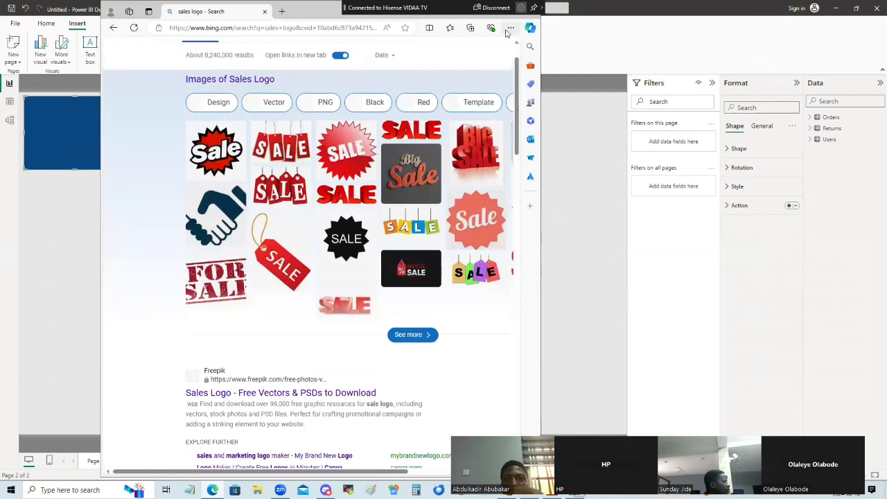
pyautogui.moveTo(197, 11); pyautogui.dragTo(195, 99)
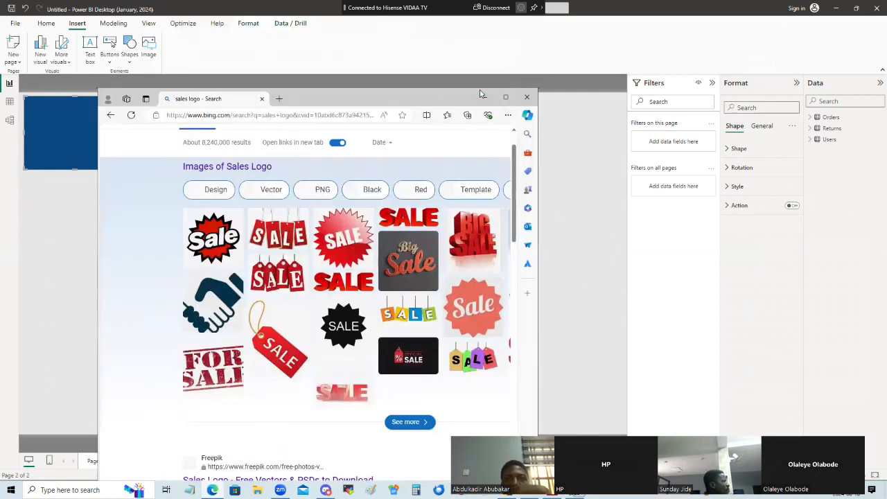
pyautogui.click(505, 98)
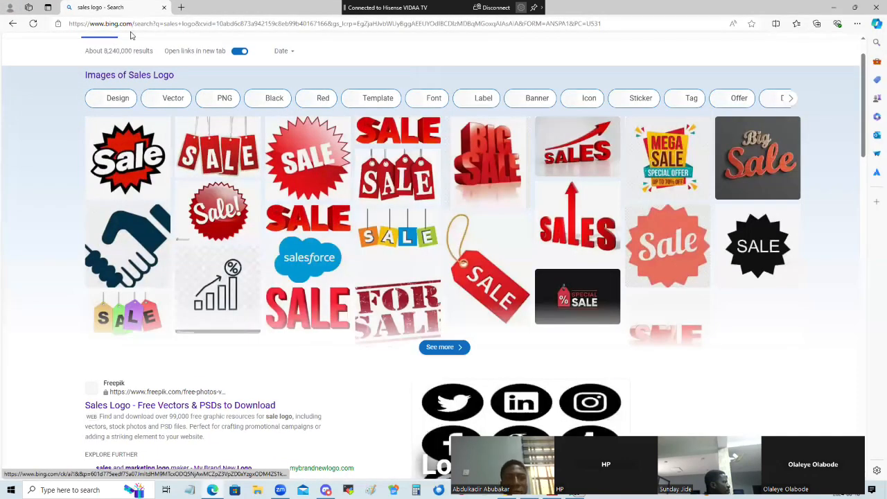
# - Go to the Freepik website and search all assets for "cart"
pyautogui.click(130, 33)
pyautogui.write('free')
pyautogui.press('Return')
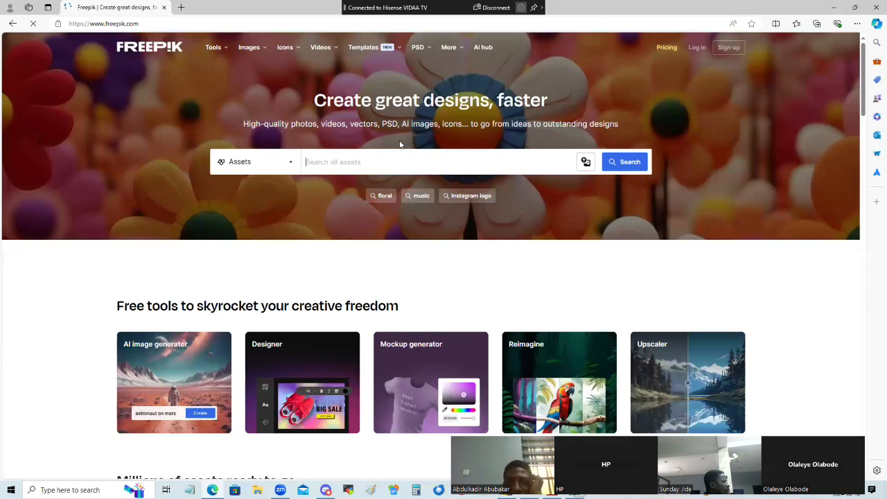
pyautogui.write('t')
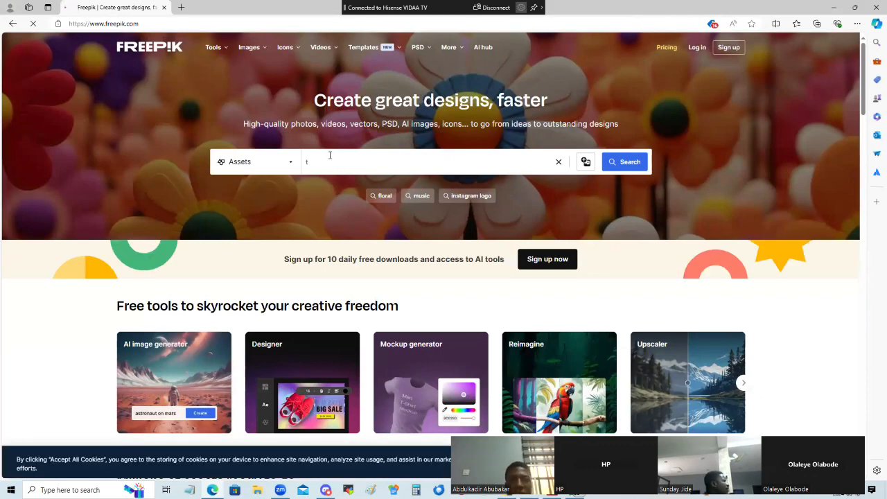
pyautogui.write('art')
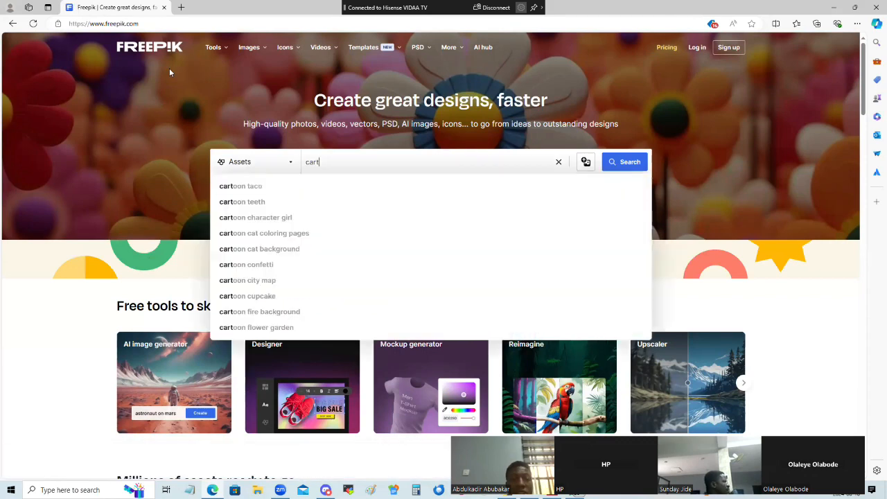
pyautogui.press('BackSpace')
pyautogui.press('BackSpace')
pyautogui.press('BackSpace')
pyautogui.write('art')
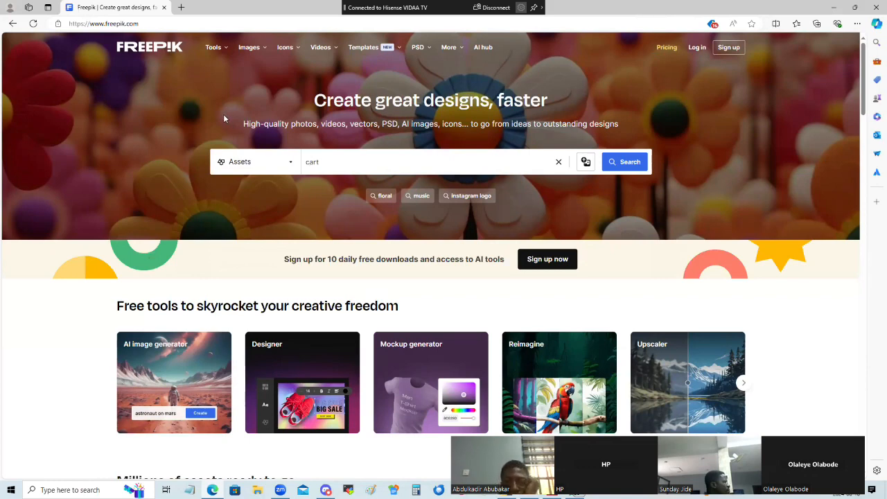
pyautogui.press('Return')
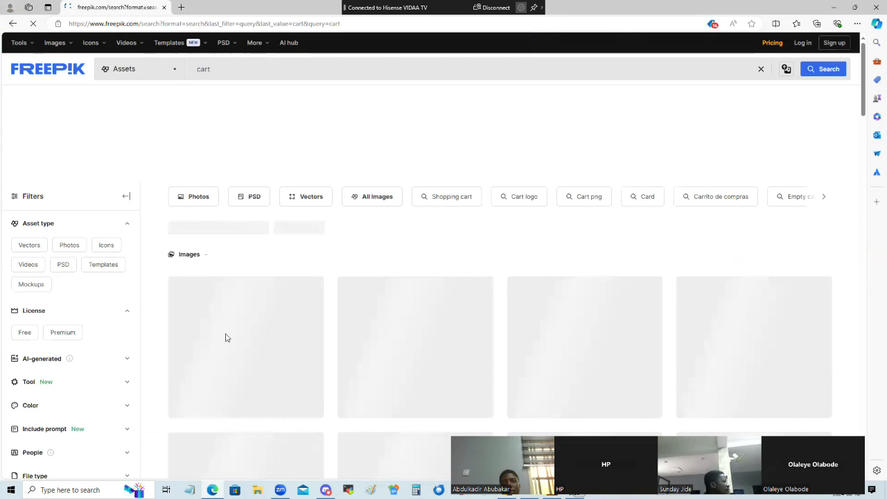
# - Download the grocery-filled supermarket cart vector from the results as a free JPG and request removal of its background
pyautogui.scroll(-1, 226, 337)
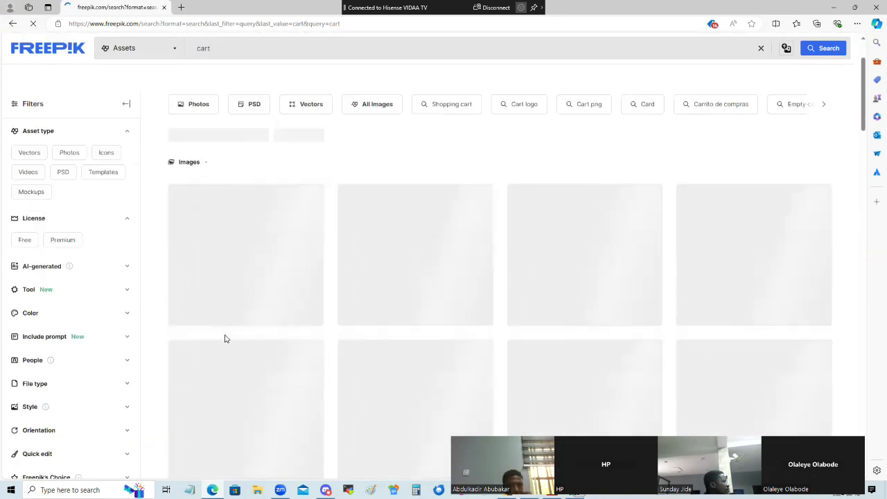
pyautogui.scroll(1, 232, 353)
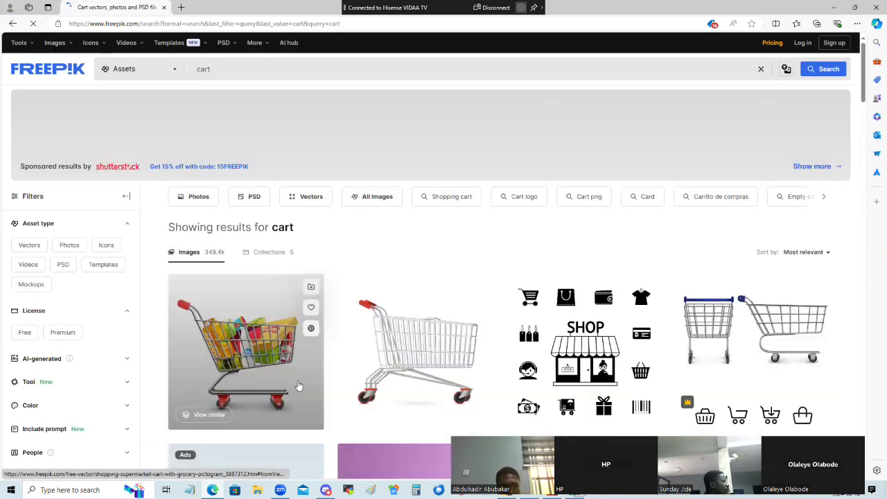
pyautogui.scroll(-1, 263, 348)
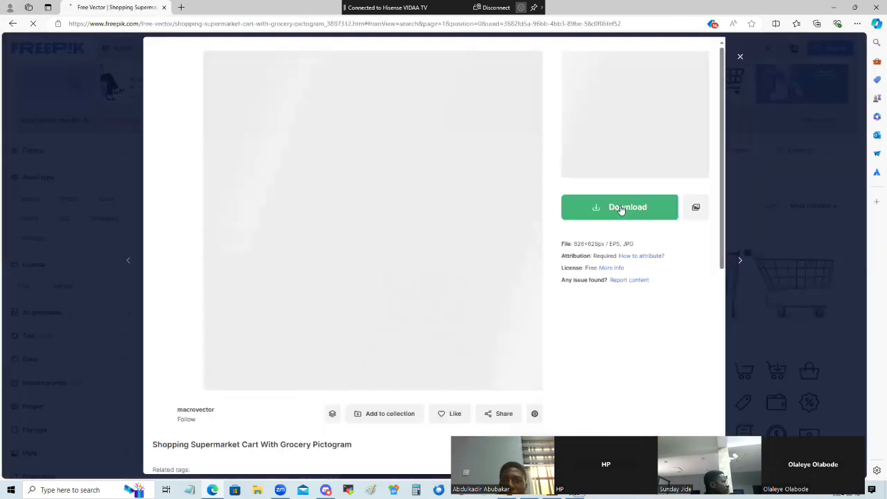
pyautogui.click(622, 209)
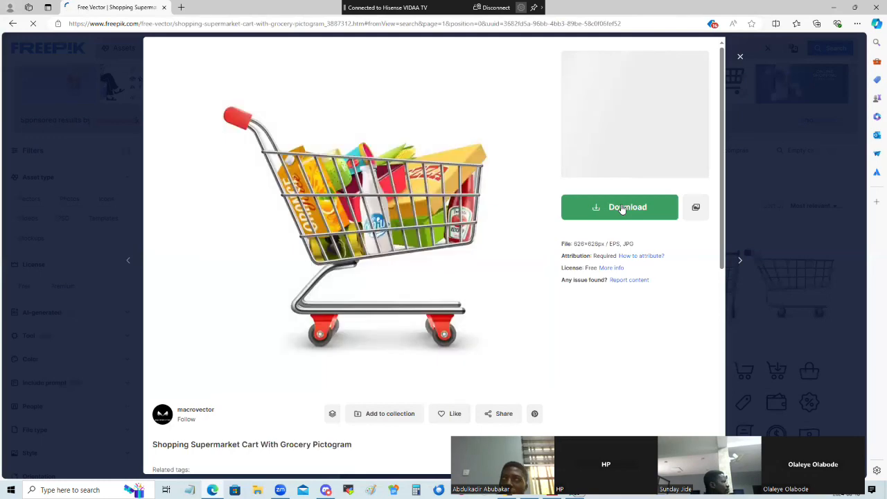
pyautogui.click(622, 208)
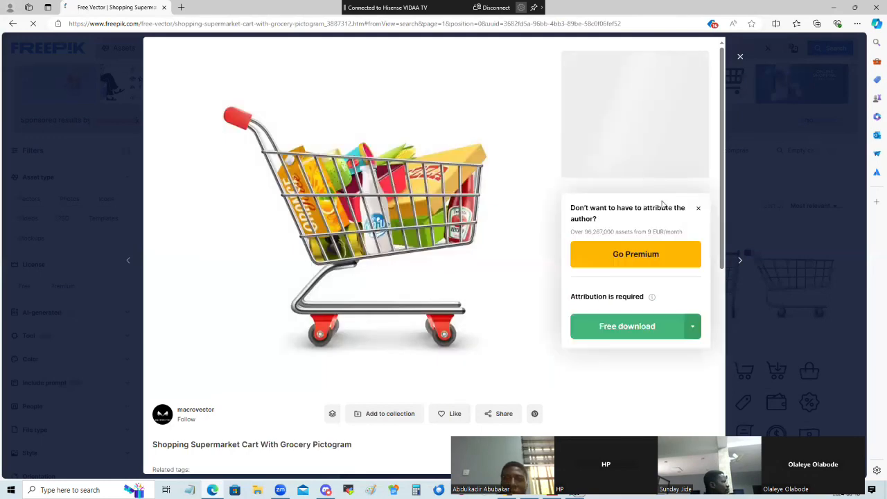
pyautogui.click(696, 336)
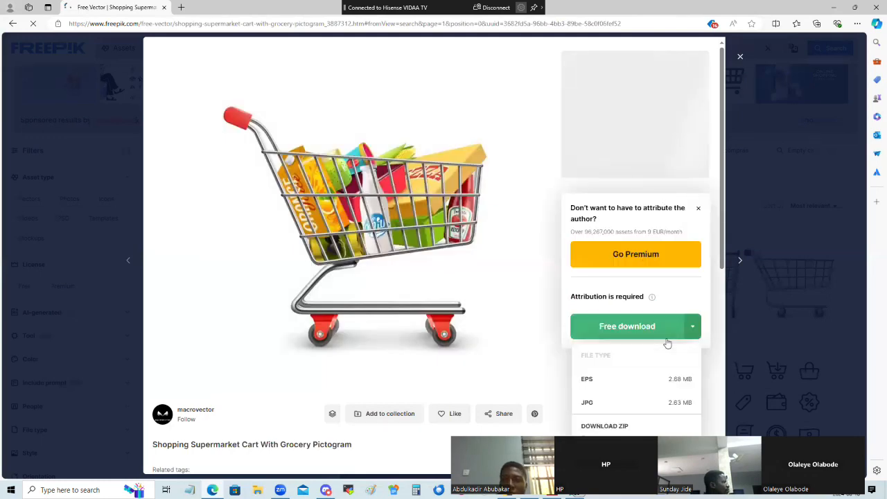
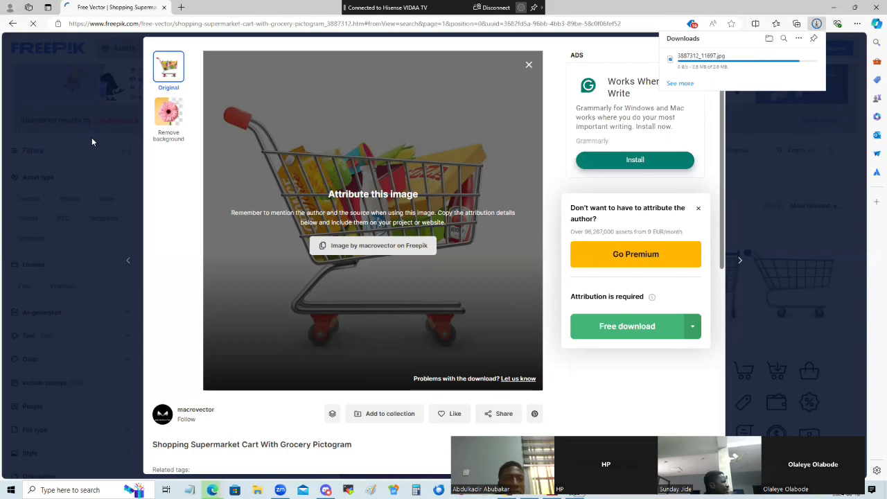
pyautogui.click(181, 121)
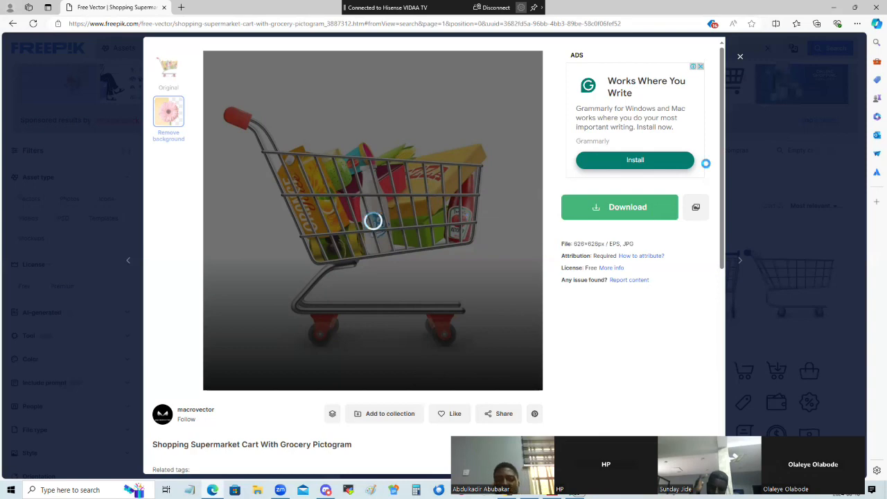
# - Switch back to Power BI and insert the green gradienter target icon image from the Downloads folder into the Sales Dashboard page
pyautogui.hotkey('alt', 'Tab')
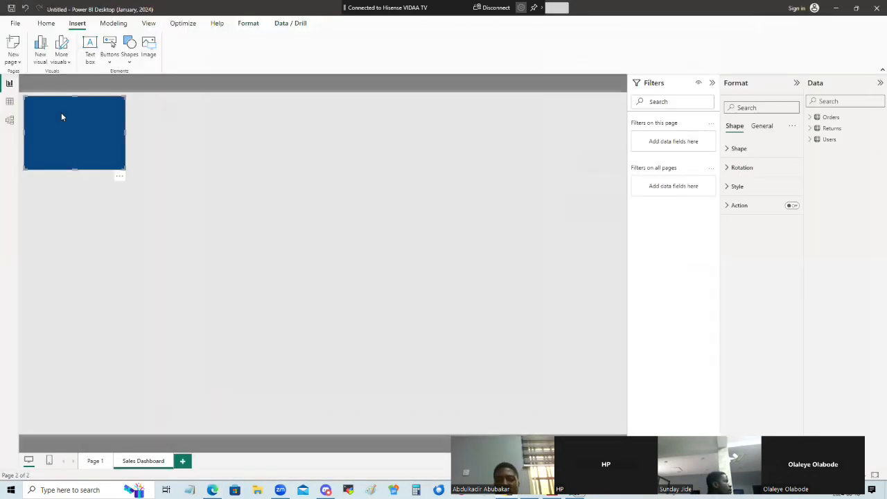
pyautogui.click(148, 51)
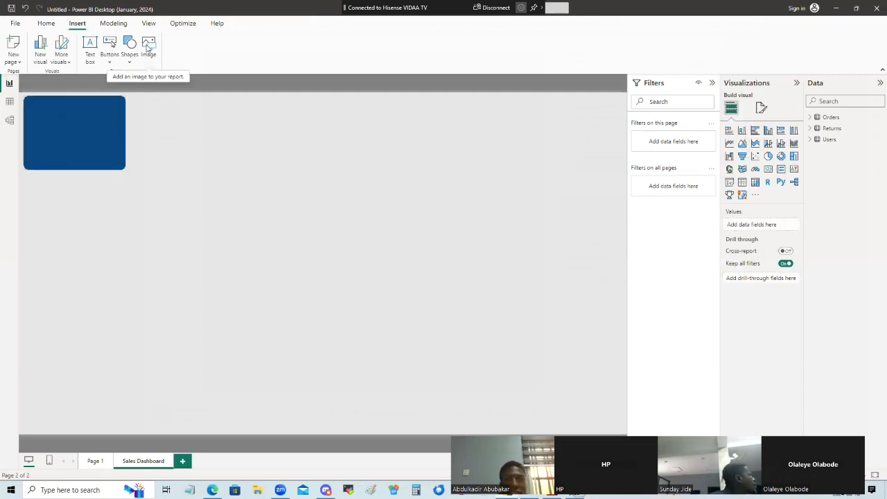
pyautogui.click(147, 46)
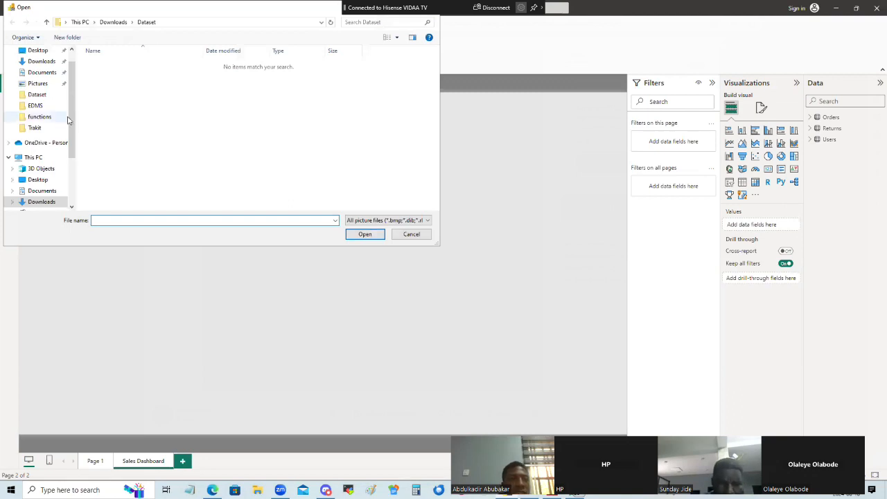
pyautogui.moveTo(73, 127); pyautogui.dragTo(67, 102)
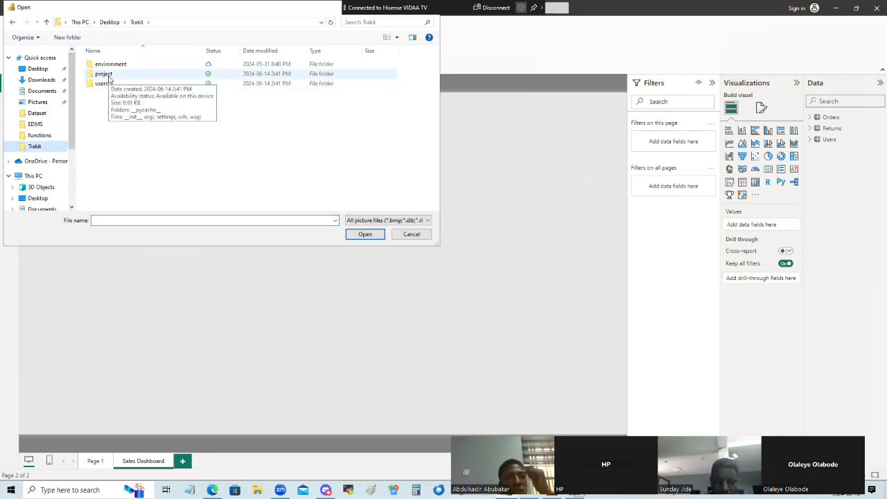
pyautogui.scroll(-1, 57, 143)
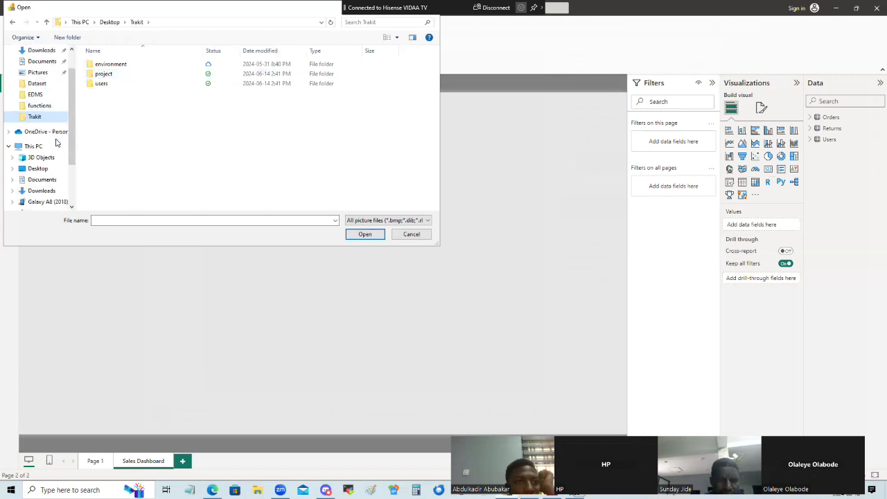
pyautogui.scroll(-1, 48, 141)
pyautogui.click(43, 157)
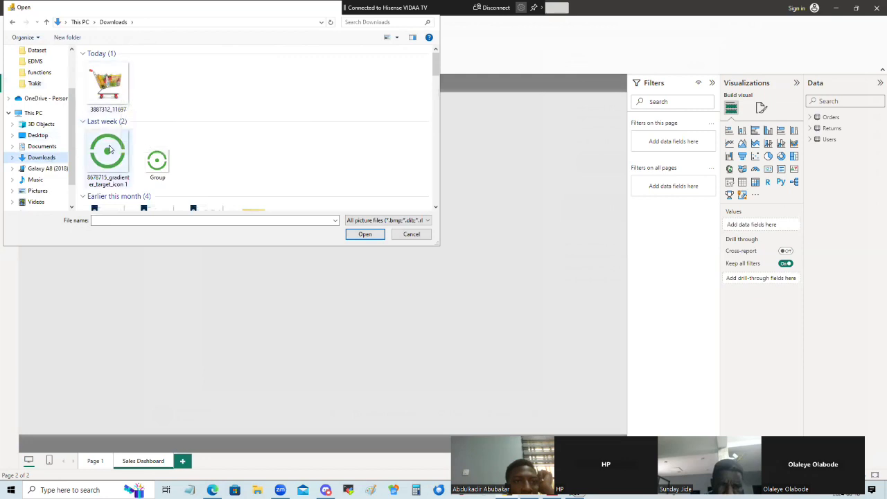
pyautogui.click(109, 145)
pyautogui.click(365, 234)
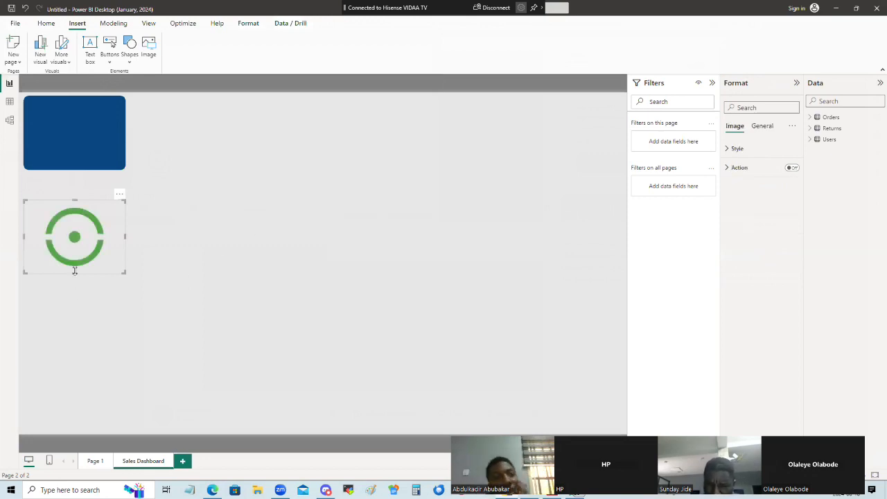
# - Shrink the green target icon to about 43% of its size, center it in the blue rectangle's upper half, and deselect it
pyautogui.click(123, 278)
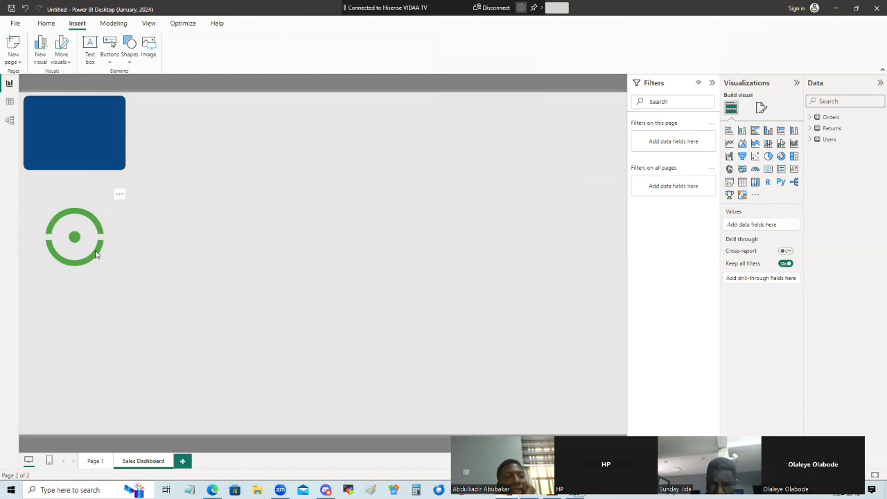
pyautogui.click(96, 255)
pyautogui.moveTo(123, 271); pyautogui.dragTo(75, 121)
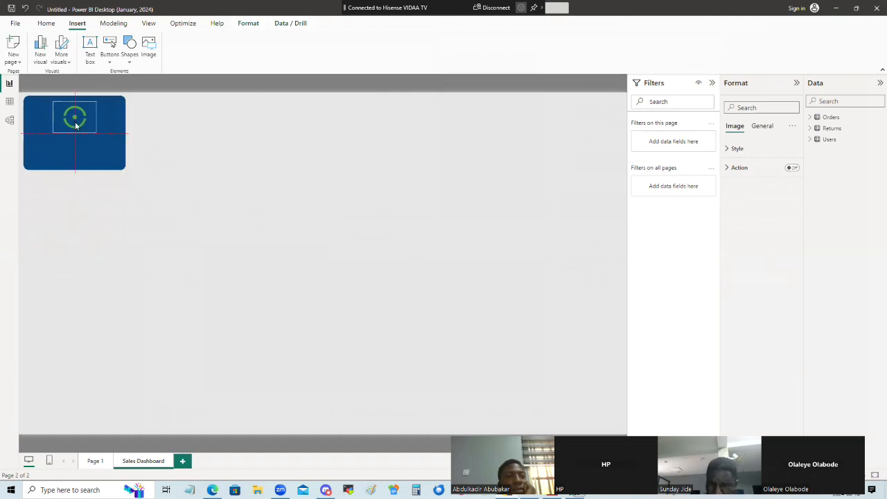
pyautogui.click(111, 216)
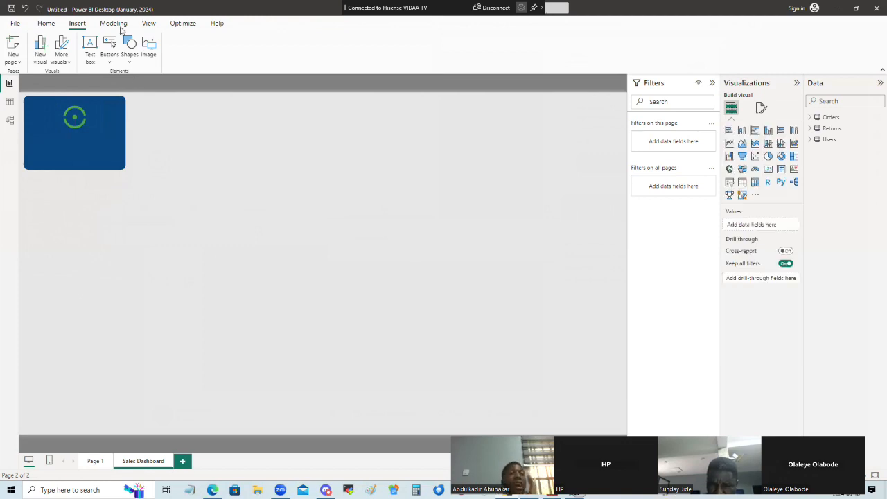
# - Add a text box reading "Sales Dashboard" and reduce its height to about a quarter
pyautogui.click(93, 61)
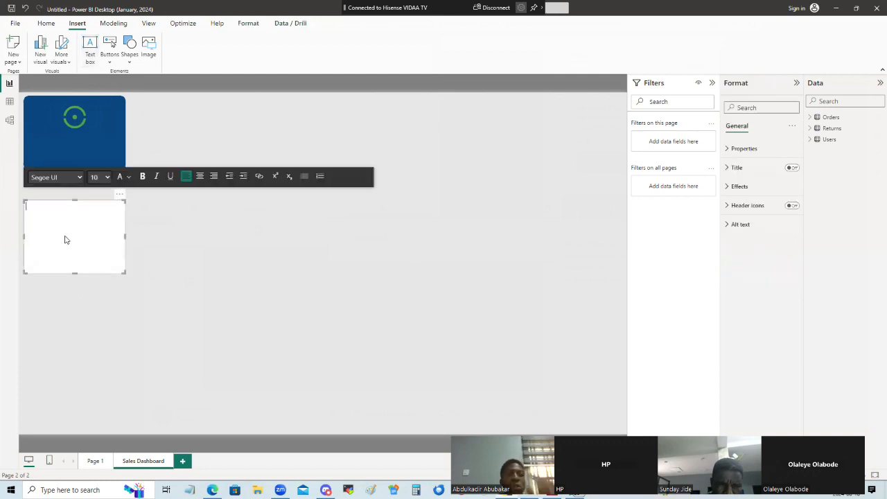
pyautogui.write('Sales Dashboard')
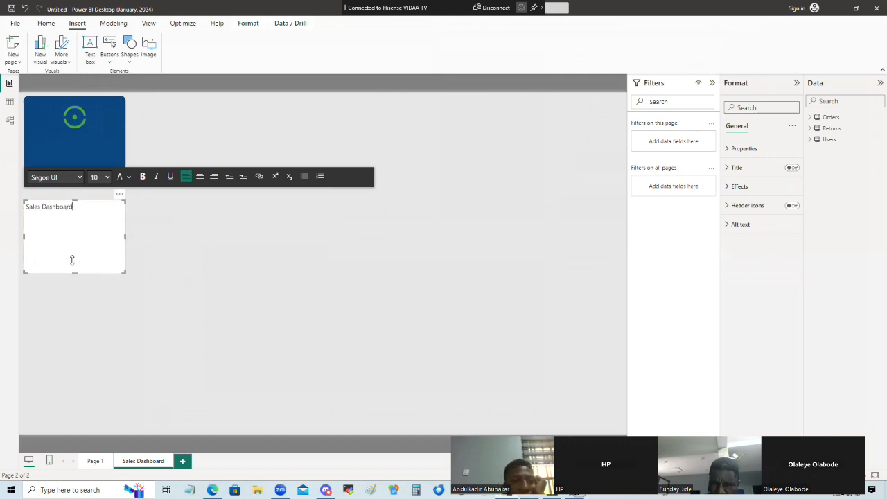
pyautogui.moveTo(75, 234); pyautogui.dragTo(74, 220)
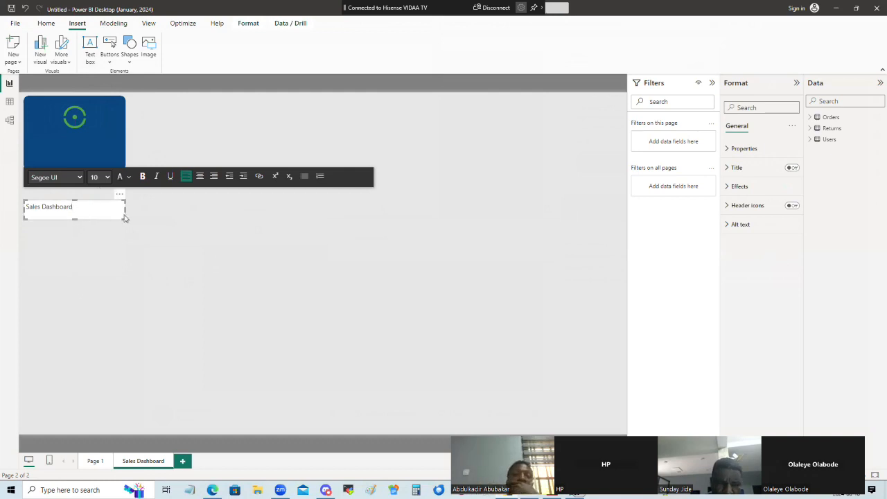
# - Try to set the title text box's font size to 20 and browse the available fonts
pyautogui.click(107, 177)
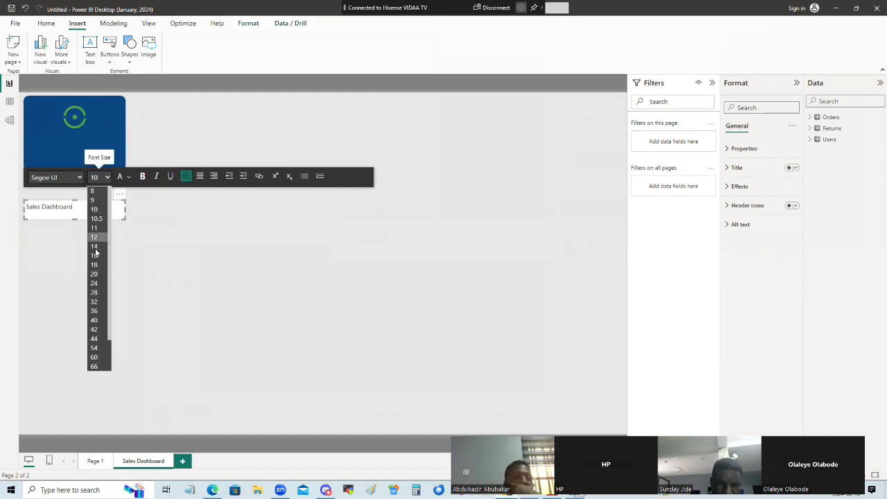
pyautogui.click(94, 275)
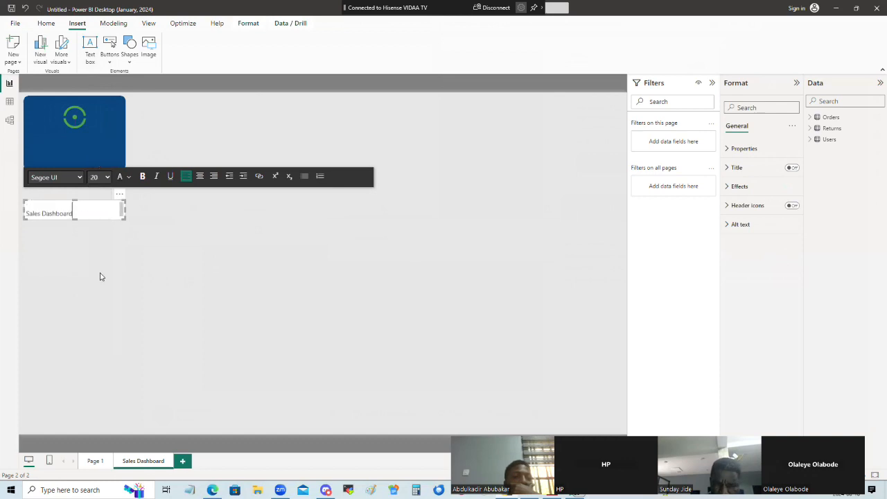
pyautogui.click(73, 178)
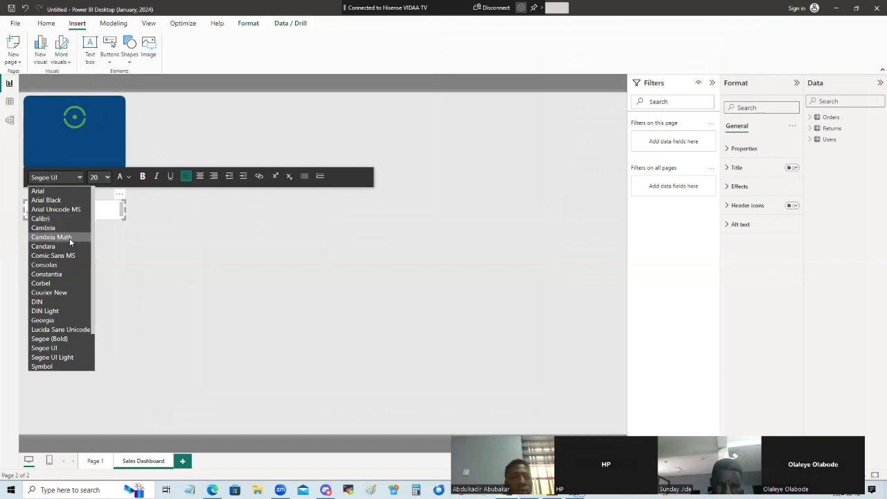
pyautogui.scroll(-1, 42, 218)
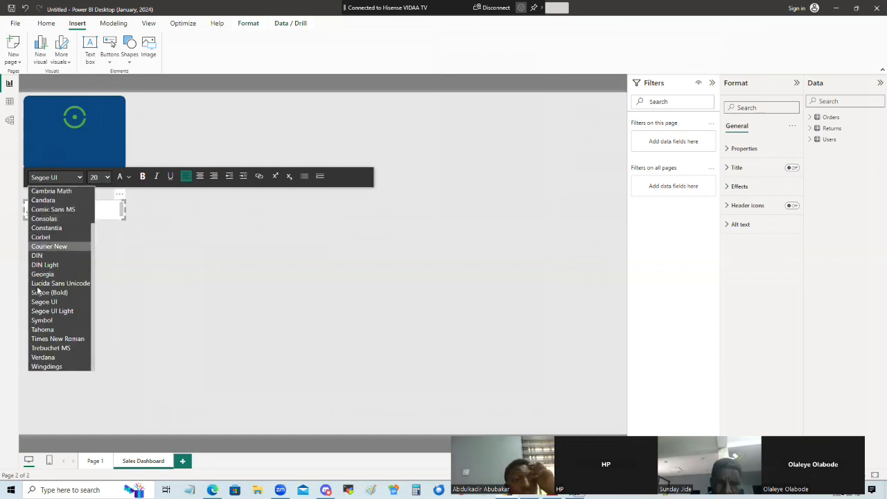
pyautogui.scroll(1, 55, 312)
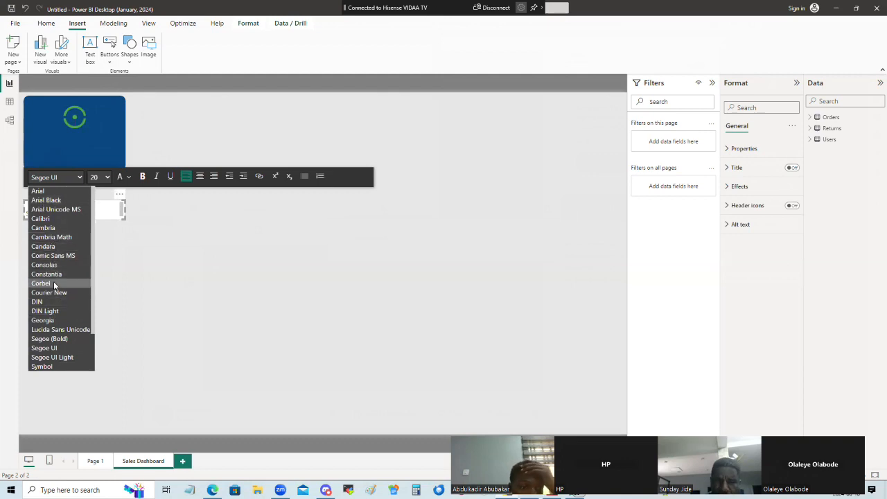
pyautogui.scroll(-1, 53, 282)
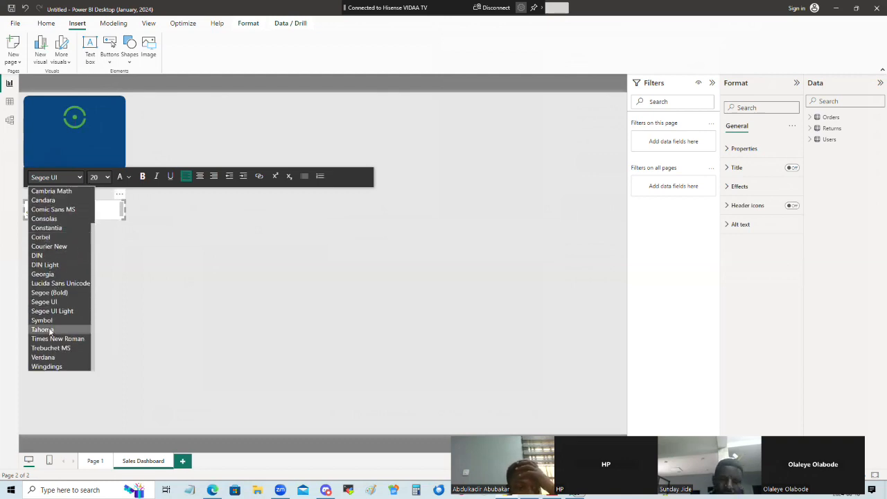
pyautogui.click(108, 326)
# - Make the whole "Sales Dashboard" text bold at size 20, widen its text box slightly, and deselect it
pyautogui.click(84, 208)
pyautogui.hotkey('ctrl', 'a')
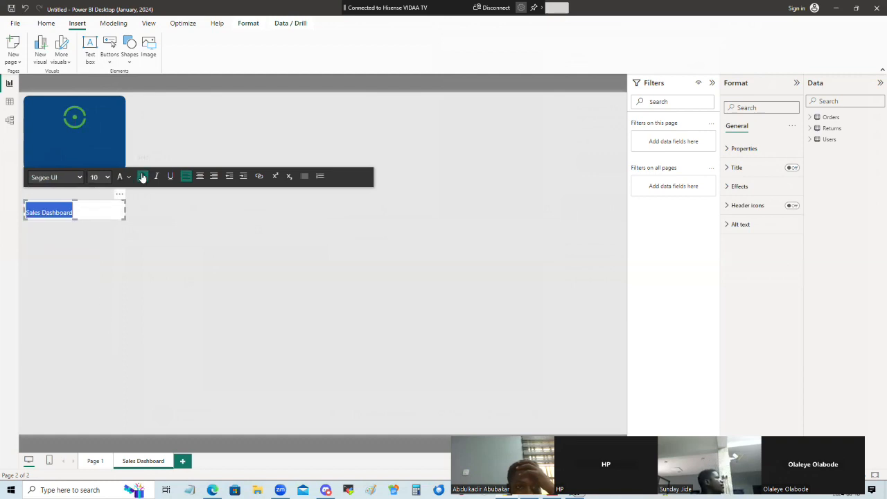
pyautogui.click(142, 176)
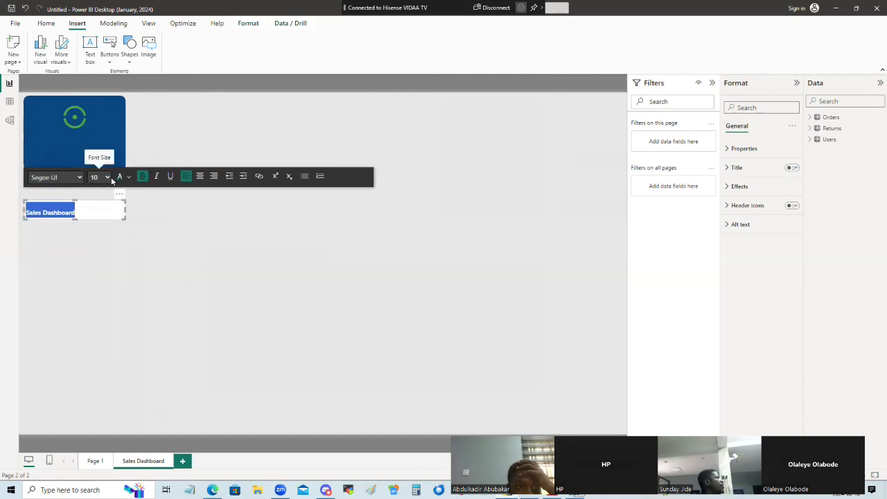
pyautogui.click(108, 177)
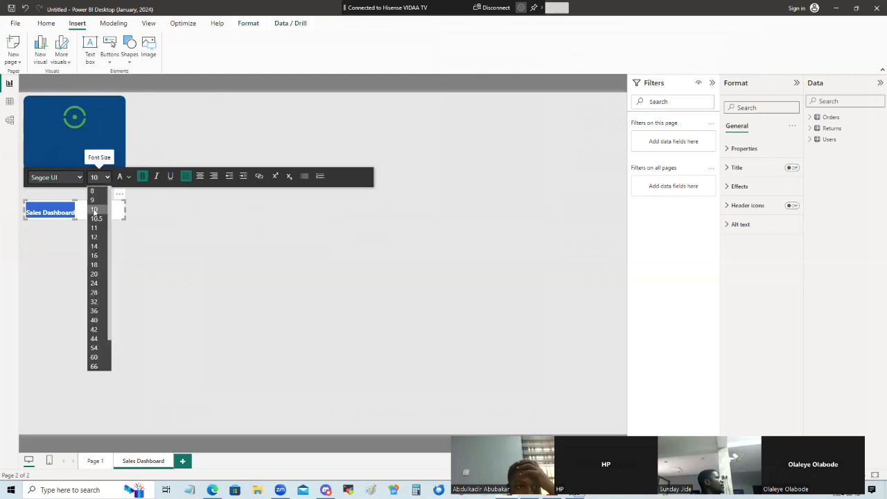
pyautogui.click(95, 275)
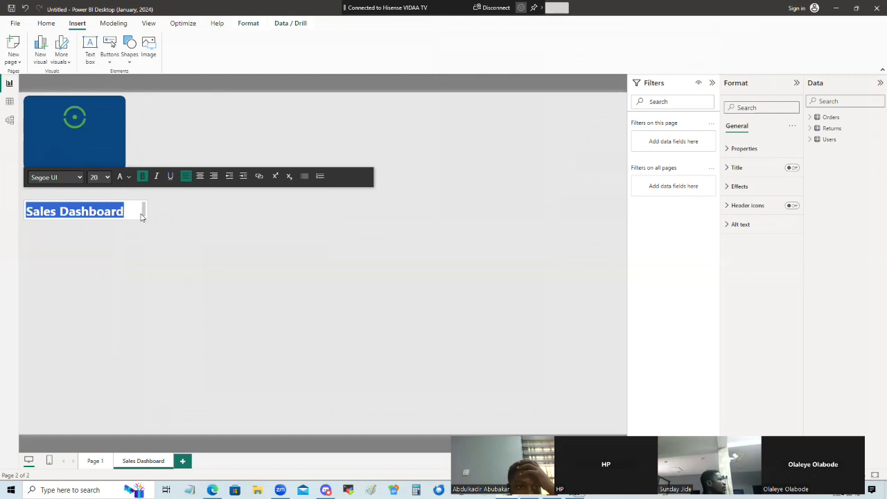
pyautogui.click(109, 177)
pyautogui.click(204, 289)
pyautogui.click(138, 270)
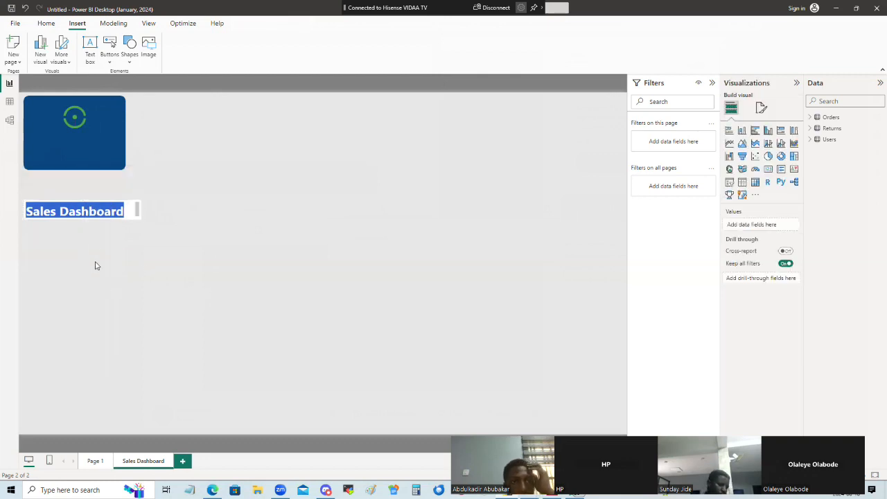
pyautogui.click(116, 211)
pyautogui.click(156, 266)
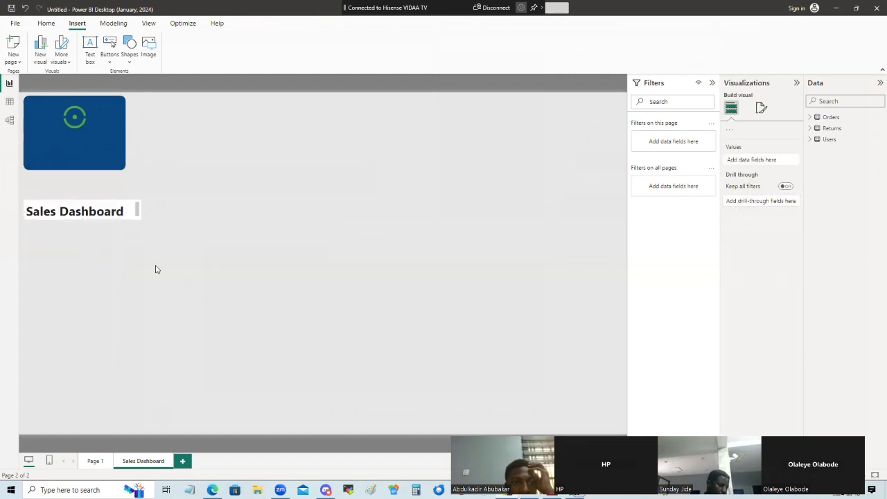
pyautogui.click(117, 211)
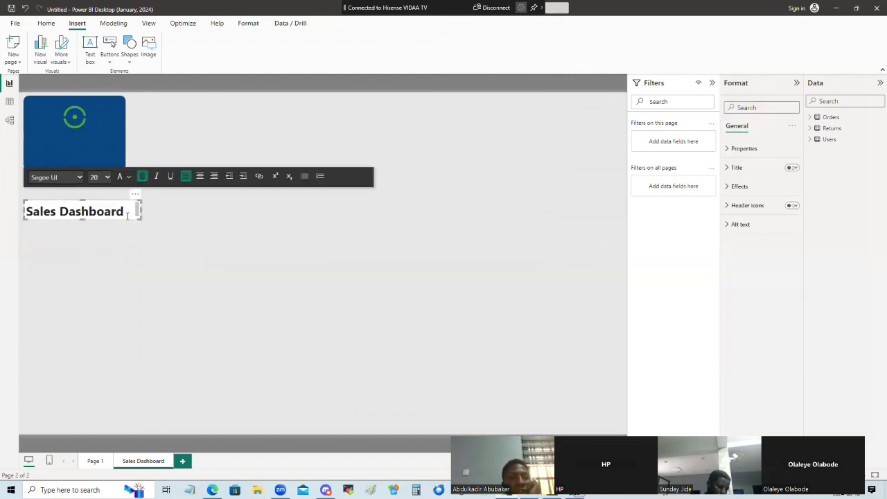
pyautogui.tripleClick(36, 211)
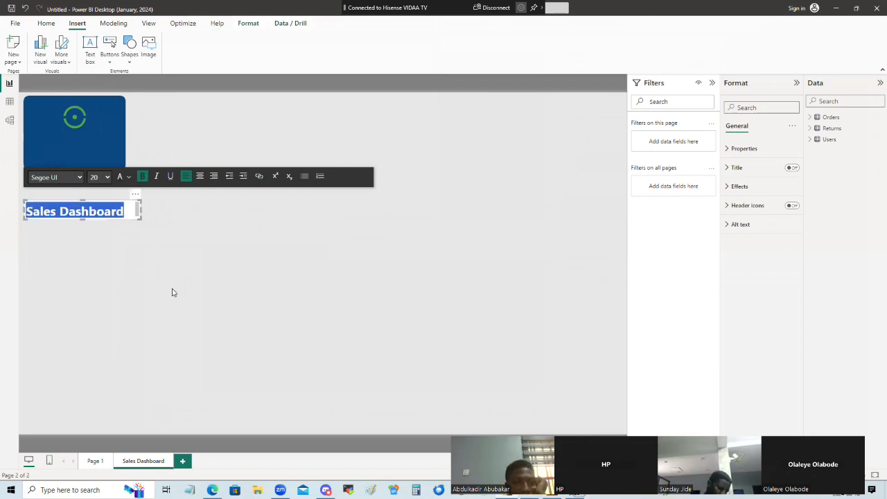
pyautogui.click(133, 222)
pyautogui.click(131, 213)
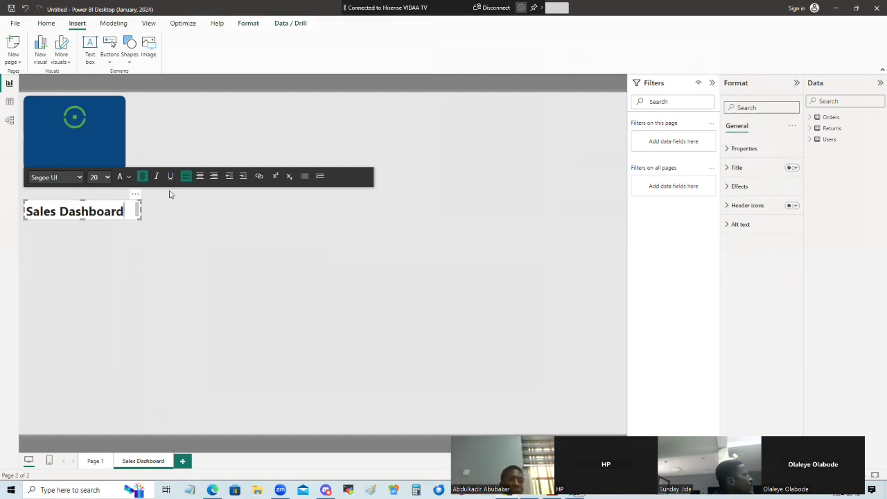
pyautogui.moveTo(123, 211); pyautogui.dragTo(22, 211)
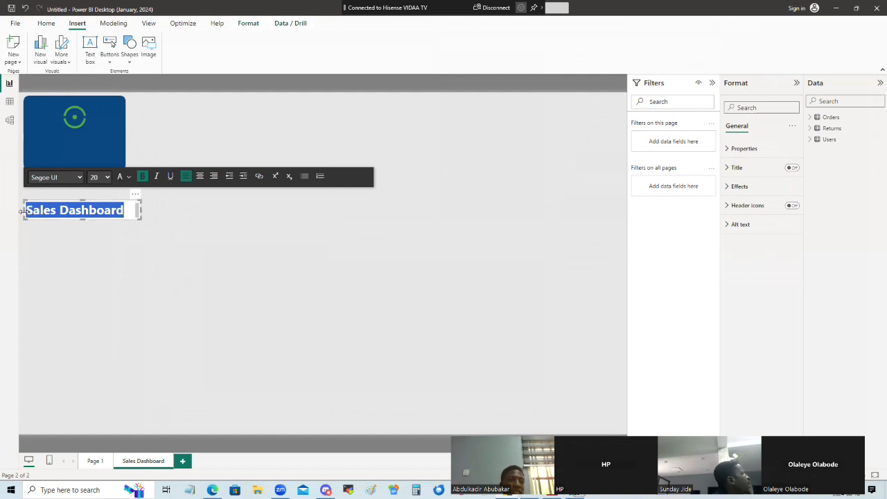
pyautogui.click(128, 212)
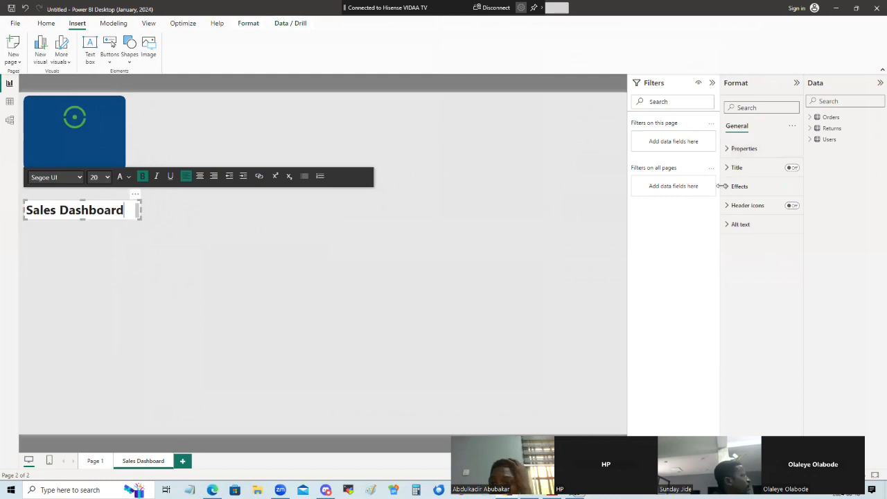
# - Set the title text box's background transparency to 100% and deselect the box
pyautogui.click(728, 149)
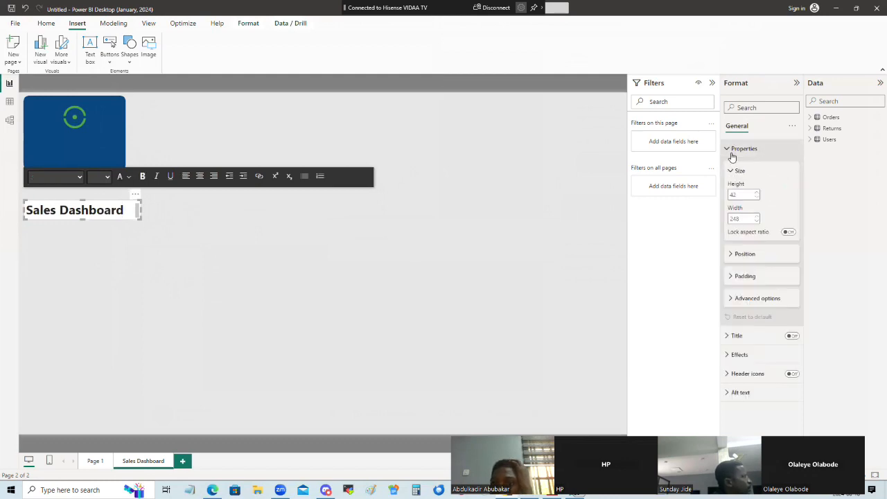
pyautogui.click(729, 150)
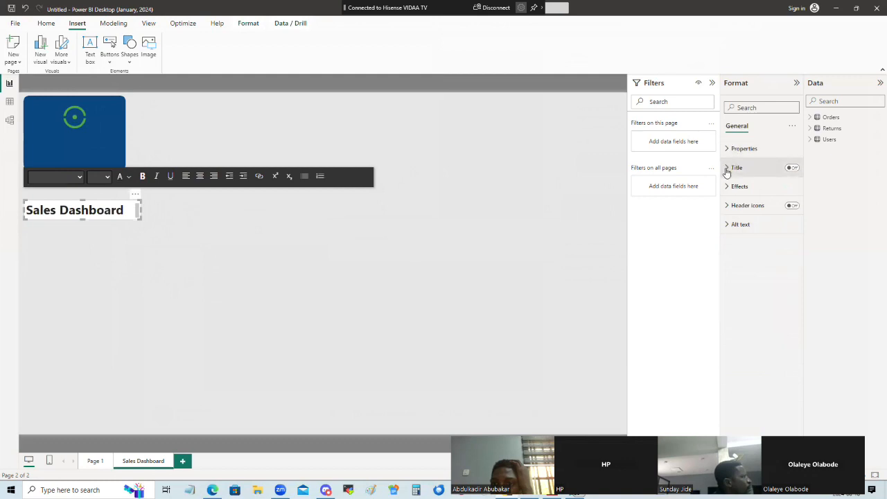
pyautogui.click(728, 188)
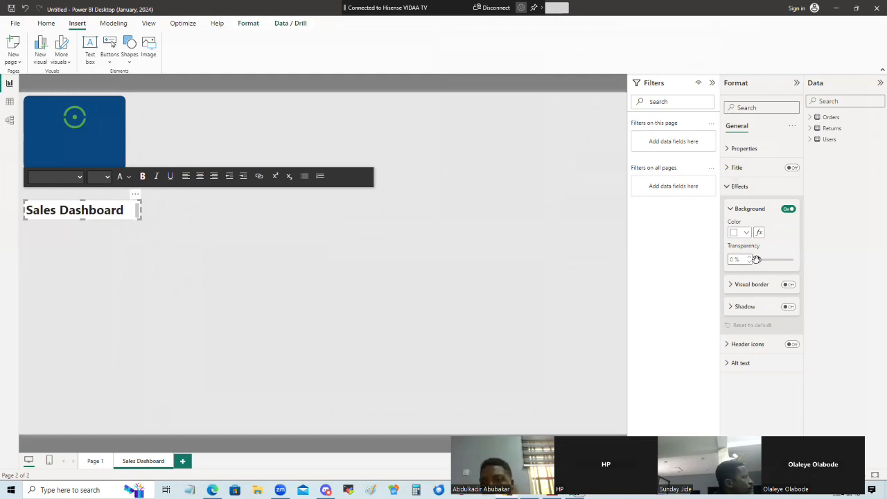
pyautogui.moveTo(759, 260); pyautogui.dragTo(794, 260)
pyautogui.click(179, 252)
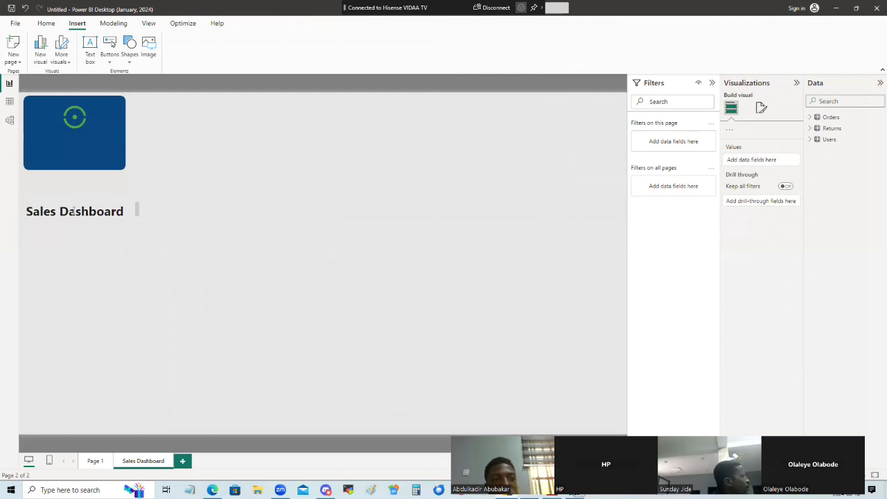
# - Widen the "Sales Dashboard" text box to about one and a half times its width
pyautogui.click(136, 216)
pyautogui.moveTo(129, 214); pyautogui.dragTo(201, 220)
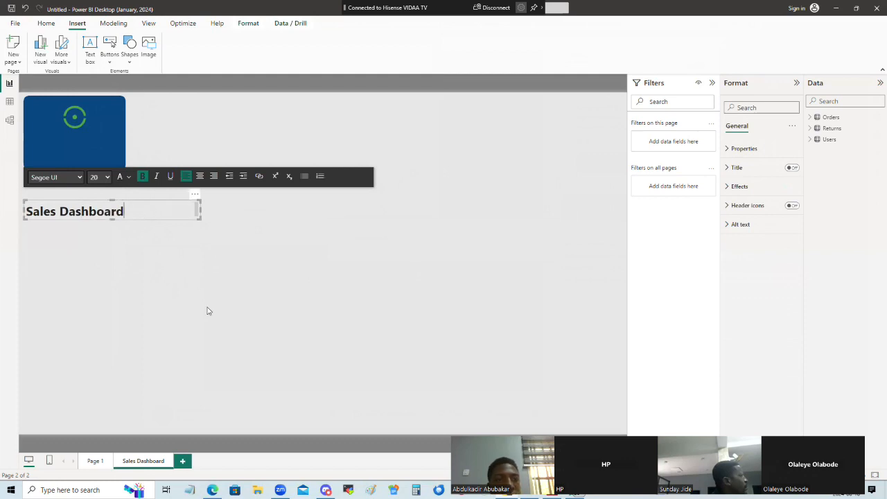
pyautogui.click(161, 237)
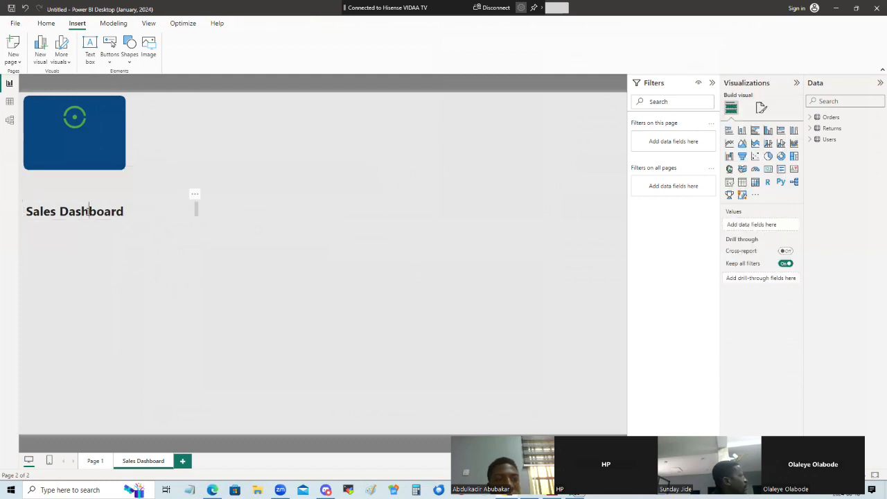
# - Move the title text box onto the blue rectangle's lower half and narrow it to a width of about 239
pyautogui.click(136, 207)
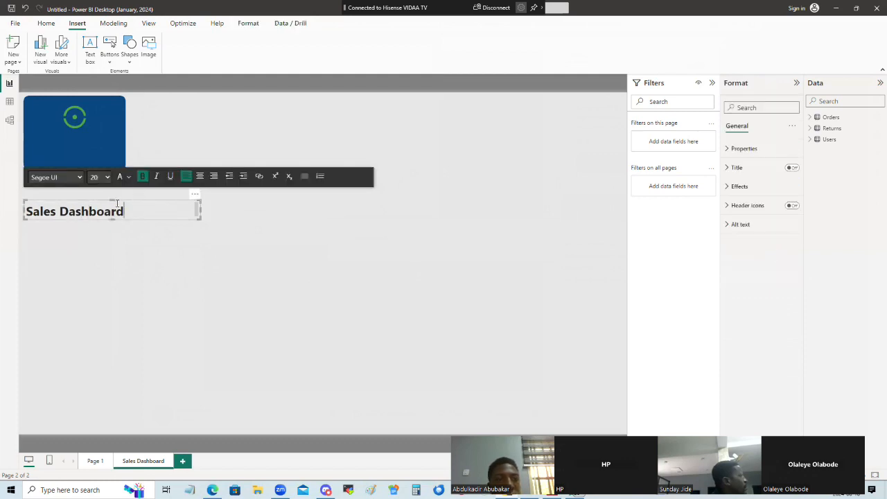
pyautogui.moveTo(102, 200); pyautogui.dragTo(102, 146)
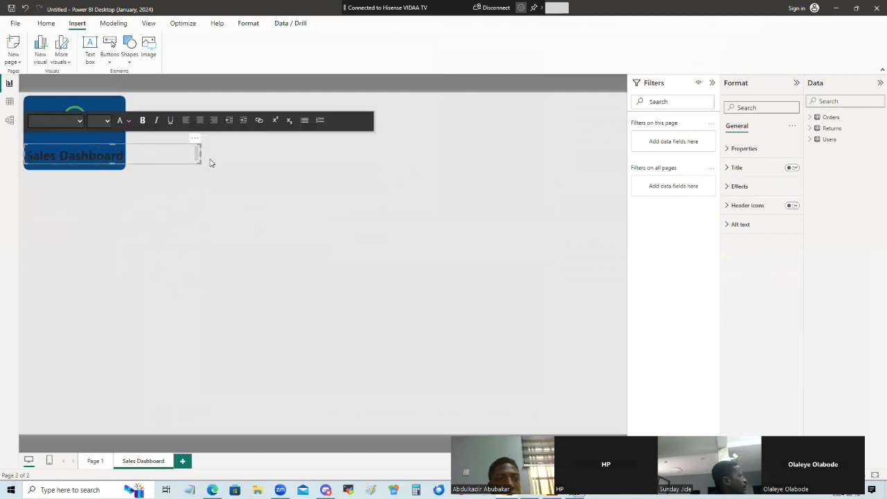
pyautogui.moveTo(178, 155); pyautogui.dragTo(146, 162)
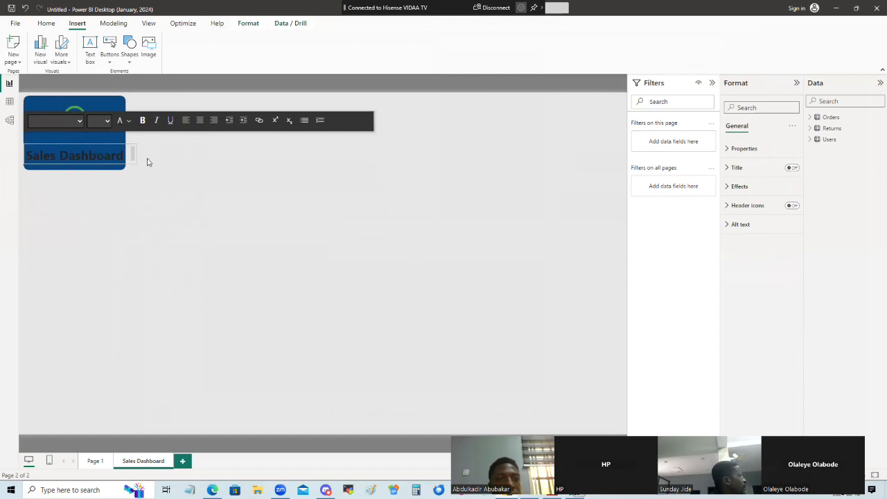
pyautogui.click(134, 203)
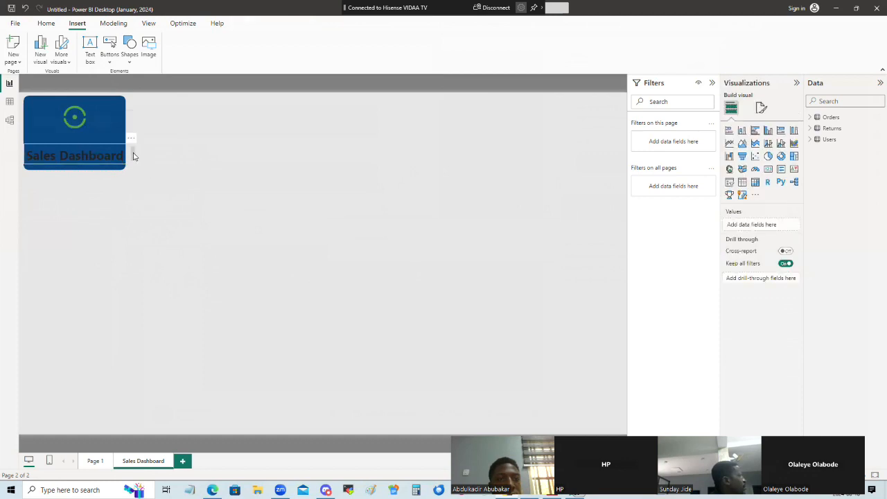
# - Examine the title text box's effects, size and advanced formatting options
pyautogui.click(126, 154)
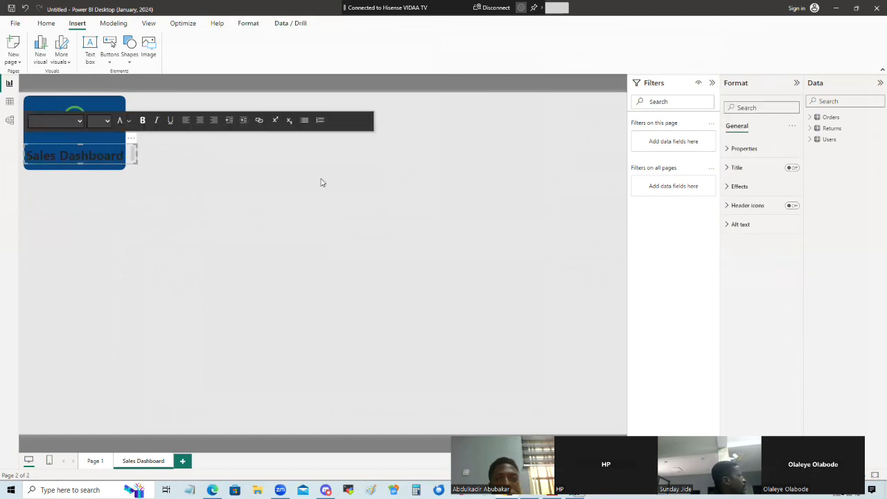
pyautogui.click(727, 188)
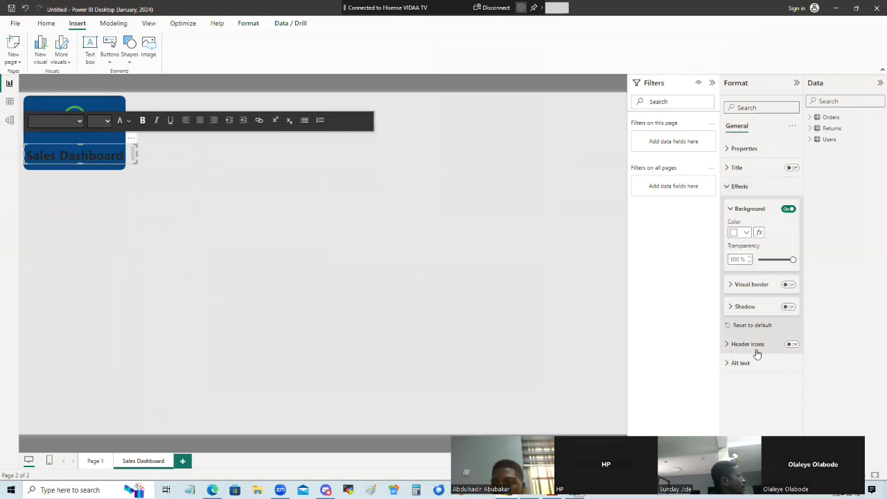
pyautogui.click(727, 187)
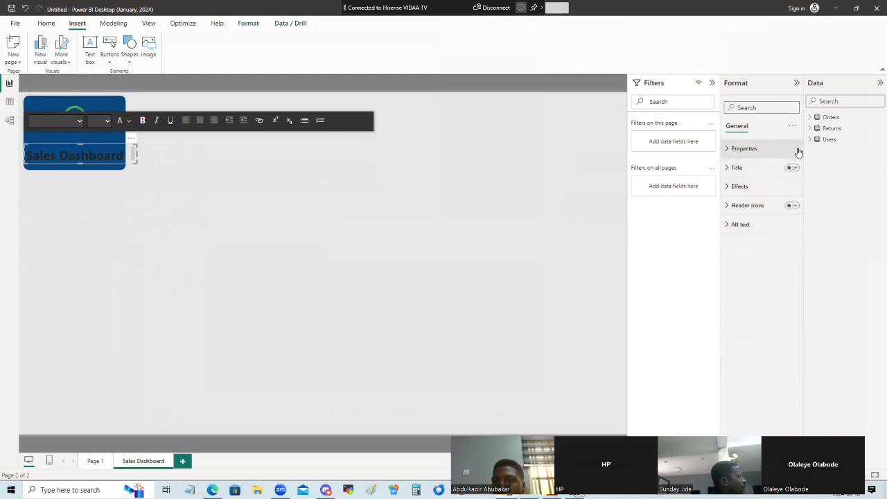
pyautogui.click(741, 148)
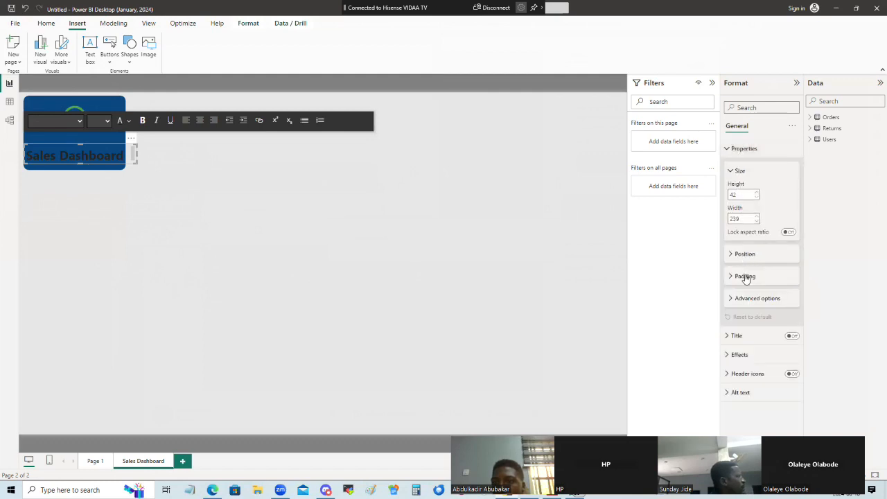
pyautogui.click(730, 300)
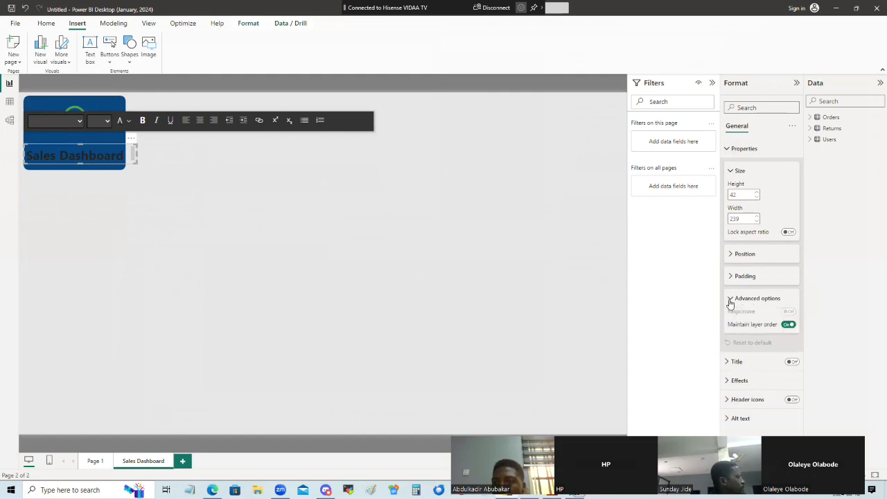
pyautogui.click(730, 300)
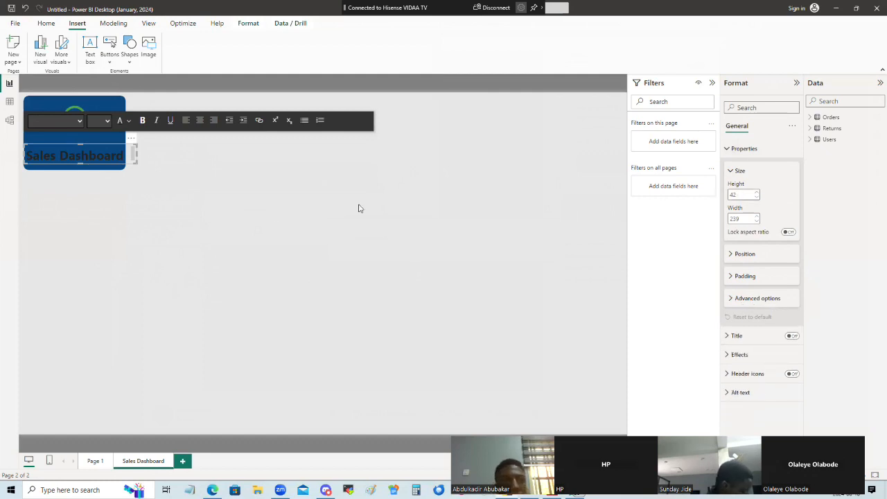
pyautogui.click(138, 168)
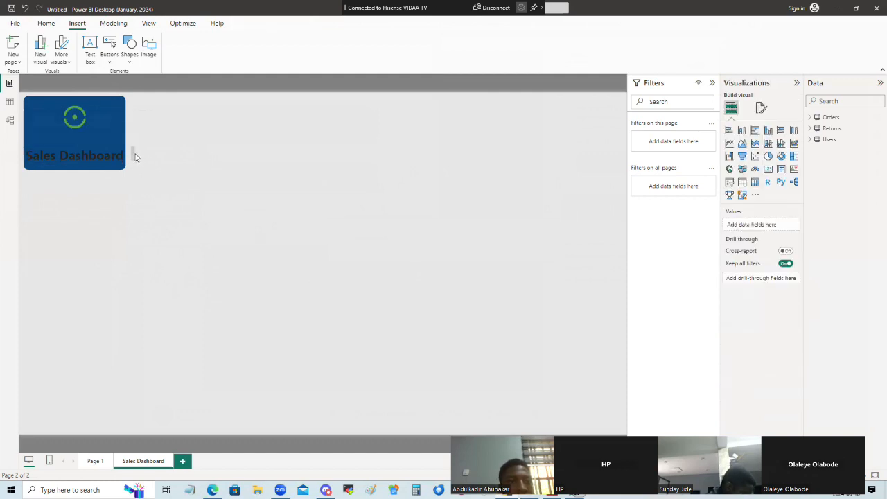
pyautogui.click(132, 152)
pyautogui.click(131, 141)
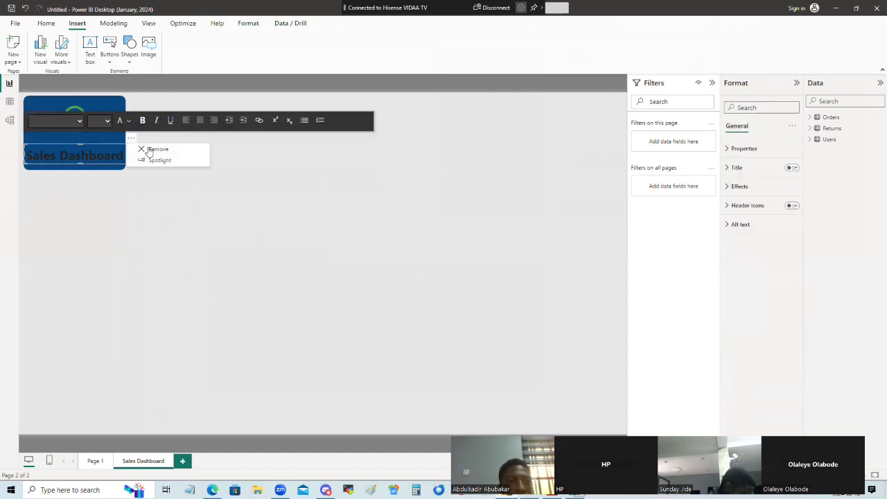
pyautogui.click(150, 151)
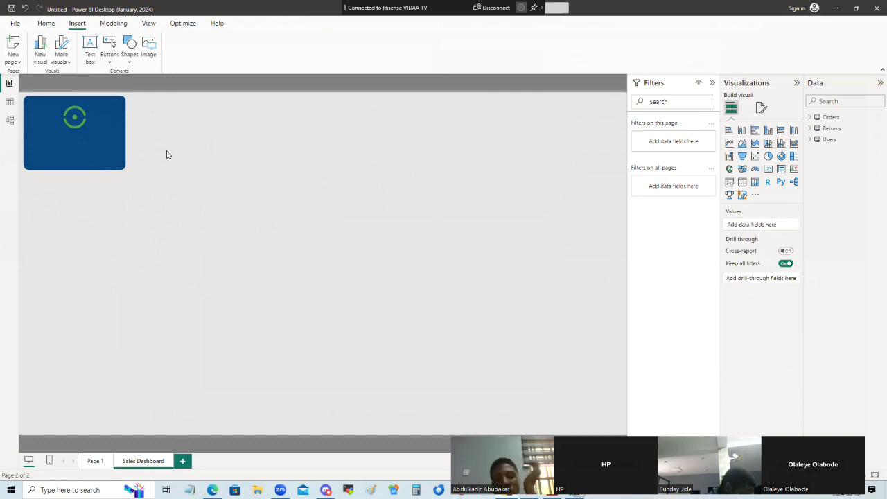
pyautogui.hotkey('ctrl', 'z')
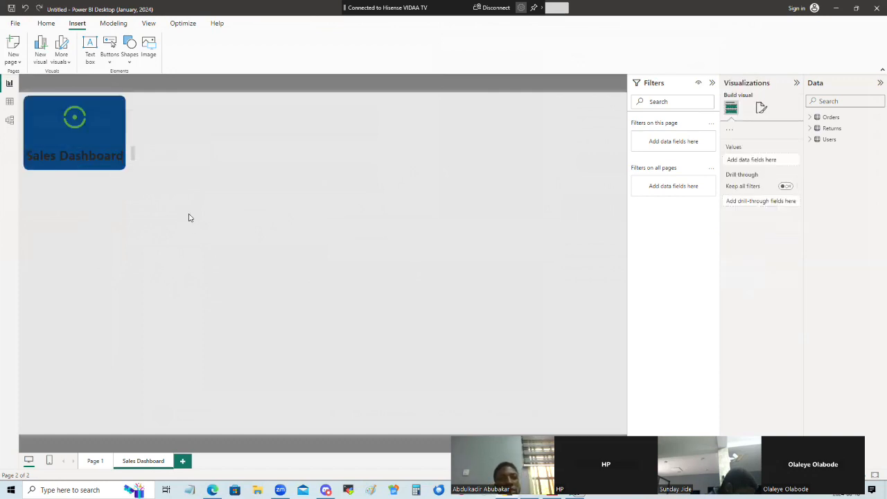
# - Widen the title text box to about the middle of the page and set the whole "Sales Dashboard" text to size 18
pyautogui.click(96, 155)
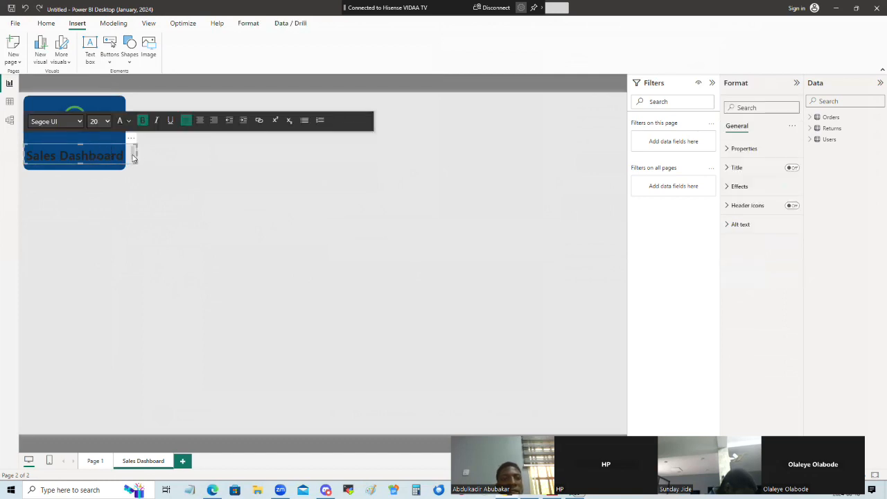
pyautogui.moveTo(136, 155); pyautogui.dragTo(371, 164)
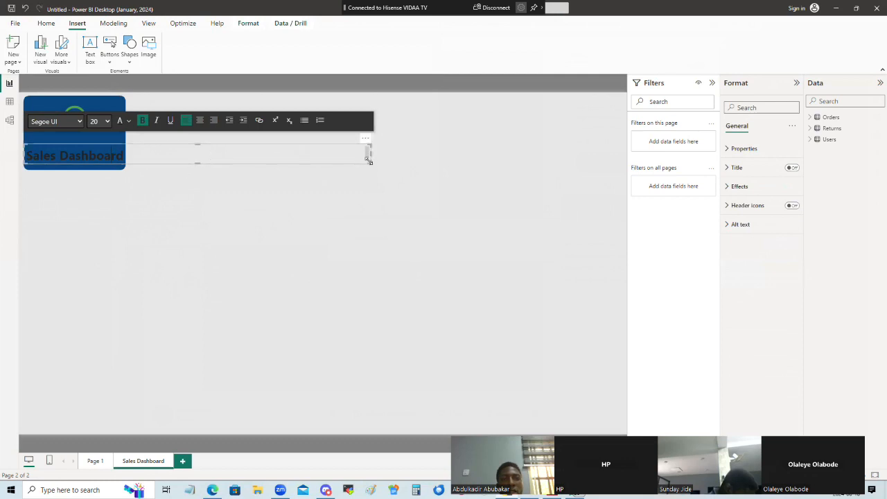
pyautogui.moveTo(125, 156); pyautogui.dragTo(28, 161)
pyautogui.click(107, 125)
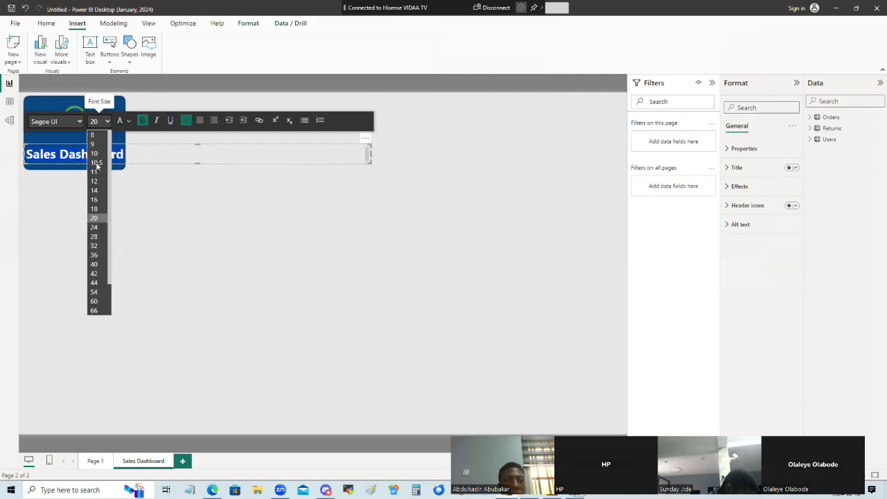
pyautogui.click(97, 209)
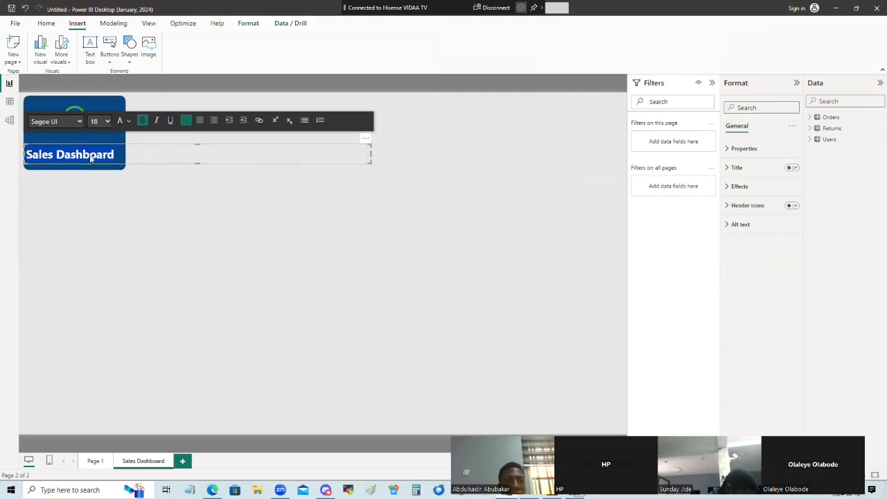
pyautogui.click(138, 245)
pyautogui.click(93, 156)
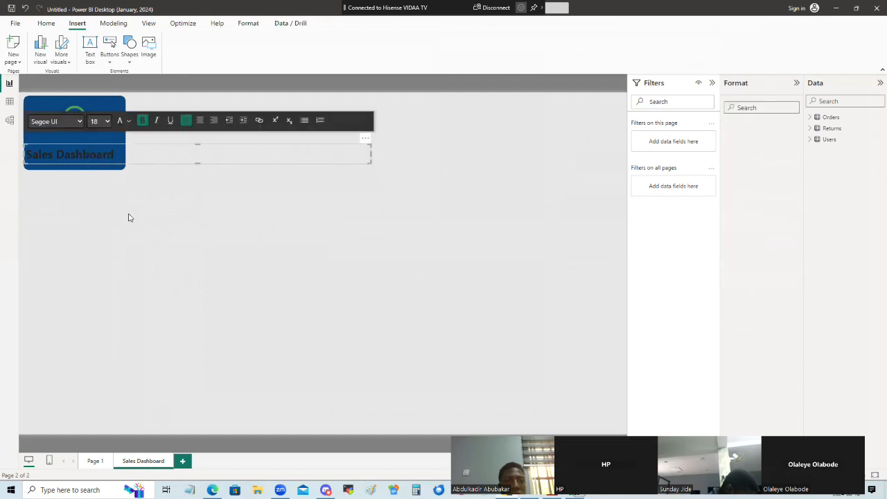
pyautogui.click(88, 180)
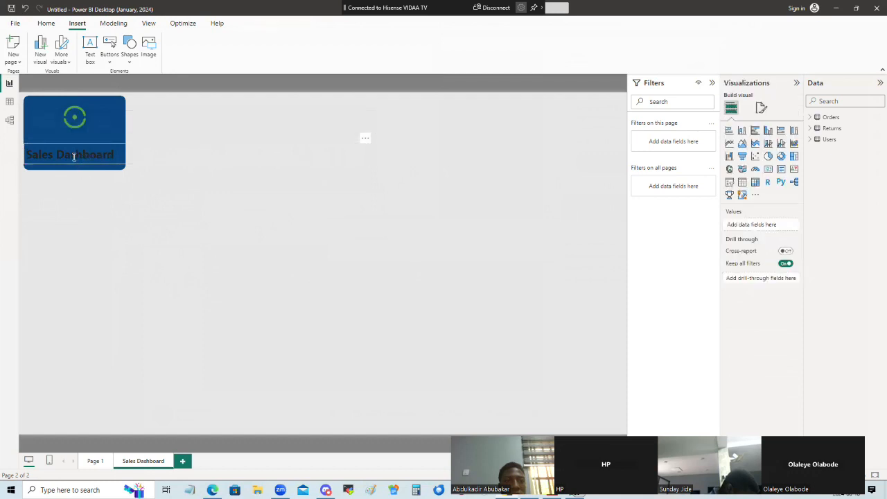
# - Narrow the title text box to fit just around its text and centre it horizontally on the dark blue rectangle
pyautogui.click(84, 155)
pyautogui.moveTo(371, 152); pyautogui.dragTo(118, 166)
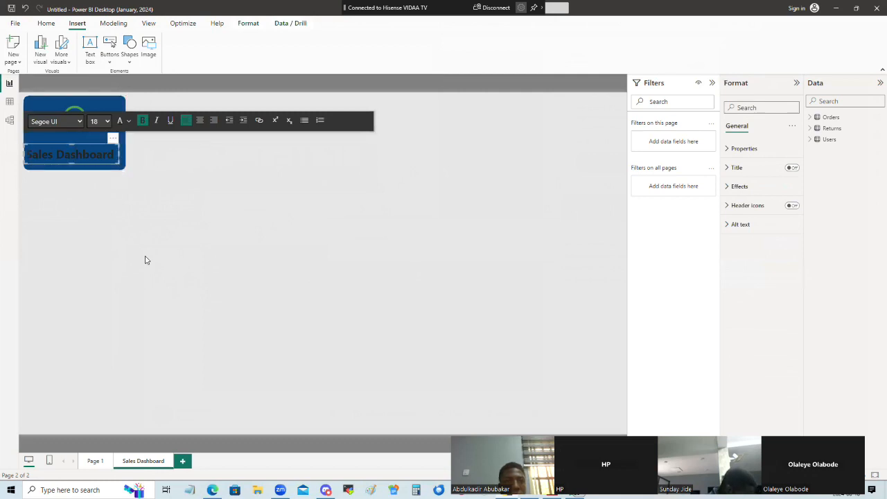
pyautogui.click(136, 212)
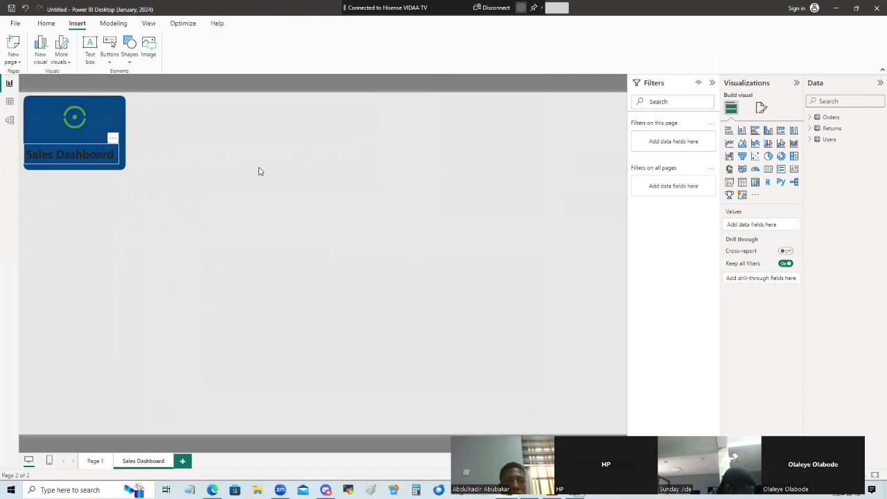
pyautogui.click(66, 149)
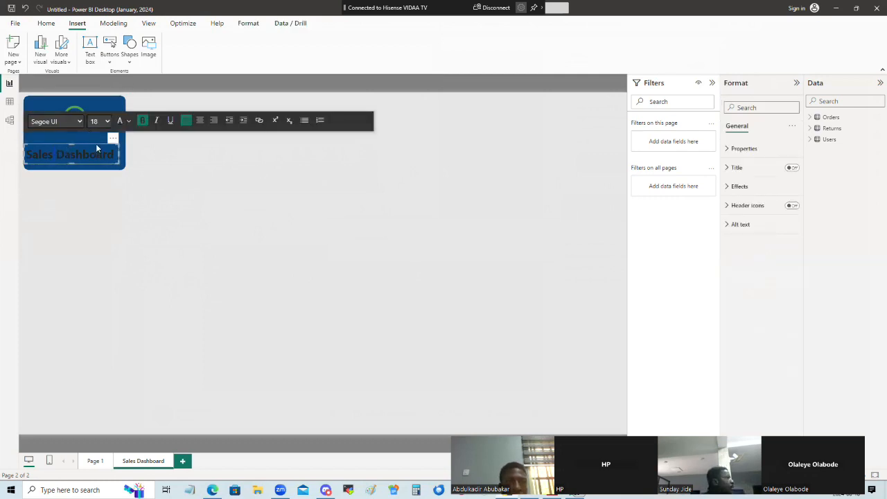
pyautogui.moveTo(98, 144); pyautogui.dragTo(103, 148)
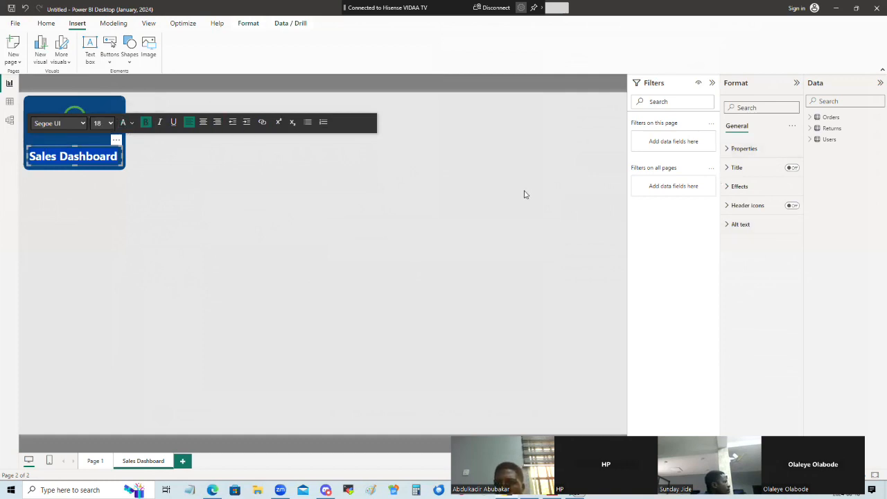
# - Set the "Sales Dashboard" text colour to white and deselect the text box
pyautogui.click(133, 125)
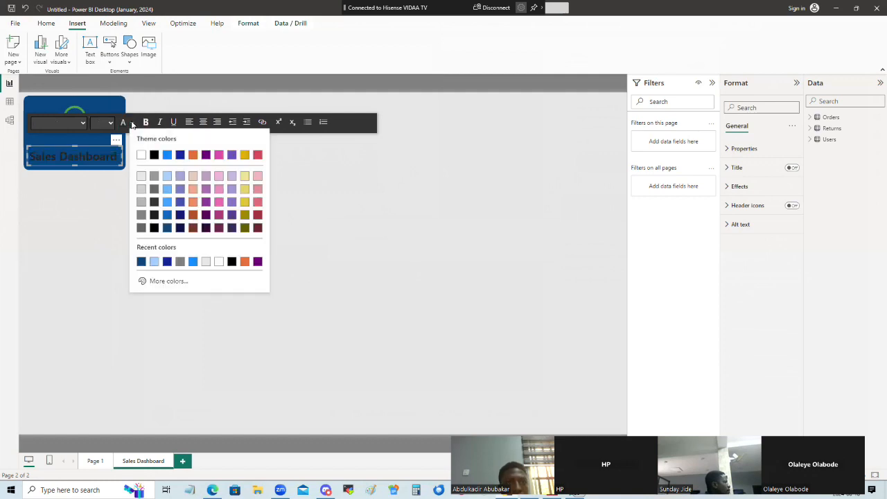
pyautogui.click(140, 156)
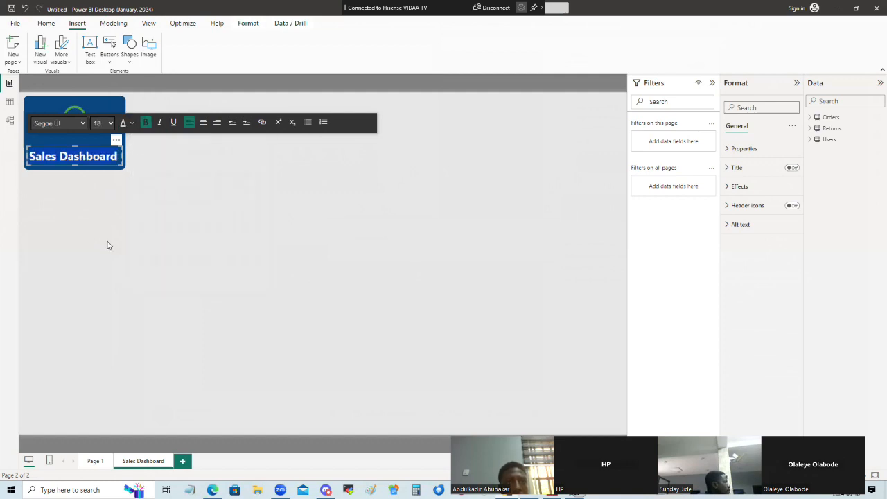
pyautogui.click(250, 231)
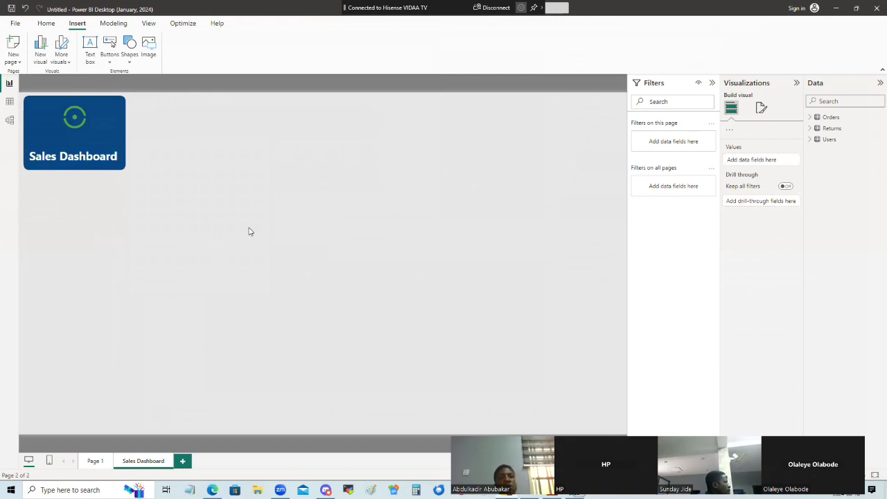
# - Move the logo slightly down and the title text box slightly up on the dark blue rectangle, keeping both horizontally centred
pyautogui.click(68, 129)
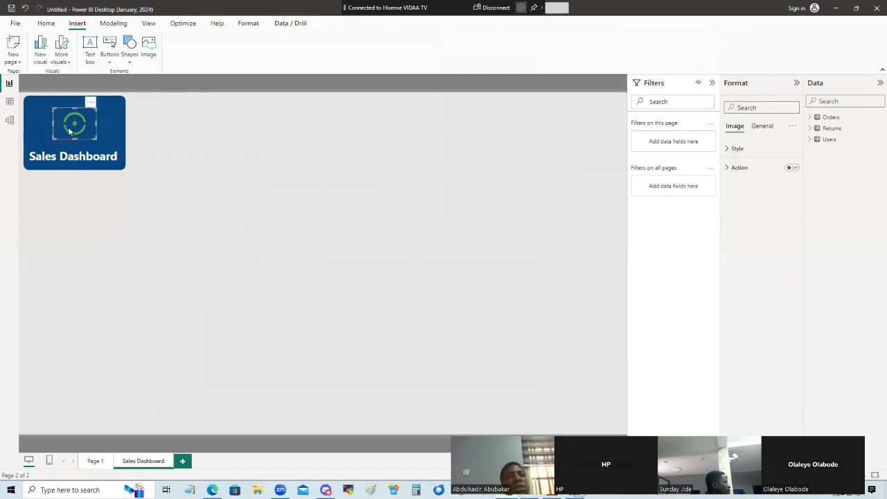
pyautogui.click(93, 161)
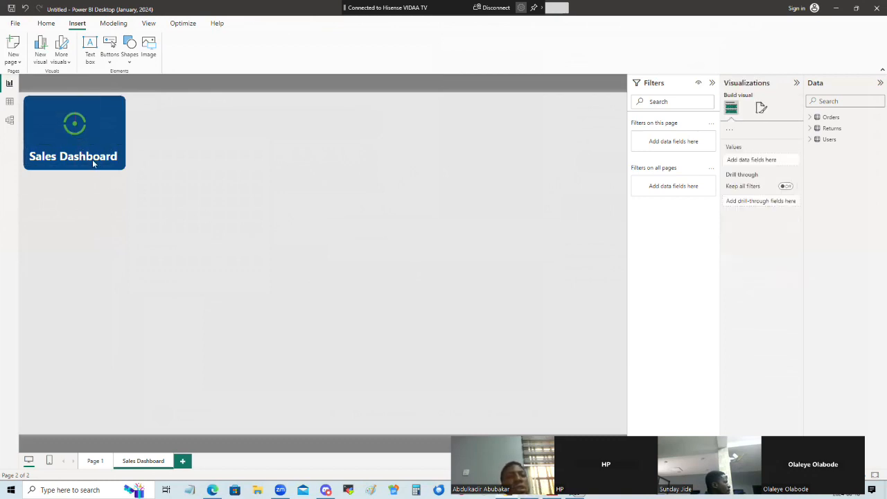
pyautogui.click(98, 151)
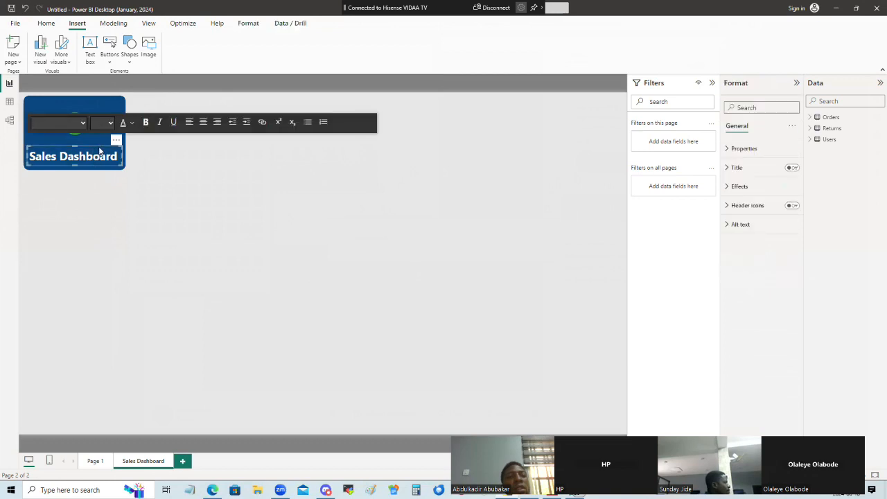
pyautogui.moveTo(99, 149); pyautogui.dragTo(99, 148)
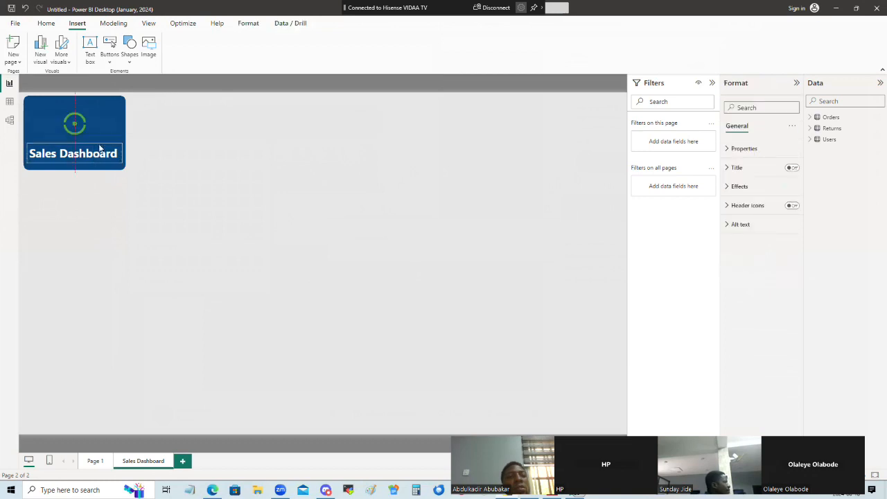
pyautogui.click(320, 215)
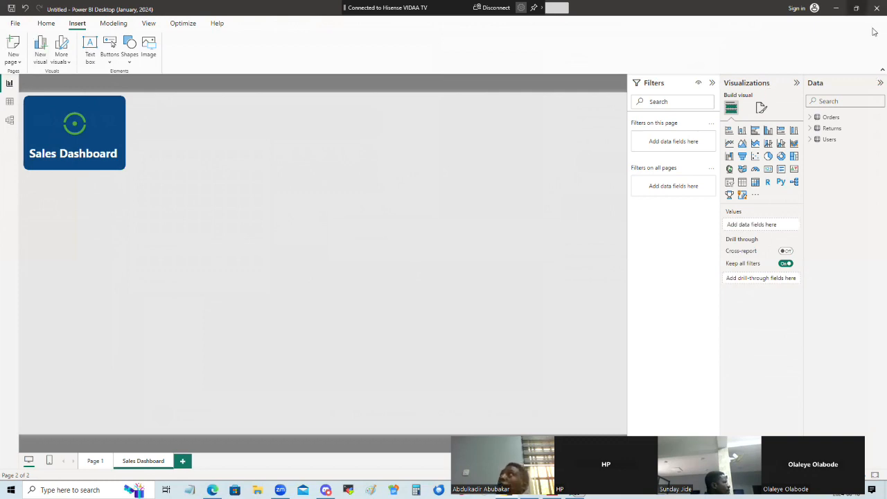
pyautogui.click(17, 27)
pyautogui.click(454, 155)
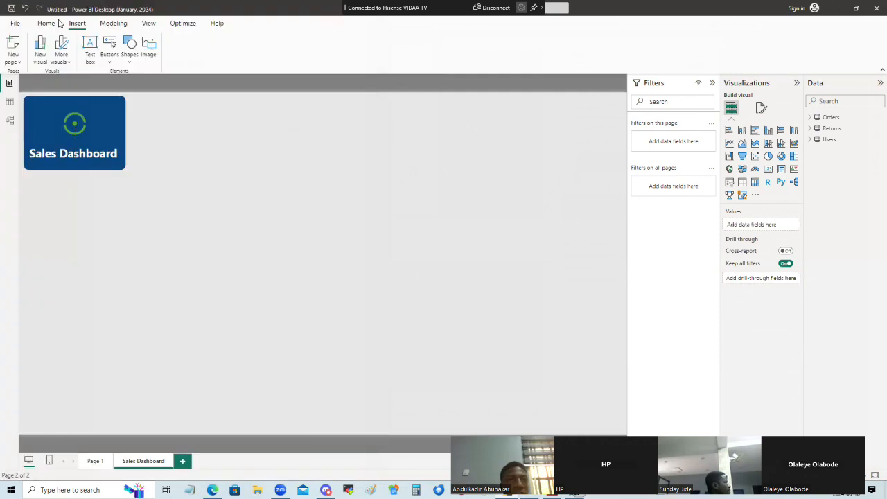
# - Insert a rounded rectangle and place it just right of the dark blue header shape, aligned with its top edge
pyautogui.click(130, 57)
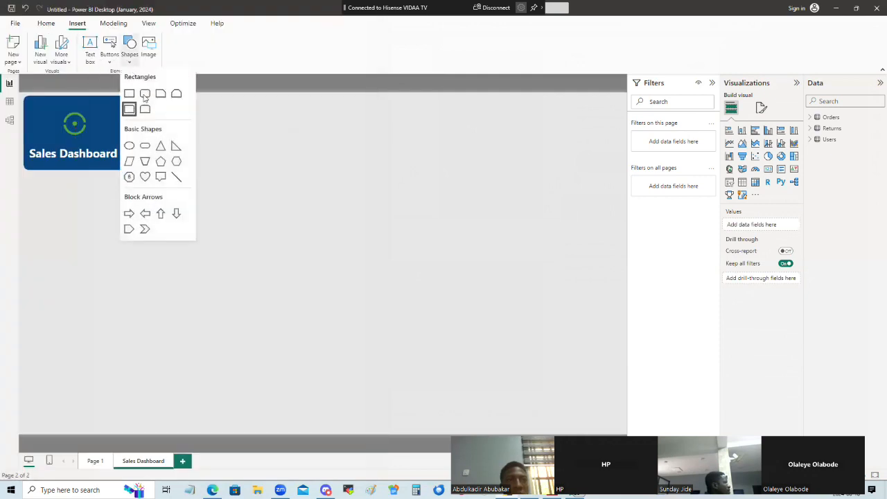
pyautogui.click(145, 93)
pyautogui.moveTo(87, 244); pyautogui.dragTo(203, 144)
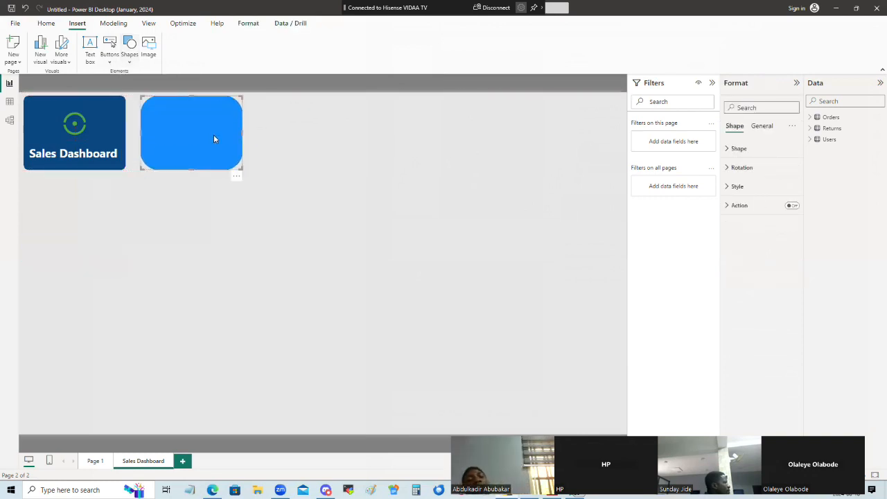
# - Copy the dark blue header shape's formatting onto the new rounded rectangle beside it with Format painter and deselect it
pyautogui.click(103, 123)
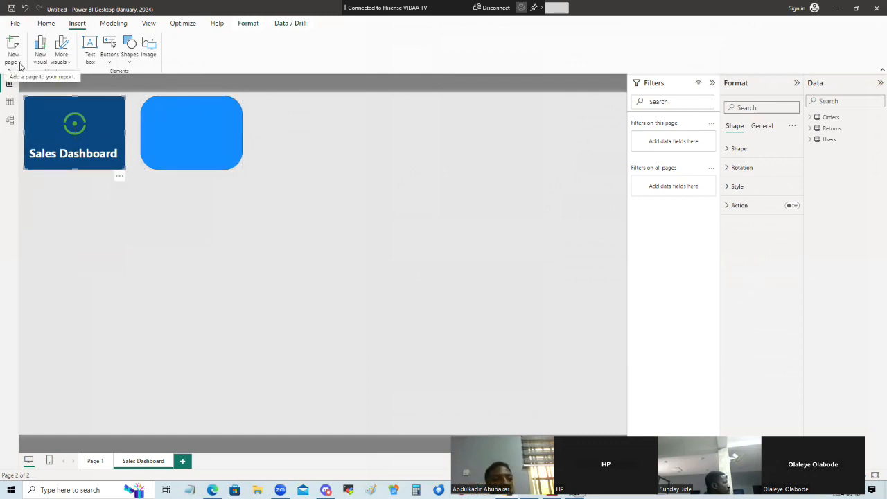
pyautogui.click(16, 24)
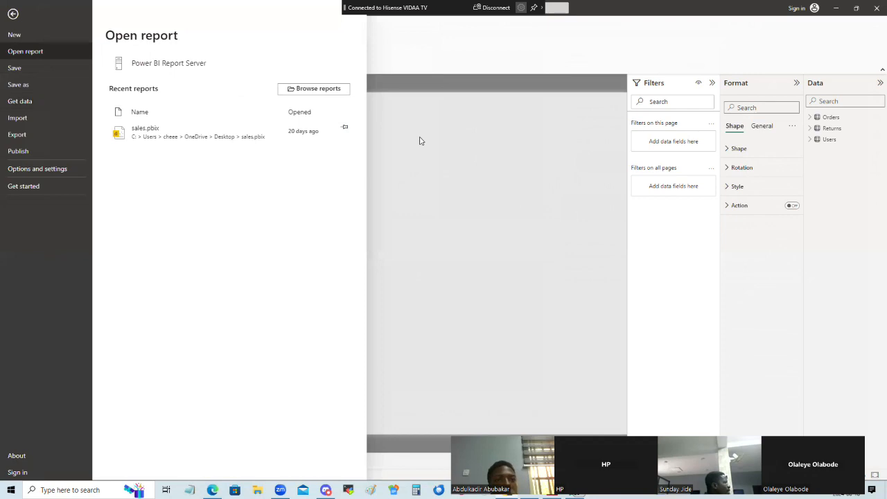
pyautogui.click(456, 140)
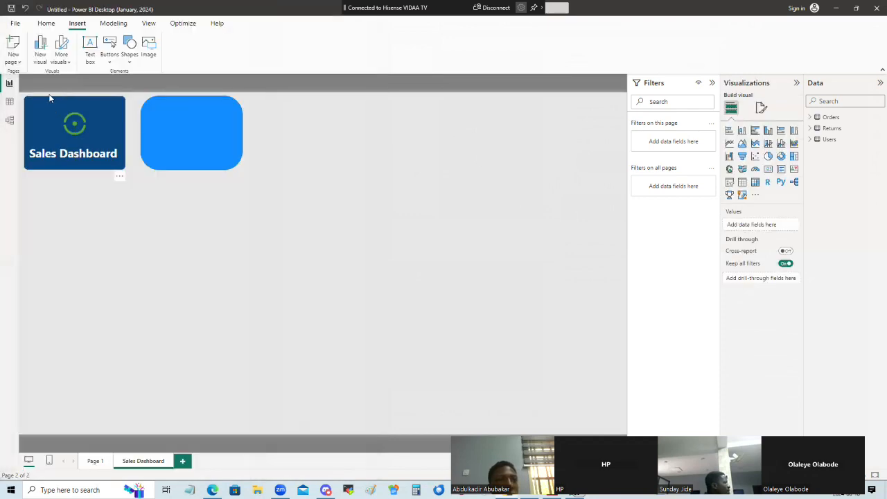
pyautogui.click(45, 24)
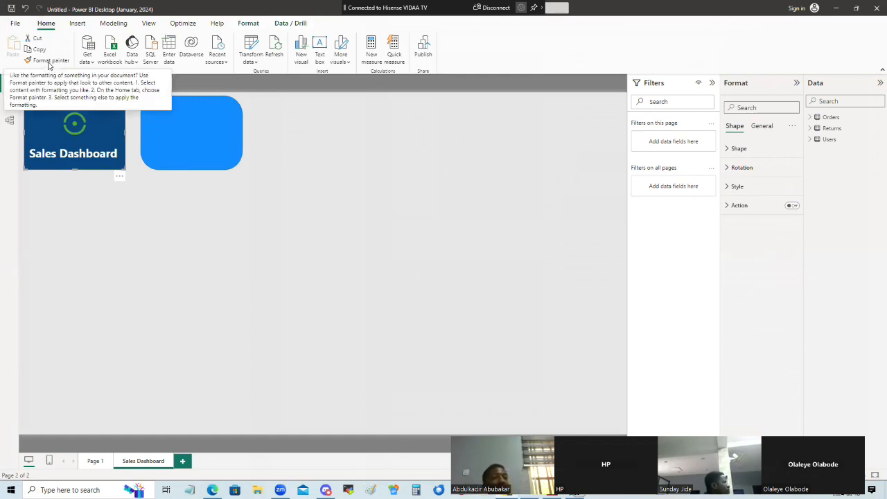
pyautogui.click(49, 62)
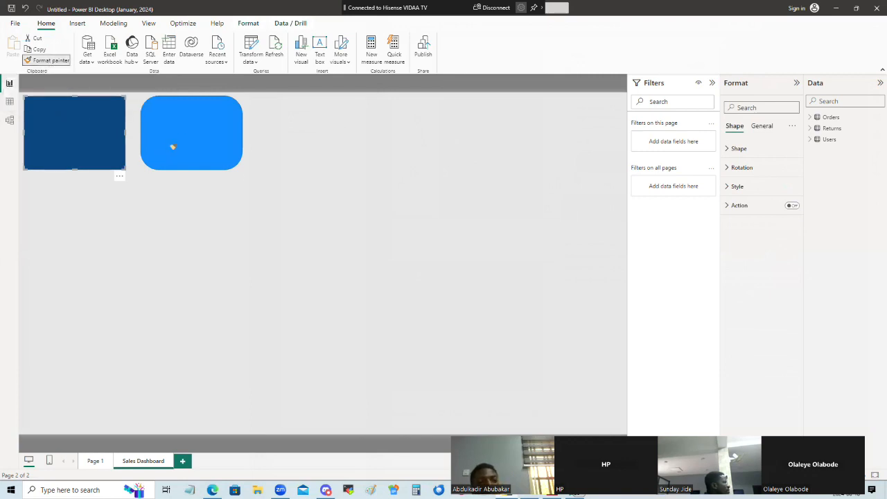
pyautogui.click(235, 139)
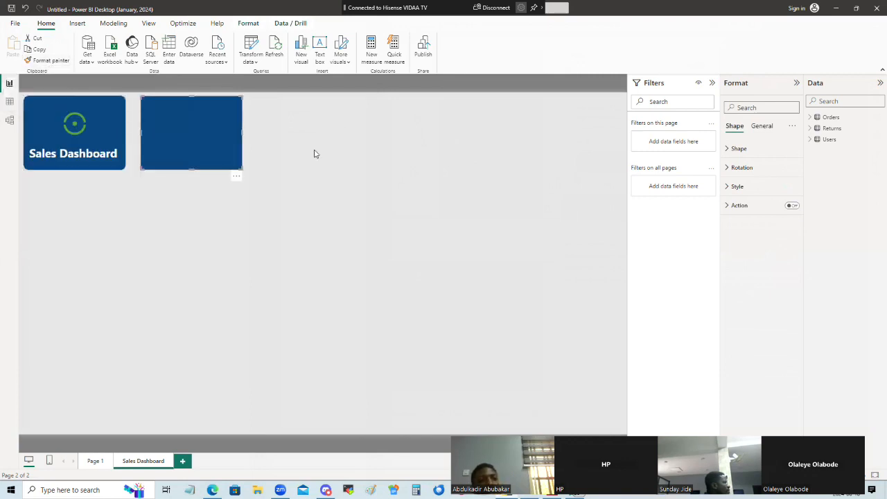
pyautogui.click(385, 204)
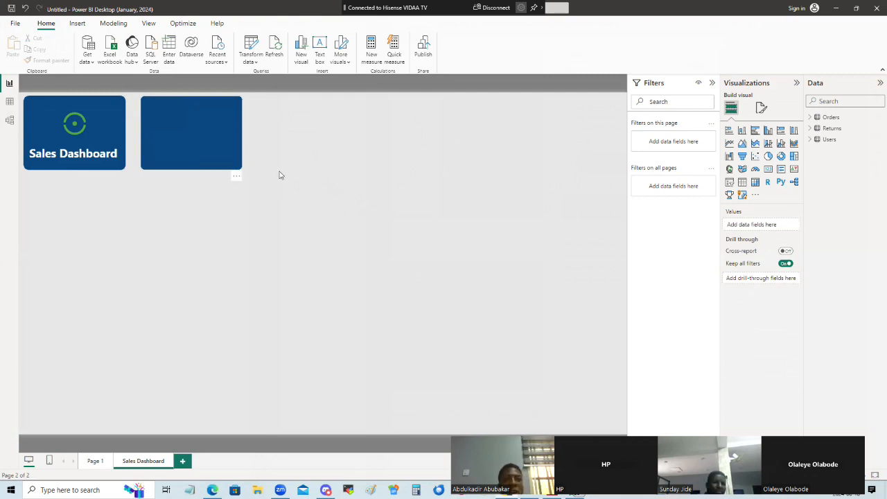
# - Shift the second shape slightly right and add three copies of it, spread across the top row to the page's right edge
pyautogui.click(218, 150)
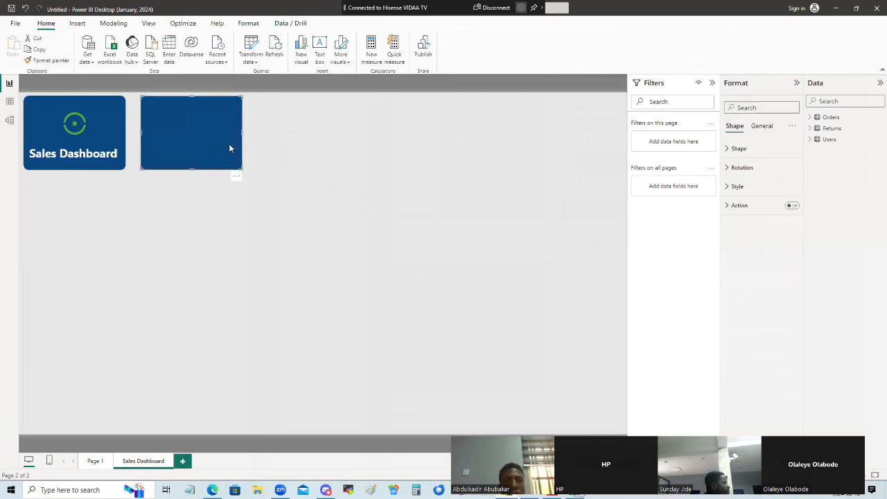
pyautogui.moveTo(208, 149)
pyautogui.mouseDown()
pyautogui.moveTo(296, 148)
pyautogui.moveTo(219, 150)
pyautogui.mouseUp()
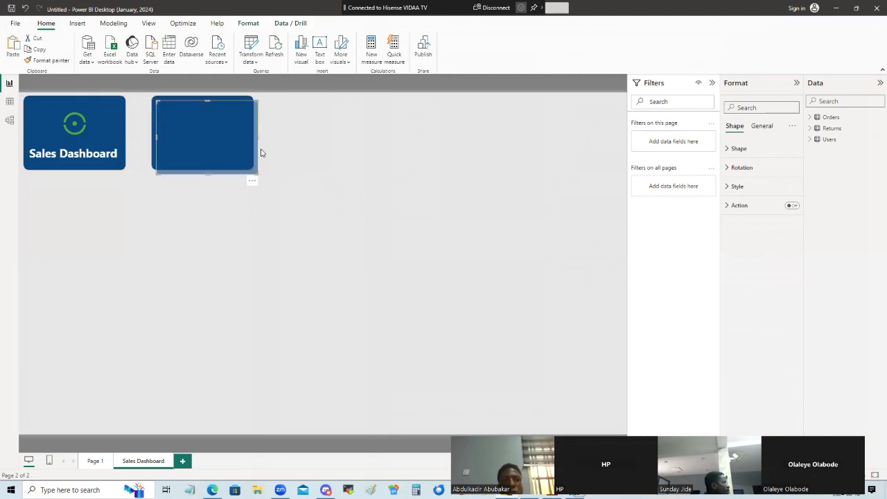
pyautogui.hotkey('ctrl', 'c')
pyautogui.hotkey('ctrl', 'v')
pyautogui.moveTo(248, 142); pyautogui.dragTo(337, 141)
pyautogui.hotkey('ctrl', 'v')
pyautogui.moveTo(223, 151); pyautogui.dragTo(464, 151)
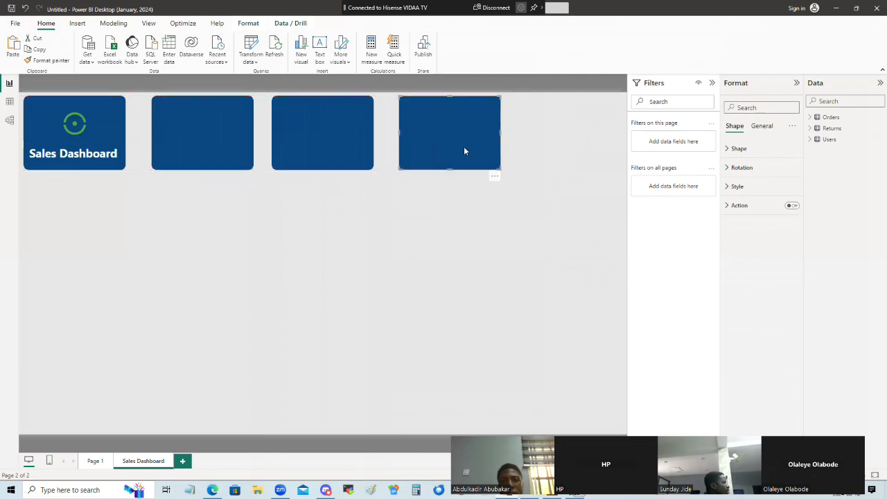
pyautogui.hotkey('ctrl', 'v')
pyautogui.moveTo(228, 152); pyautogui.dragTo(590, 148)
pyautogui.click(437, 239)
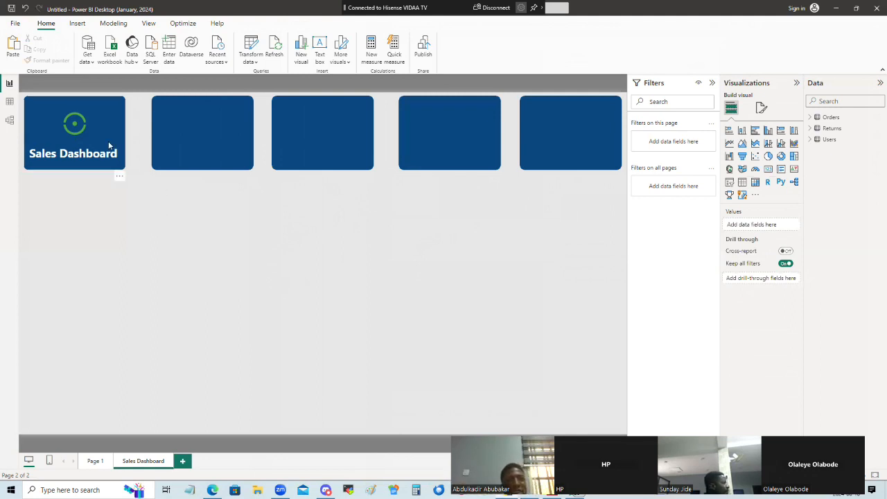
# - Collapse the Filters pane and zoom the canvas so the whole report page fits in view
pyautogui.click(714, 84)
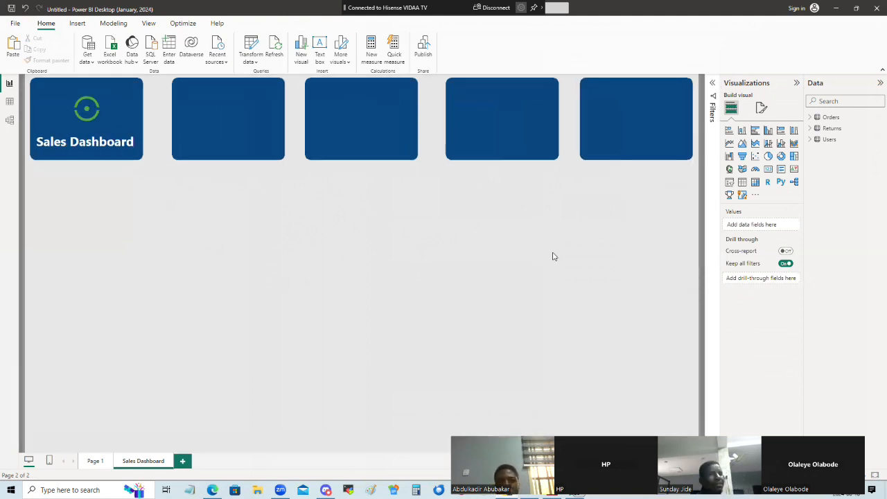
pyautogui.scroll(-3, 557, 254)
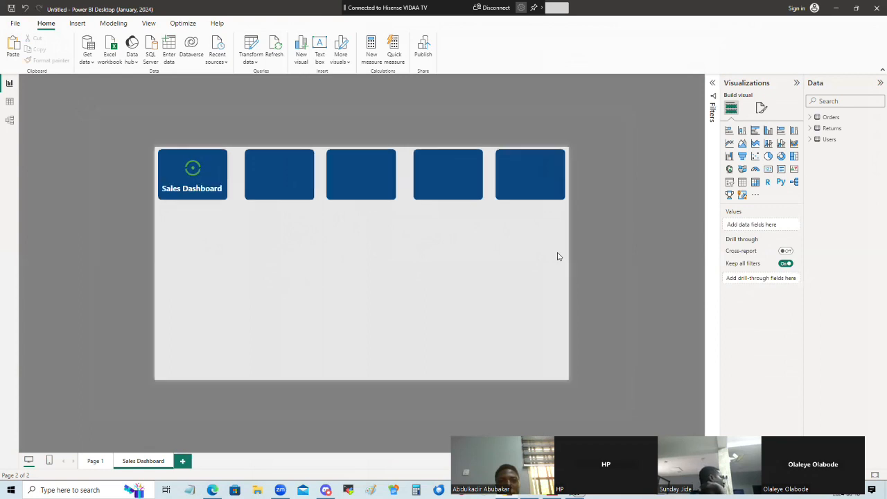
pyautogui.scroll(4, 557, 252)
pyautogui.scroll(1, 559, 257)
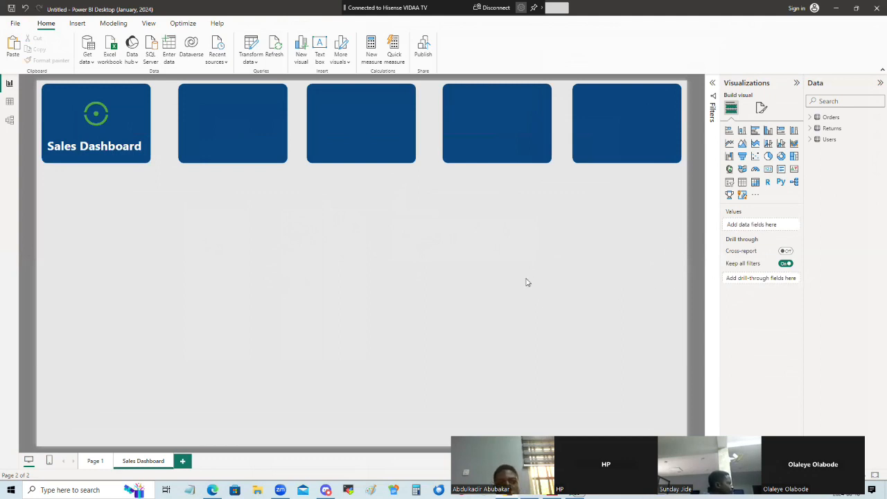
pyautogui.scroll(-1, 527, 282)
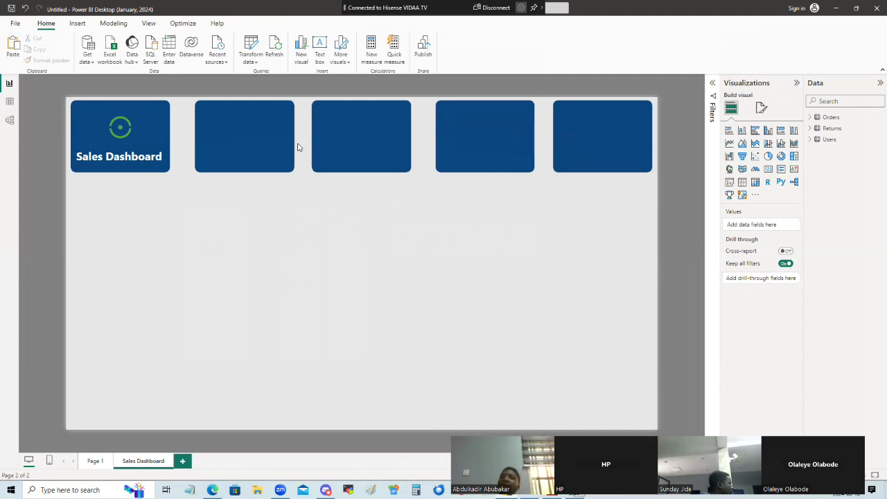
# - Paste another copy below the header shape and enlarge it to span the first two columns and reach nearly the page's bottom
pyautogui.click(231, 146)
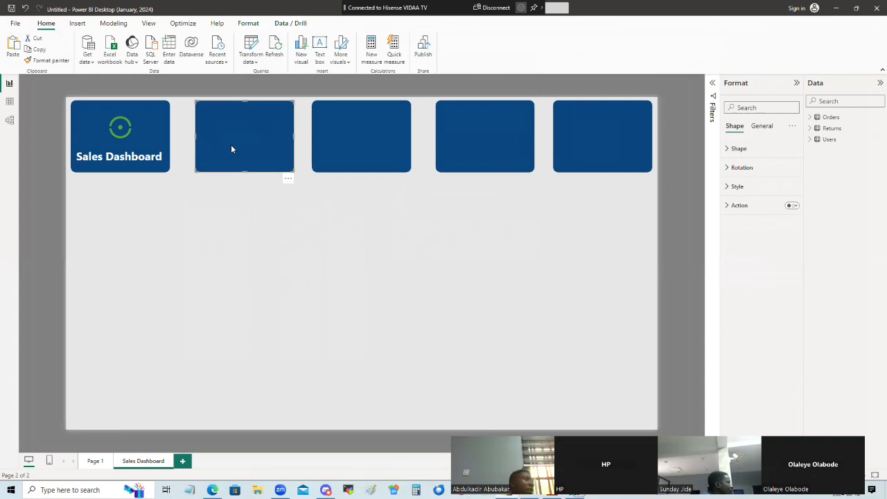
pyautogui.hotkey('ctrl', 'v')
pyautogui.moveTo(251, 161); pyautogui.dragTo(130, 234)
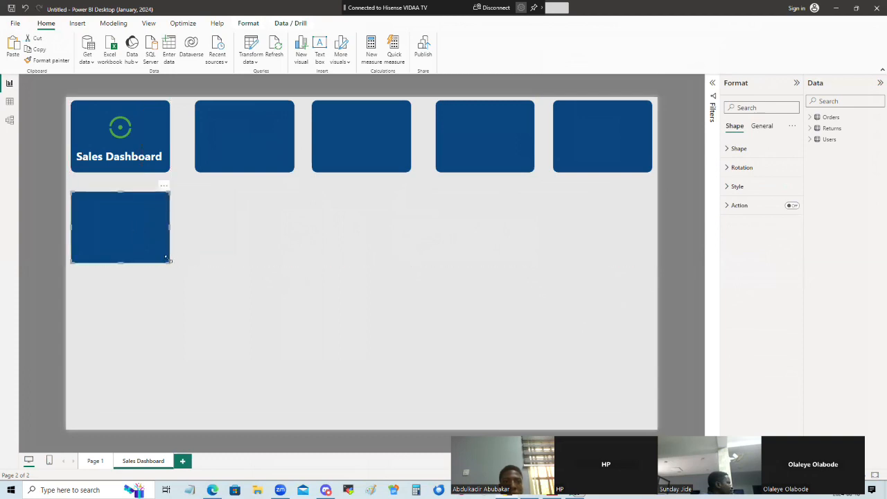
pyautogui.click(170, 268)
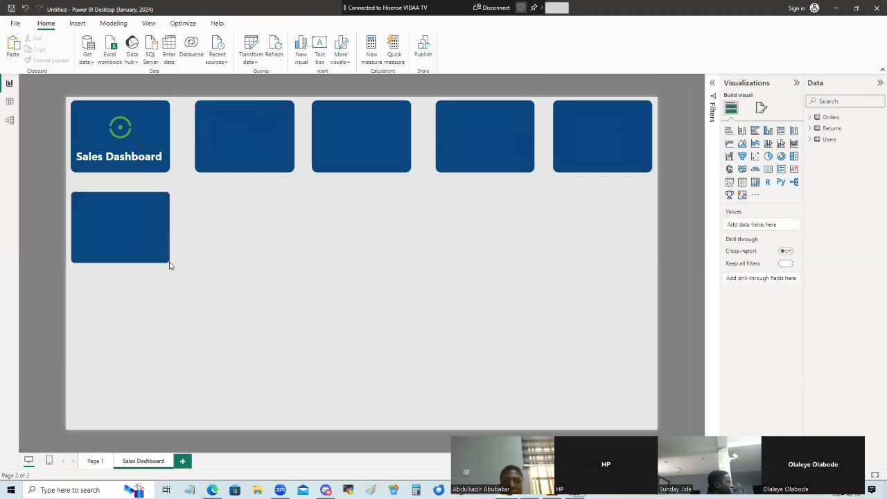
pyautogui.click(161, 251)
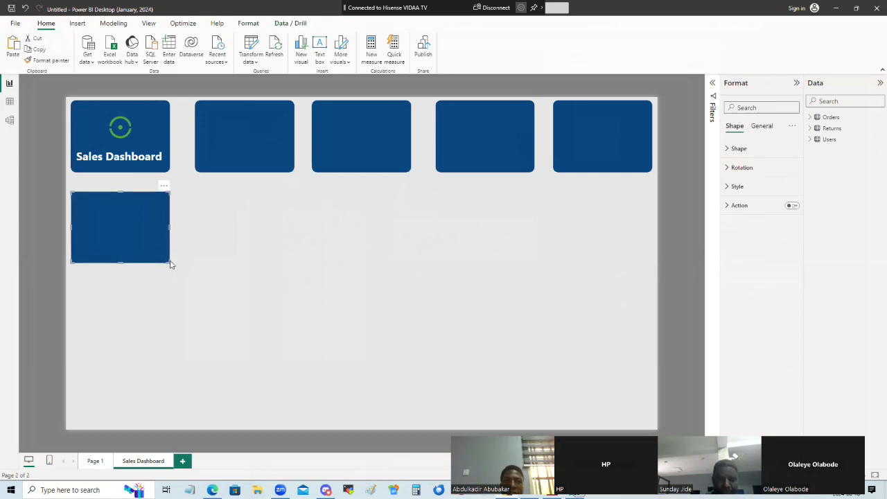
pyautogui.moveTo(170, 263); pyautogui.dragTo(295, 421)
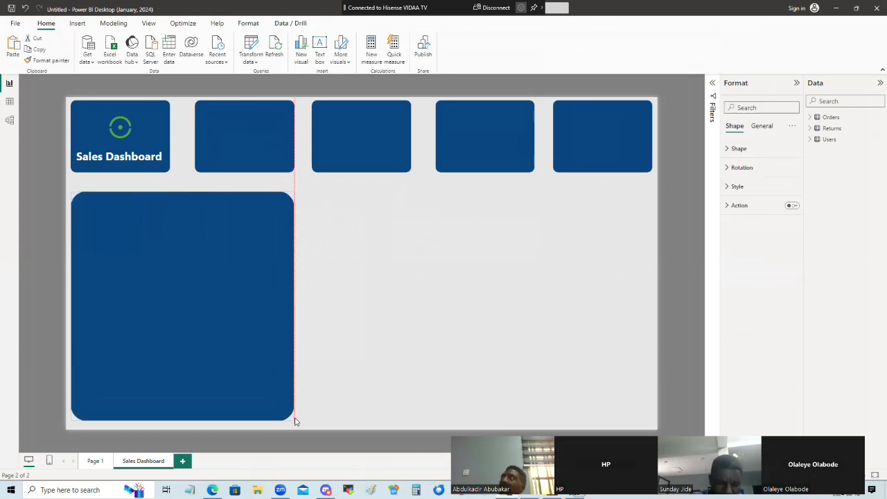
pyautogui.moveTo(295, 421)
pyautogui.mouseDown()
pyautogui.moveTo(227, 425)
pyautogui.moveTo(285, 426)
pyautogui.mouseUp()
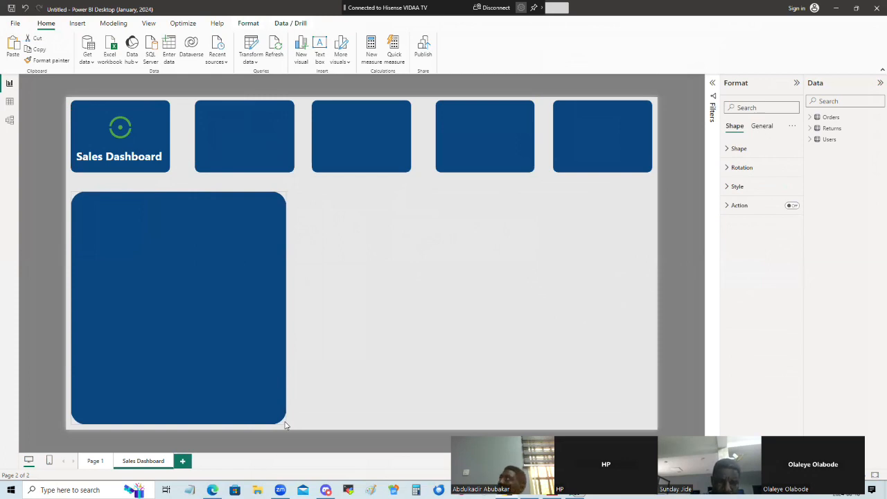
pyautogui.moveTo(284, 425); pyautogui.dragTo(291, 424)
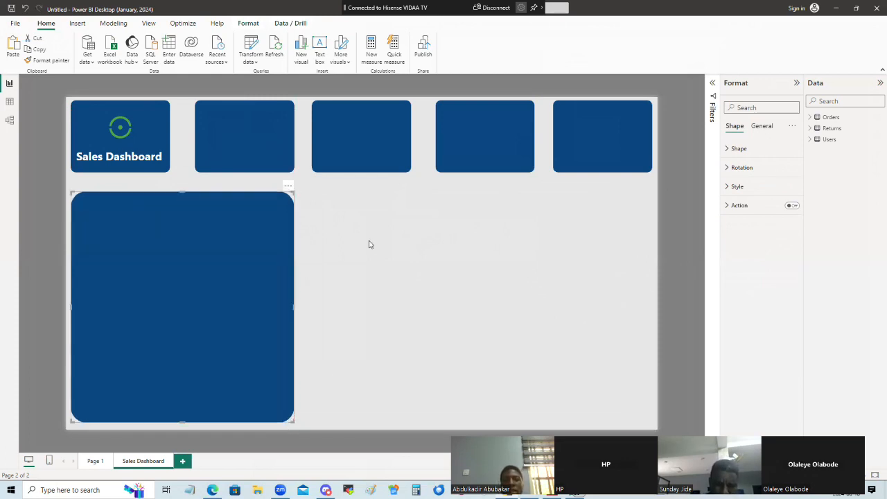
# - Paste a copy below the third top shape and stretch it down to match the large shape's bottom edge
pyautogui.click(381, 138)
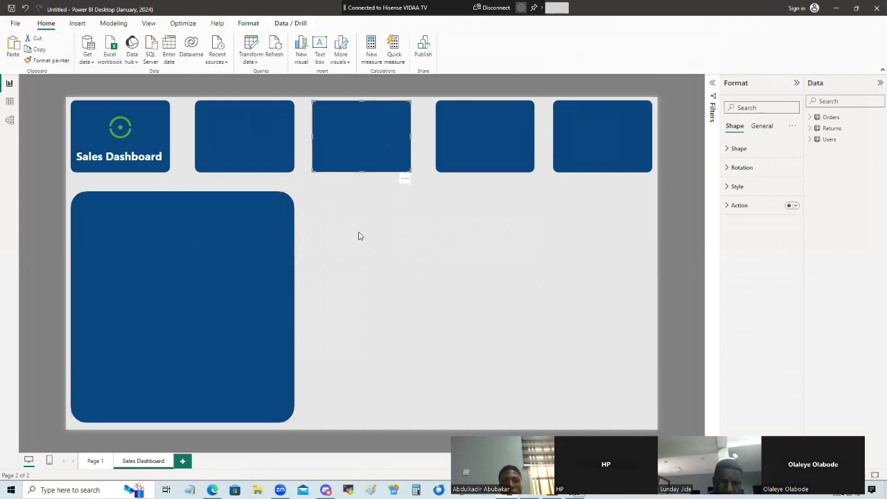
pyautogui.hotkey('ctrl', 'v')
pyautogui.moveTo(367, 131); pyautogui.dragTo(363, 215)
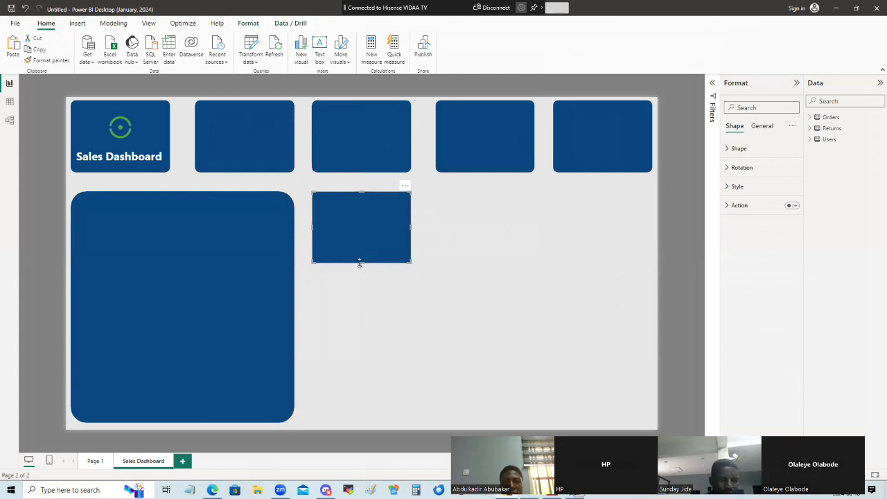
pyautogui.click(355, 346)
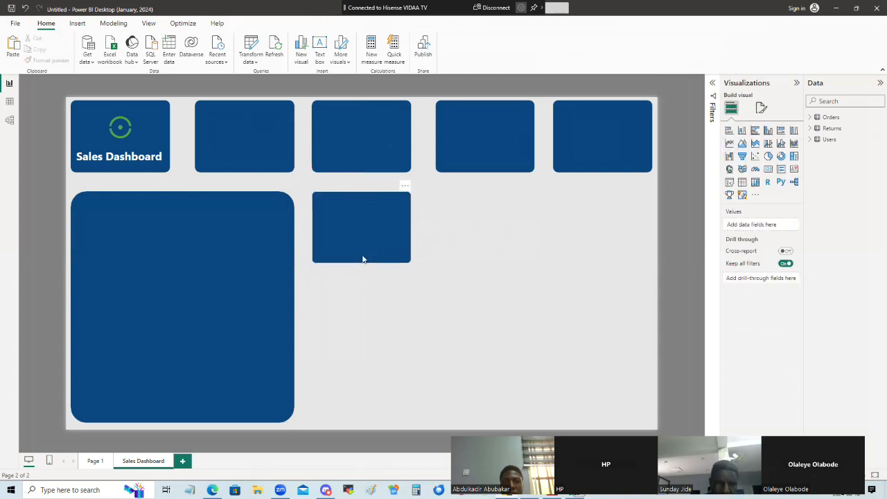
pyautogui.click(362, 262)
pyautogui.moveTo(361, 263); pyautogui.dragTo(359, 424)
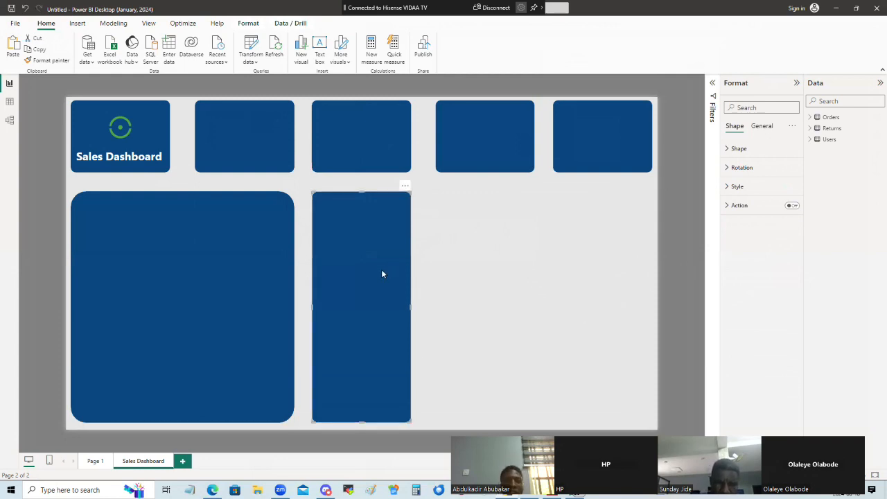
# - Duplicate the tall shape below the fourth top shape, widen it across the last two columns and shorten it to the upper half
pyautogui.click(464, 245)
pyautogui.moveTo(350, 274); pyautogui.dragTo(503, 270)
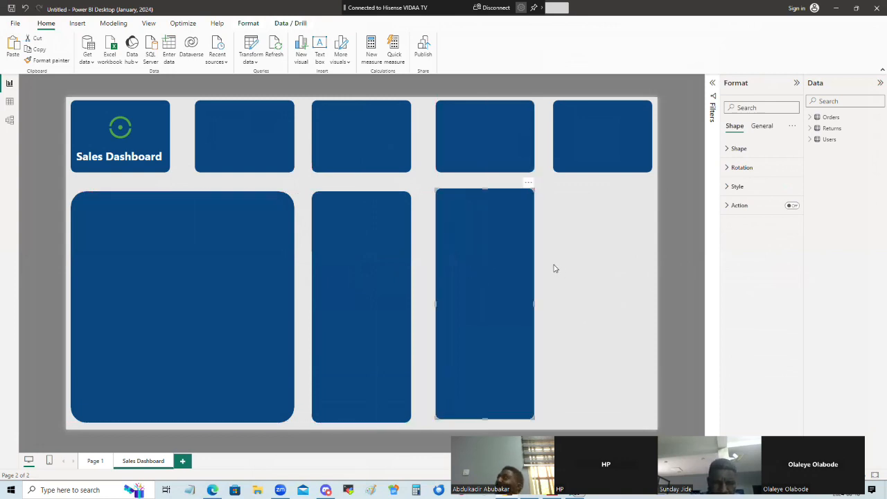
pyautogui.moveTo(535, 304); pyautogui.dragTo(654, 317)
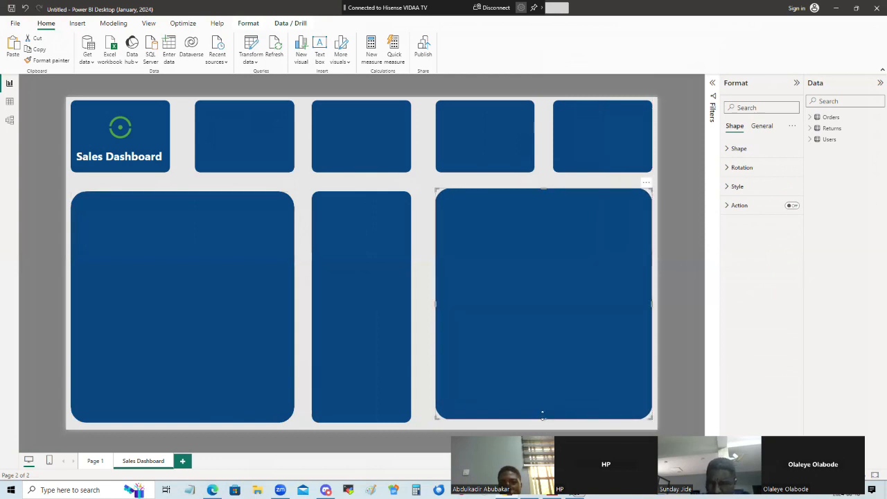
pyautogui.moveTo(541, 418); pyautogui.dragTo(537, 288)
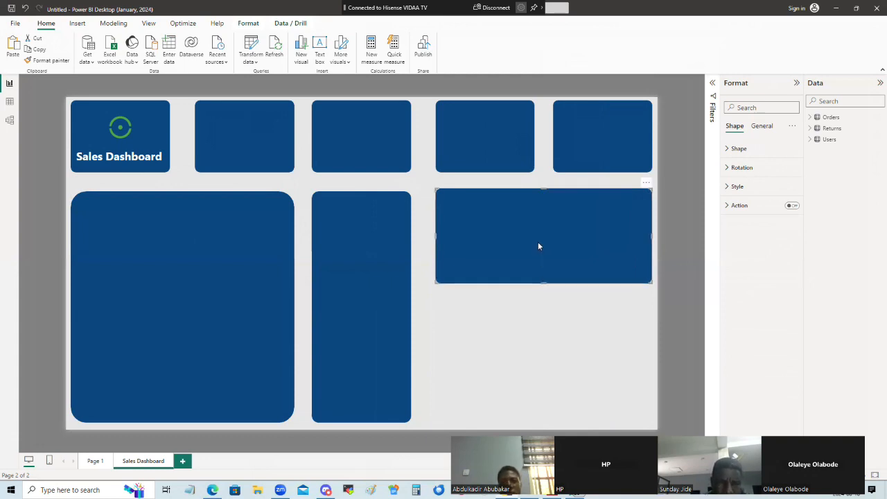
# - Duplicate the wide shape and place the copy beneath it, bottom-aligned with the tall shape
pyautogui.moveTo(539, 247); pyautogui.dragTo(534, 291)
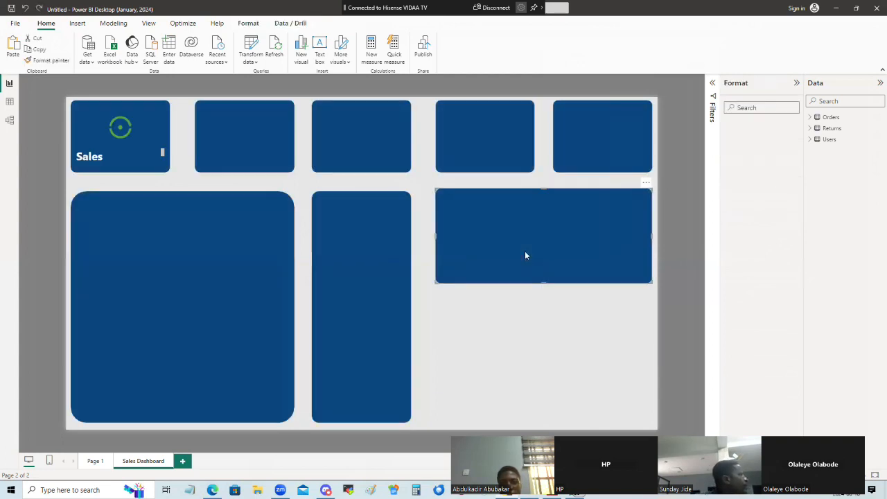
pyautogui.hotkey('ctrl', 'v')
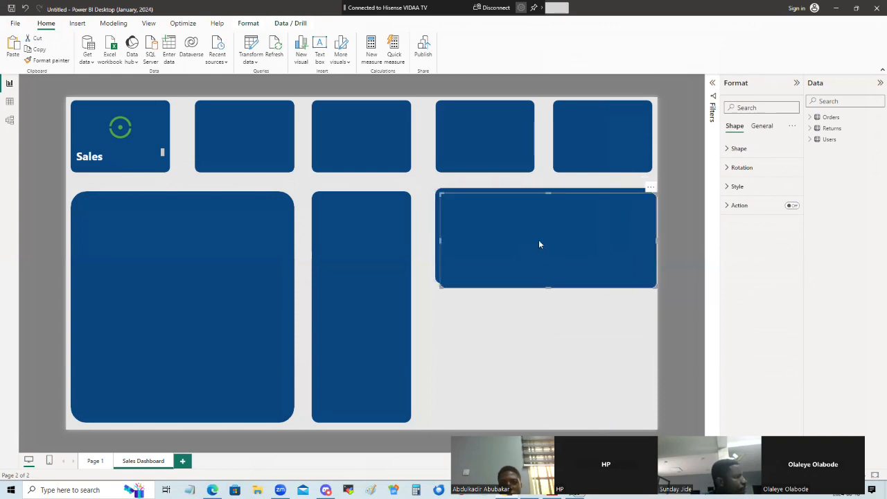
pyautogui.moveTo(547, 250); pyautogui.dragTo(536, 379)
# - Extend the upper wide shape downward and the lower one upward to leave only a narrow gap between them
pyautogui.click(546, 273)
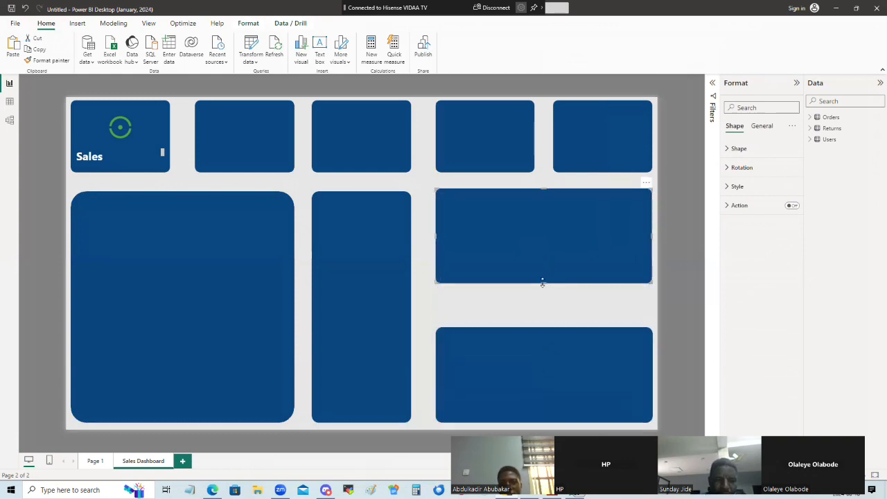
pyautogui.moveTo(544, 290); pyautogui.dragTo(545, 295)
pyautogui.click(541, 359)
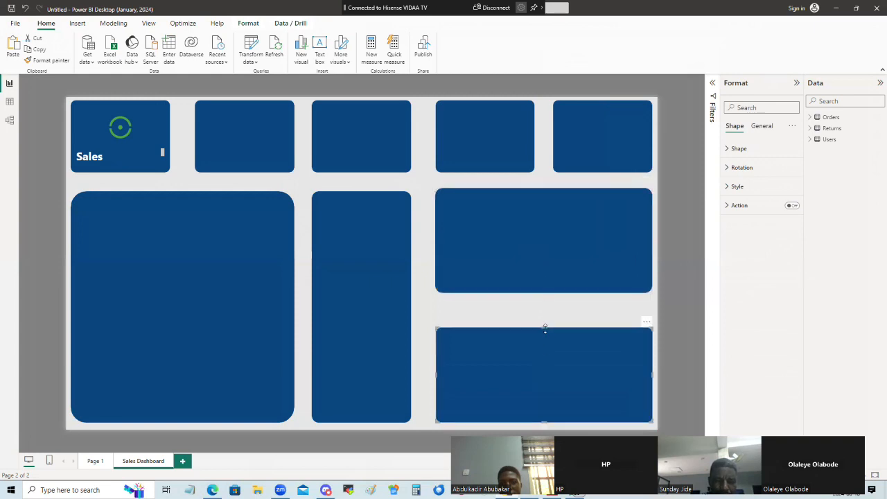
pyautogui.moveTo(544, 321); pyautogui.dragTo(545, 297)
pyautogui.click(553, 269)
pyautogui.click(544, 319)
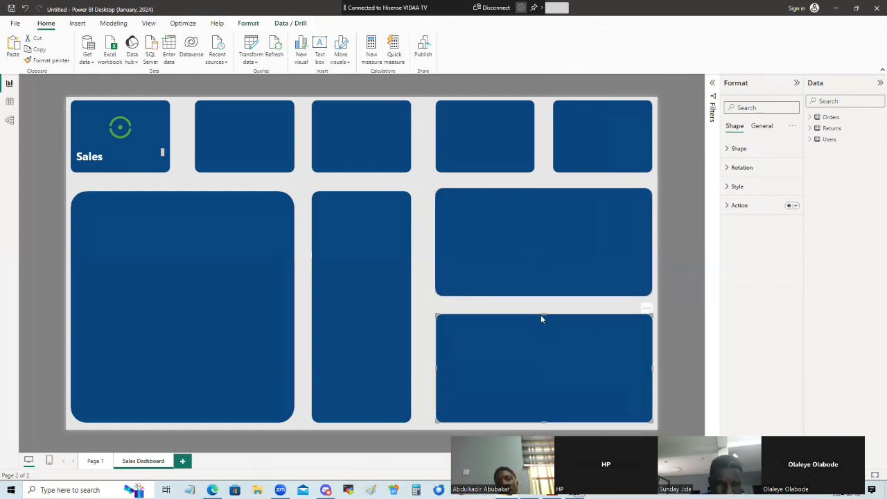
pyautogui.moveTo(544, 313); pyautogui.dragTo(544, 311)
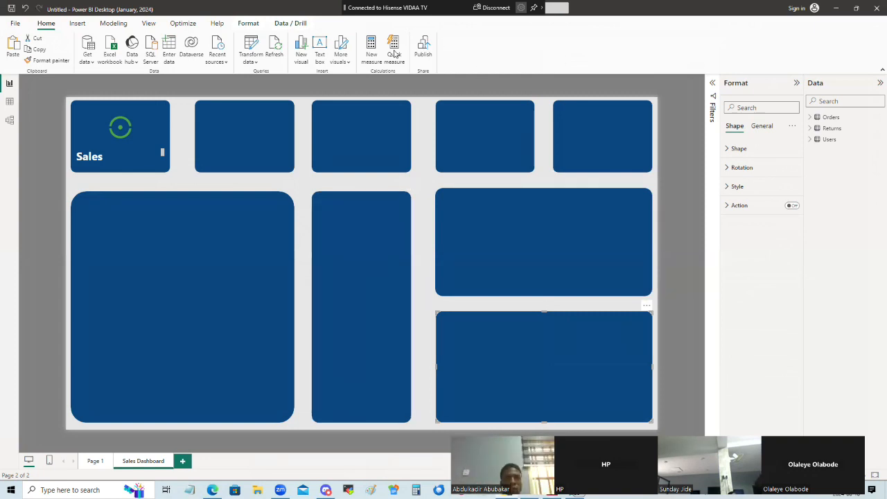
# - Insert a line shape across the middle of the tall shape in the third column and shorten it to that shape's width
pyautogui.click(77, 23)
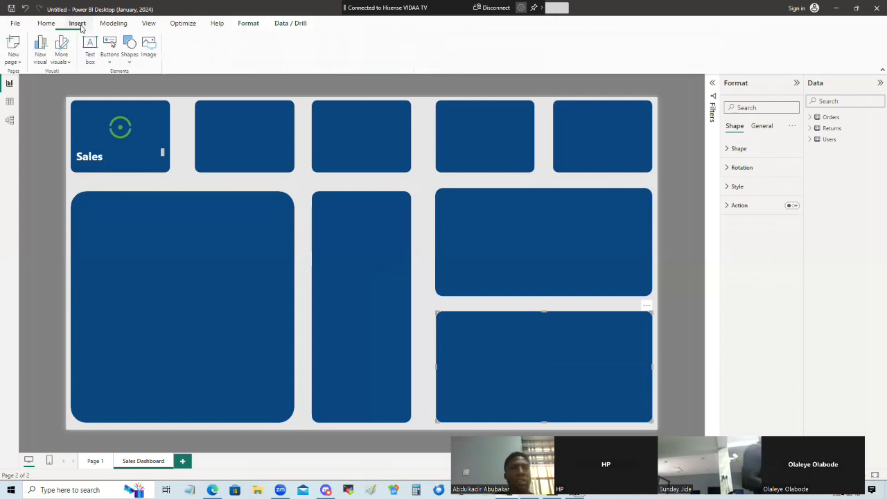
pyautogui.click(129, 50)
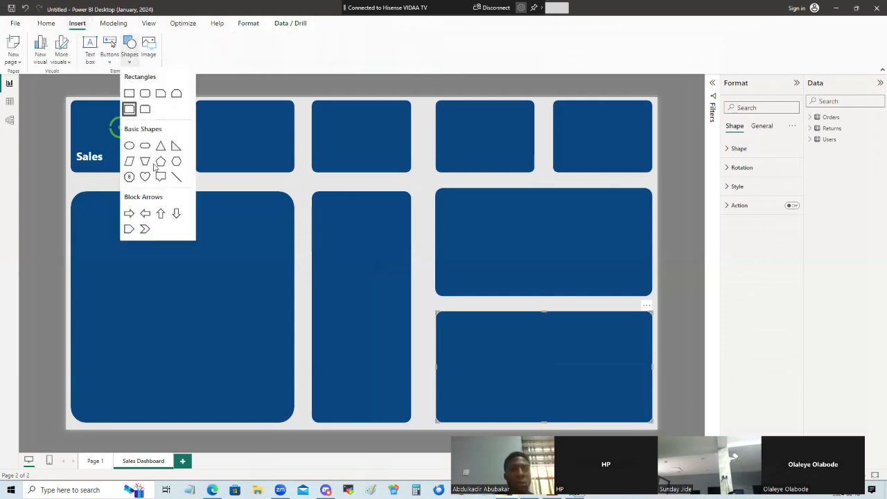
pyautogui.click(176, 177)
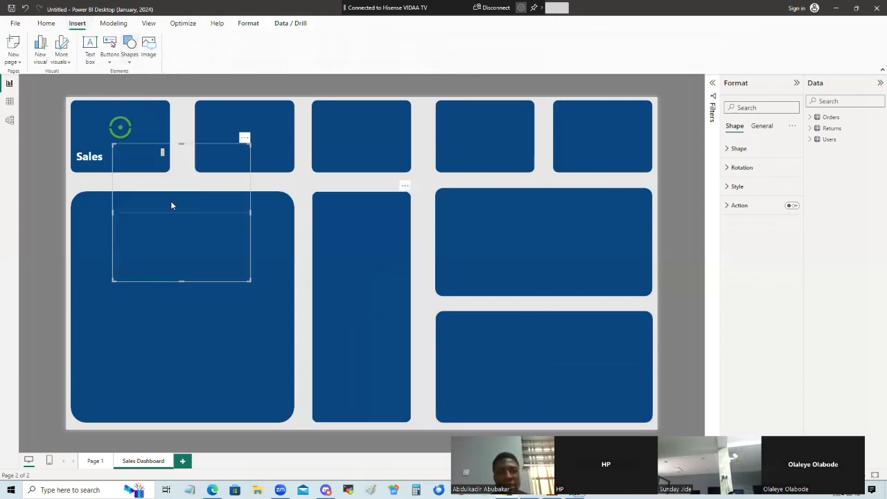
pyautogui.moveTo(154, 210); pyautogui.dragTo(345, 296)
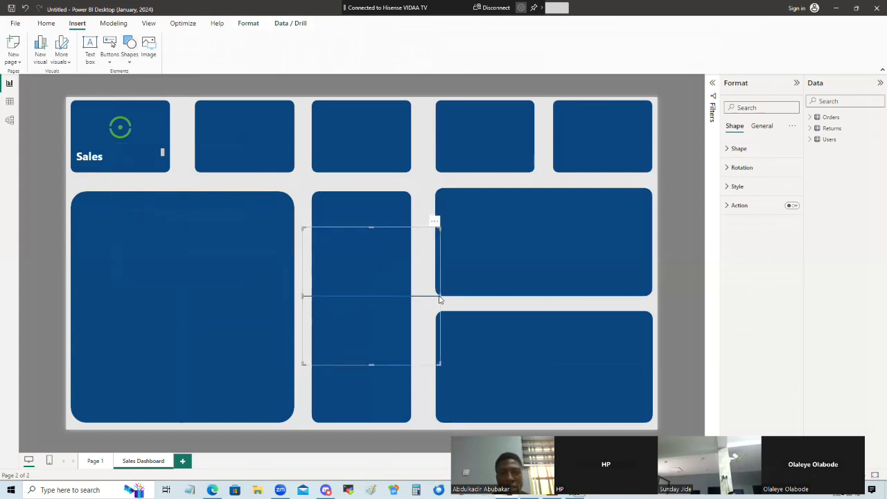
pyautogui.moveTo(439, 296); pyautogui.dragTo(410, 304)
pyautogui.moveTo(311, 291)
pyautogui.mouseDown()
pyautogui.moveTo(303, 298)
pyautogui.moveTo(320, 303)
pyautogui.mouseUp()
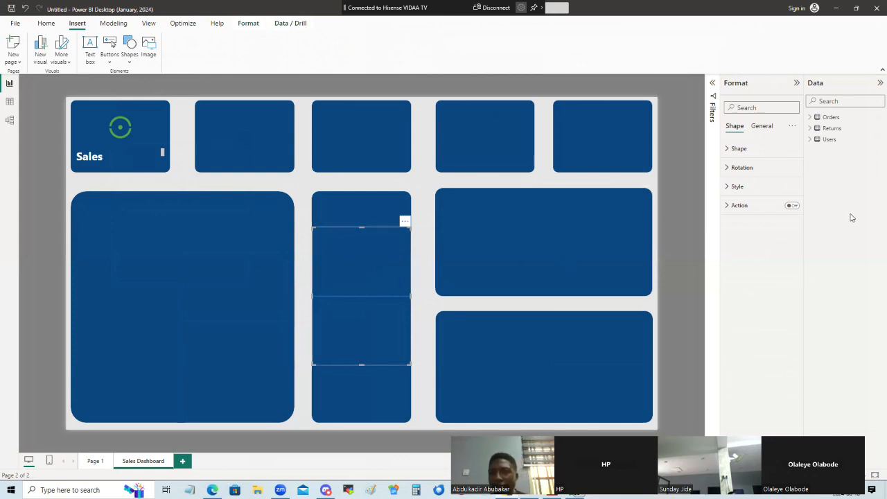
# - Set the line's fill color to white
pyautogui.click(729, 153)
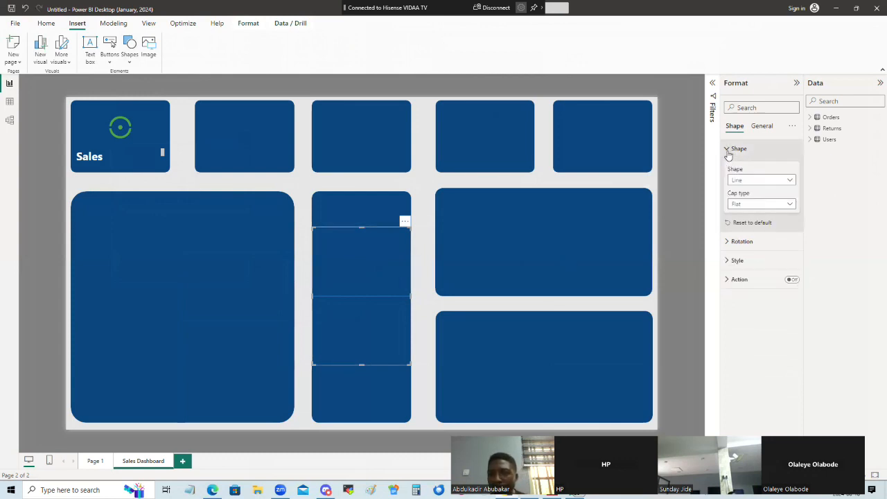
pyautogui.click(726, 244)
pyautogui.click(728, 246)
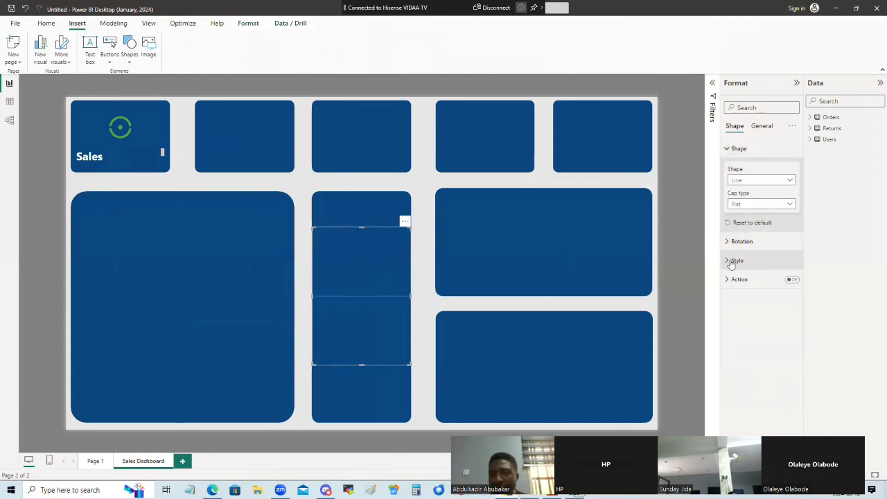
pyautogui.click(729, 262)
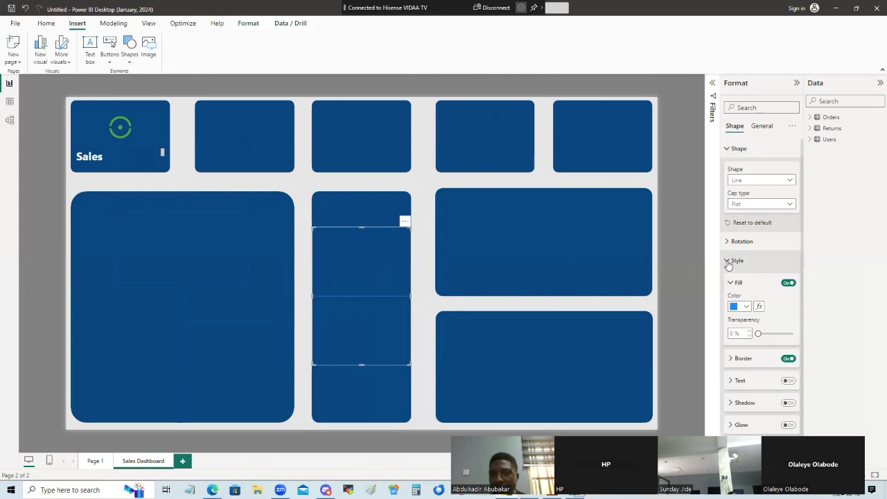
pyautogui.click(746, 308)
pyautogui.click(739, 337)
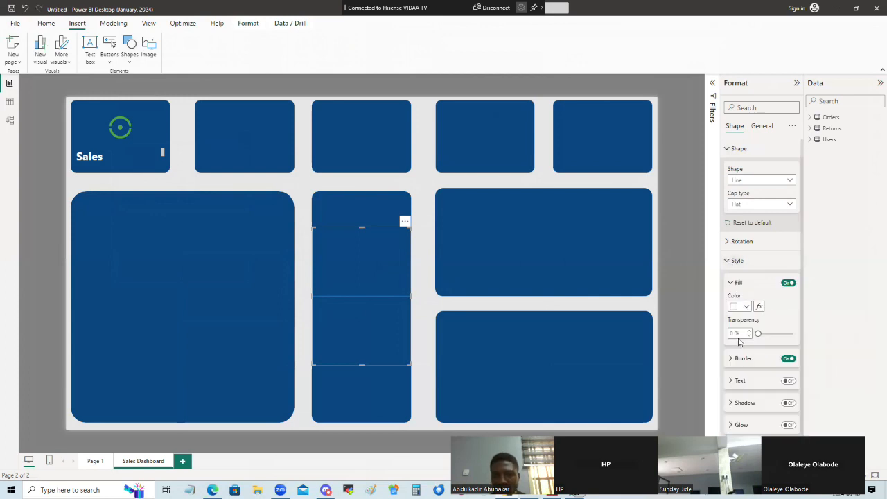
pyautogui.click(759, 334)
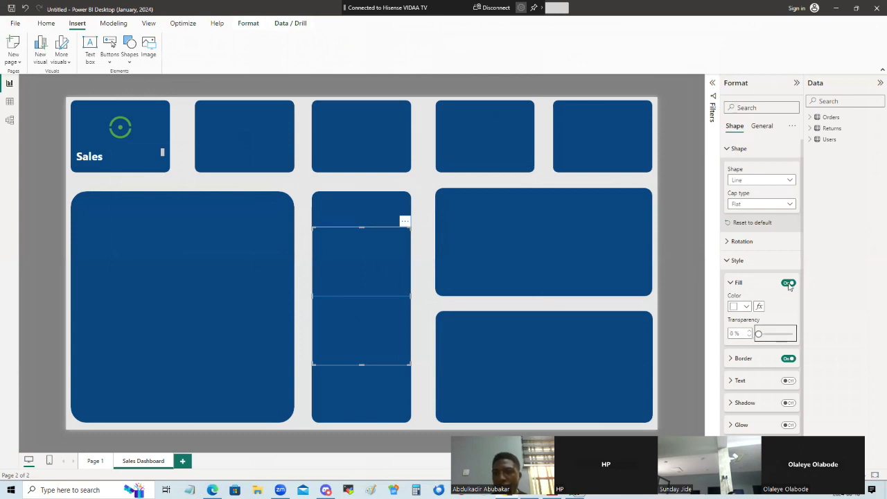
pyautogui.click(729, 284)
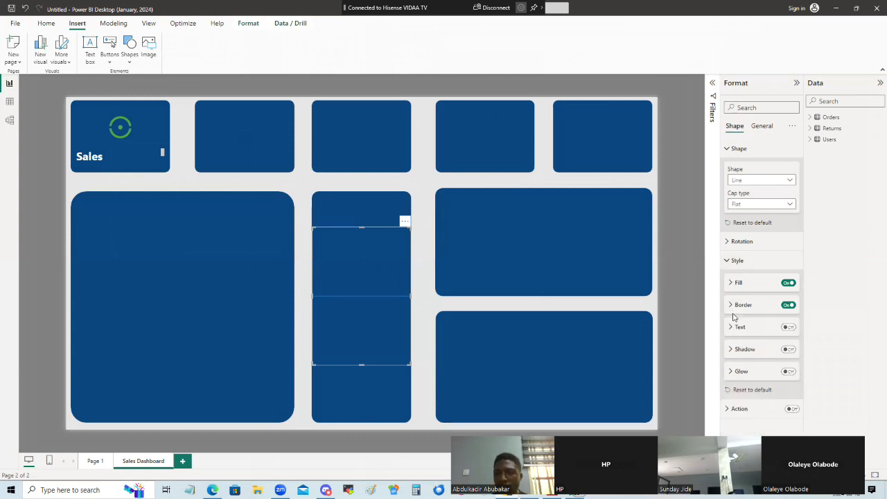
pyautogui.click(425, 412)
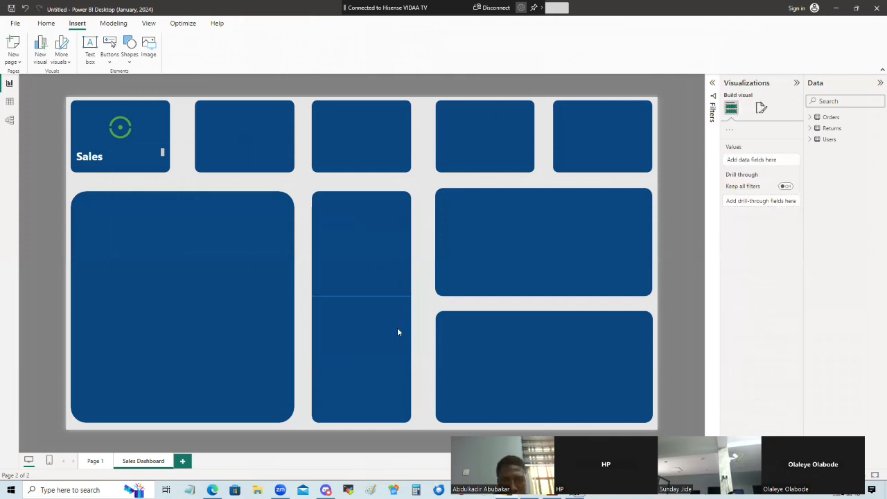
# - Reselect the line in the tall shape and reapply white as its fill color
pyautogui.click(366, 294)
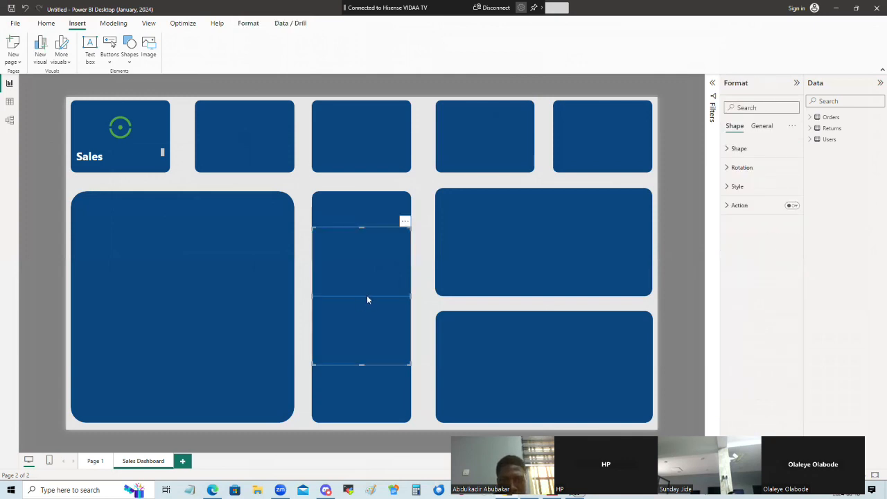
pyautogui.click(729, 190)
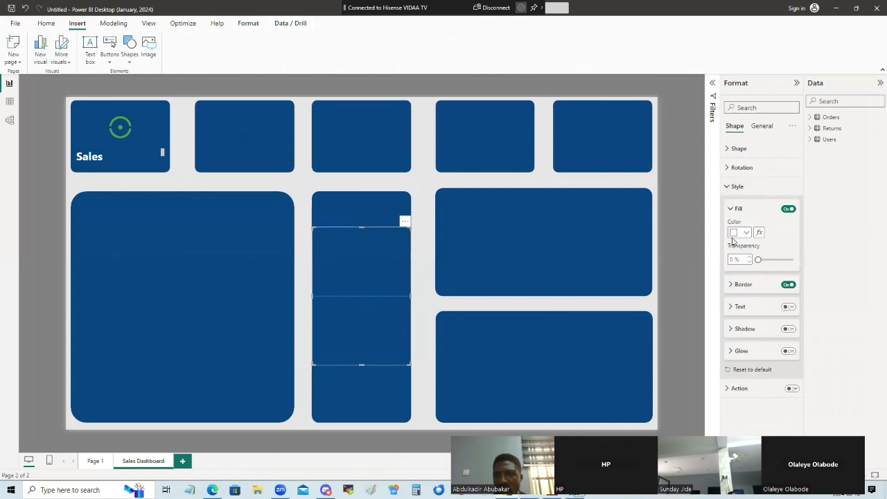
pyautogui.click(735, 235)
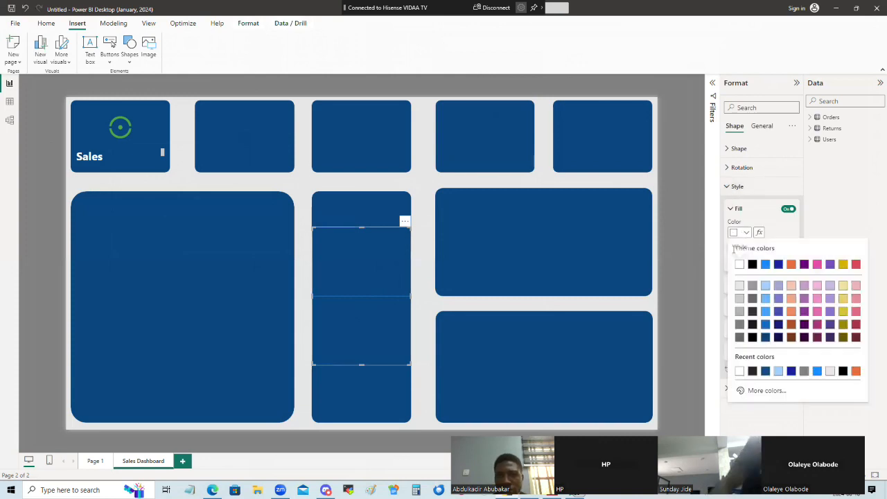
pyautogui.click(739, 264)
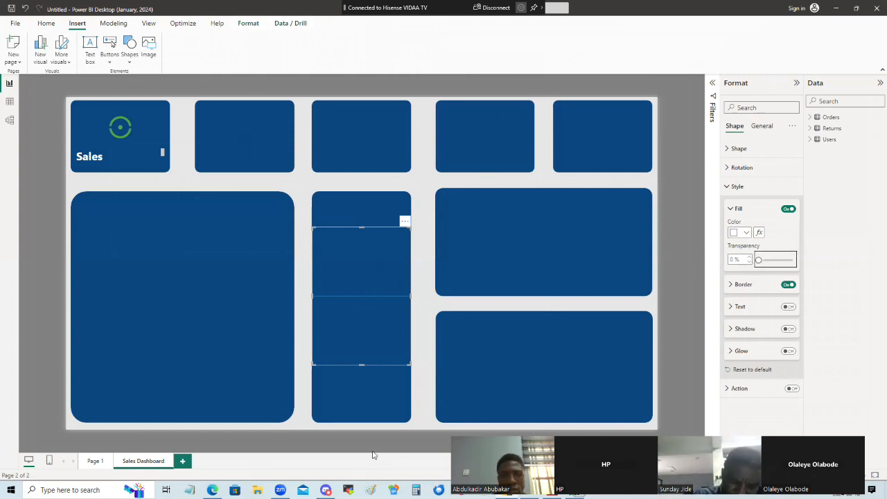
pyautogui.click(431, 415)
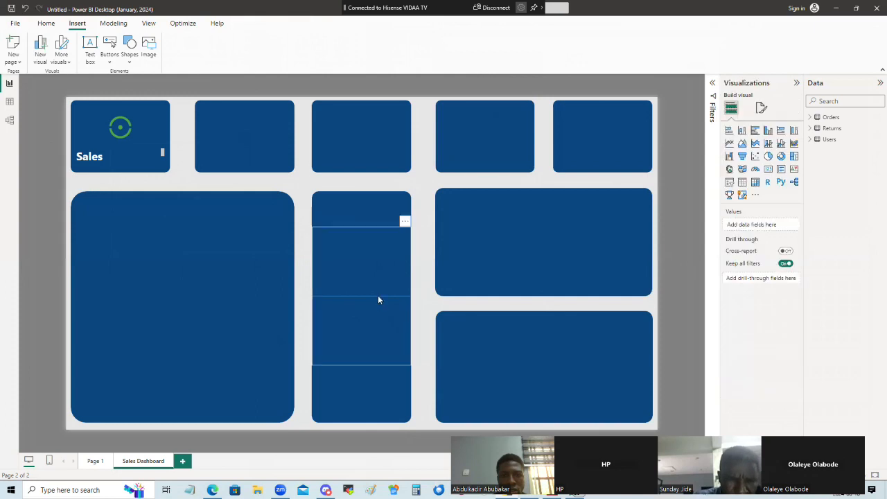
# - Look through the line's shape, rotation and fill settings, and turn off its border
pyautogui.click(379, 299)
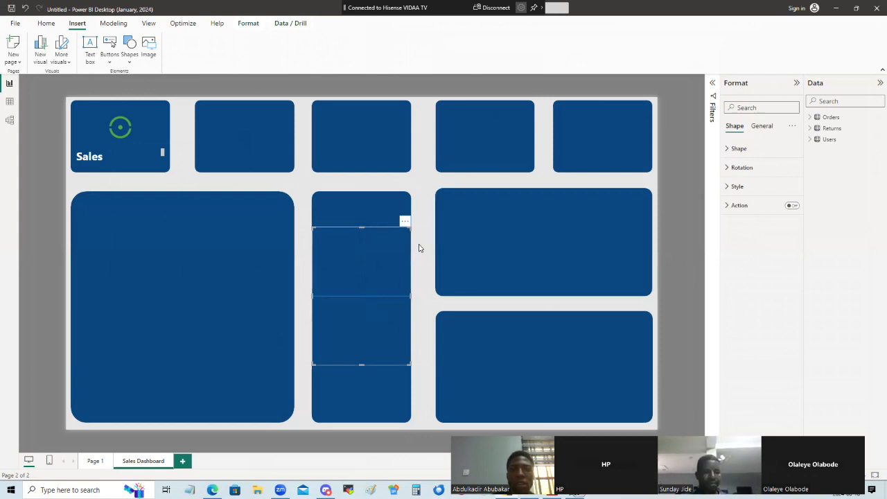
pyautogui.click(389, 293)
pyautogui.click(387, 299)
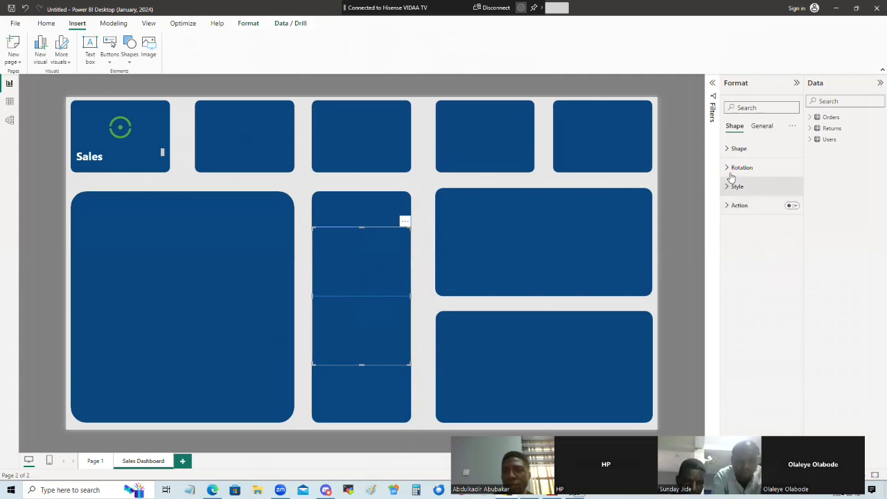
pyautogui.click(728, 149)
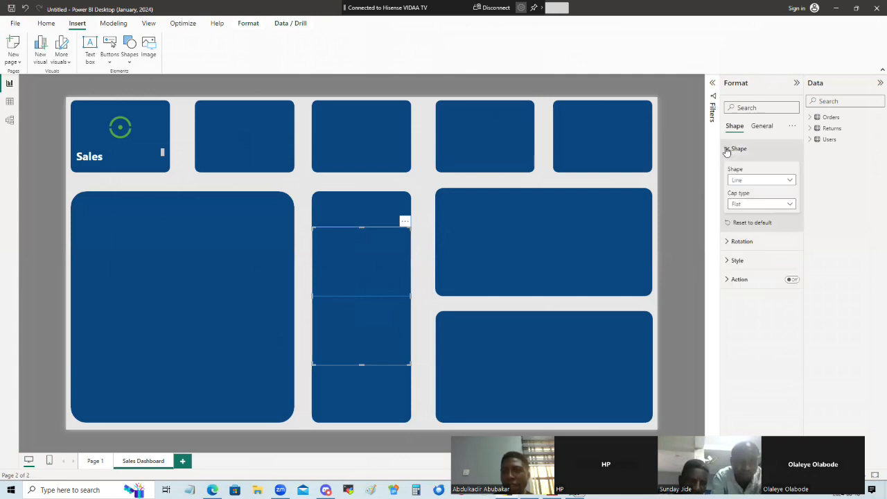
pyautogui.click(776, 179)
pyautogui.click(757, 246)
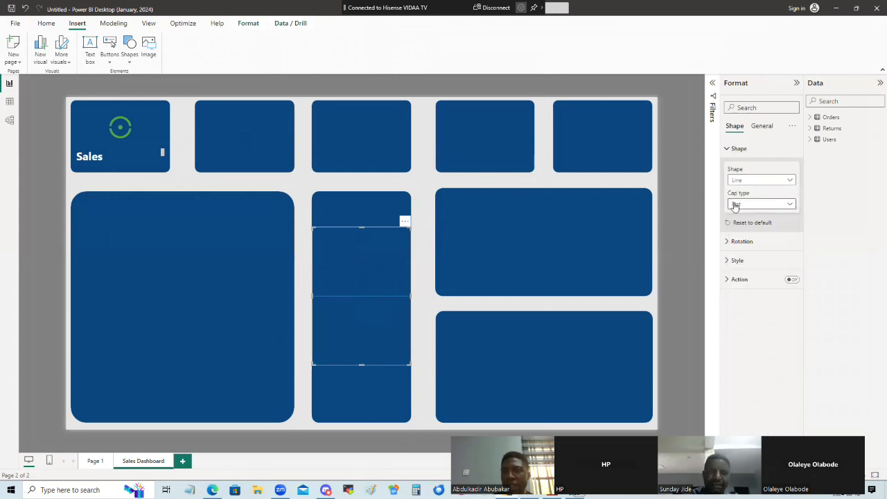
pyautogui.click(728, 242)
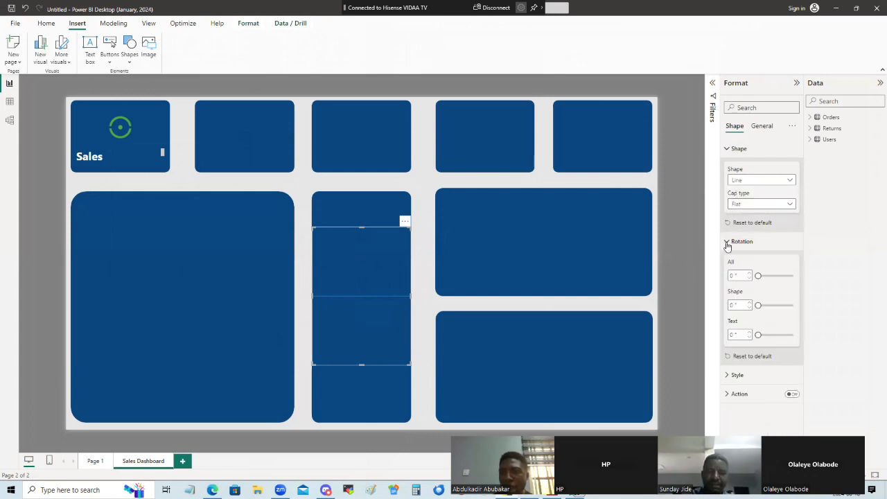
pyautogui.click(728, 242)
pyautogui.click(729, 261)
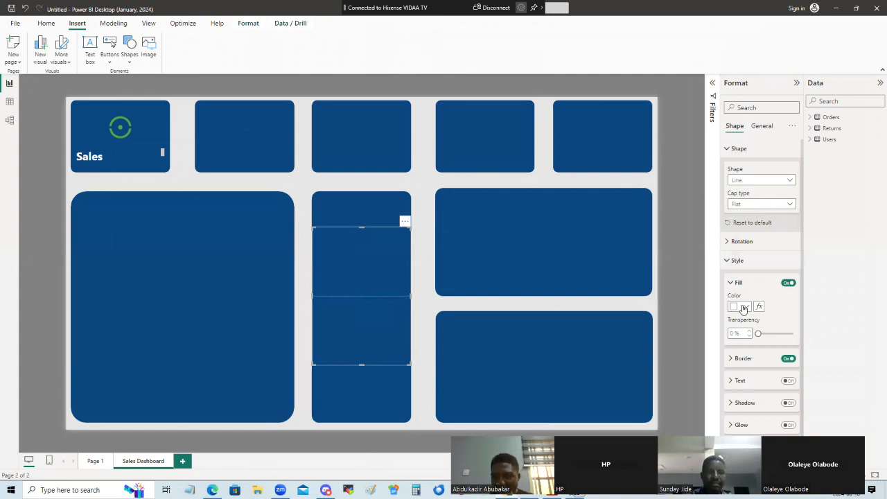
pyautogui.scroll(-1, 738, 310)
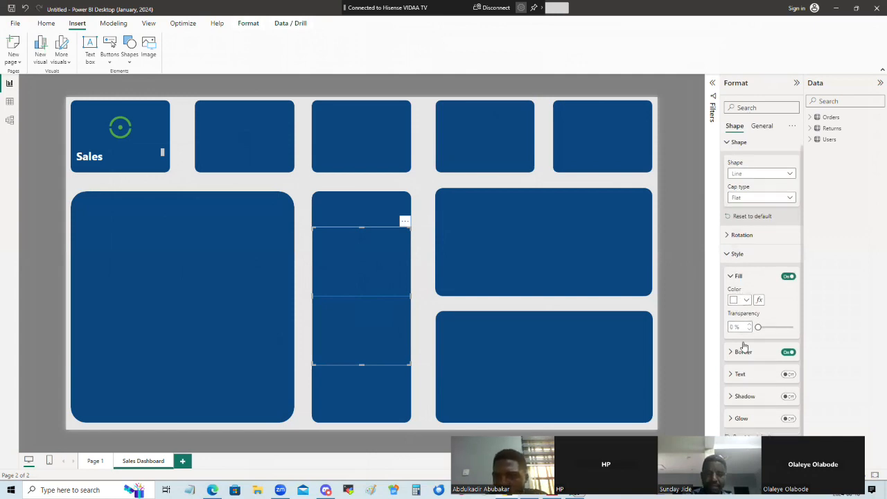
pyautogui.click(788, 353)
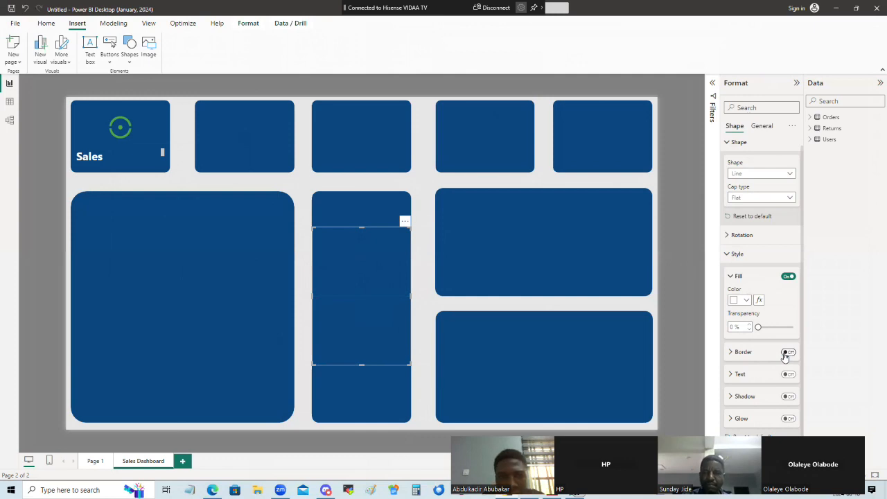
pyautogui.click(370, 287)
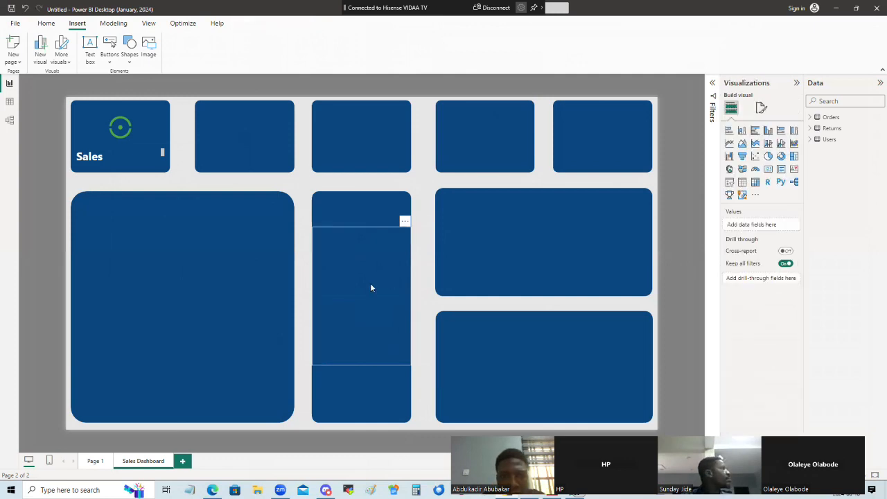
# - Select the line in the tall shape again and change its fill color to black
pyautogui.click(370, 284)
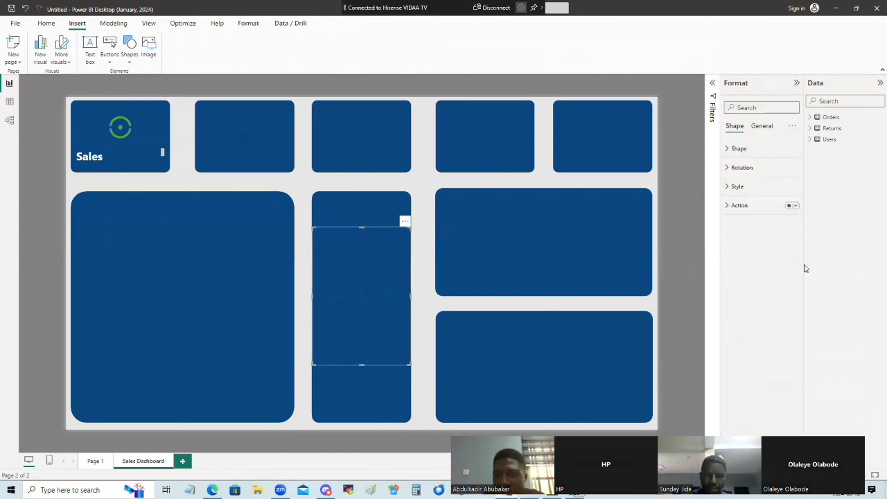
pyautogui.click(727, 187)
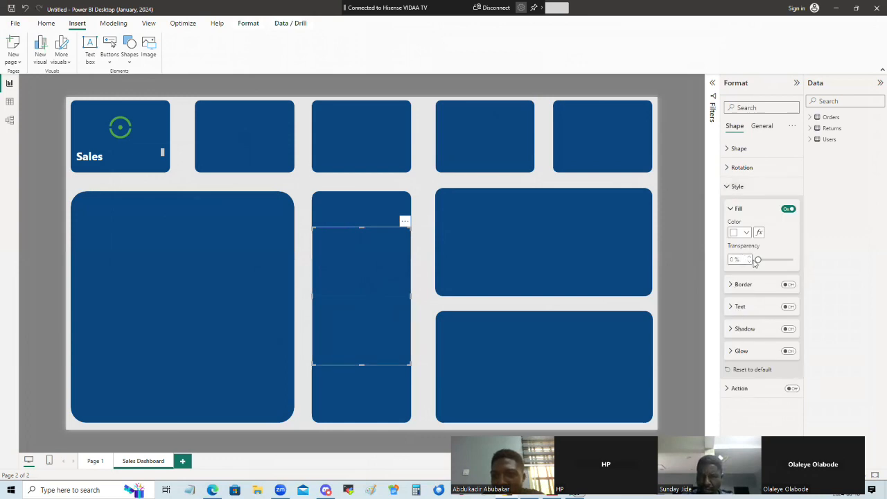
pyautogui.moveTo(767, 265)
pyautogui.mouseDown()
pyautogui.moveTo(798, 268)
pyautogui.moveTo(758, 259)
pyautogui.mouseUp()
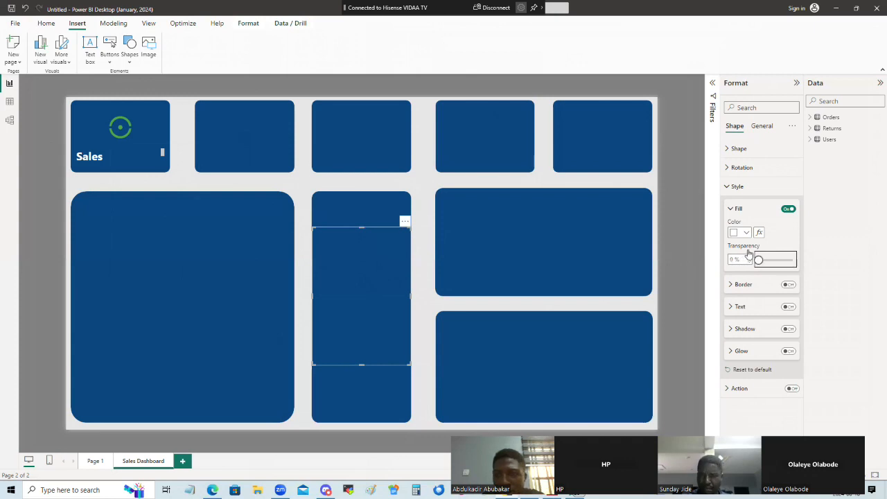
pyautogui.click(744, 233)
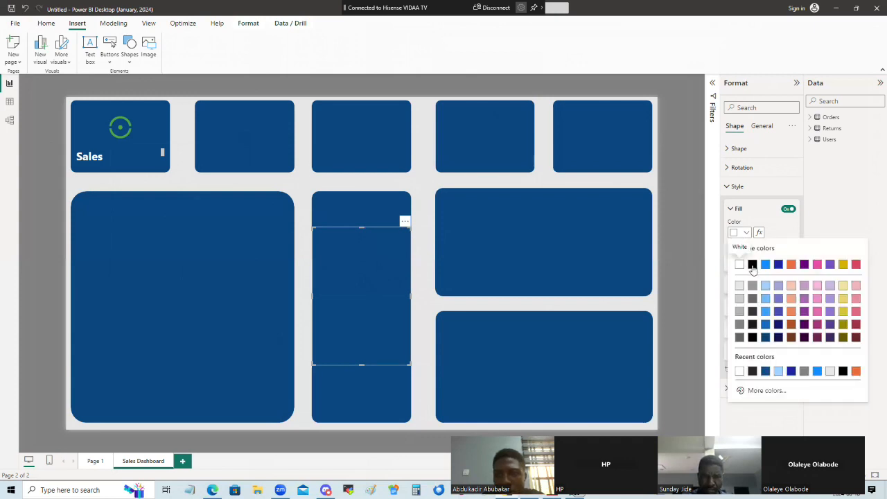
pyautogui.click(753, 265)
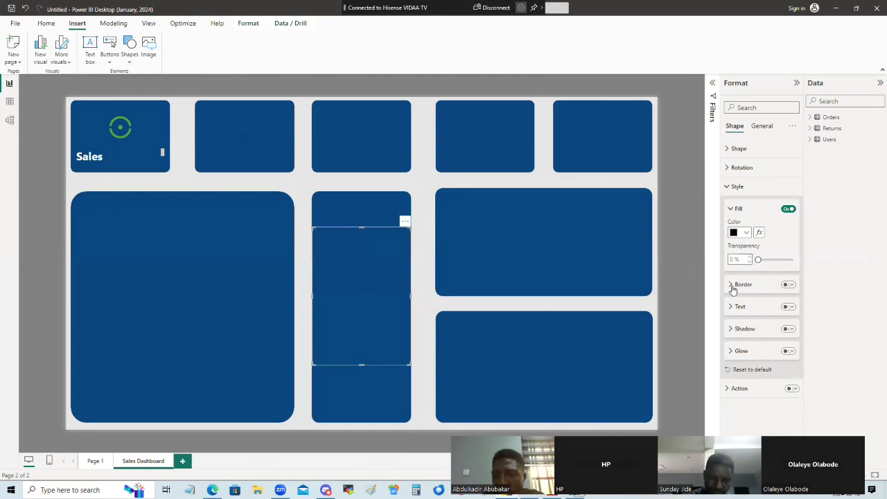
# - Turn the line's border on and set the border color to white
pyautogui.click(733, 287)
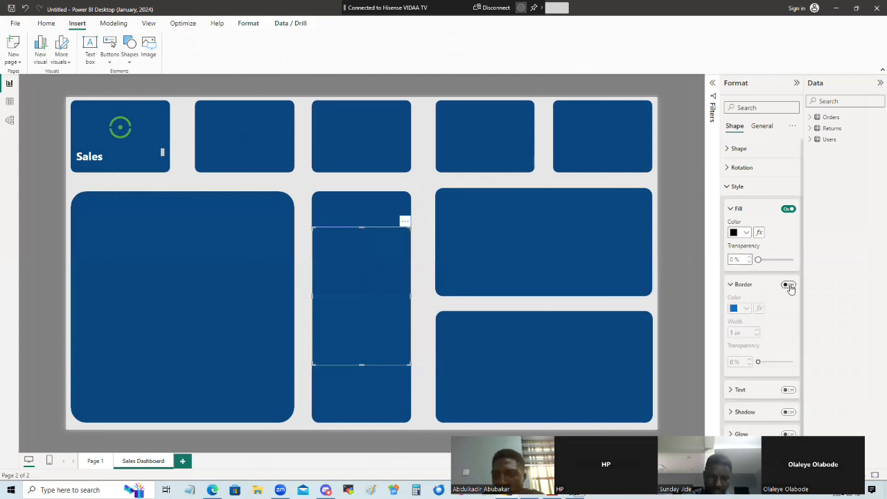
pyautogui.click(790, 285)
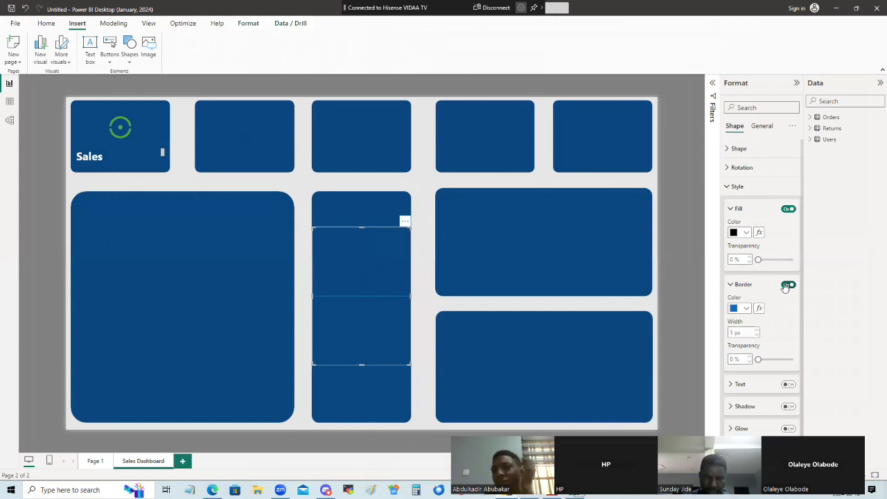
pyautogui.click(745, 312)
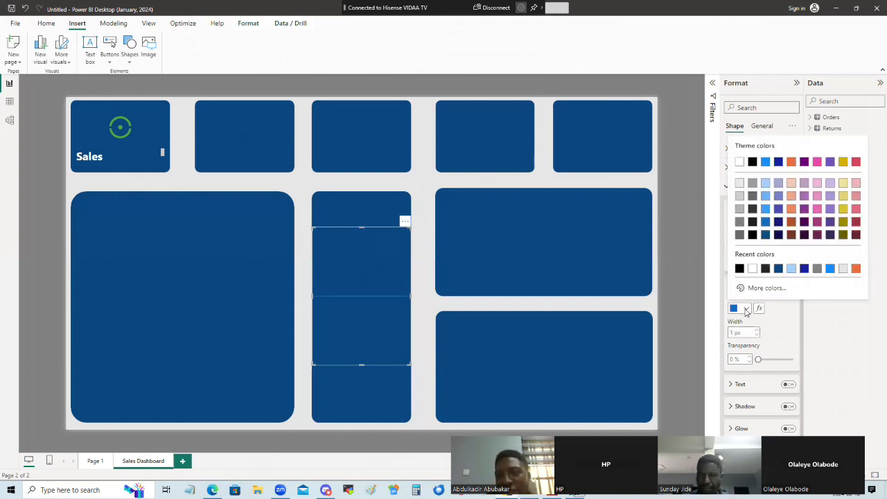
pyautogui.click(740, 164)
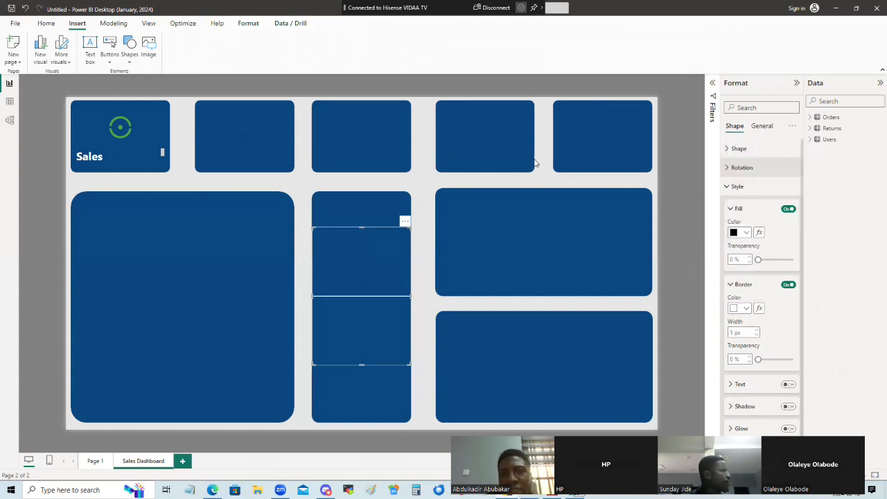
# - Stretch the white line's frame to the full height of the tall shape so that the divider sits midway down it
pyautogui.click(424, 137)
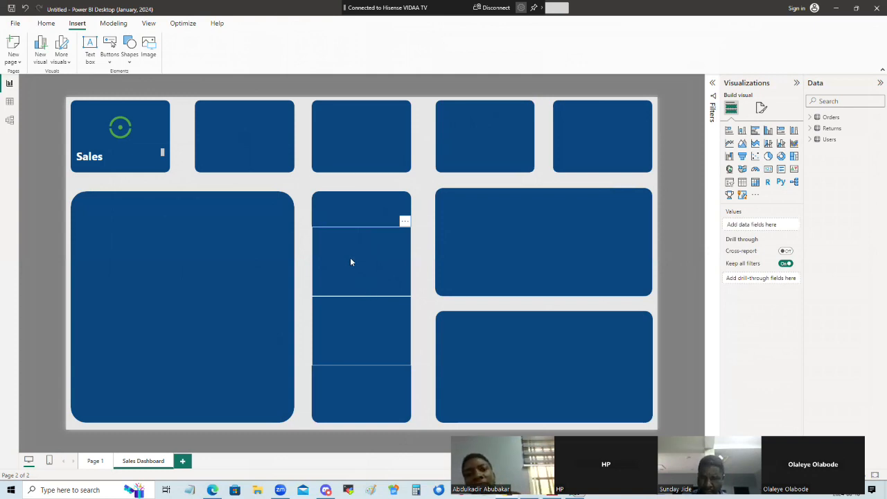
pyautogui.click(364, 240)
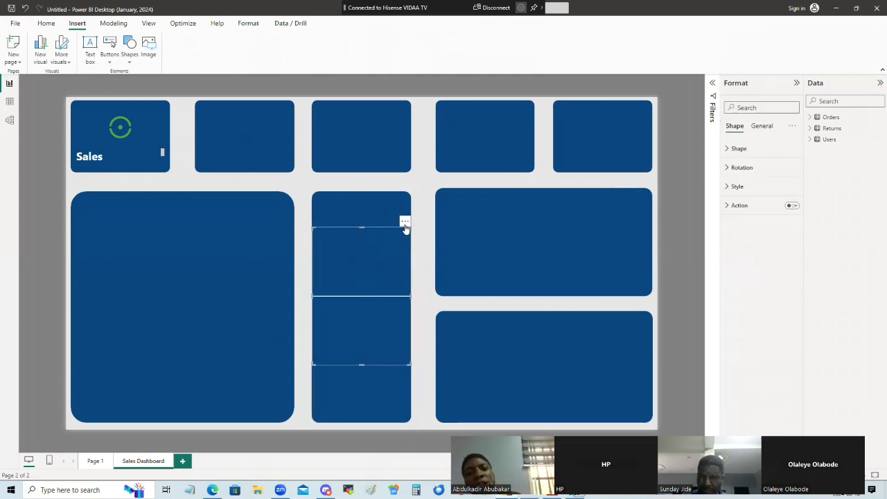
pyautogui.moveTo(362, 227); pyautogui.dragTo(378, 193)
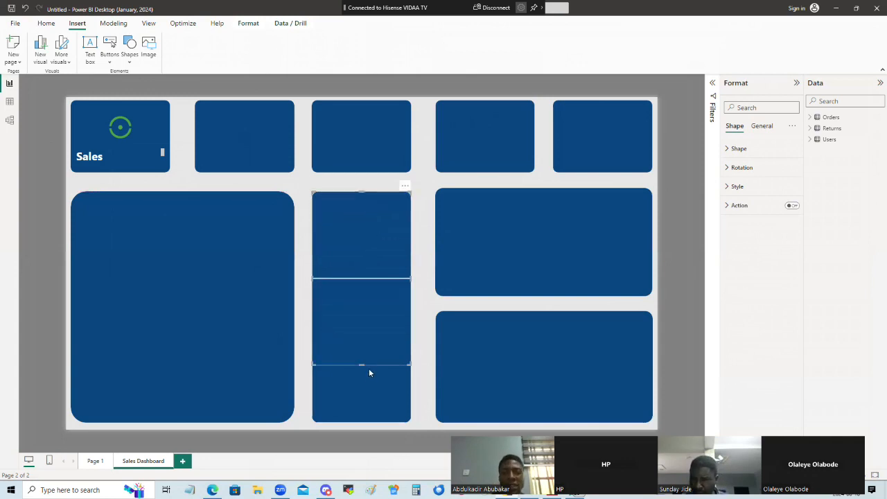
pyautogui.moveTo(363, 365); pyautogui.dragTo(361, 429)
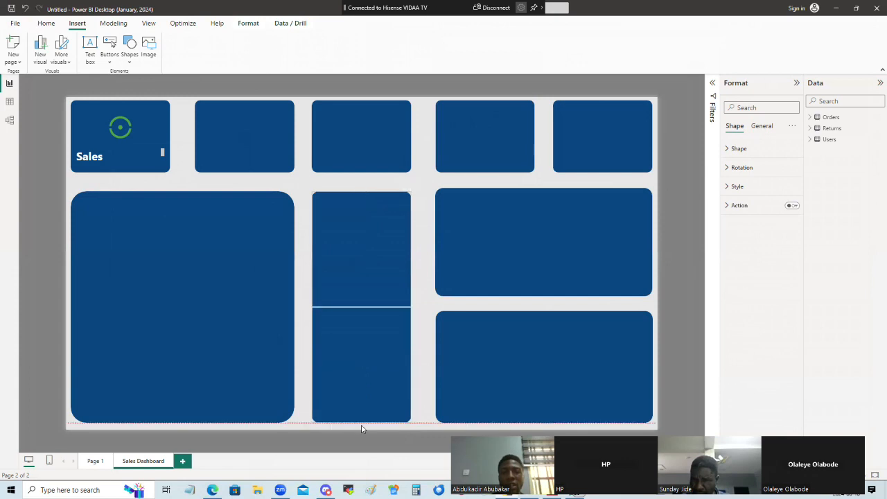
pyautogui.click(419, 321)
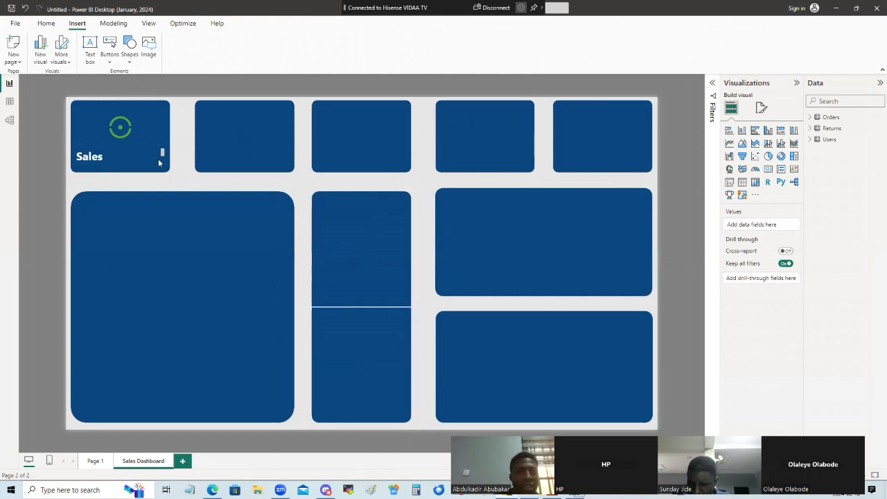
# - Complete the header text box so that it reads "Sales Dashboard"
pyautogui.click(141, 161)
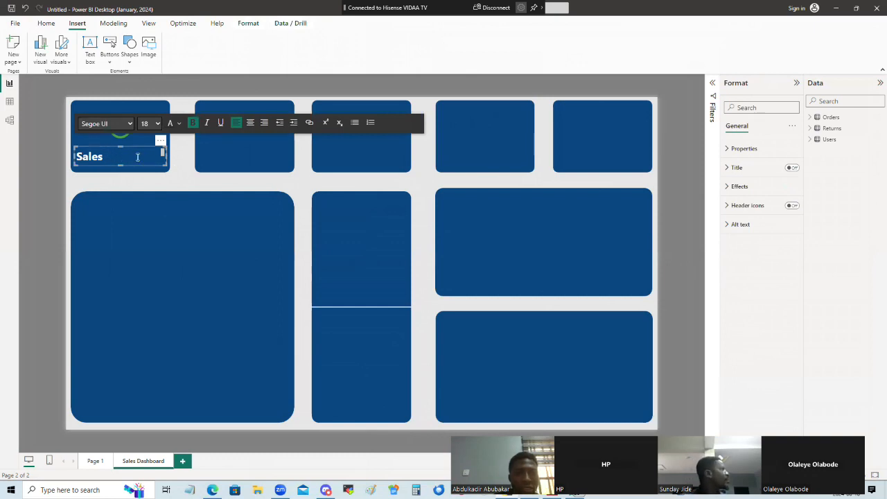
pyautogui.doubleClick(138, 158)
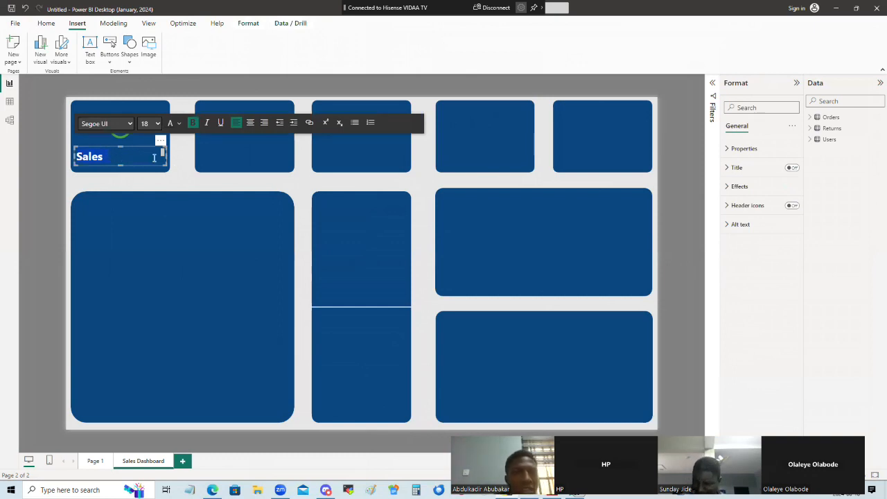
pyautogui.click(134, 161)
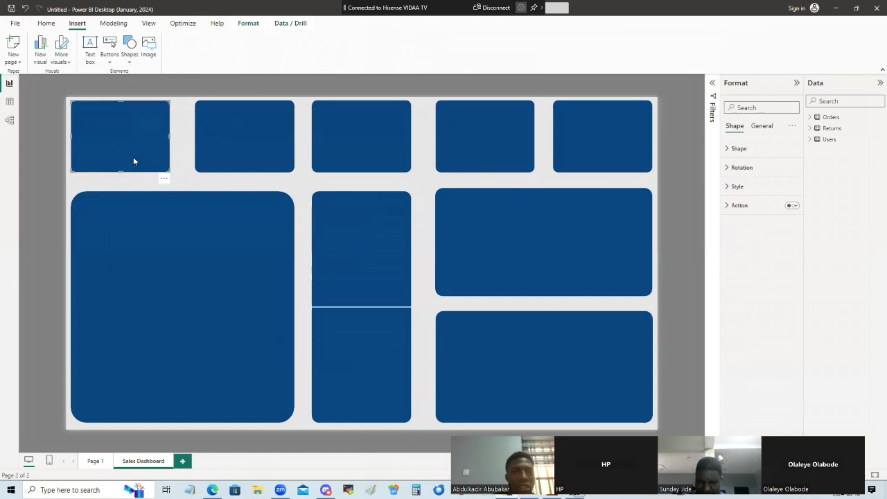
pyautogui.click(180, 174)
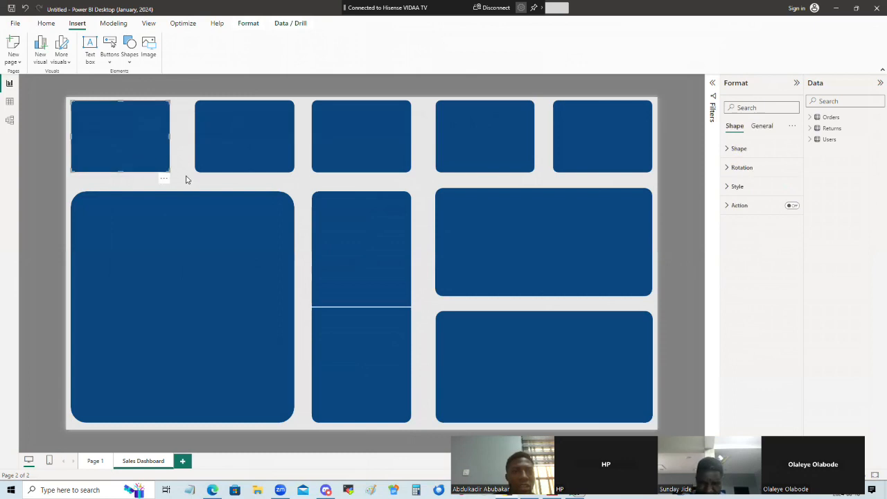
pyautogui.click(127, 158)
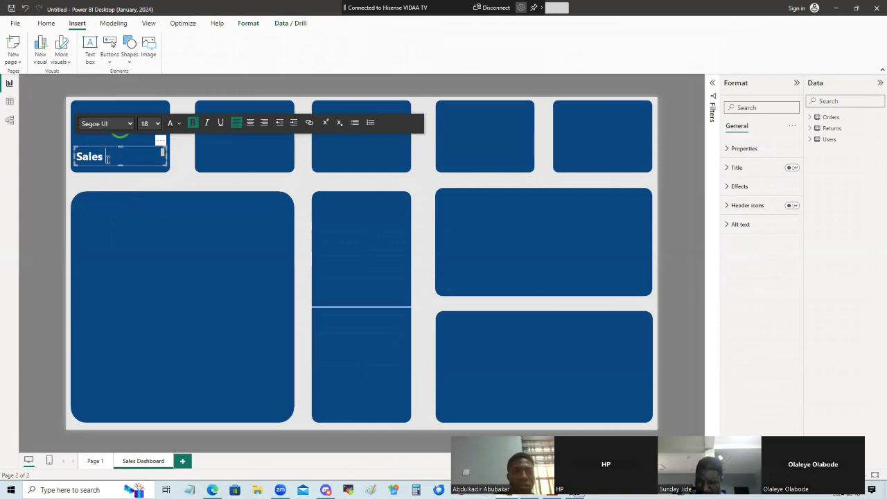
pyautogui.write('shboard')
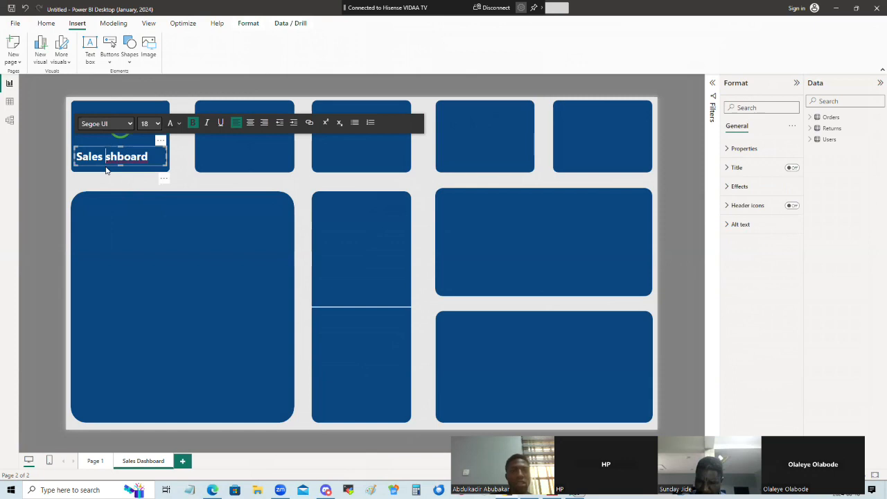
pyautogui.write('Da')
pyautogui.click(175, 171)
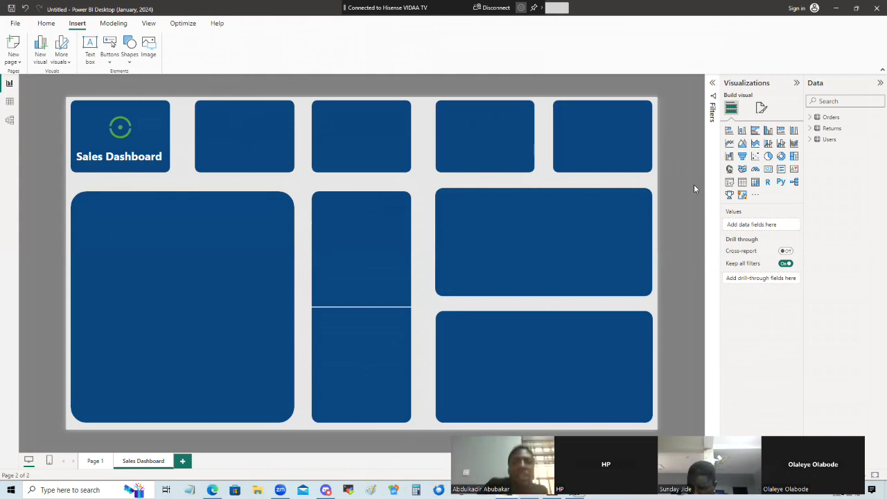
# - Widen the blank card beside the header and delete the three other blank cards in the top row
pyautogui.click(293, 141)
pyautogui.moveTo(293, 136); pyautogui.dragTo(305, 146)
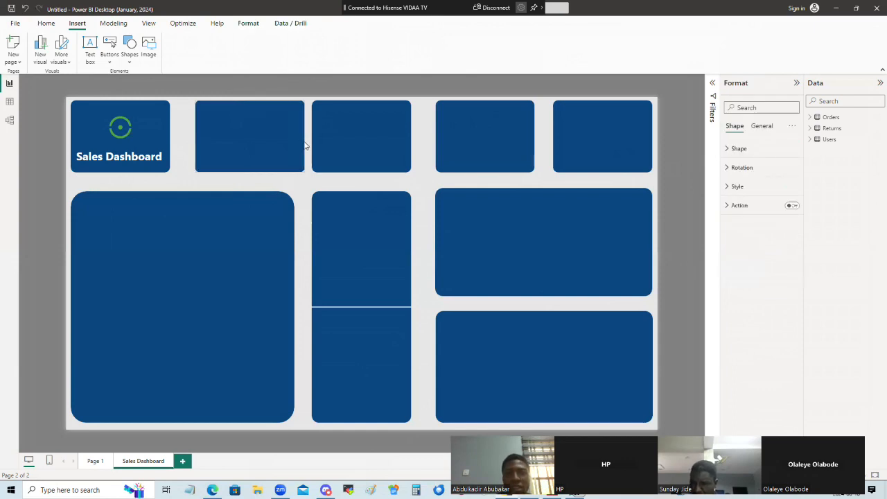
pyautogui.click(408, 136)
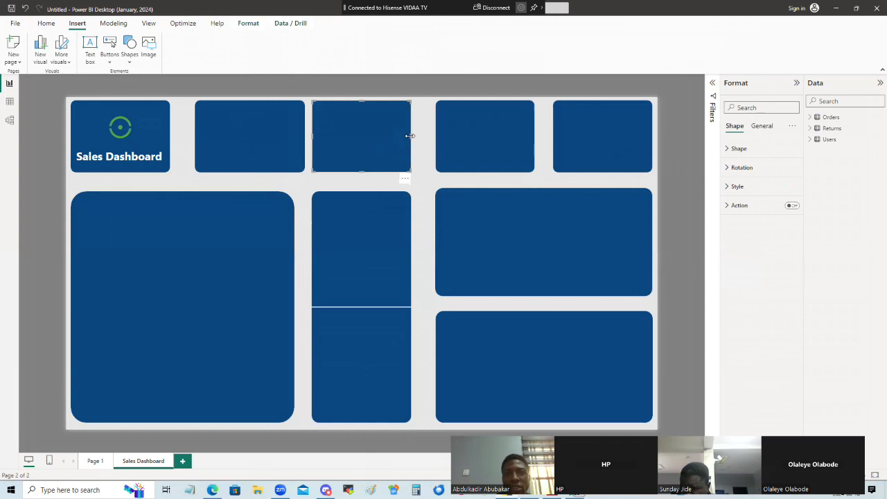
pyautogui.moveTo(413, 140); pyautogui.dragTo(420, 141)
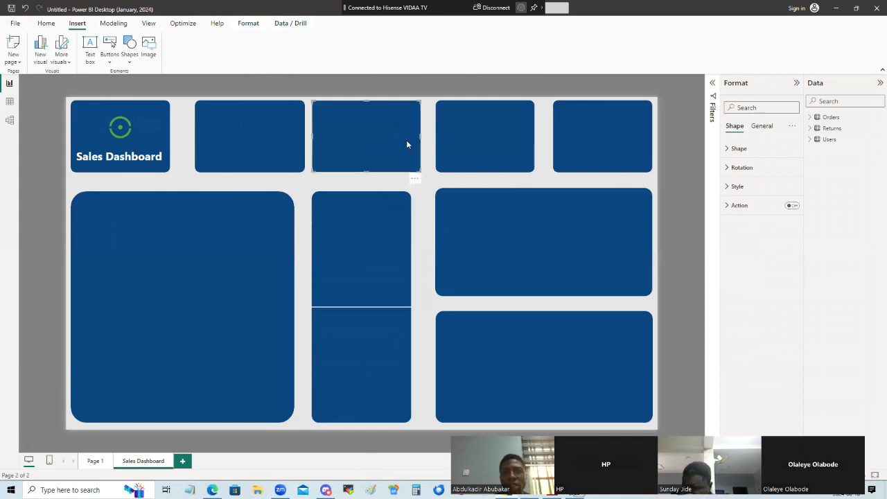
pyautogui.press('Delete')
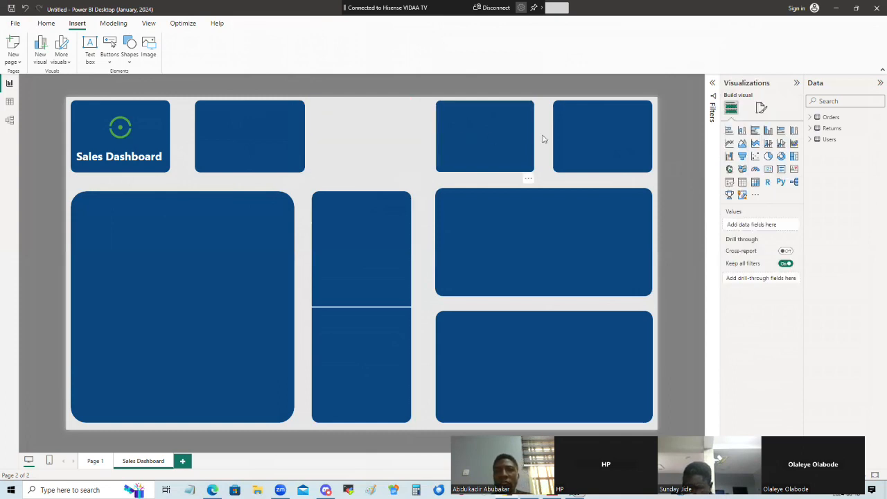
pyautogui.press('Delete')
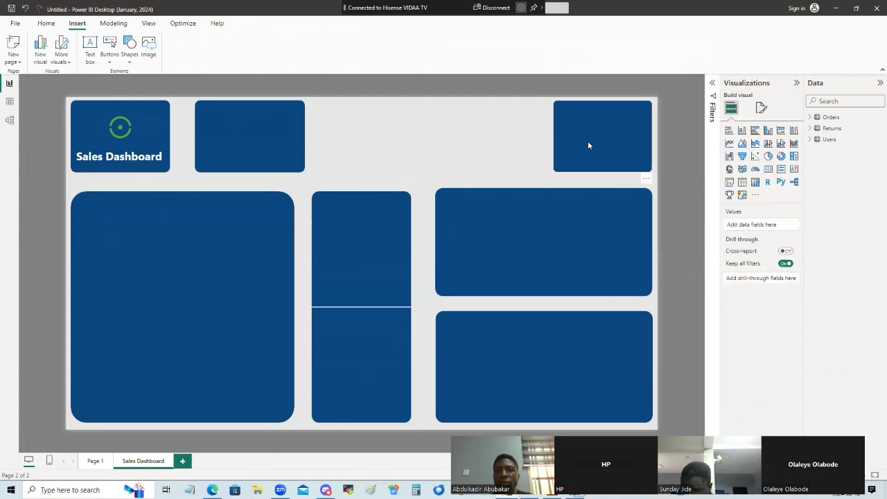
pyautogui.press('Delete')
# - Duplicate the widened card twice and place the copies side by side after it in the top row
pyautogui.click(244, 129)
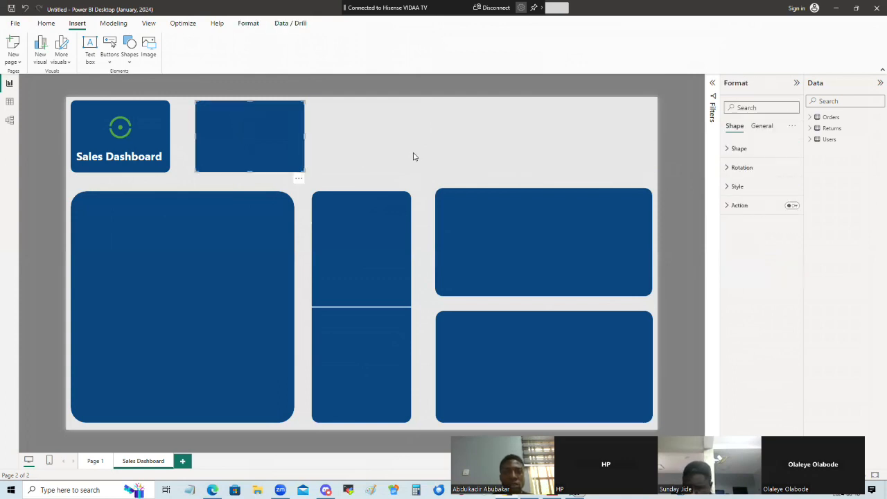
pyautogui.moveTo(251, 129); pyautogui.dragTo(358, 126)
pyautogui.click(287, 136)
pyautogui.moveTo(288, 141); pyautogui.dragTo(499, 129)
pyautogui.moveTo(395, 146); pyautogui.dragTo(386, 149)
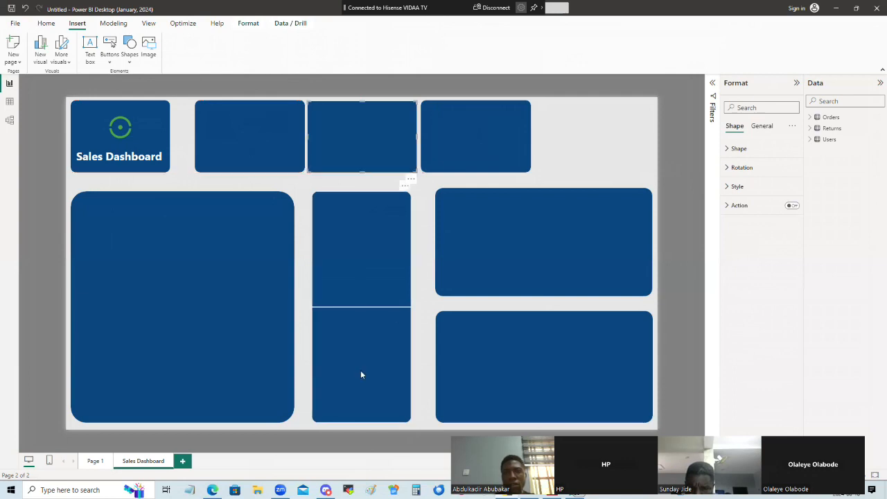
# - Nudge the two copied cards slightly to the right to leave small gaps between the blank cards
pyautogui.press('Right')
pyautogui.press('Right')
pyautogui.press('Right')
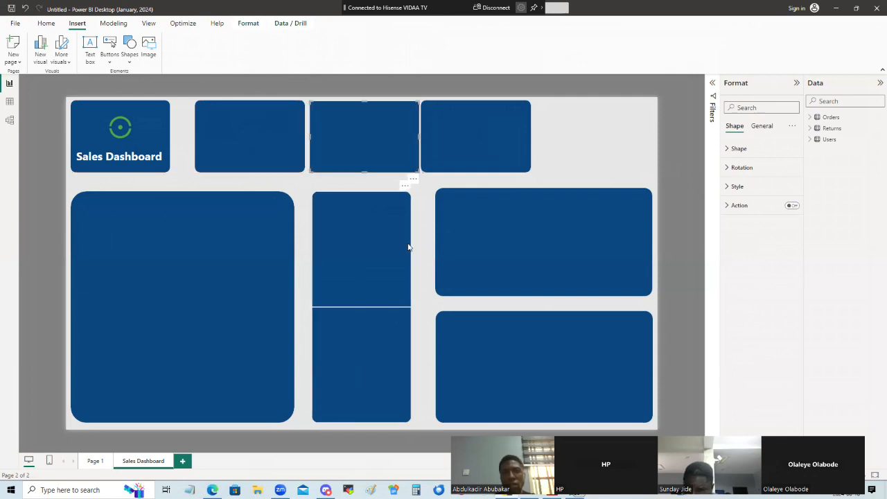
pyautogui.click(457, 137)
pyautogui.press('Right')
pyautogui.press('Right')
pyautogui.press('Right')
pyautogui.press('Right')
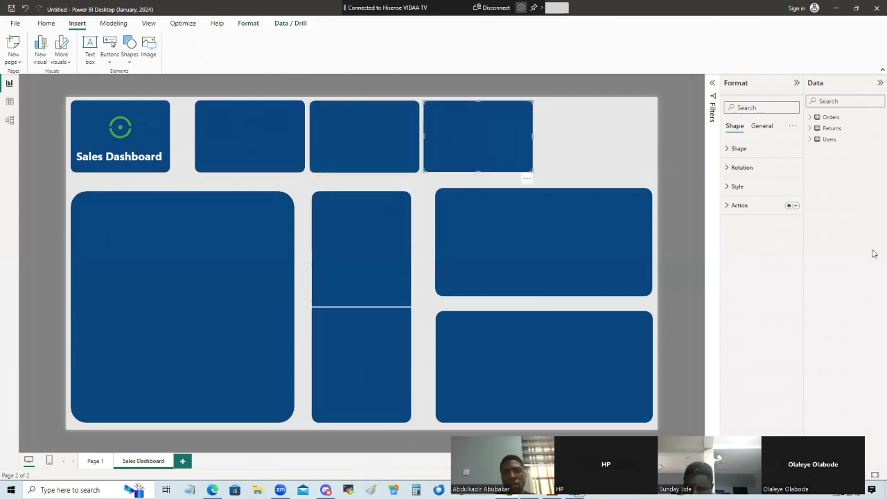
# - Place another copy of the card at the right end of the top row and nudge the third blank card toward it
pyautogui.click(274, 155)
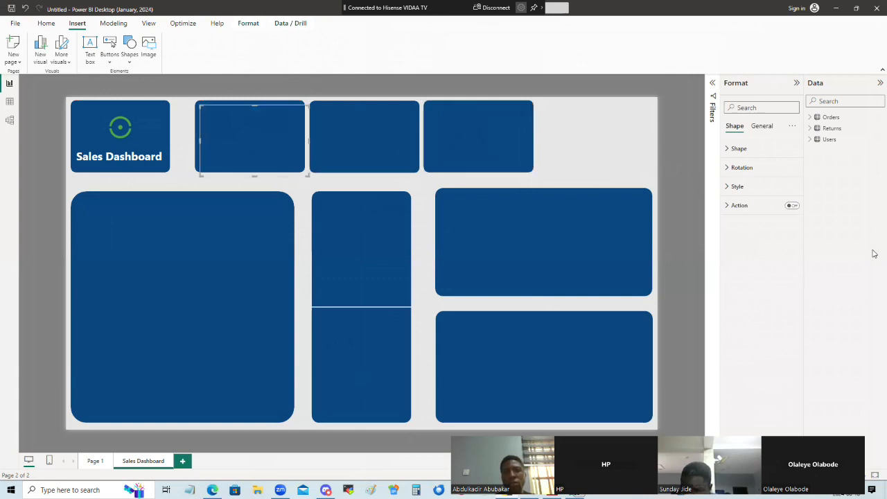
pyautogui.moveTo(309, 156); pyautogui.dragTo(603, 149)
pyautogui.click(502, 155)
pyautogui.press('Right')
pyautogui.press('Right')
pyautogui.press('Right')
pyautogui.press('Right')
pyautogui.press('Right')
pyautogui.press('Right')
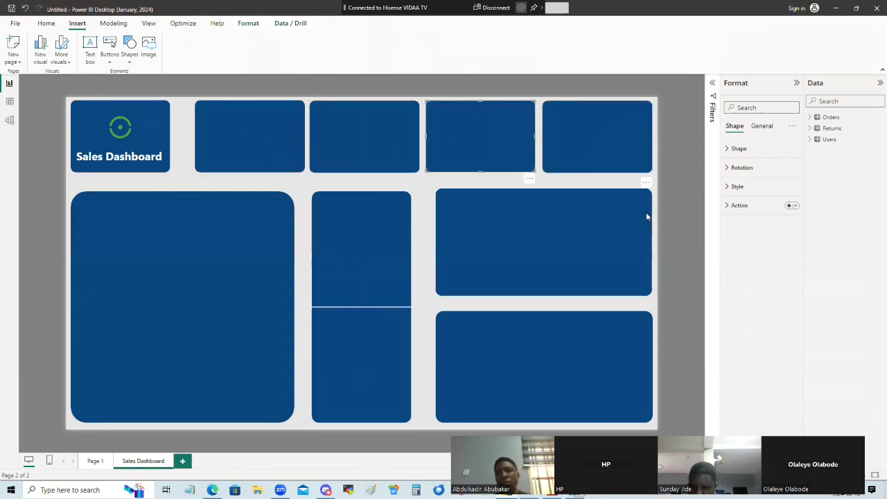
# - Nudge the second blank card right to even out the gaps in the top row
pyautogui.click(333, 148)
pyautogui.press('Right')
pyautogui.press('Right')
pyautogui.press('Right')
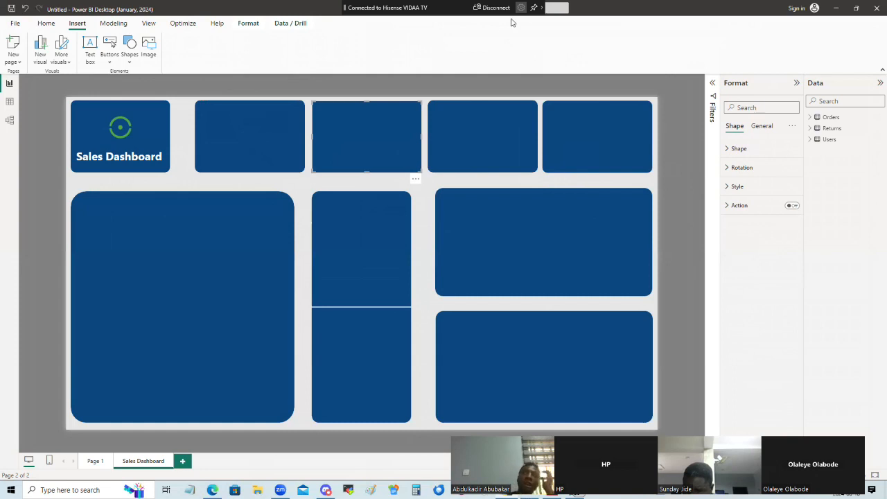
# - Widen the large left shape and the tall middle shape with its divider line to align with the right edges of the cards above
pyautogui.click(158, 267)
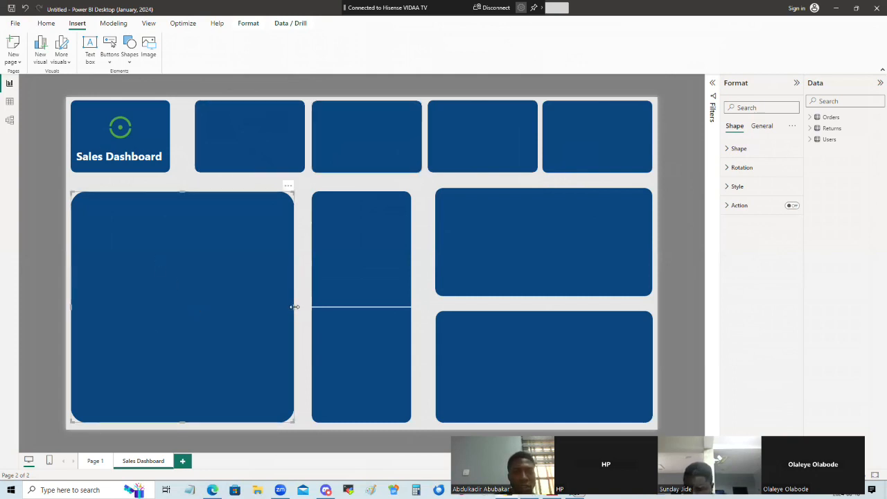
pyautogui.moveTo(301, 311); pyautogui.dragTo(311, 311)
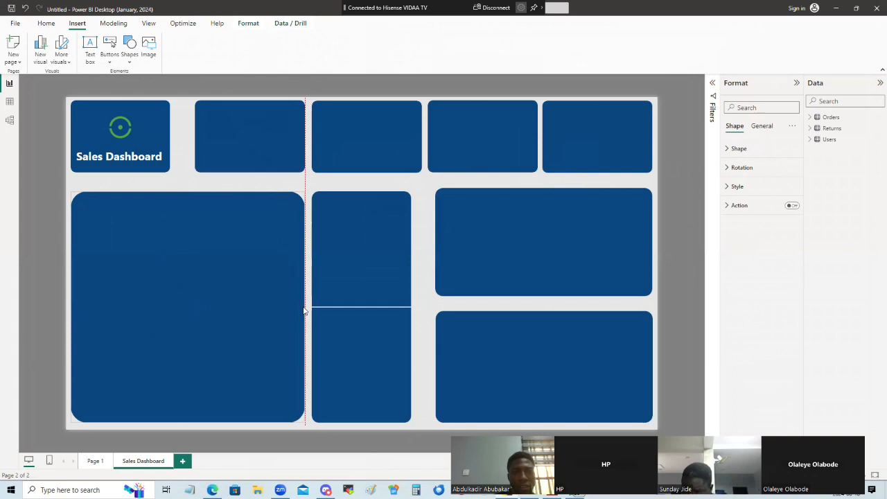
pyautogui.click(390, 265)
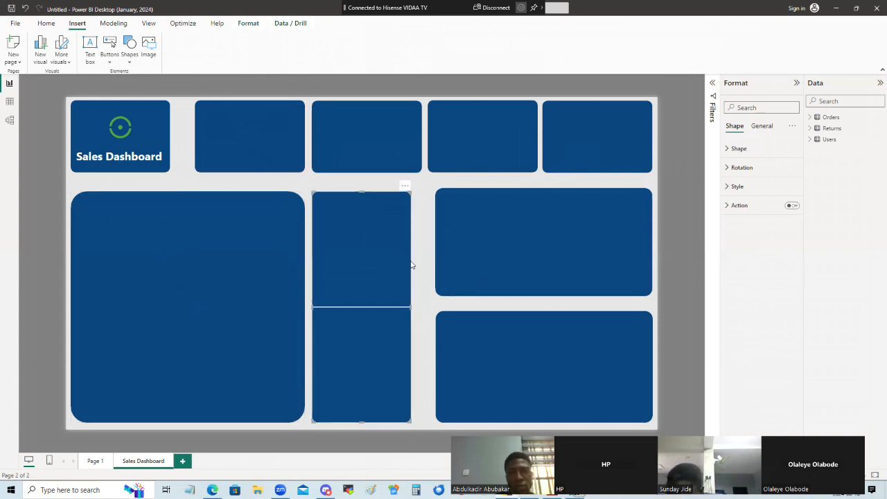
pyautogui.moveTo(411, 307); pyautogui.dragTo(422, 313)
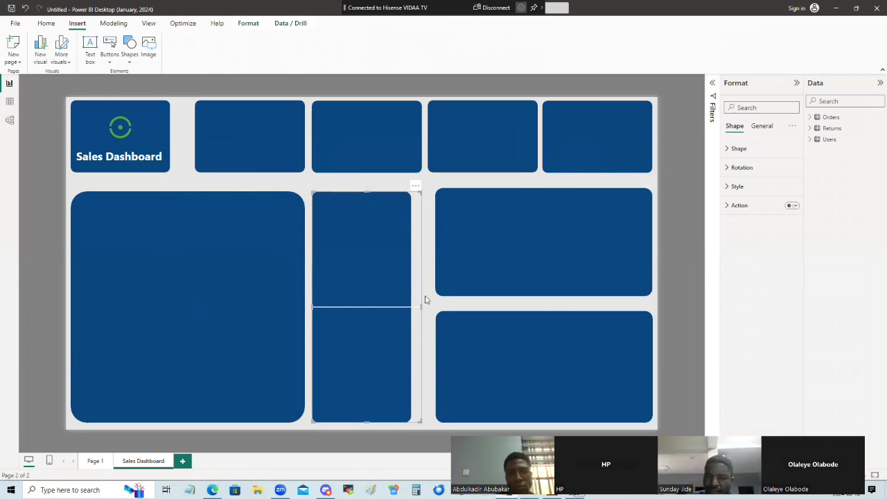
pyautogui.moveTo(373, 311); pyautogui.dragTo(421, 308)
pyautogui.click(373, 303)
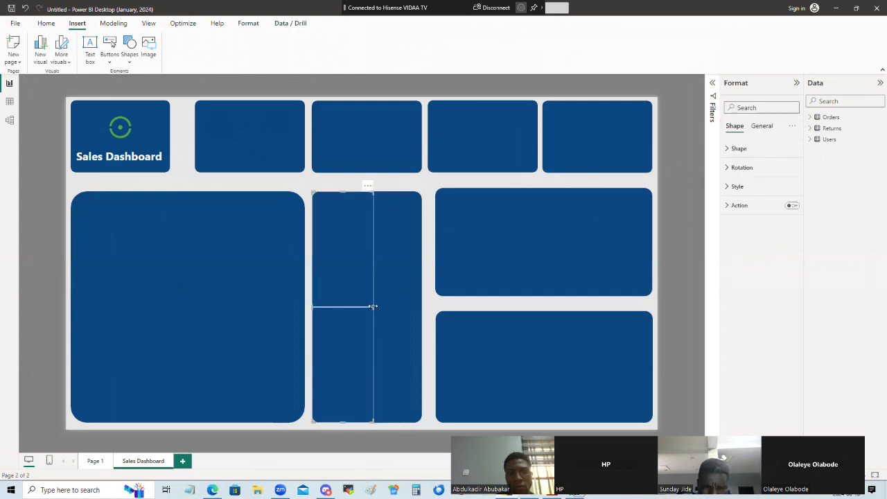
pyautogui.moveTo(396, 311); pyautogui.dragTo(420, 311)
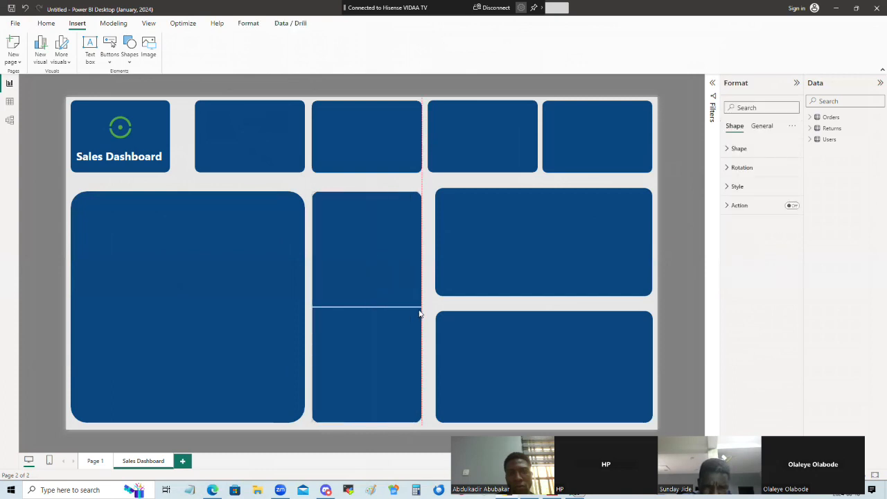
# - Extend the left edges of the two wide shapes to align with the third blank card above
pyautogui.click(491, 252)
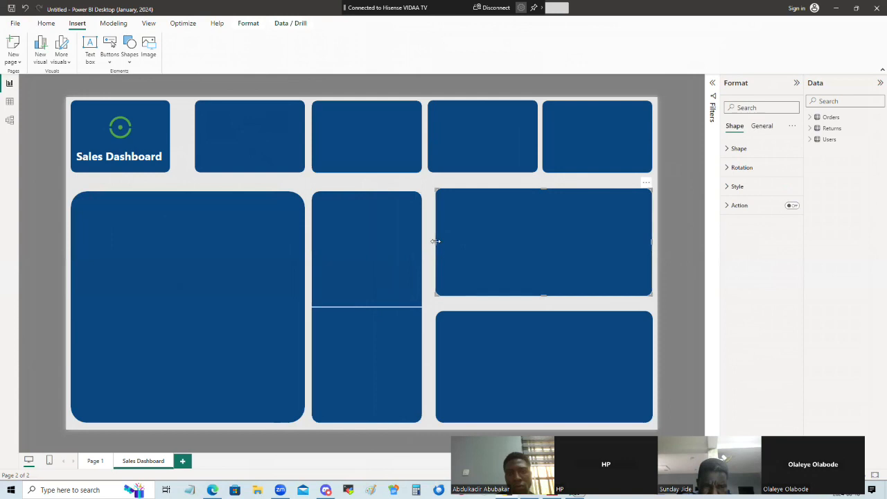
pyautogui.moveTo(434, 243); pyautogui.dragTo(430, 243)
pyautogui.click(469, 369)
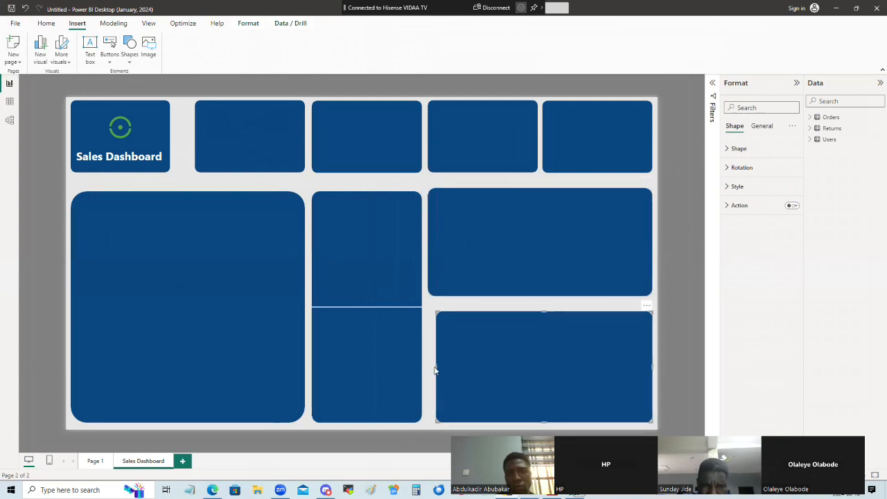
pyautogui.moveTo(436, 366); pyautogui.dragTo(430, 368)
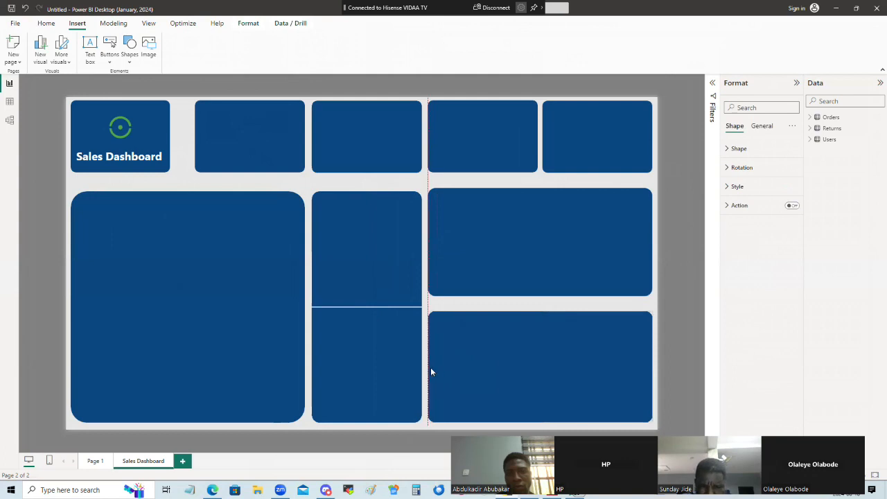
# - Extend the bottom edge of the upper wide shape downward to narrow the gap above the lower one
pyautogui.click(542, 300)
pyautogui.click(536, 278)
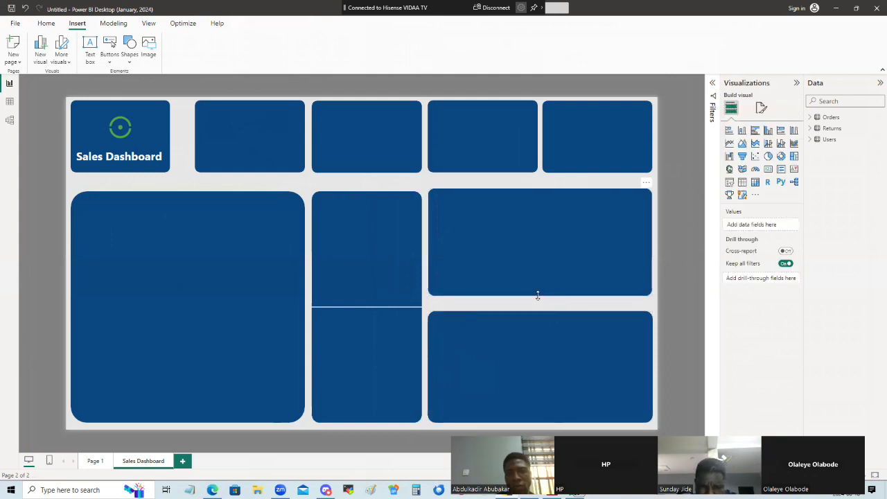
pyautogui.click(540, 303)
pyautogui.click(541, 294)
pyautogui.moveTo(542, 294); pyautogui.dragTo(543, 302)
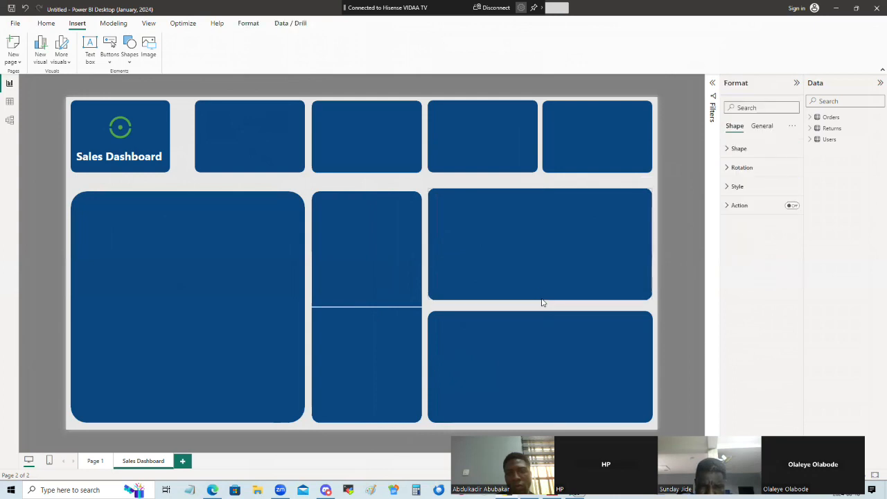
# - Narrow the gap between the two wide shapes by extending the lower one's top edge upward and the upper one's bottom edge downward
pyautogui.click(541, 329)
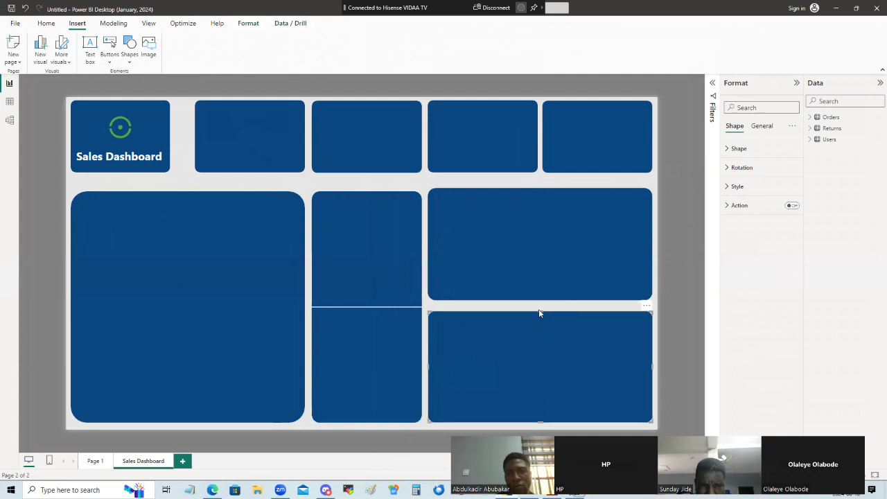
pyautogui.moveTo(541, 311); pyautogui.dragTo(540, 307)
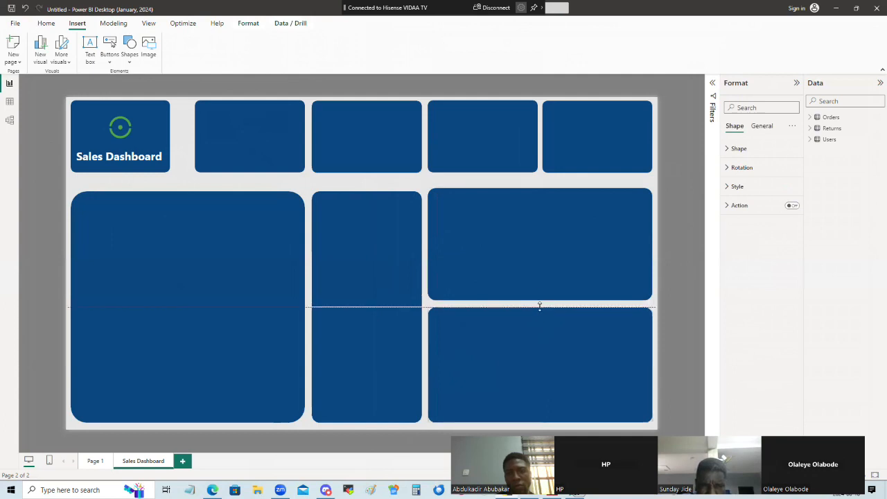
pyautogui.click(537, 280)
pyautogui.moveTo(539, 300); pyautogui.dragTo(540, 302)
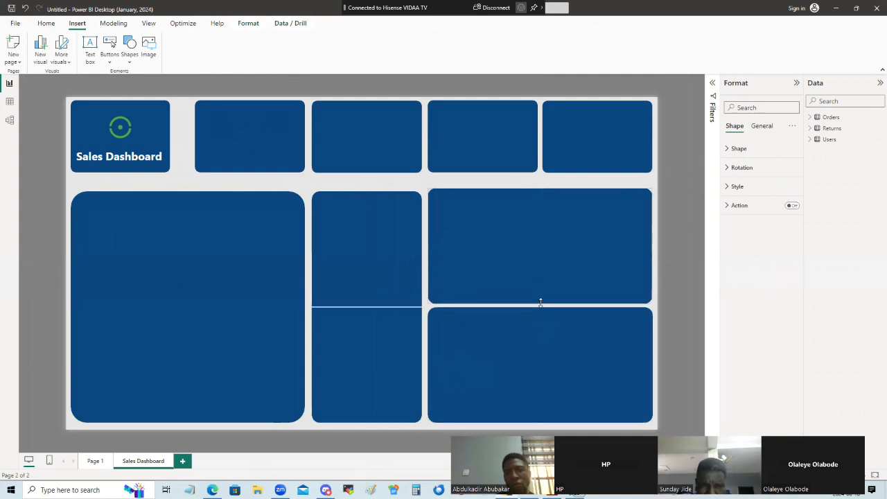
pyautogui.click(679, 189)
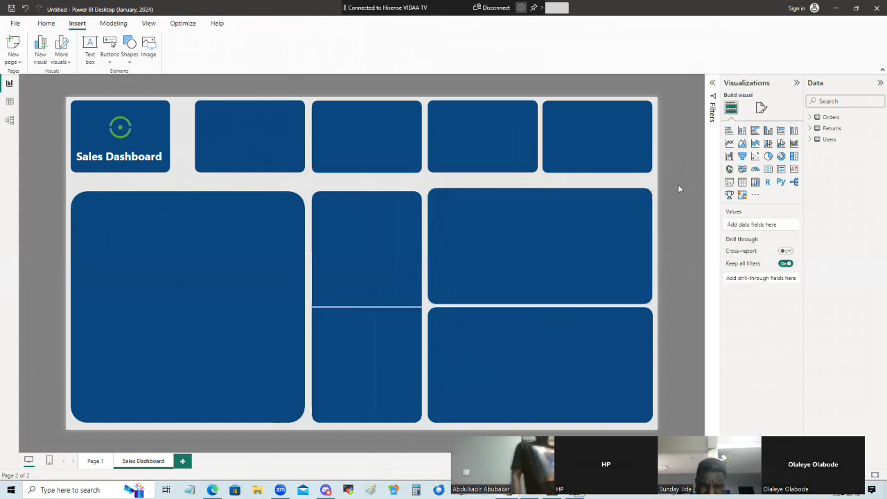
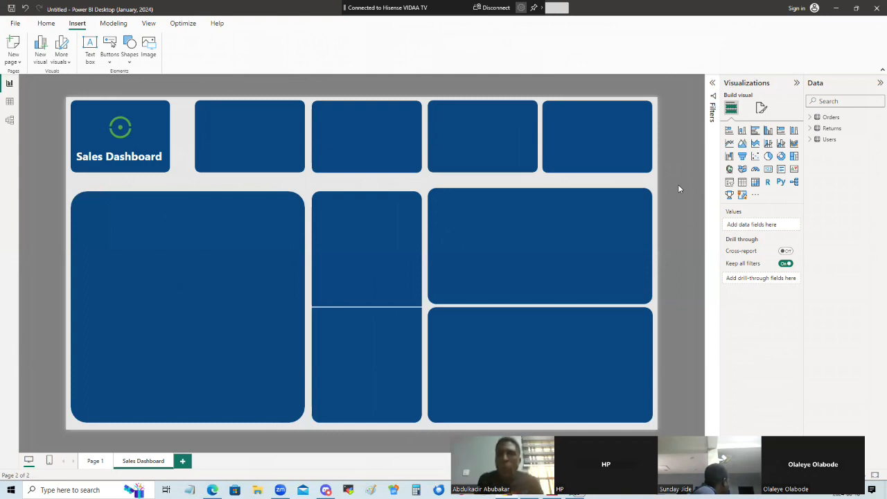
# - Select the Orders table and bring up its available table actions, including the option to create a measure
pyautogui.click(47, 21)
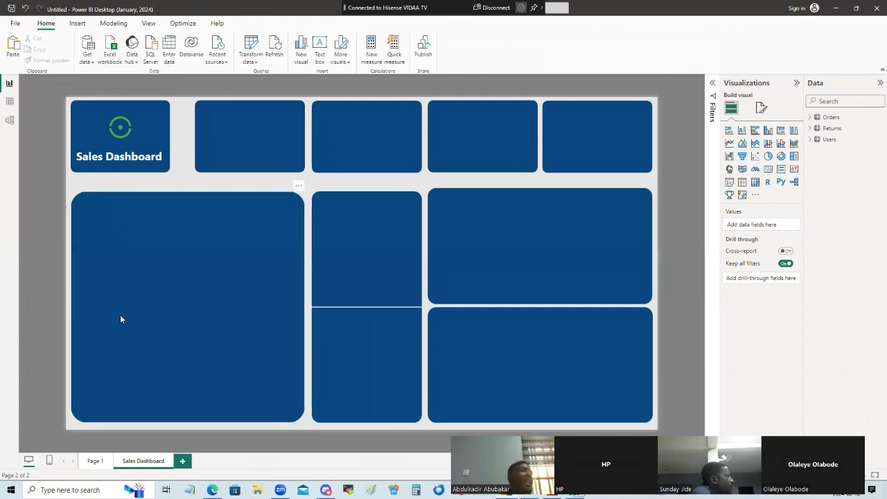
pyautogui.rightClick(824, 118)
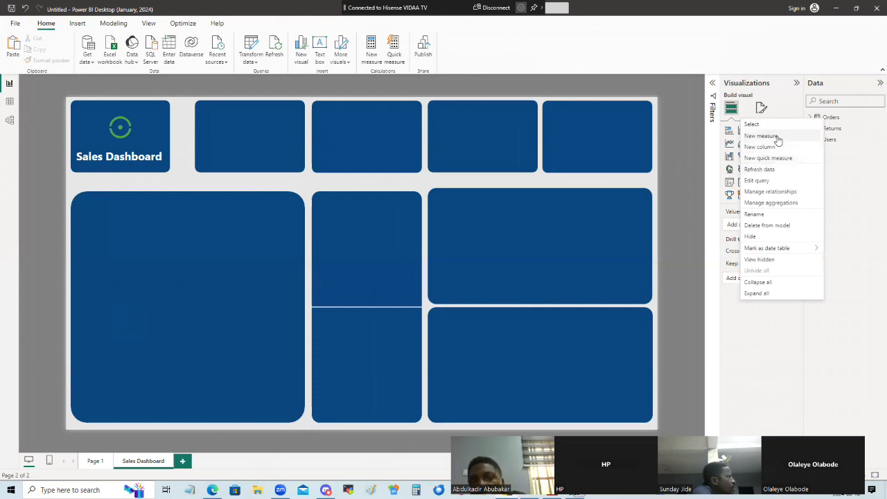
pyautogui.click(832, 117)
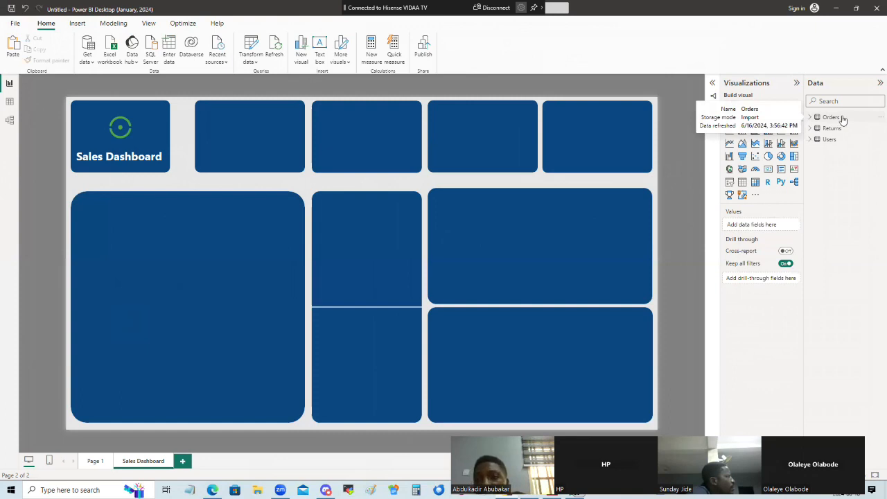
pyautogui.click(843, 119)
pyautogui.rightClick(843, 120)
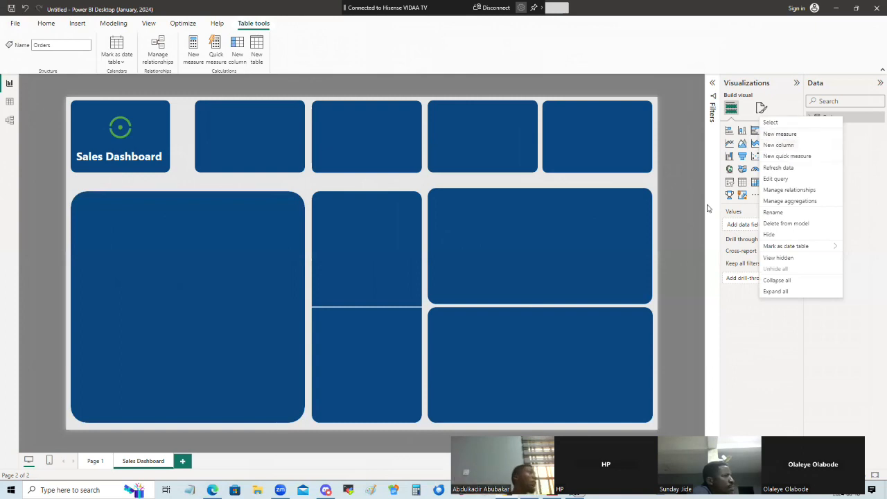
# - Create an empty table named Measures, load it into the model and apply the pending query changes
pyautogui.click(846, 380)
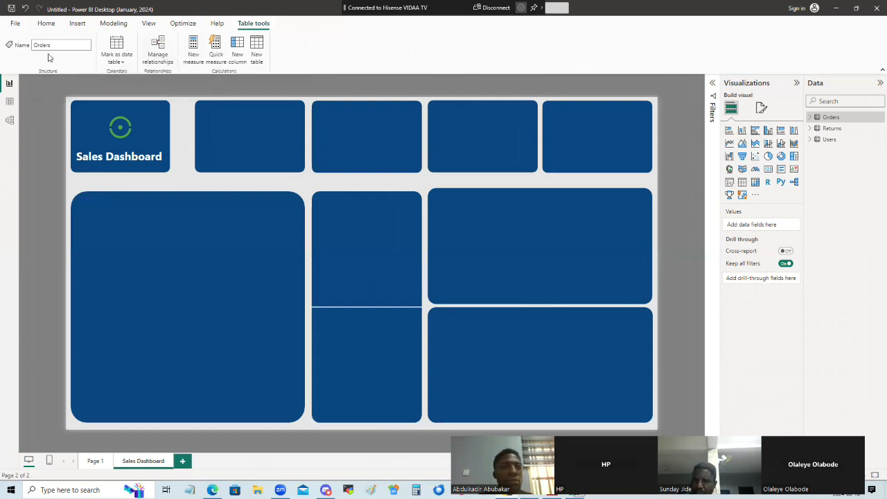
pyautogui.click(50, 25)
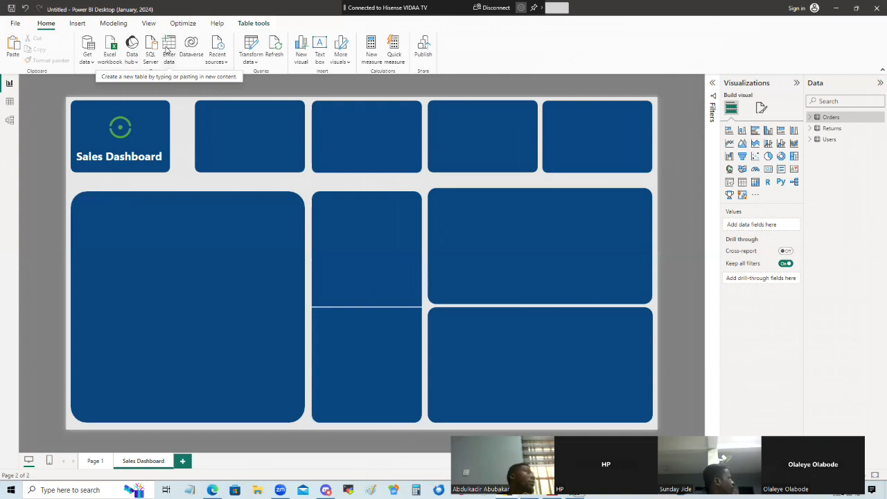
pyautogui.click(167, 51)
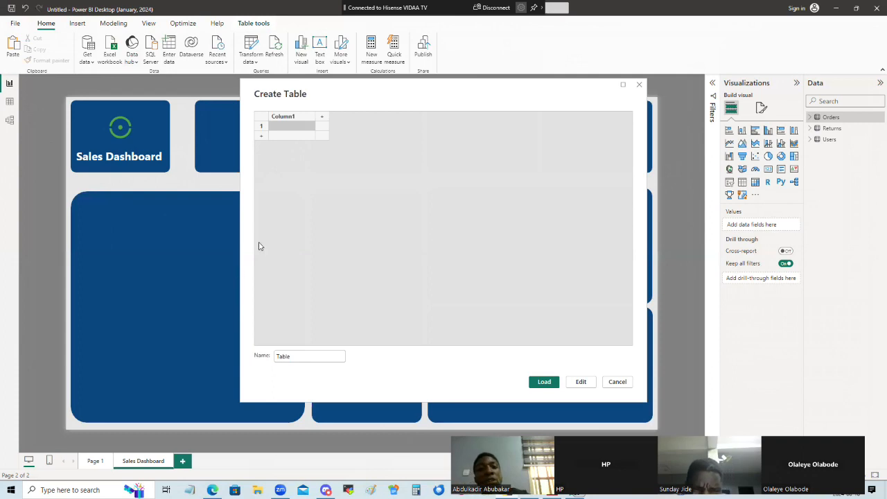
pyautogui.doubleClick(286, 356)
pyautogui.write('Measures')
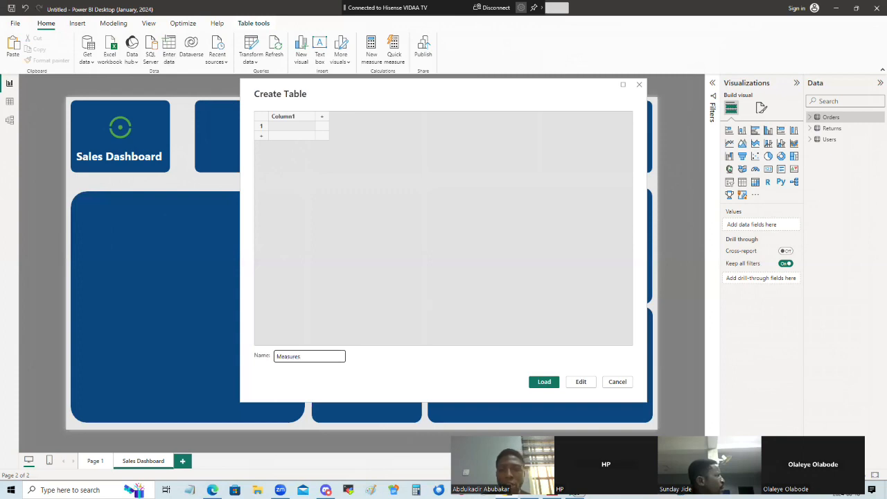
pyautogui.click(544, 382)
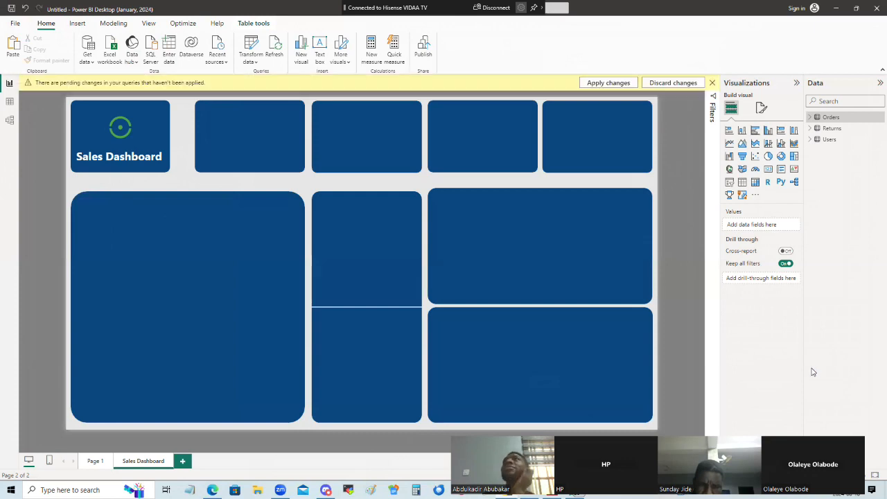
pyautogui.click(608, 83)
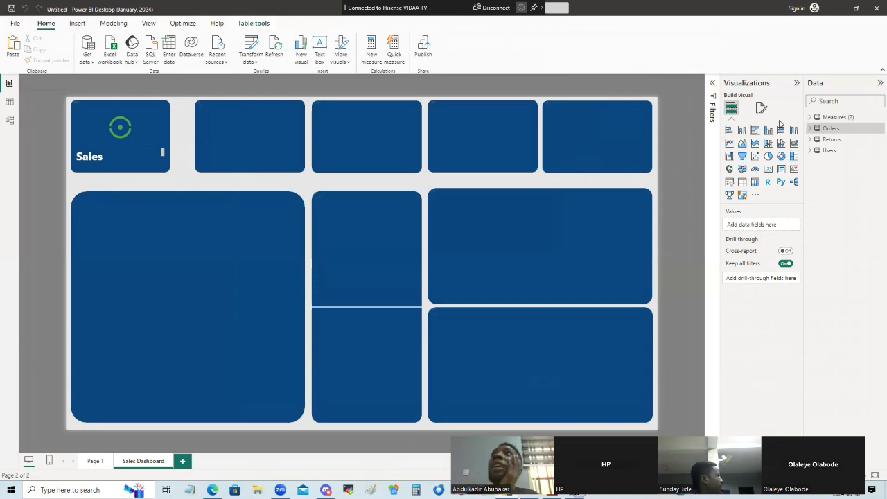
# - Widen the title text box to the card's width so "Sales Dashboard" fits, and center the text
pyautogui.click(156, 167)
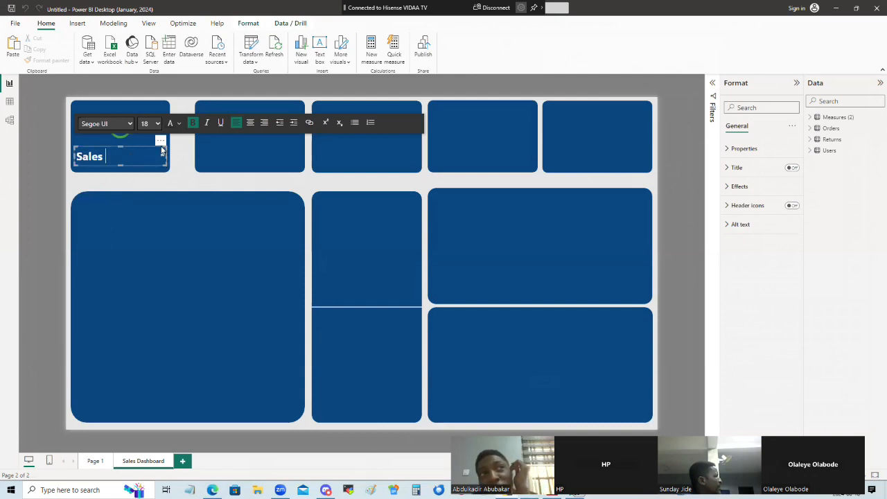
pyautogui.doubleClick(110, 156)
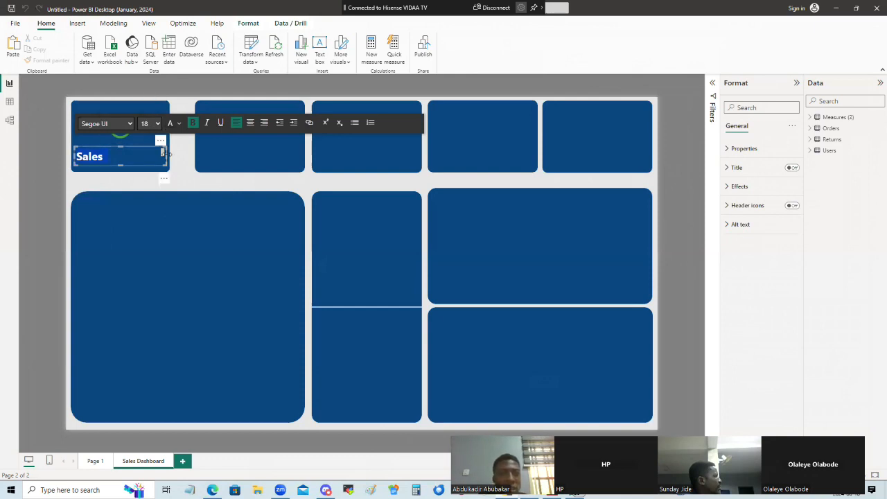
pyautogui.write('Sales Dashboard')
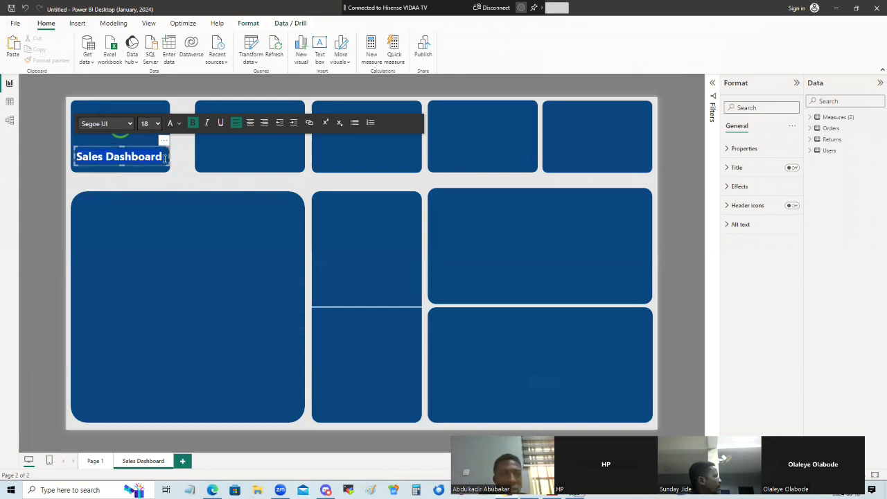
pyautogui.click(73, 159)
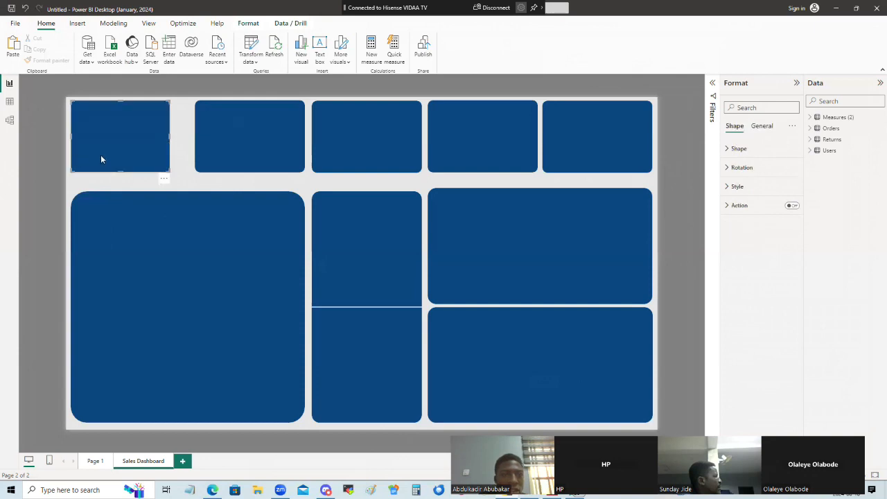
pyautogui.hotkey('ctrl', 'z')
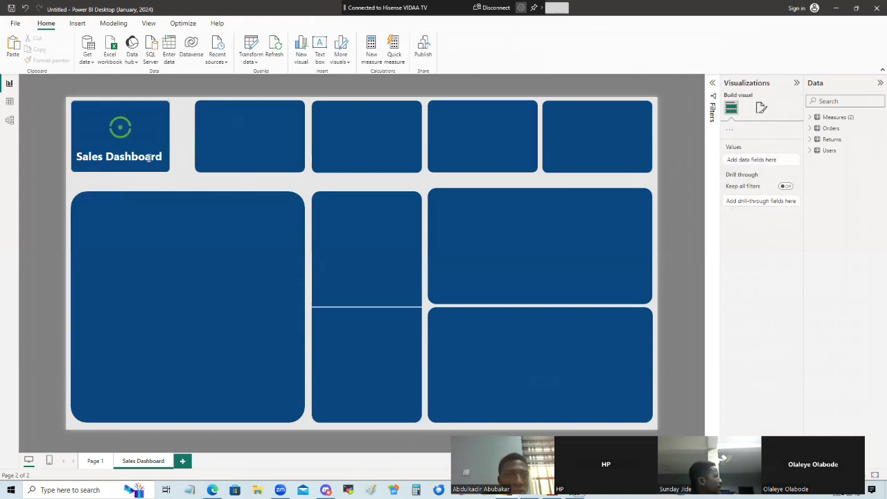
pyautogui.click(119, 158)
pyautogui.moveTo(73, 156); pyautogui.dragTo(70, 156)
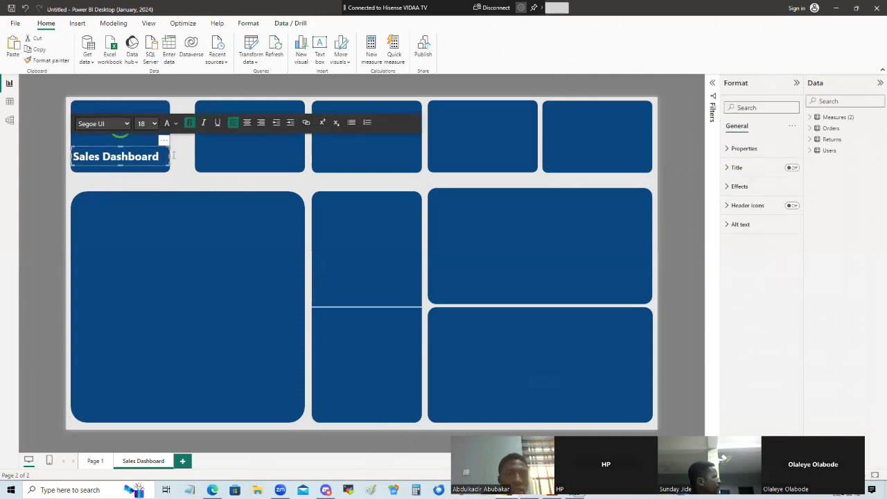
pyautogui.click(247, 122)
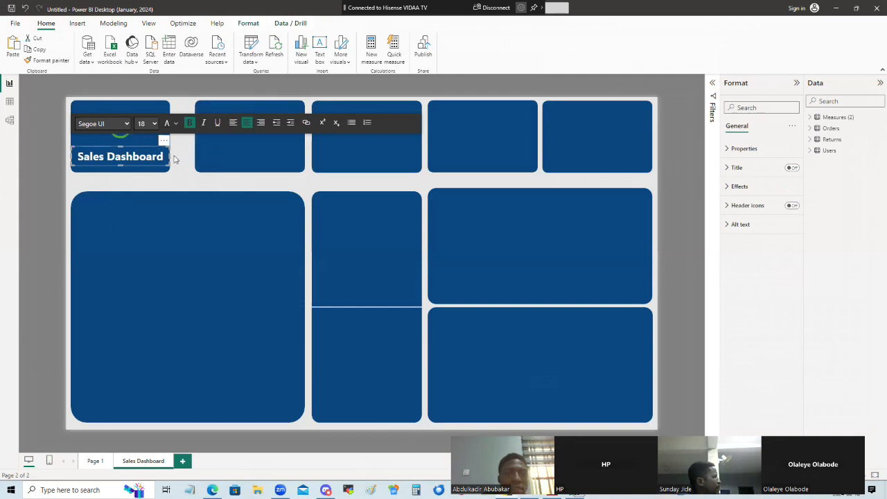
pyautogui.click(85, 198)
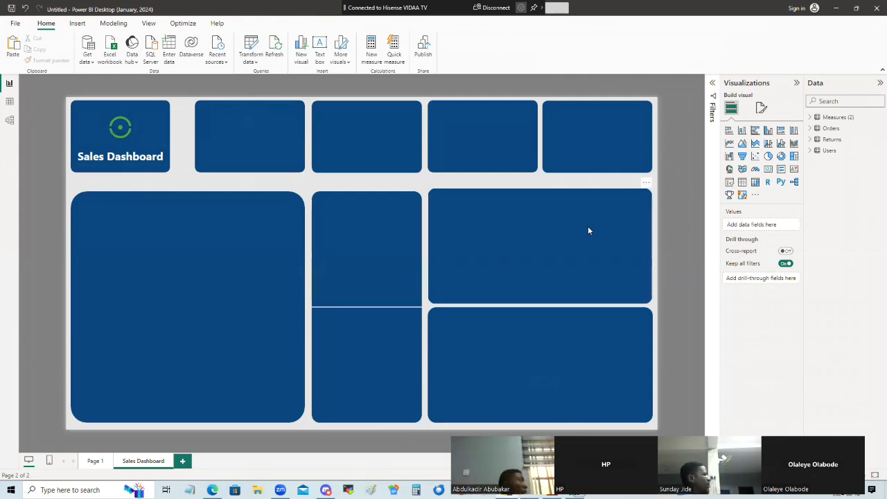
# - Delete the Measures (2) table from the model
pyautogui.click(844, 119)
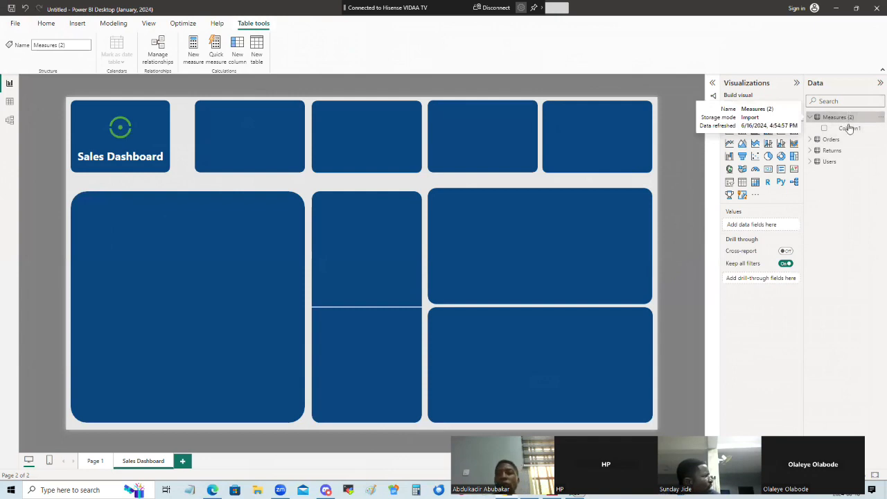
pyautogui.rightClick(849, 123)
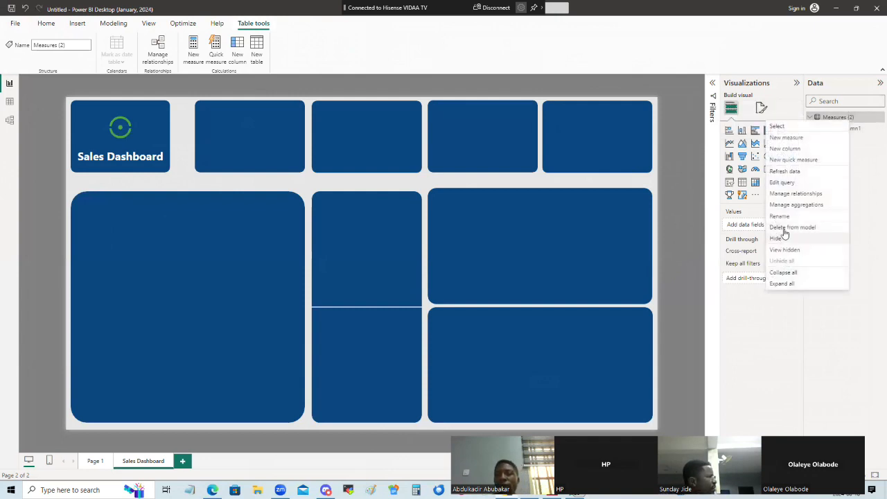
pyautogui.click(775, 183)
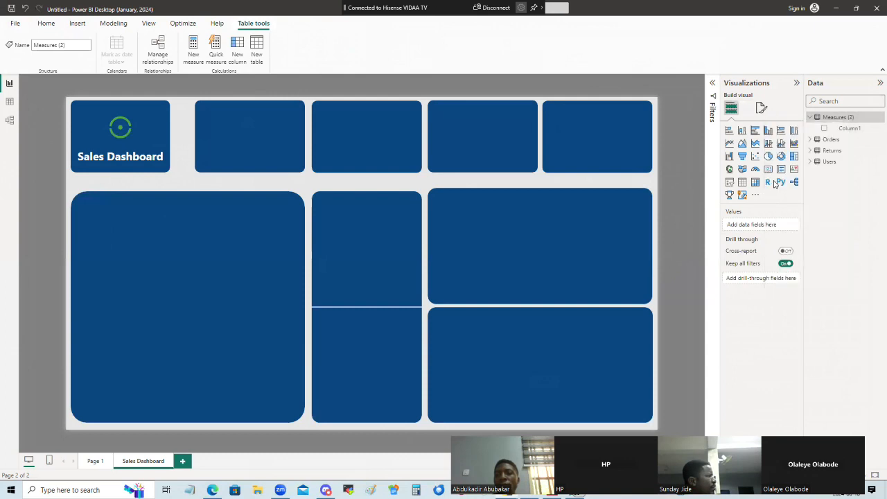
pyautogui.click(496, 263)
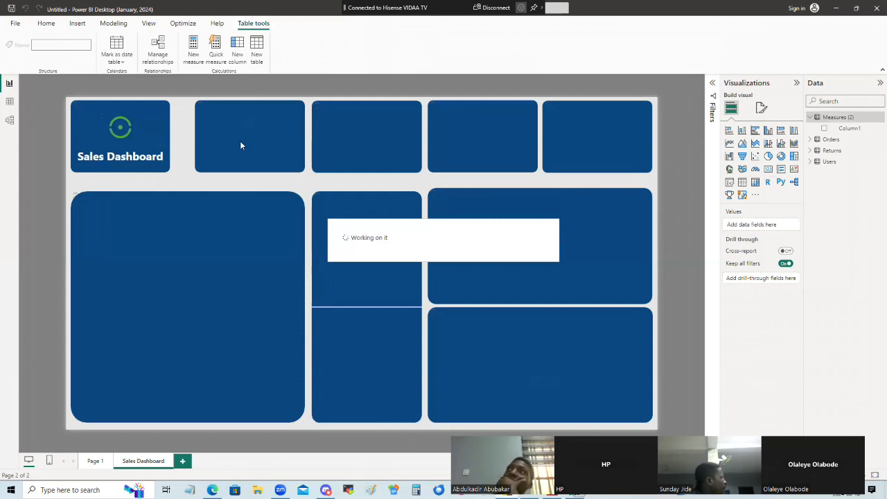
# - Enter a new blank table named Measures, load it and apply the pending changes
pyautogui.click(46, 24)
pyautogui.click(169, 58)
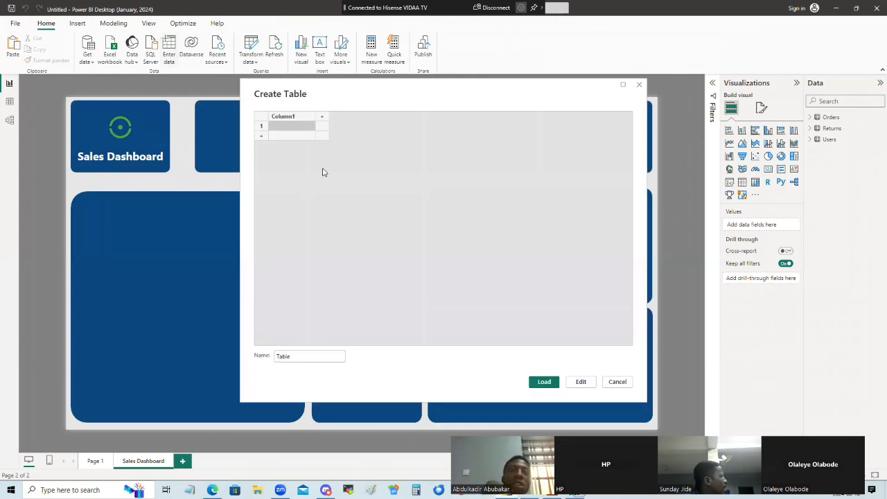
pyautogui.doubleClick(278, 359)
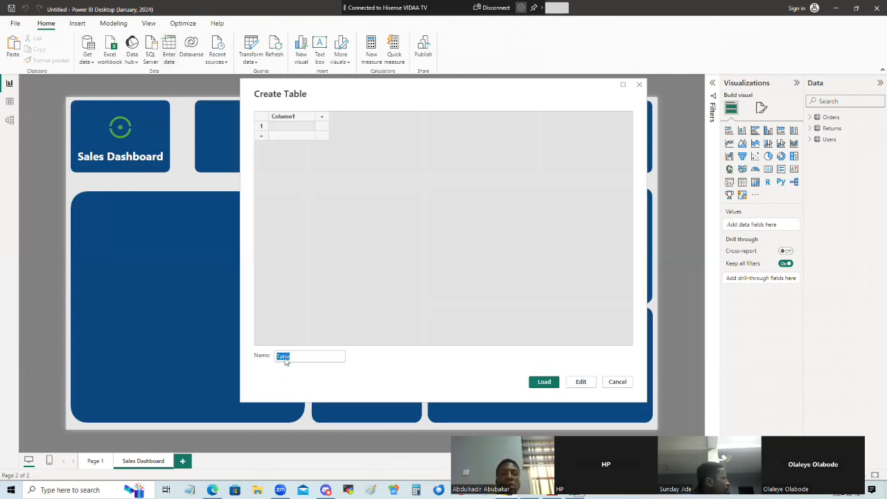
pyautogui.write('Measures')
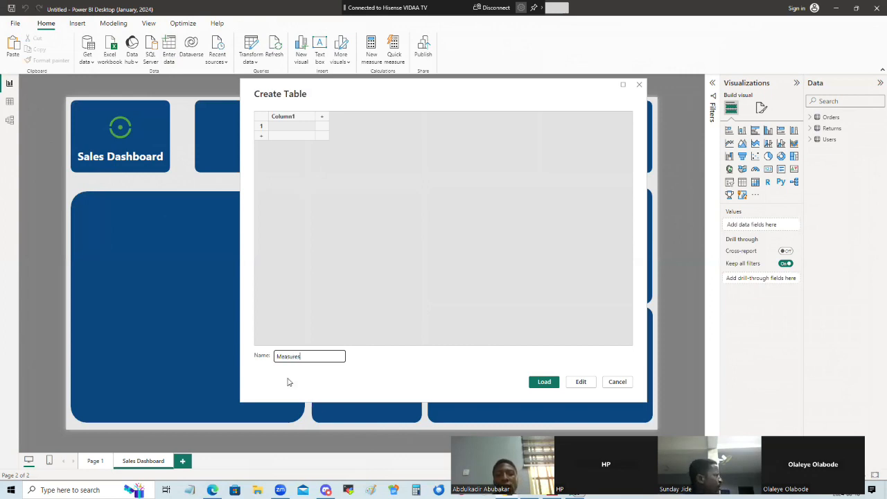
pyautogui.click(544, 382)
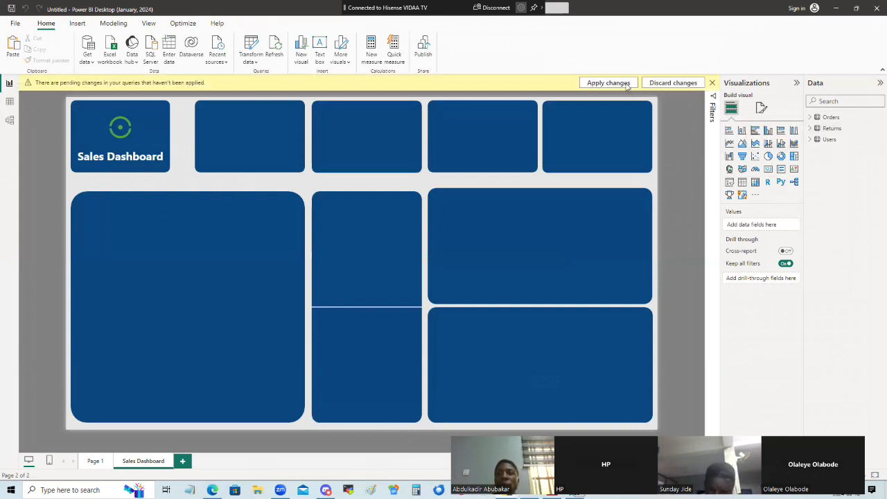
pyautogui.click(626, 84)
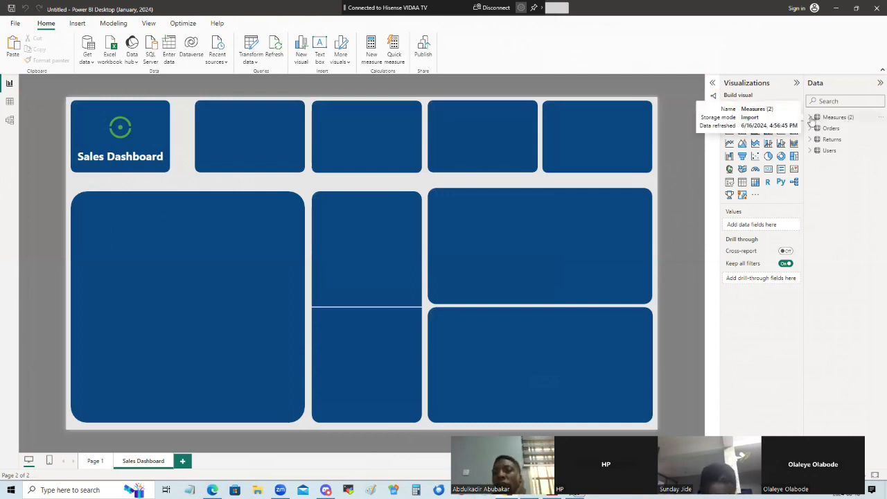
# - Rename the Measures (2) table as "All measures"
pyautogui.click(811, 120)
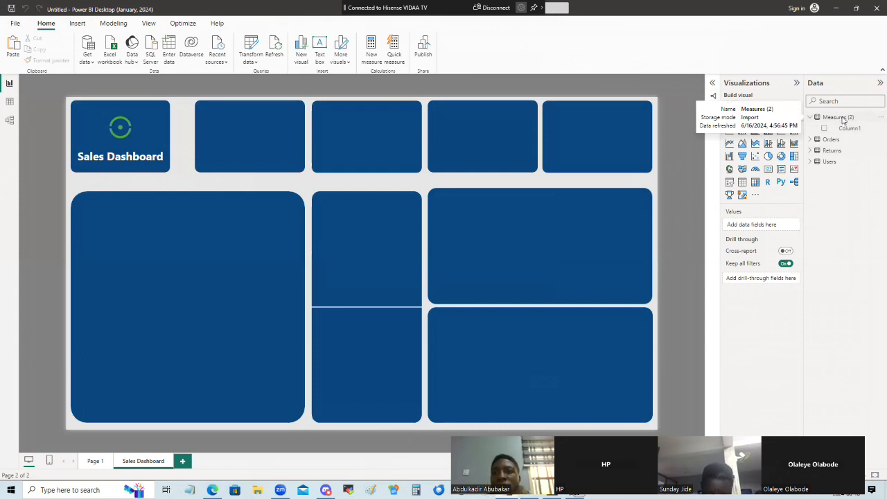
pyautogui.rightClick(843, 120)
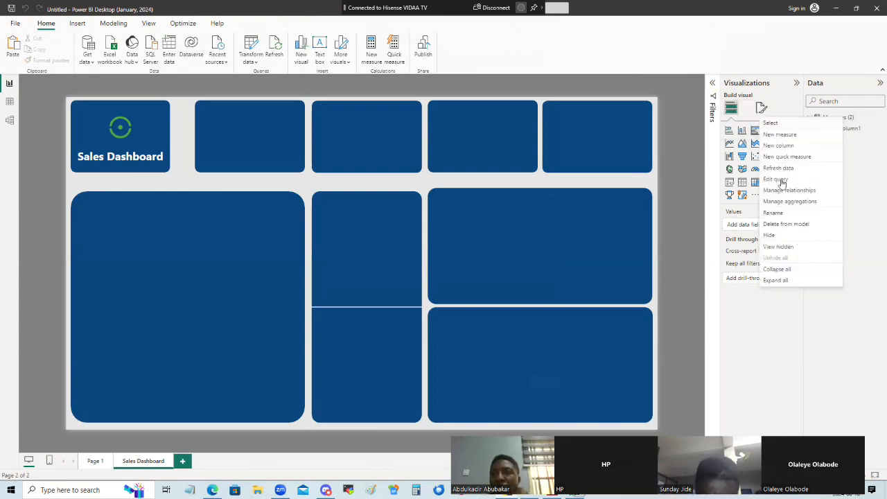
pyautogui.click(777, 213)
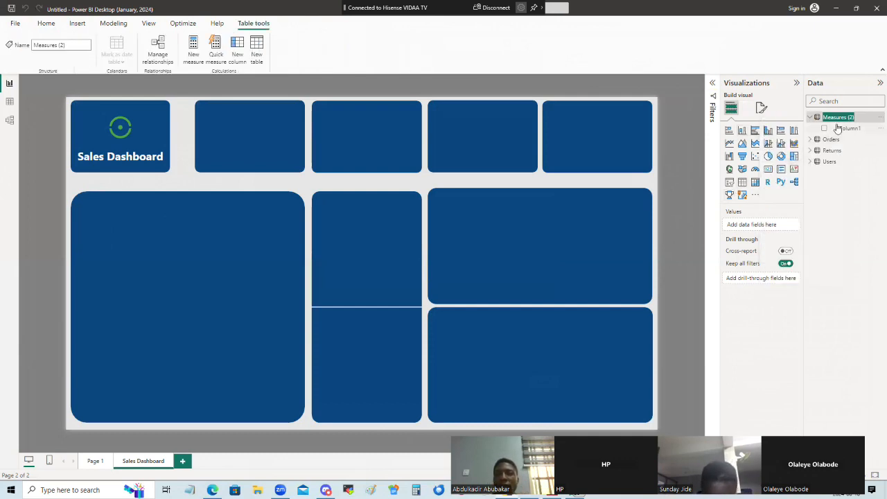
pyautogui.write('M')
pyautogui.press('BackSpace')
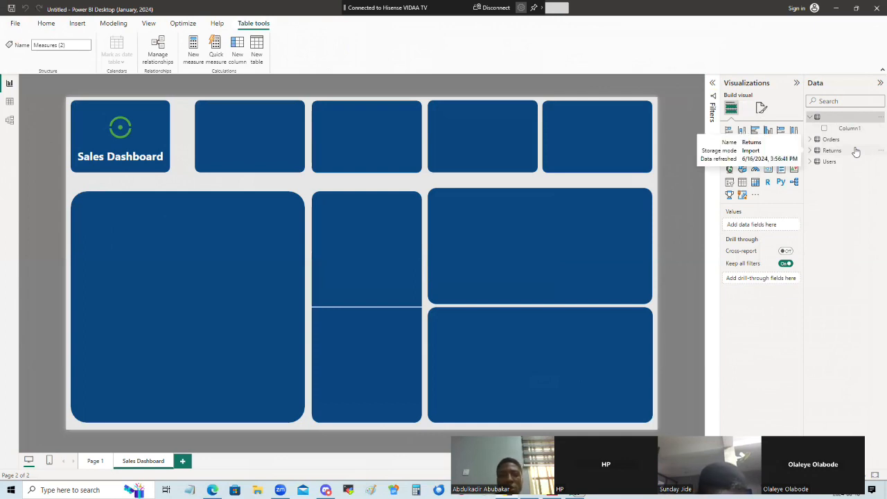
pyautogui.write('All measures')
pyautogui.press('Return')
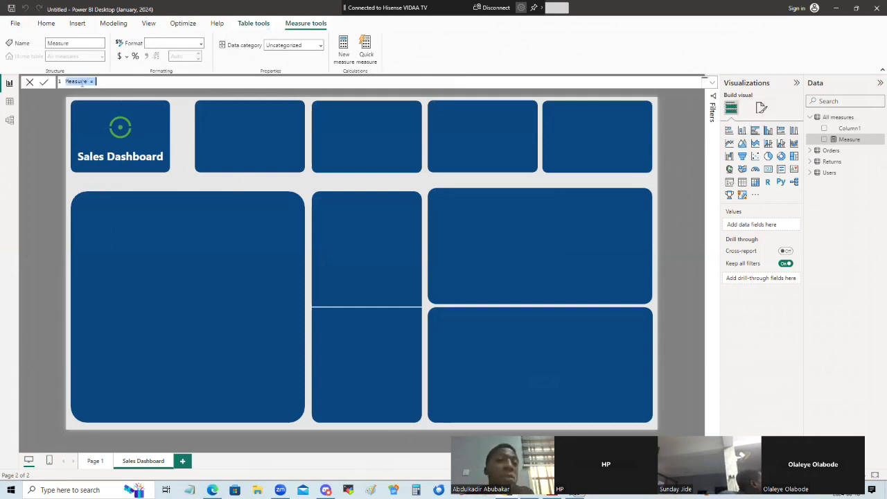
# - Replace the new measure's default name in its formula with "Sales Count"
pyautogui.doubleClick(79, 82)
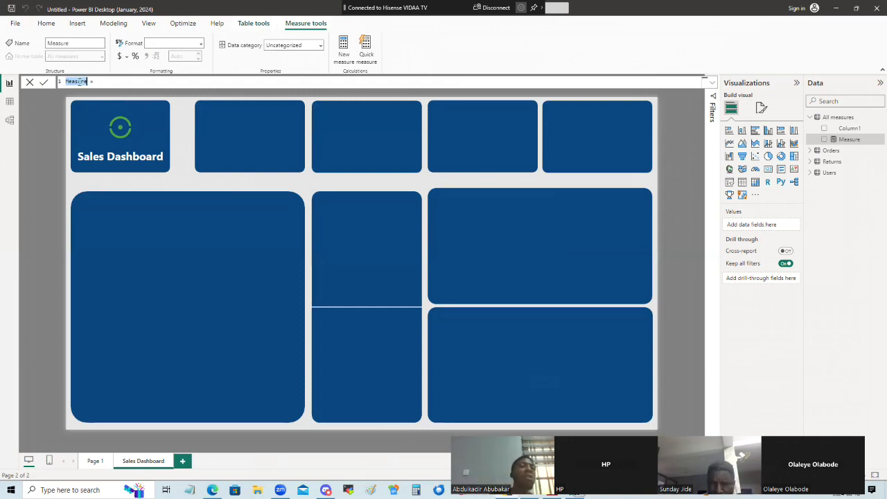
pyautogui.write('Total Sales')
pyautogui.press('BackSpace')
pyautogui.press('BackSpace')
pyautogui.press('BackSpace')
pyautogui.press('BackSpace')
pyautogui.press('BackSpace')
pyautogui.press('BackSpace')
pyautogui.press('BackSpace')
pyautogui.press('BackSpace')
pyautogui.press('BackSpace')
pyautogui.press('BackSpace')
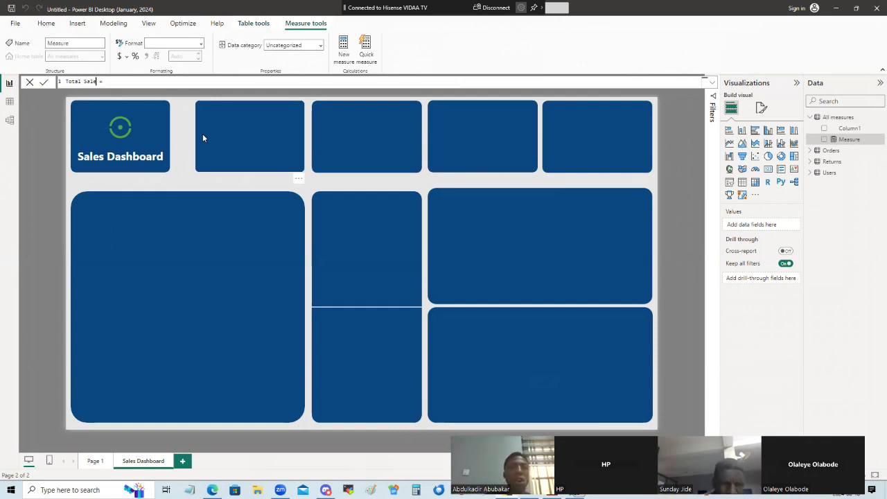
pyautogui.press('BackSpace')
pyautogui.write('Sales')
pyautogui.write(' Count')
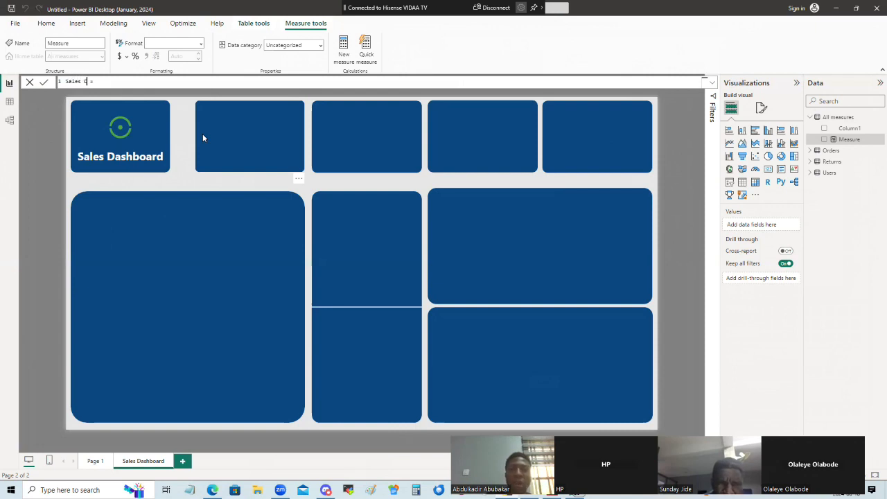
# - Discard the Sales Count formula and remove the unfinished measure from the All measures table
pyautogui.click(172, 82)
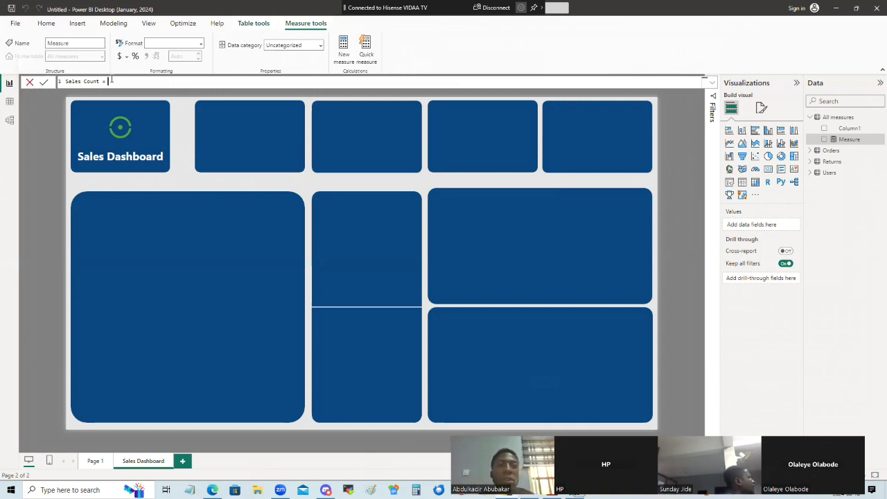
pyautogui.click(59, 82)
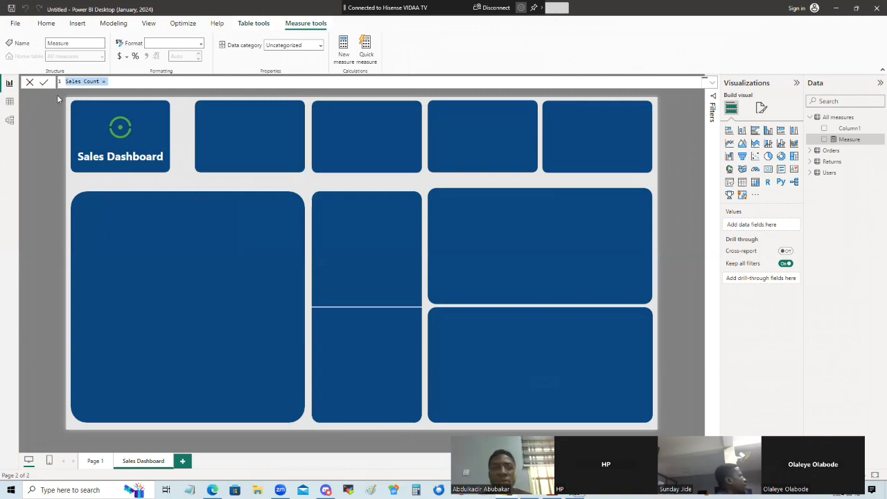
pyautogui.press('BackSpace')
pyautogui.click(28, 81)
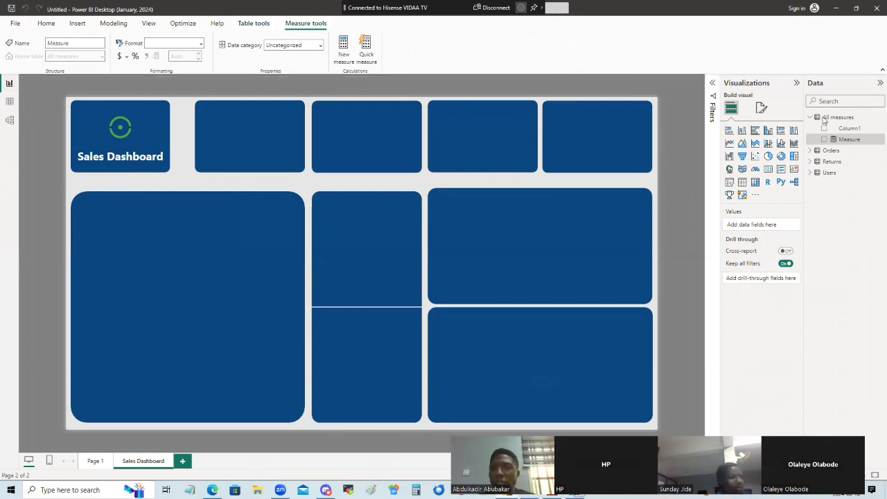
pyautogui.click(844, 140)
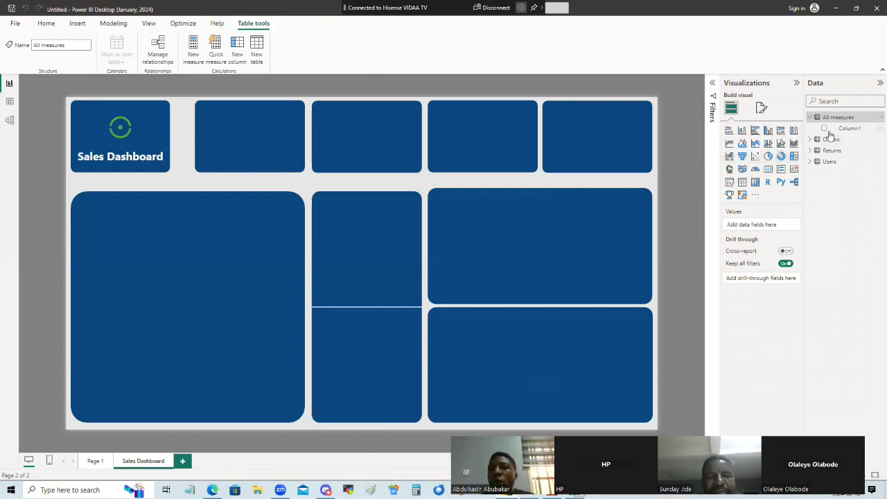
# - Create a measure in the All measures table with the formula Sales Count = COUNTROWS(Orders)
pyautogui.click(195, 47)
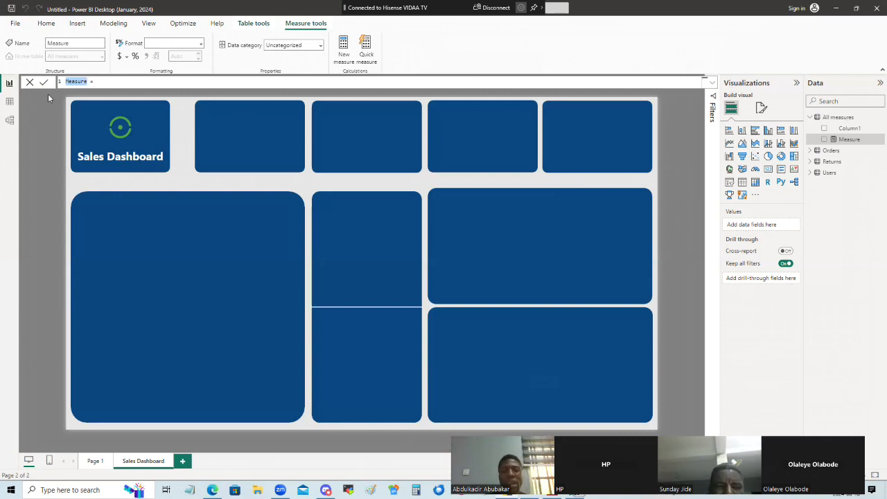
pyautogui.write('Sales Count')
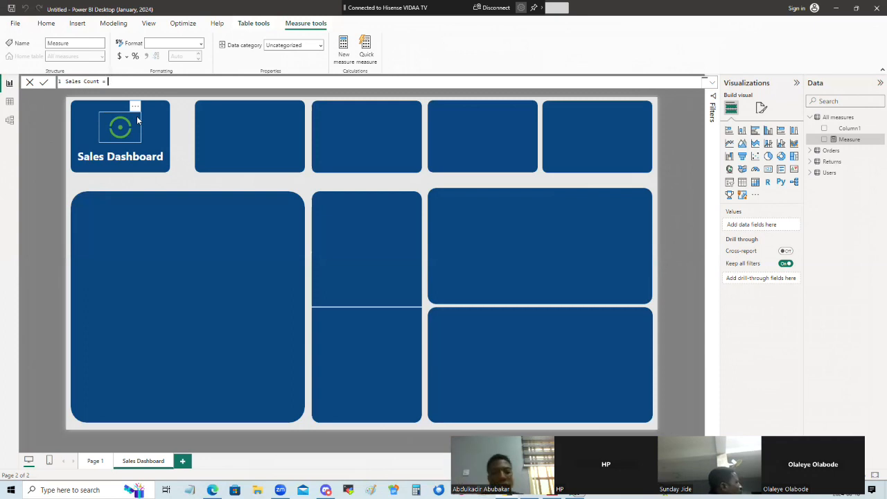
pyautogui.write('count')
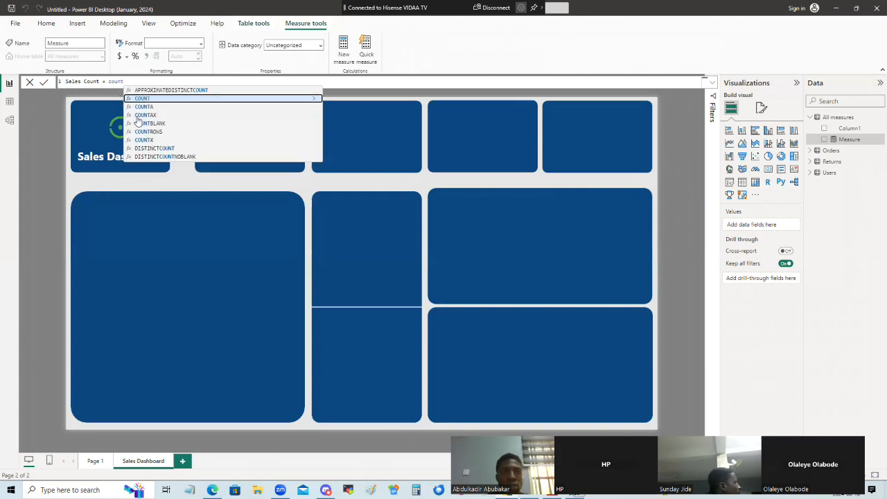
pyautogui.write('row')
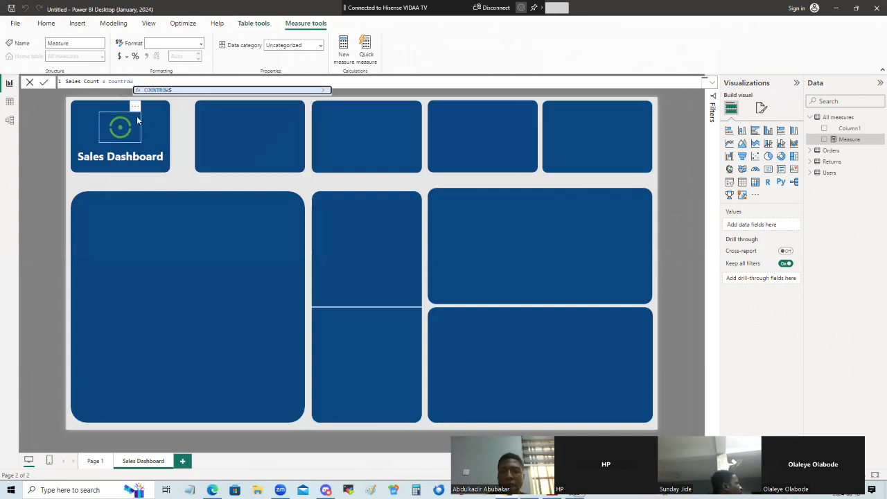
pyautogui.press('Tab')
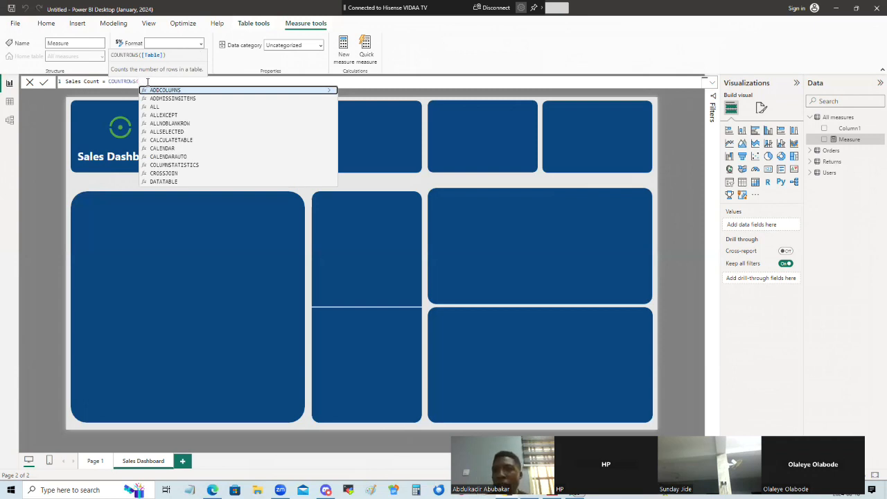
pyautogui.write('Orders')
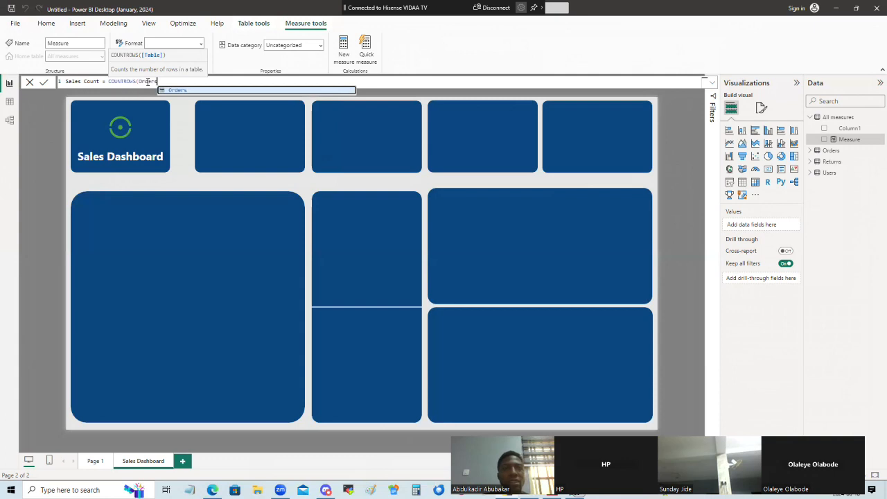
pyautogui.write(')')
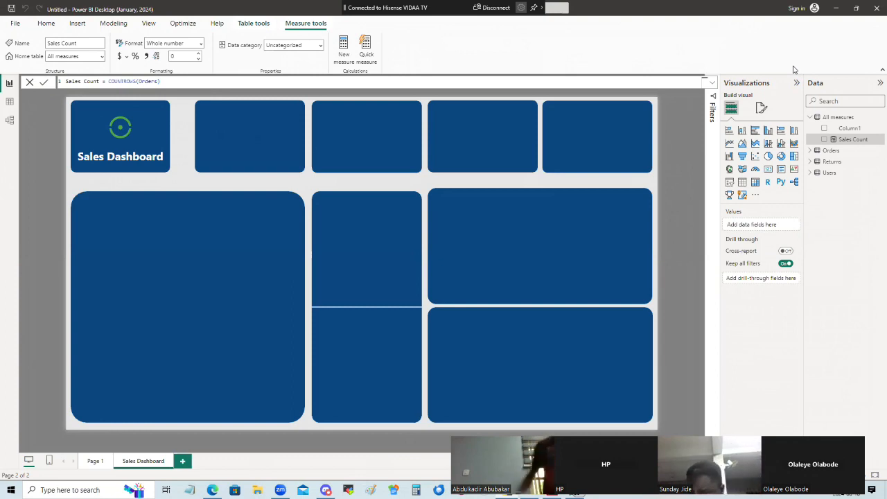
# - Inspect the All measures table and its Column1 in Table view, and return to the report page
pyautogui.click(10, 102)
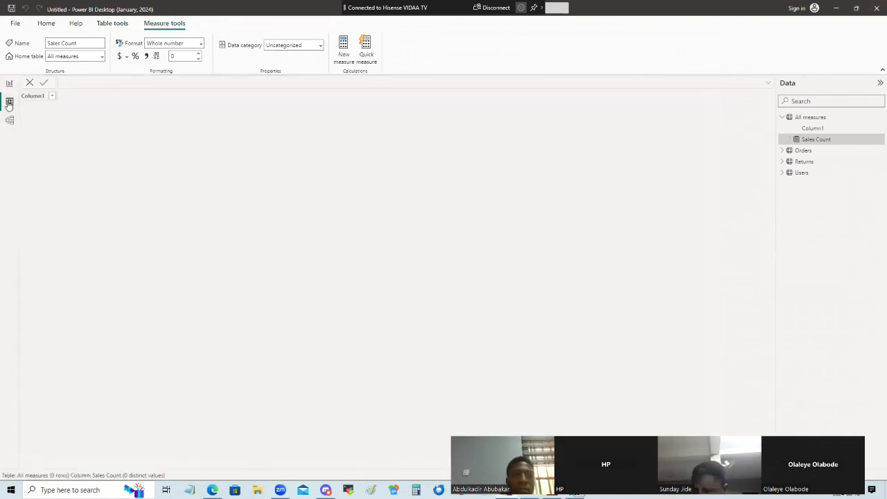
pyautogui.click(53, 97)
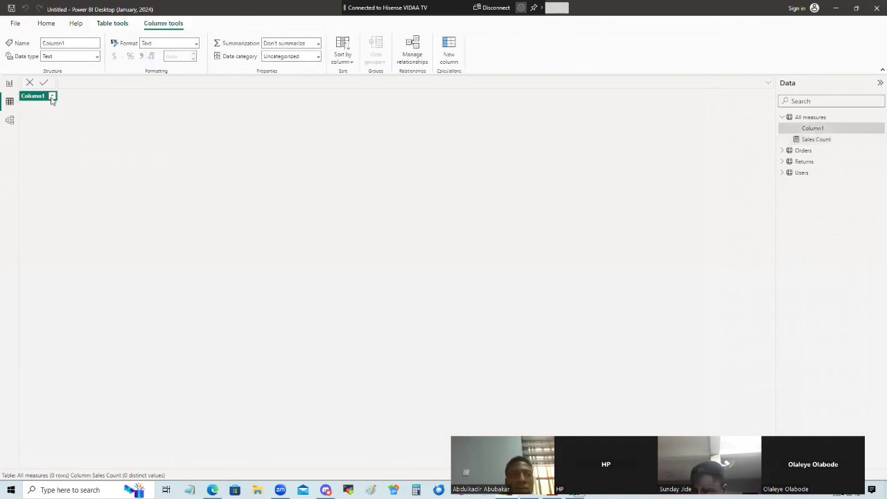
pyautogui.click(382, 158)
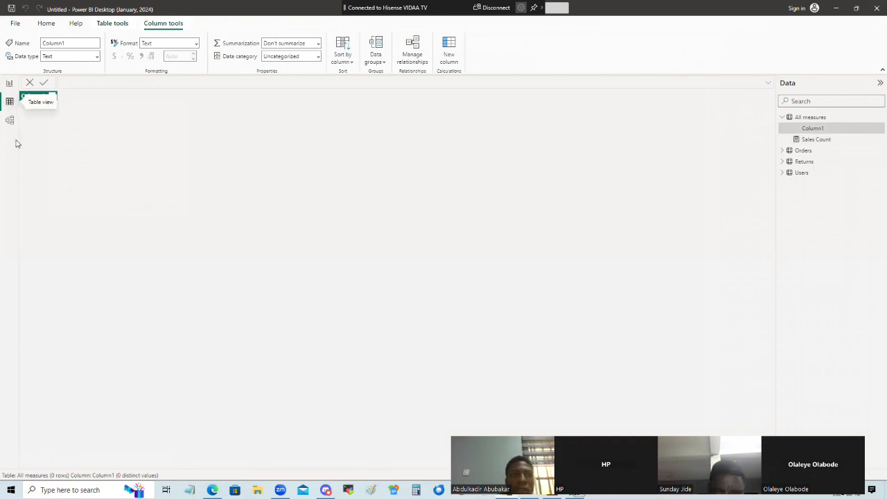
pyautogui.click(9, 83)
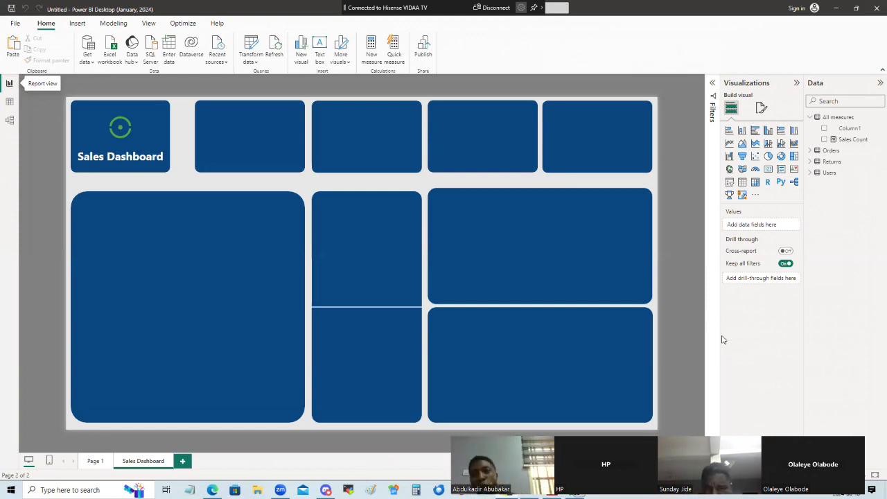
# - Try to place the Customer Name field from Orders on the report page, and delete the table visual made from it
pyautogui.click(812, 151)
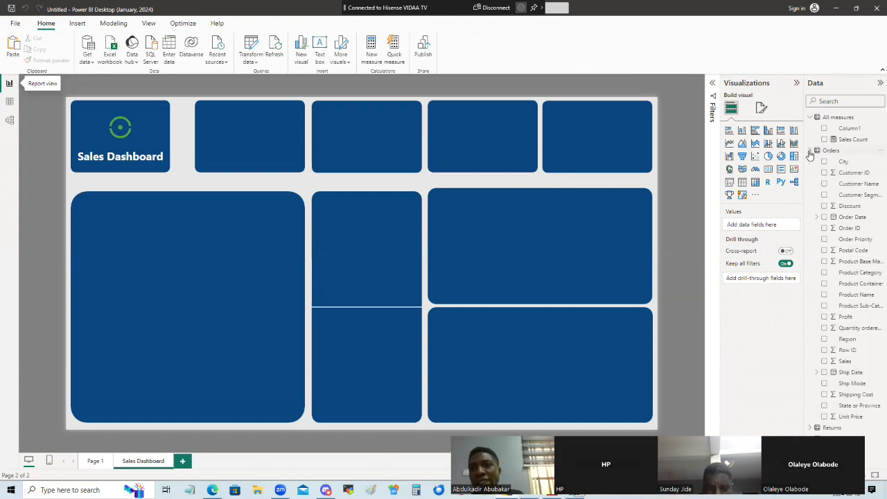
pyautogui.moveTo(857, 187); pyautogui.dragTo(450, 218)
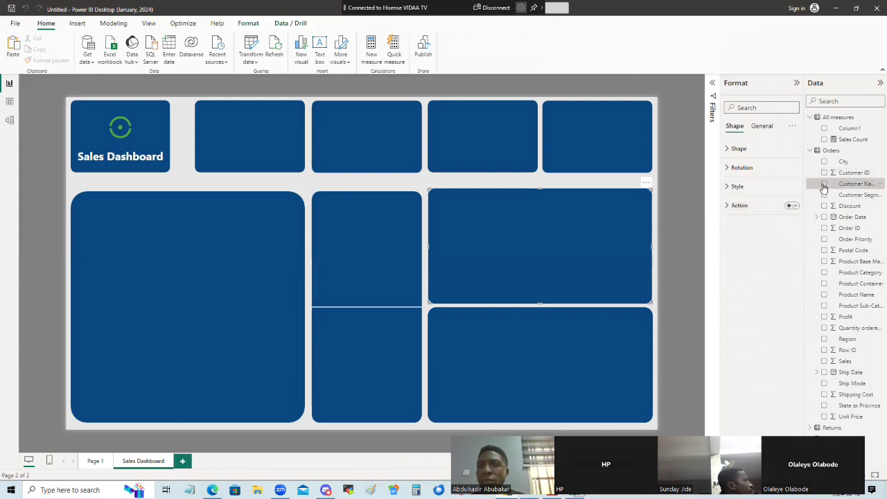
pyautogui.click(878, 83)
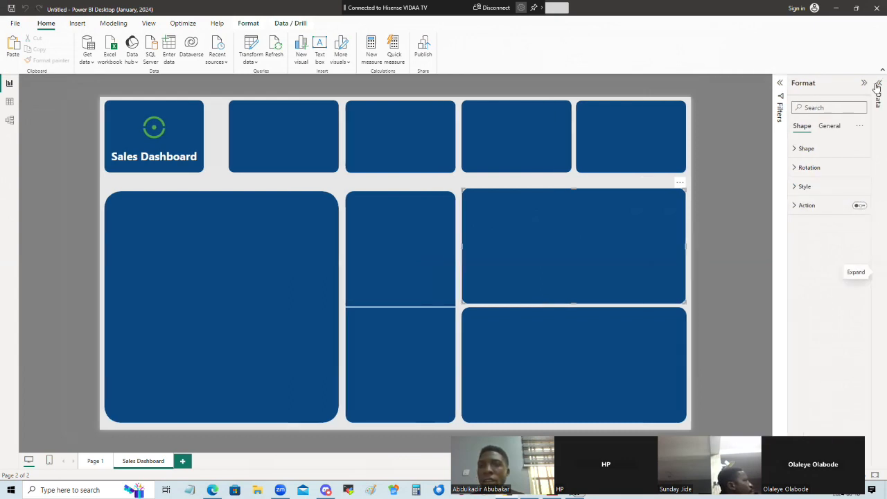
pyautogui.click(877, 86)
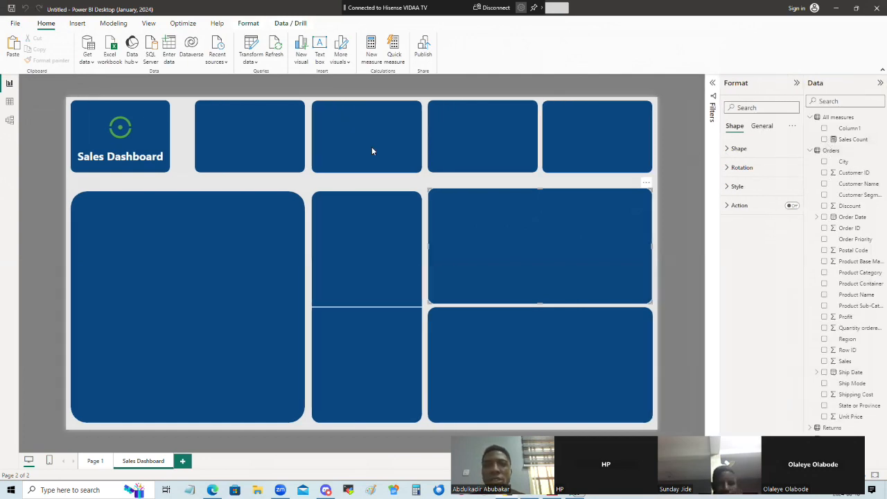
pyautogui.click(357, 183)
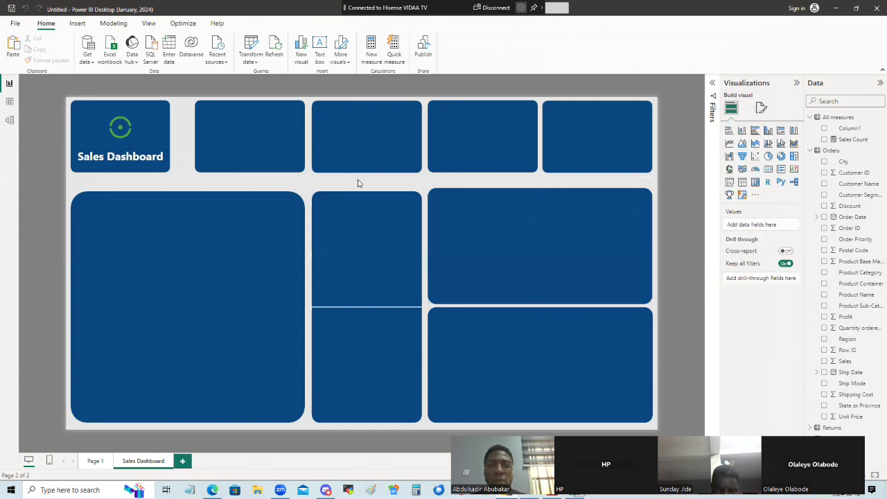
pyautogui.click(532, 257)
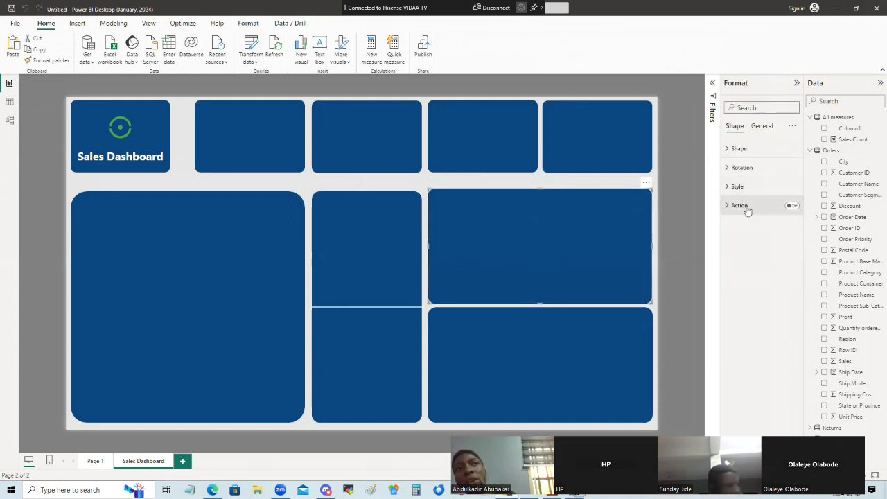
pyautogui.click(502, 183)
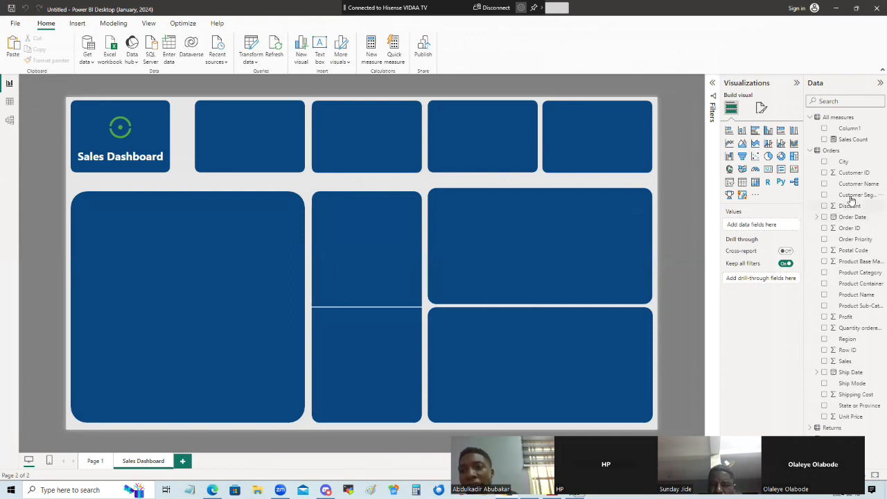
pyautogui.moveTo(851, 185); pyautogui.dragTo(470, 231)
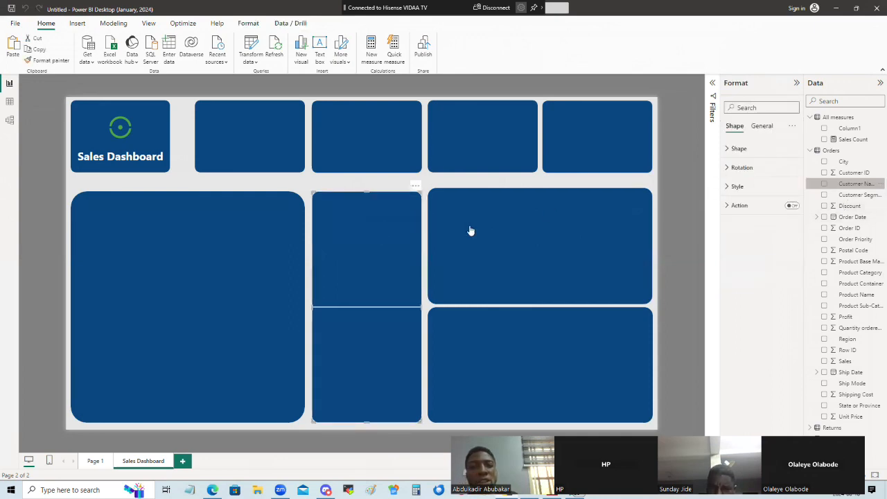
pyautogui.click(427, 183)
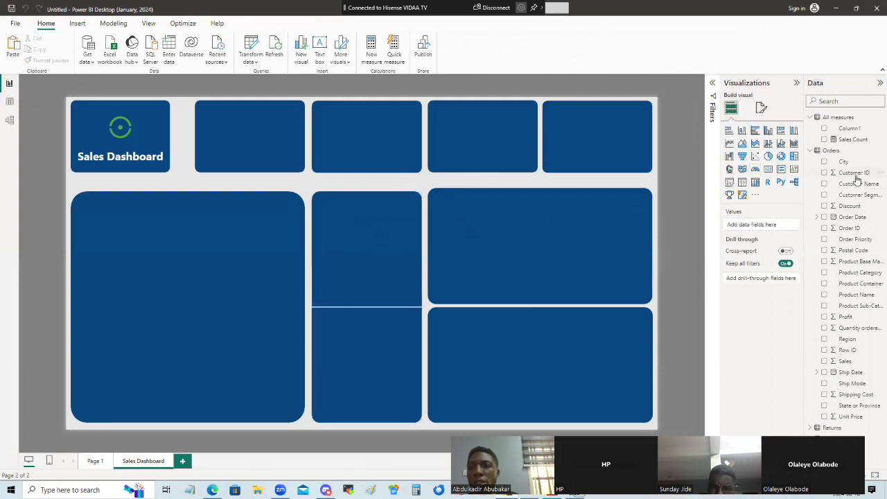
pyautogui.moveTo(856, 184); pyautogui.dragTo(385, 185)
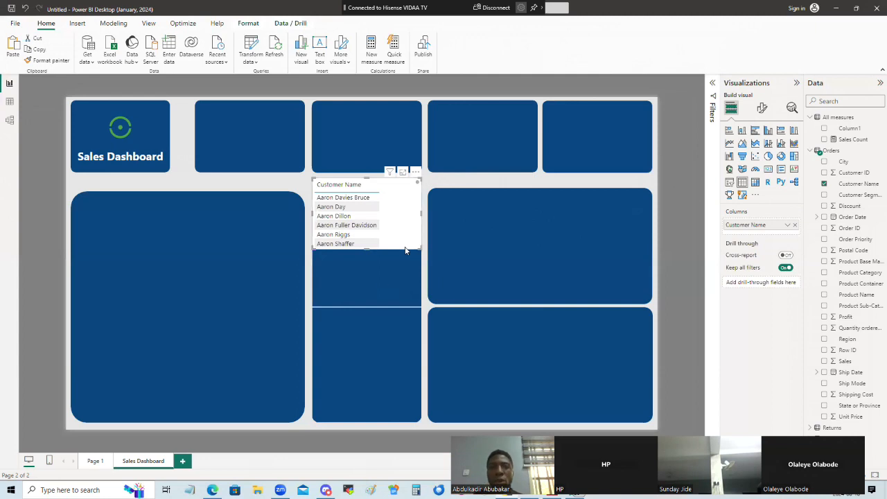
pyautogui.press('Delete')
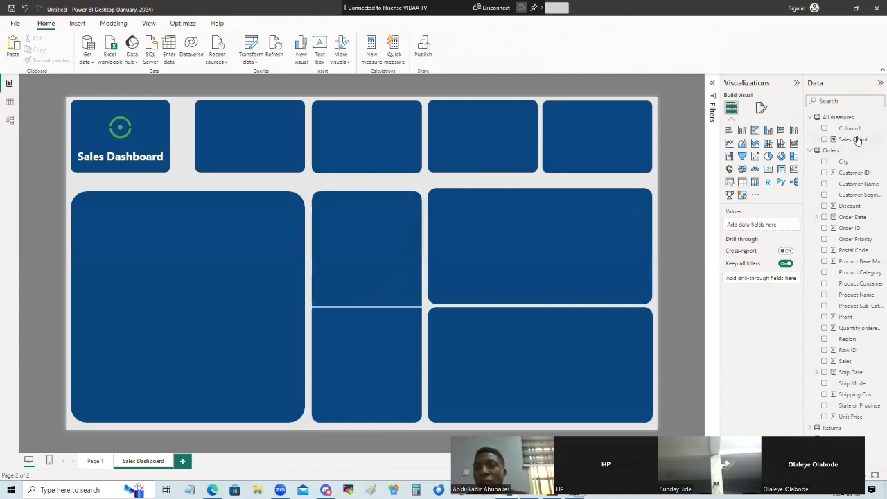
# - Try out a Sales Count visual as a card over the first blank tile beside the title, and delete it
pyautogui.moveTo(858, 141); pyautogui.dragTo(404, 185)
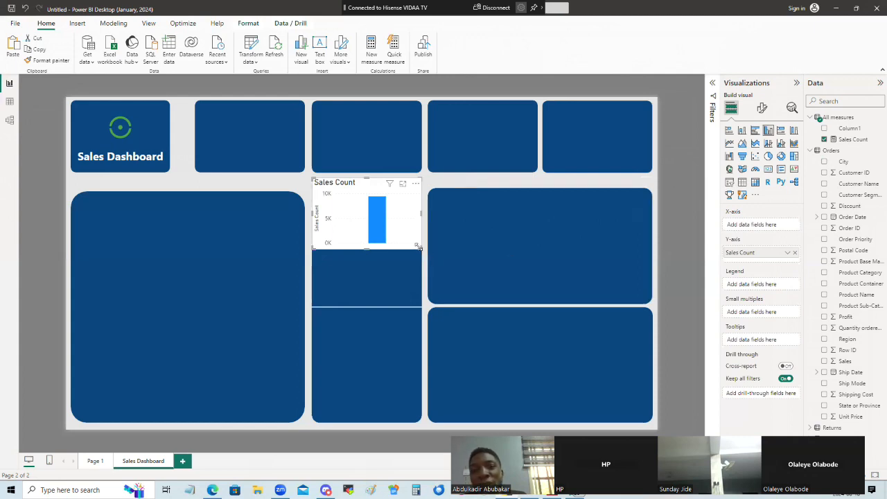
pyautogui.moveTo(424, 255); pyautogui.dragTo(575, 389)
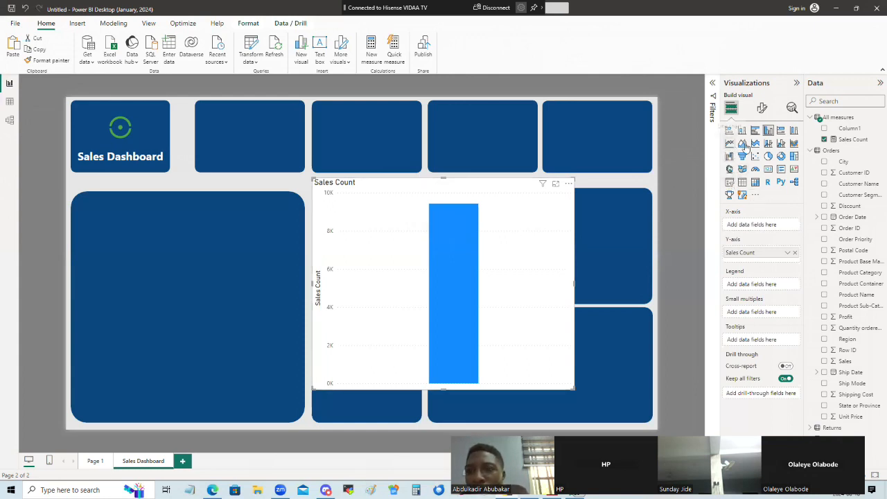
pyautogui.click(769, 172)
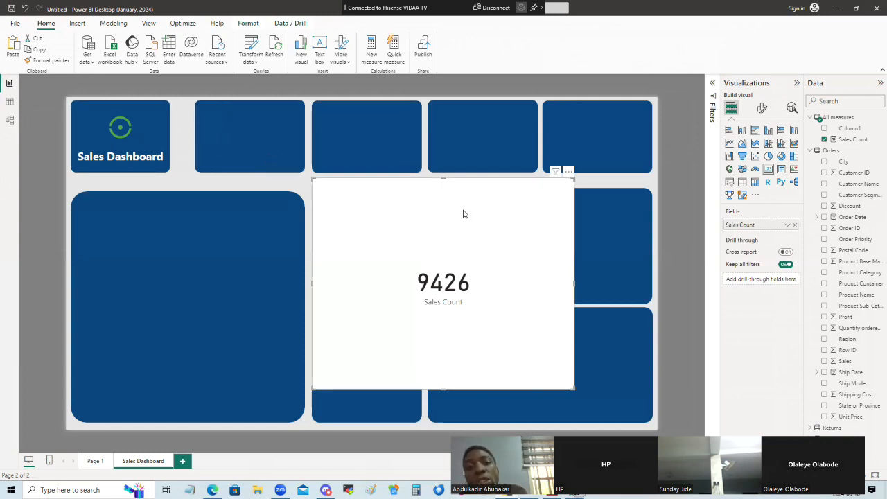
pyautogui.moveTo(570, 389); pyautogui.dragTo(398, 254)
pyautogui.moveTo(382, 216); pyautogui.dragTo(273, 142)
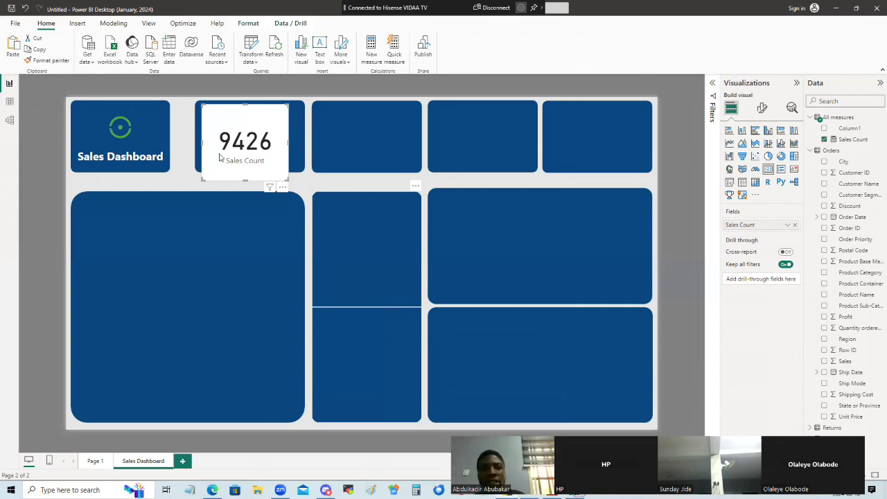
pyautogui.press('Delete')
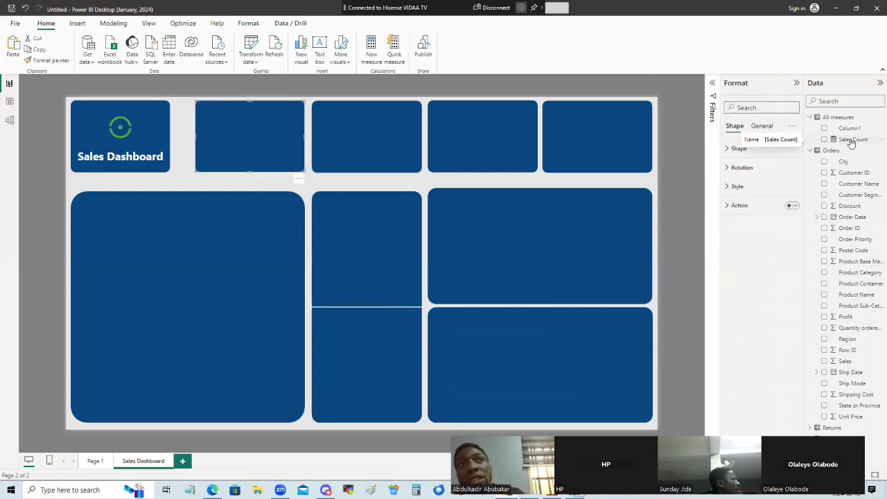
# - Place Sales Count between the tile rows as a column chart, convert it to a card, and delete it
pyautogui.moveTo(851, 141); pyautogui.dragTo(366, 186)
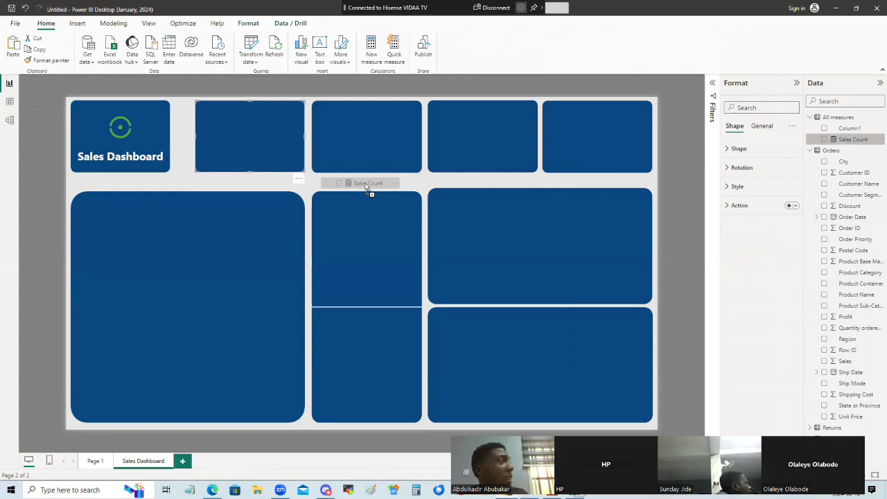
pyautogui.moveTo(366, 185); pyautogui.dragTo(368, 184)
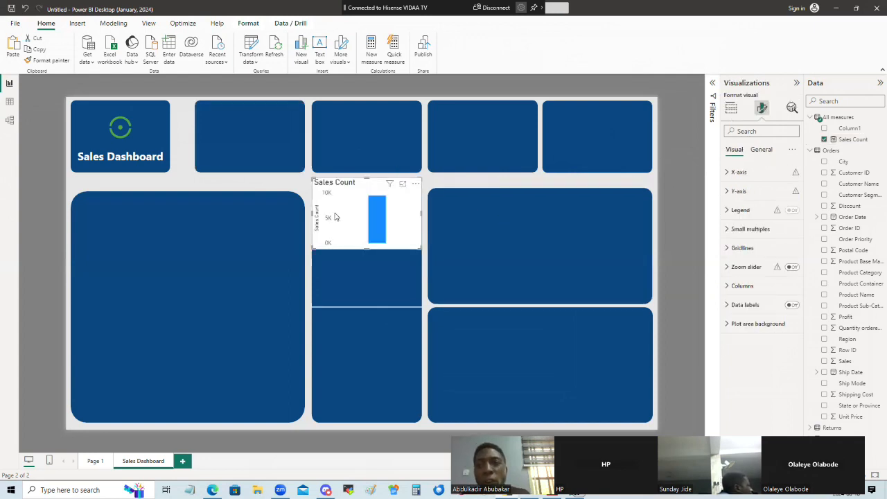
pyautogui.click(730, 110)
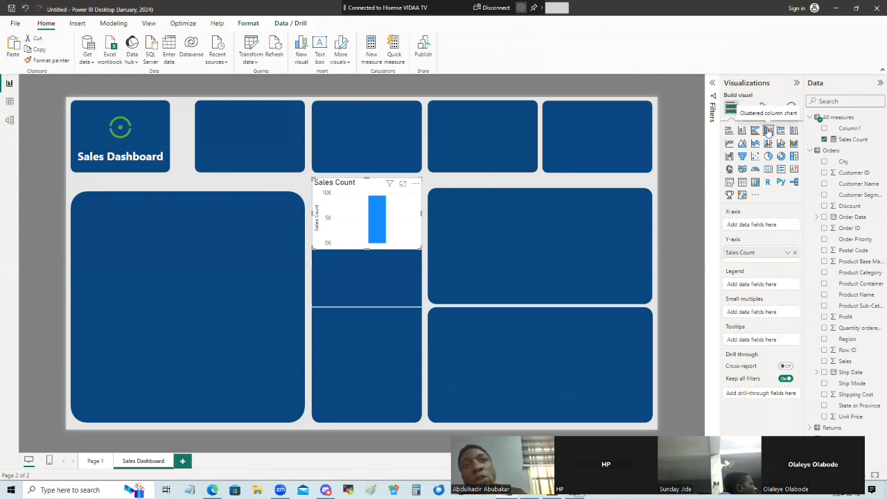
pyautogui.click(768, 170)
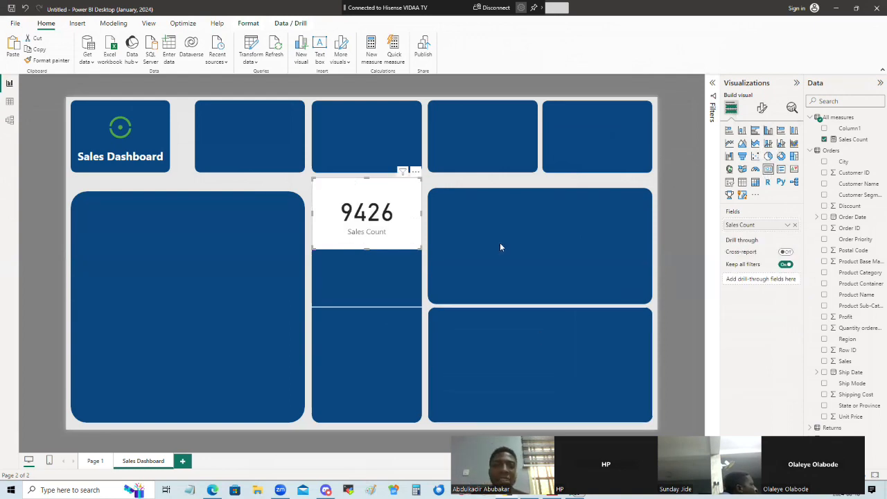
pyautogui.press('Delete')
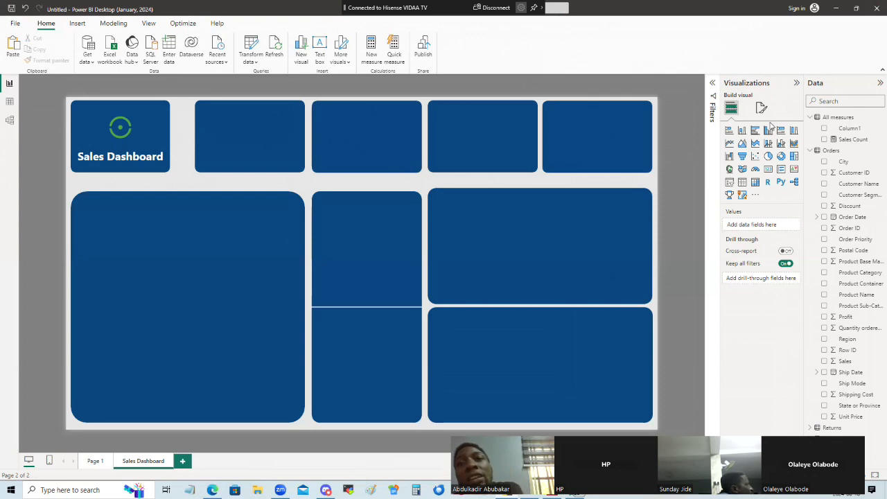
# - Insert an empty card visual on the report page and add the Sales Count measure to it
pyautogui.click(847, 361)
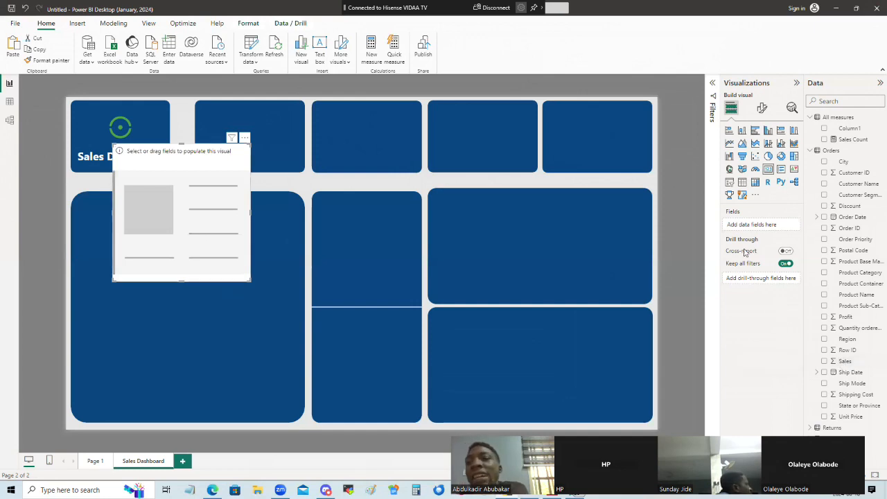
pyautogui.moveTo(849, 143); pyautogui.dragTo(146, 201)
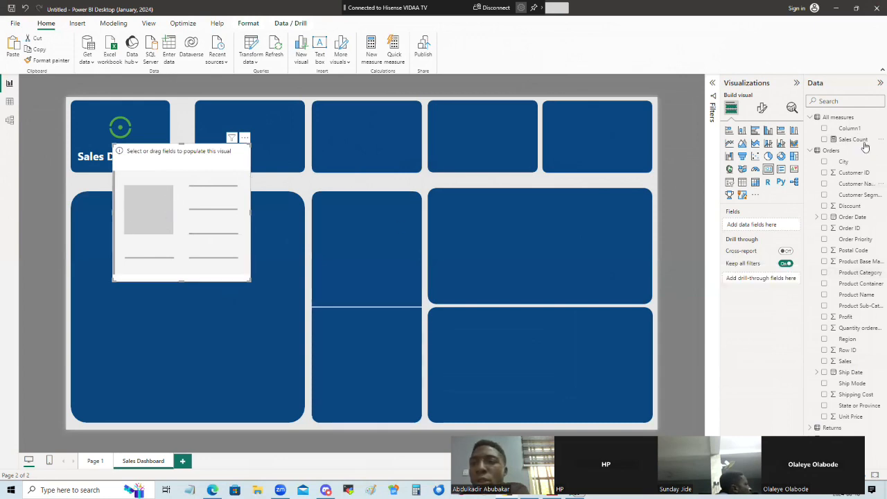
pyautogui.moveTo(860, 142); pyautogui.dragTo(184, 199)
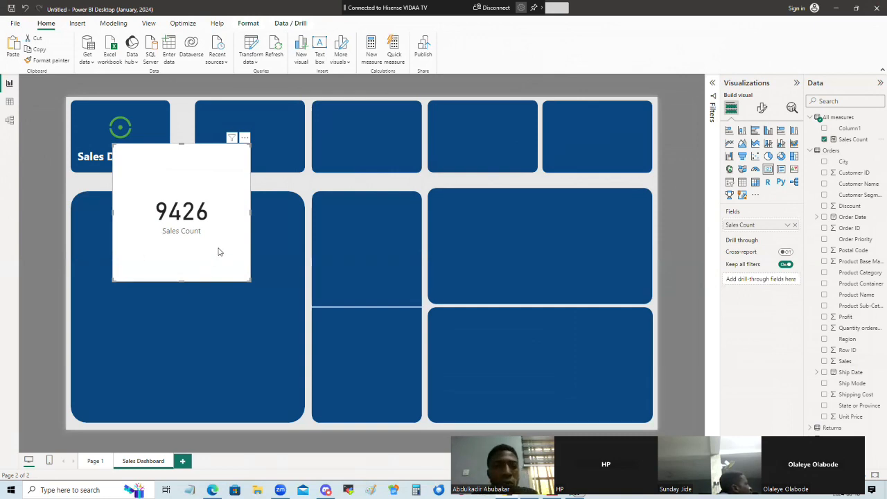
# - Move the Sales Count card so its left edge lines up with the first blank tile beside the Sales Dashboard title
pyautogui.moveTo(175, 173); pyautogui.dragTo(254, 168)
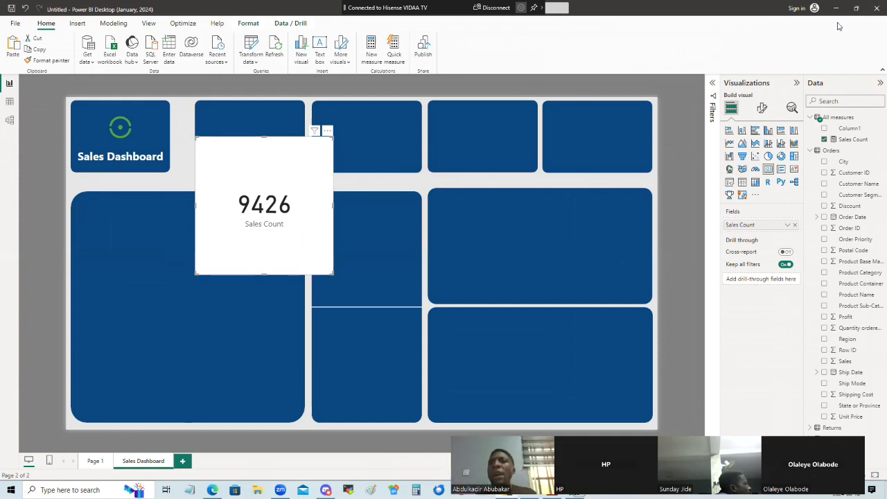
# - Examine the build, format and analytics options for the Sales Count card, and the formatting options for the report page
pyautogui.click(763, 109)
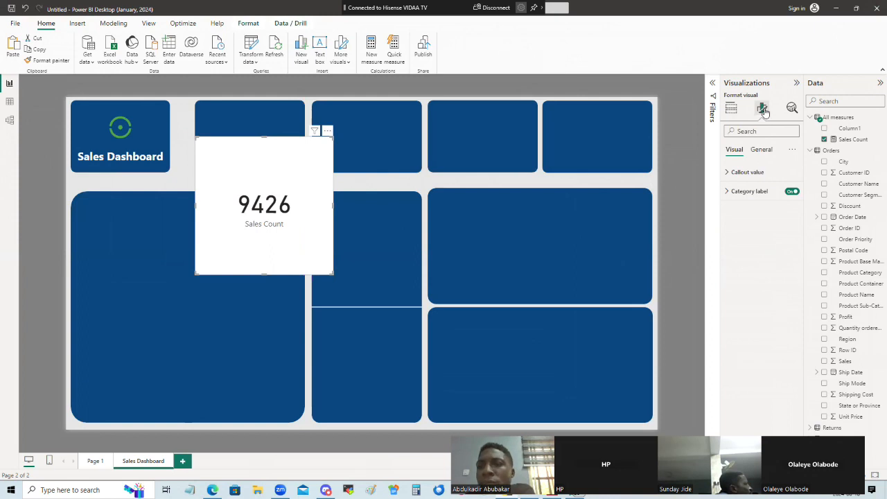
pyautogui.click(792, 109)
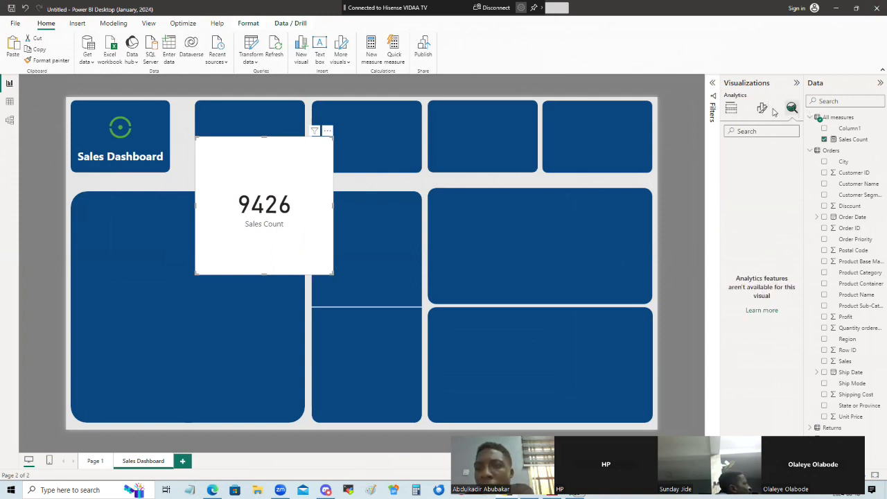
pyautogui.click(763, 109)
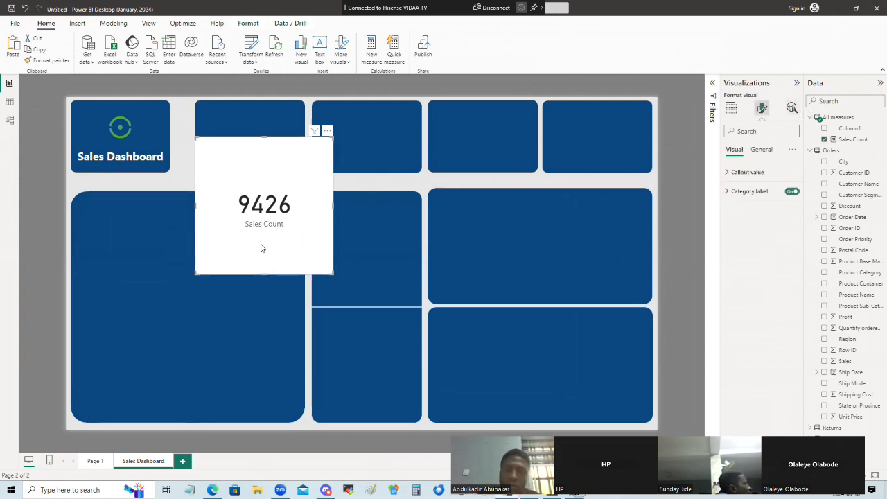
pyautogui.click(730, 109)
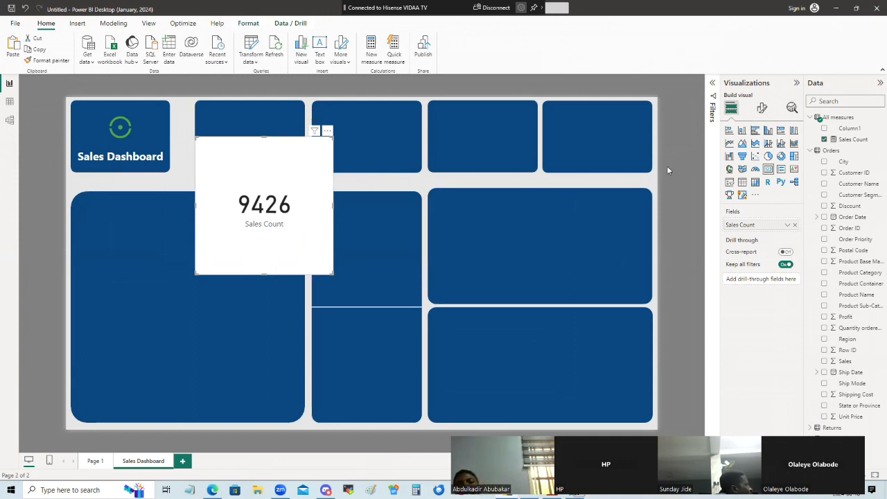
pyautogui.click(630, 182)
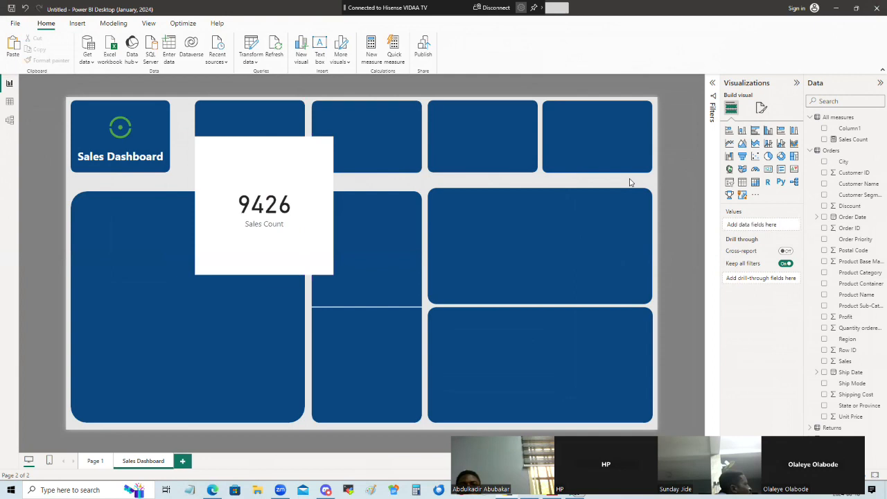
pyautogui.click(760, 109)
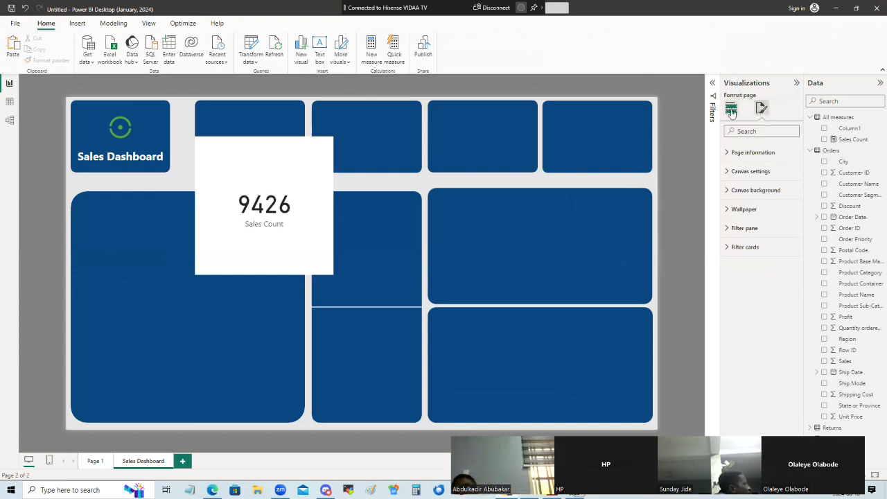
pyautogui.click(732, 111)
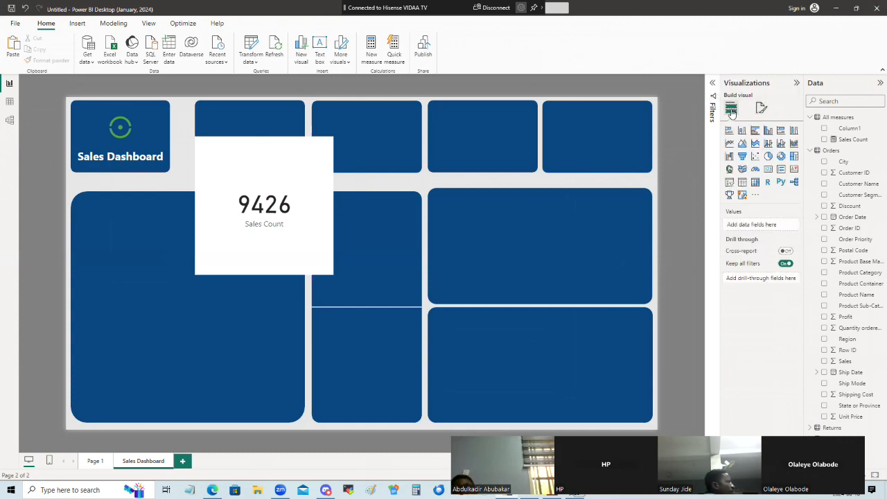
pyautogui.click(293, 183)
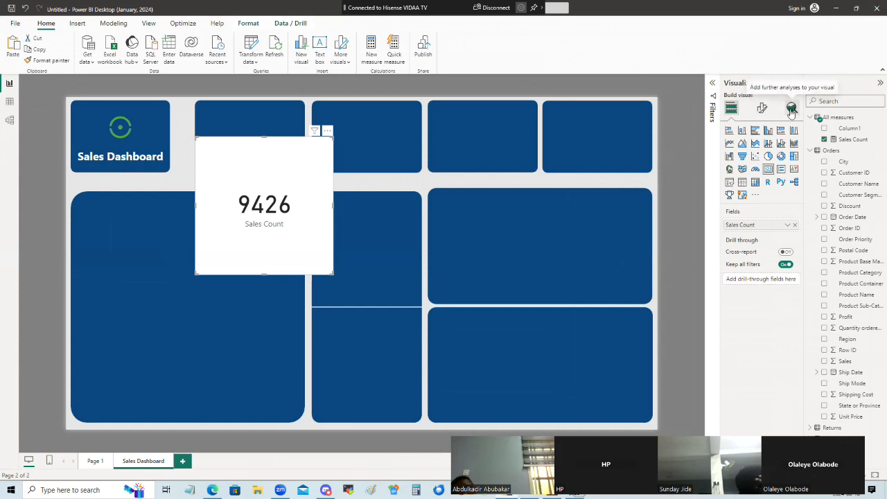
# - Set the callout value color of the Sales Count card to white
pyautogui.click(763, 109)
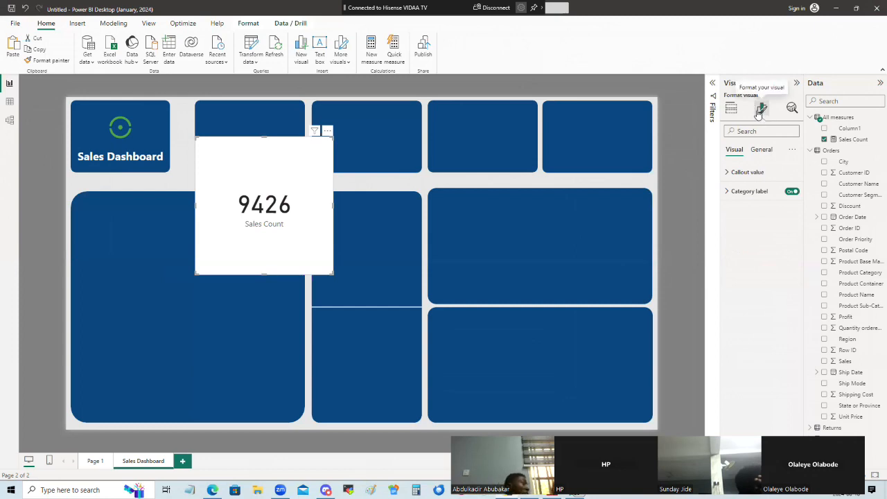
pyautogui.click(739, 131)
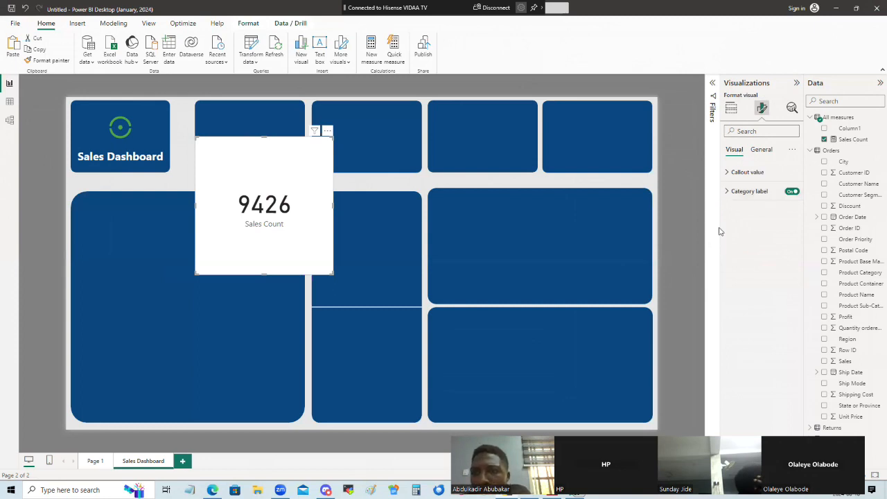
pyautogui.click(727, 175)
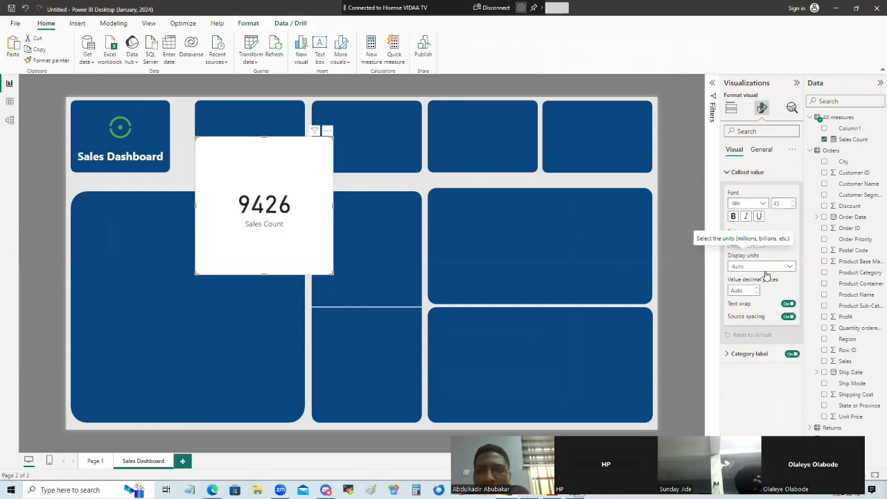
pyautogui.click(747, 244)
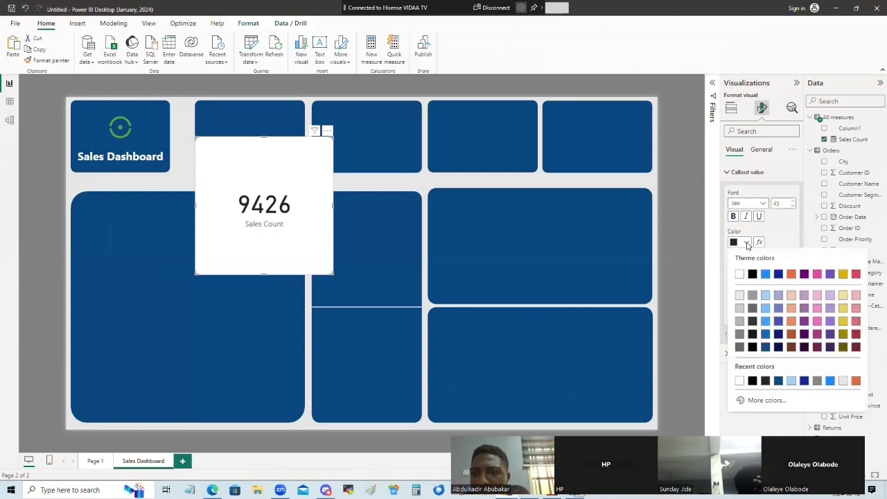
pyautogui.click(741, 275)
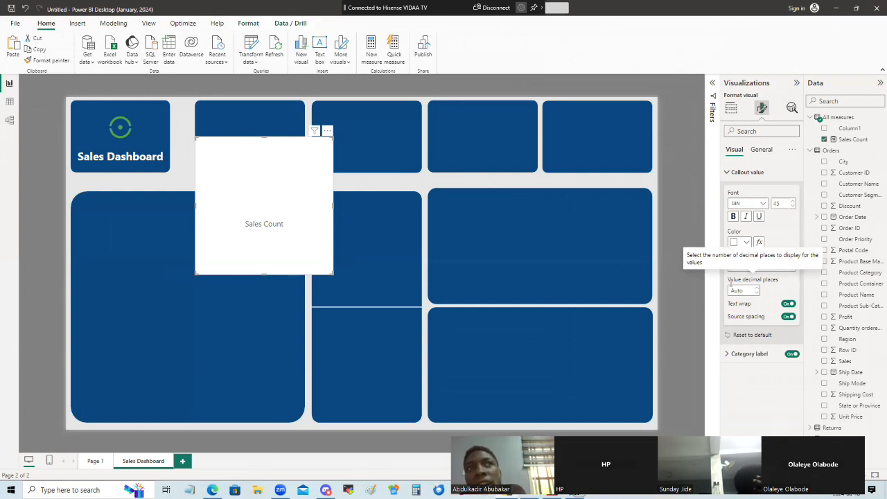
pyautogui.click(728, 174)
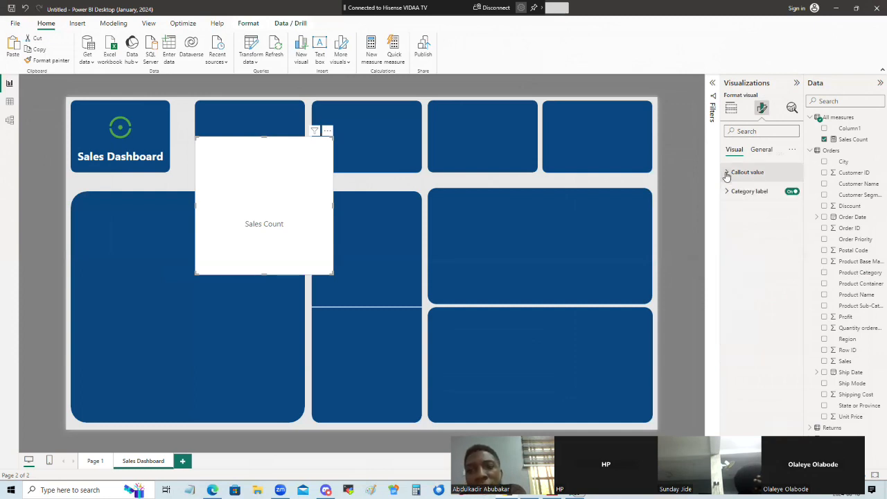
# - Set the background transparency of the Sales Count card to 100%
pyautogui.click(764, 152)
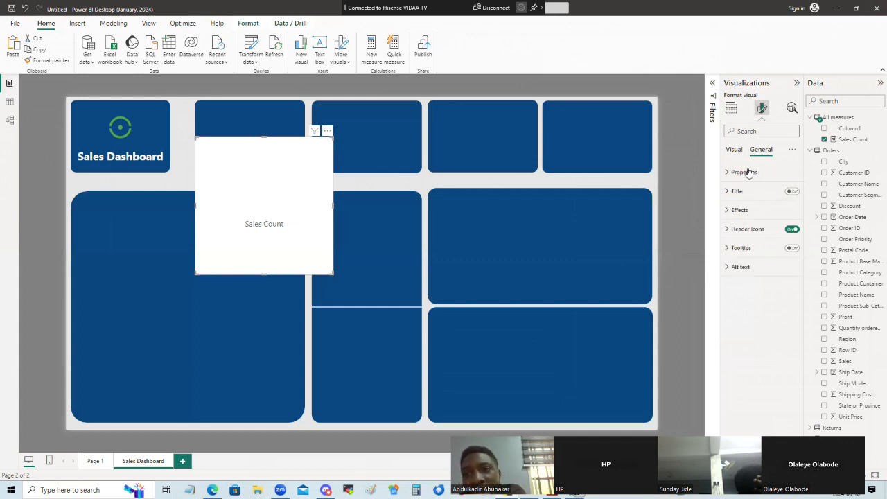
pyautogui.click(734, 150)
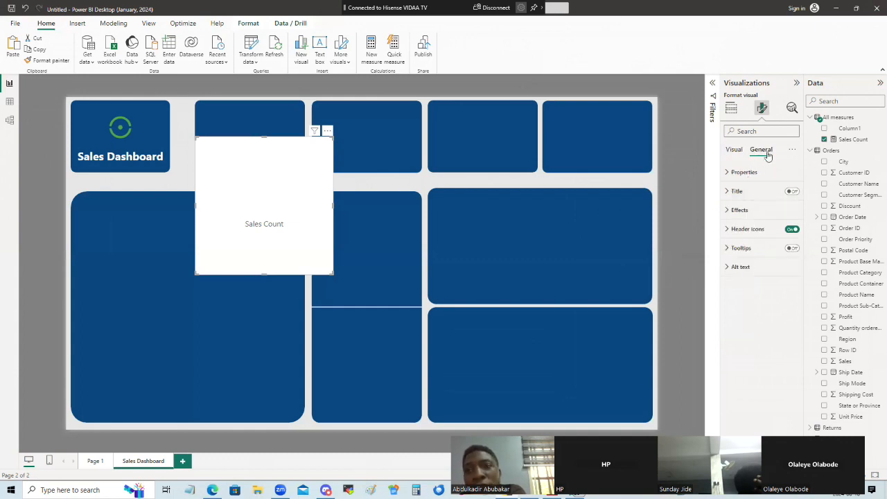
pyautogui.click(770, 152)
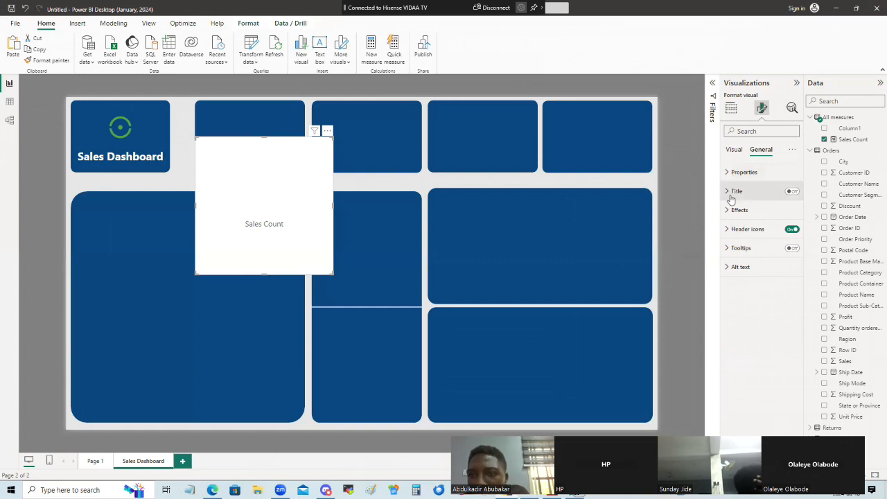
pyautogui.click(727, 175)
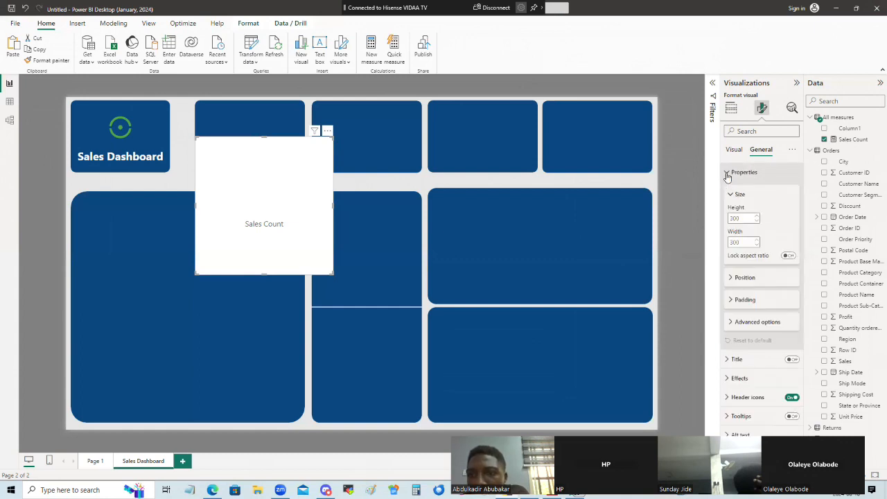
pyautogui.click(727, 174)
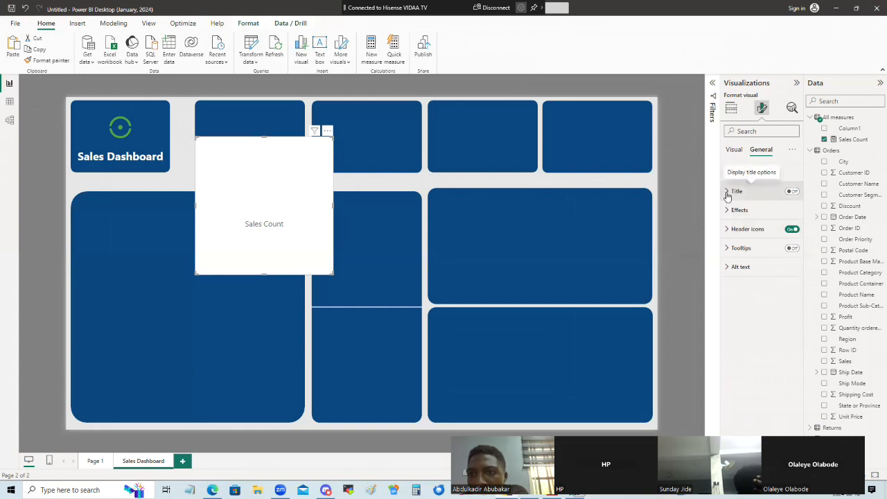
pyautogui.click(727, 192)
pyautogui.click(727, 192)
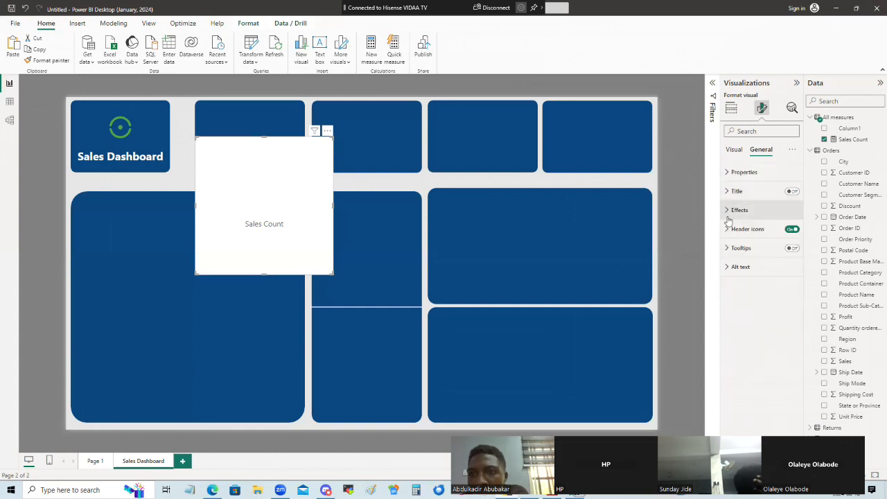
pyautogui.click(728, 211)
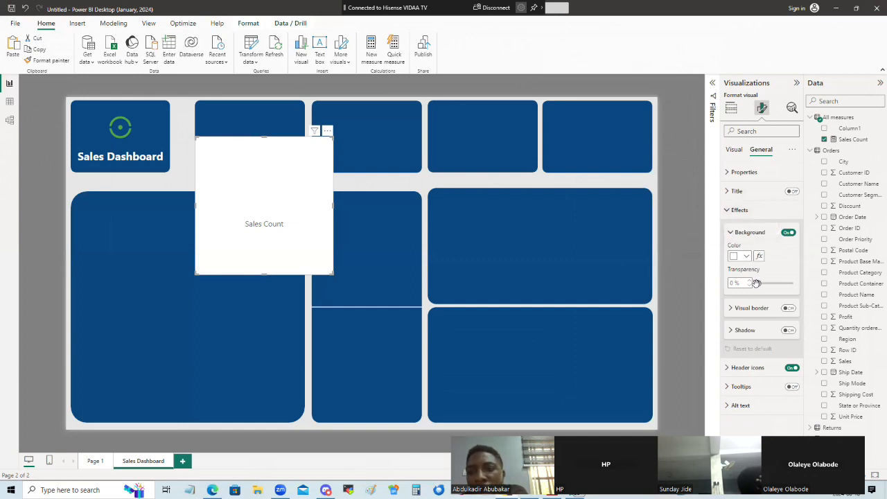
pyautogui.moveTo(759, 284); pyautogui.dragTo(797, 285)
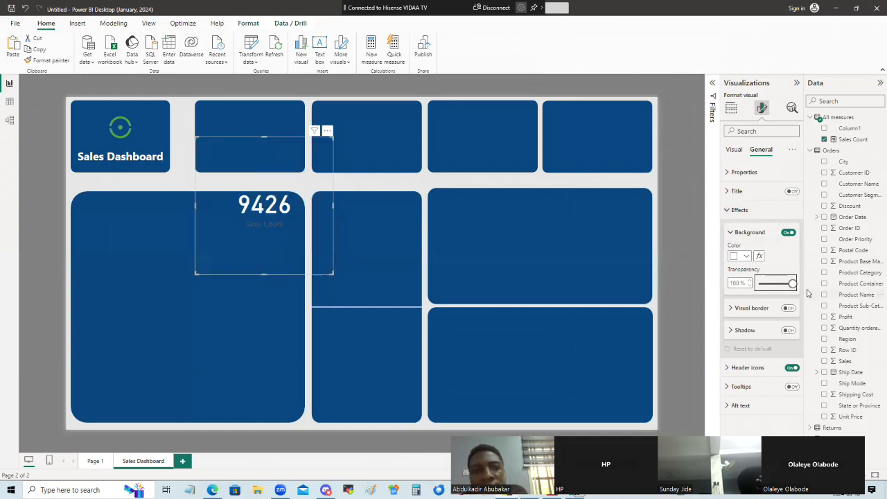
# - Move the Sales Count card onto the first blank tile beside the Sales Dashboard title and resize it to fit
pyautogui.moveTo(296, 240); pyautogui.dragTo(294, 158)
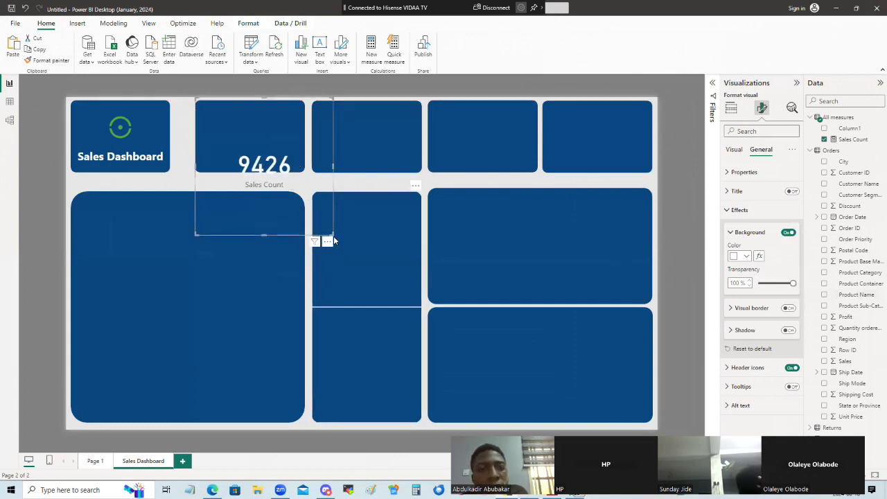
pyautogui.moveTo(330, 234); pyautogui.dragTo(299, 171)
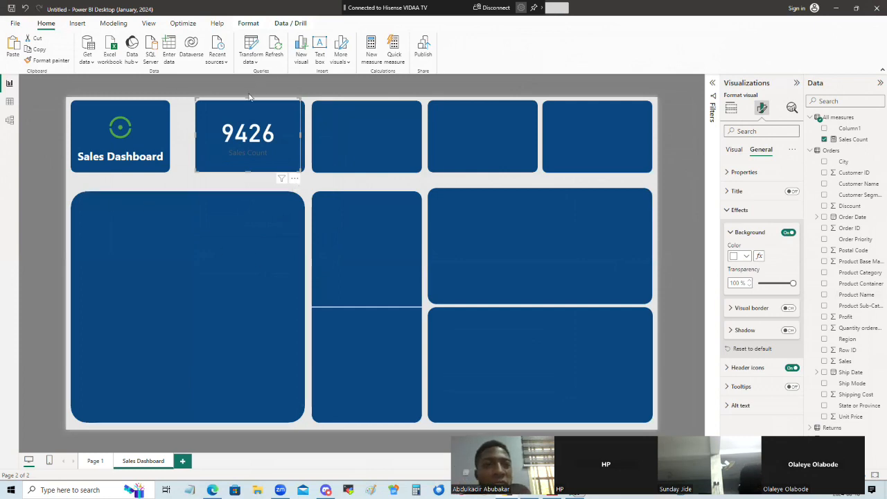
pyautogui.moveTo(249, 99); pyautogui.dragTo(249, 104)
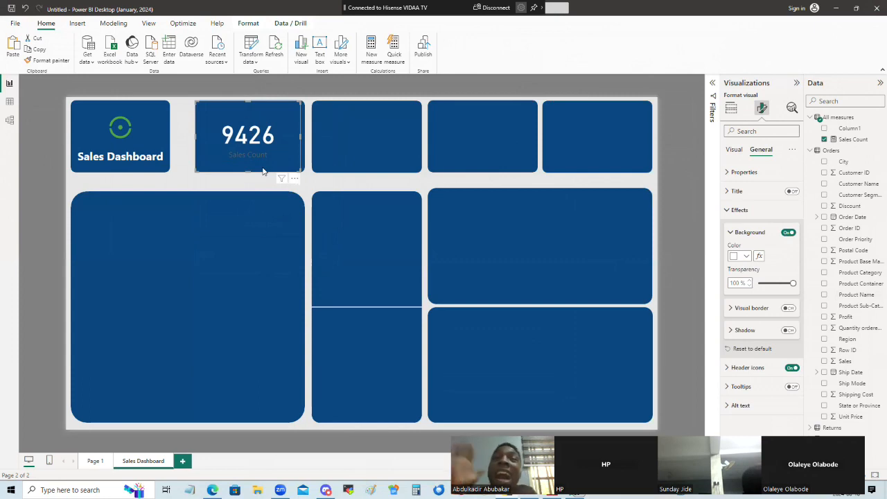
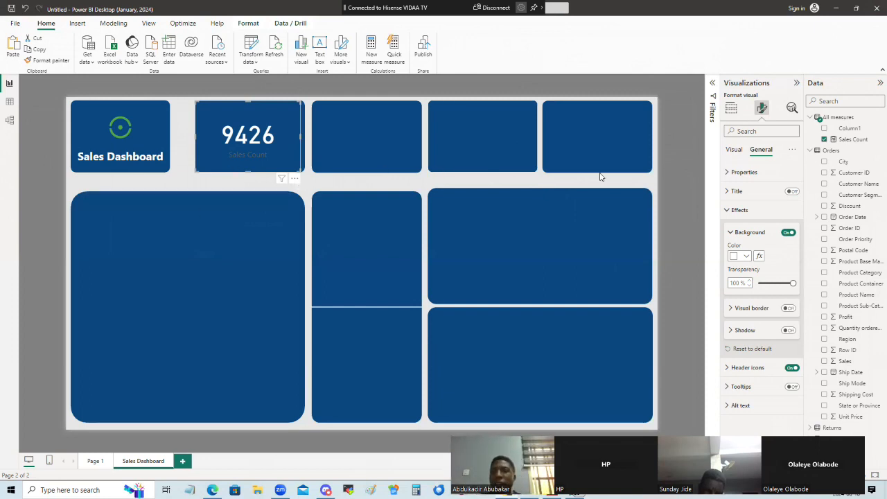
# - Turn on the title of the Sales Count card and set its text to "Total Sales"
pyautogui.click(725, 212)
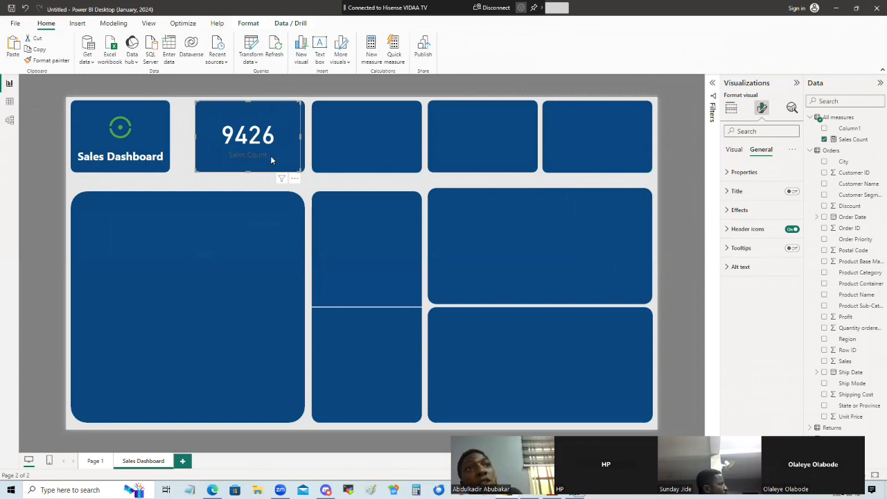
pyautogui.click(727, 192)
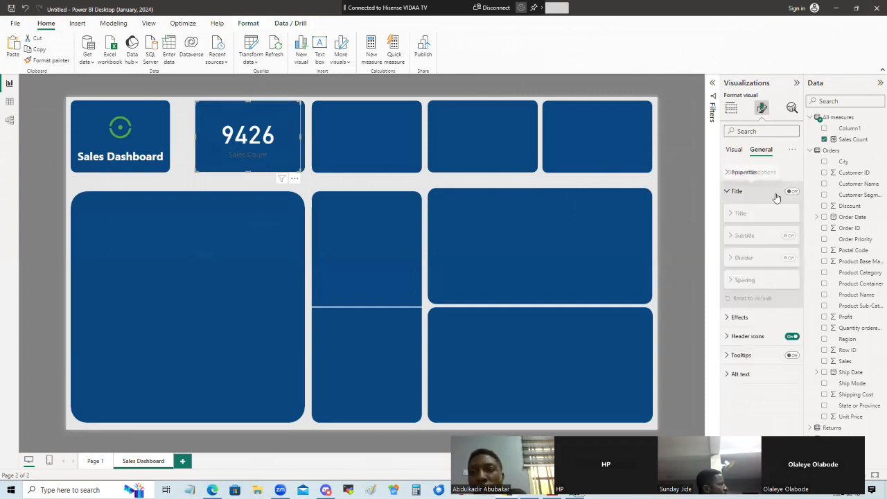
pyautogui.click(792, 193)
pyautogui.click(790, 215)
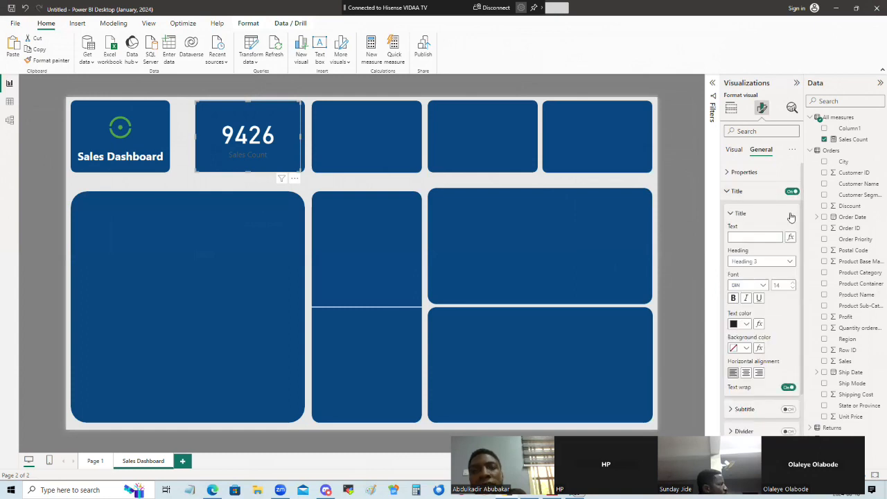
pyautogui.click(743, 238)
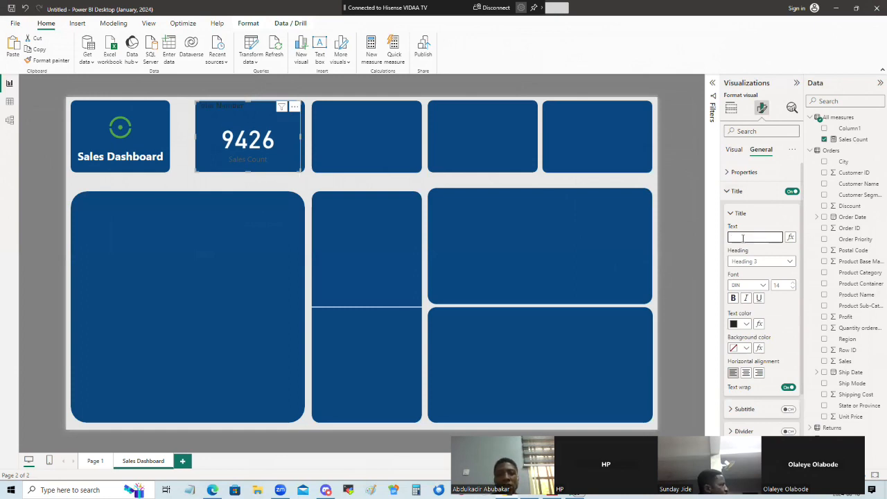
pyautogui.write('Total Sales')
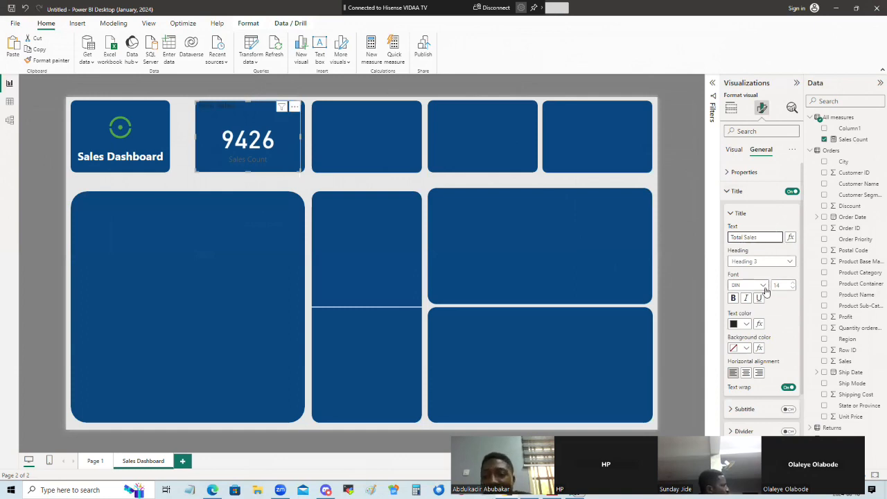
# - Set the font size of the card's Total Sales title to 20
pyautogui.click(795, 286)
pyautogui.click(795, 286)
pyautogui.click(795, 286)
pyautogui.click(795, 286)
pyautogui.click(796, 286)
pyautogui.click(795, 286)
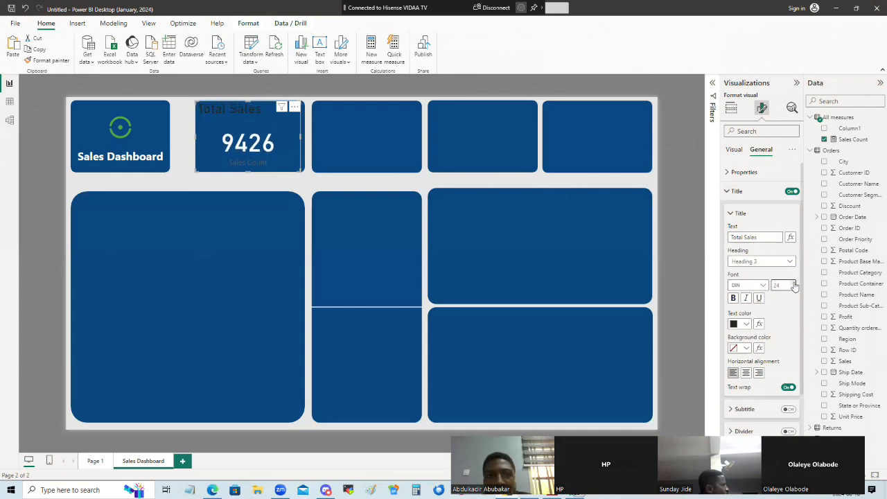
pyautogui.click(795, 286)
pyautogui.click(795, 287)
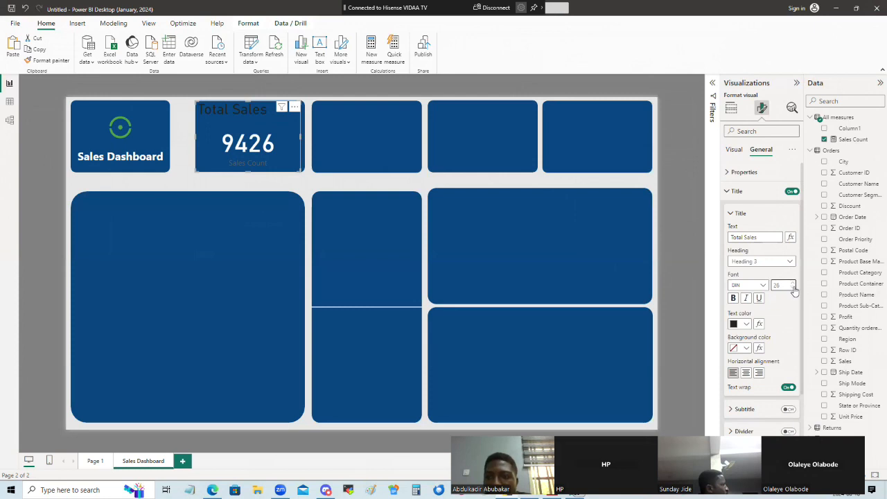
pyautogui.click(794, 289)
pyautogui.click(794, 289)
pyautogui.click(795, 289)
pyautogui.click(794, 289)
pyautogui.click(795, 289)
pyautogui.click(795, 289)
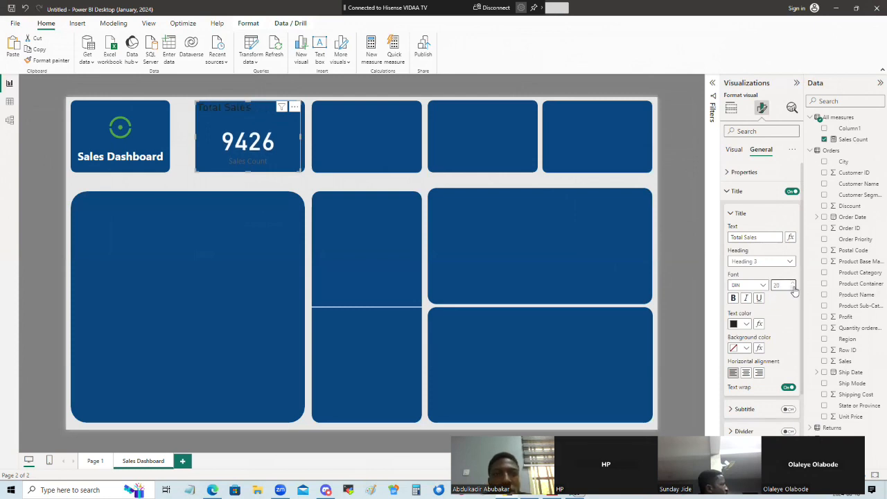
# - Set the text color of the card's Total Sales title to a light grey shade from the white theme column
pyautogui.click(747, 324)
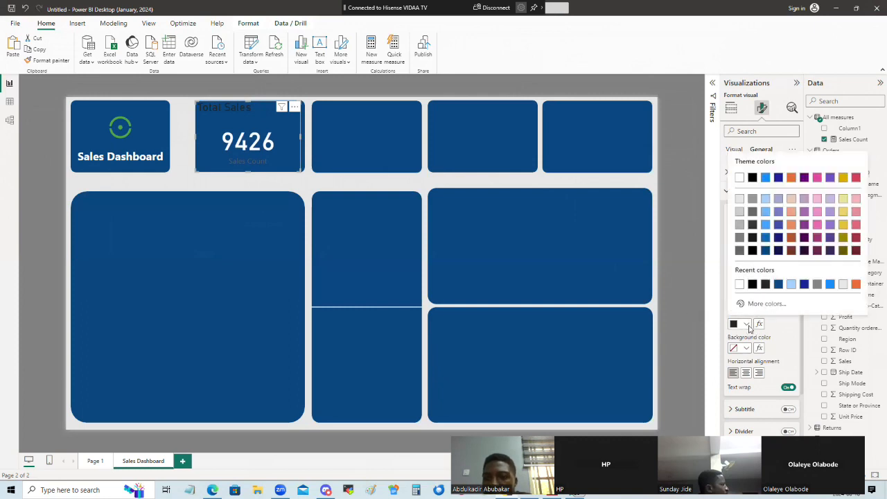
pyautogui.click(740, 178)
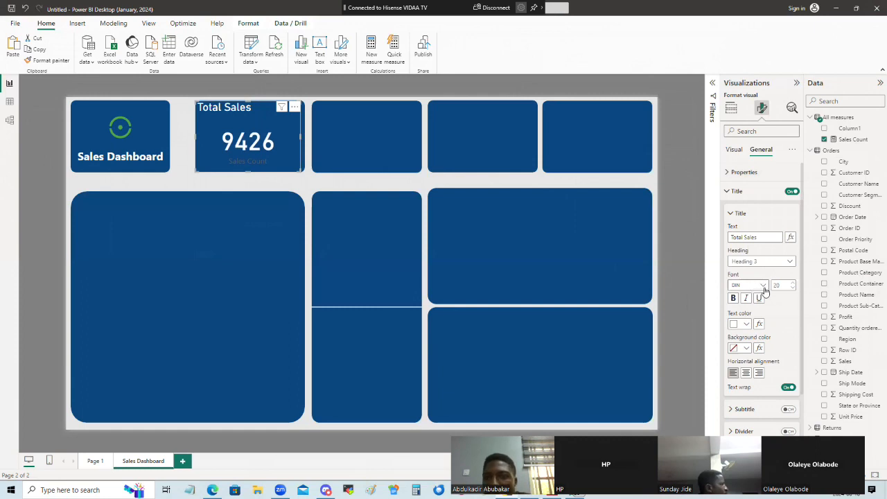
pyautogui.click(746, 325)
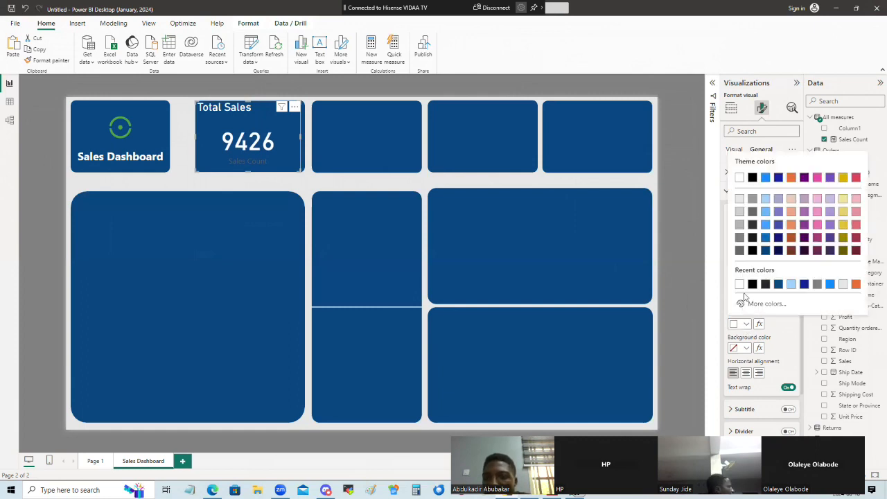
pyautogui.click(742, 213)
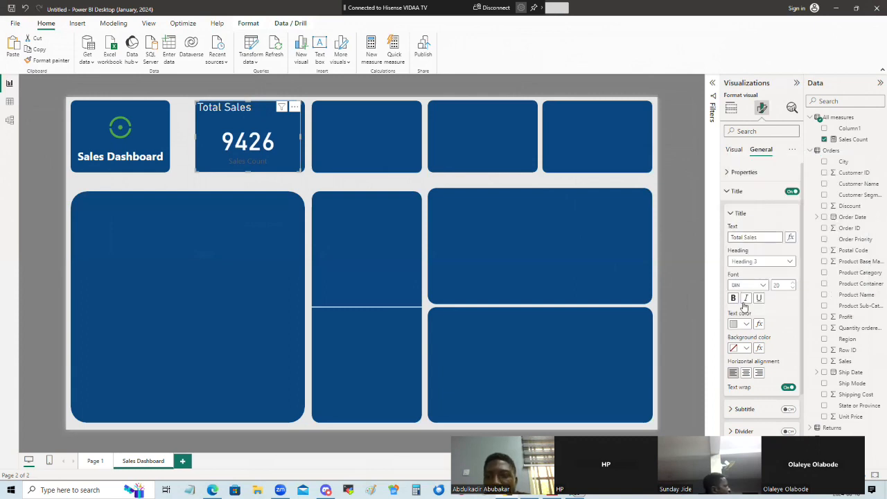
pyautogui.click(745, 325)
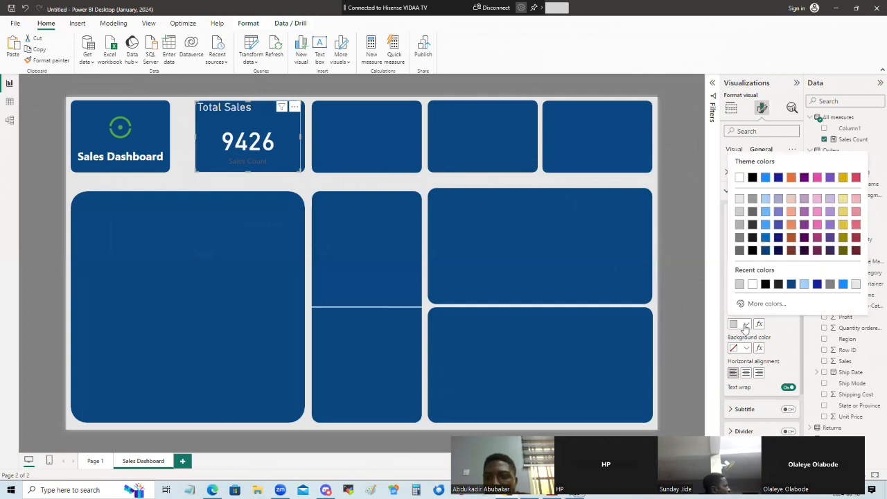
pyautogui.click(741, 214)
pyautogui.click(745, 326)
pyautogui.click(739, 228)
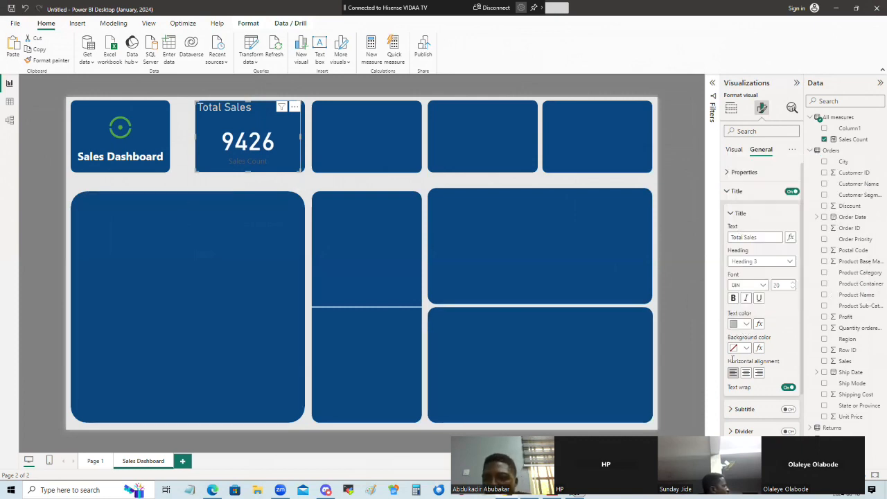
# - Center the Total Sales title horizontally on the card
pyautogui.scroll(-3, 748, 361)
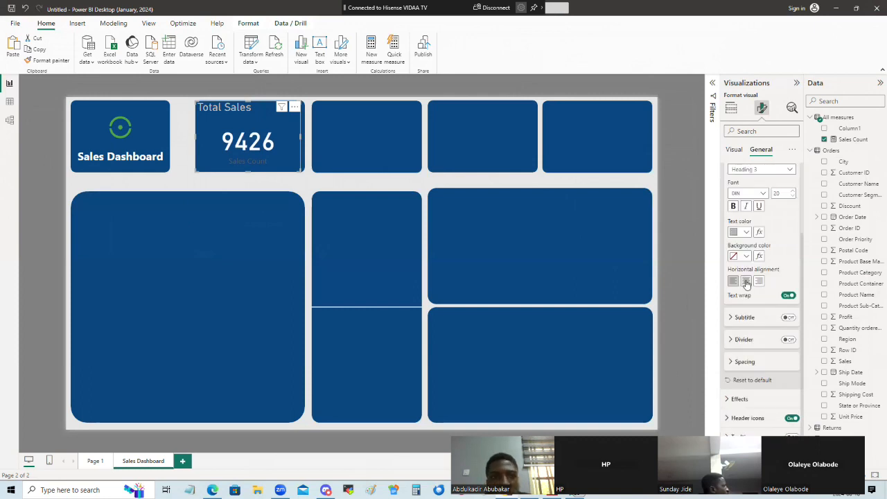
pyautogui.click(747, 281)
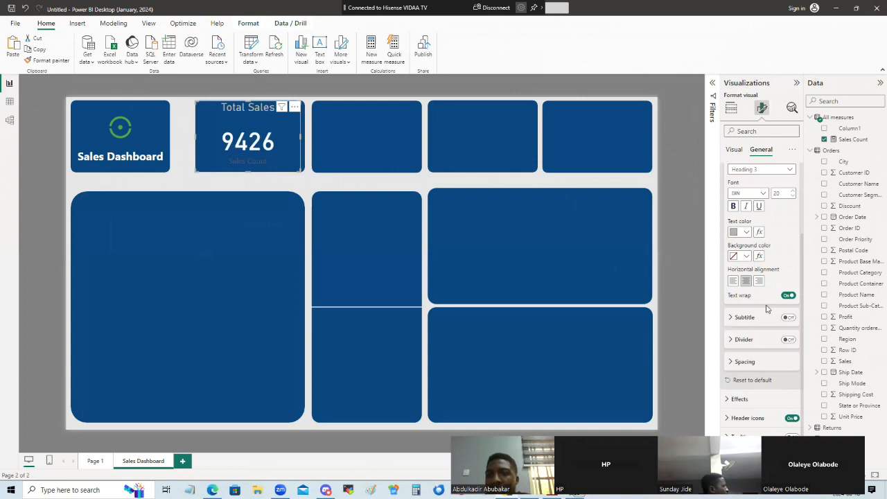
pyautogui.scroll(3, 762, 267)
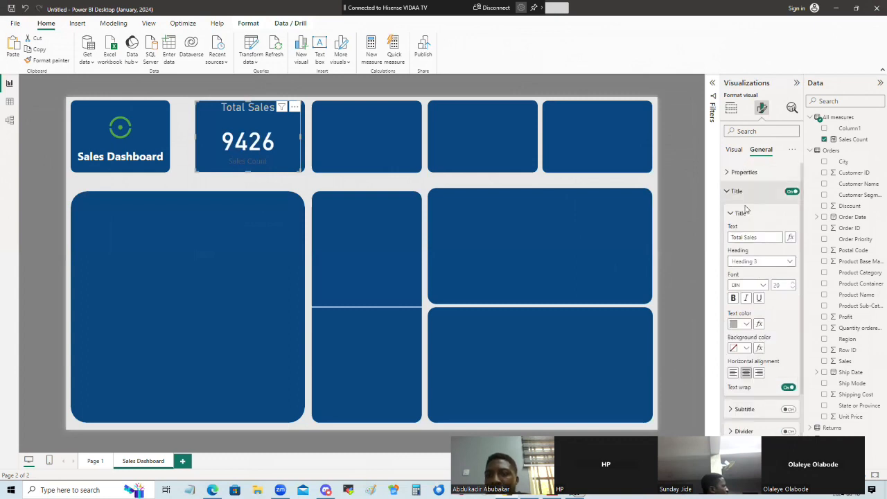
pyautogui.click(730, 214)
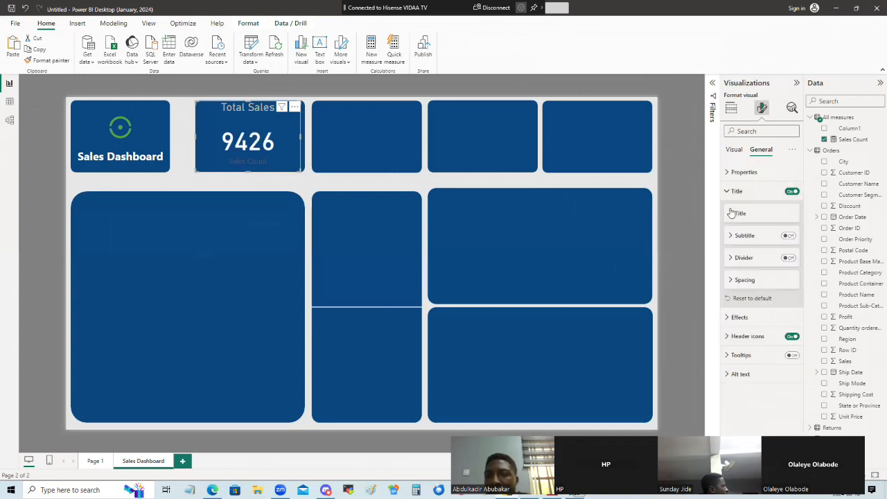
# - Set the vertical spacing in the card's title spacing options to 0 px
pyautogui.click(732, 285)
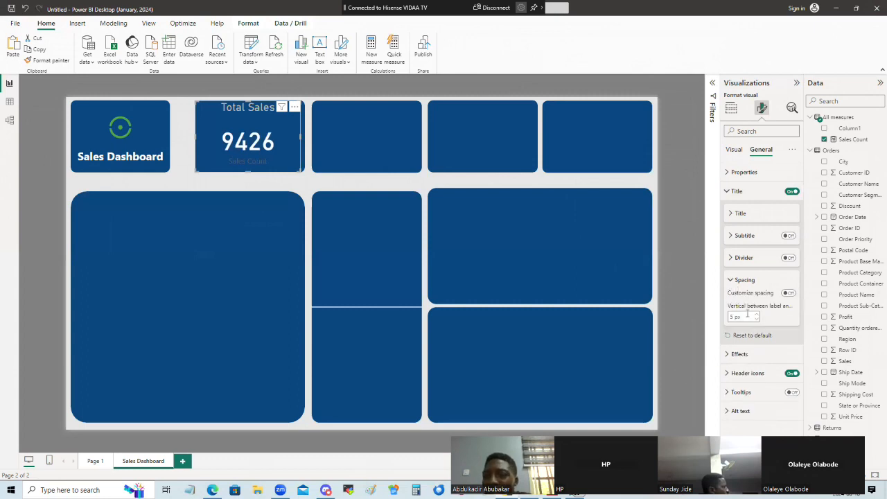
pyautogui.scroll(5, 758, 316)
pyautogui.scroll(-8, 755, 322)
pyautogui.scroll(-2, 758, 321)
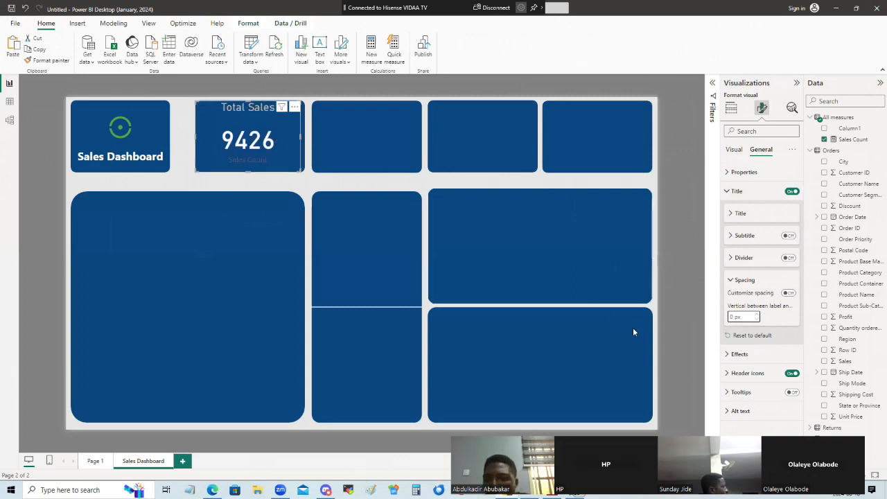
# - Turn on customized spacing for the card's title and keep the space below the title at 0 px
pyautogui.click(730, 281)
pyautogui.click(731, 281)
pyautogui.click(789, 293)
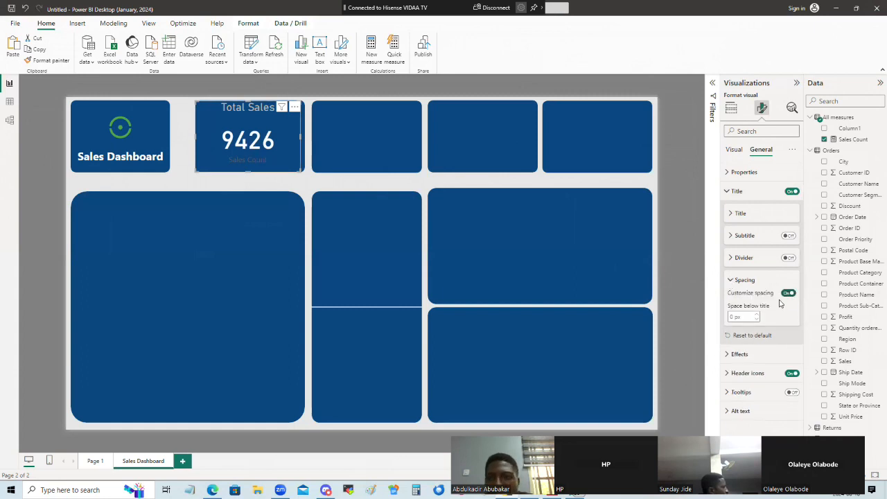
pyautogui.click(757, 316)
pyautogui.click(757, 315)
pyautogui.click(756, 315)
pyautogui.click(758, 320)
pyautogui.click(756, 319)
pyautogui.click(757, 319)
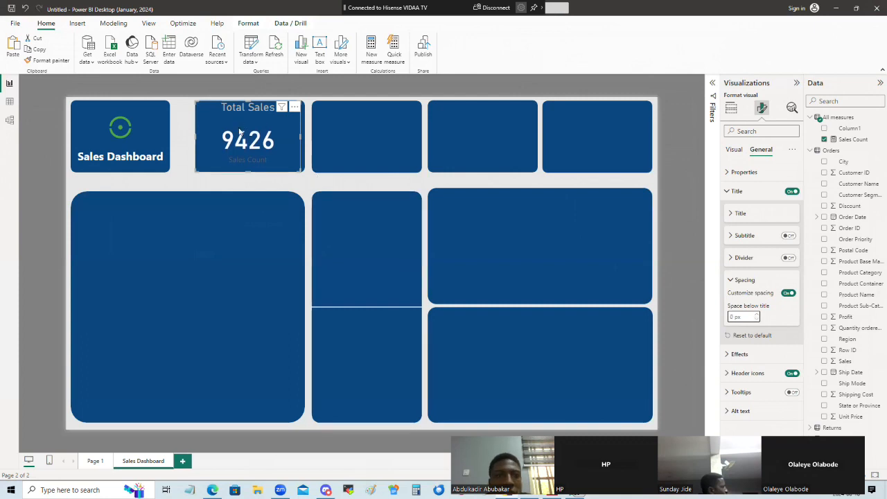
pyautogui.click(730, 282)
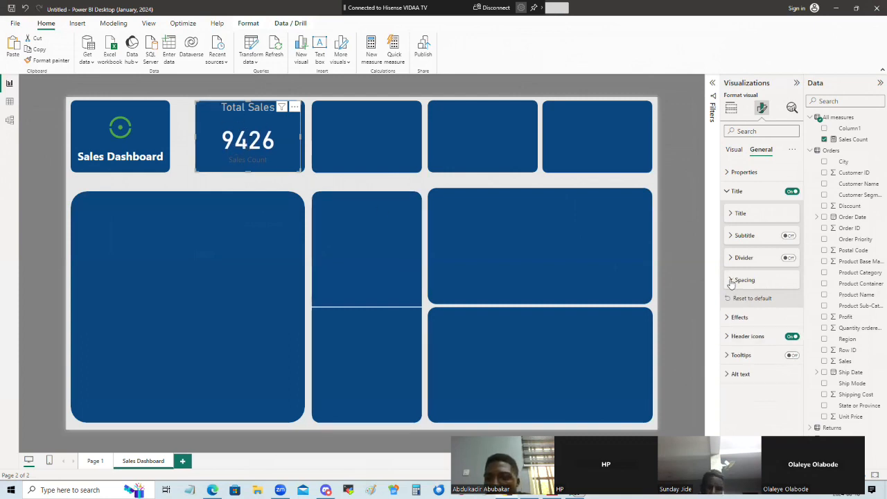
pyautogui.click(729, 318)
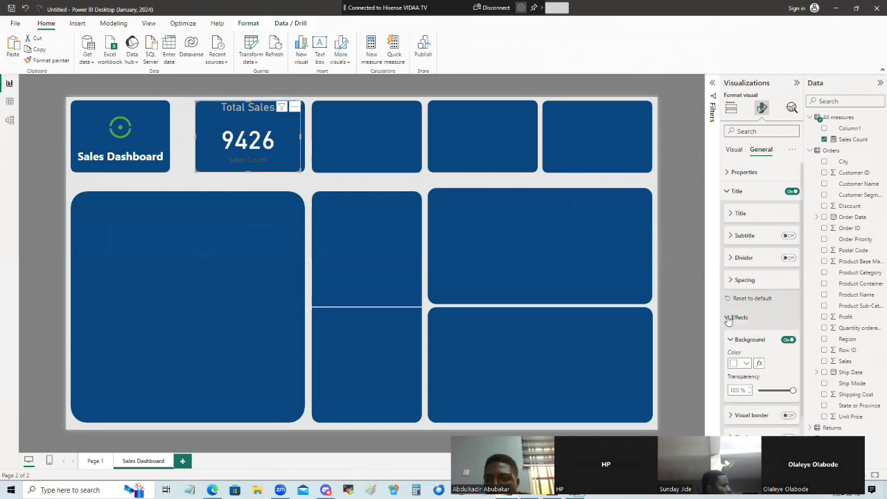
pyautogui.scroll(-1, 751, 346)
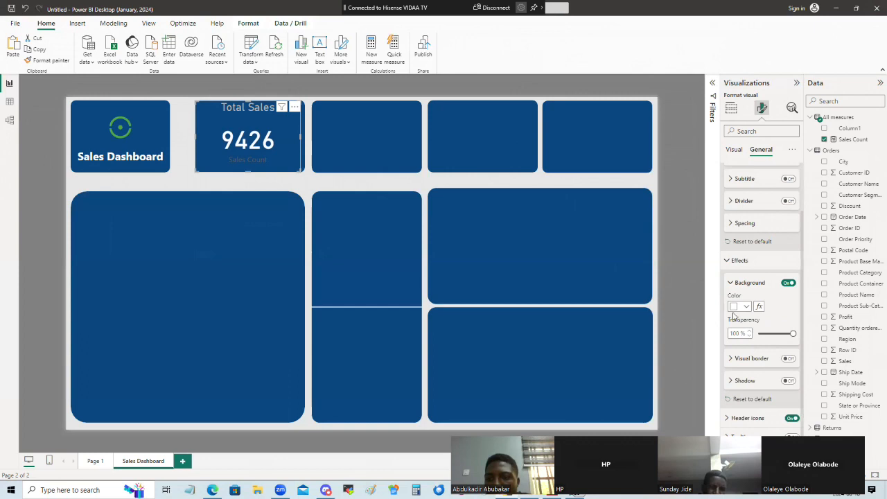
pyautogui.click(729, 262)
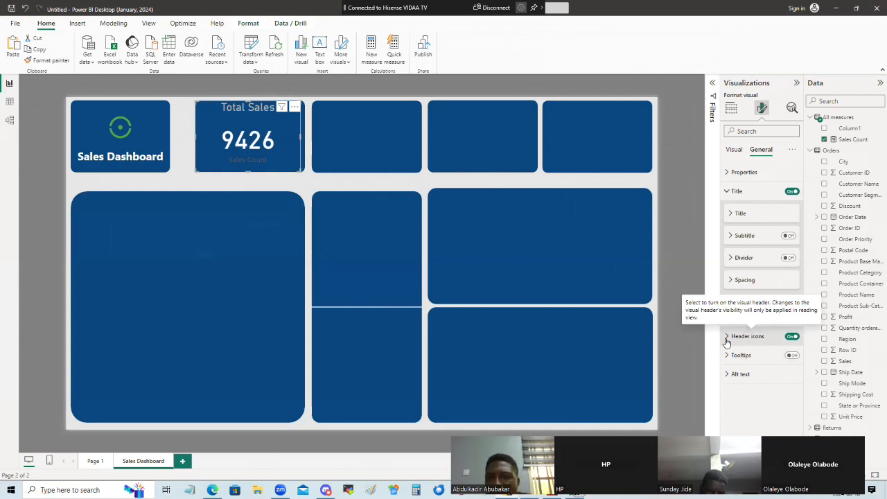
# - Check the Sales Count card's options and filter header icons, and turn off its header icons
pyautogui.click(295, 109)
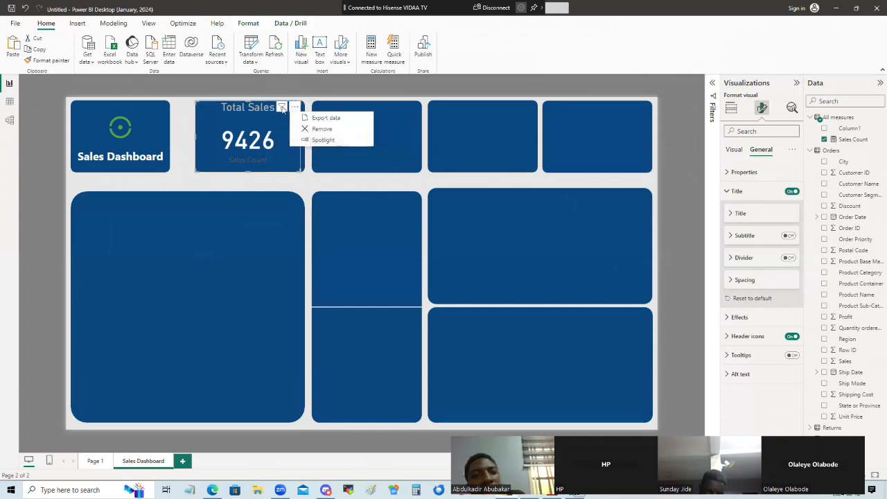
pyautogui.moveTo(283, 110)
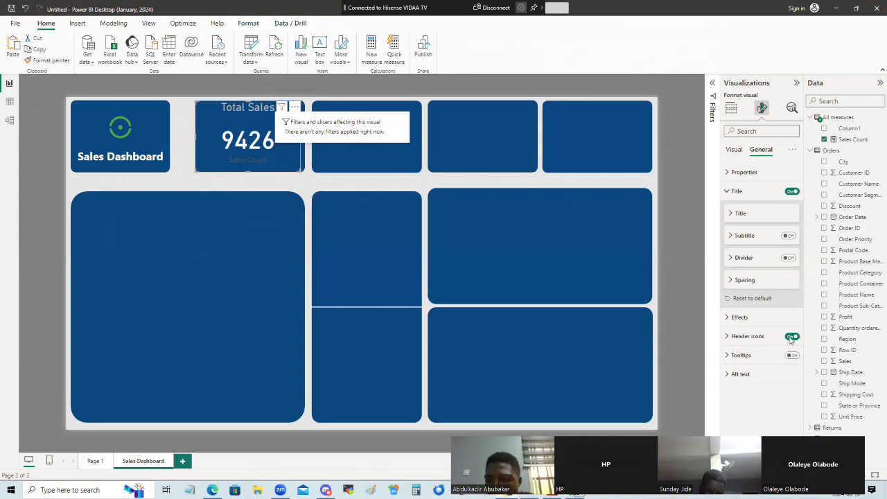
pyautogui.click(732, 316)
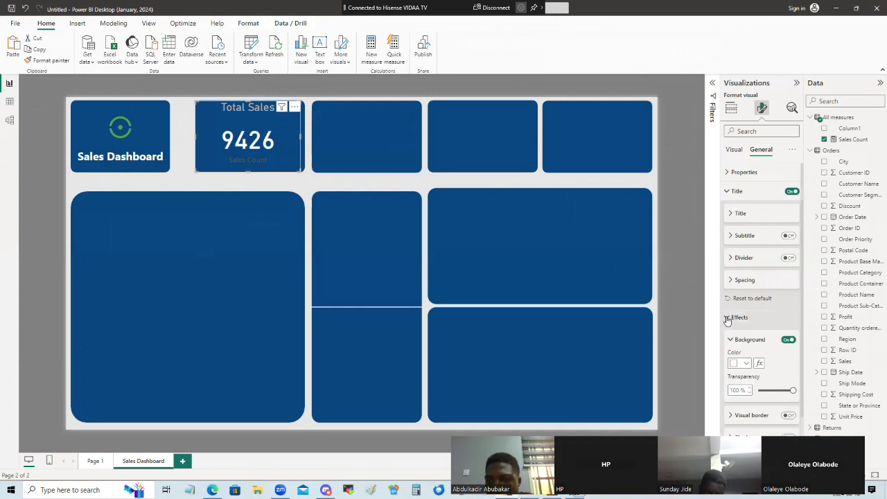
pyautogui.click(728, 320)
pyautogui.click(731, 337)
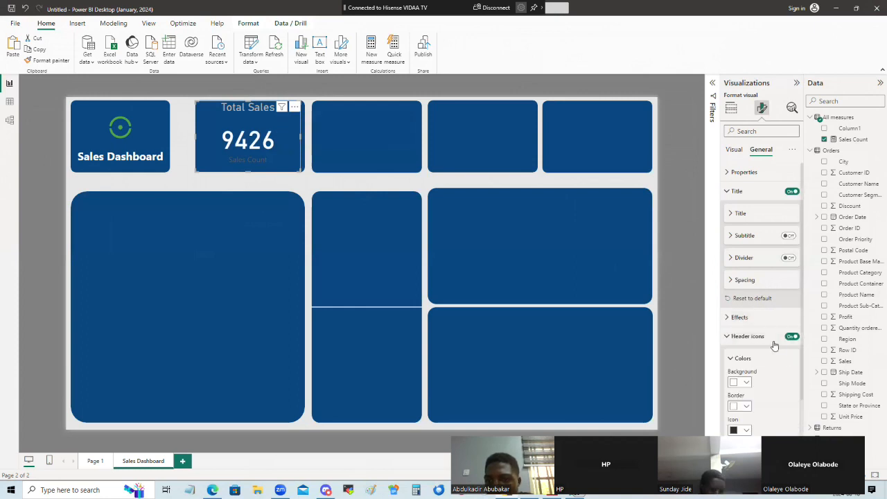
pyautogui.click(791, 337)
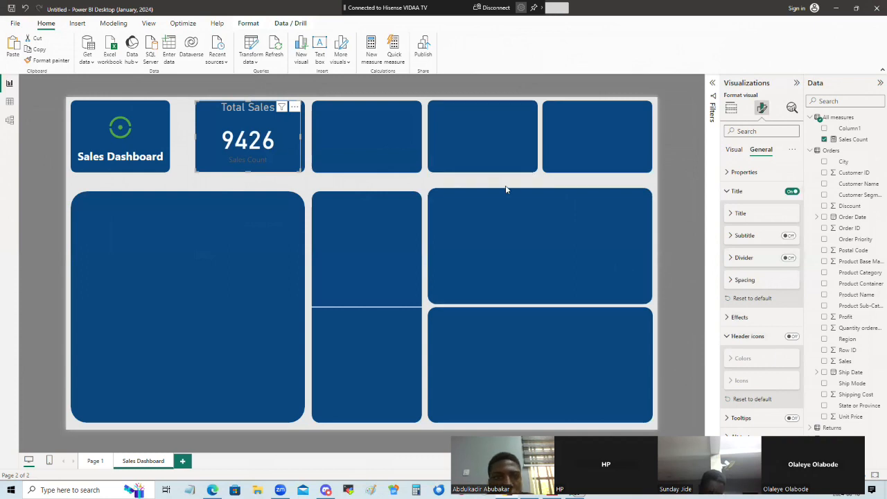
# - Reduce the height of the Sales Count card and move it down so it sits vertically centered on its tile
pyautogui.click(232, 136)
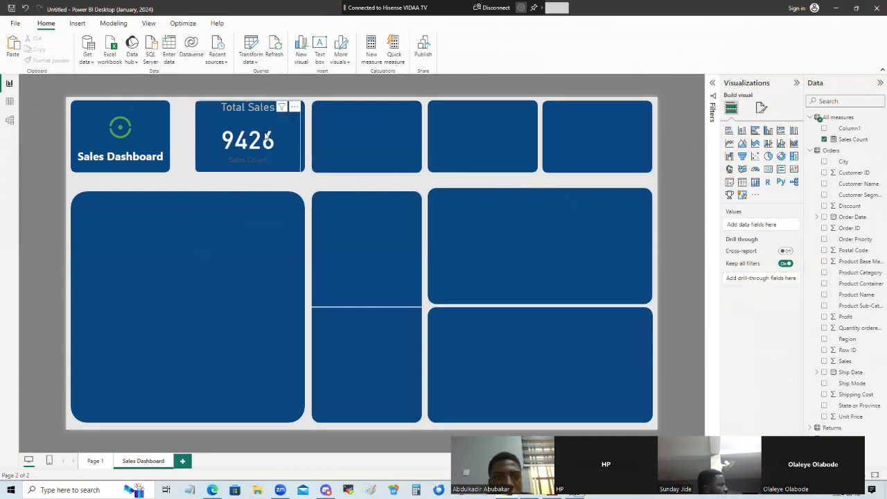
pyautogui.click(305, 184)
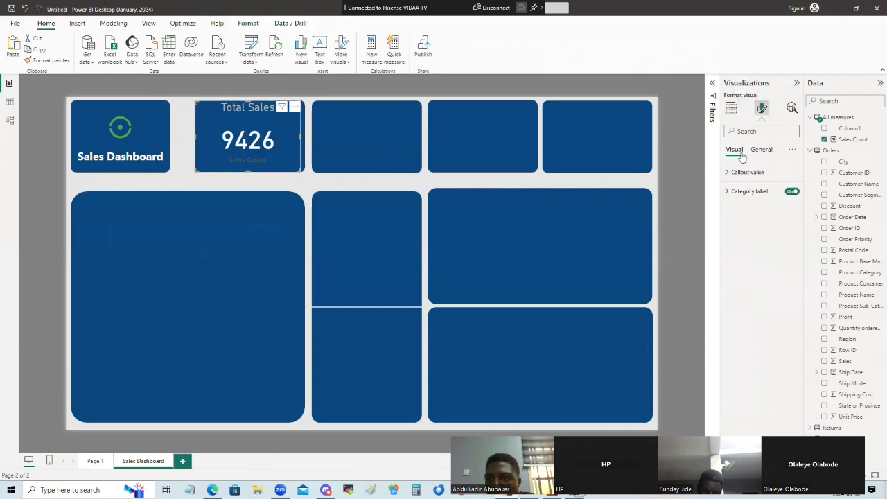
pyautogui.click(761, 149)
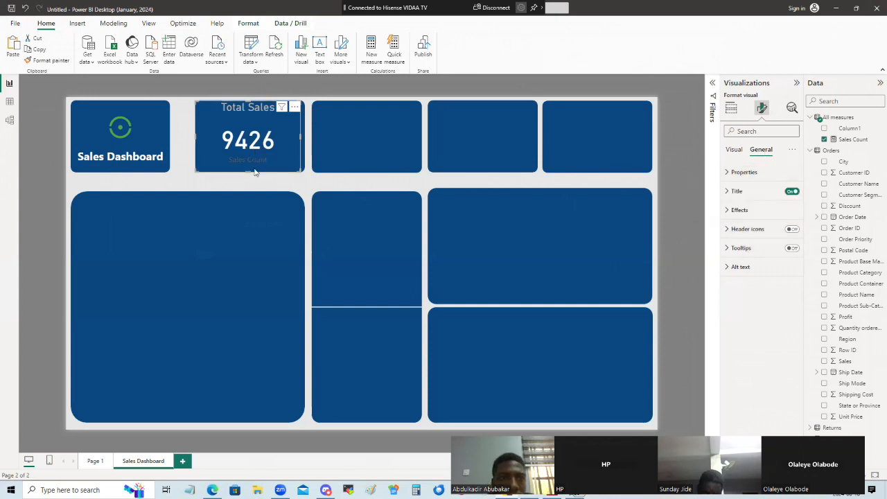
pyautogui.moveTo(248, 171); pyautogui.dragTo(252, 158)
pyautogui.moveTo(267, 123); pyautogui.dragTo(269, 134)
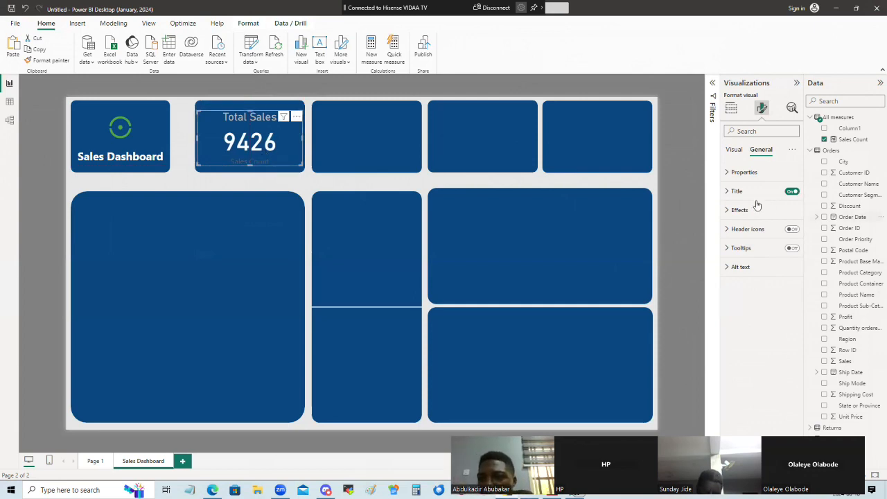
# - Turn off the category label of the Sales Count card and shorten the card slightly from its lower edge
pyautogui.click(737, 149)
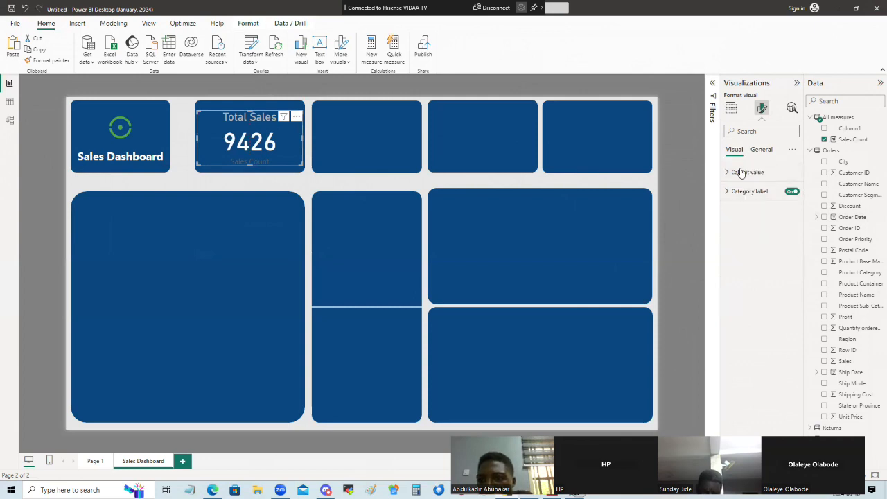
pyautogui.click(728, 174)
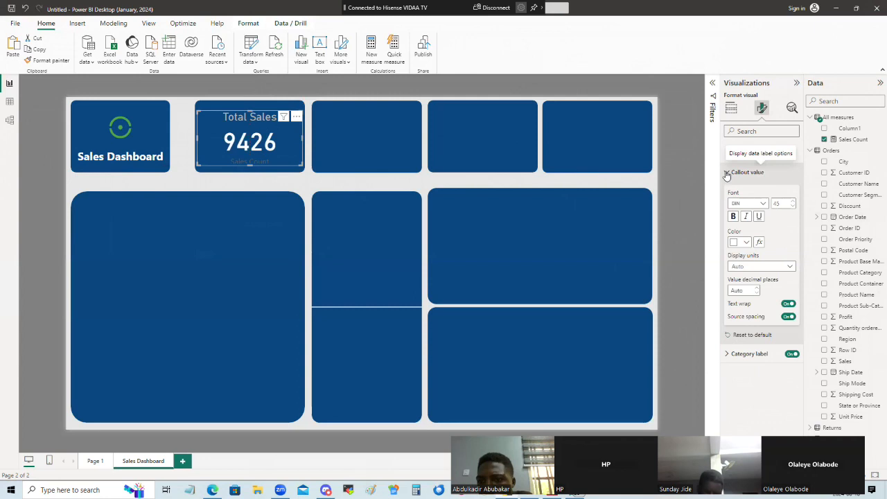
pyautogui.click(726, 174)
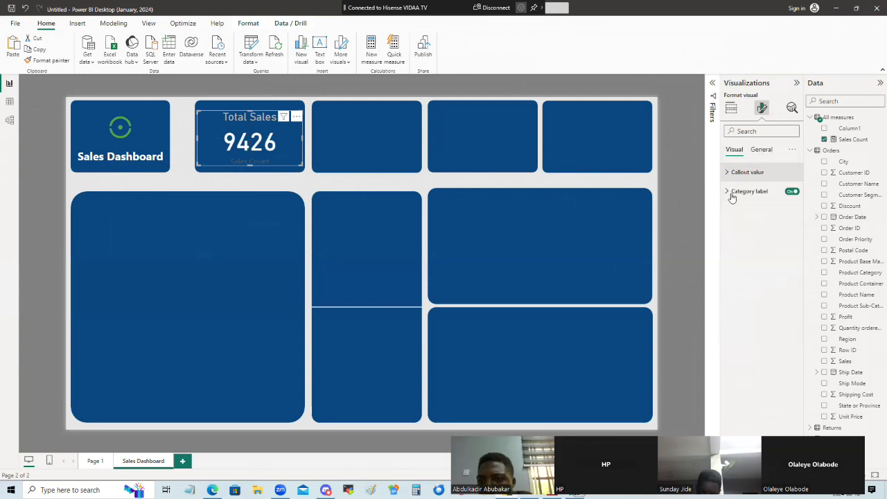
pyautogui.click(727, 194)
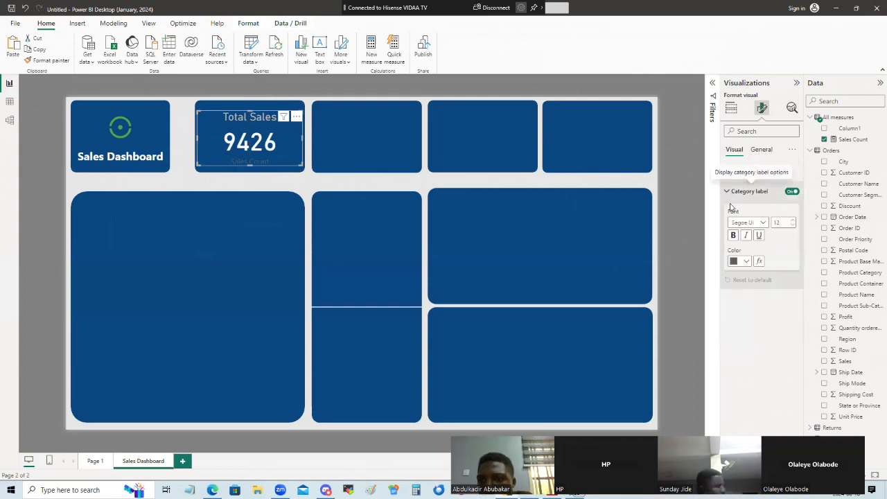
pyautogui.click(790, 192)
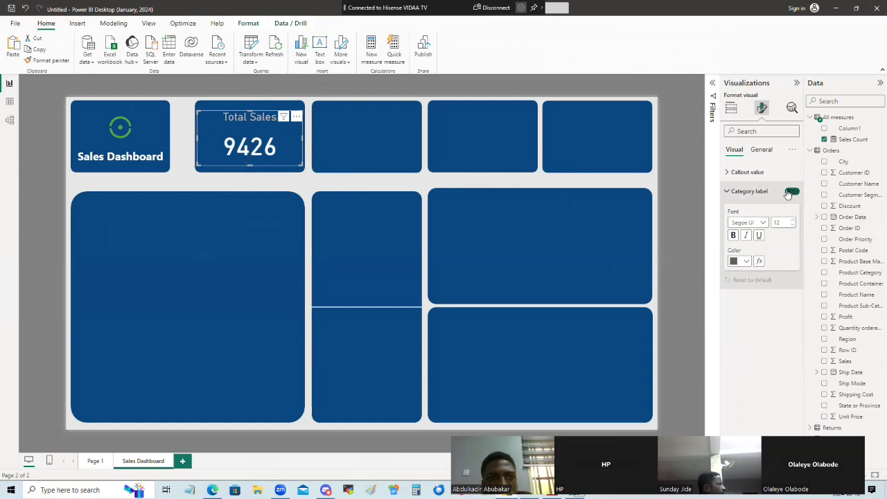
pyautogui.click(729, 192)
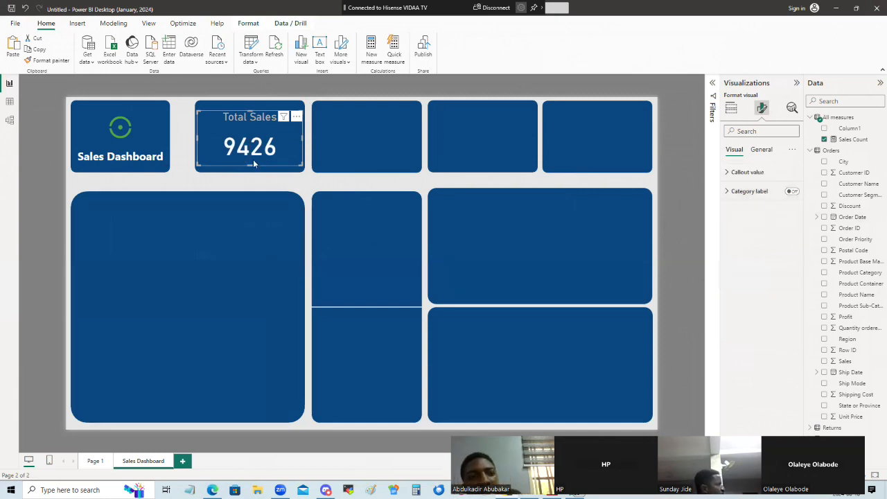
pyautogui.moveTo(252, 164); pyautogui.dragTo(252, 159)
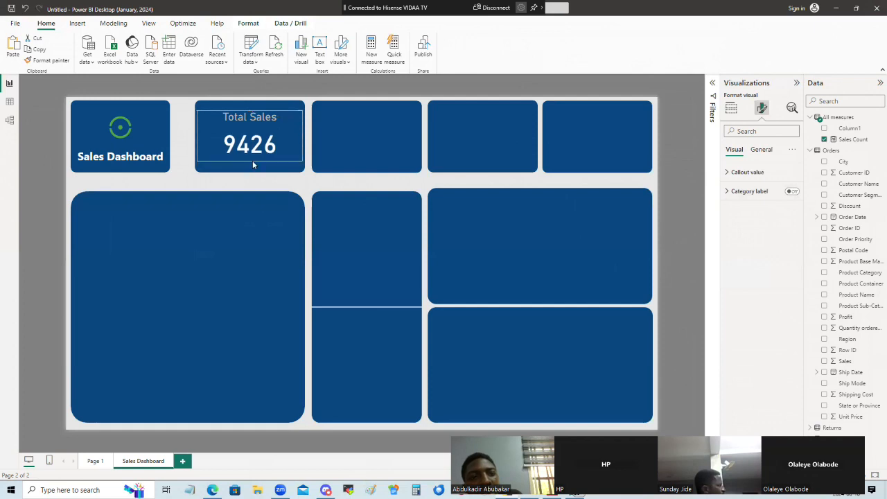
pyautogui.click(696, 368)
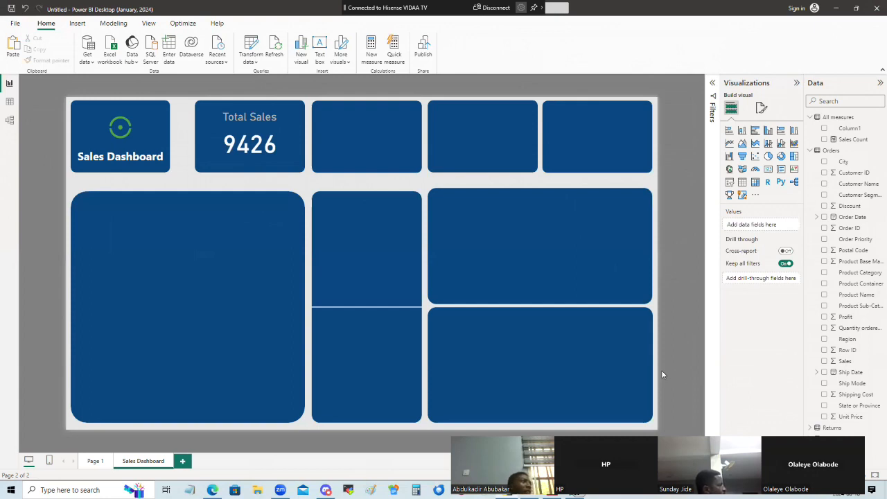
pyautogui.click(761, 111)
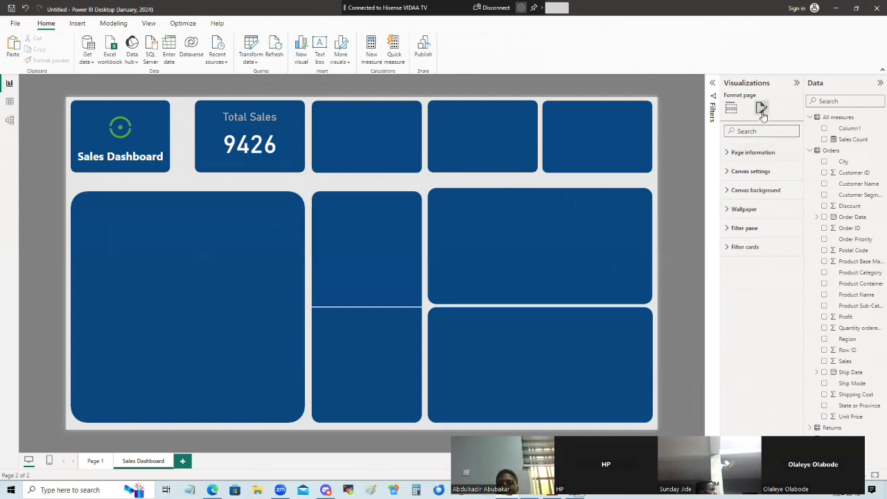
pyautogui.click(266, 153)
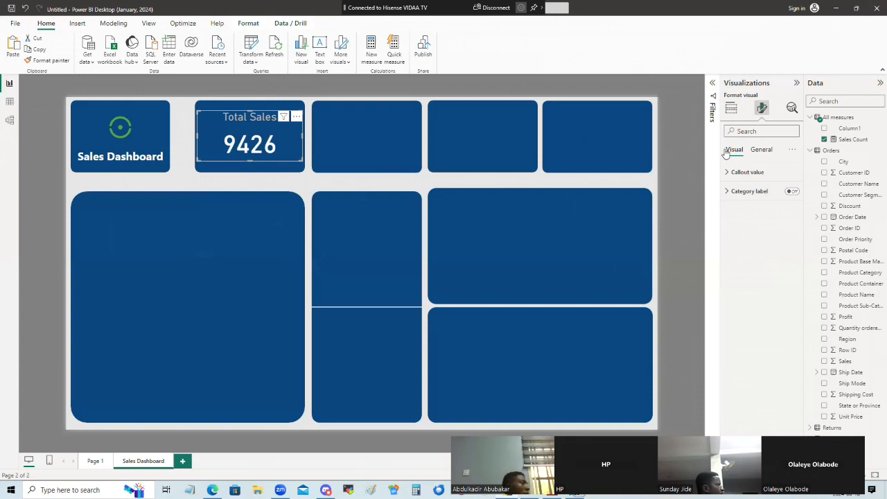
pyautogui.click(366, 163)
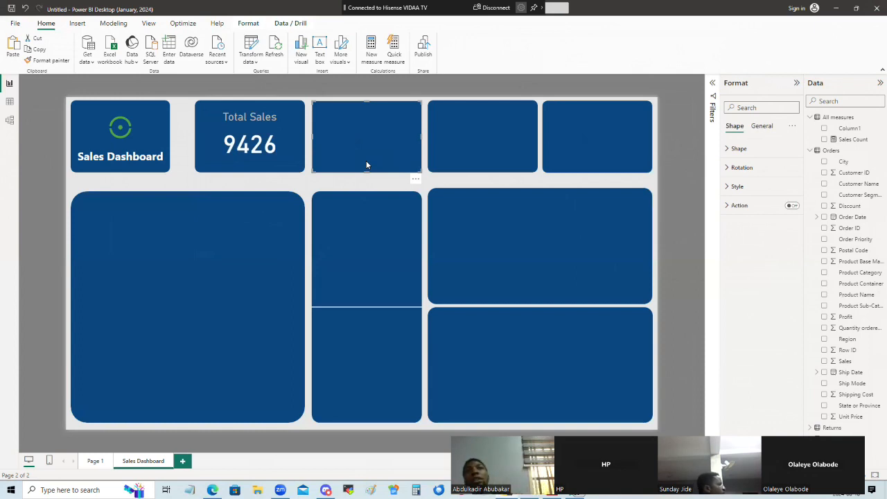
# - Create a new measure named profit in the All measures table, leaving its expression empty
pyautogui.click(832, 119)
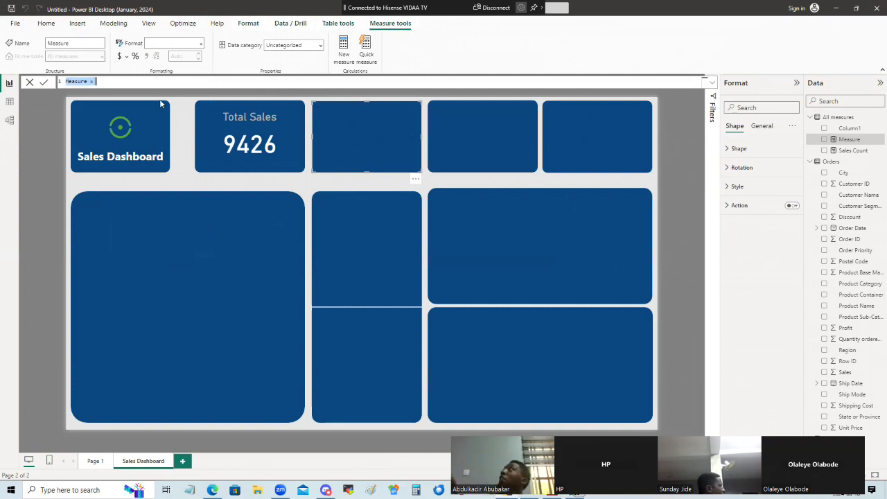
pyautogui.write('pro')
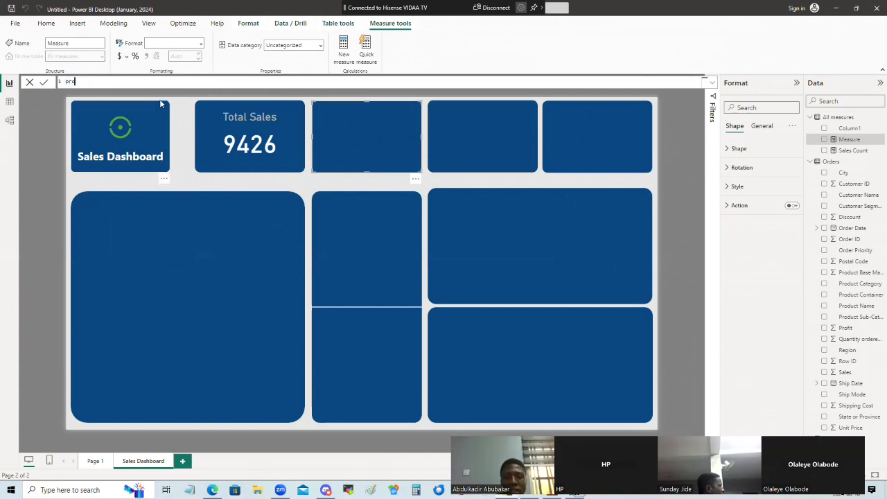
pyautogui.write('fit =')
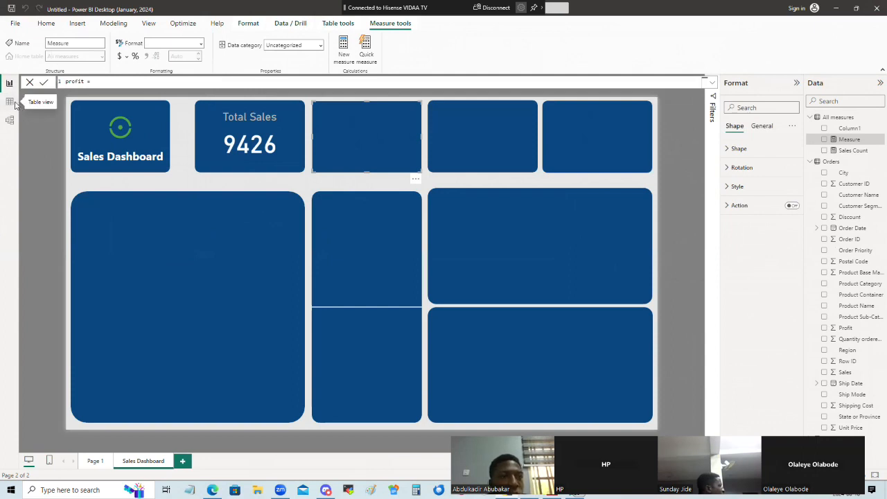
pyautogui.click(47, 192)
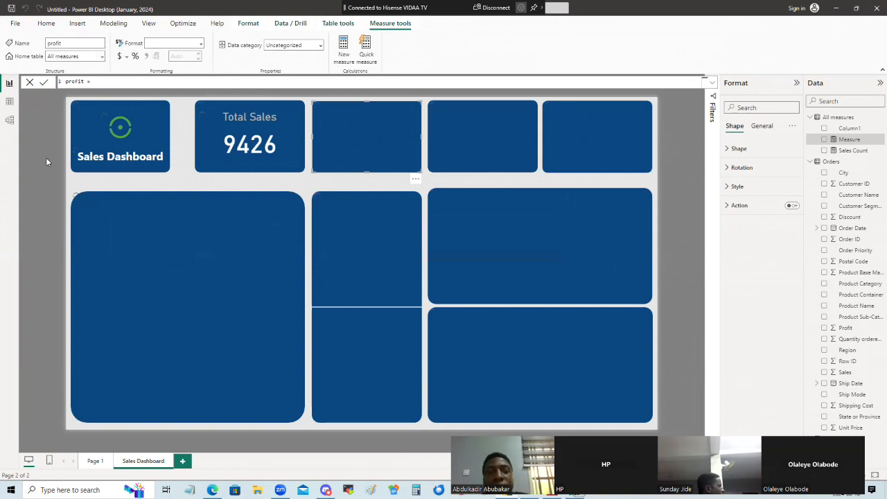
# - Examine the columns of the Orders table in Table view, including Profit and Sales, and return to the report page
pyautogui.click(7, 104)
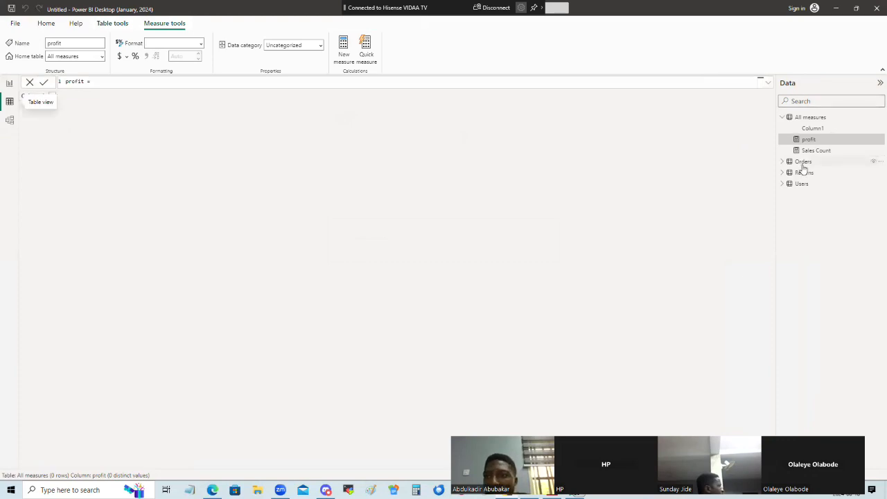
pyautogui.click(805, 163)
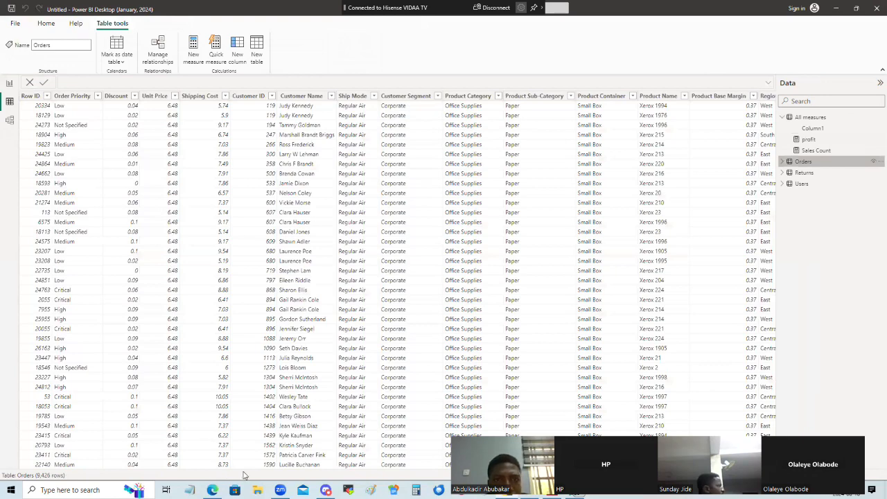
pyautogui.hscroll(3, 291, 466)
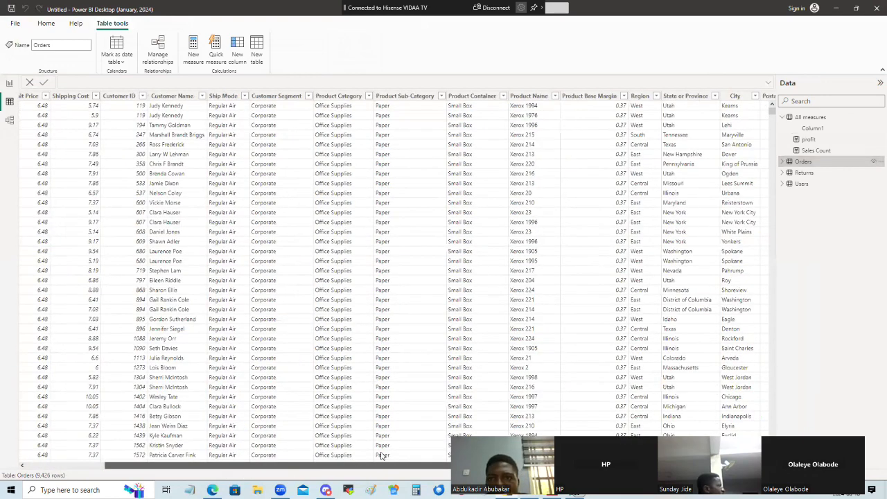
pyautogui.hscroll(6, 277, 466)
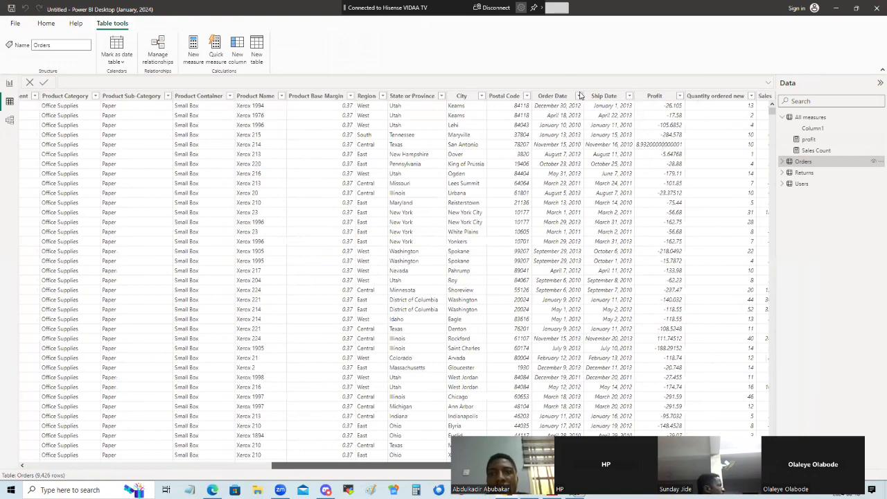
pyautogui.hscroll(1, 593, 99)
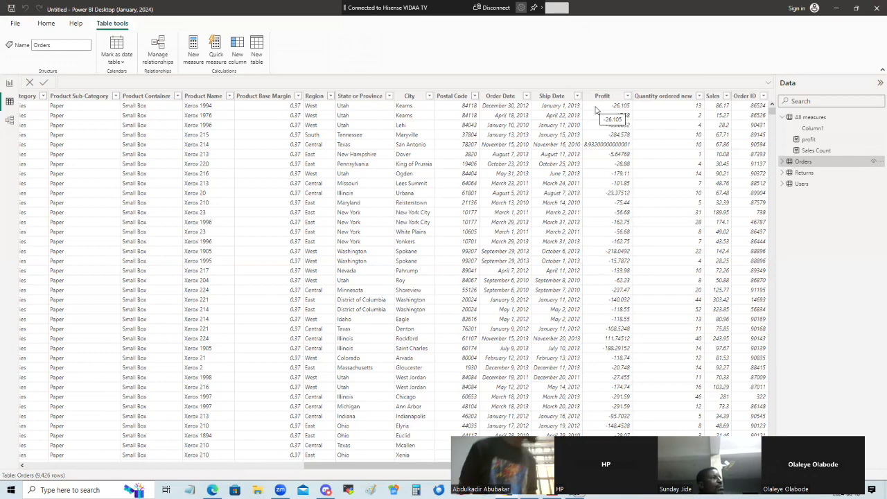
pyautogui.click(9, 84)
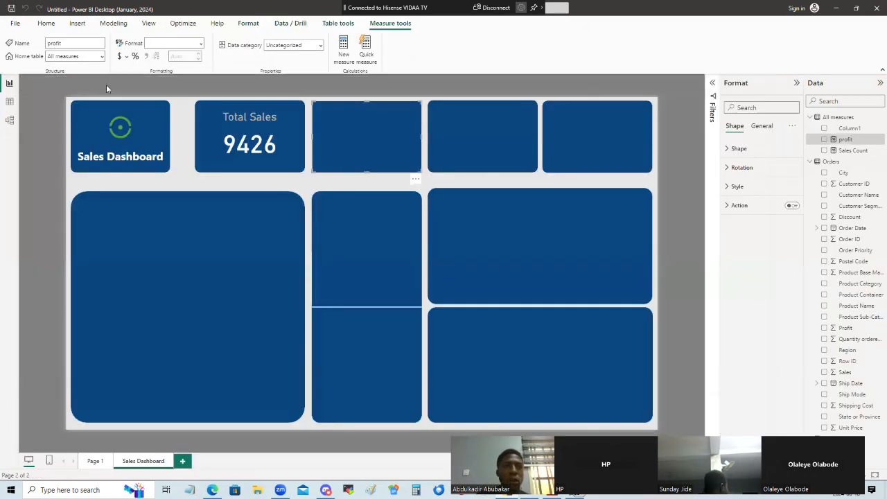
pyautogui.click(56, 85)
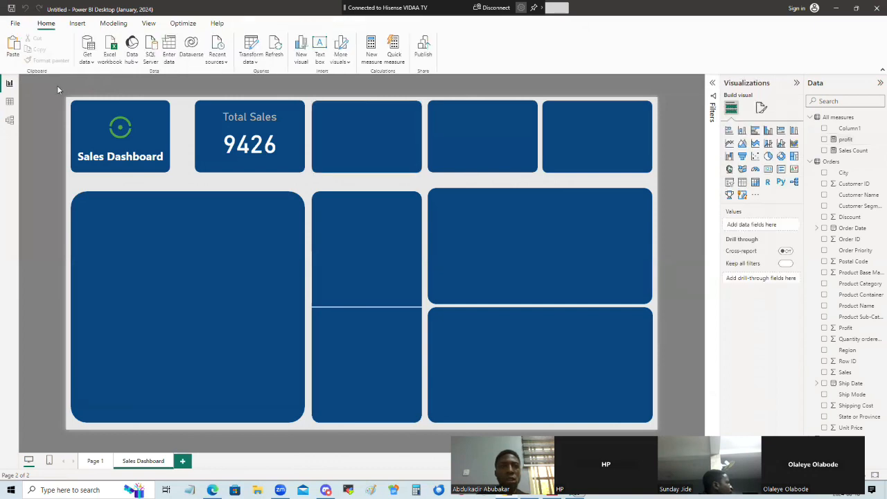
# - Define the profit measure as SUM(Orders[Profit]) and commit the formula
pyautogui.click(858, 140)
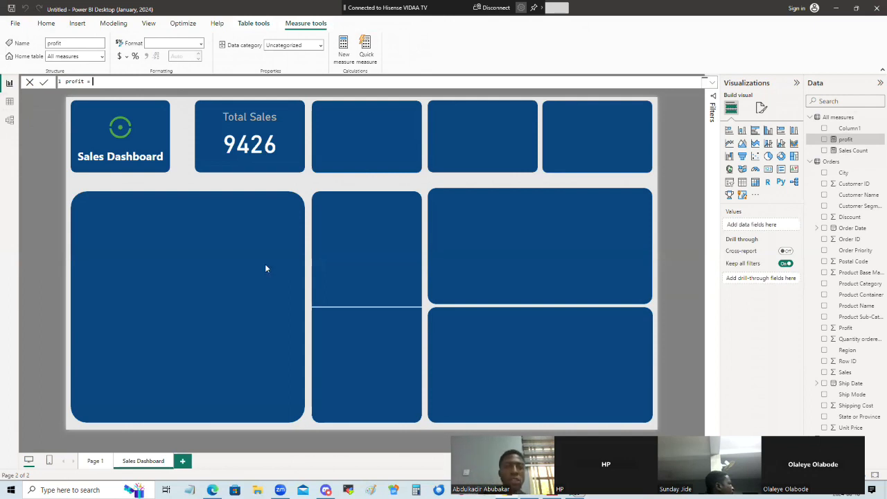
pyautogui.write('SUm')
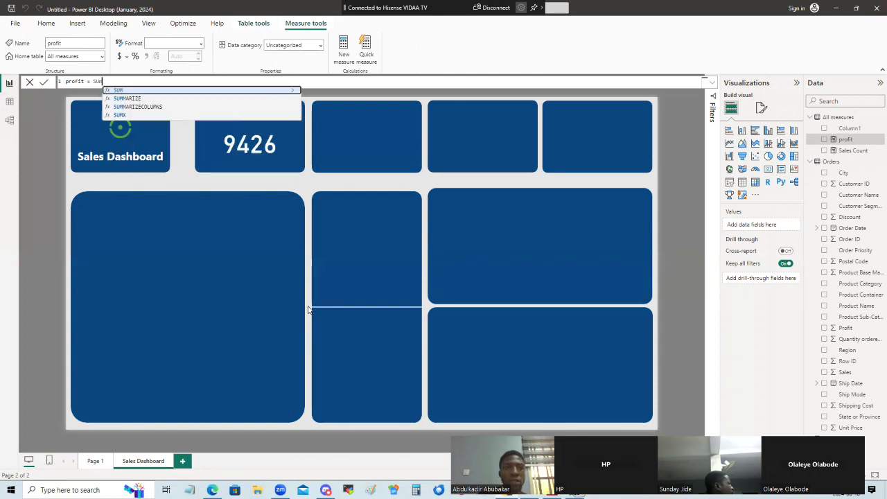
pyautogui.press('Tab')
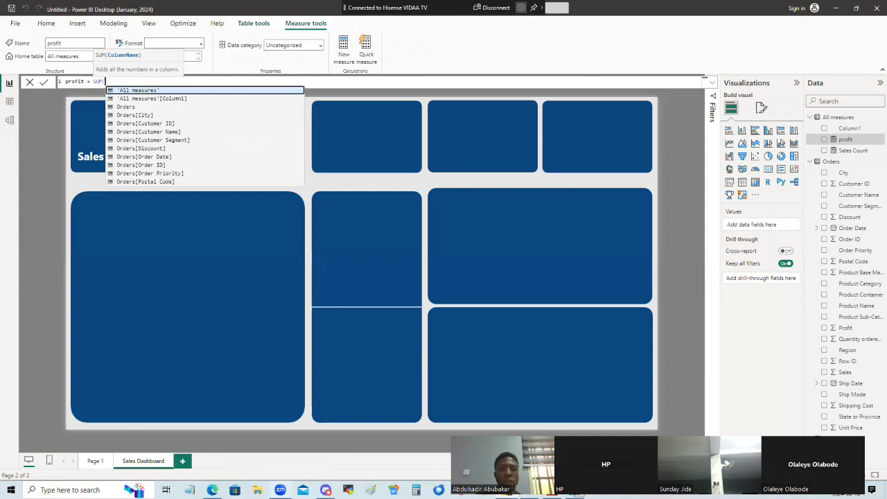
pyautogui.write('ored')
pyautogui.press('BackSpace')
pyautogui.press('BackSpace')
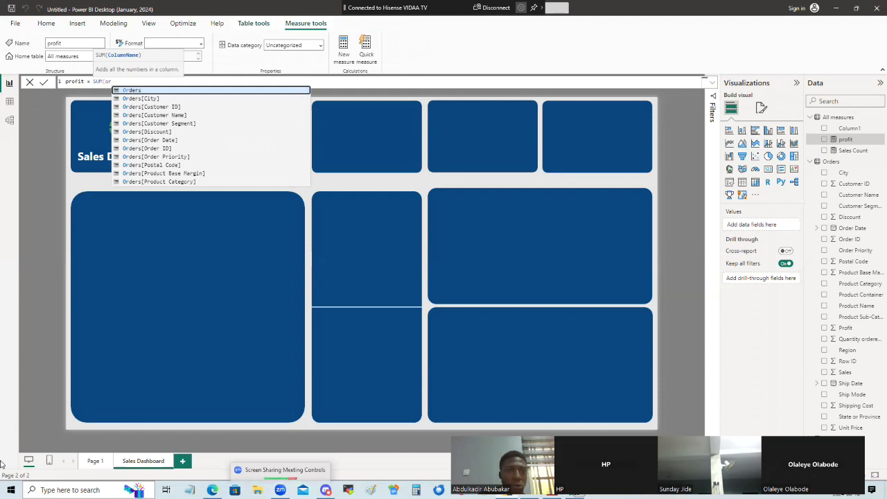
pyautogui.scroll(-2, 132, 163)
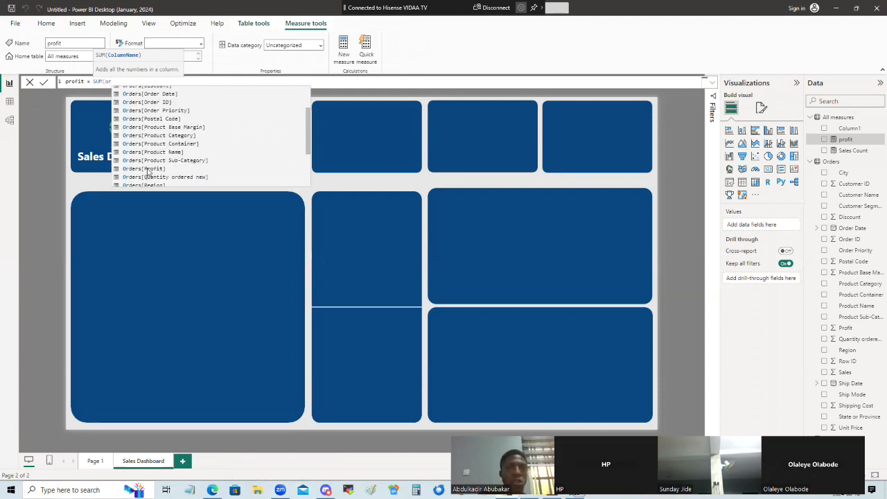
pyautogui.click(147, 170)
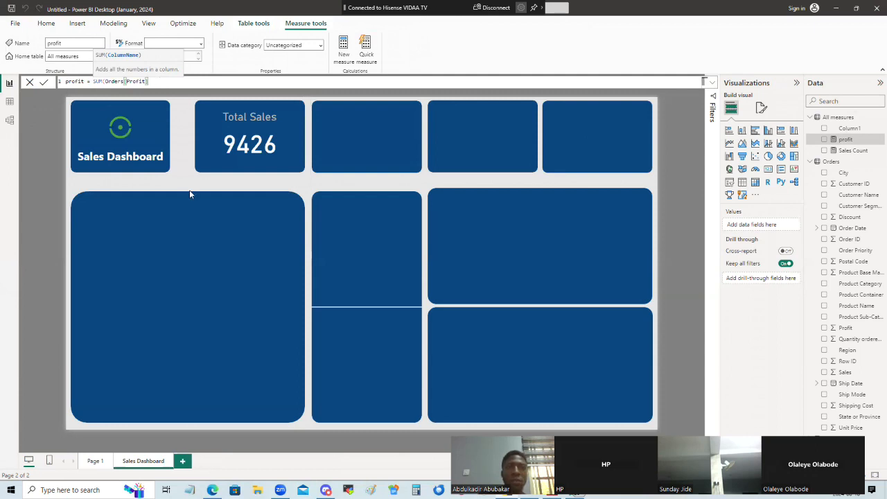
pyautogui.write(')')
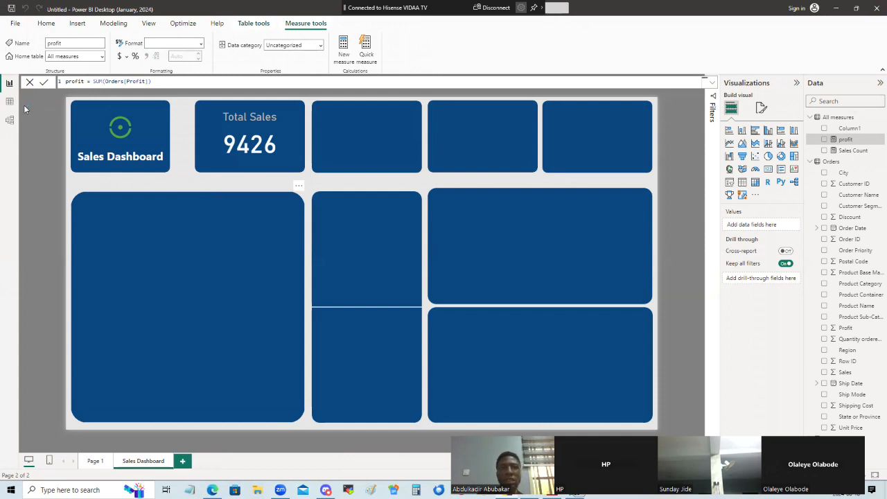
pyautogui.press('Return')
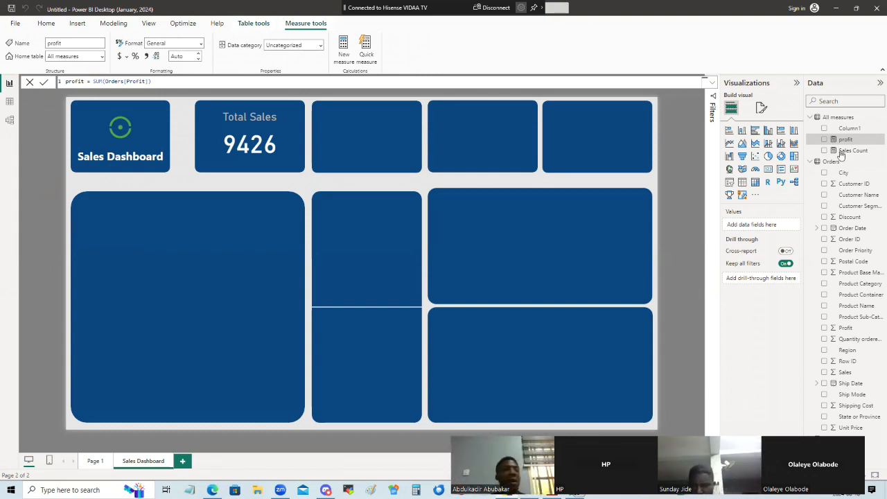
# - Add a card visual, move it to the middle of the page and fill it with the profit measure
pyautogui.click(769, 172)
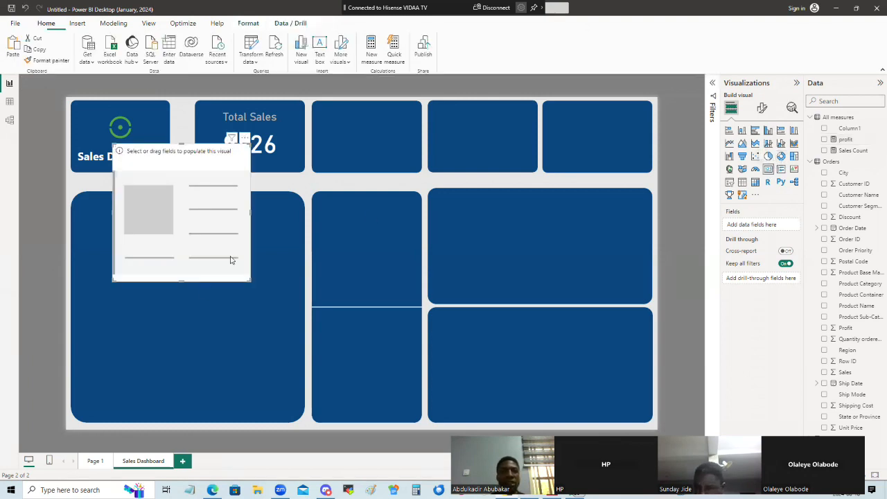
pyautogui.moveTo(851, 141); pyautogui.dragTo(194, 220)
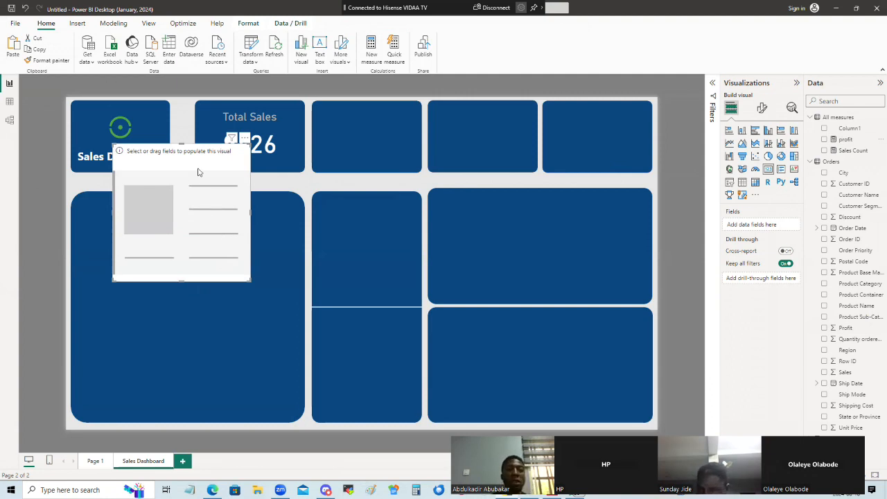
pyautogui.moveTo(194, 159); pyautogui.dragTo(441, 192)
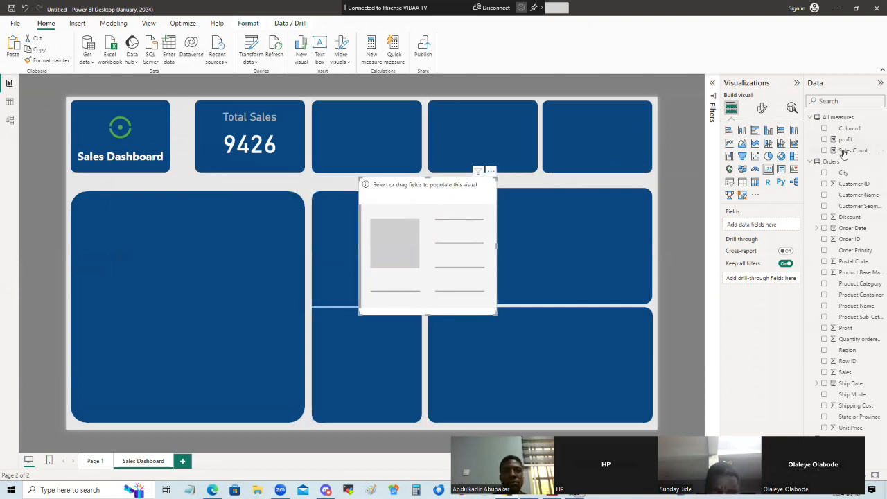
pyautogui.moveTo(844, 153); pyautogui.dragTo(432, 248)
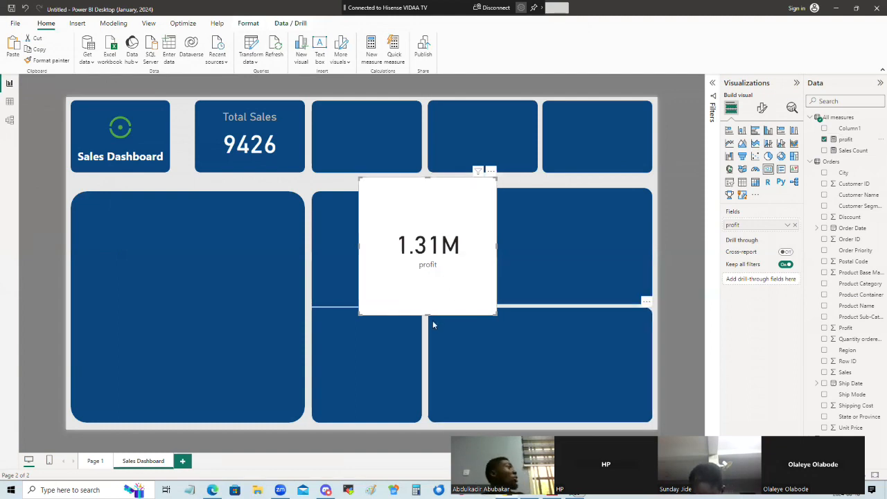
# - Copy the formatting of the Total Sales card onto the profit card with Format painter
pyautogui.click(234, 144)
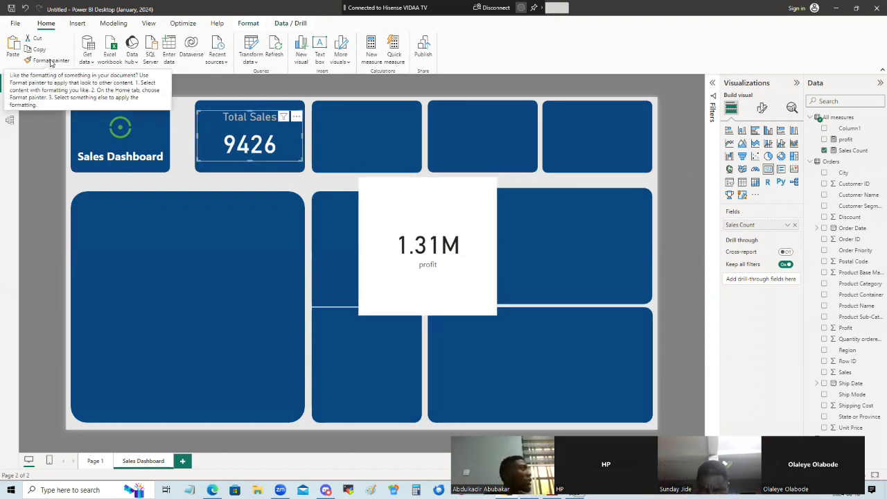
pyautogui.click(51, 61)
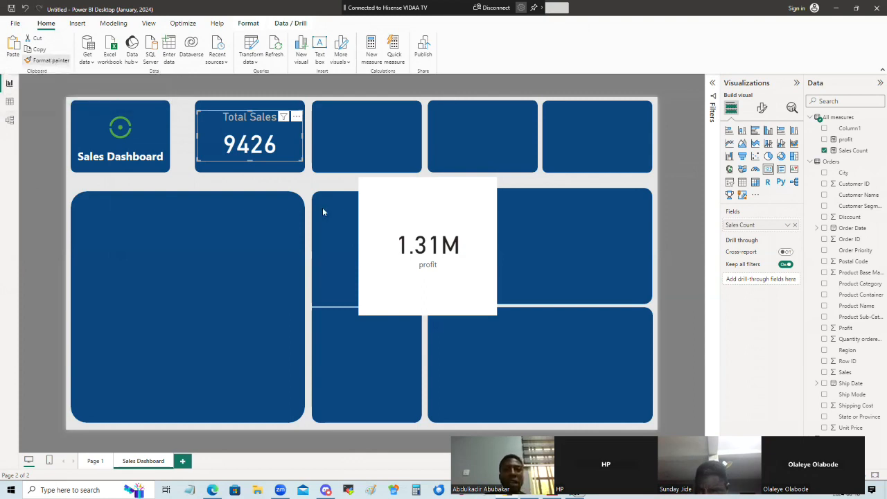
pyautogui.click(487, 269)
# - Shrink the profit card and place it on the blank tile beside the Total Sales tile
pyautogui.moveTo(466, 285); pyautogui.dragTo(411, 204)
pyautogui.moveTo(438, 233); pyautogui.dragTo(426, 178)
pyautogui.moveTo(311, 103); pyautogui.dragTo(317, 106)
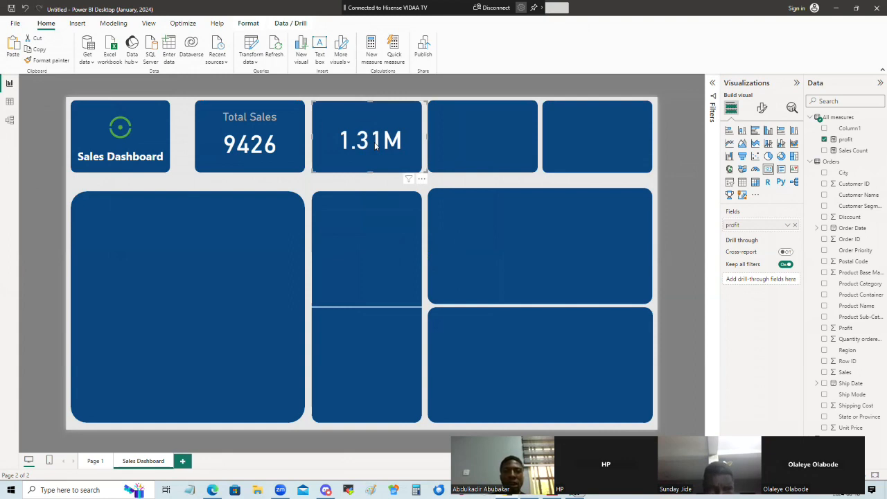
# - Set the profit card's title text to Total Profit and deselect the card
pyautogui.click(763, 109)
pyautogui.click(763, 151)
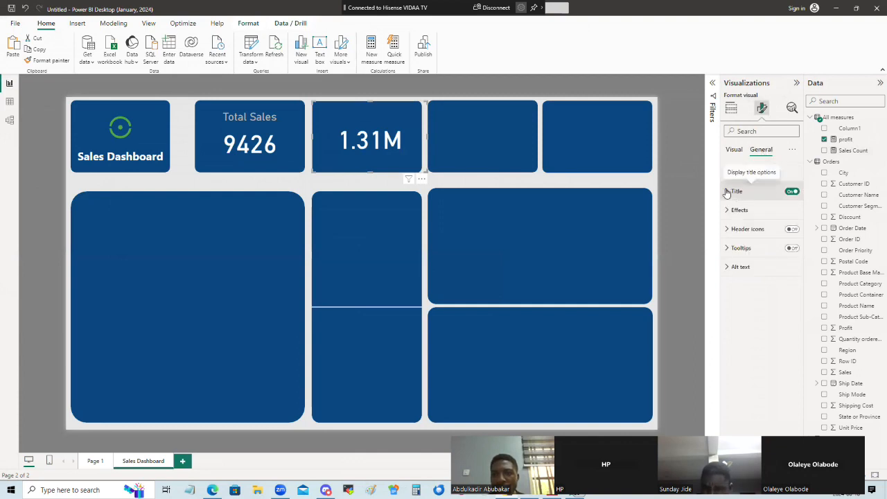
pyautogui.click(727, 192)
pyautogui.click(740, 237)
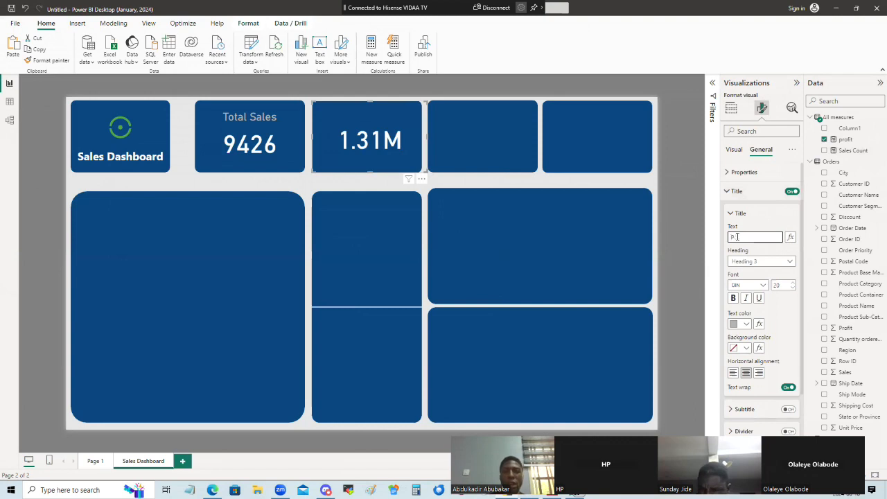
pyautogui.write('Total')
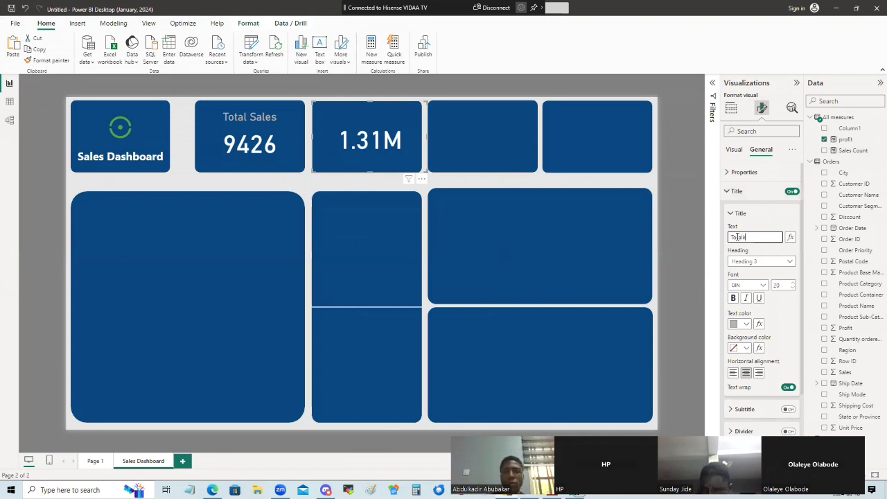
pyautogui.write('k')
pyautogui.press('BackSpace')
pyautogui.press('BackSpace')
pyautogui.write('l Profit')
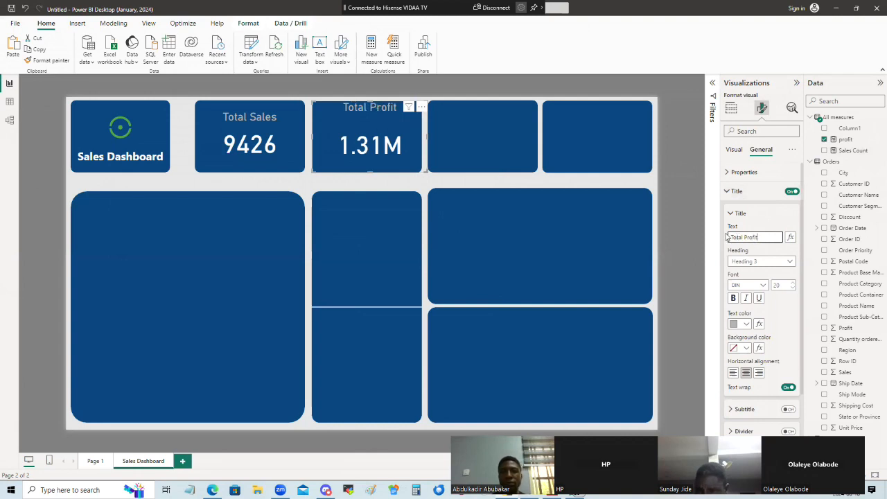
pyautogui.click(389, 158)
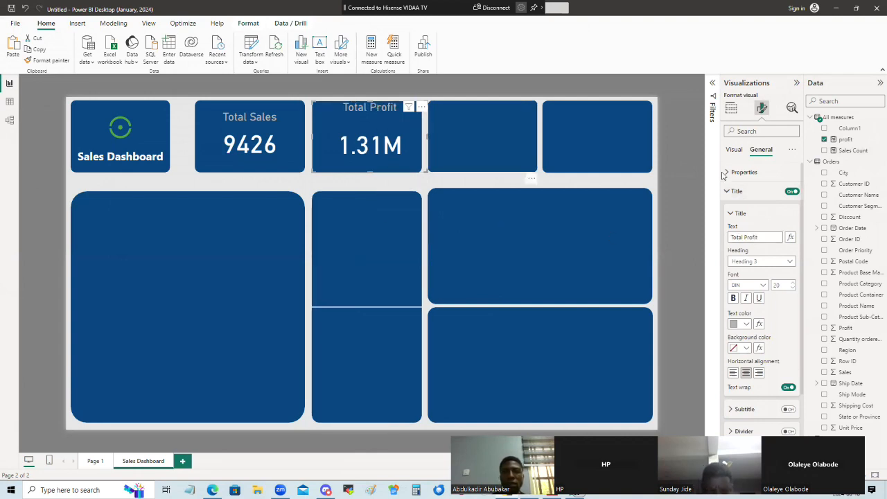
pyautogui.click(368, 103)
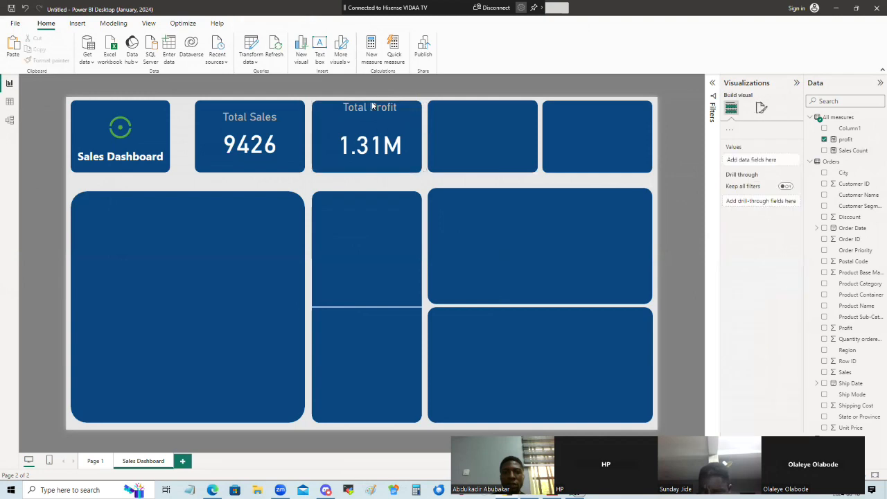
# - Lower the Total Profit card's top edge and raise its bottom edge to line up with the Total Sales card, then deselect it
pyautogui.click(369, 104)
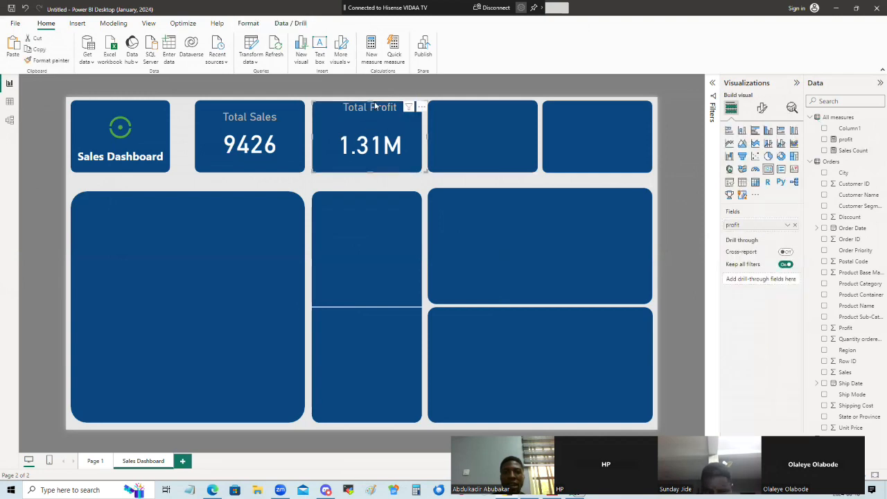
pyautogui.moveTo(370, 101); pyautogui.dragTo(370, 112)
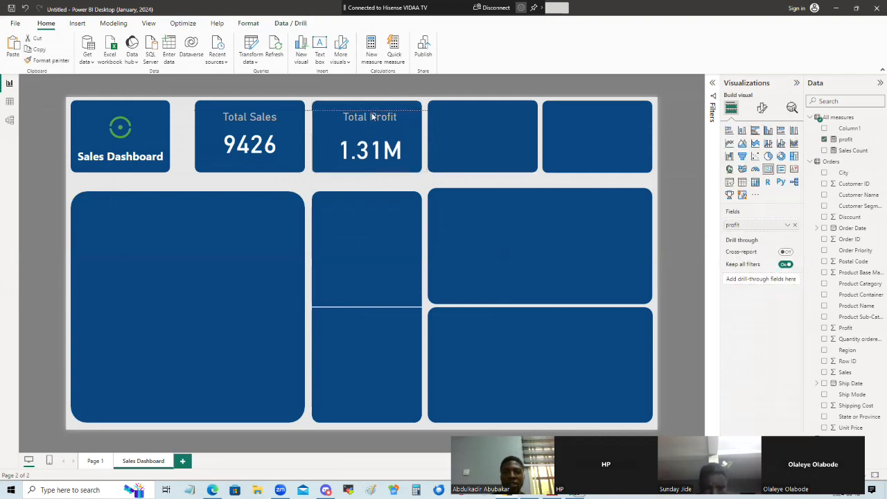
pyautogui.moveTo(368, 170); pyautogui.dragTo(371, 161)
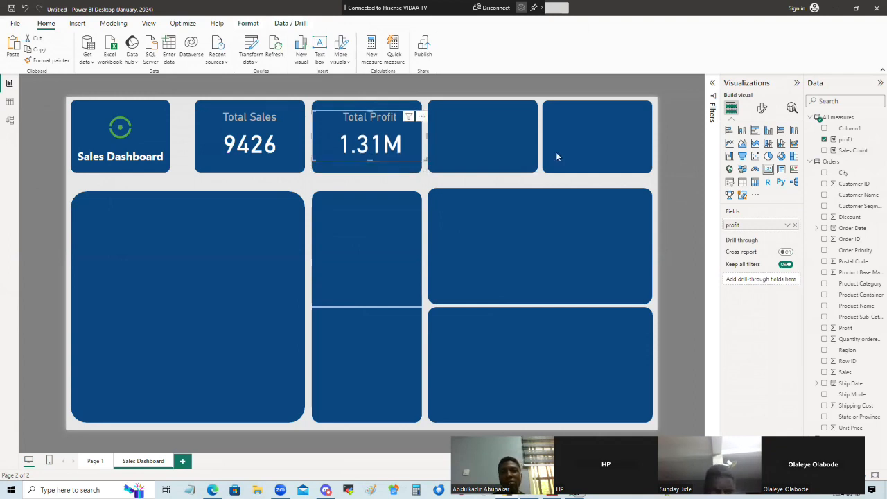
pyautogui.click(666, 175)
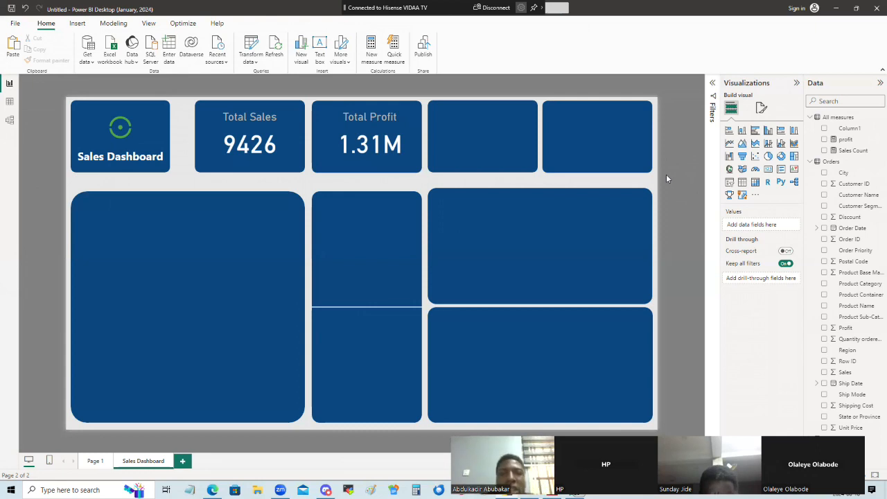
# - Start a new measure in the All measures table and name it shipping cost
pyautogui.rightClick(846, 116)
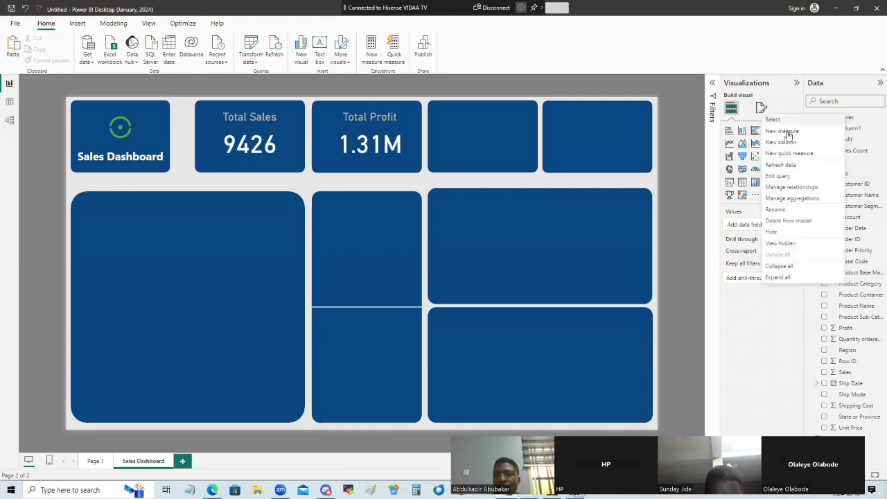
pyautogui.click(647, 120)
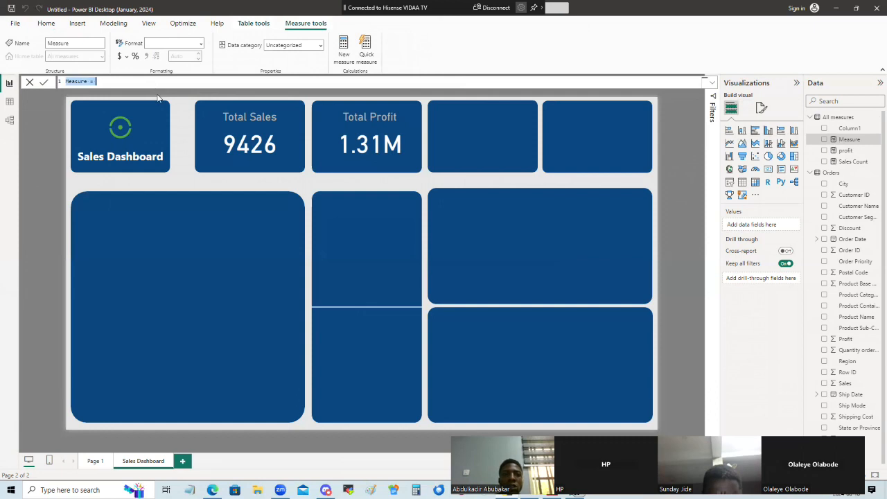
pyautogui.write('sni')
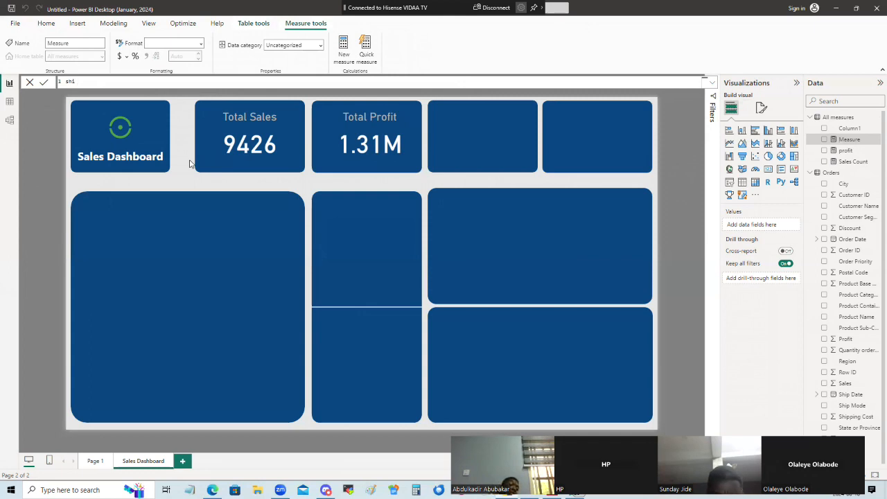
pyautogui.write('pping ')
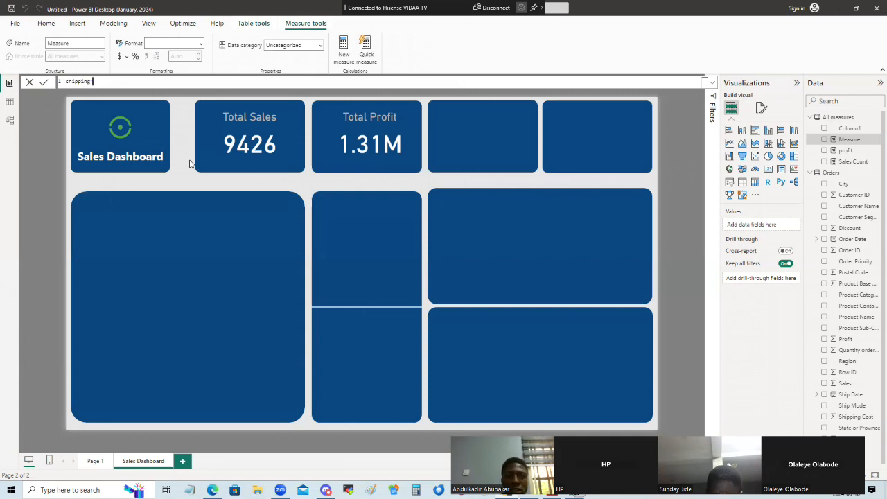
pyautogui.write('cost ')
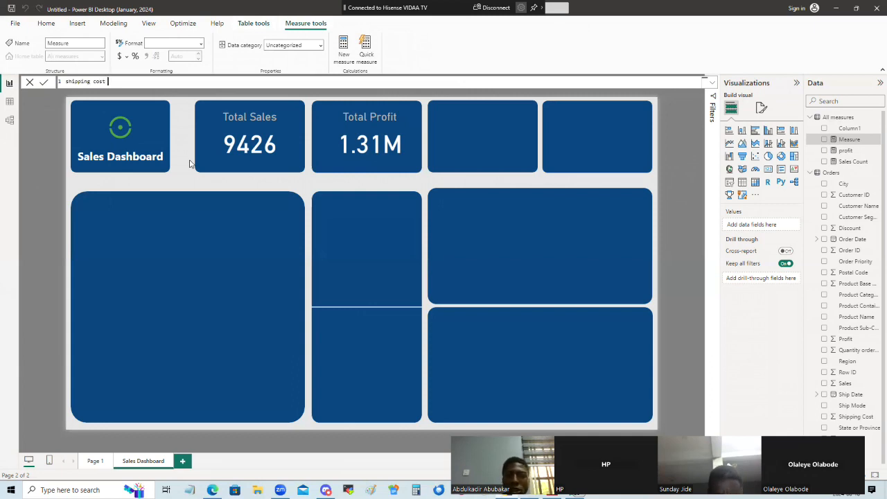
# - Define the shipping cost measure as sum(Orders[Shipping Cost]) and commit the formula
pyautogui.write('= sum(')
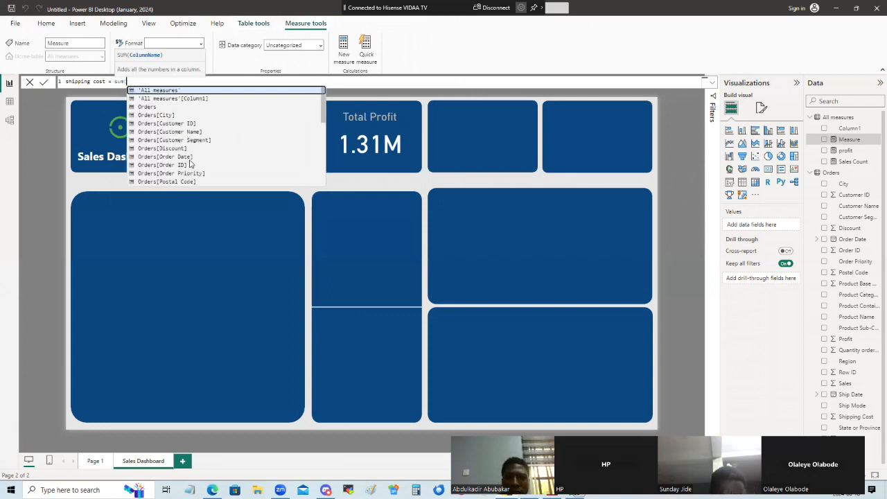
pyautogui.write('ord')
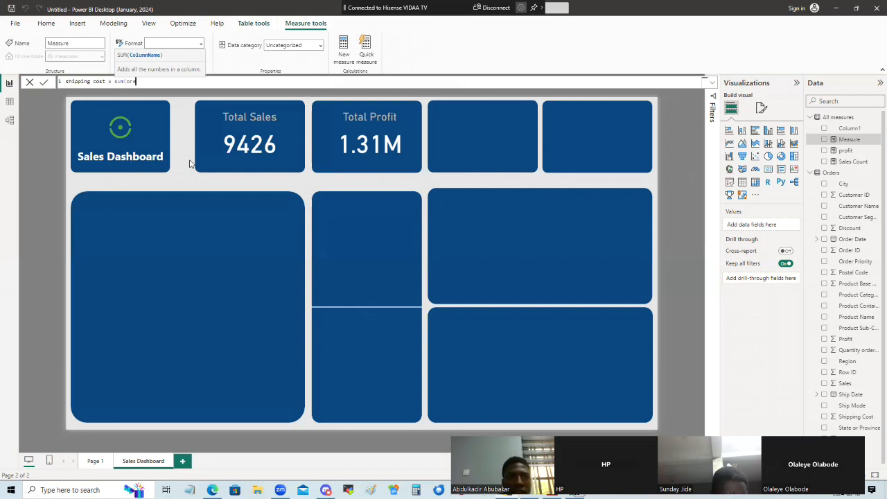
pyautogui.write('er')
pyautogui.press('Down')
pyautogui.press('Down')
pyautogui.press('Down')
pyautogui.press('Down')
pyautogui.press('Down')
pyautogui.press('Down')
pyautogui.press('Down')
pyautogui.press('Down')
pyautogui.press('Down')
pyautogui.press('Down')
pyautogui.press('Down')
pyautogui.press('Down')
pyautogui.press('Down')
pyautogui.press('Down')
pyautogui.press('Down')
pyautogui.press('Down')
pyautogui.press('Down')
pyautogui.press('Down')
pyautogui.press('Down')
pyautogui.press('Down')
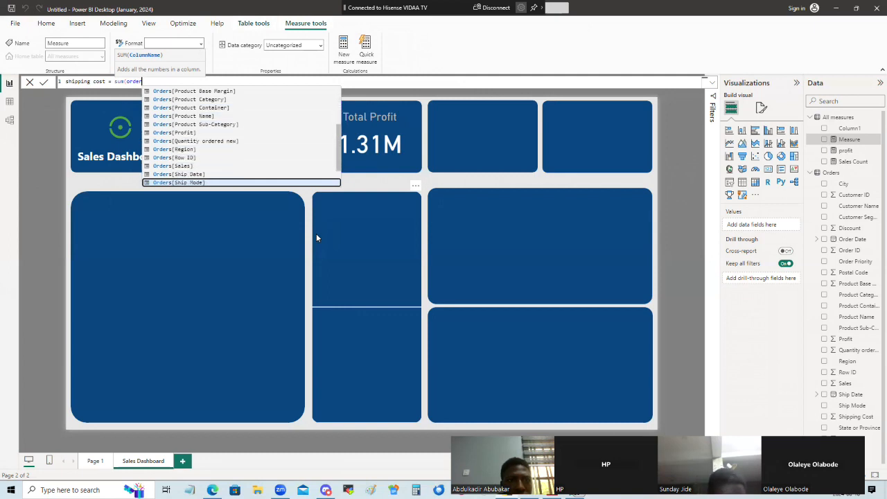
pyautogui.press('Down')
pyautogui.press('Down')
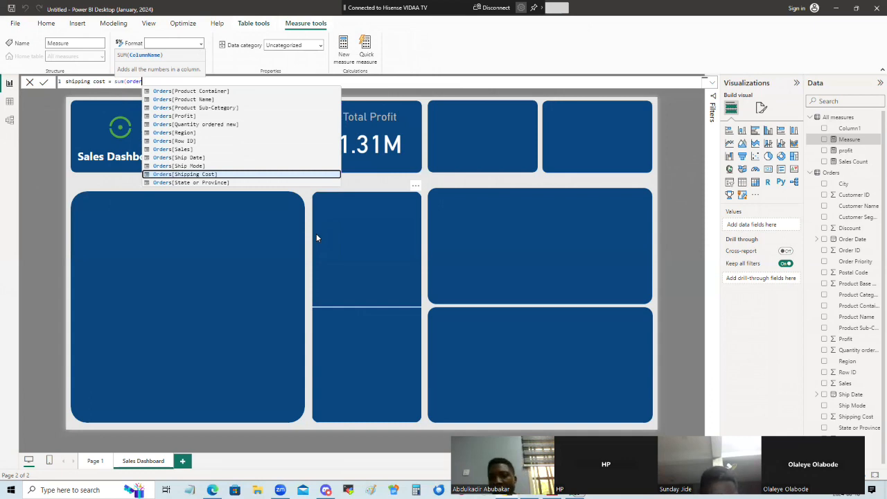
pyautogui.press('Tab')
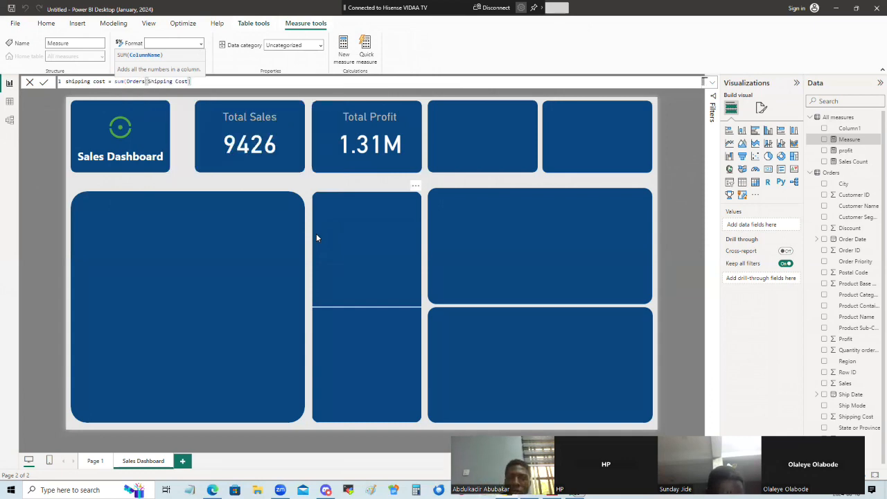
pyautogui.write(')')
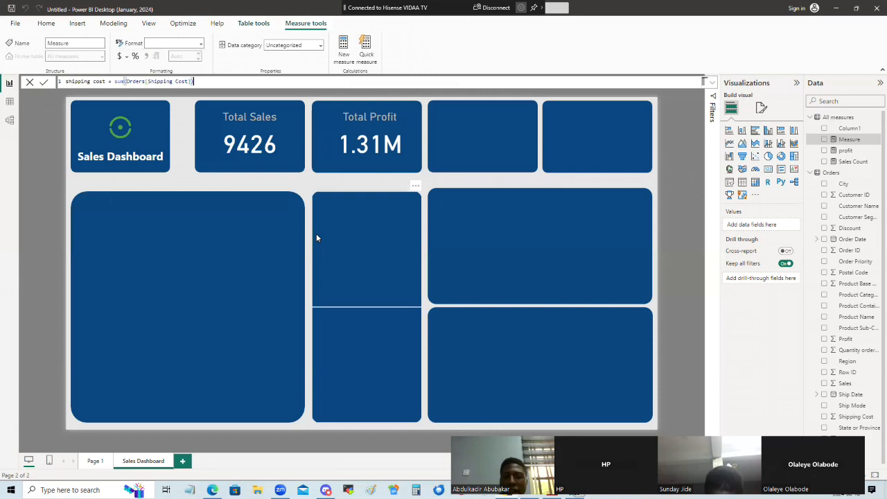
pyautogui.press('Return')
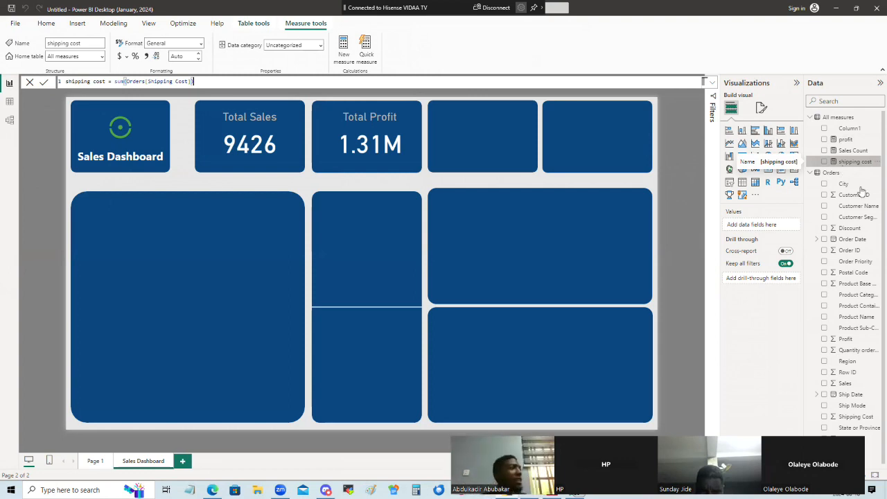
# - Start another measure in the All measures table and name it avg shipping cost
pyautogui.rightClick(837, 118)
pyautogui.click(783, 134)
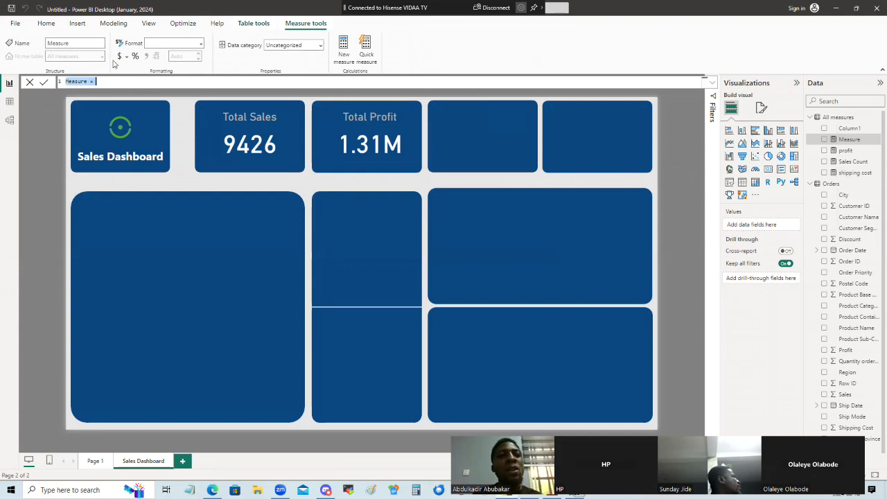
pyautogui.click(112, 81)
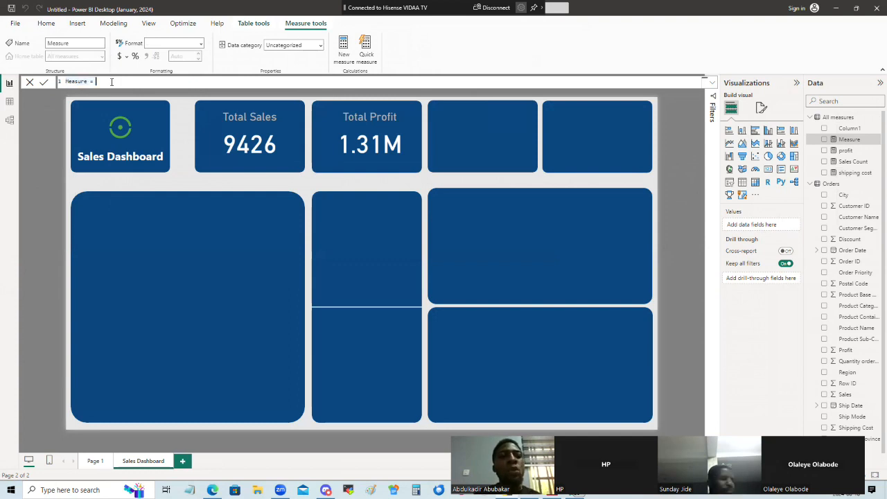
pyautogui.doubleClick(77, 81)
pyautogui.write('s')
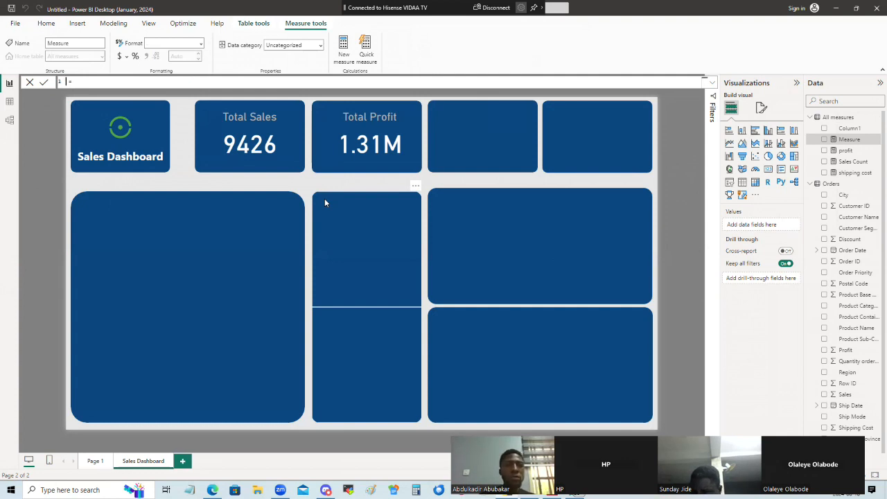
pyautogui.write('aver')
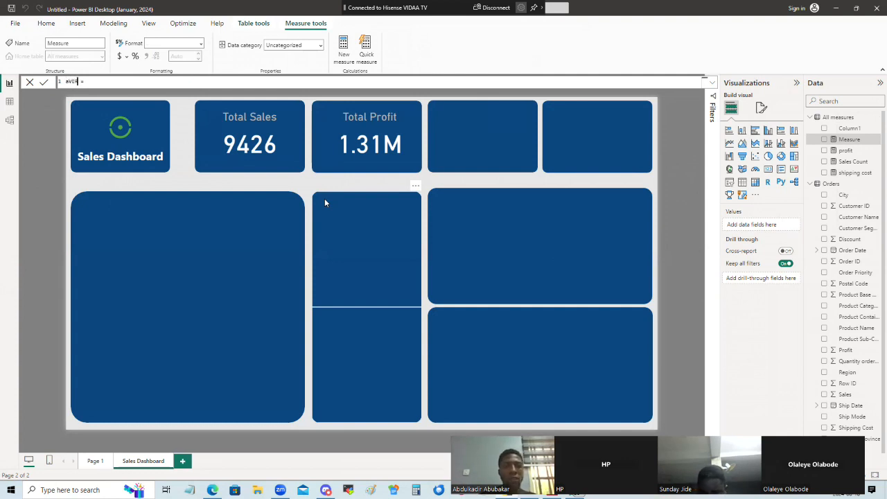
pyautogui.press('BackSpace')
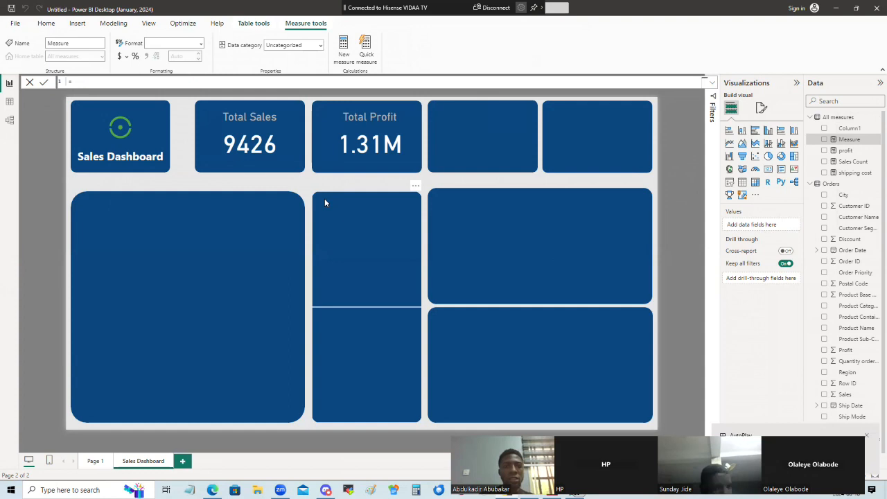
pyautogui.write('aver')
pyautogui.press('BackSpace')
pyautogui.press('BackSpace')
pyautogui.write('g shipping')
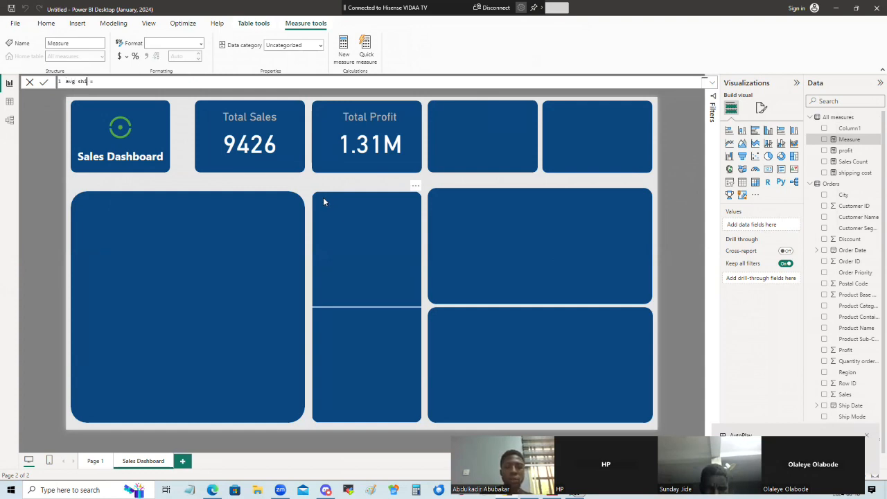
pyautogui.write(' cost')
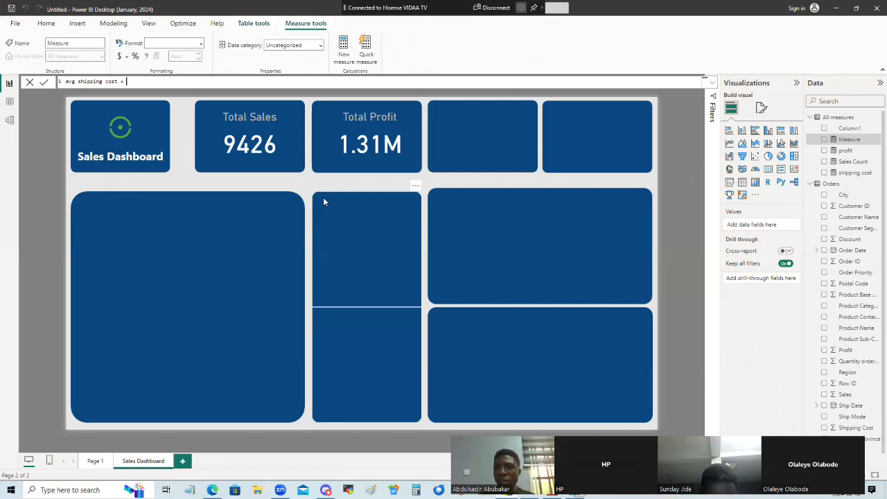
# - Define the avg shipping cost measure as [shipping cost] / [profit]
pyautogui.write('[shipping cost]')
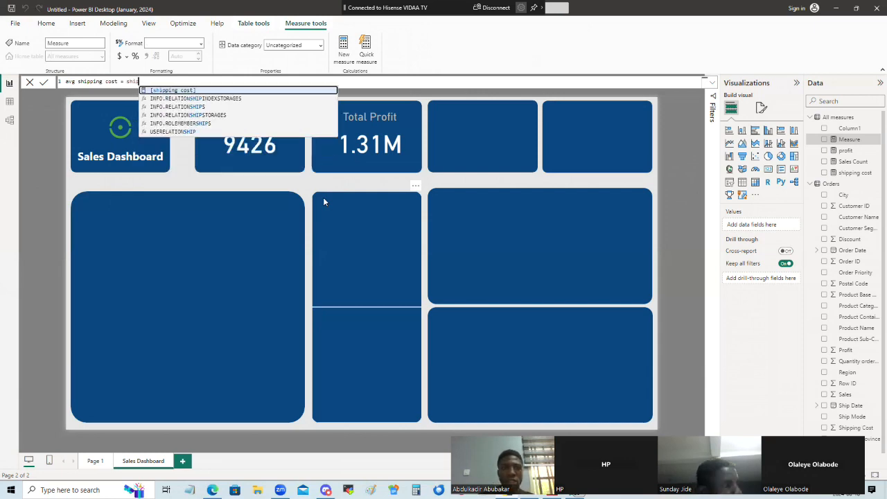
pyautogui.press('Tab')
pyautogui.write('/ ')
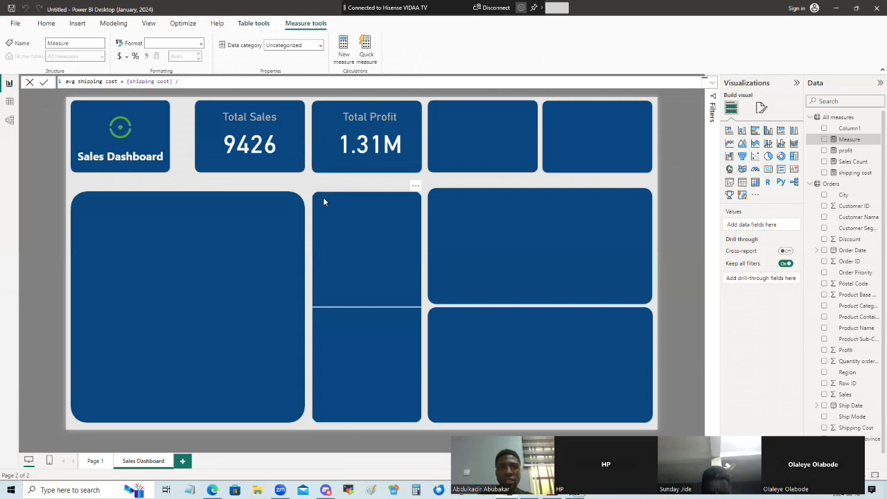
pyautogui.write('pro')
pyautogui.press('Up')
pyautogui.press('Up')
pyautogui.press('Up')
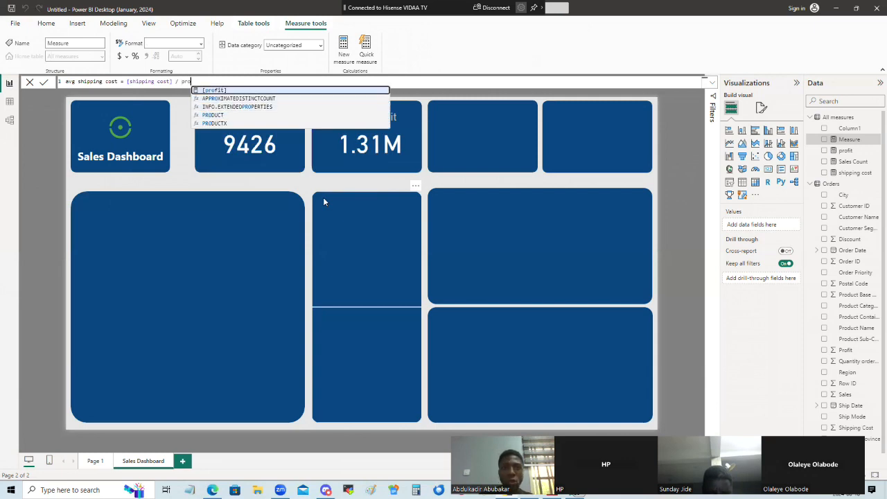
pyautogui.press('Tab')
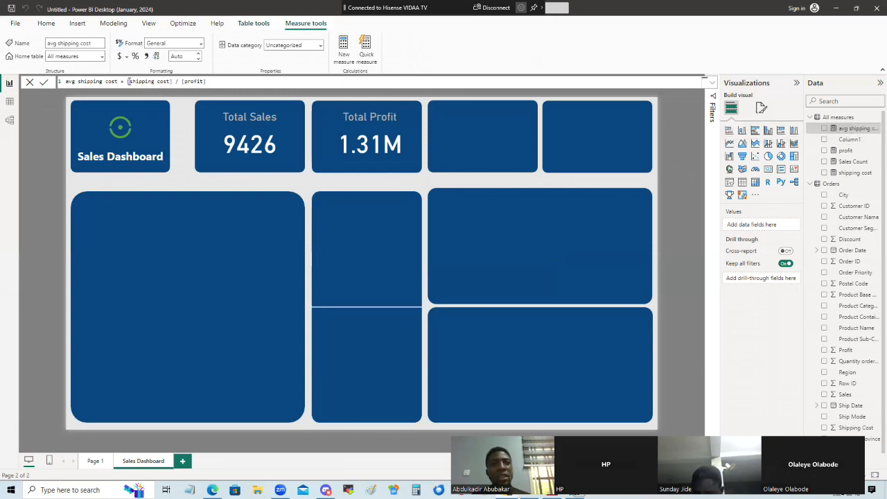
# - Replace the divisor [profit] in the avg shipping cost formula with the [Sales Count] measure
pyautogui.click(192, 82)
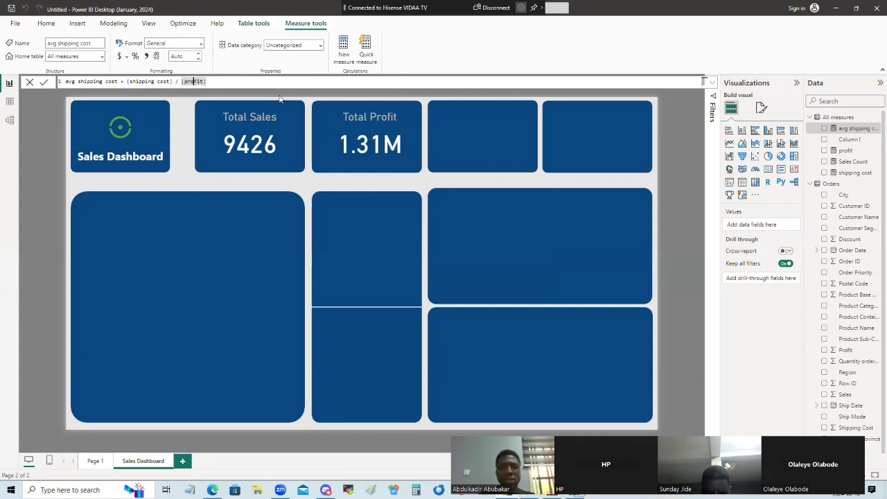
pyautogui.write('se')
pyautogui.press('BackSpace')
pyautogui.press('BackSpace')
pyautogui.press('BackSpace')
pyautogui.press('BackSpace')
pyautogui.press('BackSpace')
pyautogui.press('BackSpace')
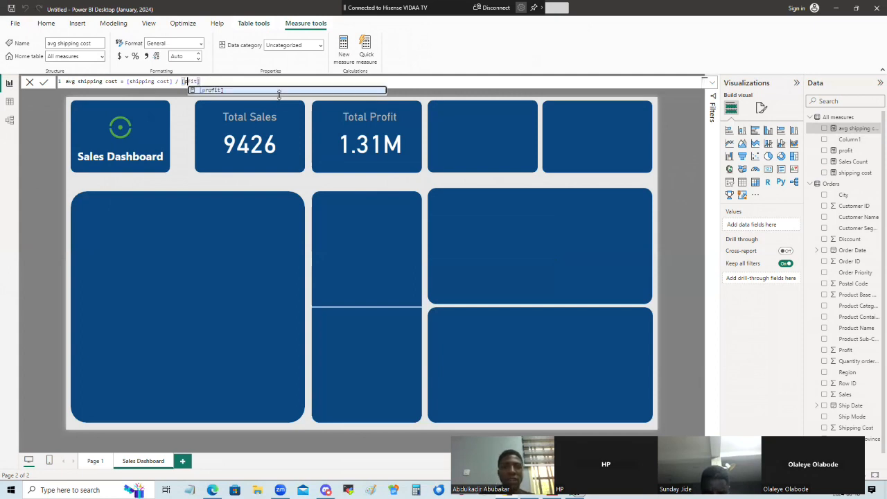
pyautogui.press('Delete')
pyautogui.press('Delete')
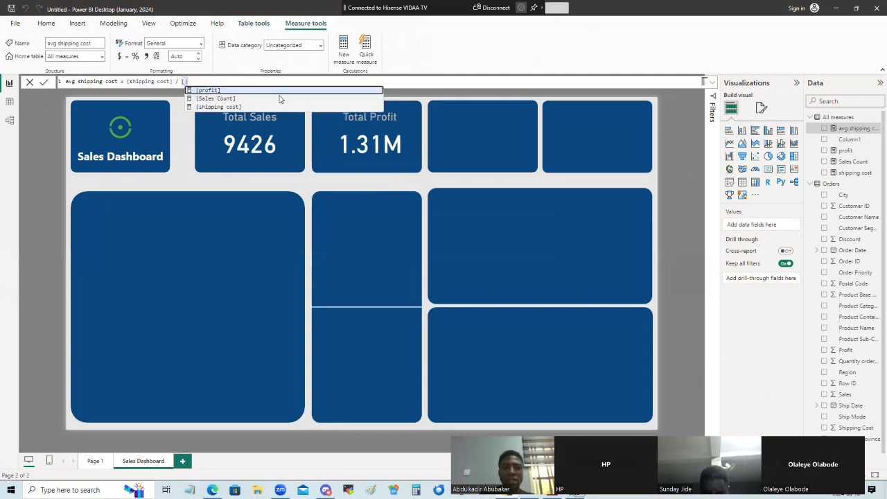
pyautogui.write('sales')
pyautogui.click(236, 90)
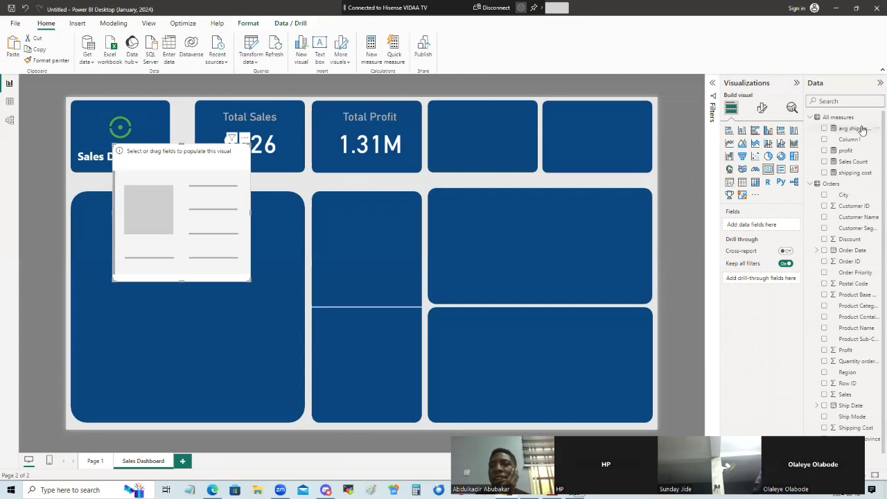
# - Fill the empty card with the avg shipping cost measure and place it, reduced in size, on the blank tile beside Total Profit
pyautogui.moveTo(863, 131); pyautogui.dragTo(194, 210)
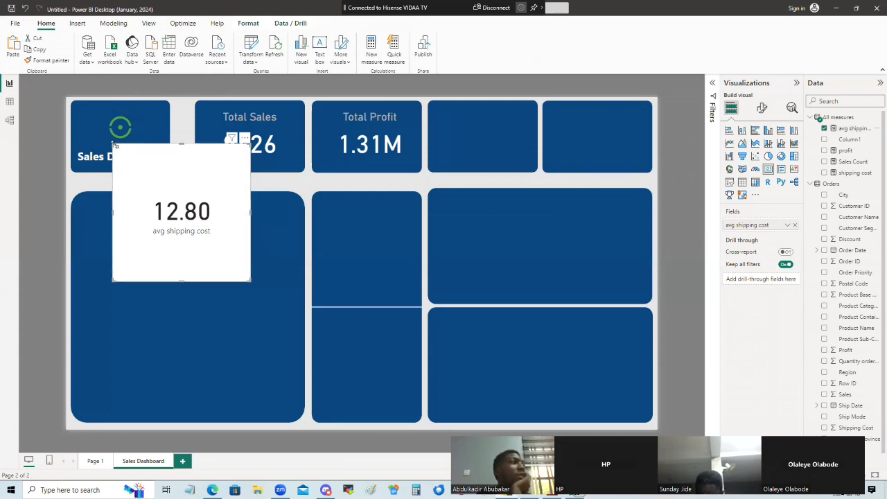
pyautogui.moveTo(114, 145); pyautogui.dragTo(166, 205)
pyautogui.moveTo(217, 252); pyautogui.dragTo(497, 156)
# - Copy the formatting of the Total Profit card onto the avg shipping cost card with Format painter
pyautogui.click(370, 144)
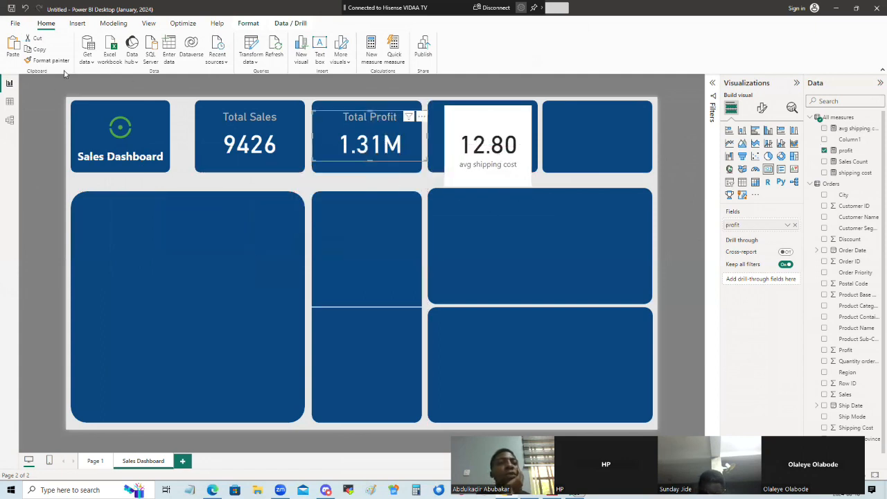
pyautogui.click(40, 61)
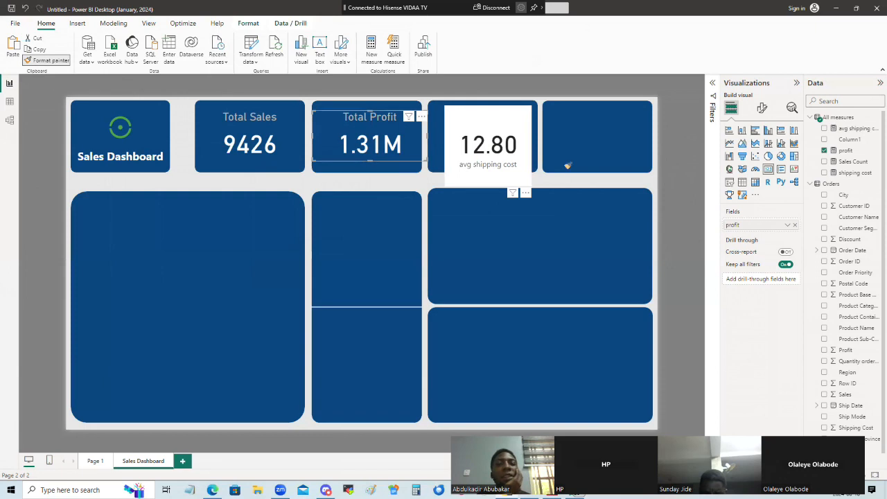
pyautogui.click(530, 166)
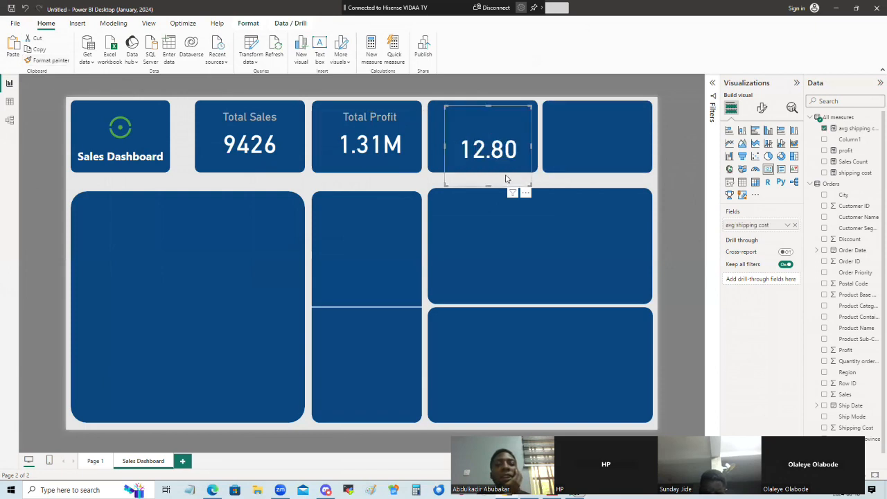
# - Turn on the title of the avg shipping cost card and set its text to "Avg. Shipping Cost"
pyautogui.moveTo(503, 158); pyautogui.dragTo(502, 149)
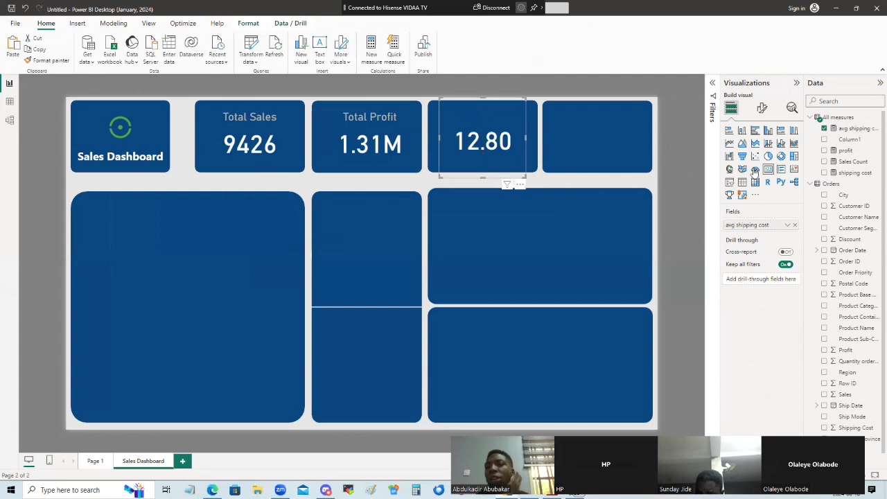
pyautogui.click(761, 108)
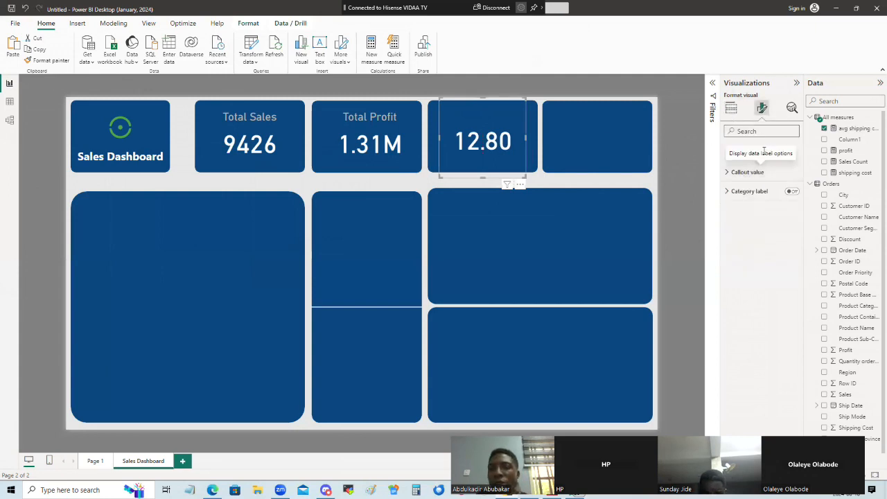
pyautogui.click(761, 149)
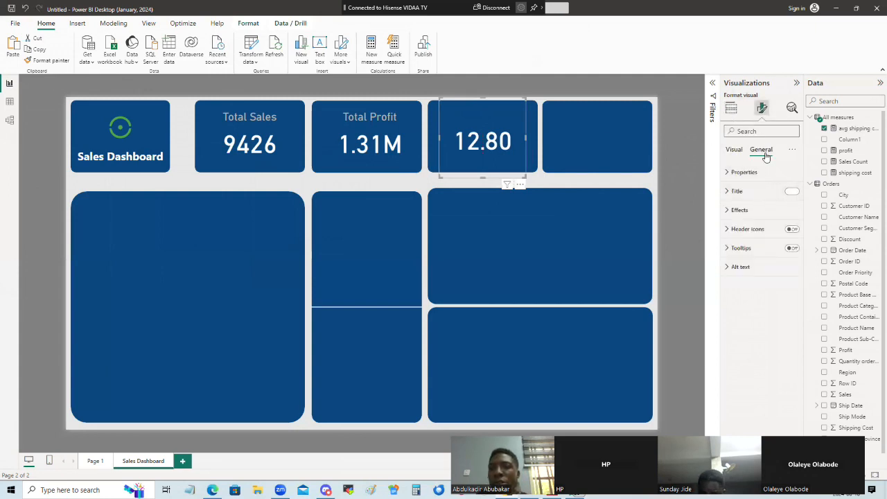
pyautogui.click(730, 198)
pyautogui.click(743, 236)
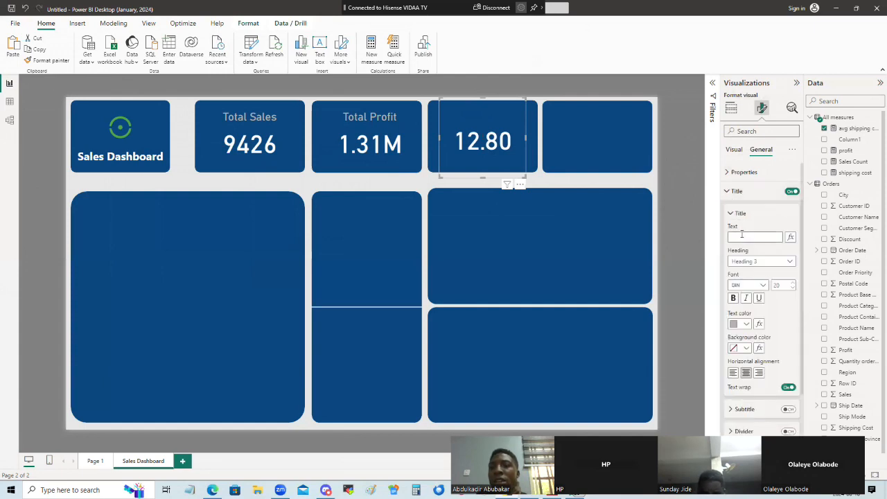
pyautogui.write('Avg. S')
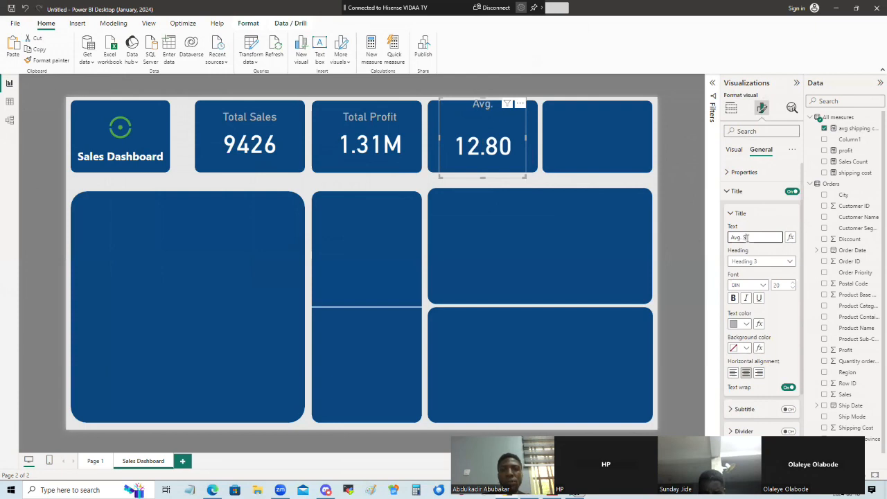
pyautogui.write('hipping Cost')
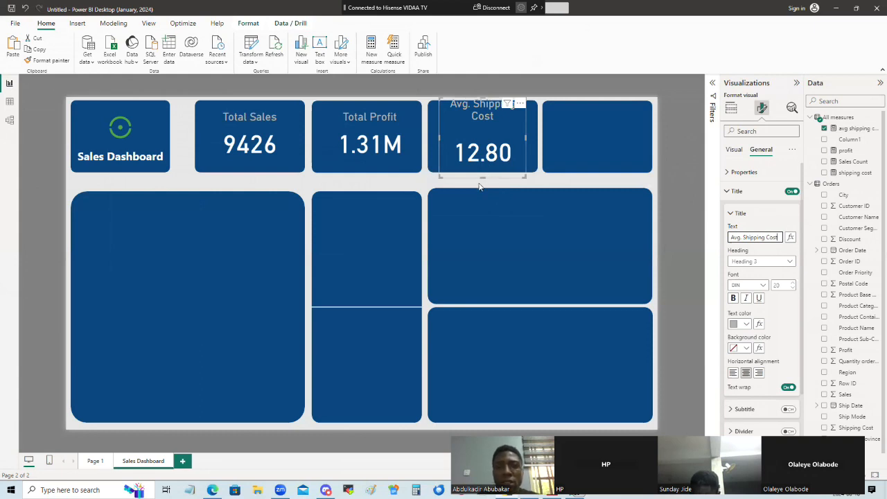
# - Resize and reposition the Avg. Shipping Cost card so its title fits on one line within the tile beside Total Profit
pyautogui.moveTo(484, 182); pyautogui.dragTo(484, 160)
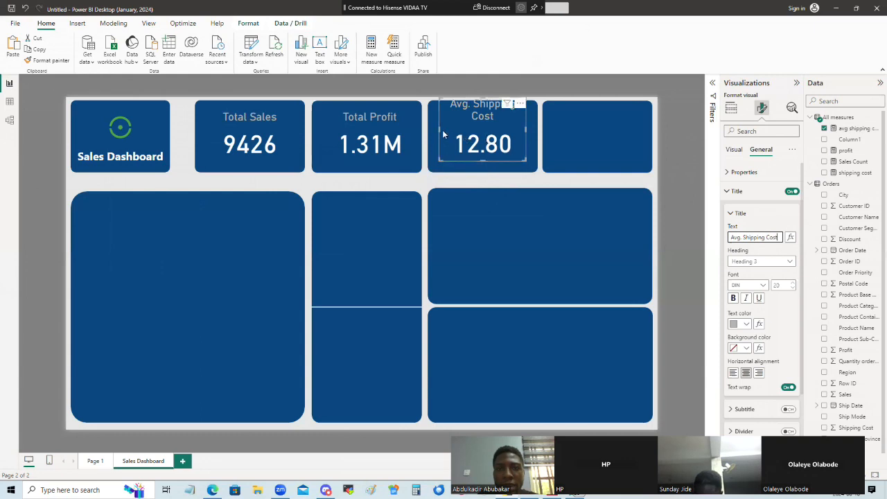
pyautogui.moveTo(439, 133); pyautogui.dragTo(427, 133)
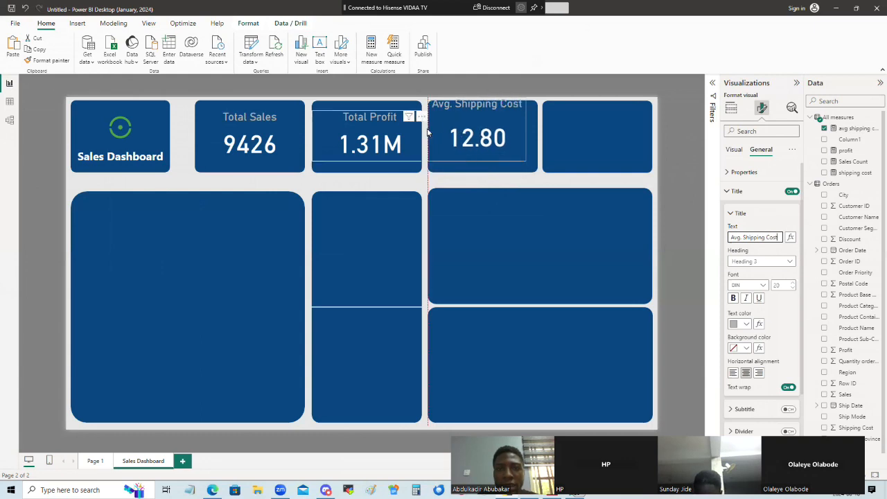
pyautogui.moveTo(489, 121); pyautogui.dragTo(495, 133)
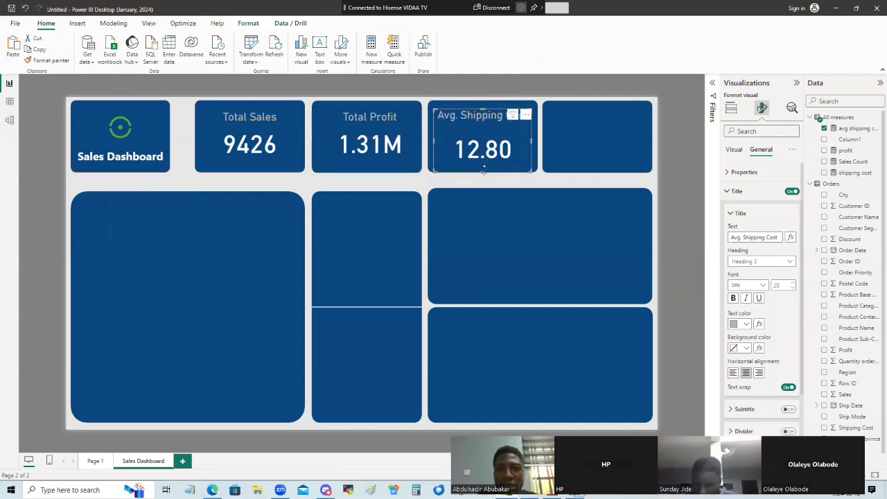
pyautogui.moveTo(483, 171); pyautogui.dragTo(485, 166)
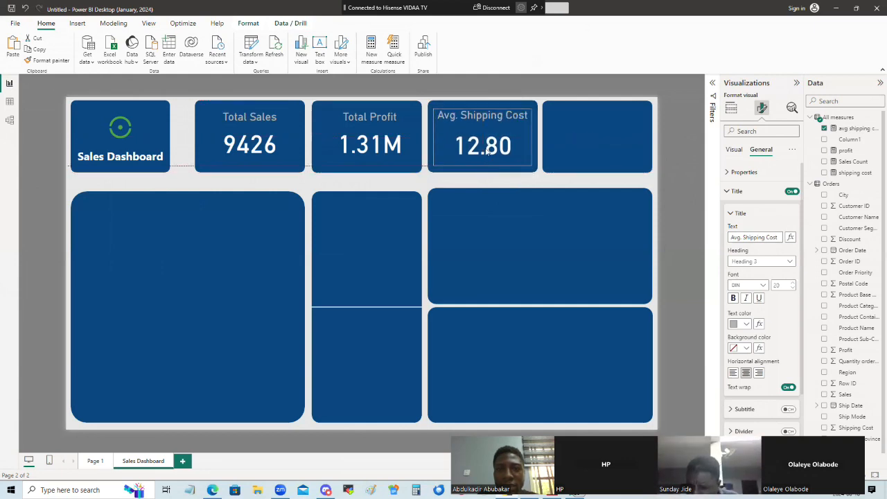
pyautogui.moveTo(489, 140); pyautogui.dragTo(483, 170)
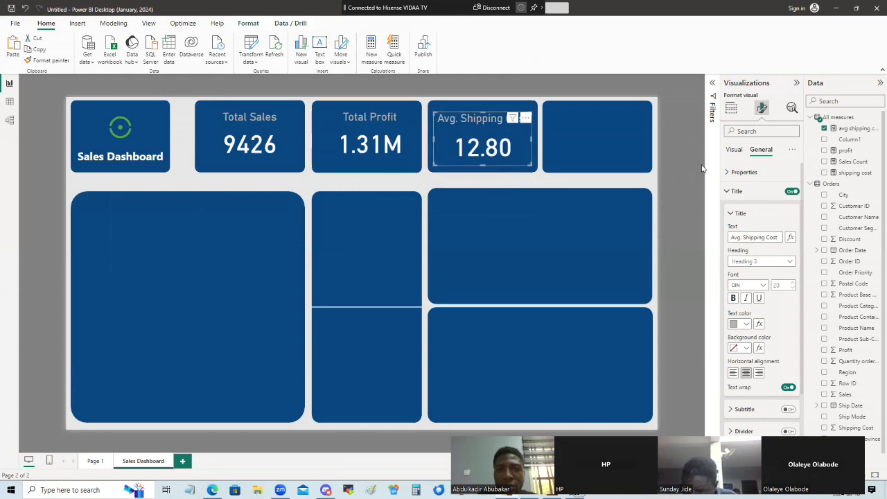
pyautogui.click(684, 199)
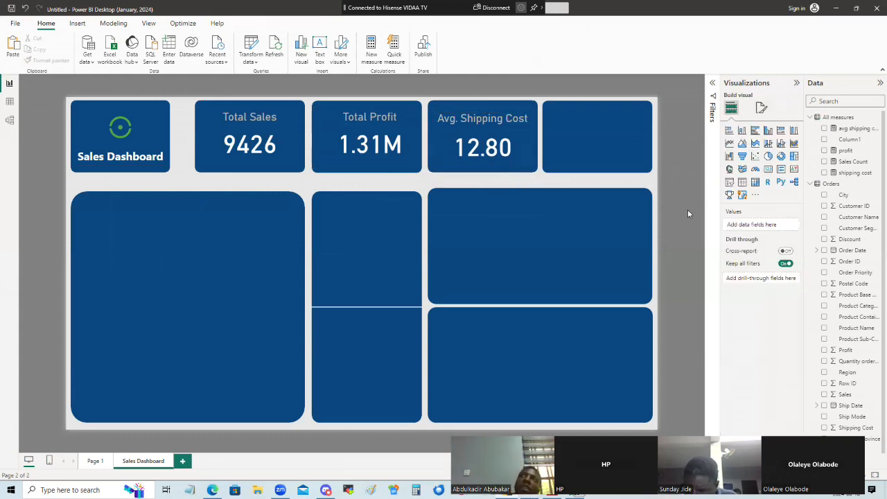
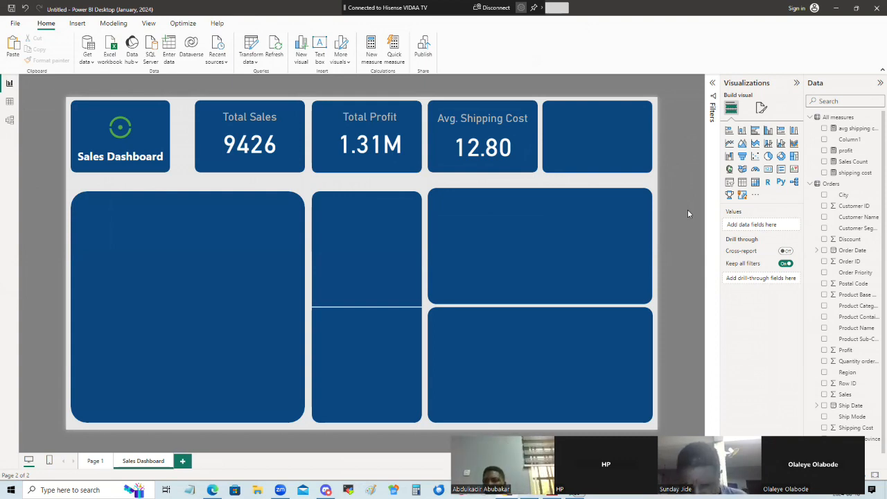
# - Create a new measure named Avg Item in the All measures table
pyautogui.scroll(-1, 807, 275)
pyautogui.moveTo(804, 247); pyautogui.dragTo(756, 253)
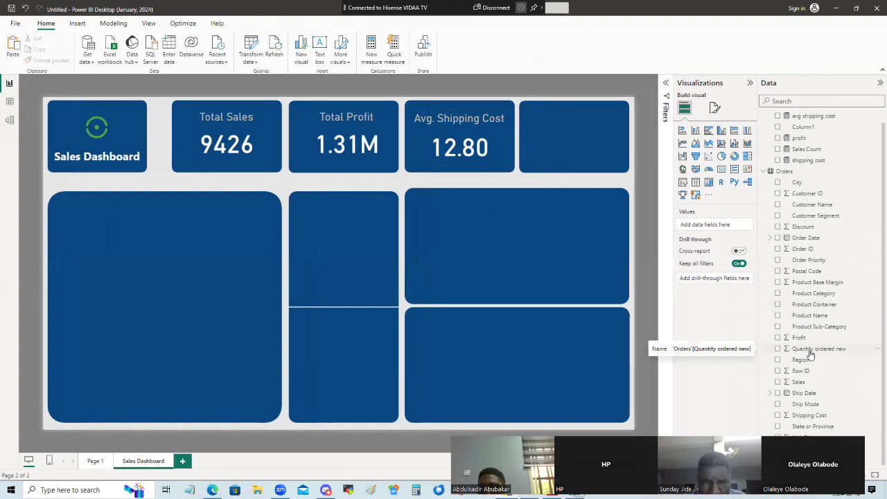
pyautogui.scroll(1, 811, 353)
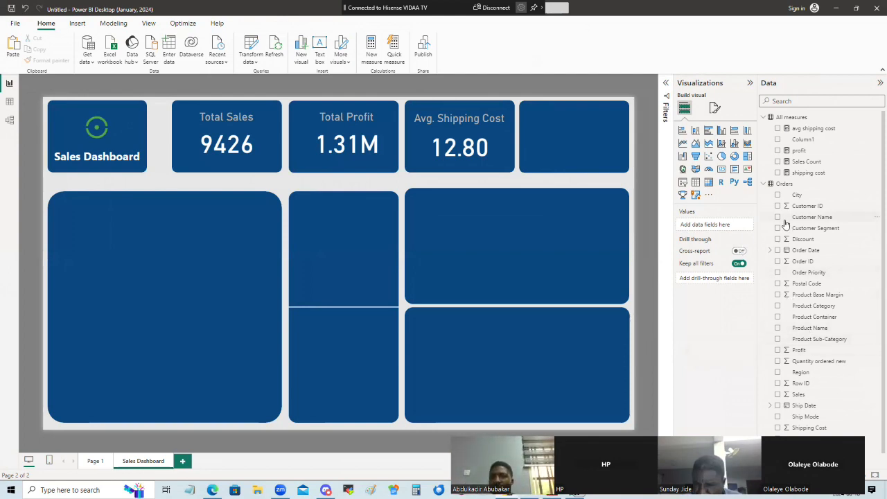
pyautogui.rightClick(801, 119)
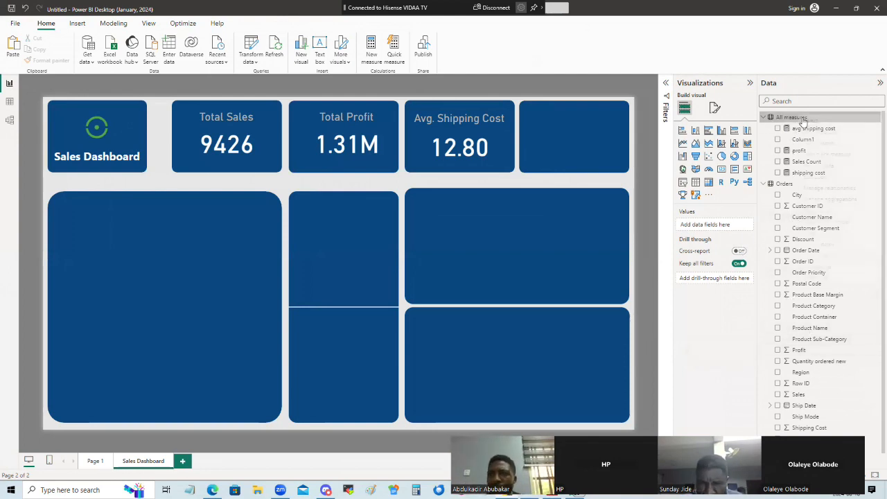
pyautogui.click(815, 131)
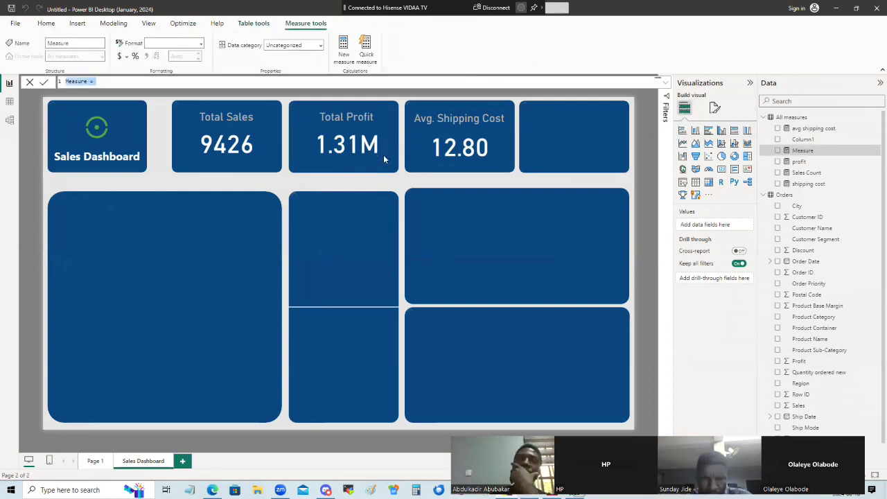
pyautogui.doubleClick(73, 83)
pyautogui.write('A')
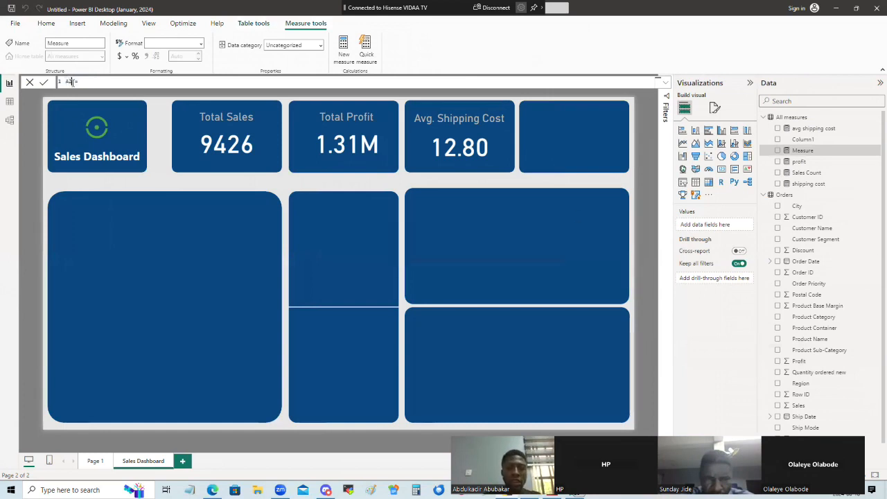
pyautogui.write('zvg')
pyautogui.press('BackSpace')
pyautogui.press('BackSpace')
pyautogui.press('BackSpace')
pyautogui.write('vg Dtem =')
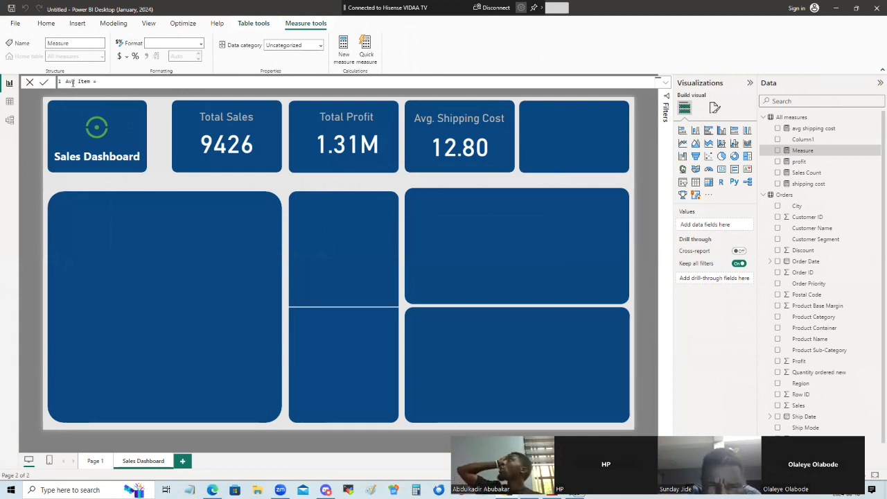
pyautogui.press('End')
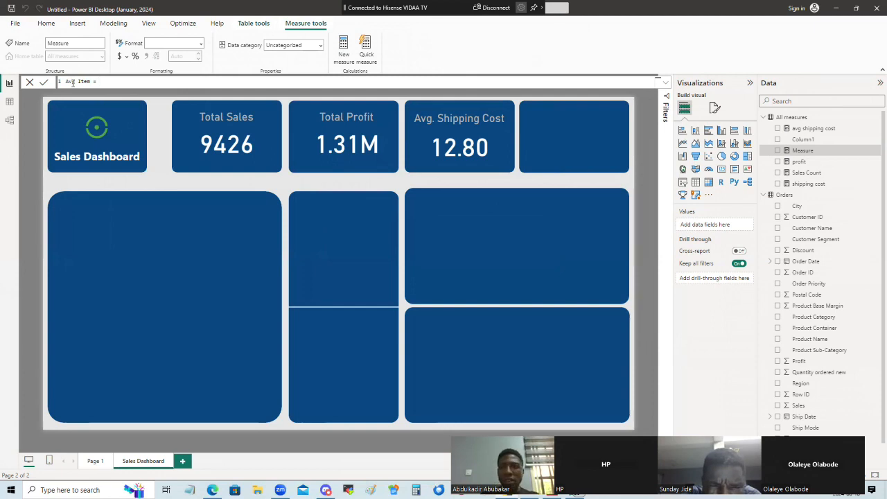
# - Begin the Avg Item formula with the sum of Orders[Quantity ordered new]
pyautogui.write('sum')
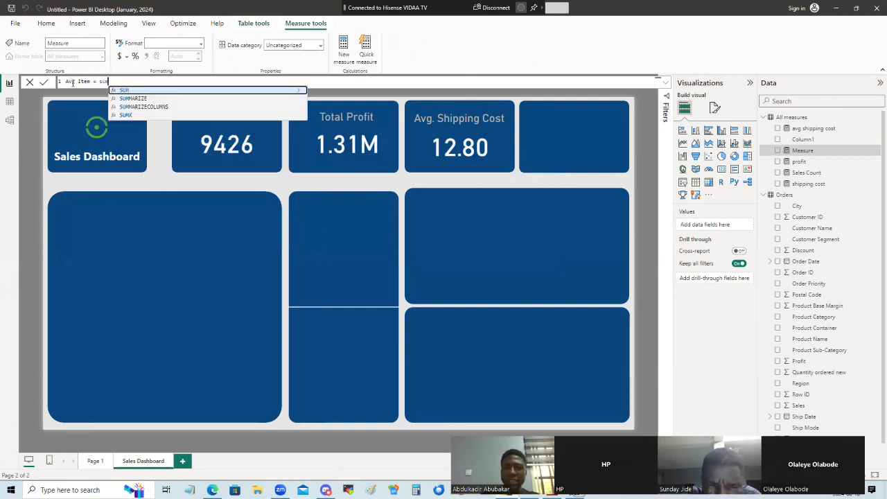
pyautogui.write('(')
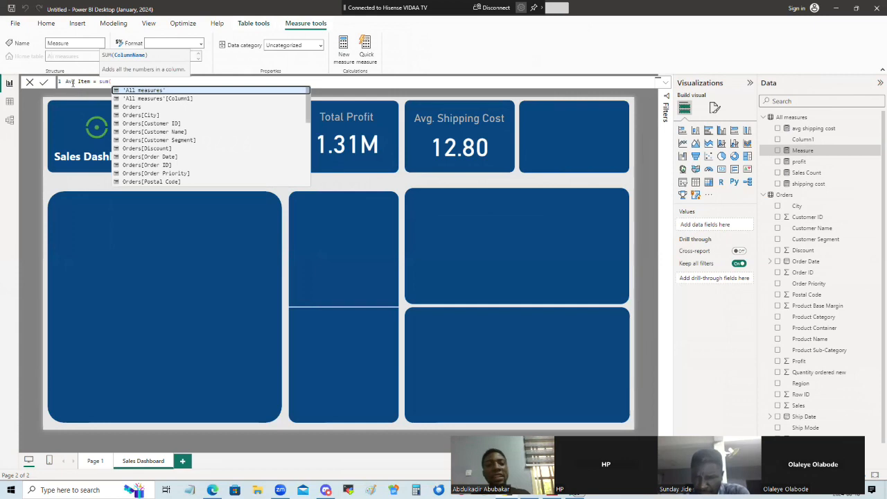
pyautogui.write('or')
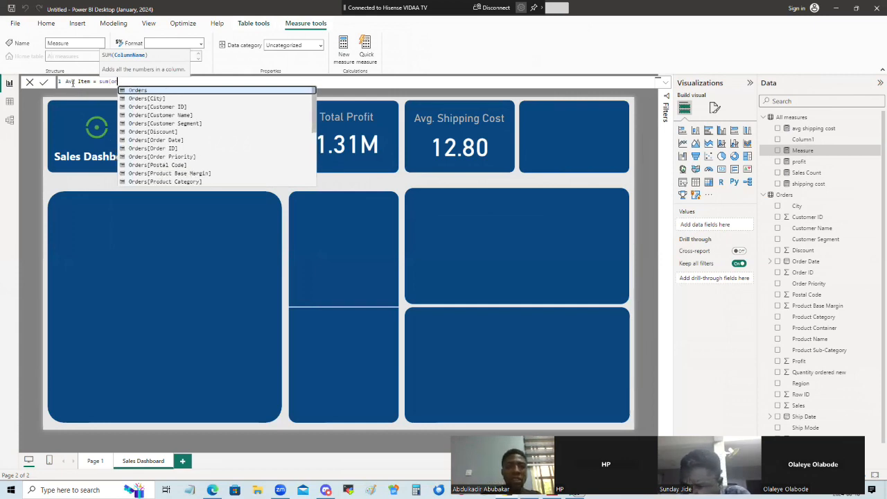
pyautogui.write('der')
pyautogui.press('Down')
pyautogui.press('Down')
pyautogui.press('Down')
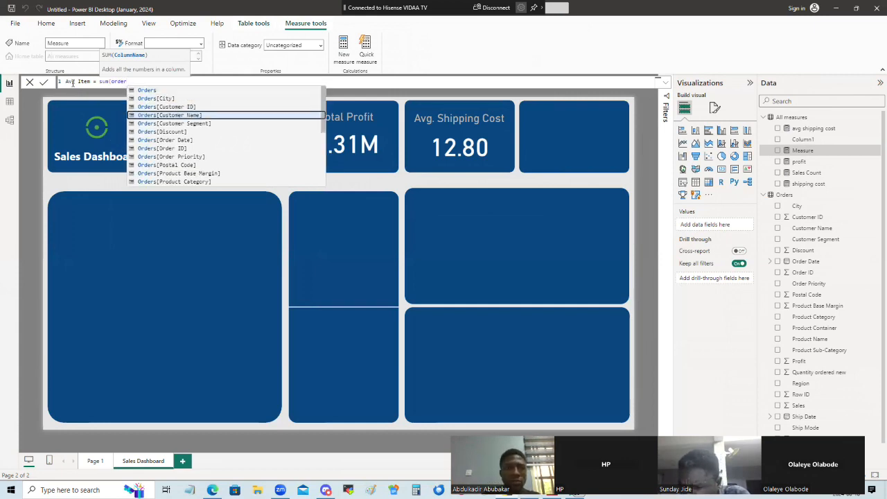
pyautogui.press('Down')
pyautogui.press('Down')
pyautogui.press('Down')
pyautogui.press('Down')
pyautogui.press('Down')
pyautogui.press('Down')
pyautogui.press('Down')
pyautogui.press('Down')
pyautogui.press('Down')
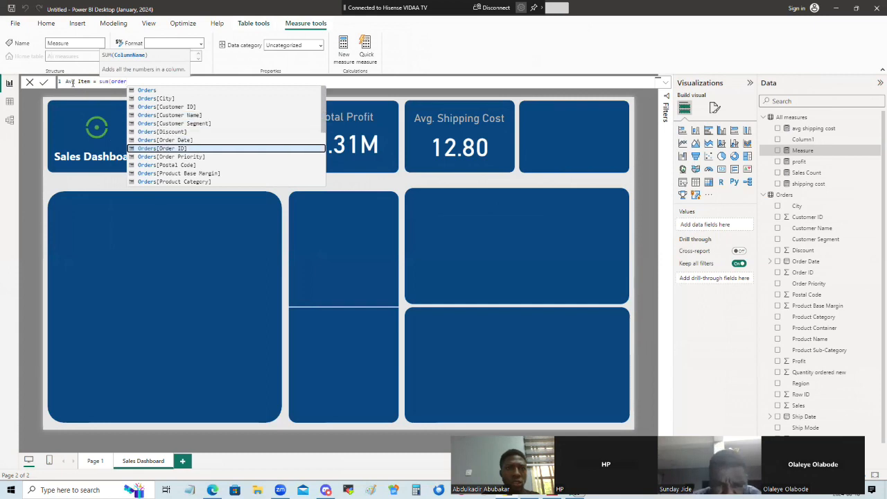
pyautogui.press('Down')
pyautogui.press('Down')
pyautogui.press('Down')
pyautogui.press('Down')
pyautogui.press('Down')
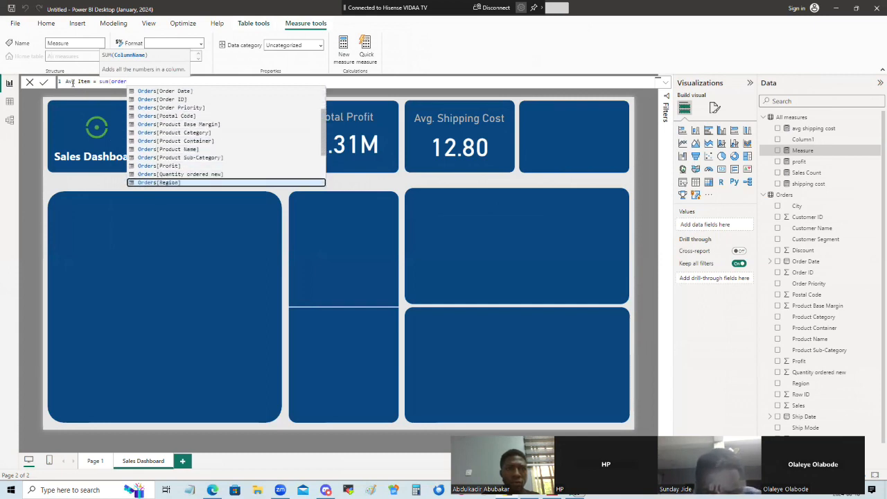
pyautogui.press('Up')
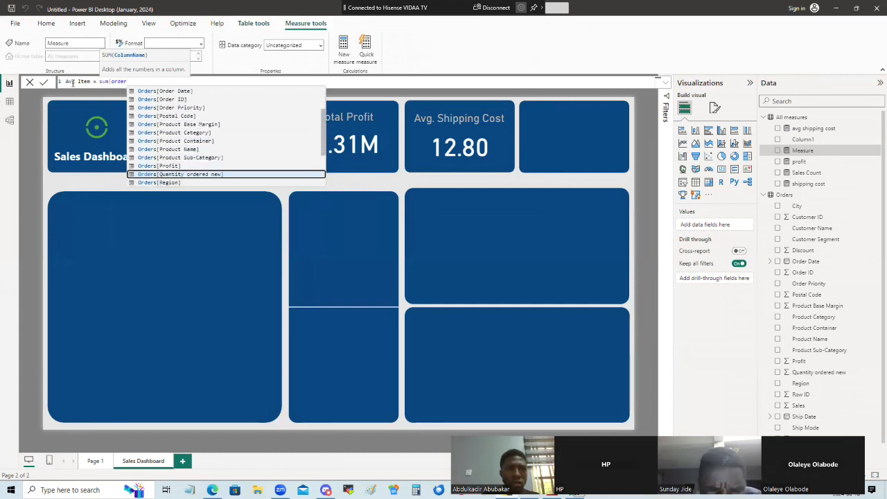
pyautogui.press('Down')
pyautogui.press('Down')
pyautogui.press('Down')
pyautogui.press('Down')
pyautogui.press('Down')
pyautogui.press('Down')
pyautogui.press('Down')
pyautogui.press('Down')
pyautogui.press('Down')
pyautogui.press('Down')
pyautogui.press('Down')
pyautogui.press('Down')
pyautogui.press('Up')
pyautogui.press('Up')
pyautogui.press('Up')
pyautogui.press('Up')
pyautogui.press('Up')
pyautogui.press('Up')
pyautogui.press('Up')
pyautogui.press('Up')
pyautogui.press('Up')
pyautogui.press('Up')
pyautogui.press('Up')
pyautogui.press('Up')
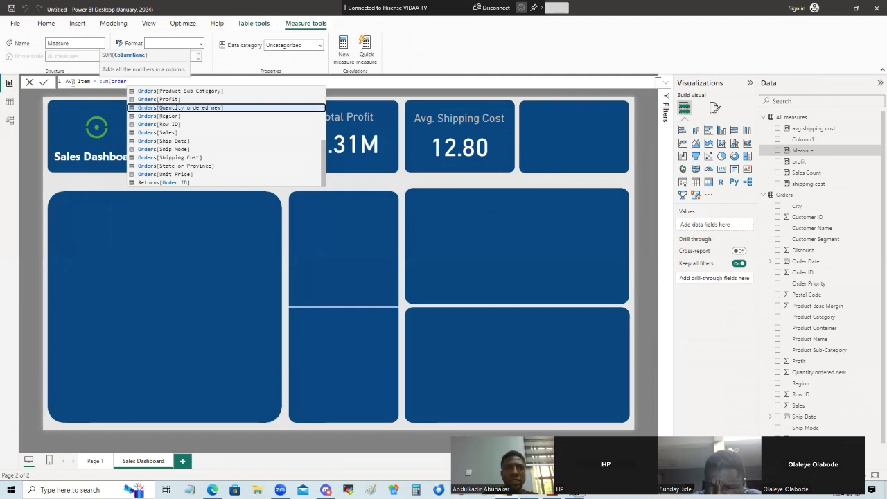
pyautogui.press('Tab')
pyautogui.write('/')
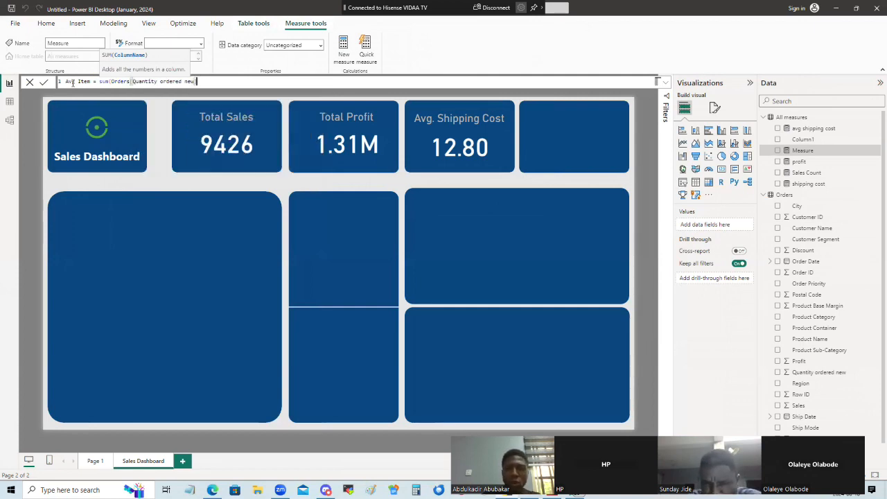
# - Complete the Avg Item formula by dividing the sum by [Sales Count], and commit the measure
pyautogui.write(') /')
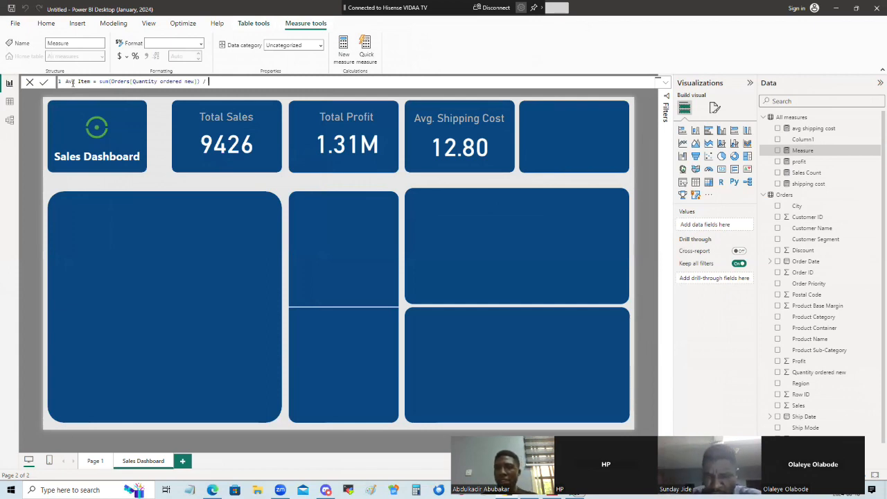
pyautogui.write('[Sales Count]')
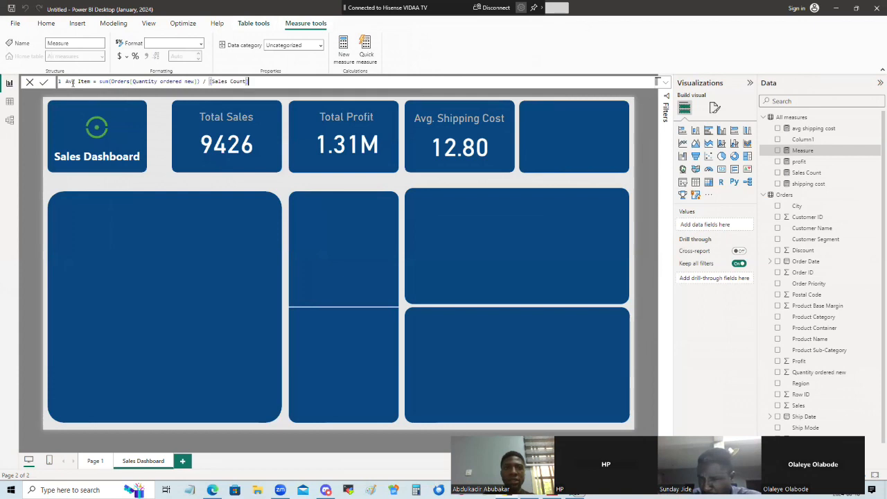
pyautogui.press('Return')
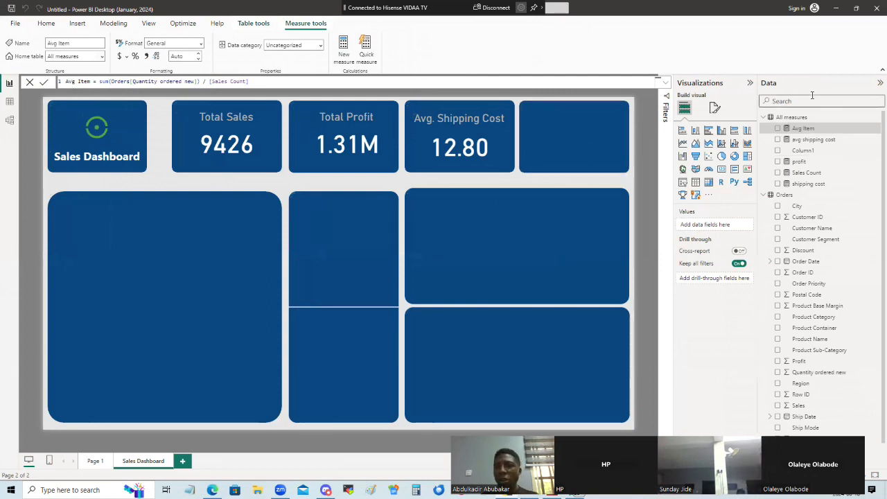
# - Add a card visual to the page and fill it with the Avg Item measure
pyautogui.click(722, 170)
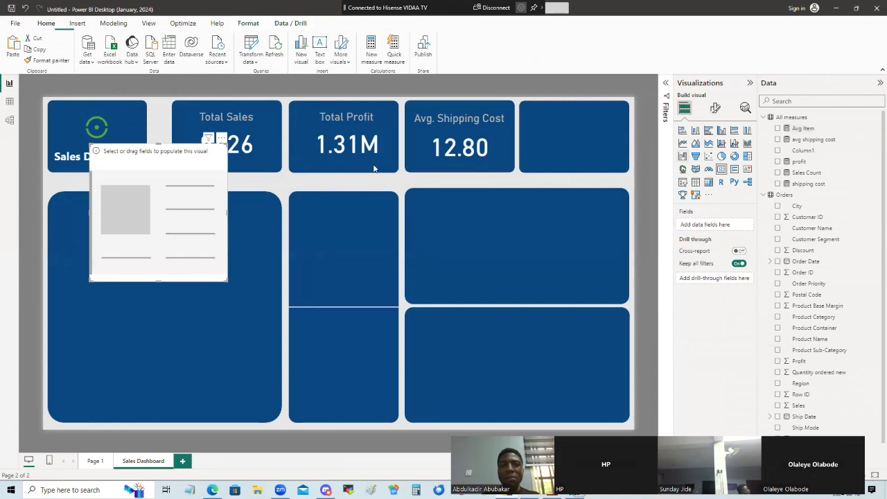
pyautogui.moveTo(803, 129); pyautogui.dragTo(148, 226)
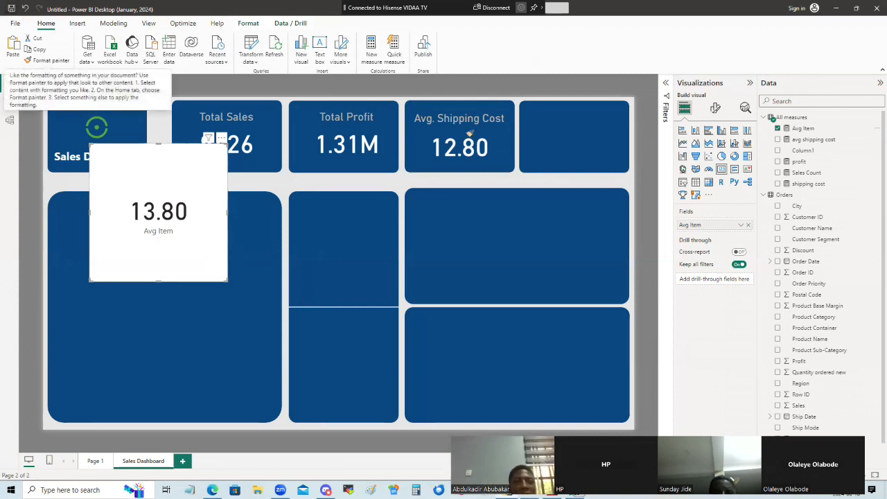
# - Apply the new Avg Item card's formatting to the Avg. Shipping Cost card with Format painter
pyautogui.click(45, 61)
pyautogui.click(460, 139)
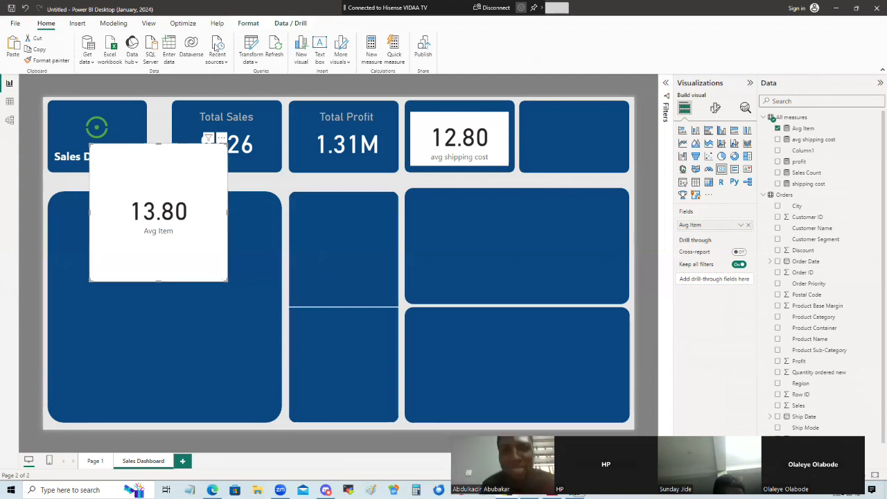
# - Apply the Total Profit card's formatting to the Avg. Shipping Cost card with Format painter
pyautogui.click(346, 139)
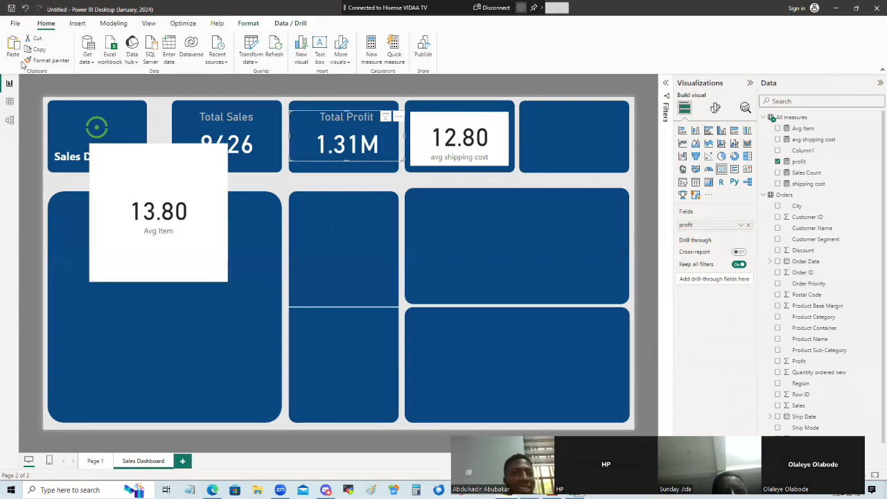
pyautogui.click(47, 60)
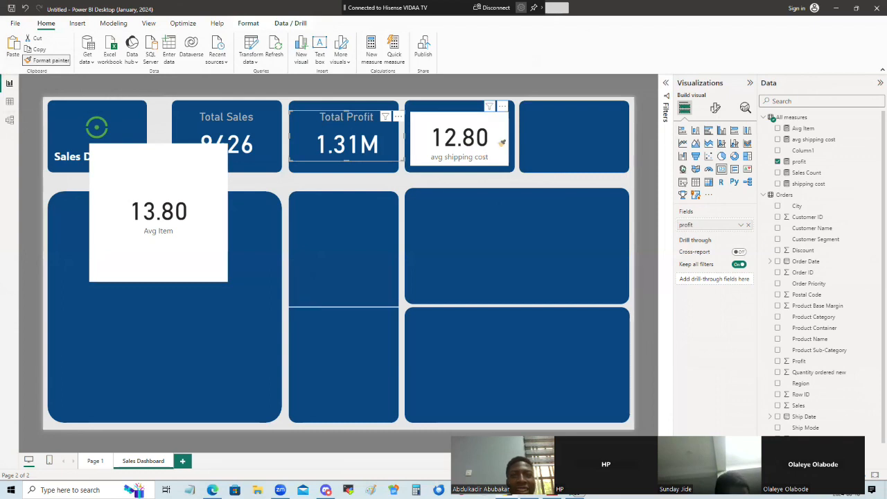
pyautogui.click(501, 142)
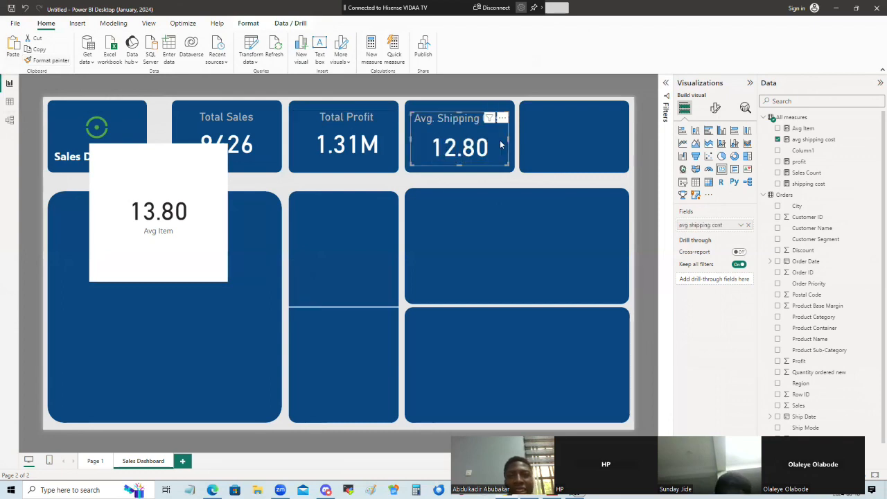
# - Copy the Avg. Shipping Cost card's formatting to the Avg Item card, then shrink that card and place it on the empty tile beside Avg. Shipping Cost
pyautogui.click(50, 61)
pyautogui.click(174, 158)
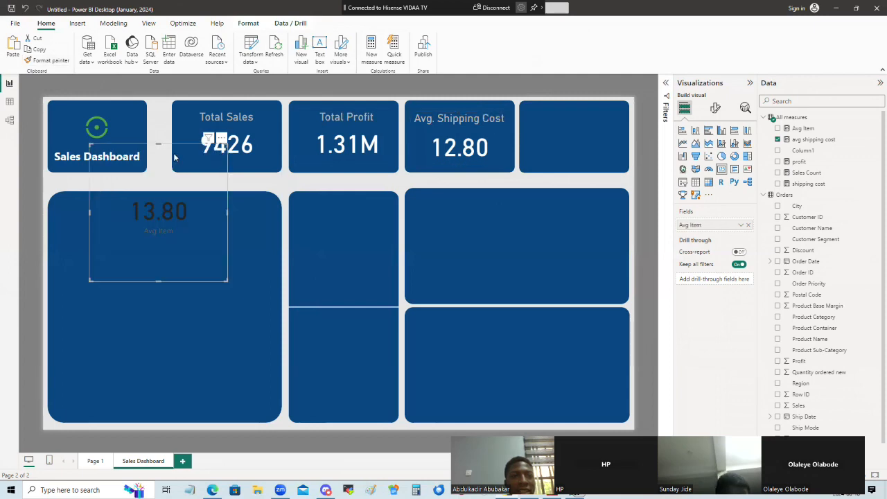
pyautogui.moveTo(228, 281); pyautogui.dragTo(181, 206)
pyautogui.moveTo(133, 184); pyautogui.dragTo(571, 144)
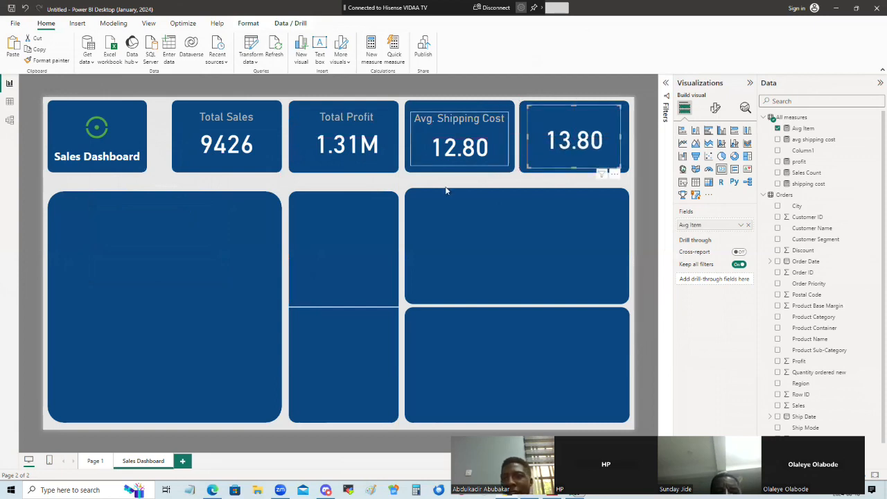
# - Set the Avg Item card's title text to "Avg. Item in Order"
pyautogui.click(716, 109)
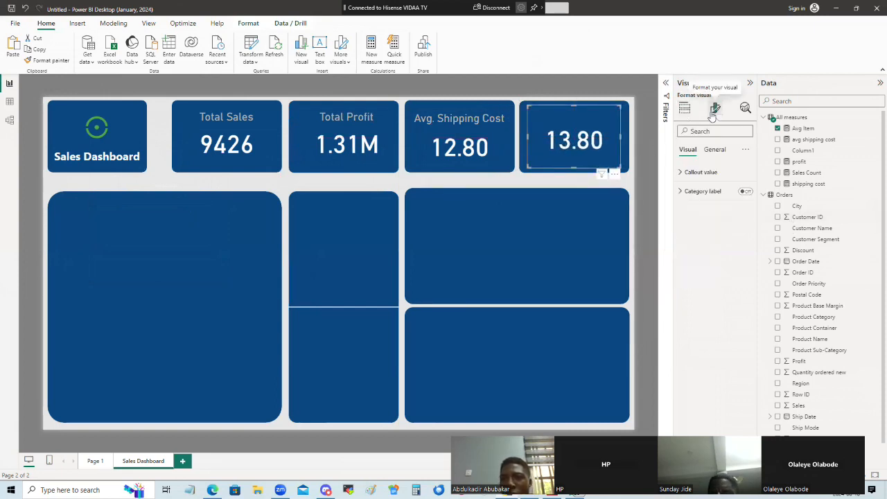
pyautogui.click(711, 149)
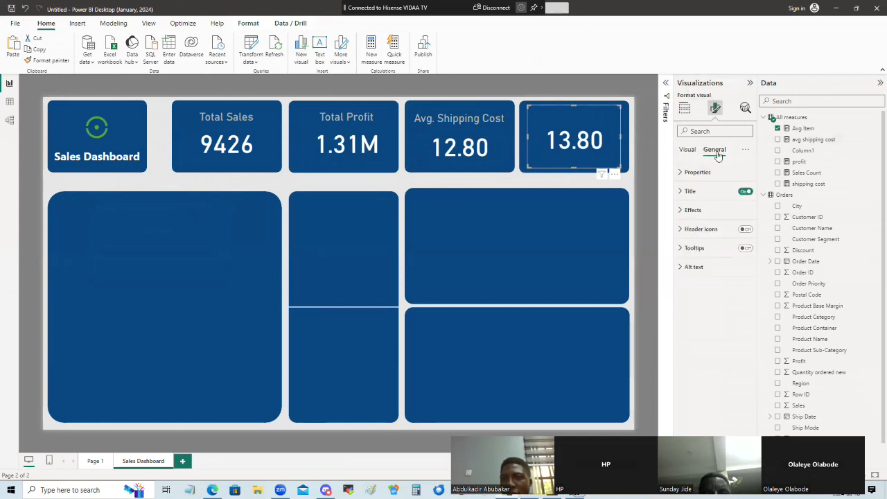
pyautogui.click(682, 194)
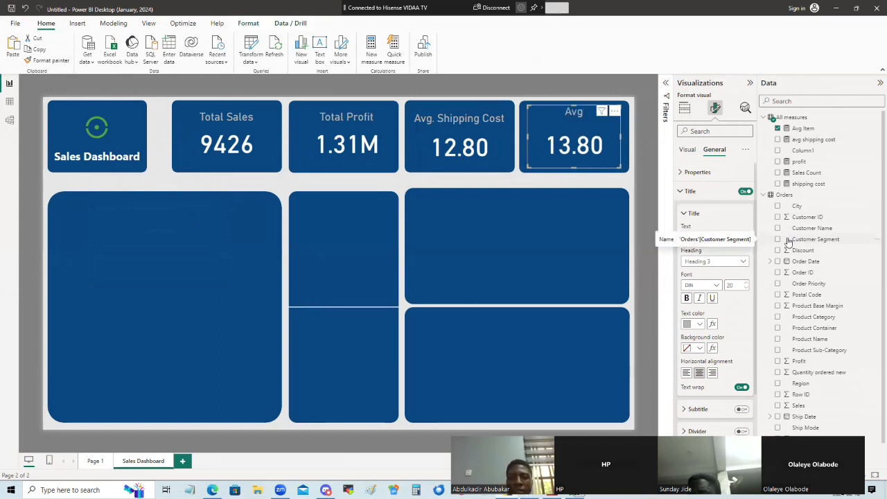
pyautogui.write('. Item')
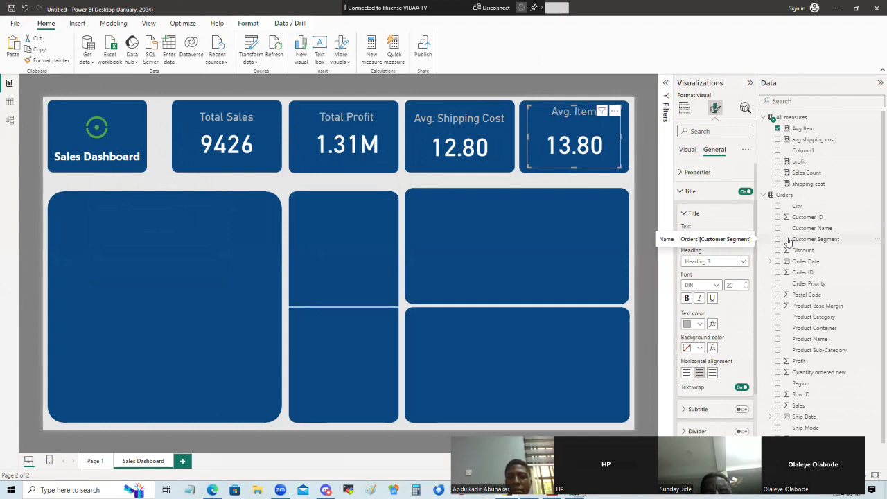
pyautogui.write(' S')
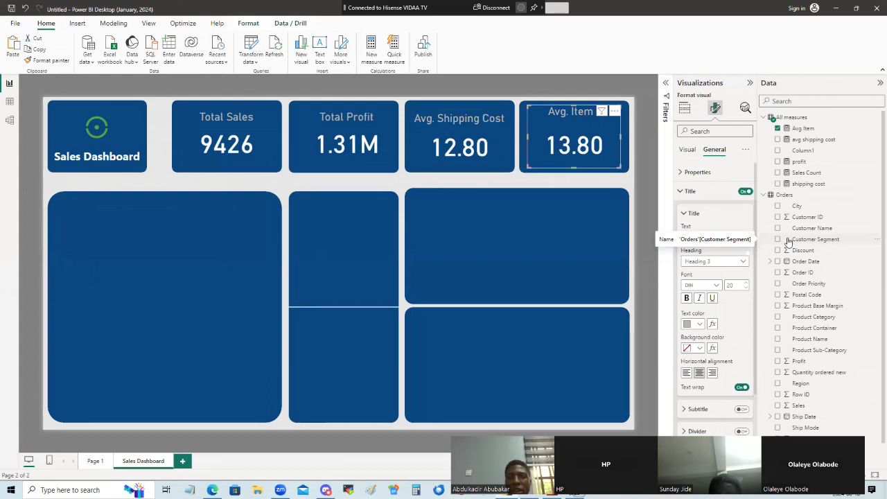
pyautogui.write(' in Order')
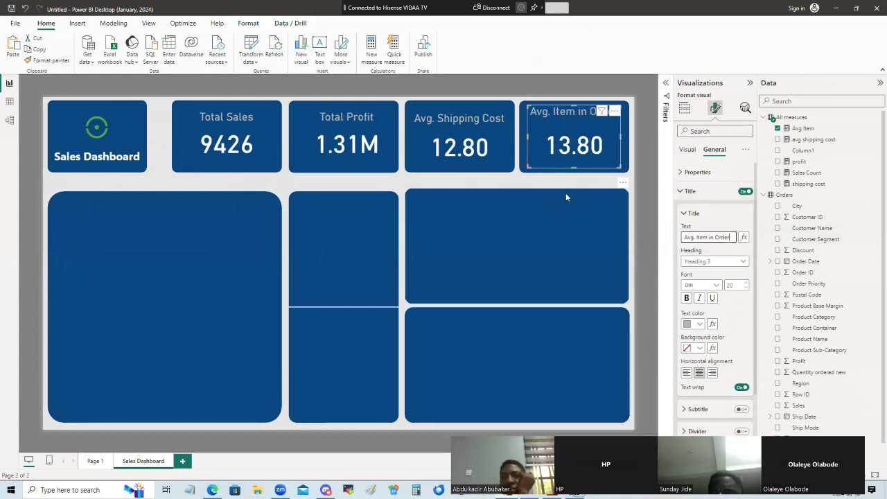
pyautogui.click(641, 204)
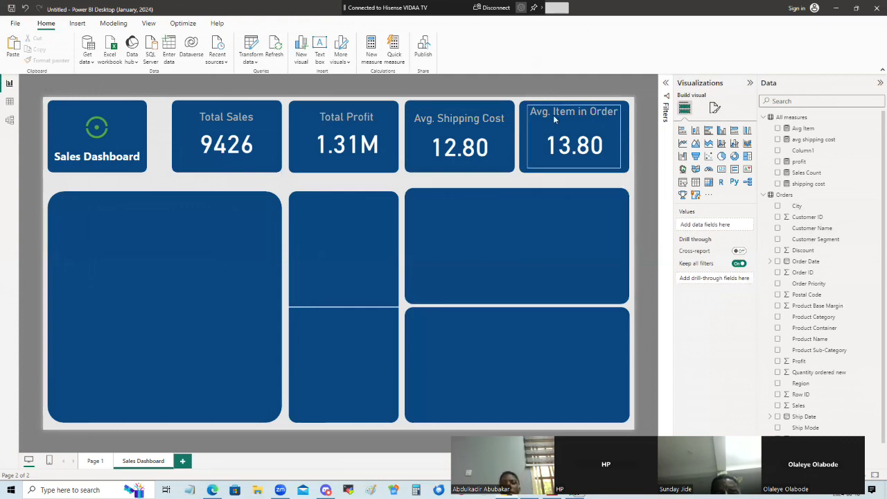
# - Reduce the Avg. Item in Order card's height at both edges to line its title and value up with the neighbouring cards
pyautogui.click(581, 109)
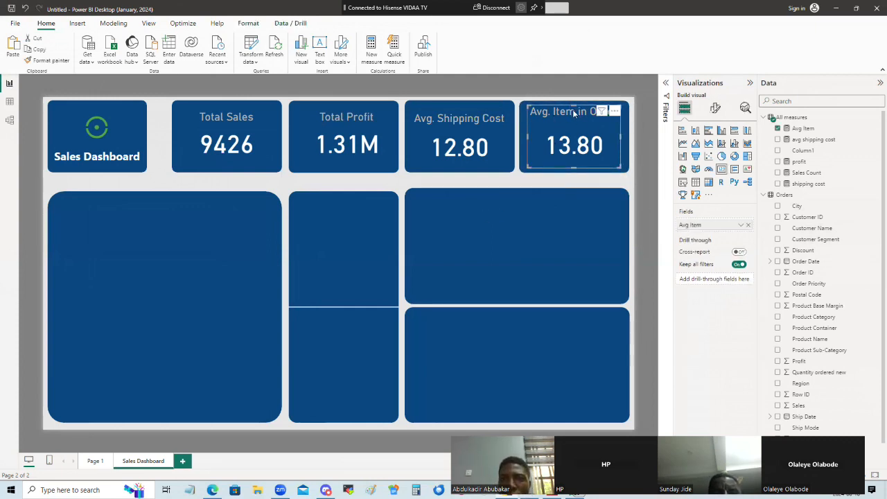
pyautogui.click(574, 113)
pyautogui.moveTo(574, 113); pyautogui.dragTo(574, 113)
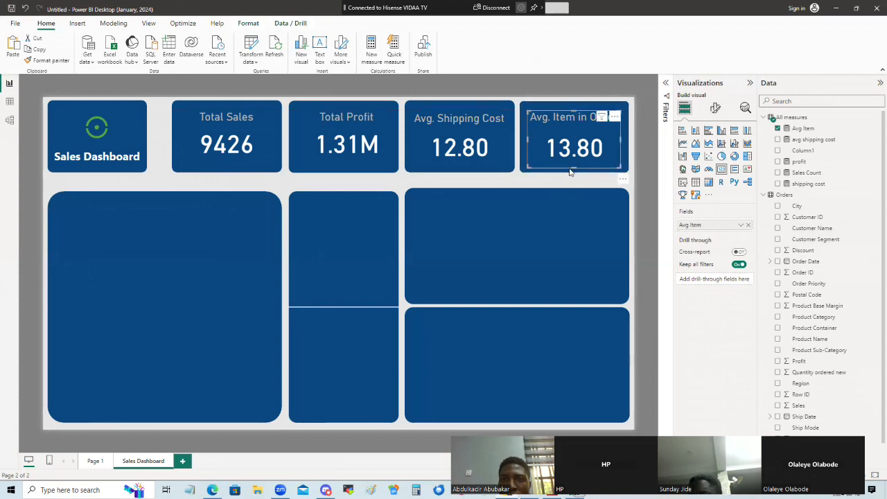
pyautogui.moveTo(572, 167); pyautogui.dragTo(574, 167)
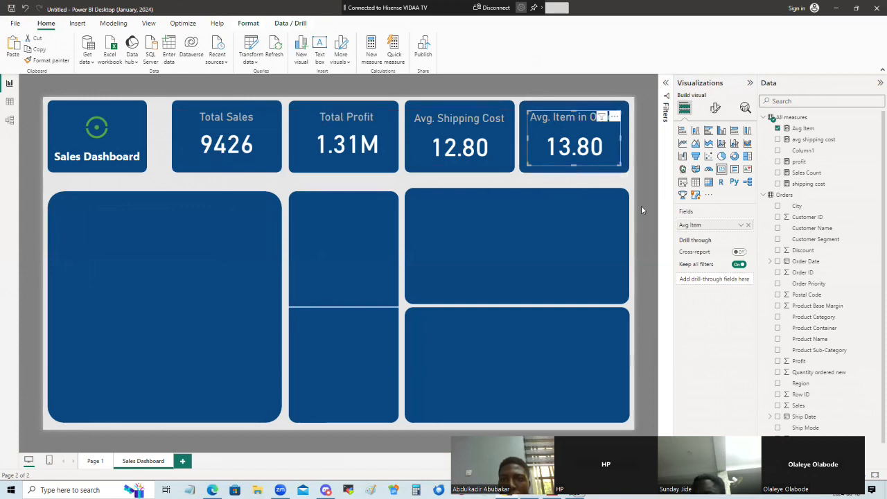
pyautogui.click(650, 212)
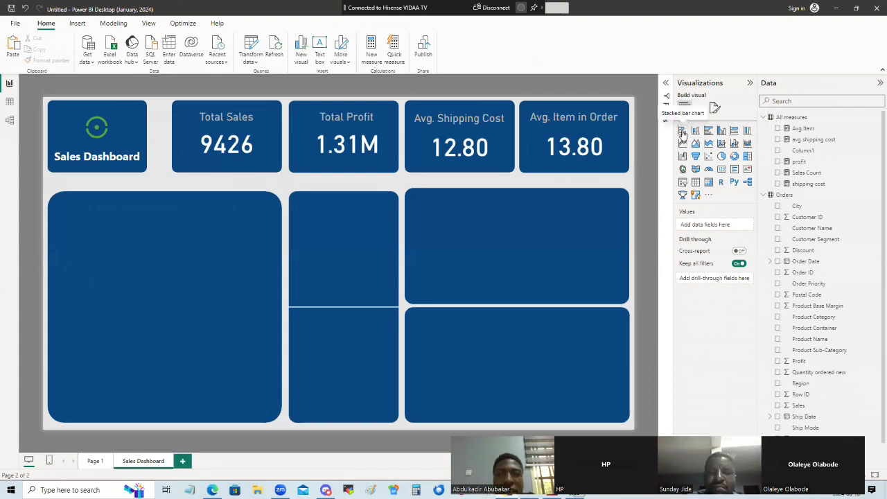
# - Add a stacked bar chart, place it on the large tile below the Sales Dashboard heading, and widen it to nearly the tile's width
pyautogui.click(683, 132)
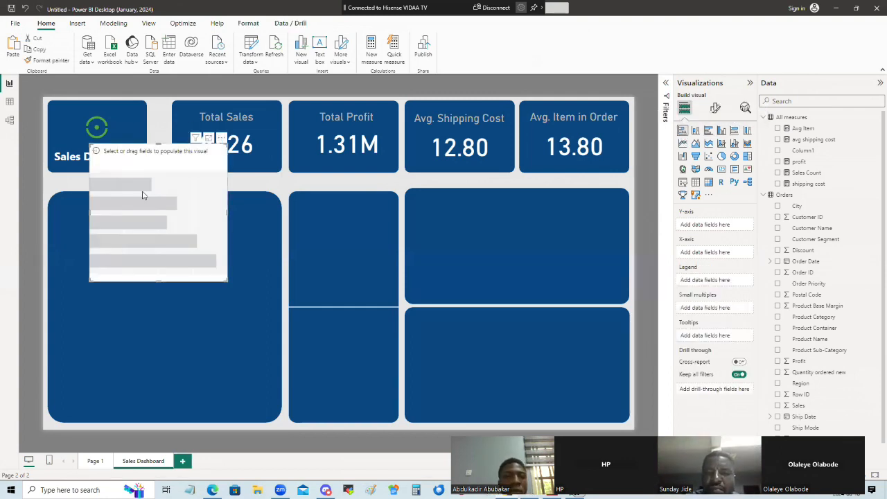
pyautogui.moveTo(128, 272); pyautogui.dragTo(115, 297)
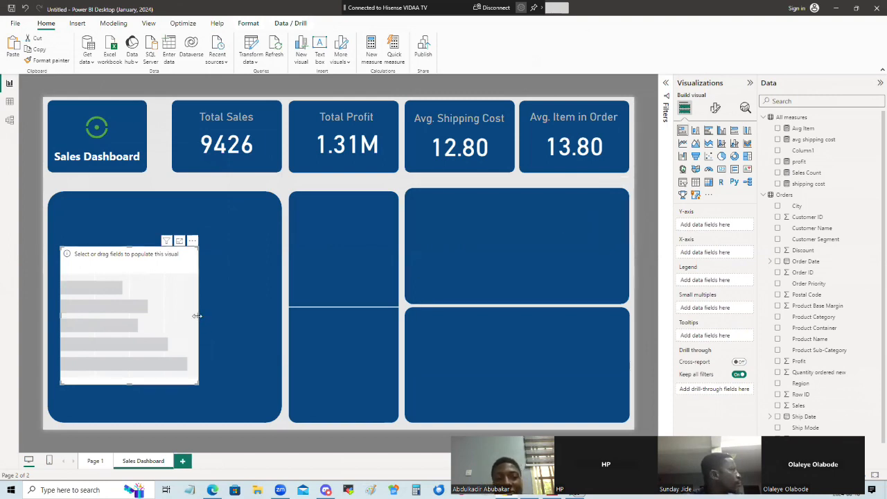
pyautogui.moveTo(260, 332); pyautogui.dragTo(266, 334)
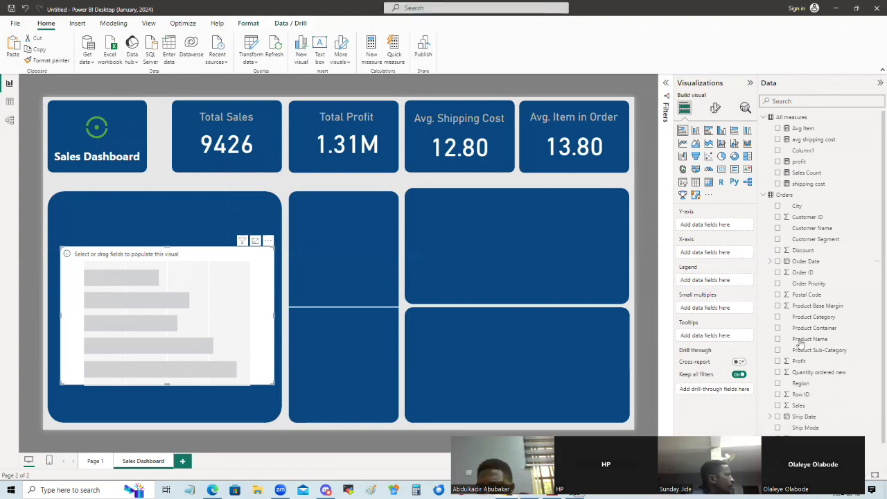
# - Try charting Orders Profit on the Y-axis against the count of Region on the X-axis
pyautogui.moveTo(799, 364); pyautogui.dragTo(713, 226)
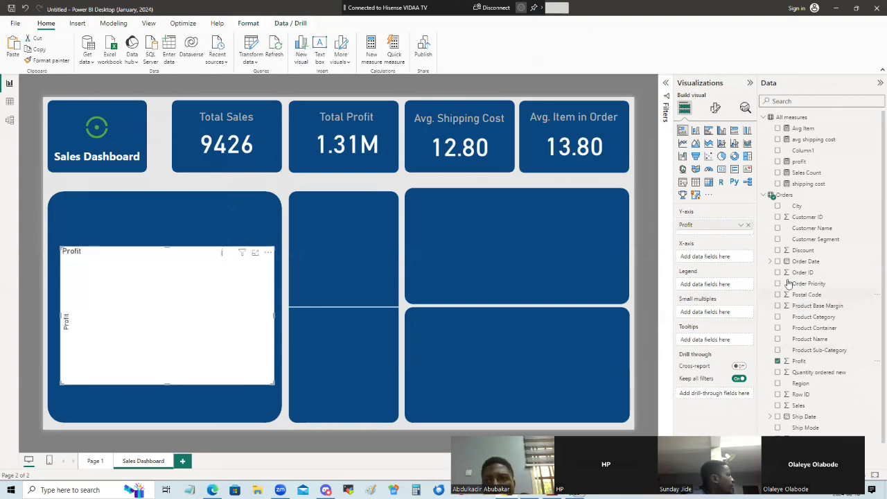
pyautogui.click(741, 228)
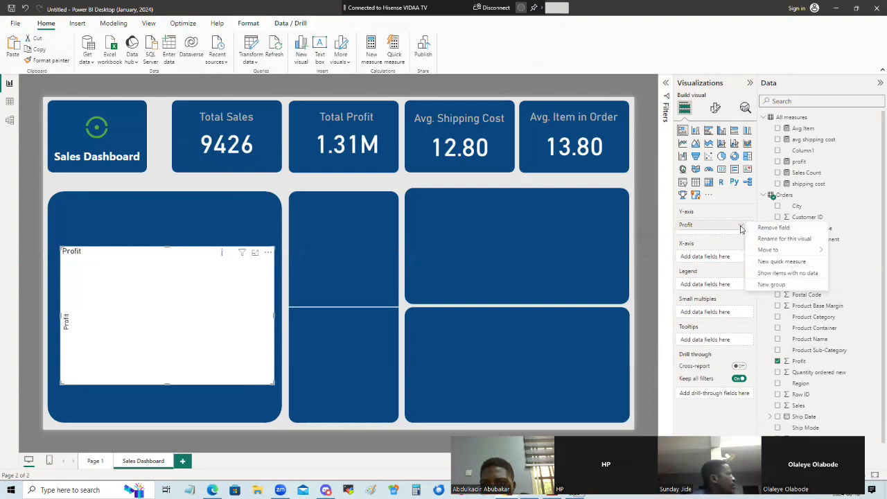
pyautogui.click(730, 259)
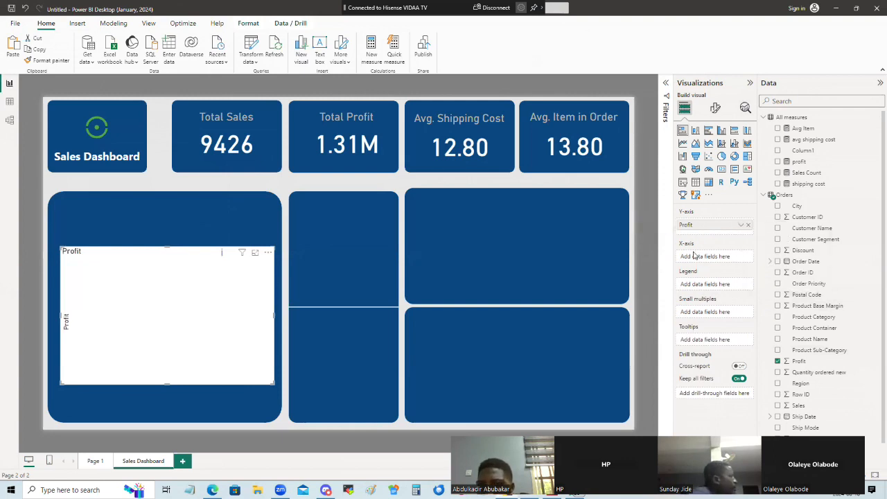
pyautogui.moveTo(816, 381); pyautogui.dragTo(721, 262)
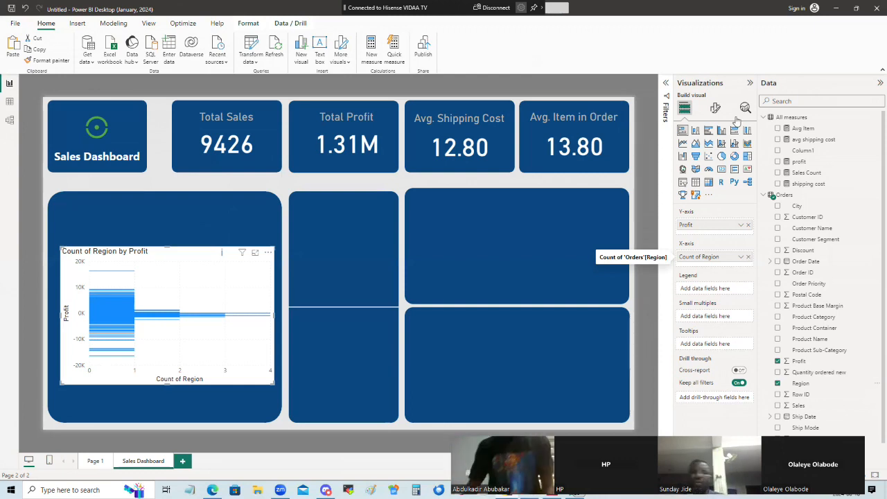
pyautogui.click(136, 295)
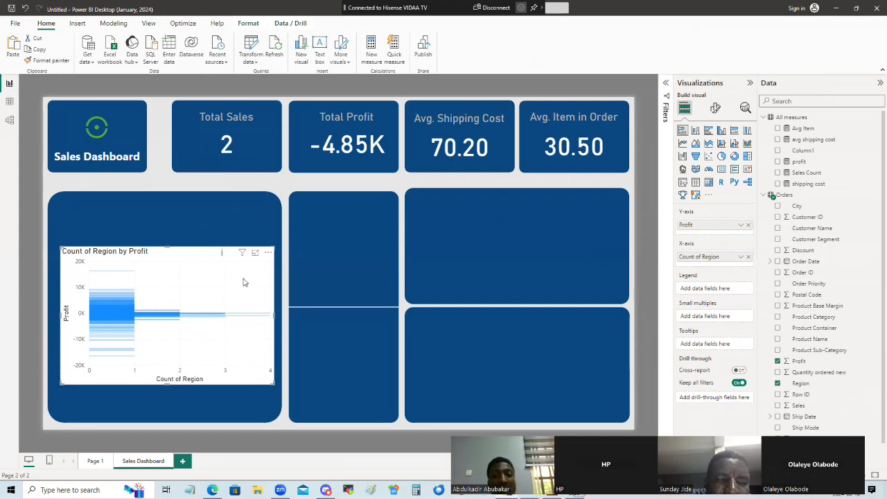
# - Replace the bar chart's fields with Region on the Y-axis and the sum of Profit on the X-axis
pyautogui.click(749, 225)
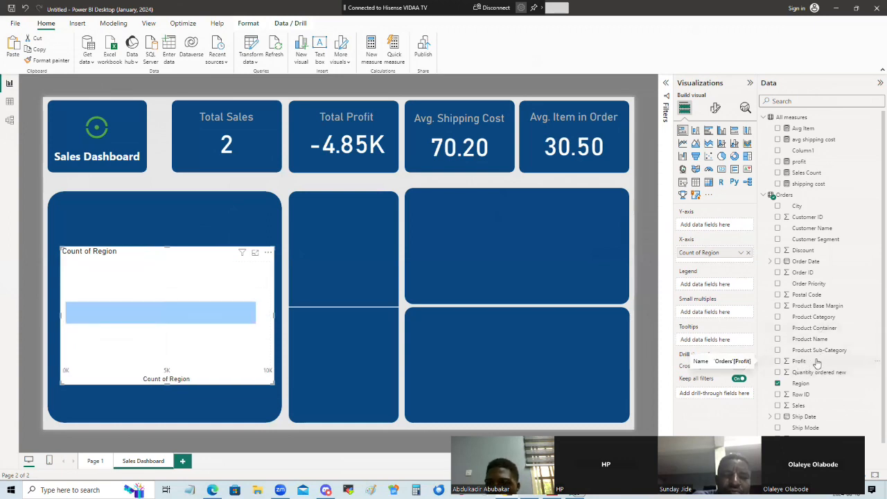
pyautogui.moveTo(804, 385); pyautogui.dragTo(717, 229)
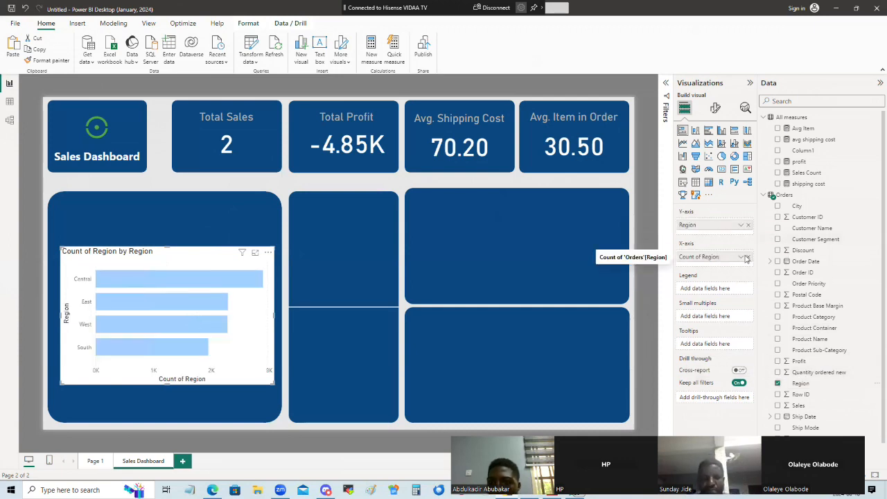
pyautogui.click(748, 258)
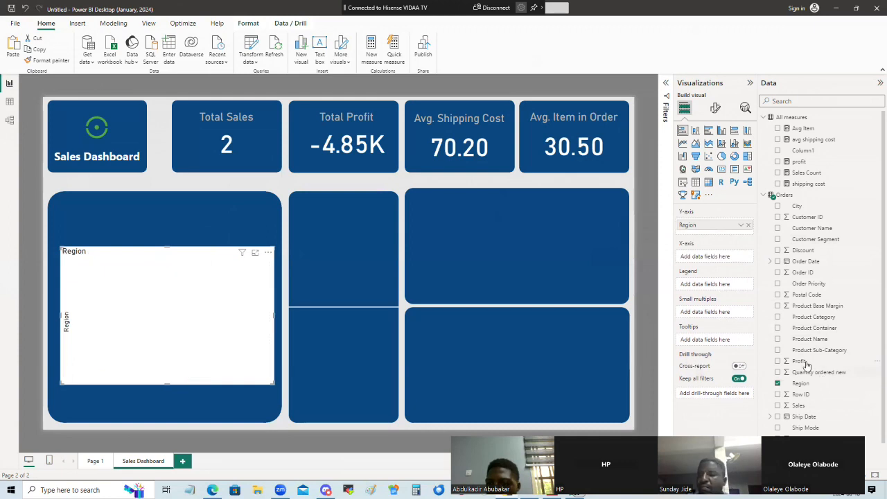
pyautogui.moveTo(807, 366); pyautogui.dragTo(718, 262)
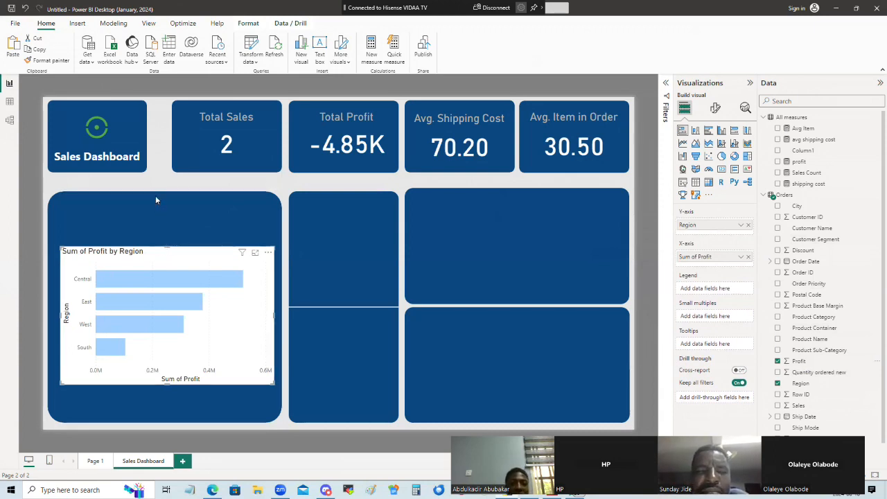
# - Enlarge the Sum of Profit by Region chart on all four sides until it nearly fills its large tile
pyautogui.moveTo(155, 200); pyautogui.dragTo(156, 196)
pyautogui.moveTo(58, 291); pyautogui.dragTo(48, 292)
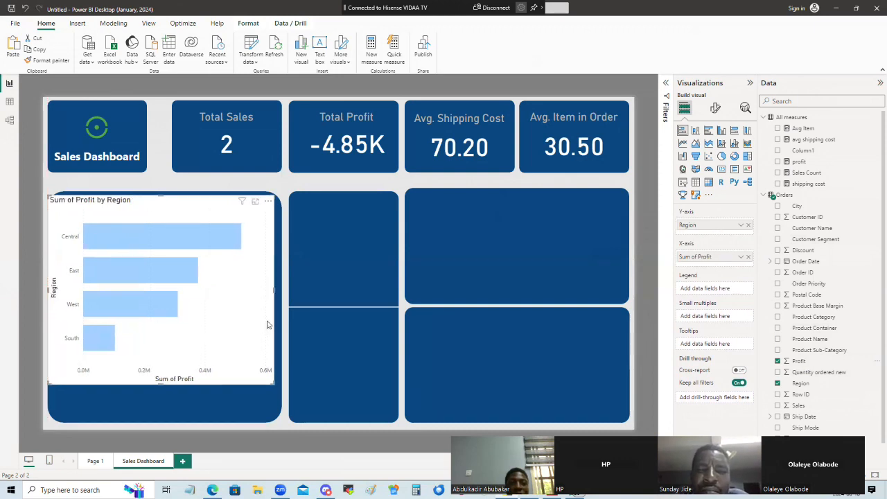
pyautogui.moveTo(274, 289); pyautogui.dragTo(282, 295)
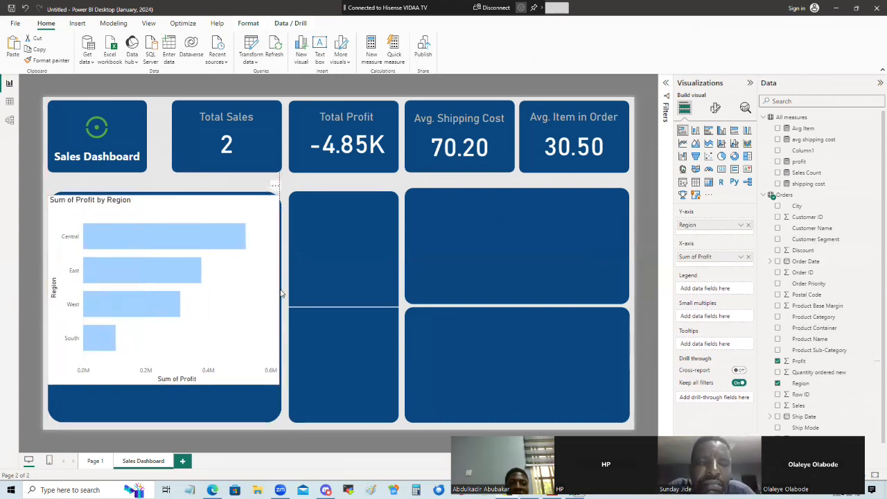
pyautogui.moveTo(166, 384); pyautogui.dragTo(164, 417)
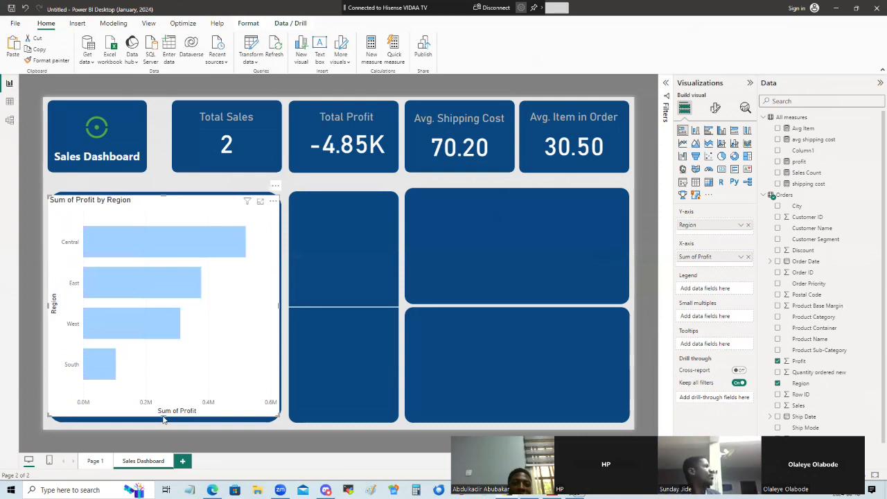
# - Clear the bar selection that filters the cards and change the Sum of Profit by Region chart to a stacked area chart
pyautogui.click(148, 337)
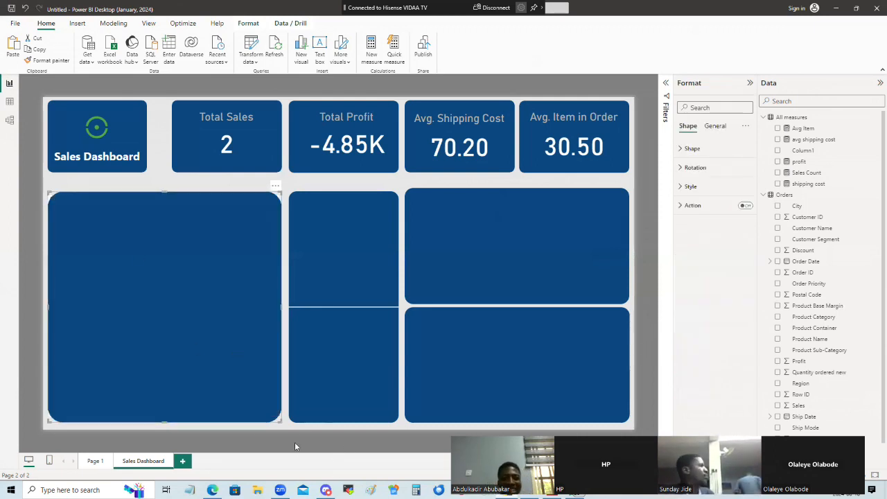
pyautogui.click(221, 251)
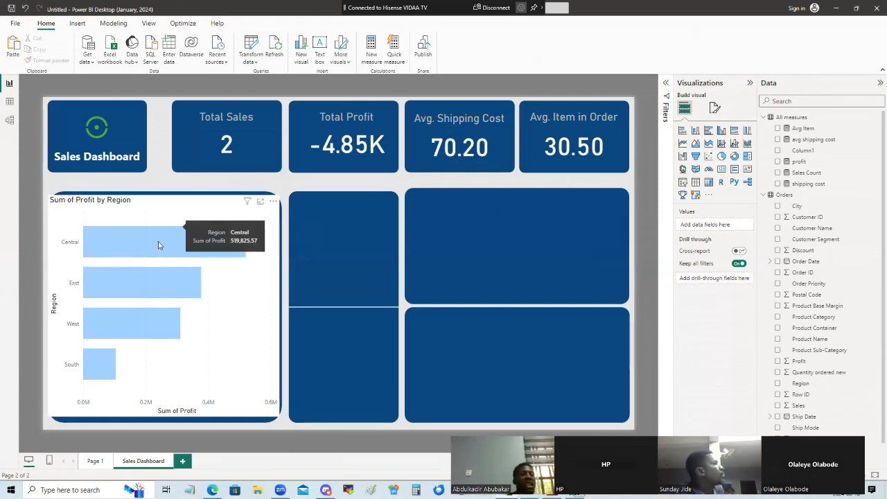
pyautogui.click(229, 318)
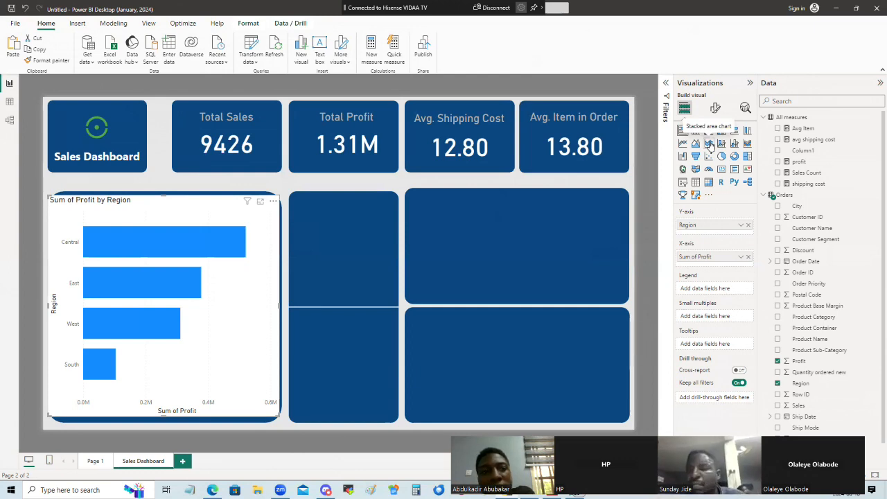
pyautogui.click(709, 143)
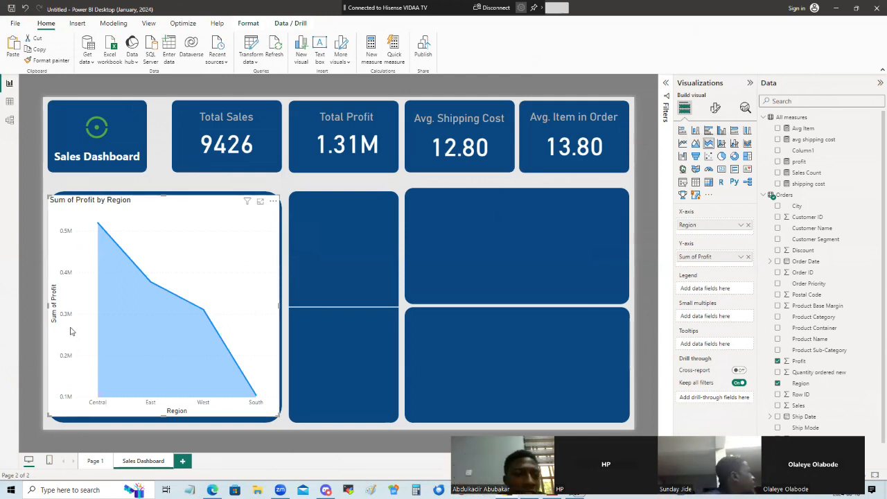
# - Narrow the Sum of Profit by Region chart slightly from its left edge and copy the Total Sales card's formatting onto it
pyautogui.moveTo(50, 312); pyautogui.dragTo(59, 313)
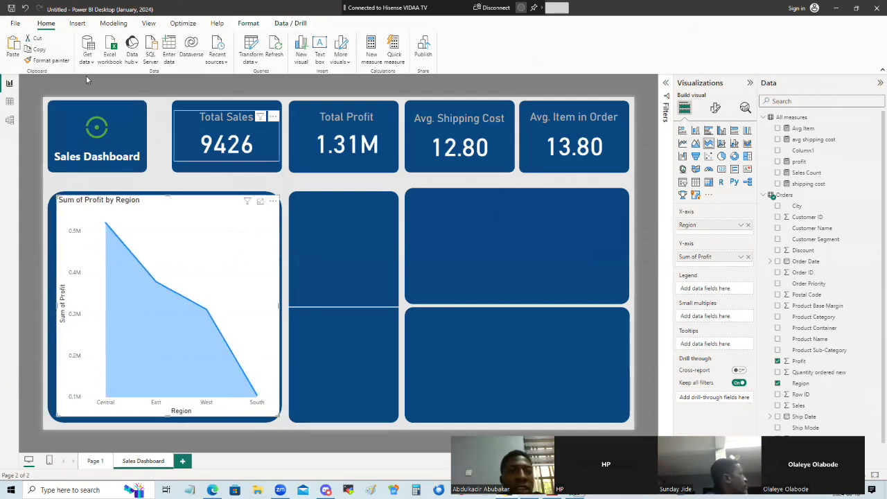
pyautogui.click(61, 61)
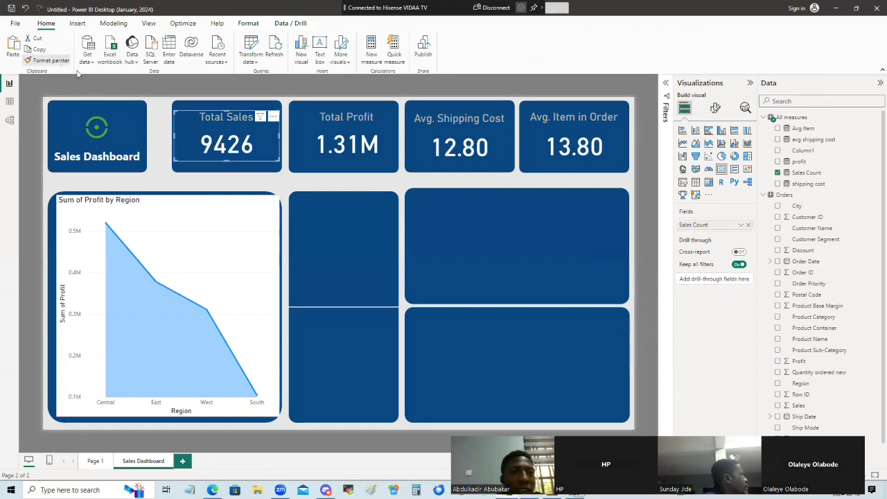
pyautogui.click(226, 252)
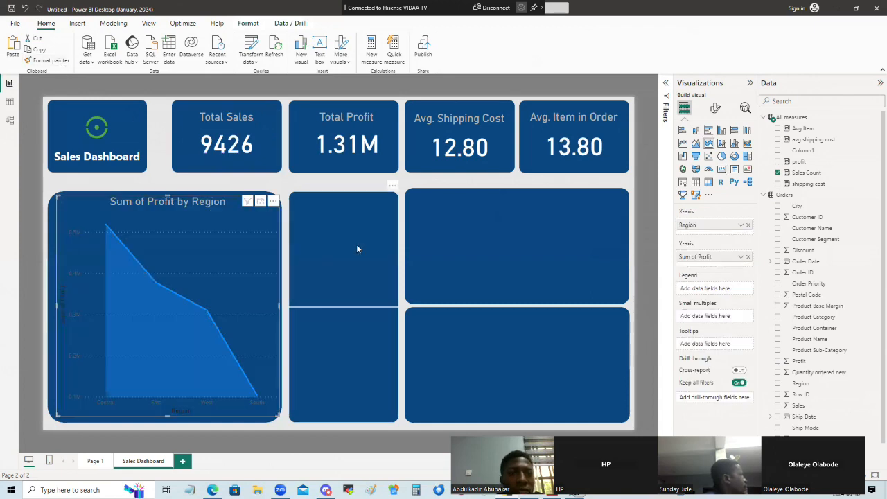
pyautogui.click(291, 186)
# - Move the Sum of Profit by Region chart slightly down and left so it sits inside its rounded background tile
pyautogui.moveTo(223, 223)
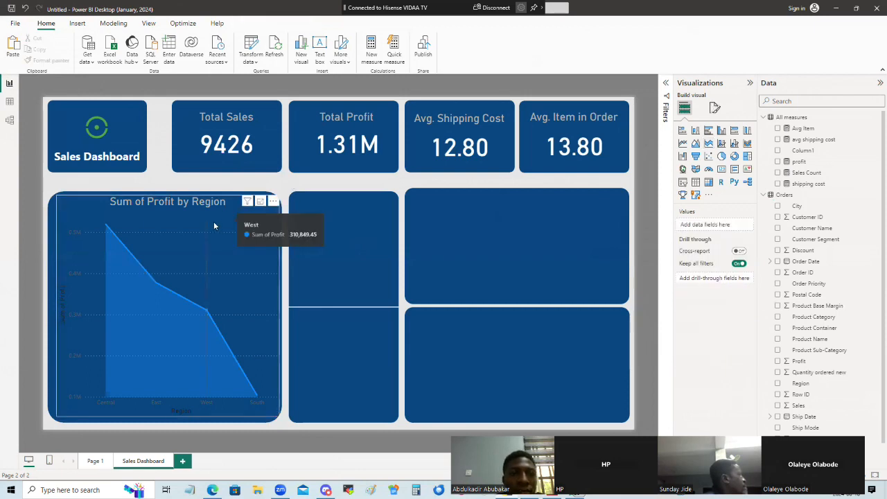
pyautogui.click(216, 227)
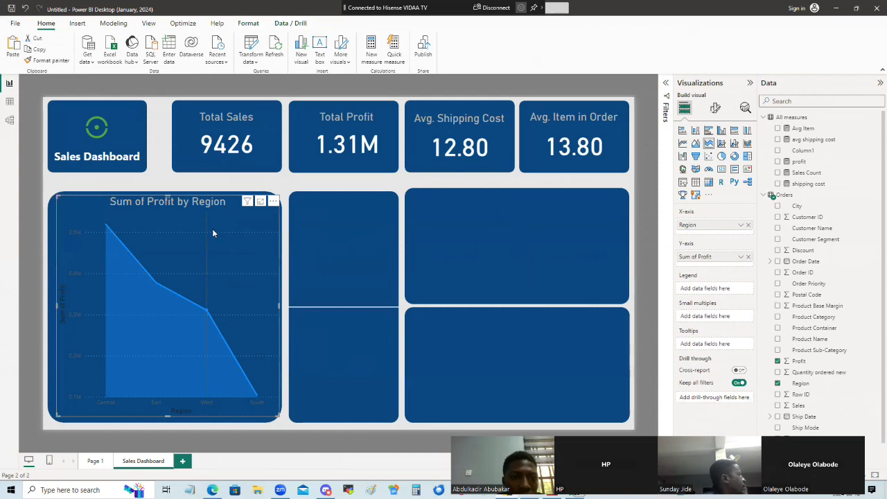
pyautogui.moveTo(212, 229); pyautogui.dragTo(212, 230)
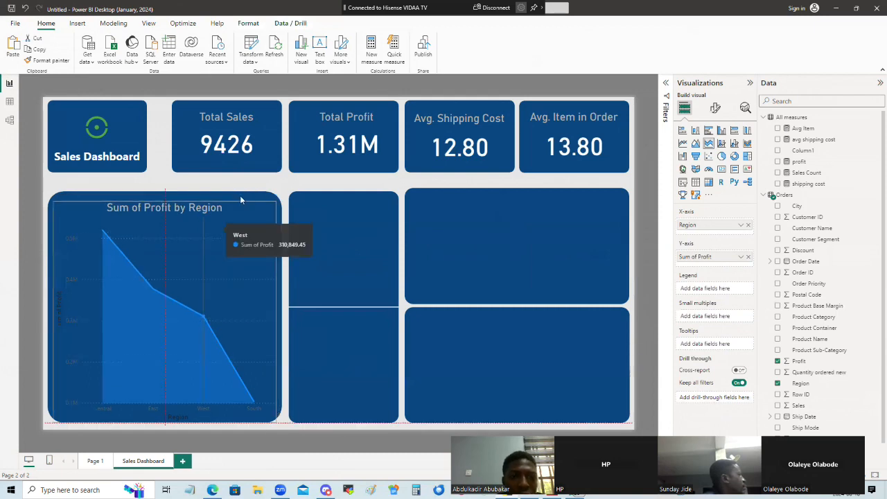
pyautogui.click(553, 238)
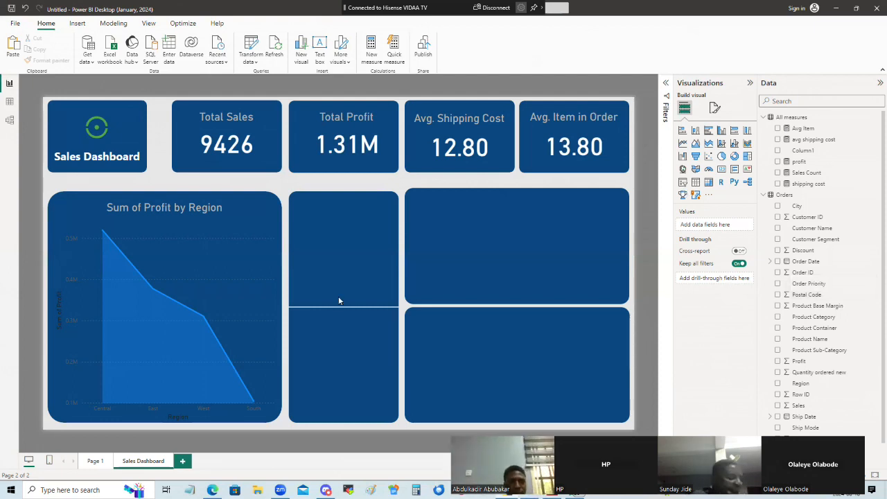
# - Change the Sum of Profit by Region chart to a stacked column chart and re-centre it on its tile
pyautogui.click(173, 312)
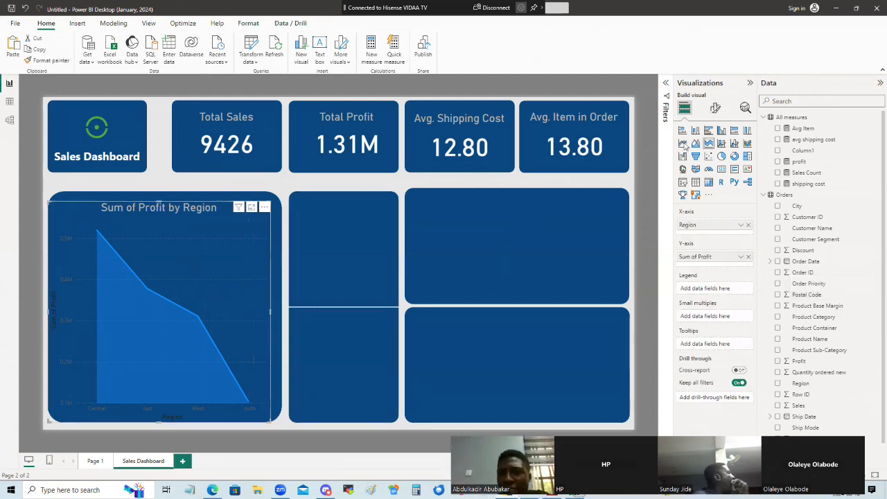
pyautogui.click(696, 132)
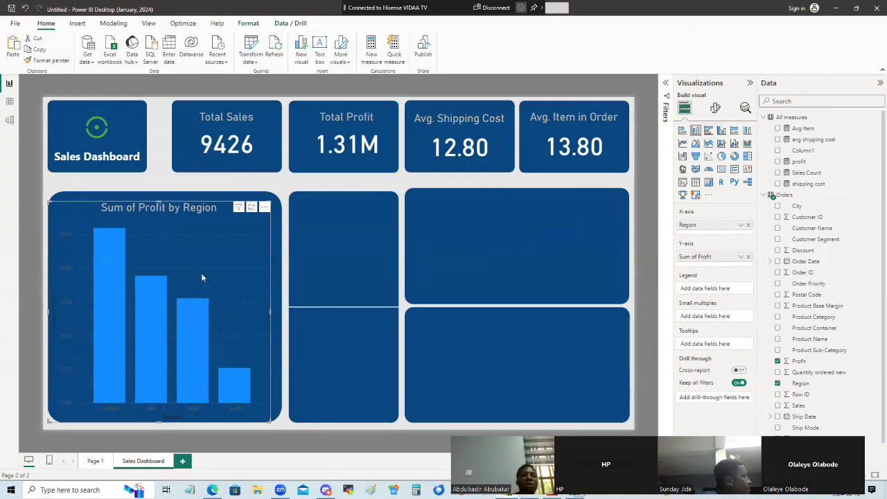
pyautogui.moveTo(232, 284); pyautogui.dragTo(237, 280)
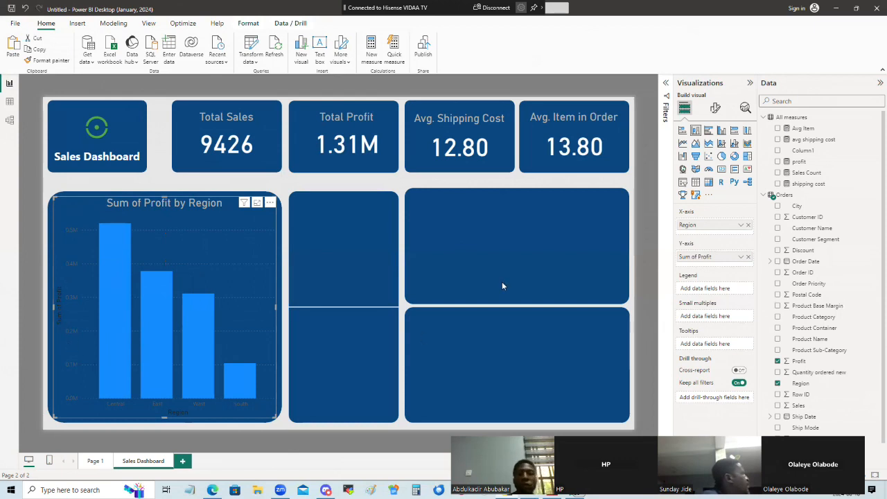
# - Set the X-axis value labels of the Sum of Profit by Region chart to white
pyautogui.click(716, 110)
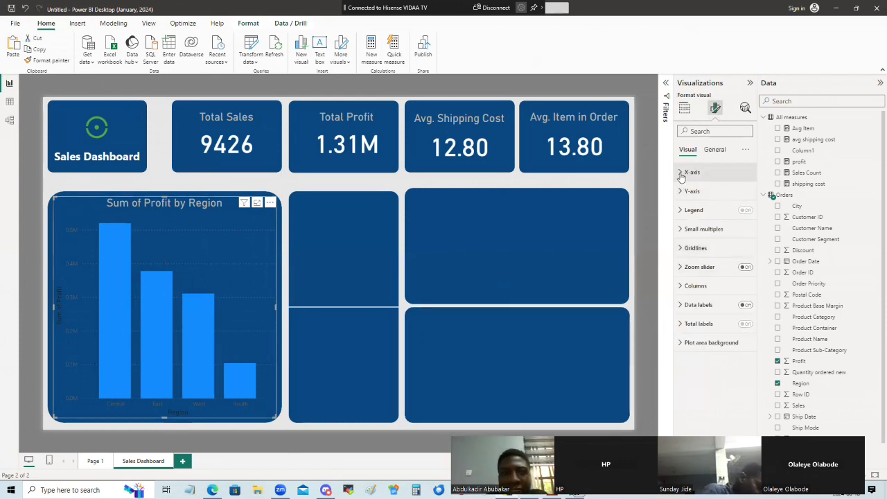
pyautogui.click(682, 174)
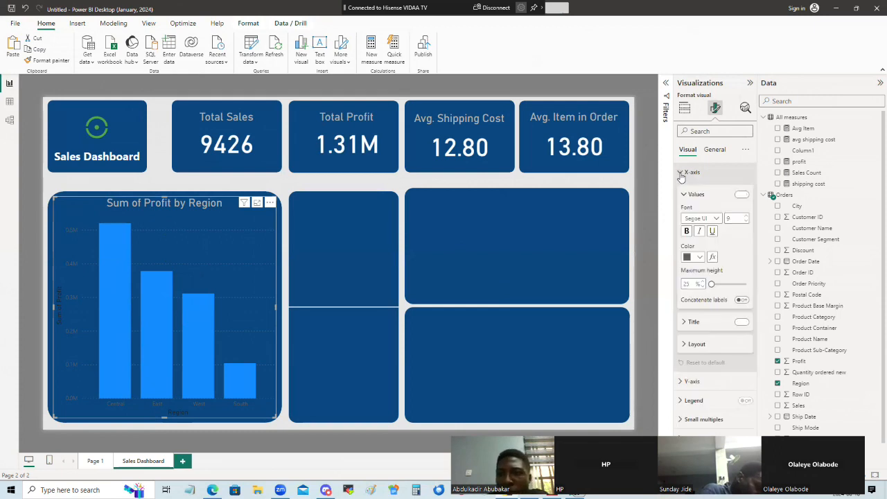
pyautogui.click(699, 259)
pyautogui.click(691, 293)
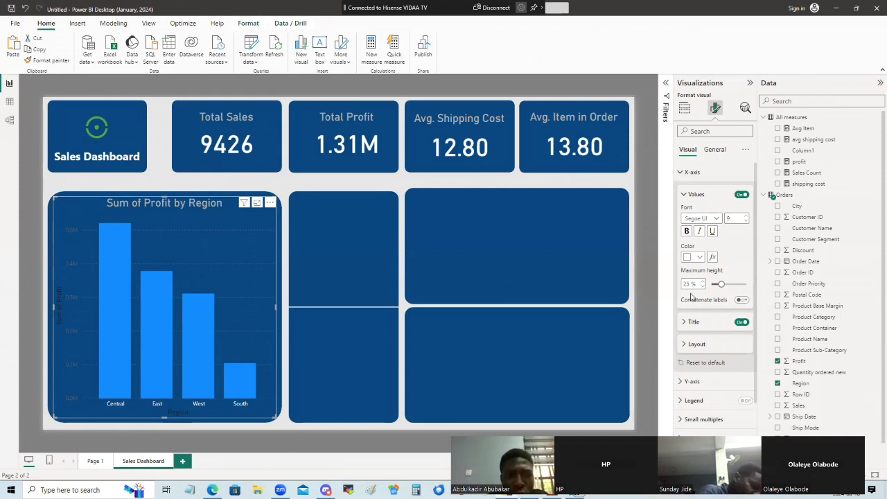
pyautogui.click(679, 172)
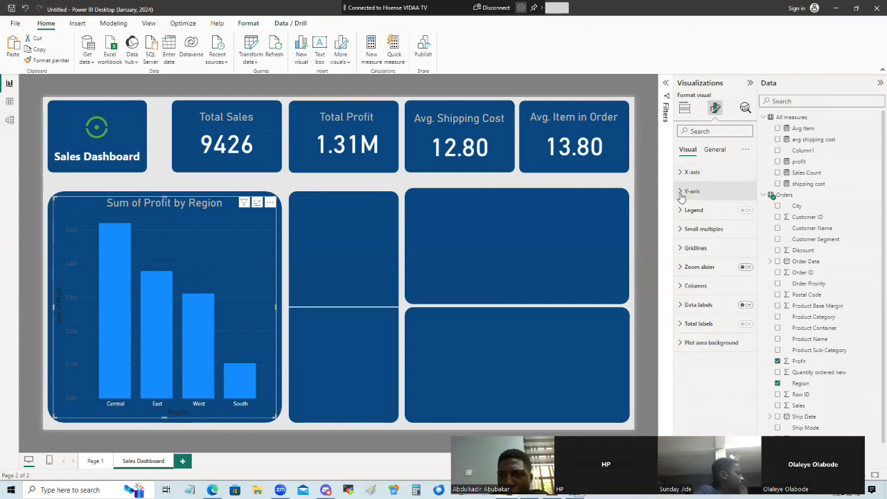
# - Set the Y-axis value labels of the Sum of Profit by Region chart to white
pyautogui.click(682, 194)
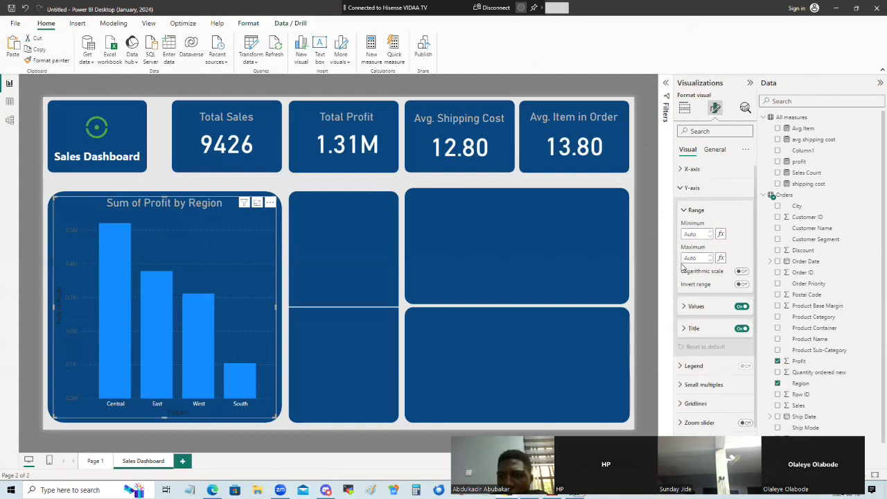
pyautogui.click(692, 191)
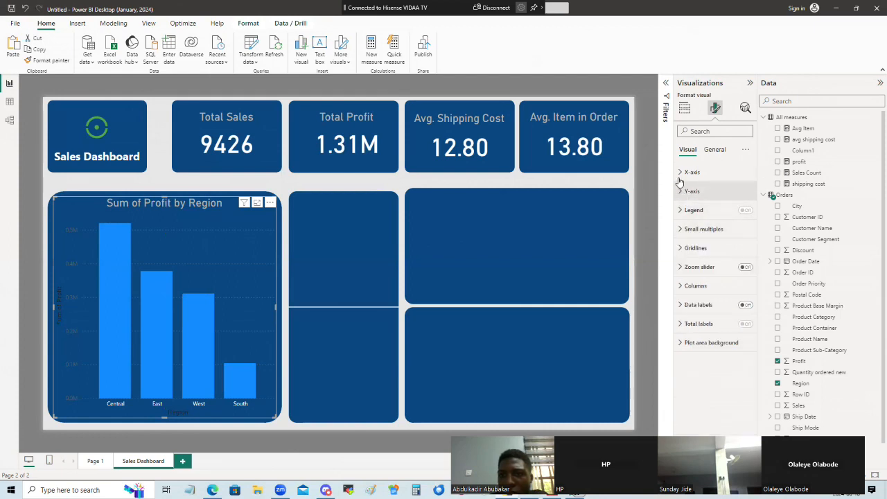
pyautogui.click(681, 173)
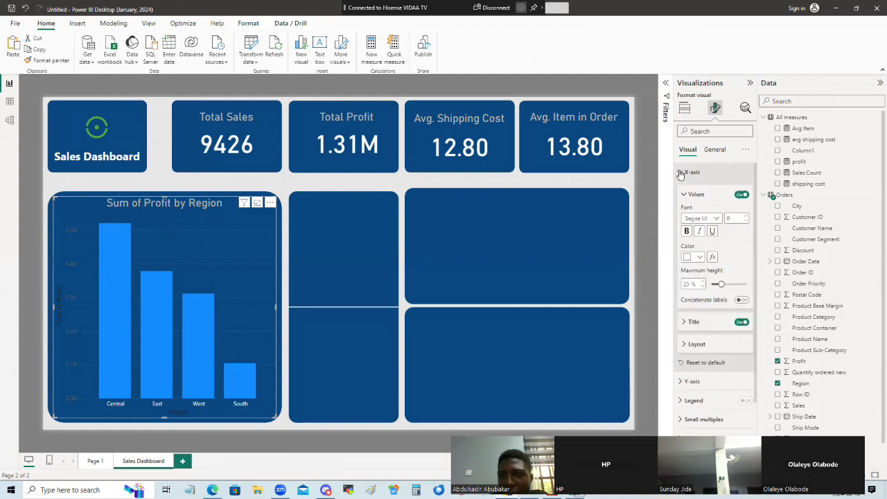
pyautogui.click(681, 173)
pyautogui.click(686, 191)
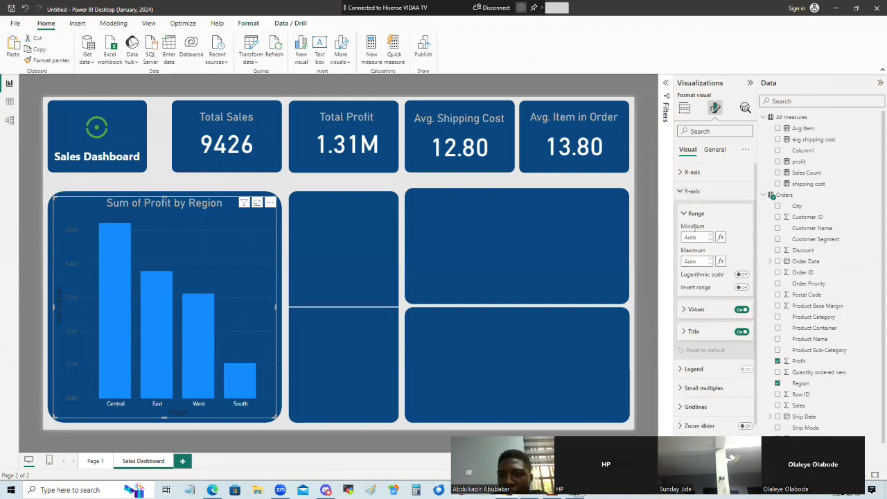
pyautogui.click(684, 312)
pyautogui.scroll(-2, 696, 309)
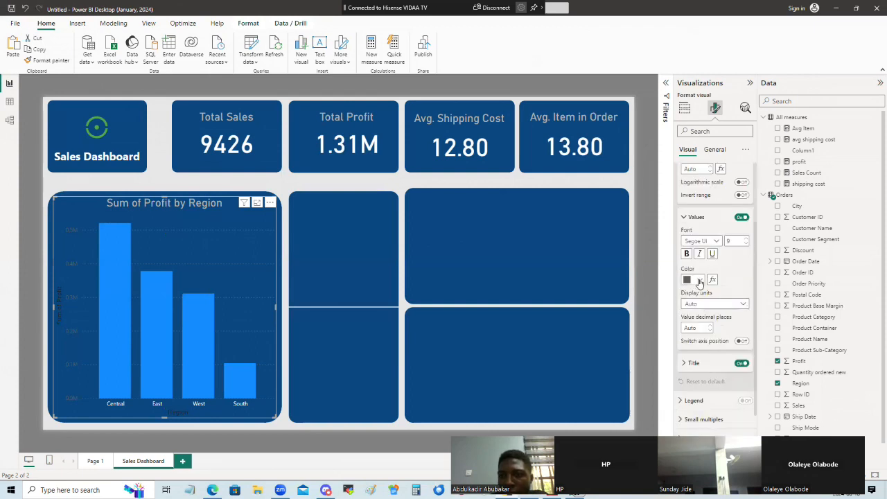
pyautogui.click(700, 280)
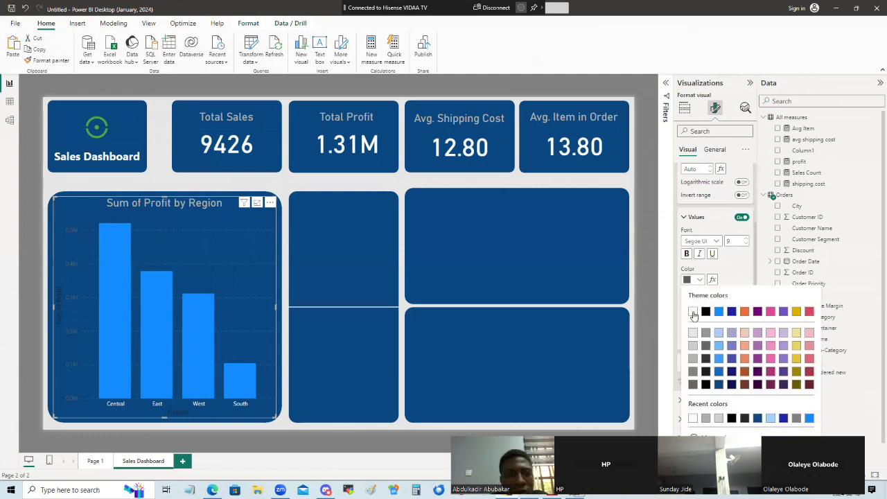
pyautogui.click(694, 312)
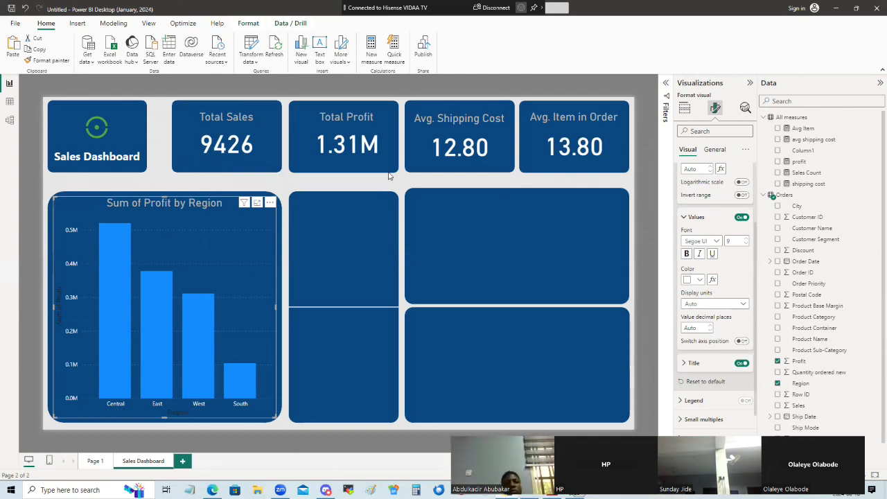
# - Try a separate stacked column chart with the sum of Sales on the Y-axis and Region on the X-axis, and delete it
pyautogui.click(228, 182)
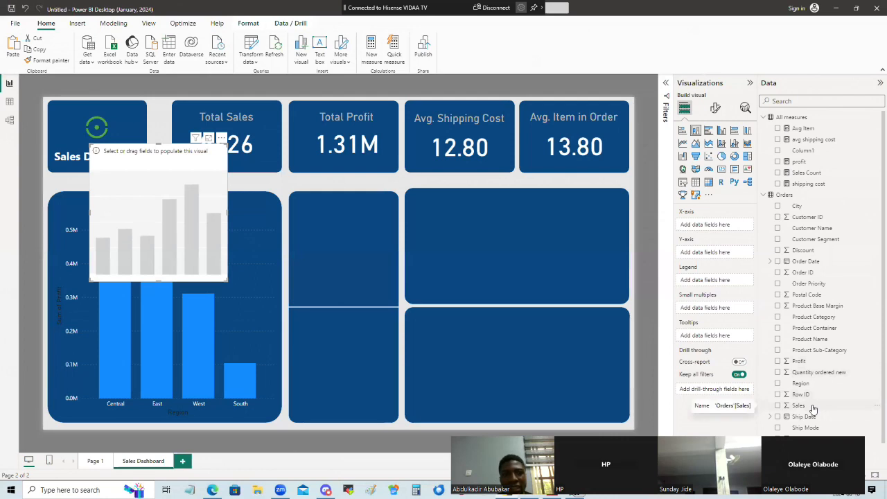
pyautogui.moveTo(813, 408); pyautogui.dragTo(717, 258)
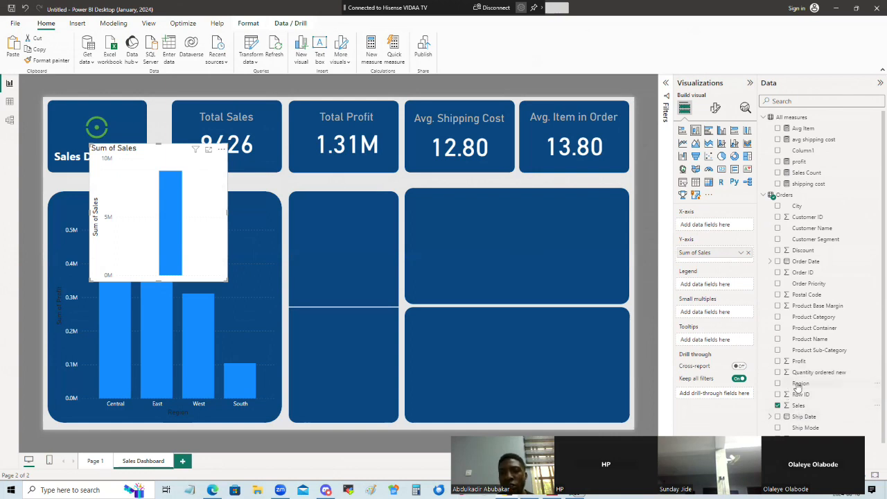
pyautogui.moveTo(799, 388); pyautogui.dragTo(702, 228)
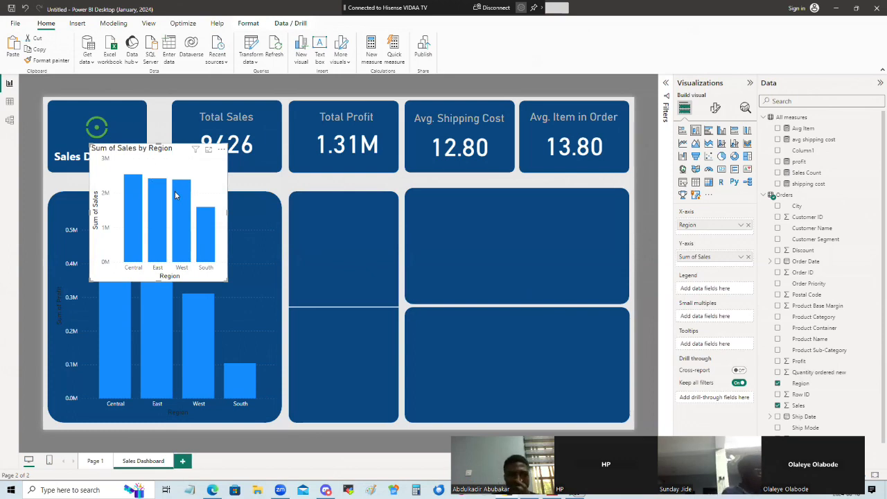
pyautogui.press('Delete')
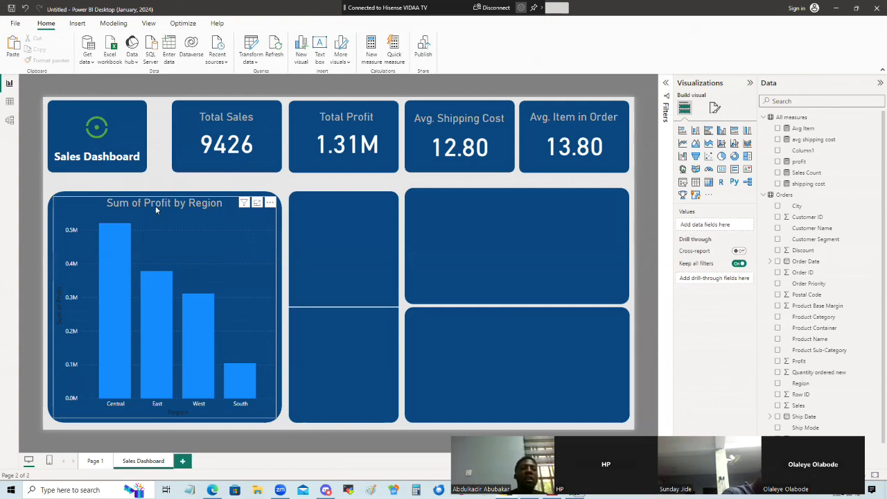
# - Shorten the title of the profit column chart to "Profit by Region"
pyautogui.click(155, 209)
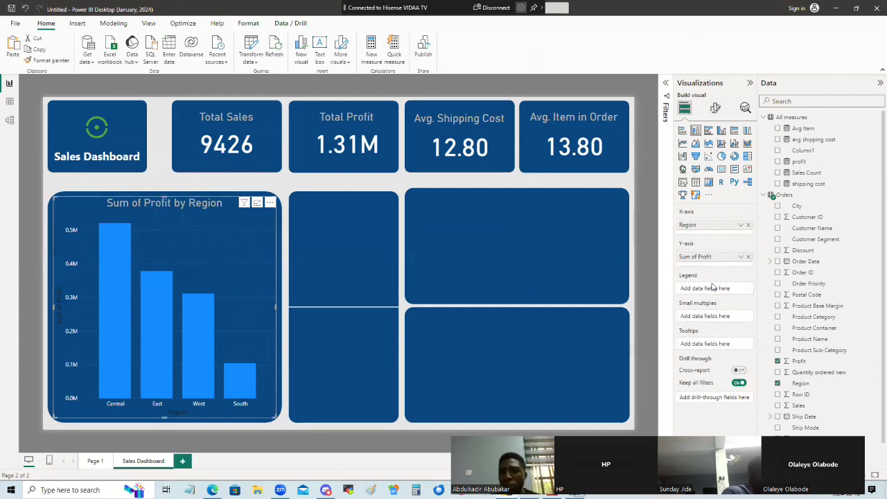
pyautogui.click(716, 108)
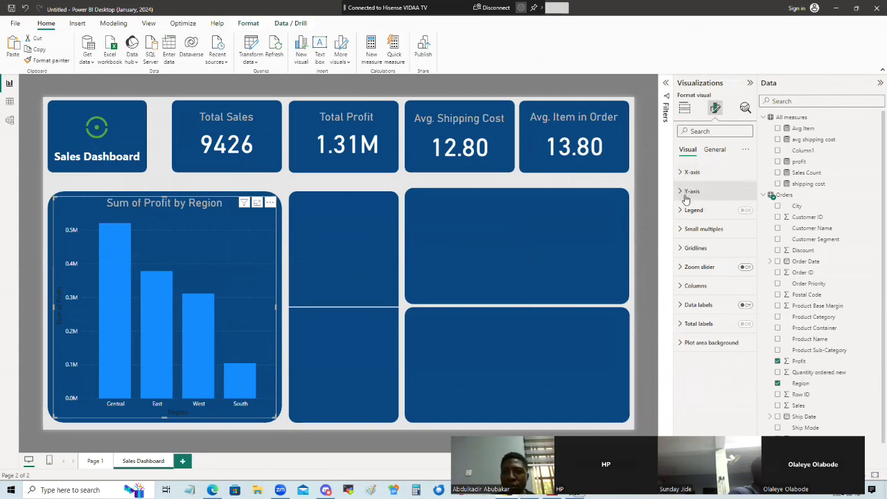
pyautogui.click(714, 150)
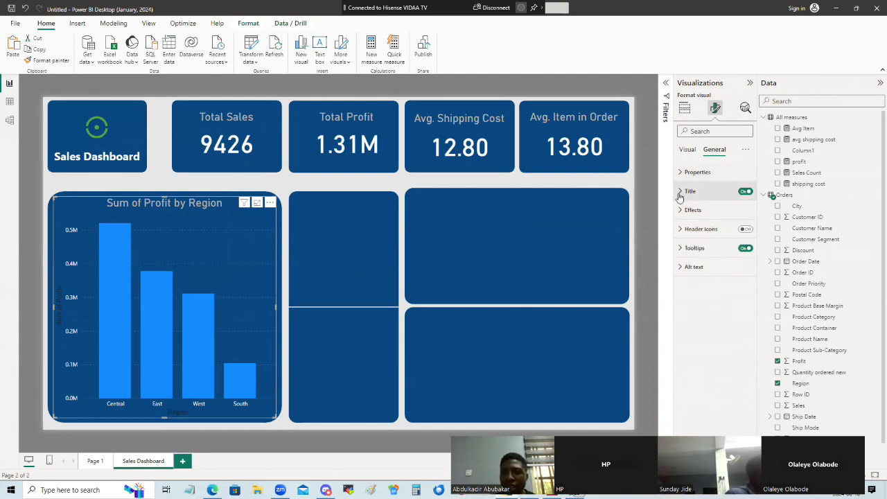
pyautogui.click(688, 193)
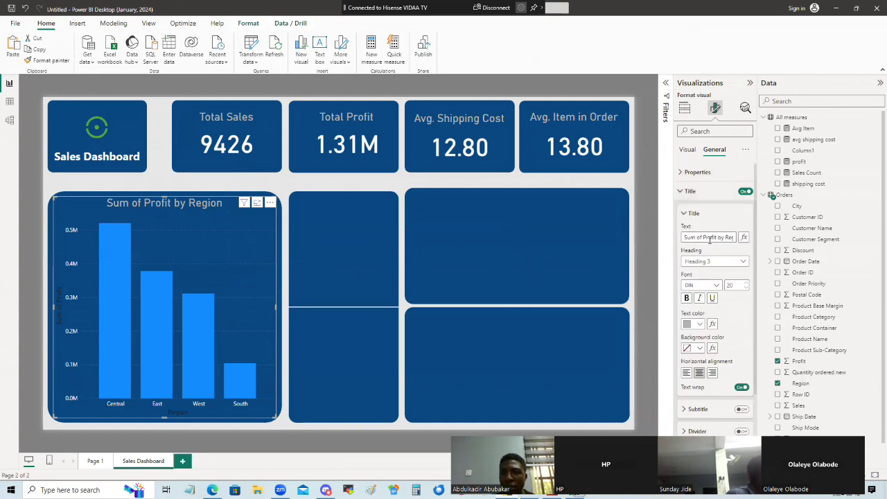
pyautogui.moveTo(704, 238); pyautogui.dragTo(651, 244)
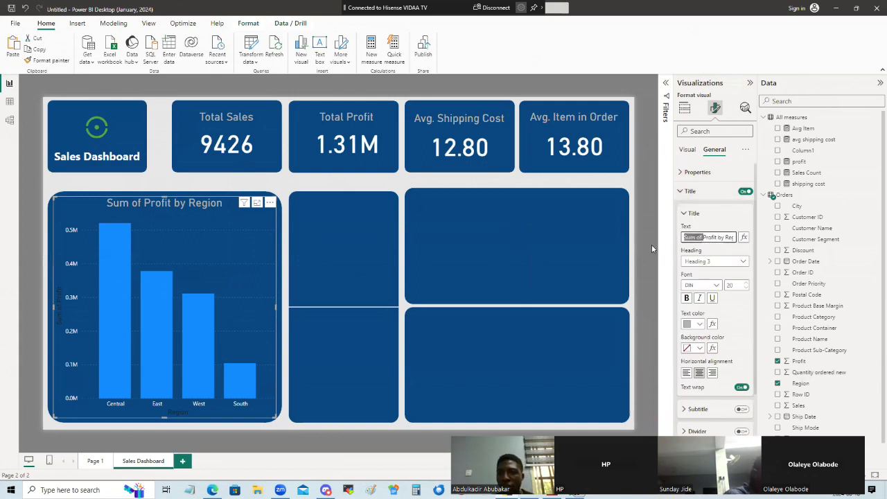
pyautogui.press('BackSpace')
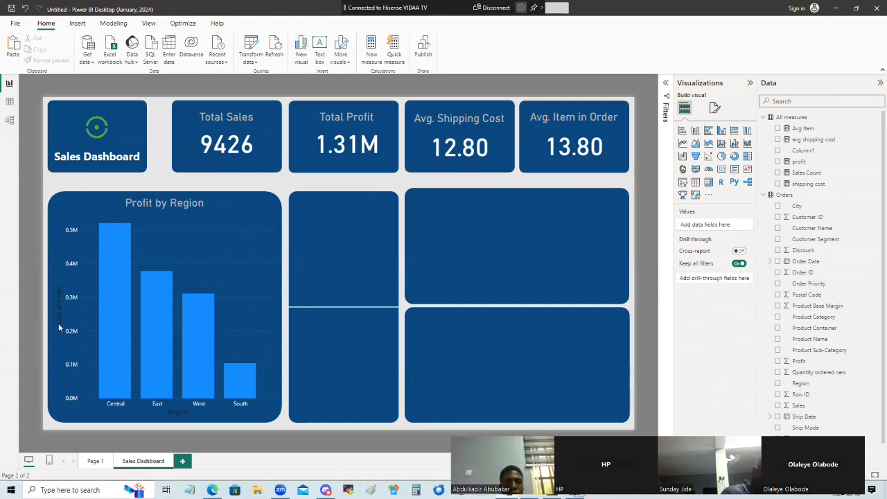
# - Select the Central column in the Profit by Region chart and open the formatting options
pyautogui.click(117, 305)
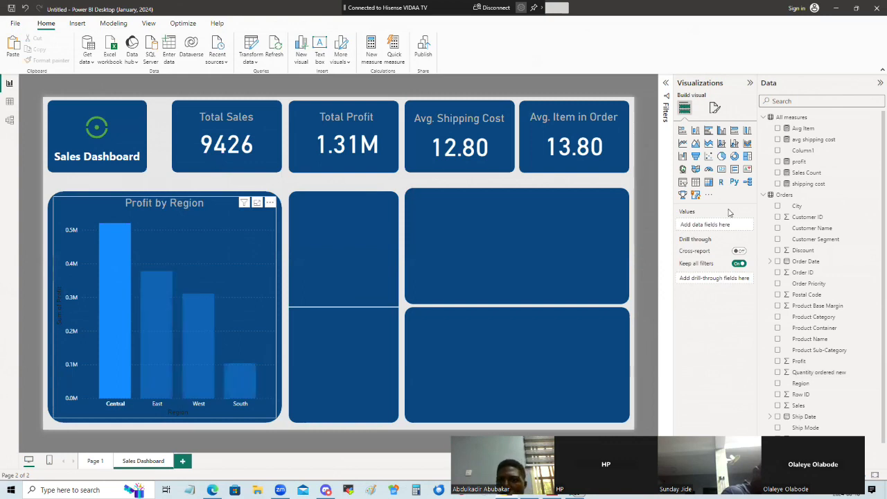
pyautogui.click(715, 108)
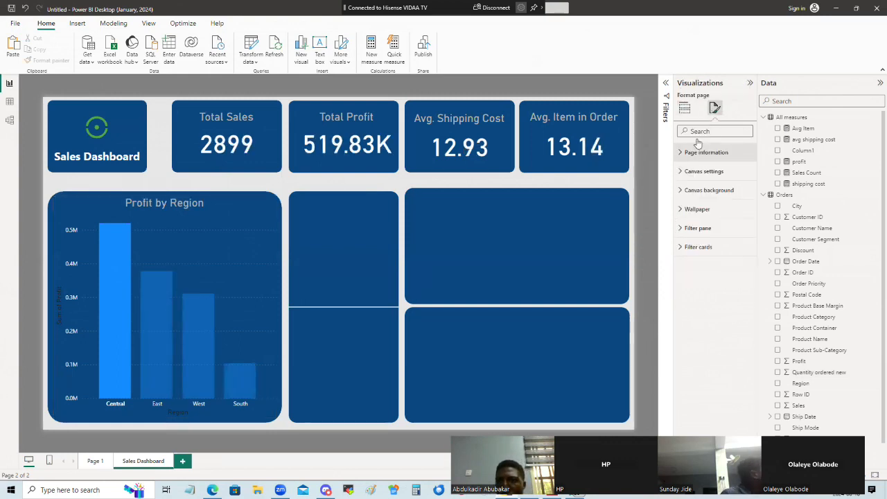
# - Clear the Central bar's cross-filter and select the Profit by Region column chart
pyautogui.click(687, 111)
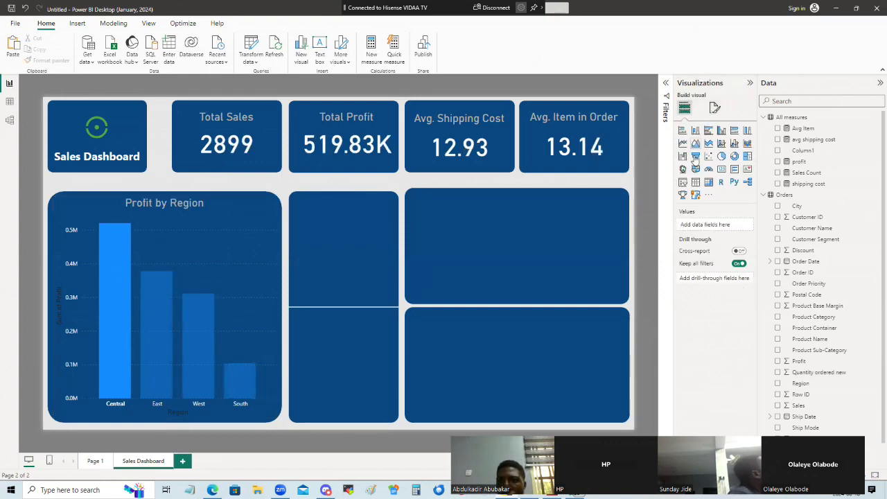
pyautogui.click(115, 292)
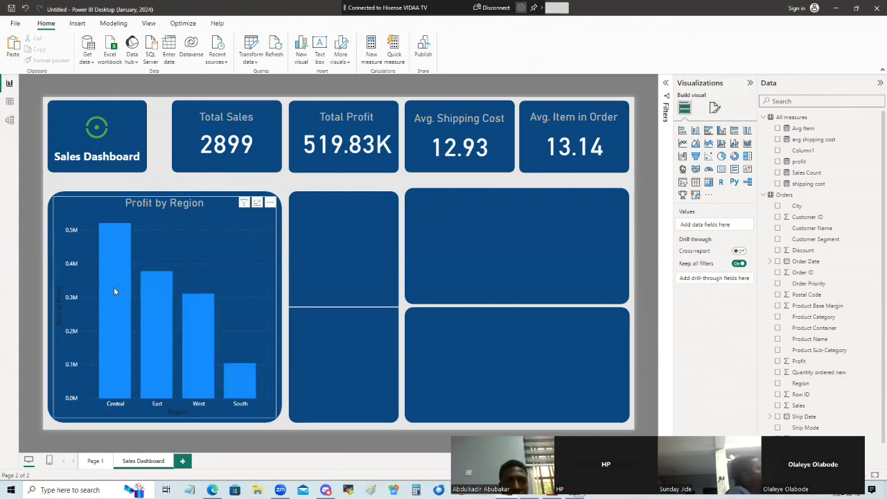
pyautogui.click(115, 204)
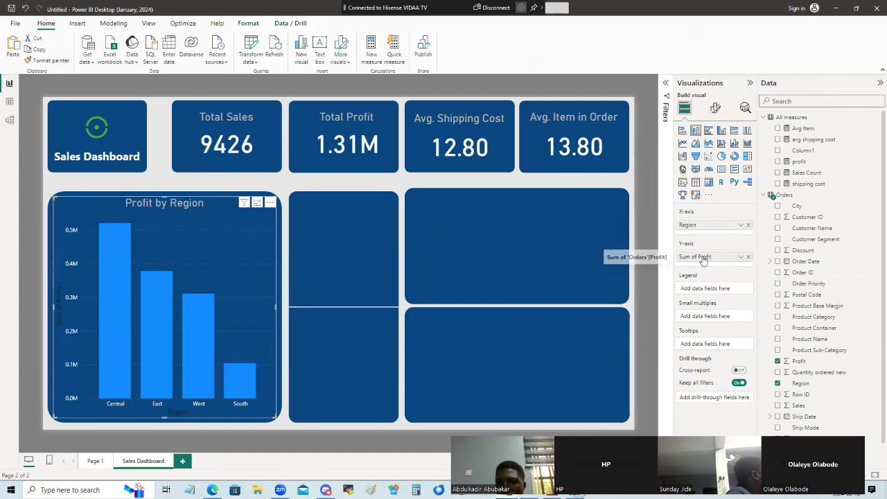
# - Format the chart's x-axis title with font size 18 and a medium gray color
pyautogui.click(715, 108)
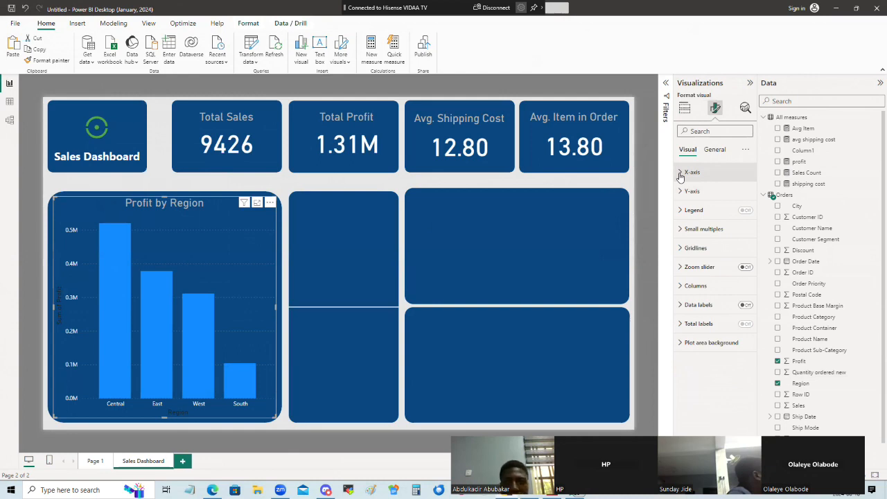
pyautogui.click(681, 173)
pyautogui.click(685, 196)
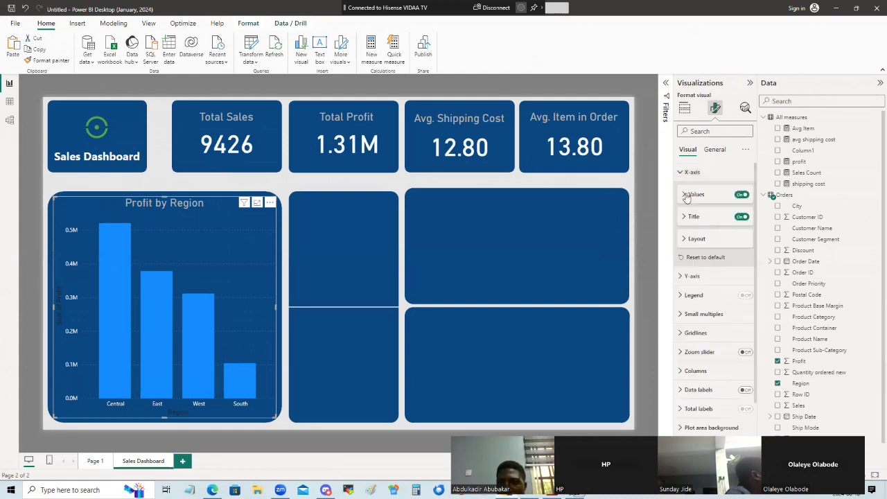
pyautogui.click(684, 218)
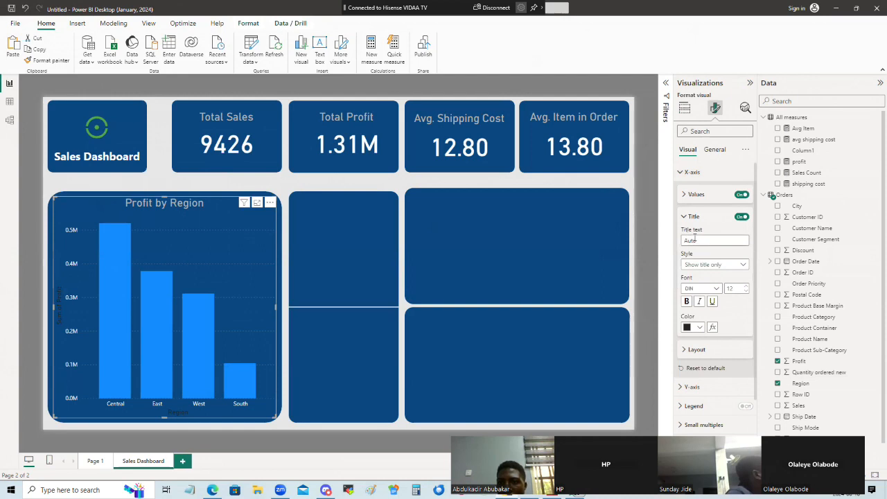
pyautogui.click(745, 287)
pyautogui.click(746, 287)
pyautogui.click(746, 287)
pyautogui.click(746, 286)
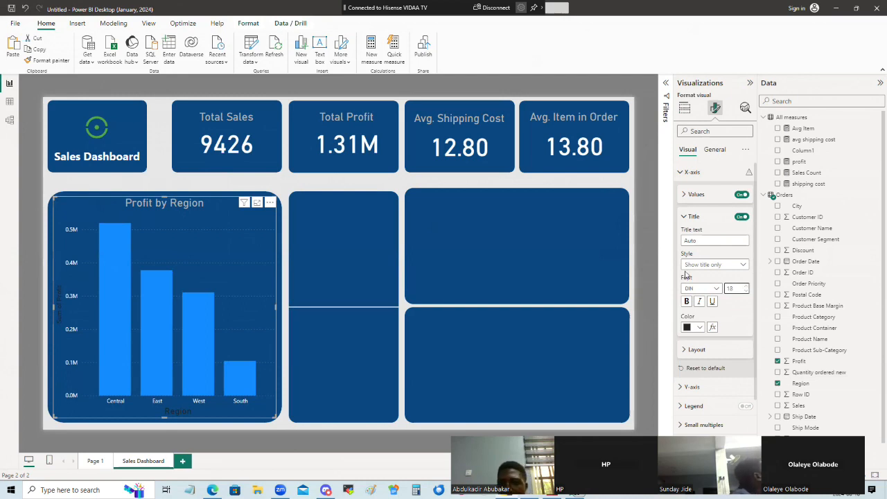
pyautogui.click(700, 328)
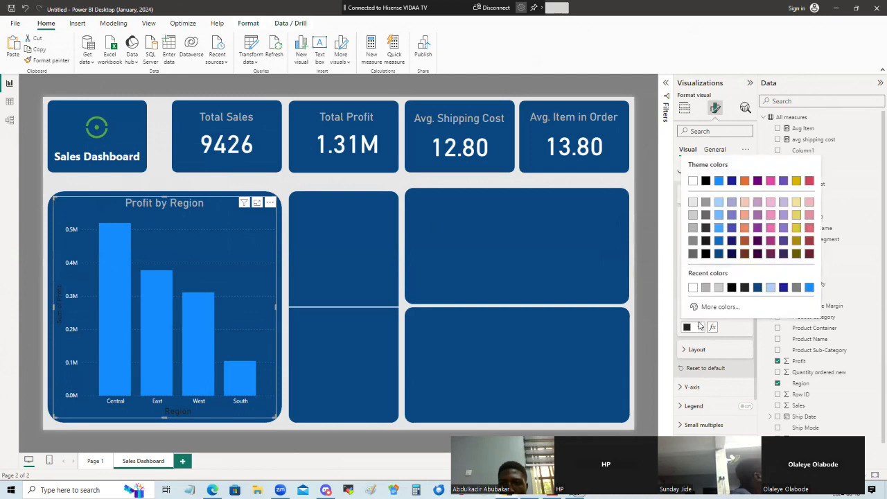
pyautogui.click(692, 241)
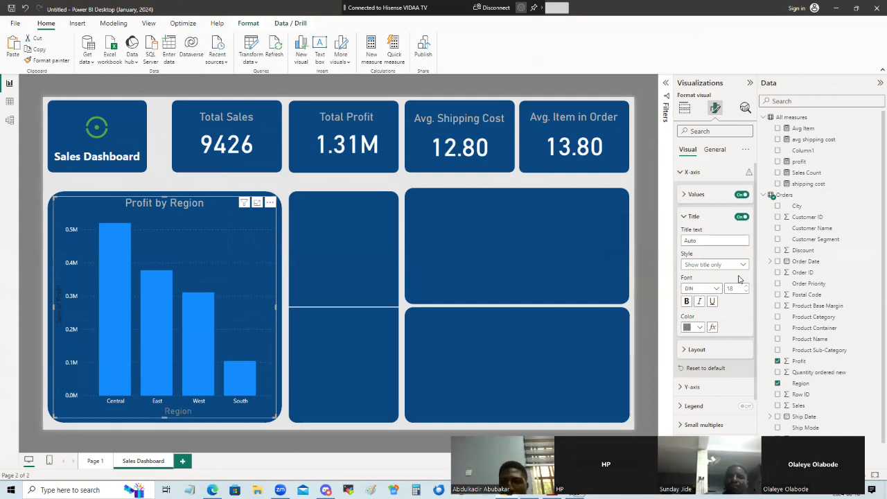
pyautogui.scroll(-1, 710, 345)
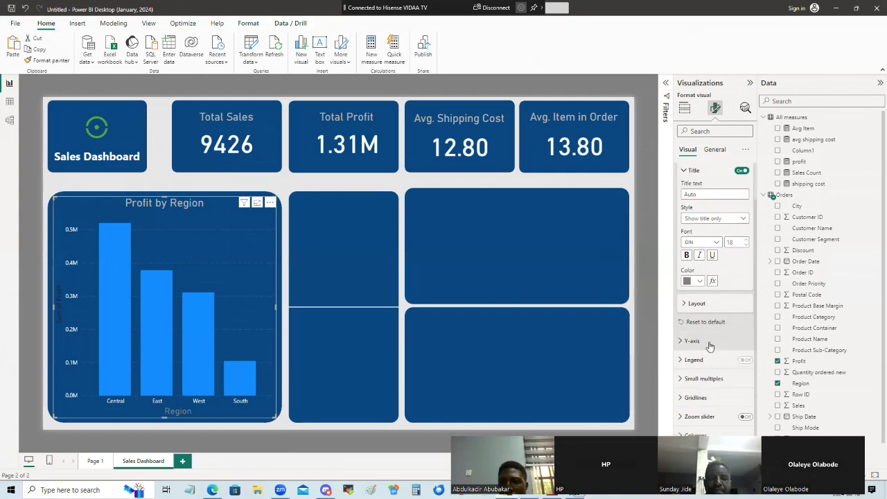
pyautogui.scroll(1, 710, 345)
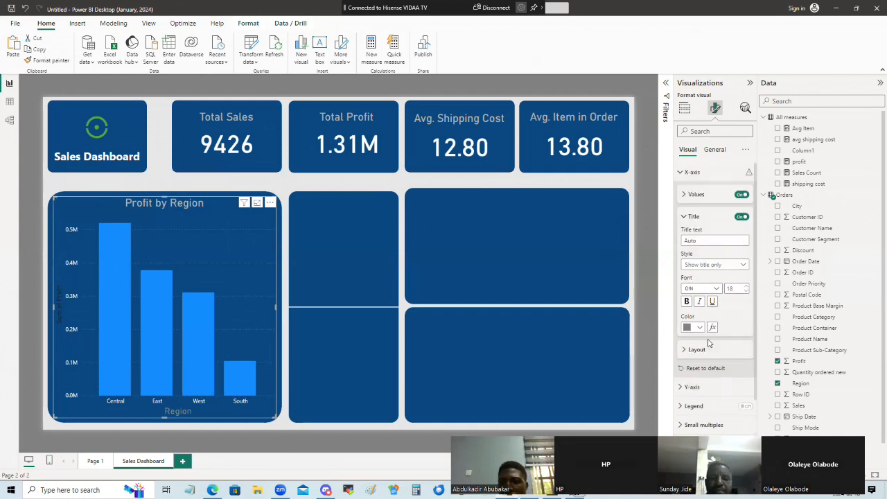
# - Try to increase the minimum category width in the chart's x-axis layout
pyautogui.click(684, 218)
pyautogui.click(686, 238)
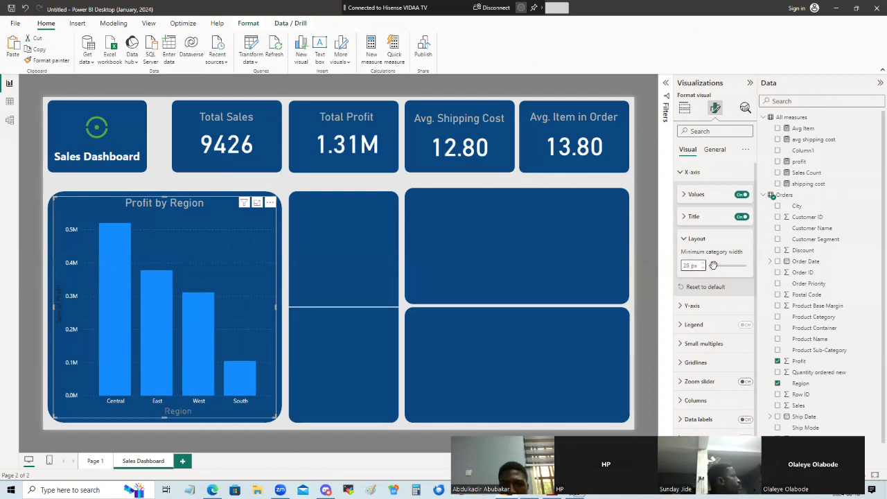
pyautogui.moveTo(713, 267); pyautogui.dragTo(745, 270)
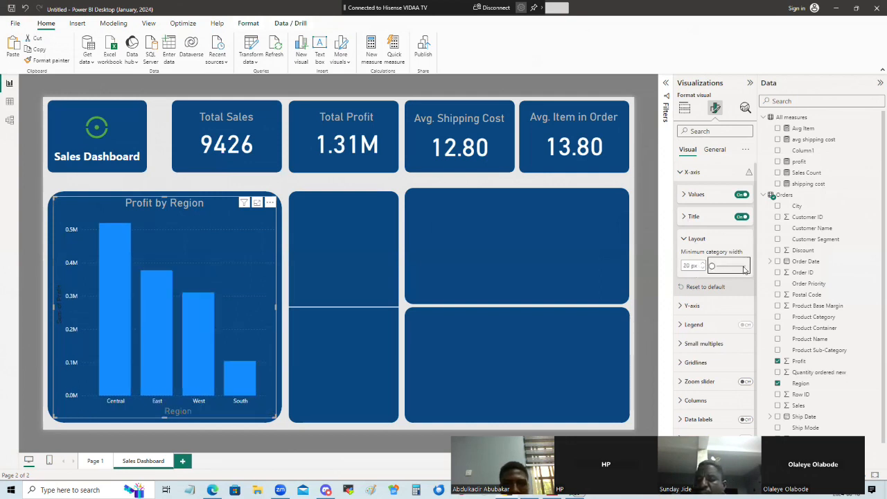
pyautogui.click(685, 240)
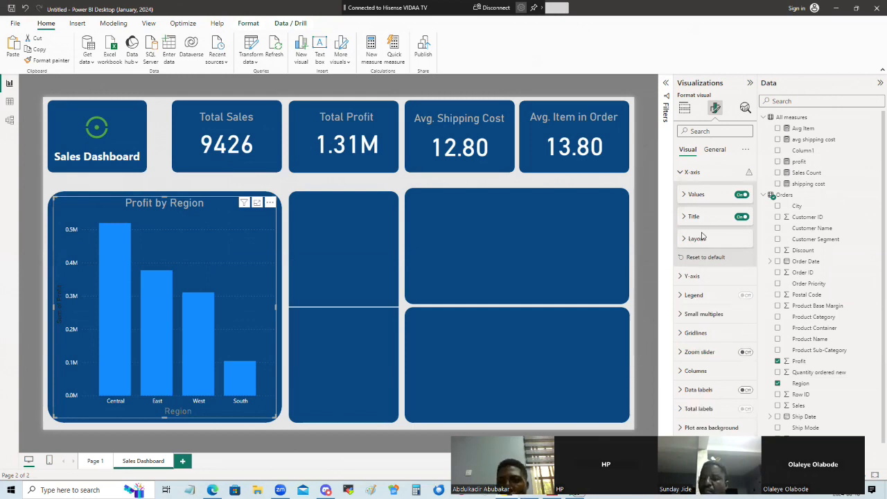
pyautogui.click(681, 174)
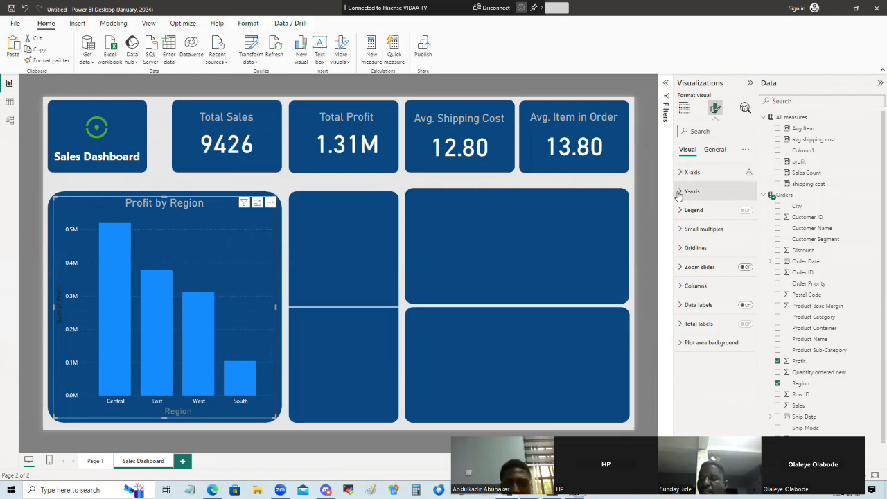
# - Format the chart's y-axis title with font size 18 and the same gray as the x-axis title
pyautogui.click(679, 192)
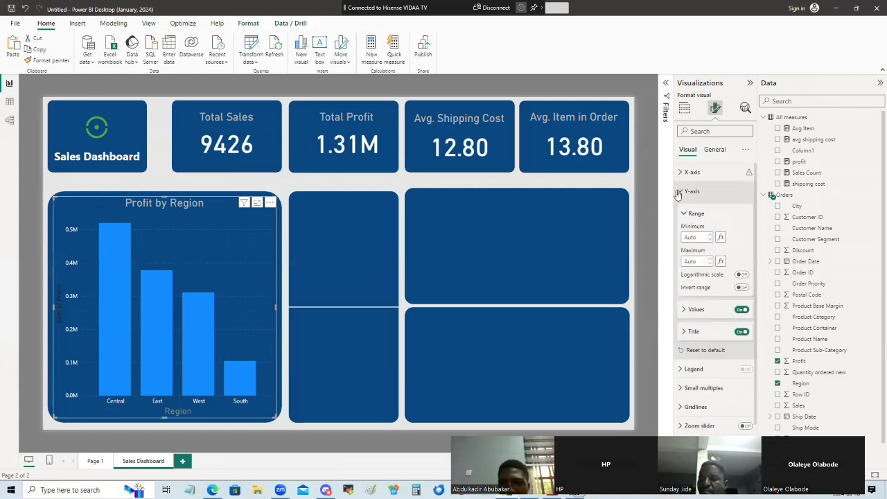
pyautogui.click(685, 333)
pyautogui.scroll(-3, 721, 305)
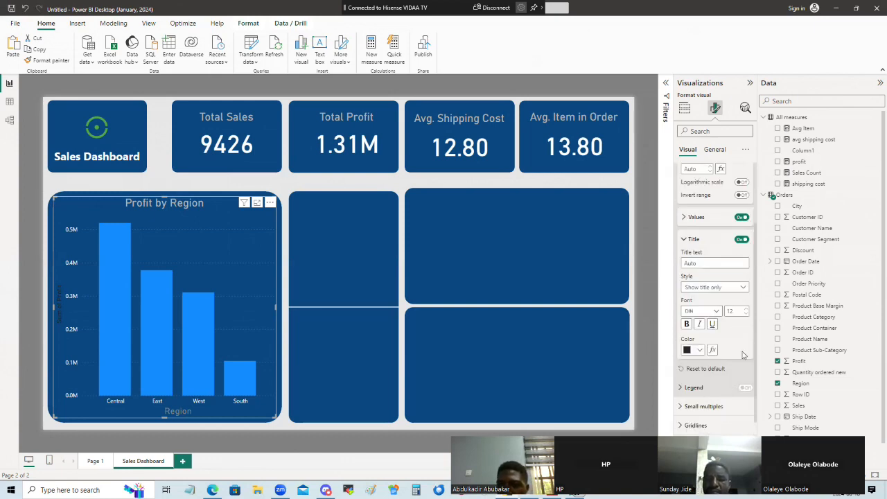
pyautogui.click(746, 309)
pyautogui.click(746, 309)
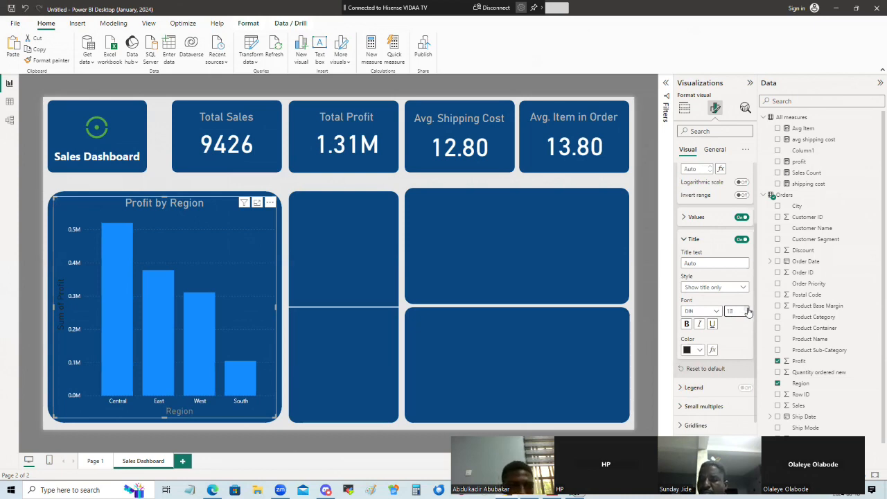
pyautogui.click(699, 350)
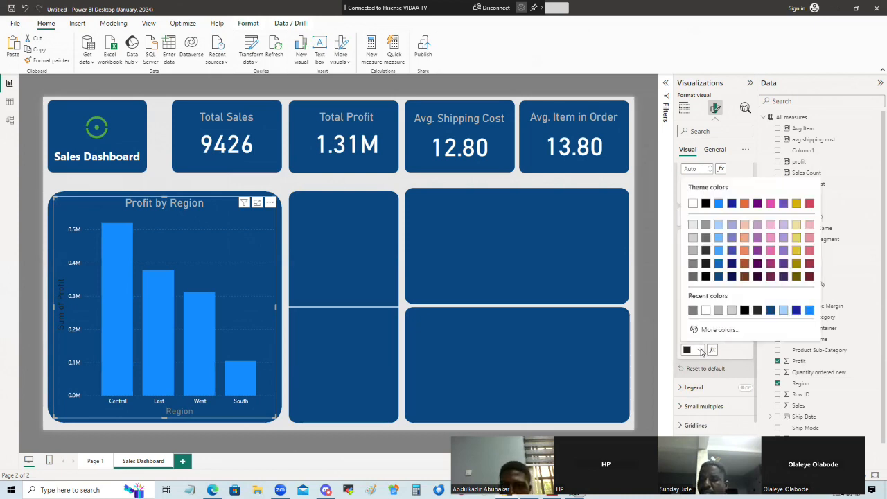
pyautogui.click(693, 312)
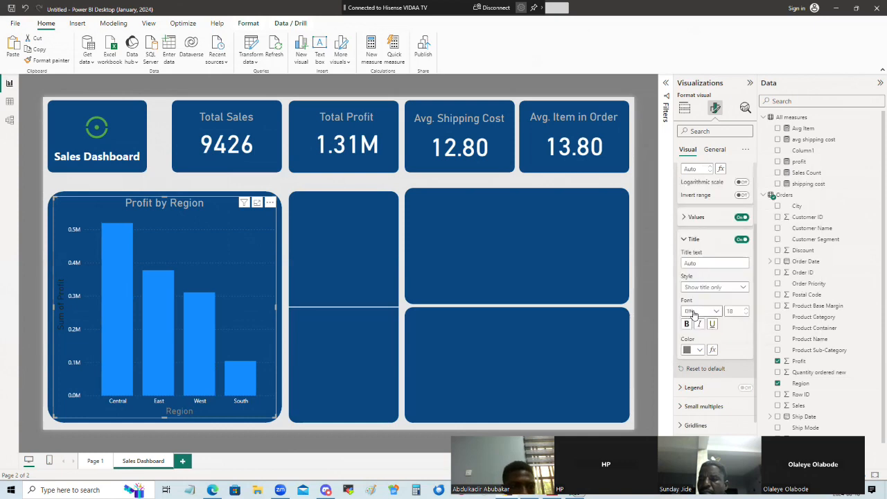
# - Replace the y-axis title text with "Profit" and deselect the chart
pyautogui.scroll(2, 706, 279)
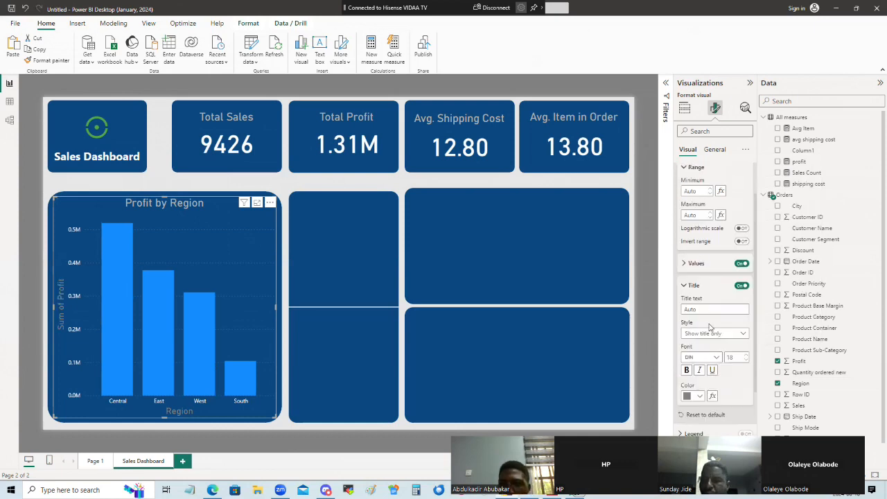
pyautogui.scroll(2, 717, 339)
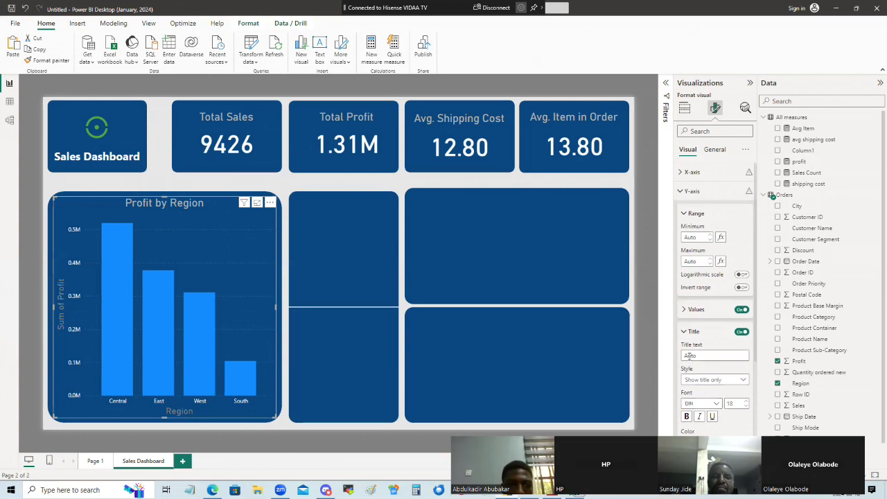
pyautogui.click(690, 355)
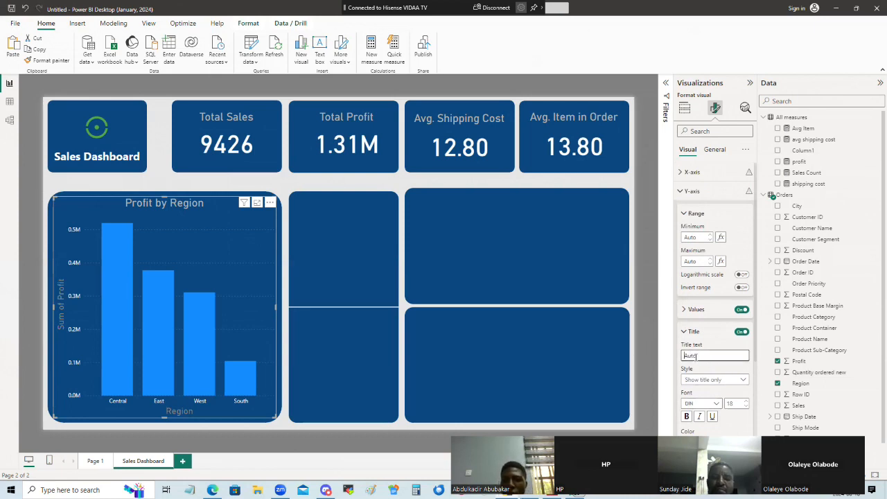
pyautogui.write('Profi')
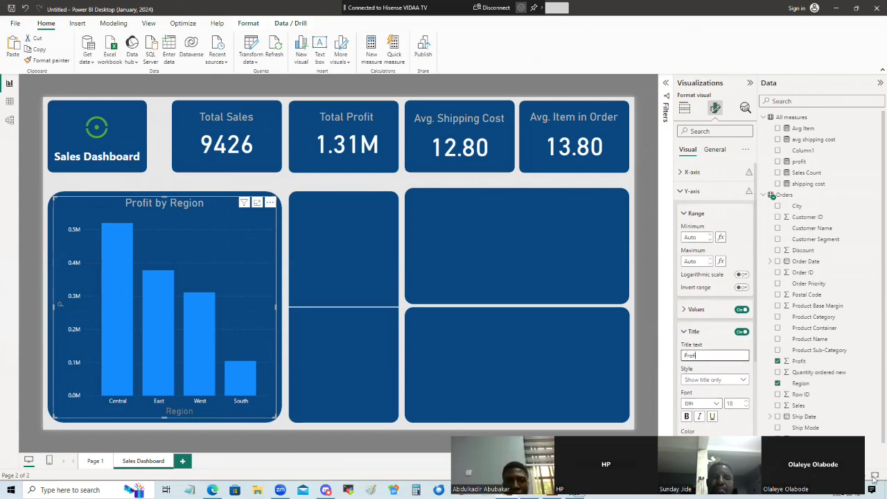
pyautogui.write('t')
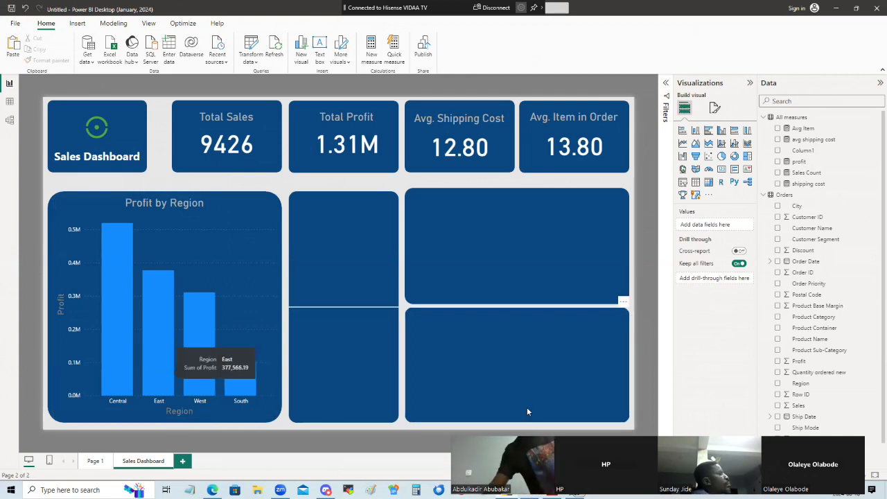
# - Check how the KPI cards respond to selecting the Central and East bars in the Profit by Region chart, and clear the selection
pyautogui.moveTo(530, 490)
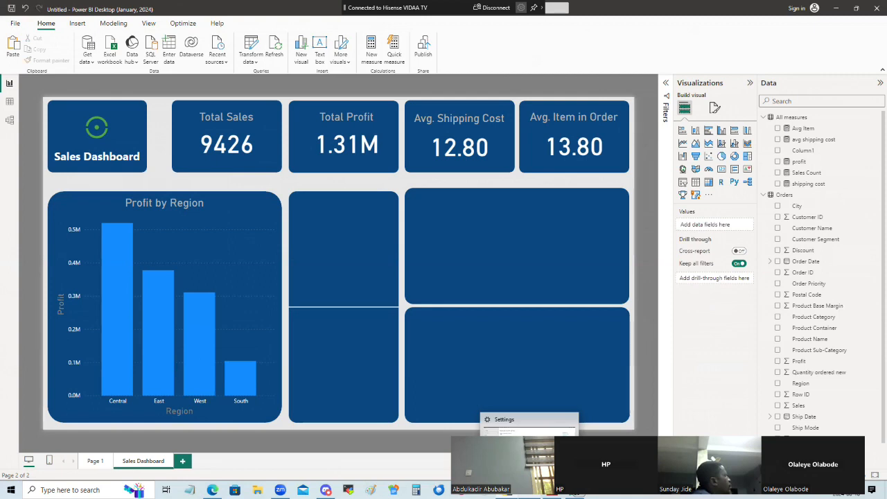
pyautogui.click(120, 353)
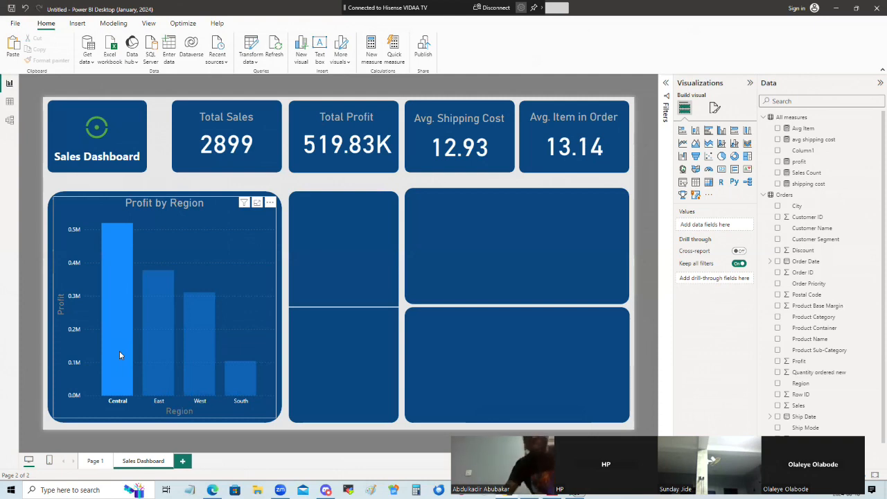
pyautogui.click(165, 327)
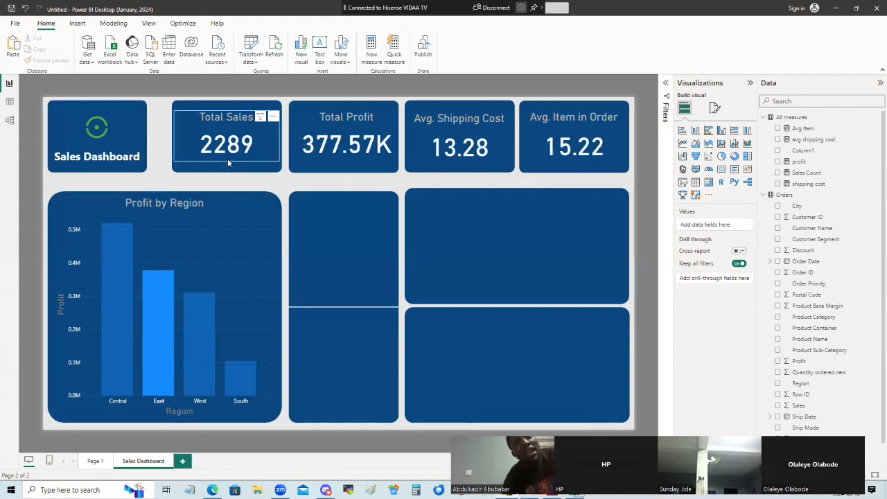
pyautogui.moveTo(209, 329)
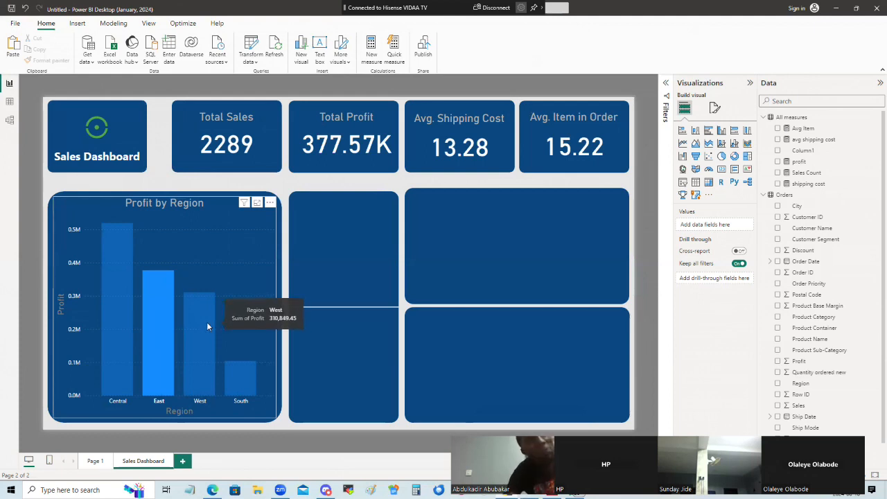
pyautogui.moveTo(102, 355)
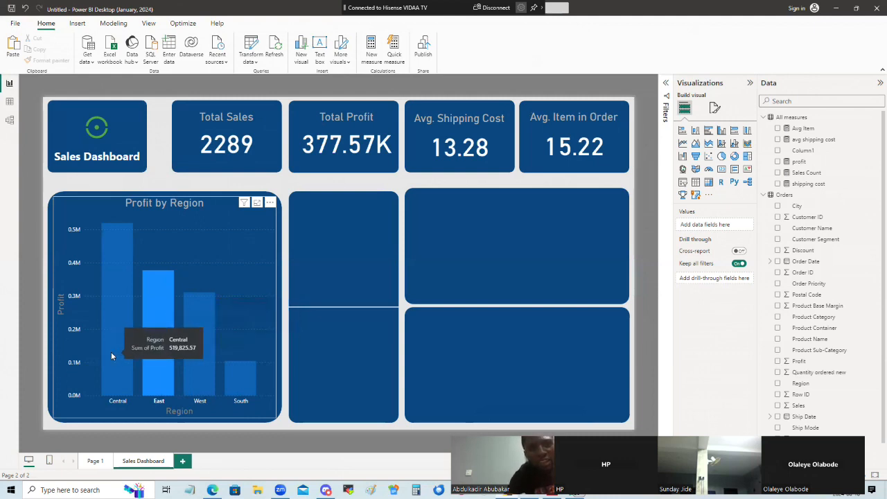
pyautogui.click(111, 352)
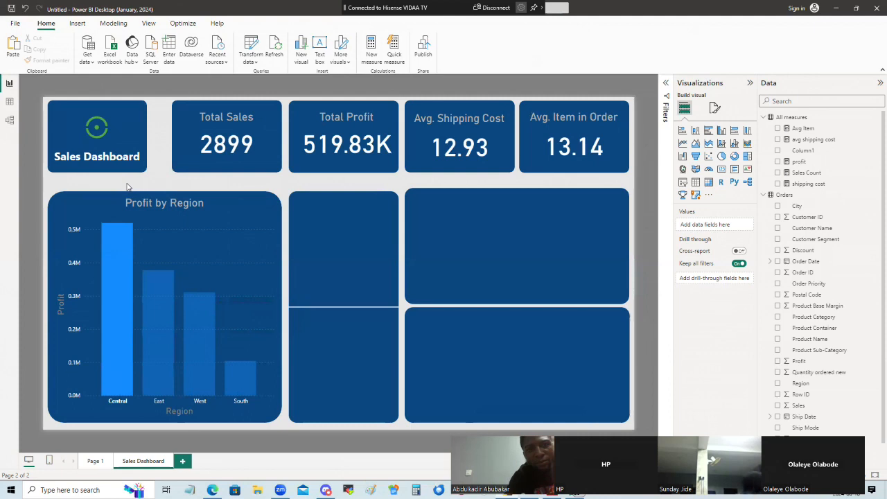
pyautogui.rightClick(118, 270)
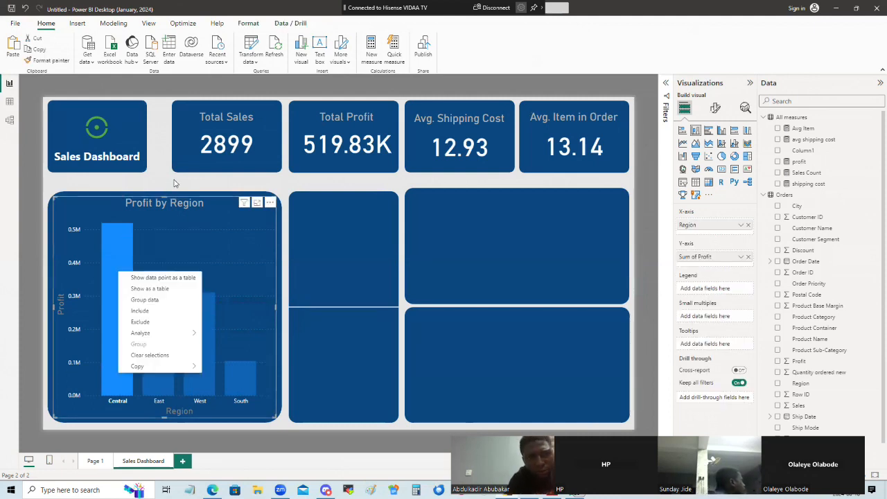
pyautogui.click(134, 210)
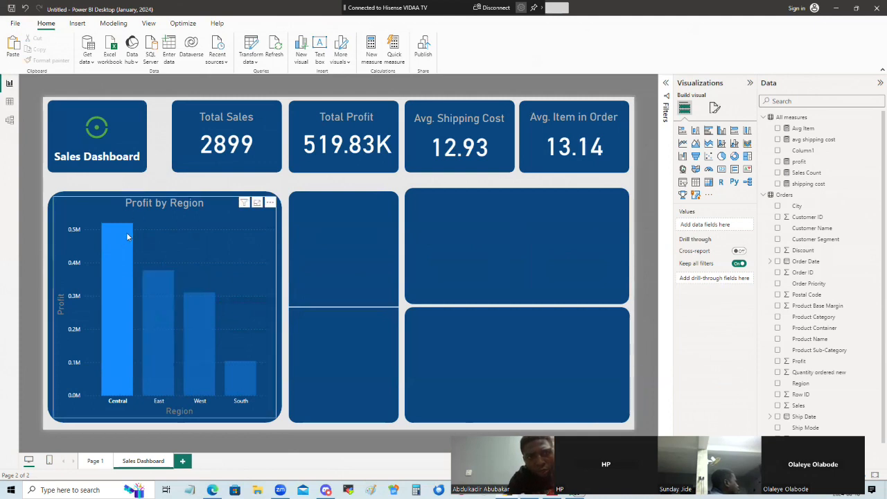
pyautogui.click(140, 184)
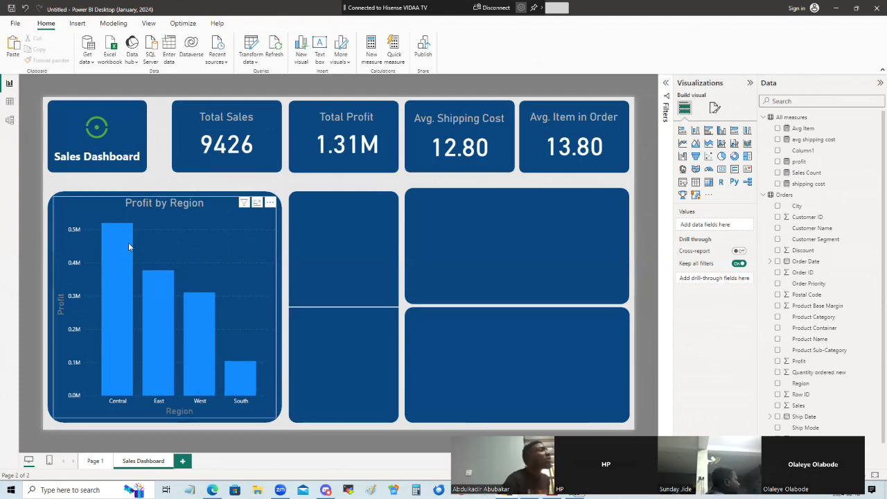
pyautogui.moveTo(128, 246)
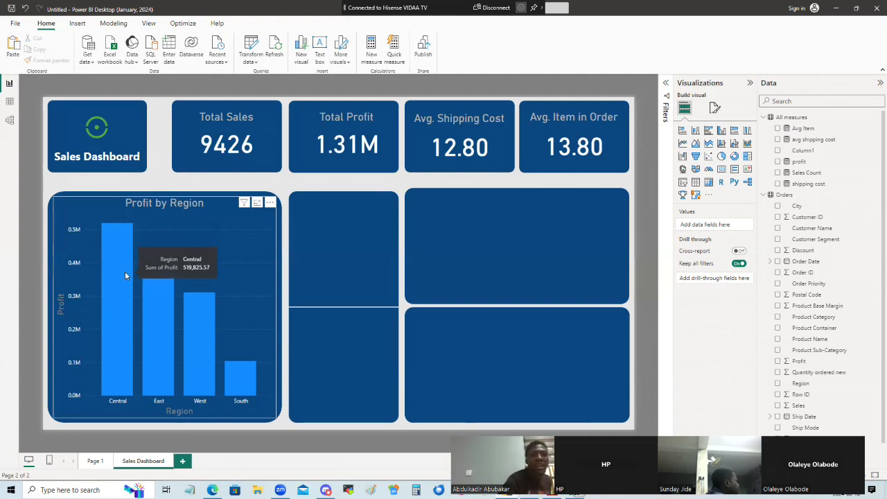
# - Check how the KPI cards respond to selecting each of the Central, East, West and South bars in the Profit by Region chart
pyautogui.click(125, 276)
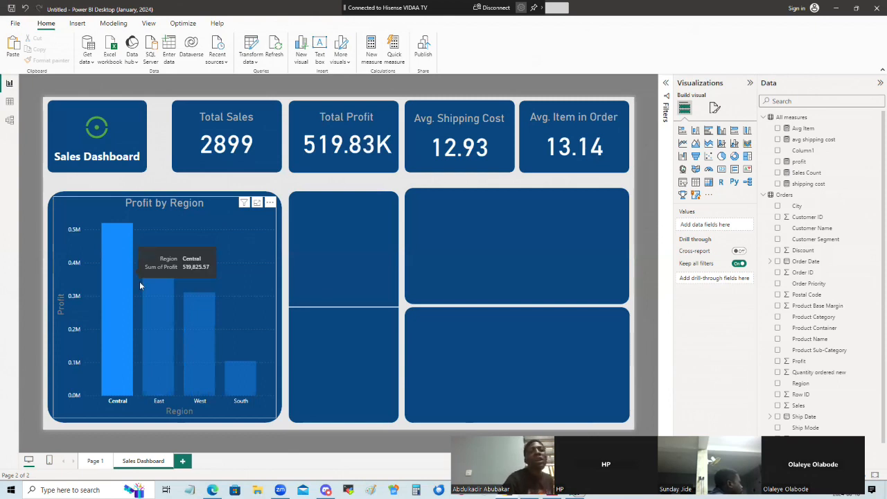
pyautogui.click(156, 311)
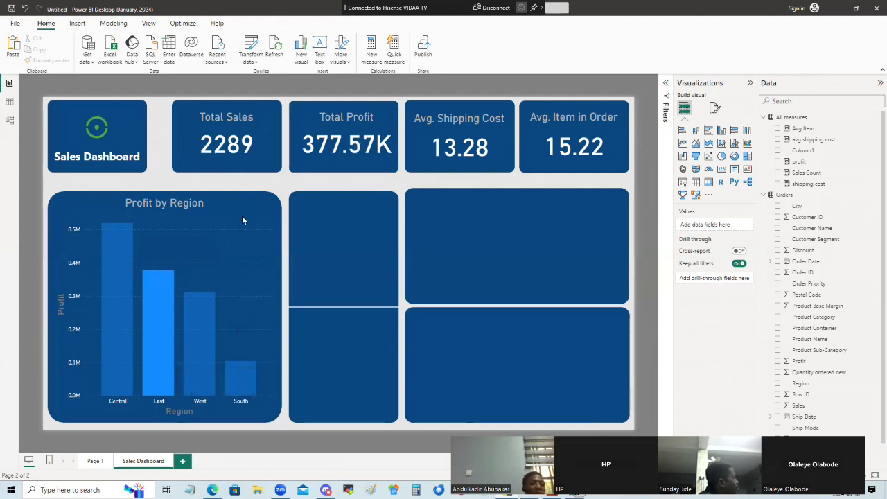
pyautogui.click(119, 295)
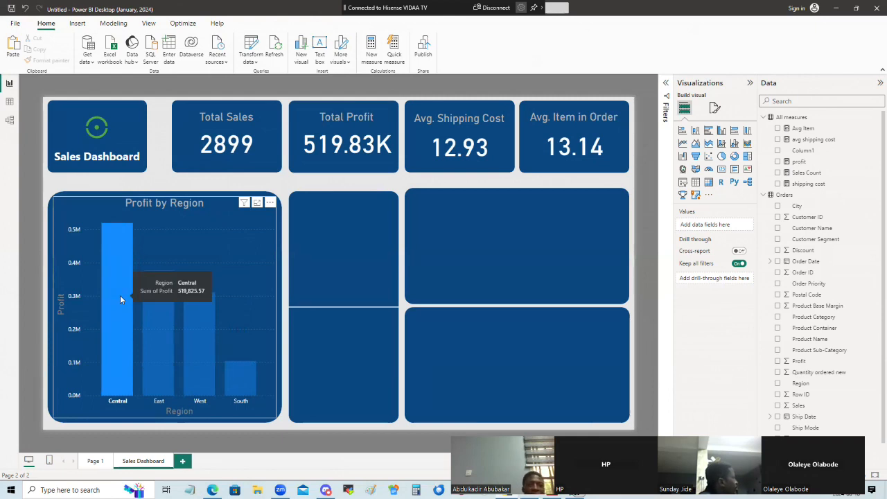
pyautogui.click(159, 344)
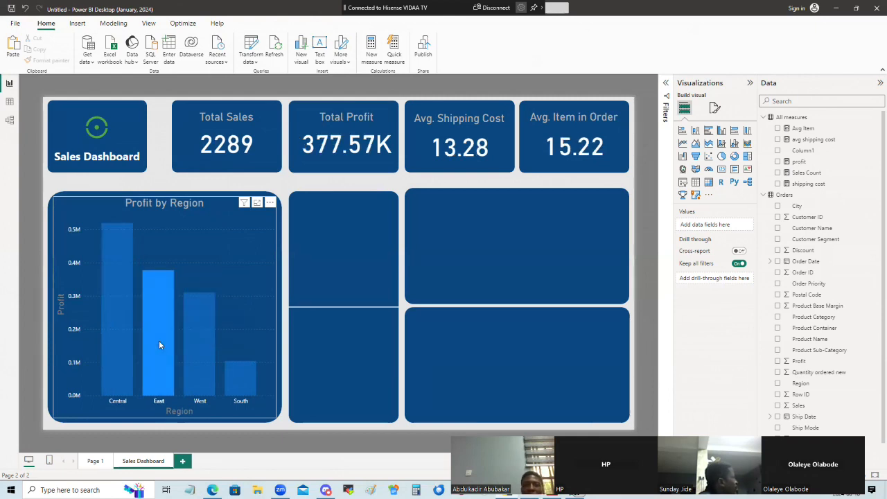
pyautogui.click(202, 346)
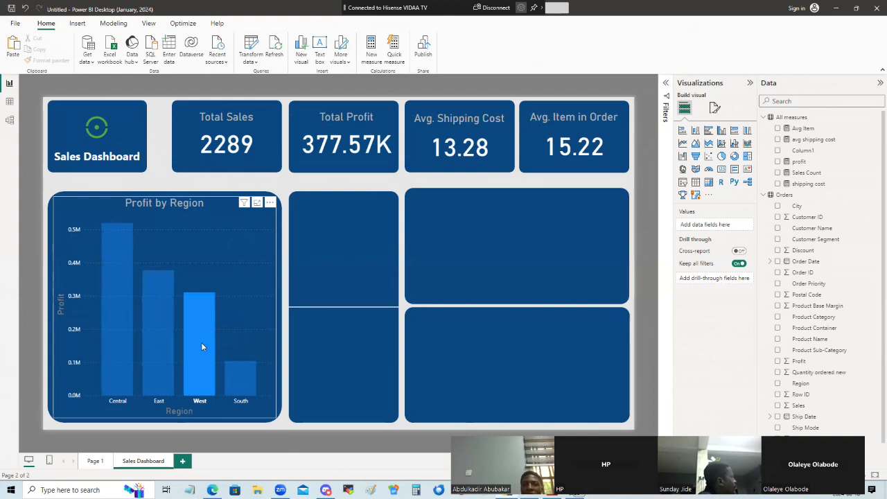
pyautogui.click(251, 374)
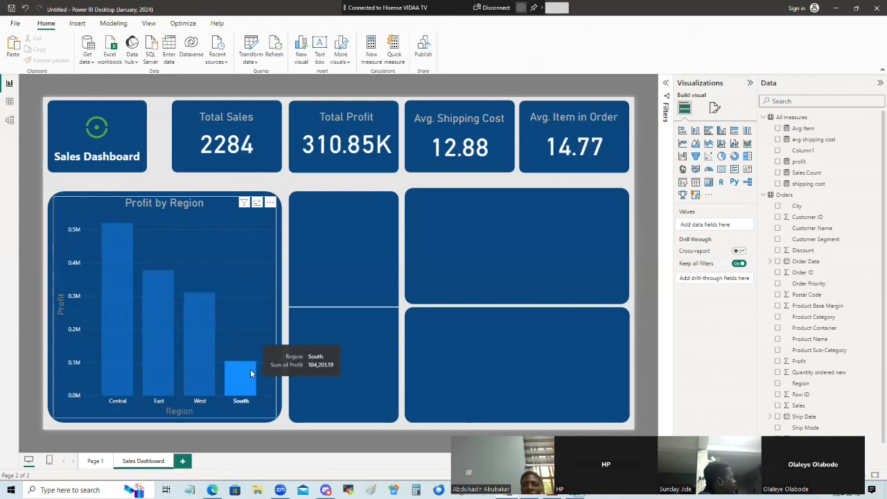
pyautogui.click(164, 343)
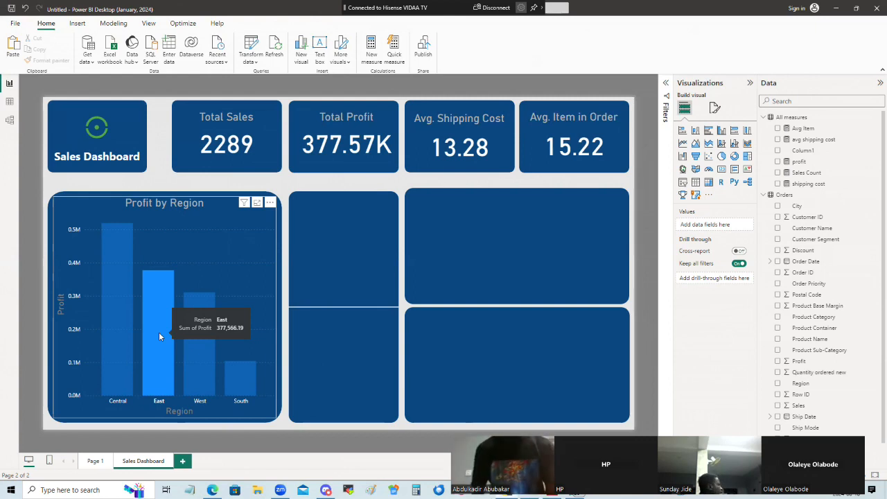
pyautogui.click(129, 261)
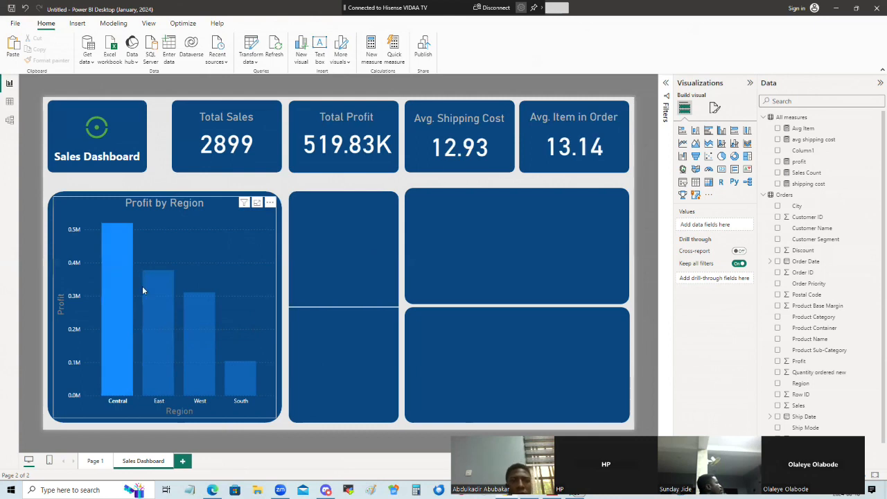
pyautogui.click(204, 322)
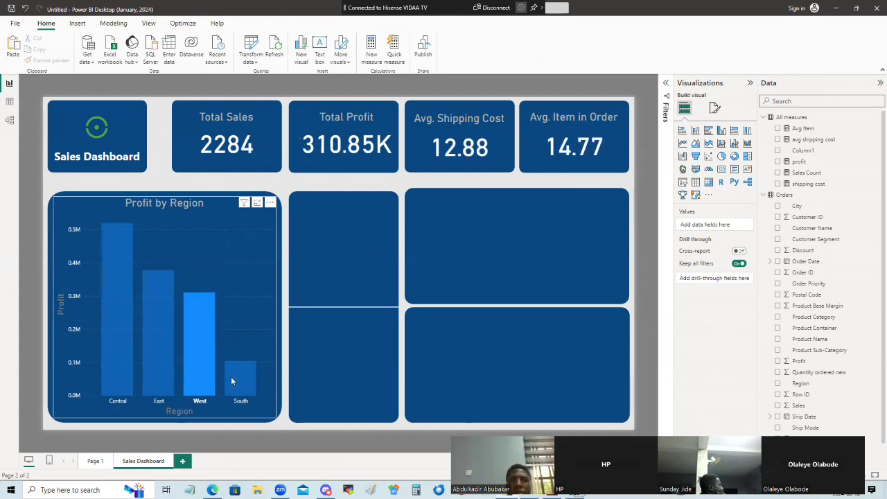
pyautogui.moveTo(232, 380)
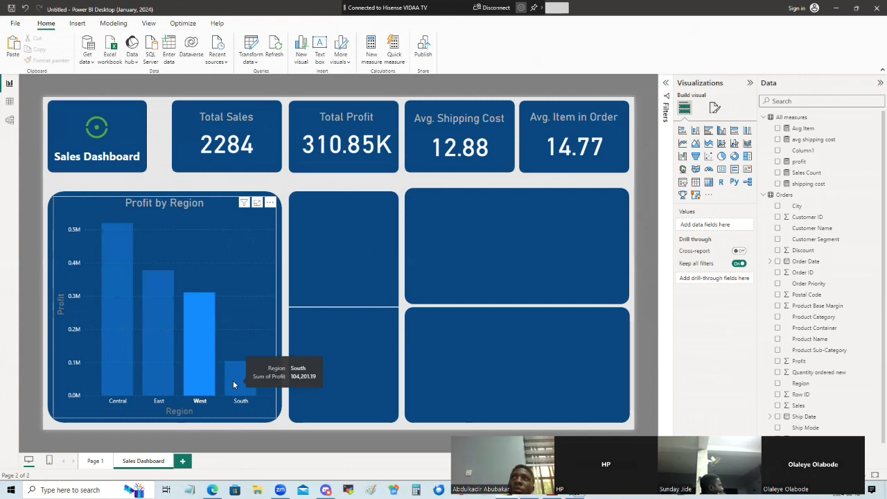
pyautogui.moveTo(113, 253)
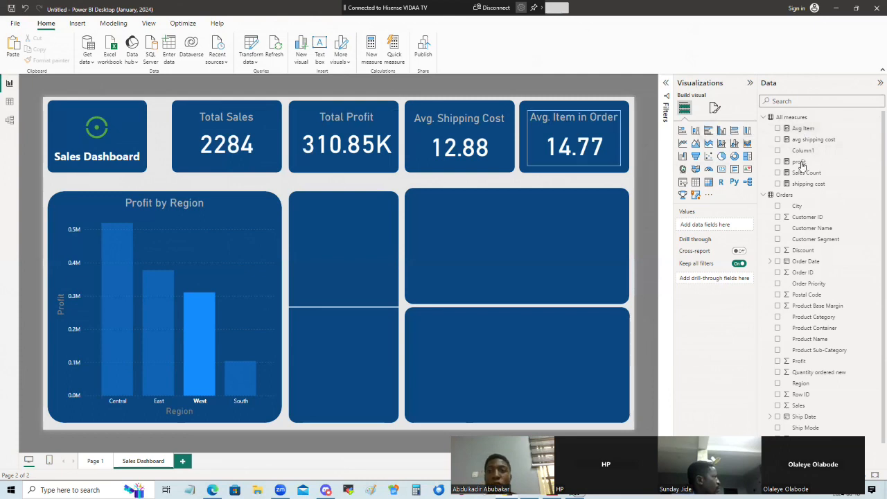
# - Create a new measure named "% total sales" in the All measures table, leaving its formula empty
pyautogui.rightClick(802, 121)
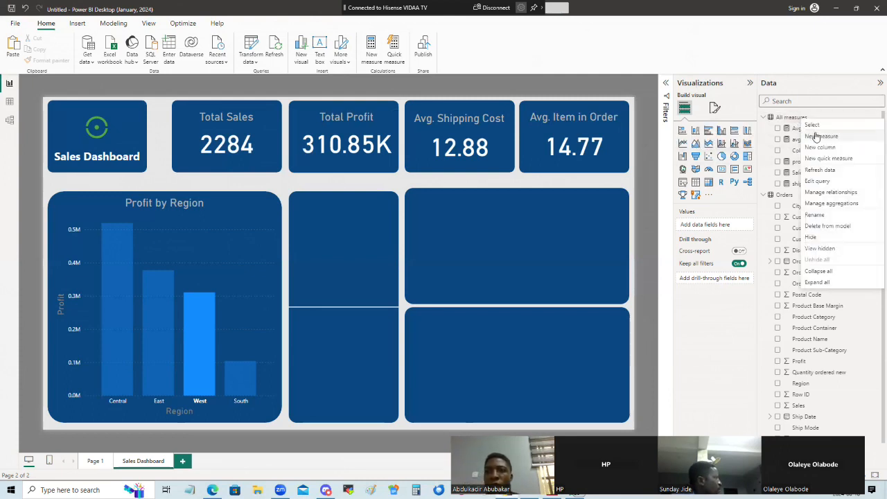
pyautogui.click(358, 186)
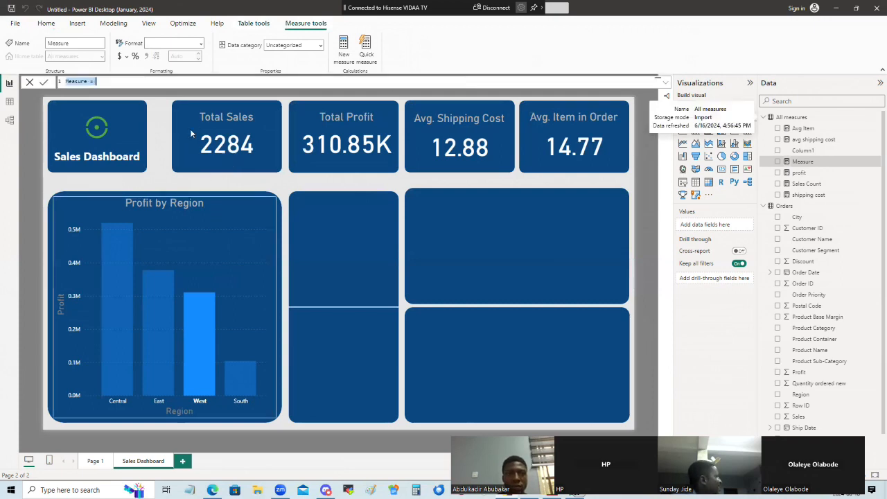
pyautogui.click(122, 83)
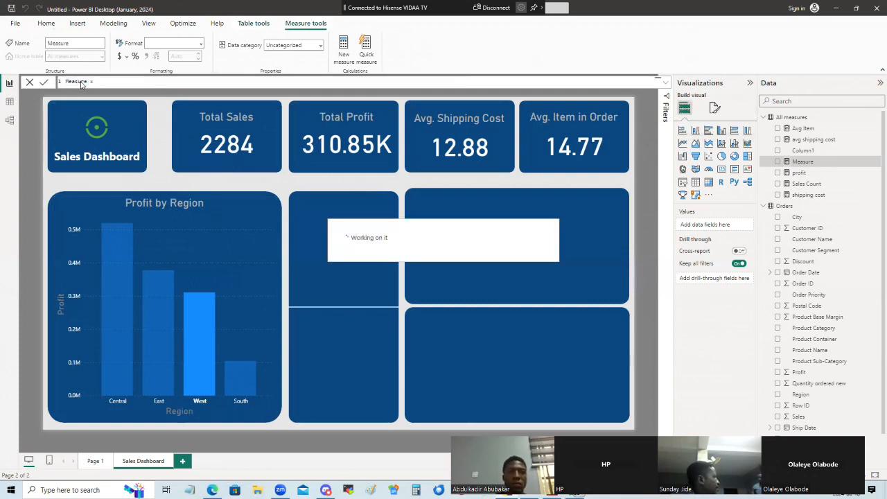
pyautogui.doubleClick(81, 82)
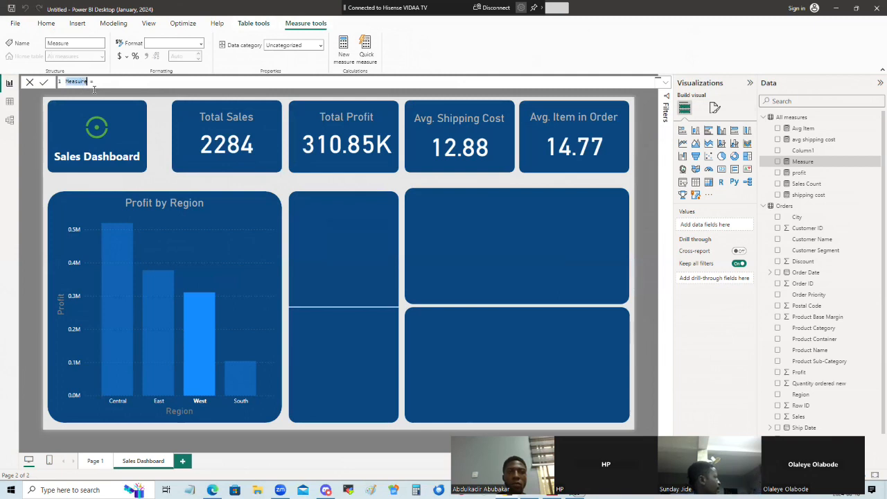
pyautogui.press('BackSpace')
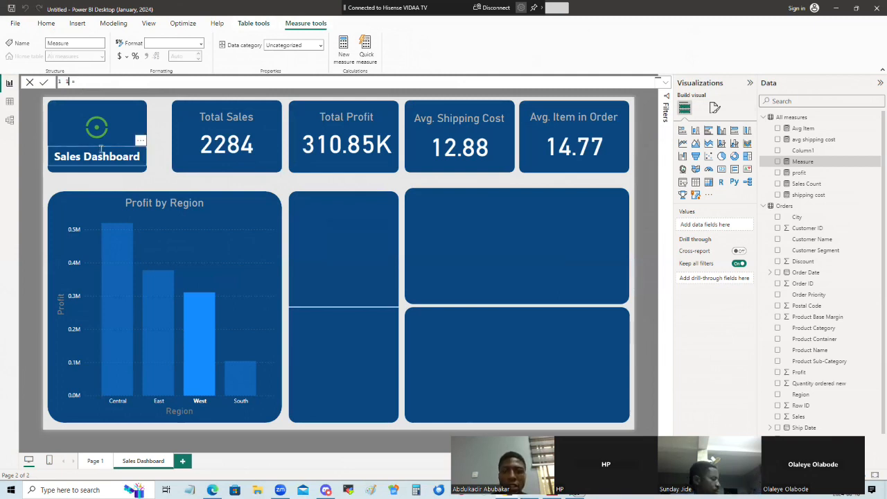
pyautogui.write('% to')
pyautogui.write('tal sa')
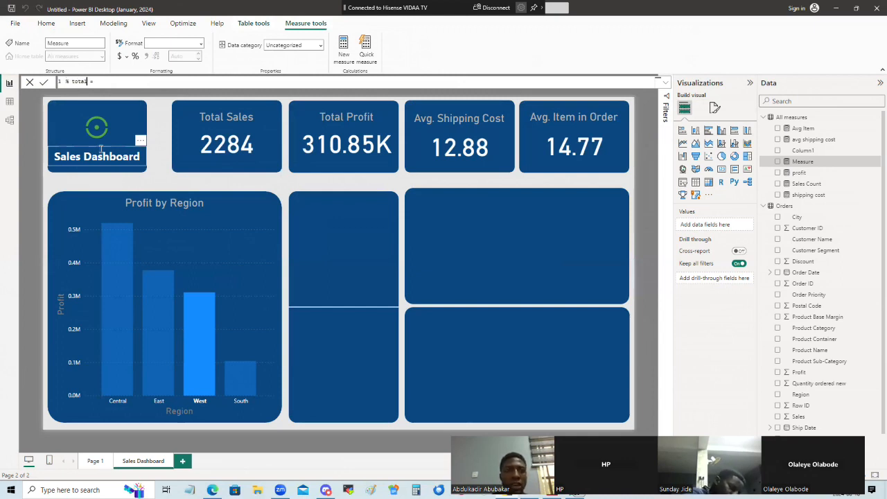
pyautogui.write('le')
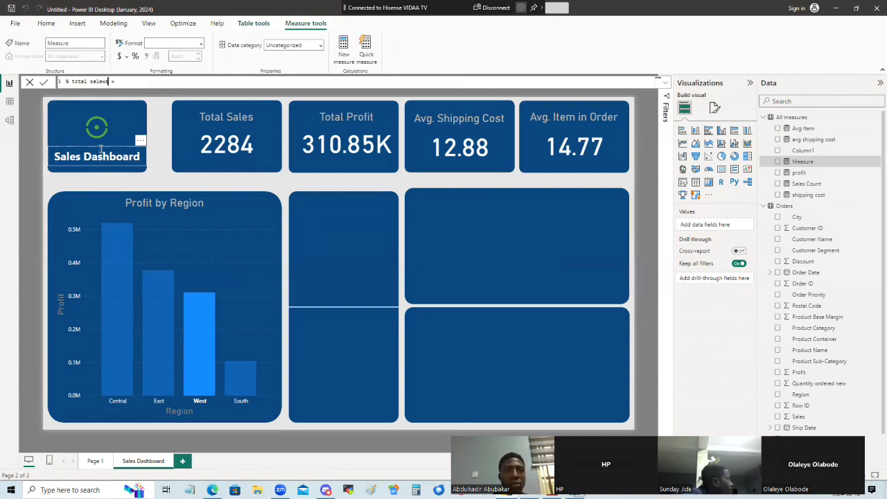
pyautogui.write('s')
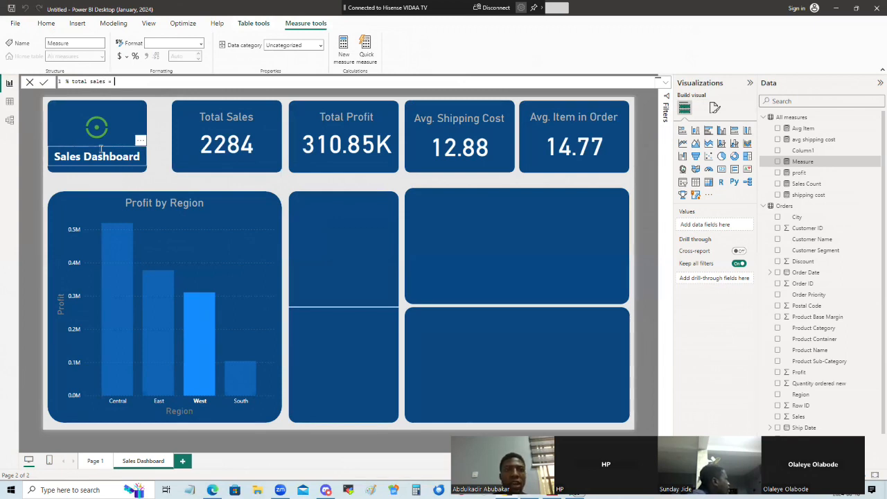
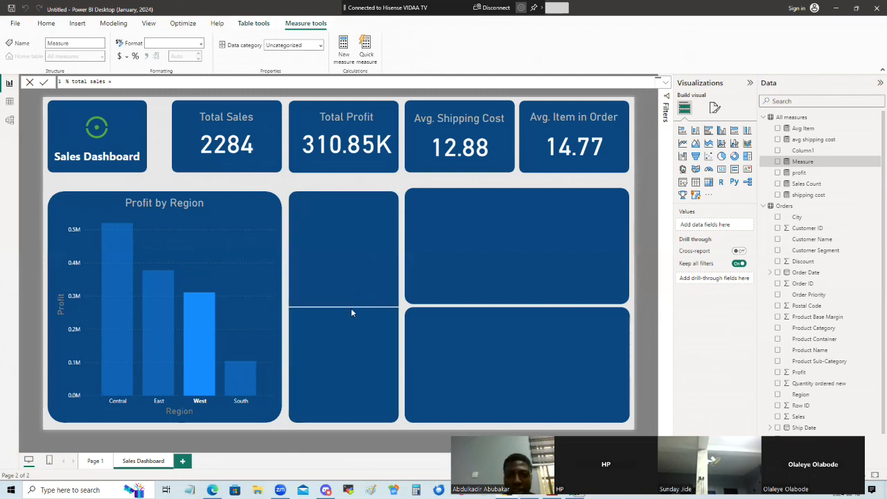
pyautogui.press('Return')
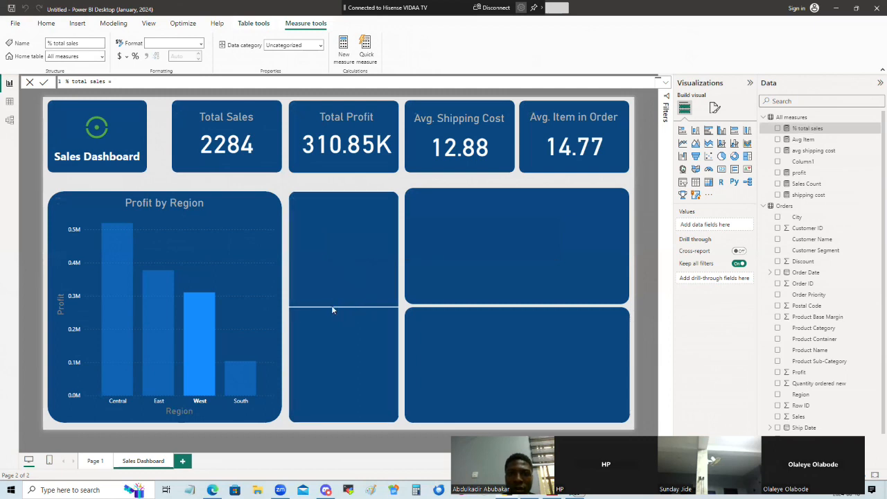
# - Shrink the horizontal divider line's frame to fit the narrow middle card and move the line to the card's upper part
pyautogui.click(334, 311)
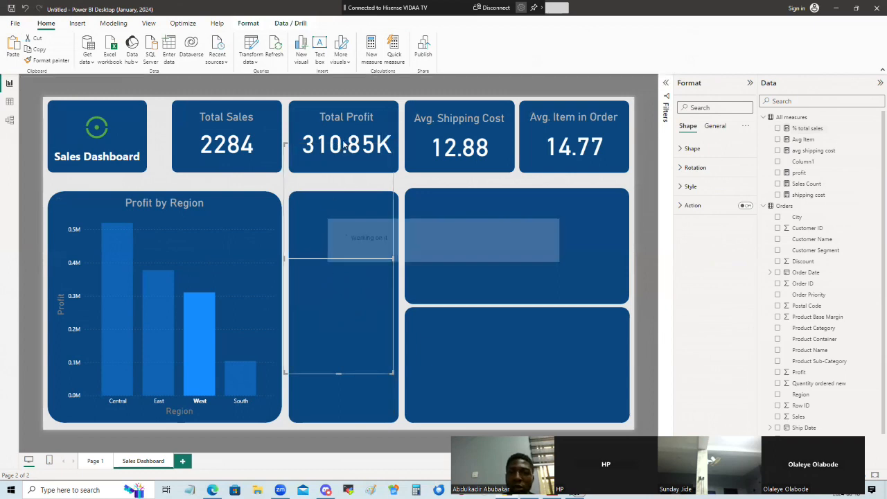
pyautogui.moveTo(285, 145); pyautogui.dragTo(291, 247)
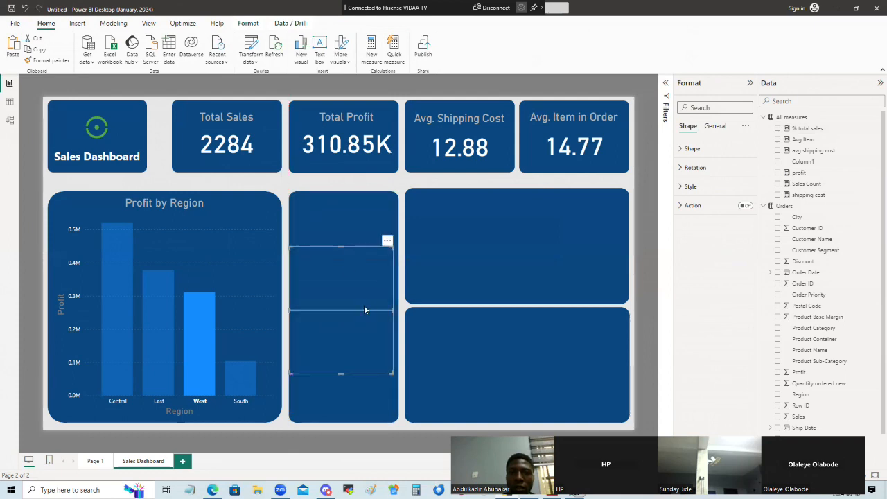
pyautogui.moveTo(359, 286); pyautogui.dragTo(362, 247)
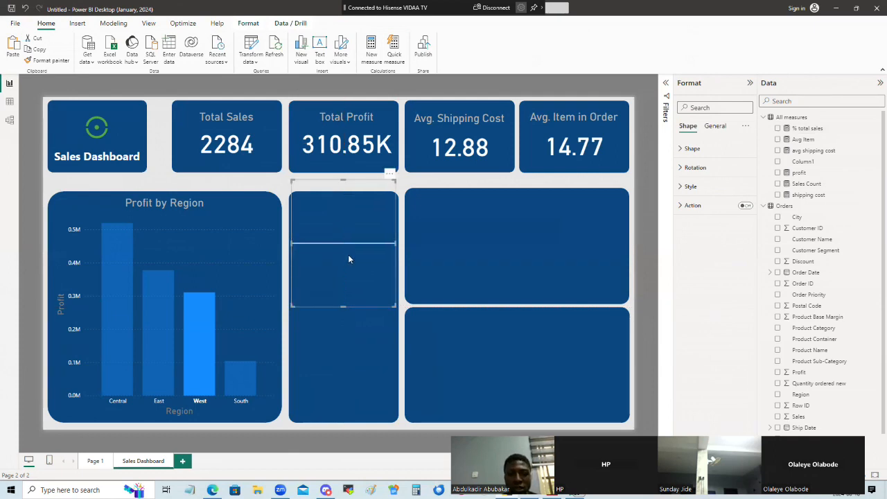
# - Paste a copy of the divider line below the first one in the narrow card and undo its last repositioning
pyautogui.hotkey('ctrl', 'v')
pyautogui.moveTo(345, 262); pyautogui.dragTo(341, 319)
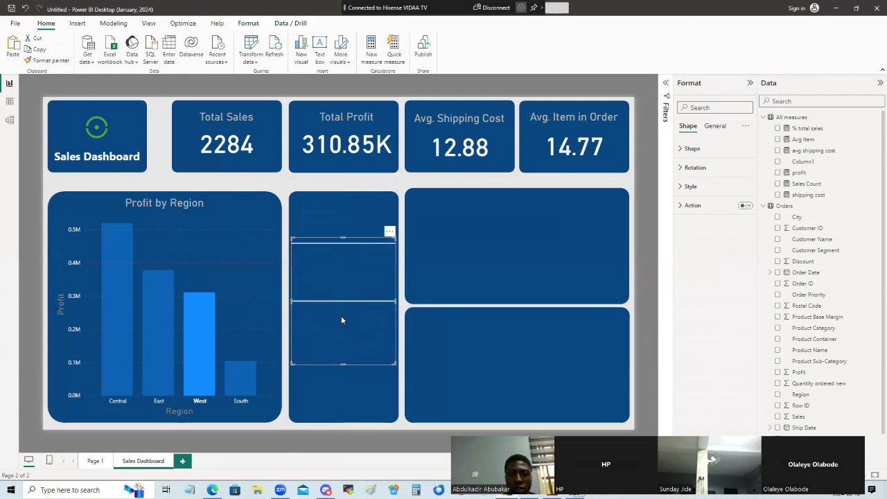
pyautogui.moveTo(345, 291); pyautogui.dragTo(345, 324)
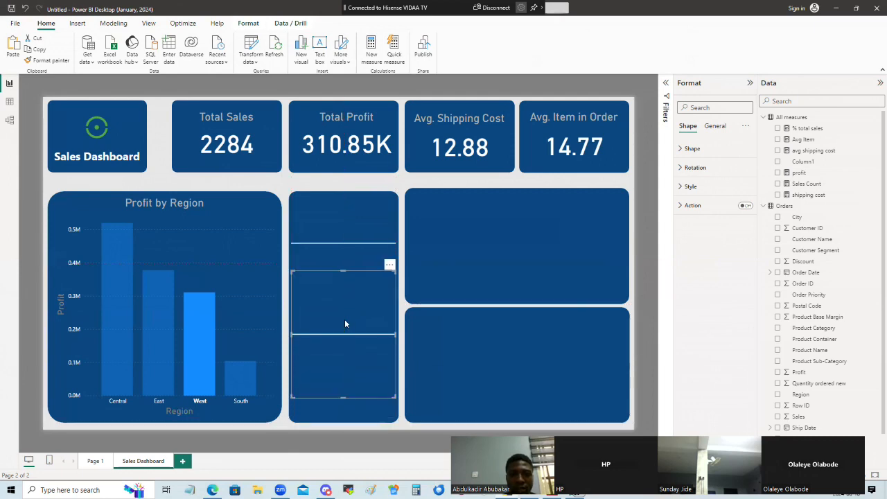
pyautogui.hotkey('ctrl', 'z')
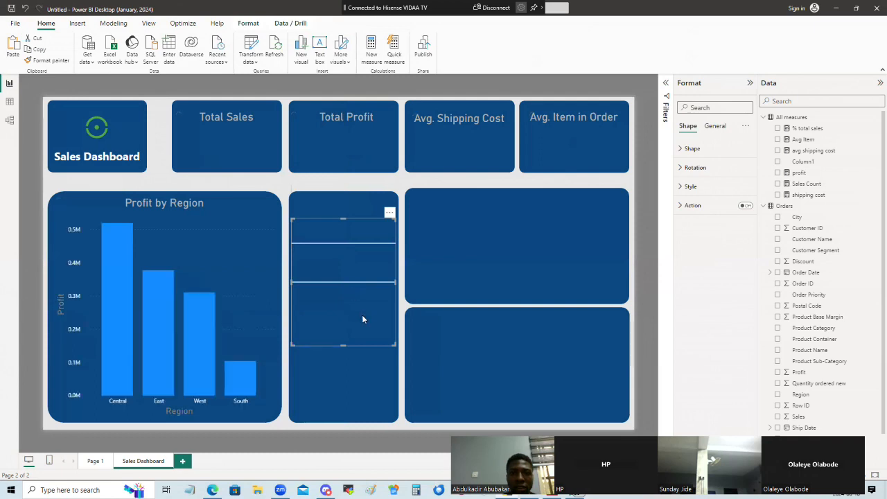
# - Move the copied divider to the narrow card's middle and place a third one below it, spacing the lines evenly
pyautogui.click(434, 282)
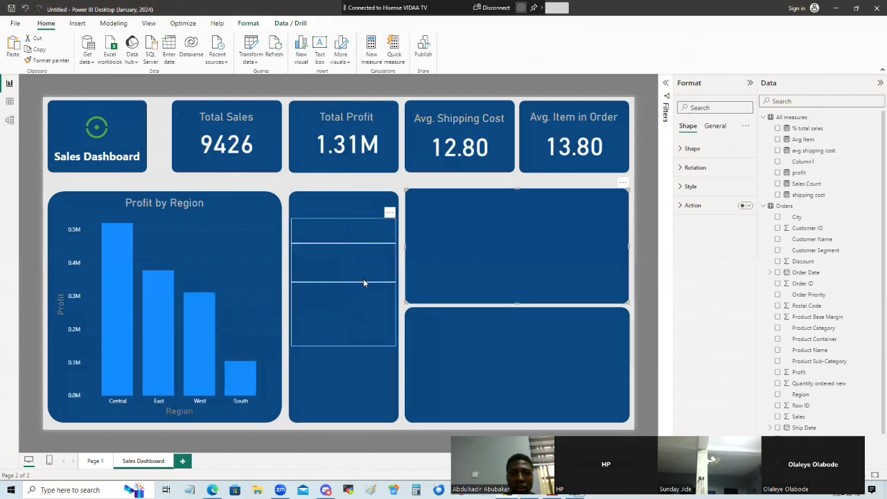
pyautogui.click(381, 380)
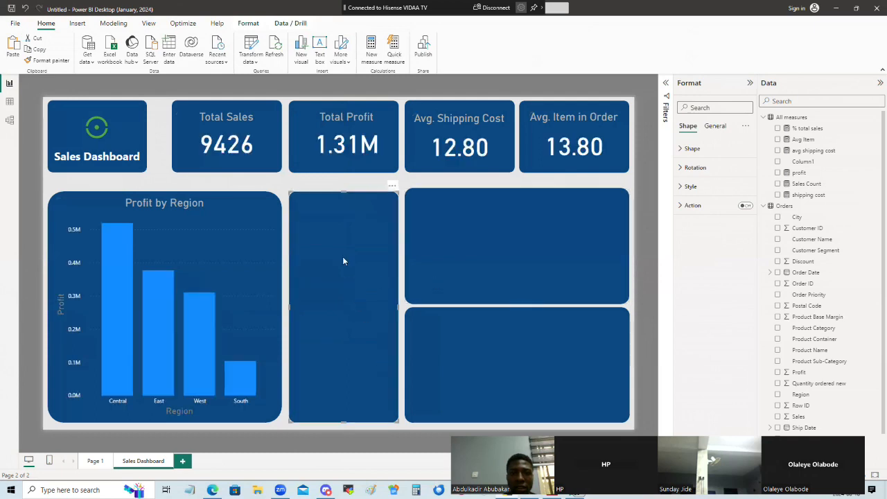
pyautogui.click(336, 194)
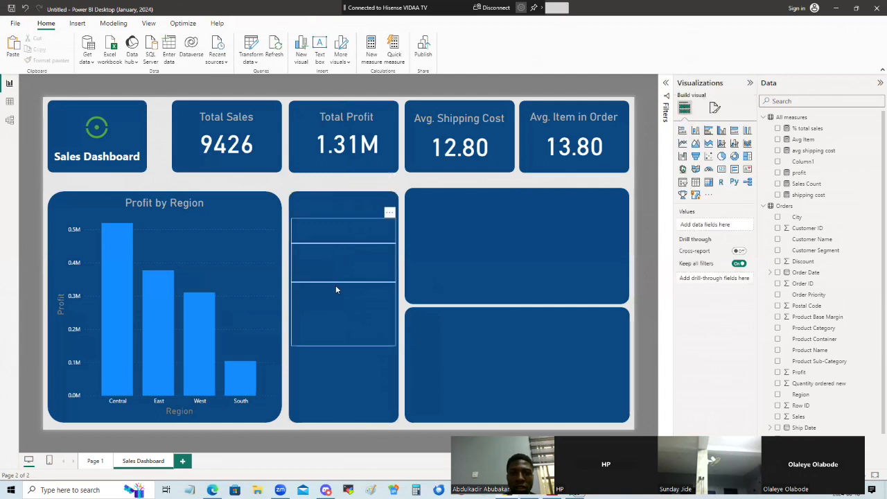
pyautogui.click(337, 307)
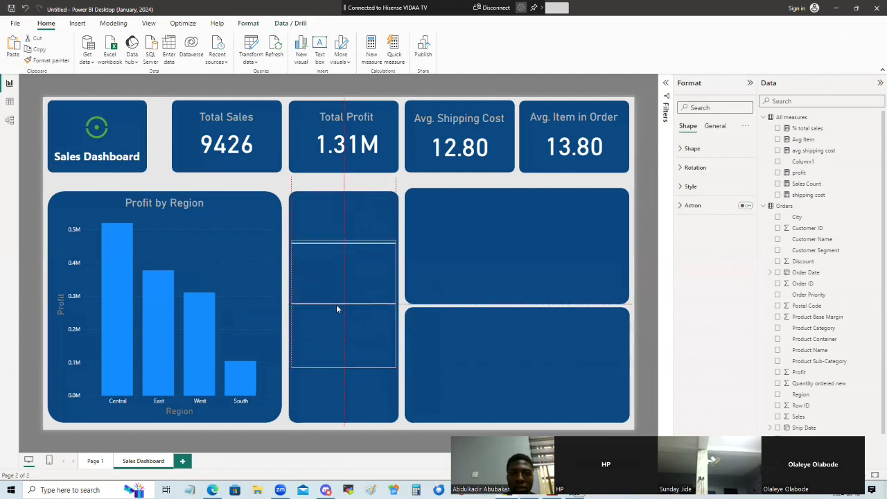
pyautogui.moveTo(337, 309); pyautogui.dragTo(347, 378)
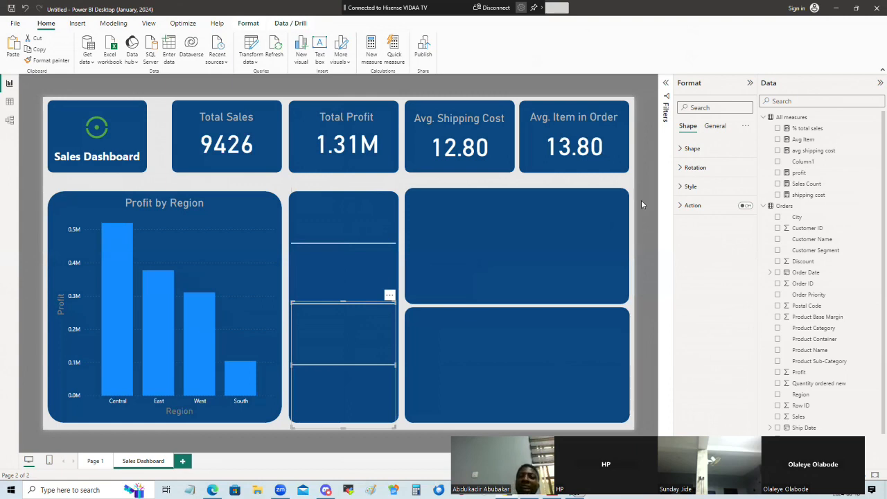
pyautogui.click(350, 220)
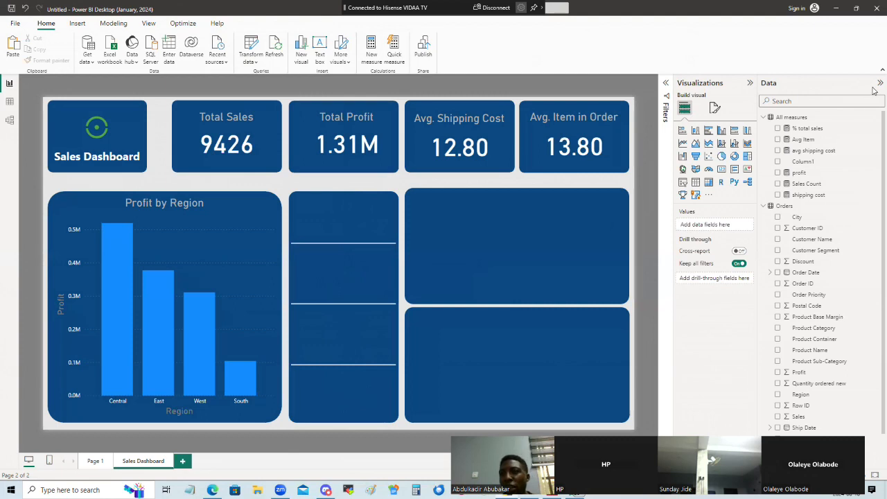
# - Rename the "% total sales" measure in its formula to "% total sales central"
pyautogui.click(810, 129)
pyautogui.doubleClick(97, 82)
pyautogui.click(108, 82)
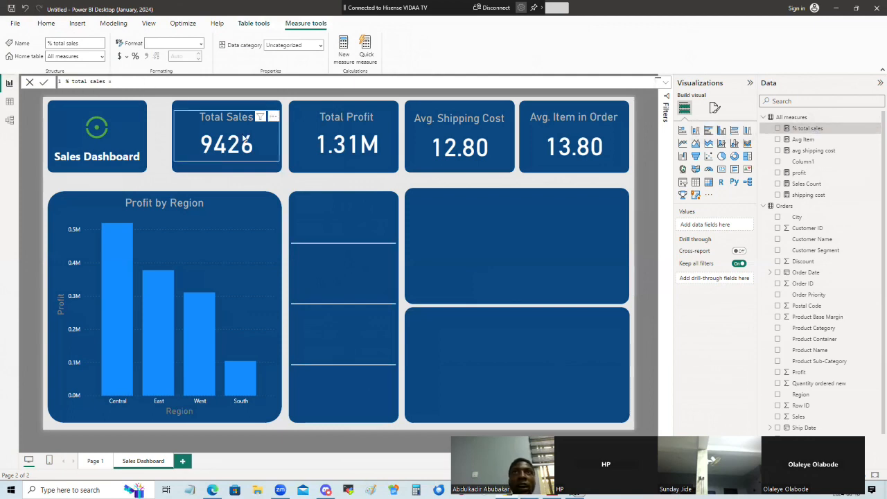
pyautogui.write('cen')
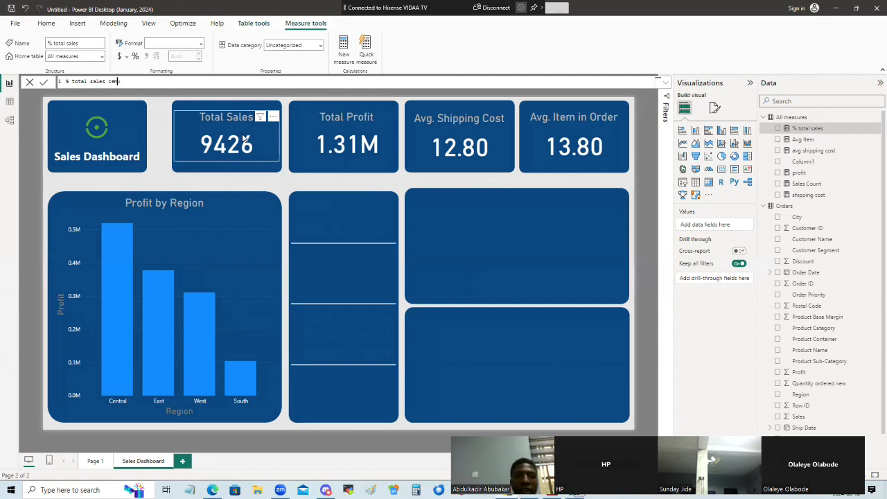
pyautogui.press('BackSpace')
pyautogui.write('ntral')
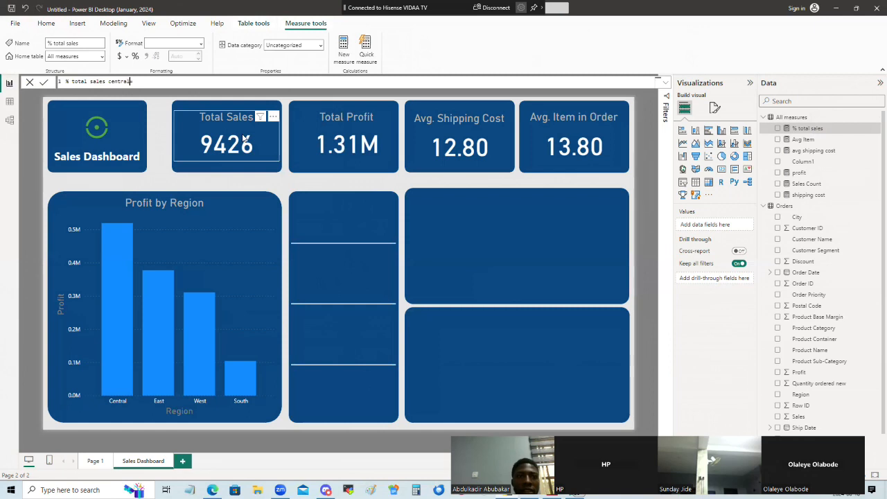
pyautogui.write(' =')
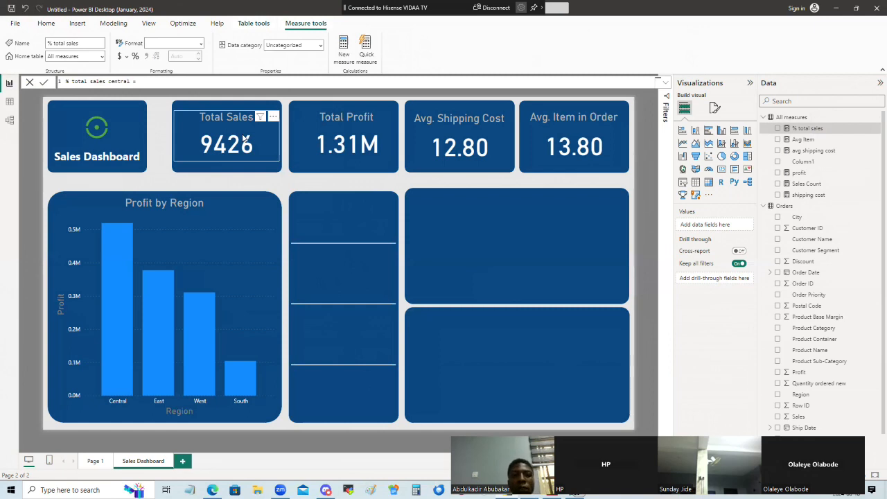
# - Begin the measure's formula with CALCULATE, using [Sales Count] as the expression to evaluate
pyautogui.write(' C')
pyautogui.press('Tab')
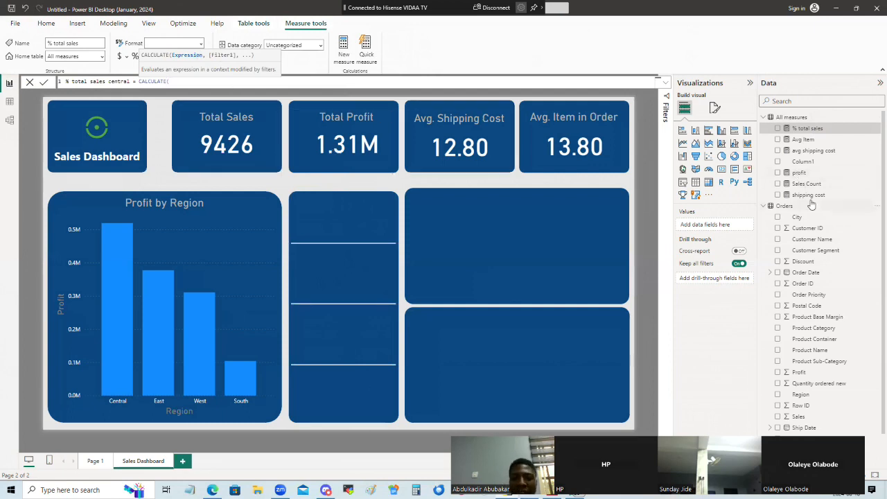
pyautogui.write('sale')
pyautogui.press('Tab')
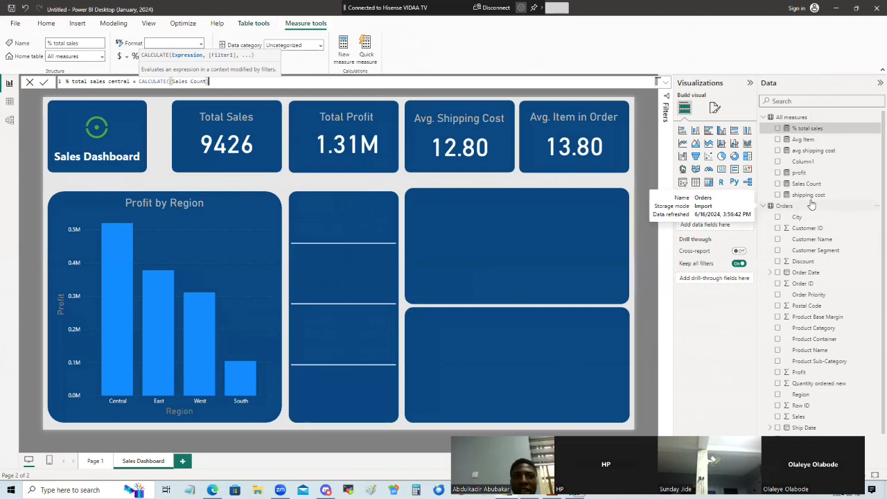
pyautogui.write(',')
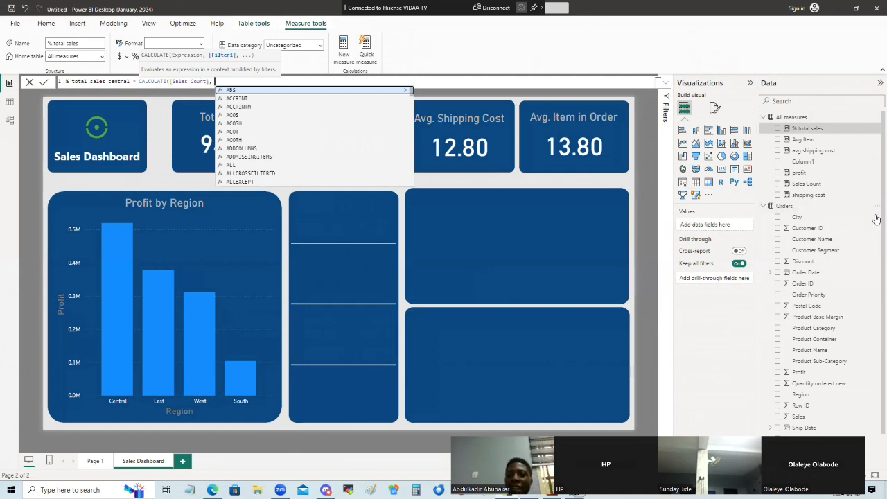
# - Add the filter Orders[Region] = 'Central' in single quotes, close the CALCULATE function and commit the measure
pyautogui.write('order')
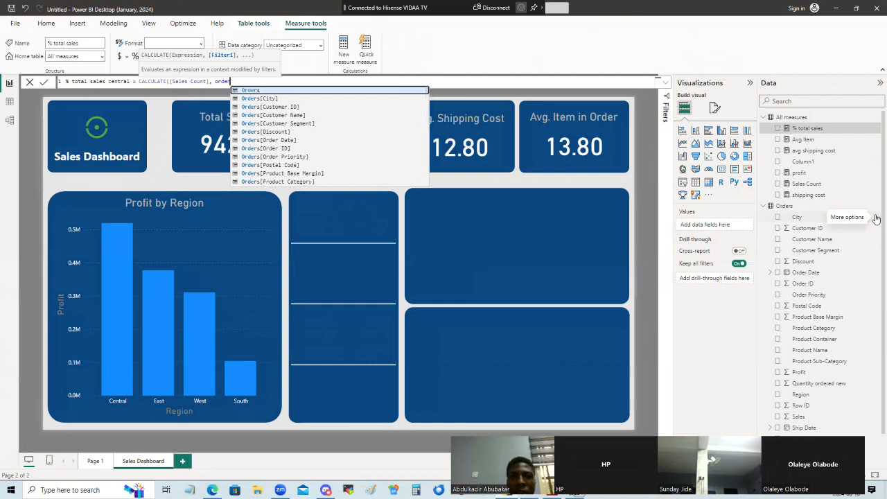
pyautogui.press('Tab')
pyautogui.press('Down')
pyautogui.press('Down')
pyautogui.press('Down')
pyautogui.press('Down')
pyautogui.press('Down')
pyautogui.press('Down')
pyautogui.press('Down')
pyautogui.press('Down')
pyautogui.press('Down')
pyautogui.press('Down')
pyautogui.press('Down')
pyautogui.press('Down')
pyautogui.press('Down')
pyautogui.press('Down')
pyautogui.press('Down')
pyautogui.press('Down')
pyautogui.press('Down')
pyautogui.press('Up')
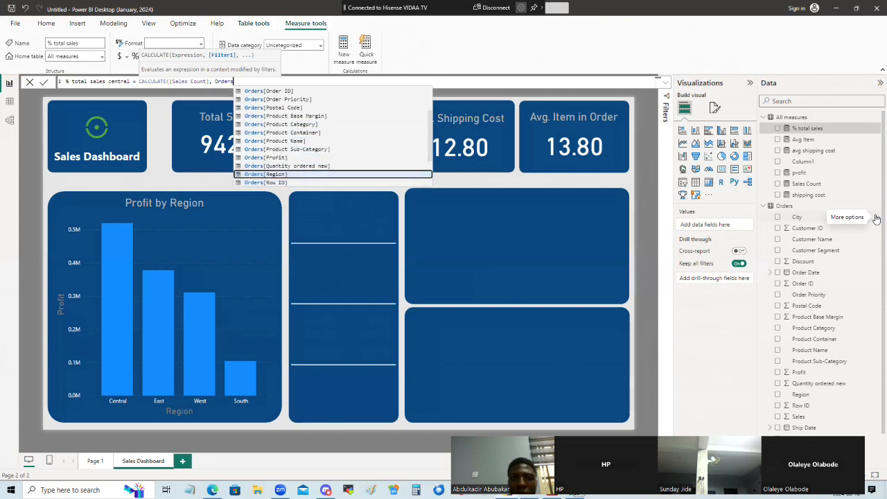
pyautogui.press('Tab')
pyautogui.write('=')
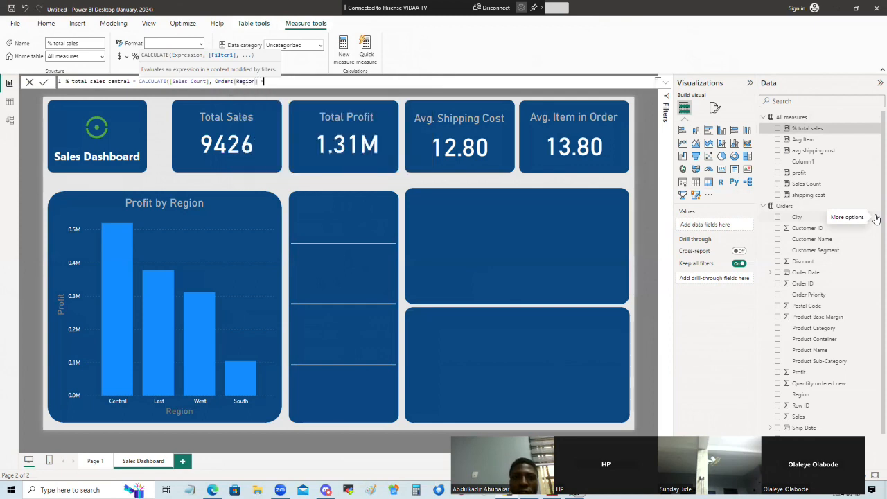
pyautogui.write(" '")
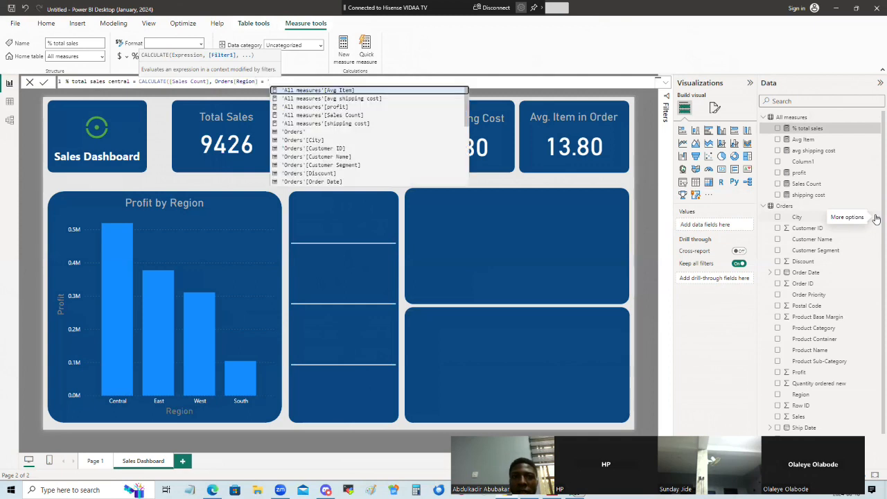
pyautogui.write("Central'")
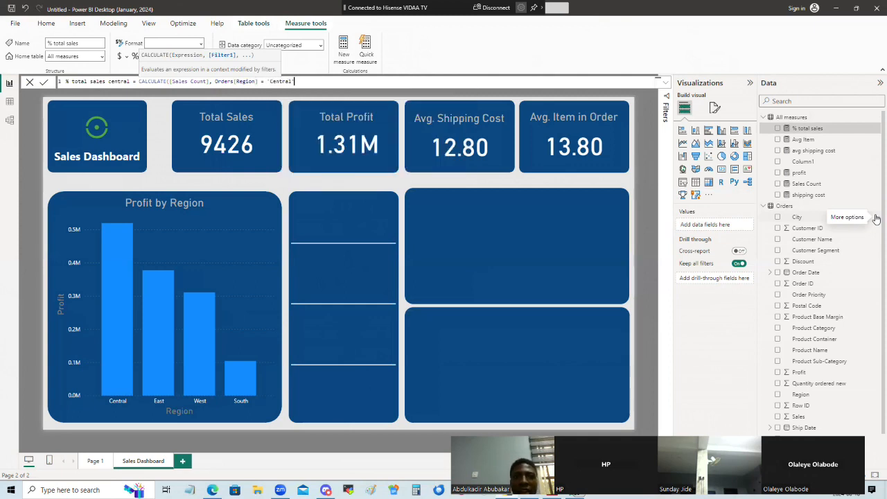
pyautogui.write(')')
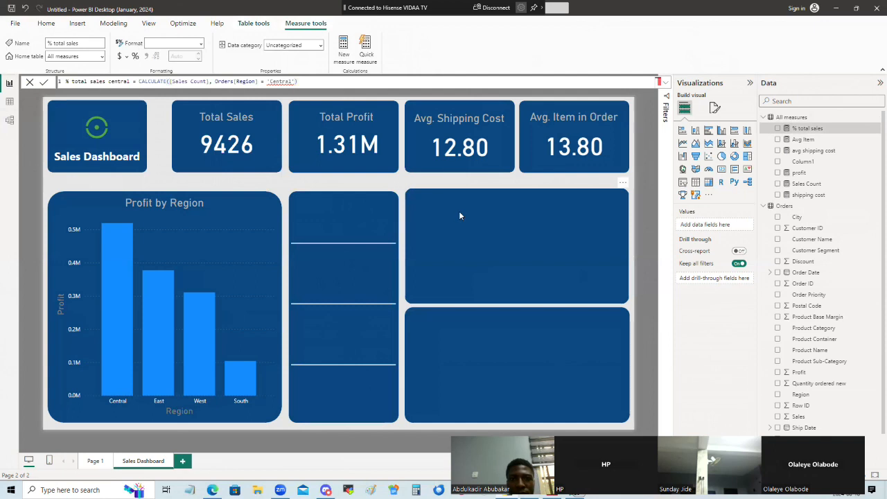
pyautogui.press('Return')
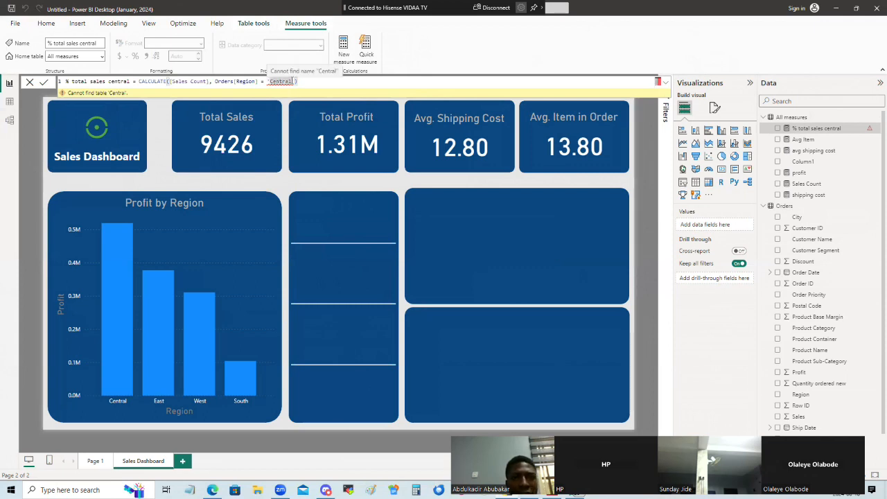
# - Replace the single-quoted region value in the filter with "Central" in double quotes and commit the measure
pyautogui.press('BackSpace')
pyautogui.press('BackSpace')
pyautogui.press('BackSpace')
pyautogui.press('BackSpace')
pyautogui.press('BackSpace')
pyautogui.press('BackSpace')
pyautogui.press('BackSpace')
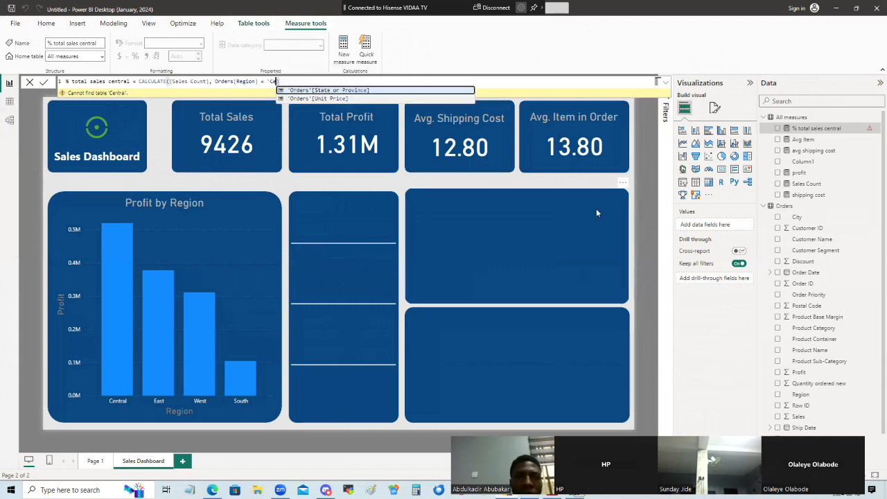
pyautogui.press('BackSpace')
pyautogui.press('BackSpace')
pyautogui.press('BackSpace')
pyautogui.write('""')
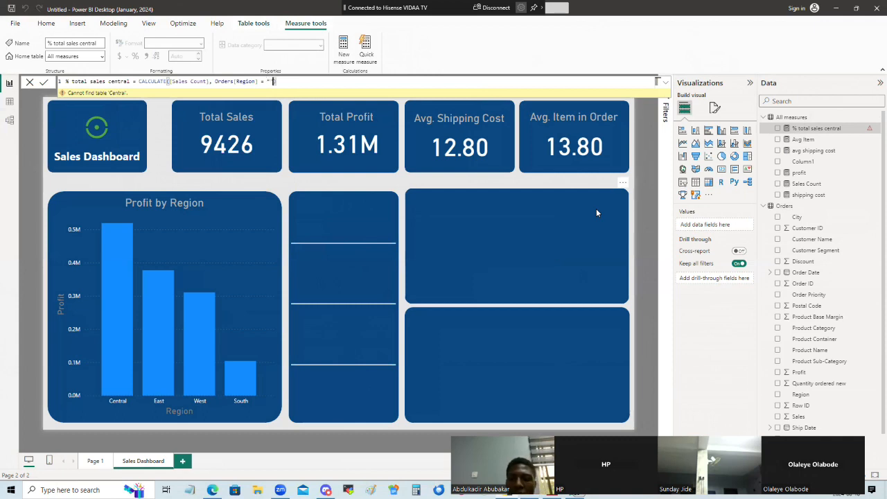
pyautogui.write('Central')
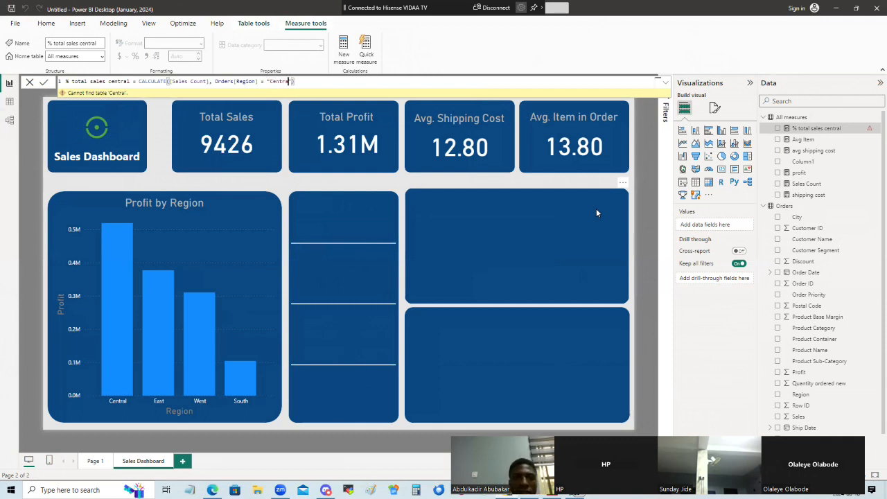
pyautogui.write('l')
pyautogui.click(324, 82)
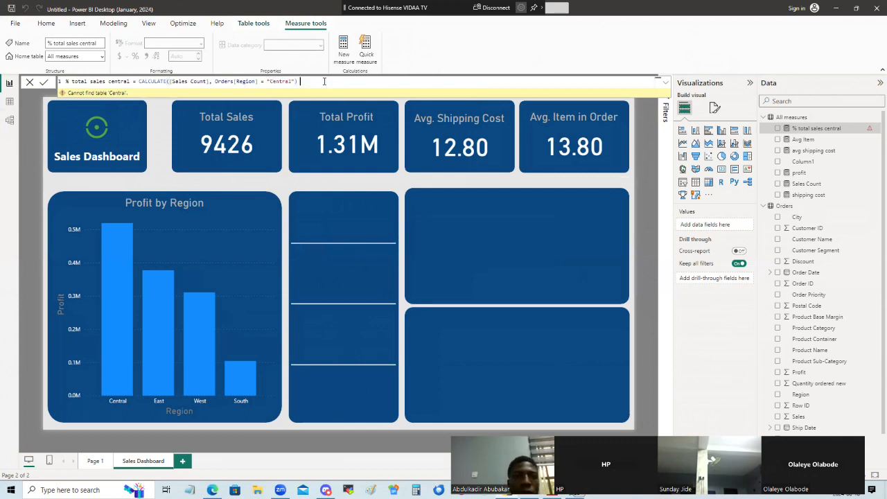
pyautogui.click(44, 83)
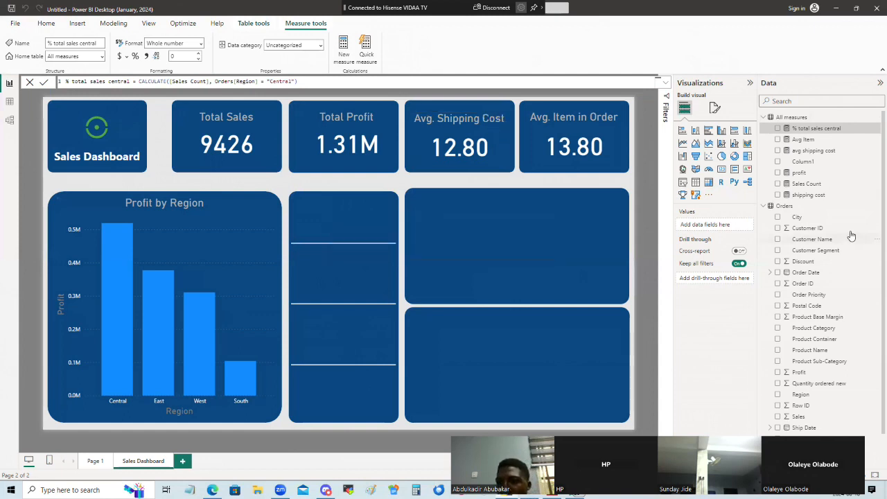
# - Add a card visual to the Sales Dashboard page showing the "% total sales central" measure
pyautogui.moveTo(837, 132); pyautogui.dragTo(478, 234)
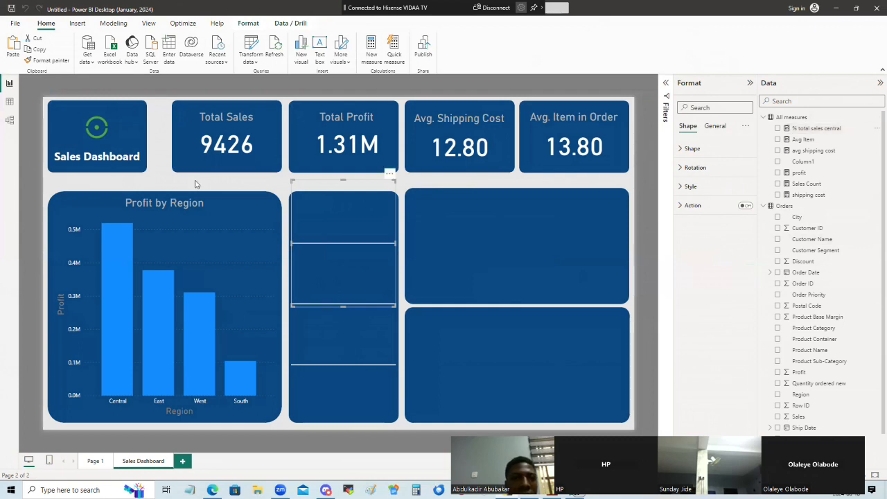
pyautogui.click(276, 183)
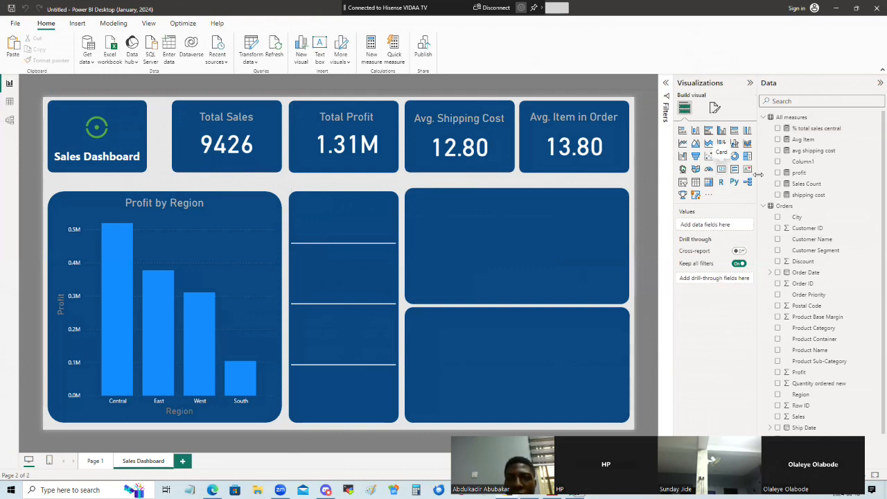
pyautogui.moveTo(823, 129); pyautogui.dragTo(216, 213)
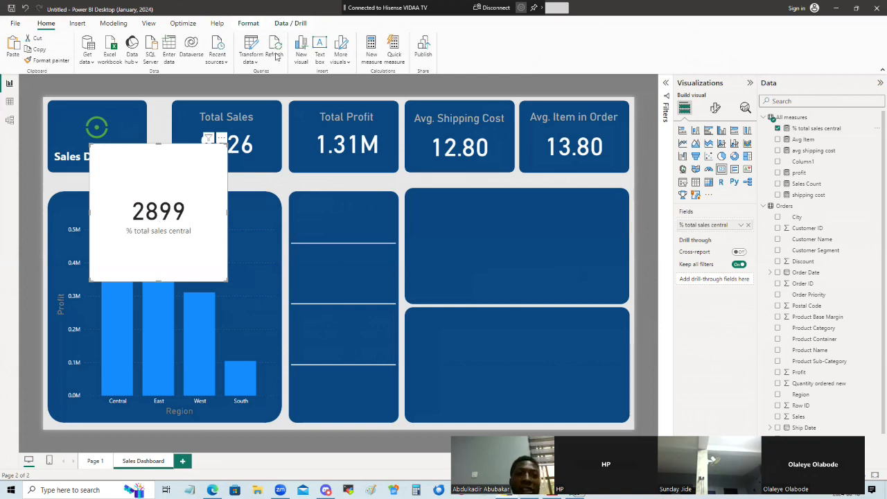
# - Extend the "% total sales central" formula by dividing the CALCULATE result by [Sales Count], and commit it
pyautogui.click(817, 130)
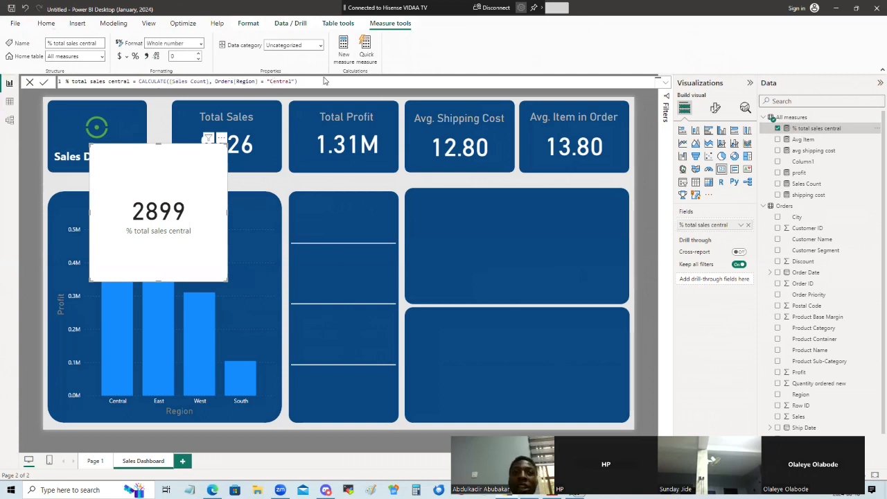
pyautogui.write('/ ')
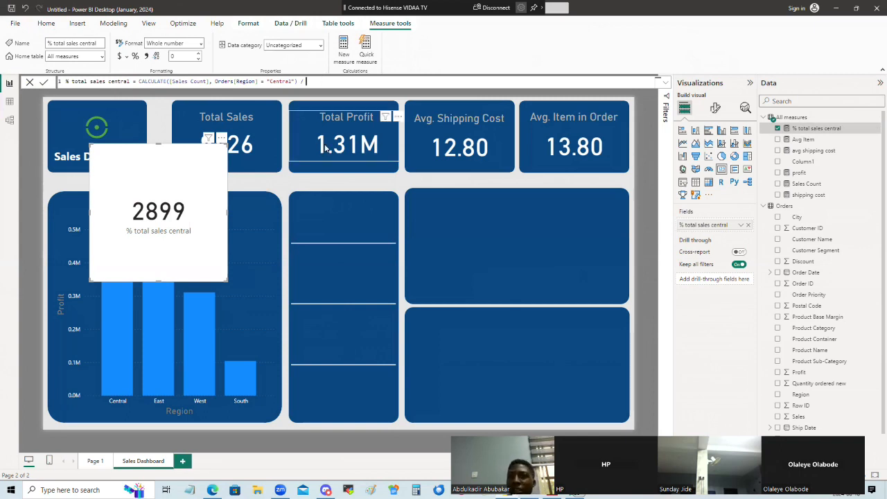
pyautogui.write('[Sales Count]')
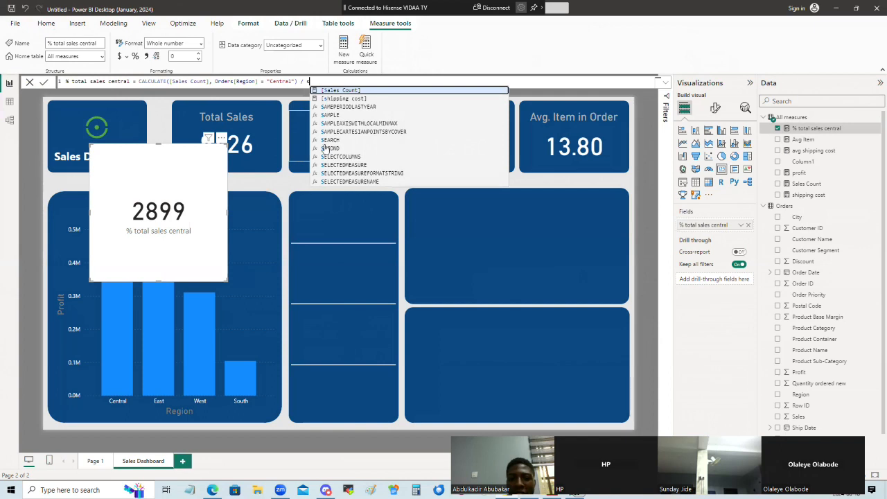
pyautogui.press('Tab')
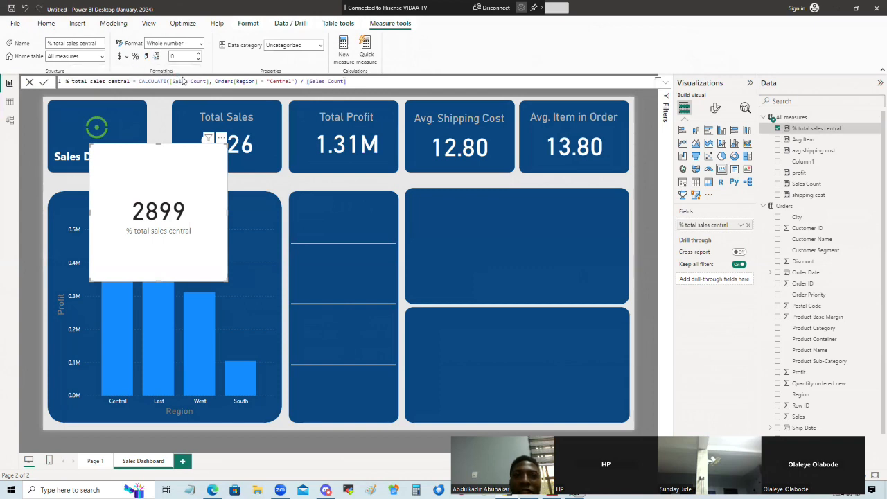
pyautogui.press('Return')
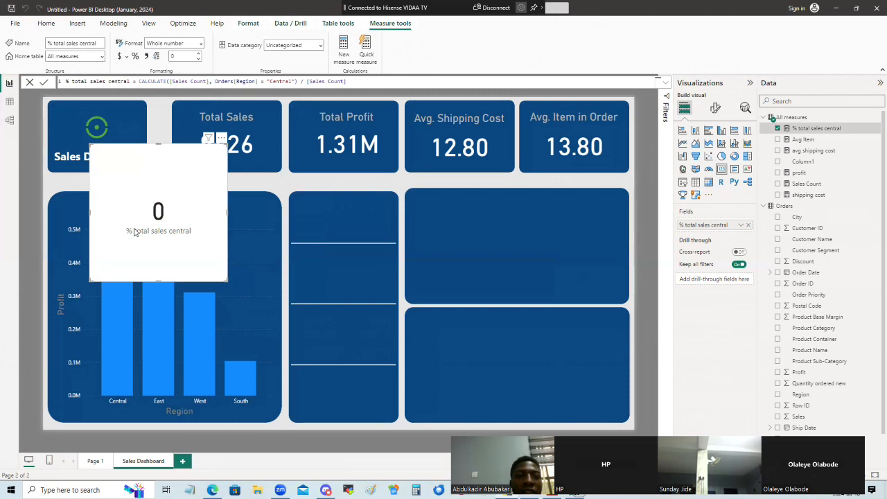
# - Format the "% total sales central" measure as Percentage with 2 decimal places
pyautogui.click(199, 54)
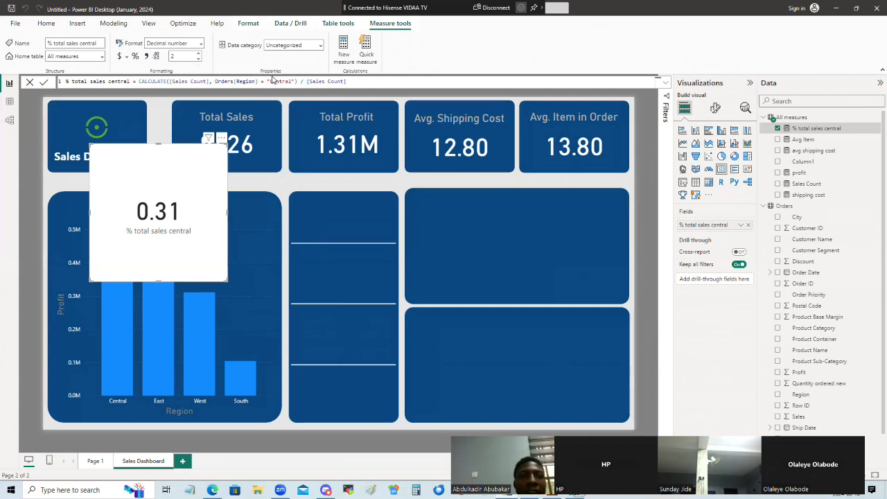
pyautogui.click(198, 44)
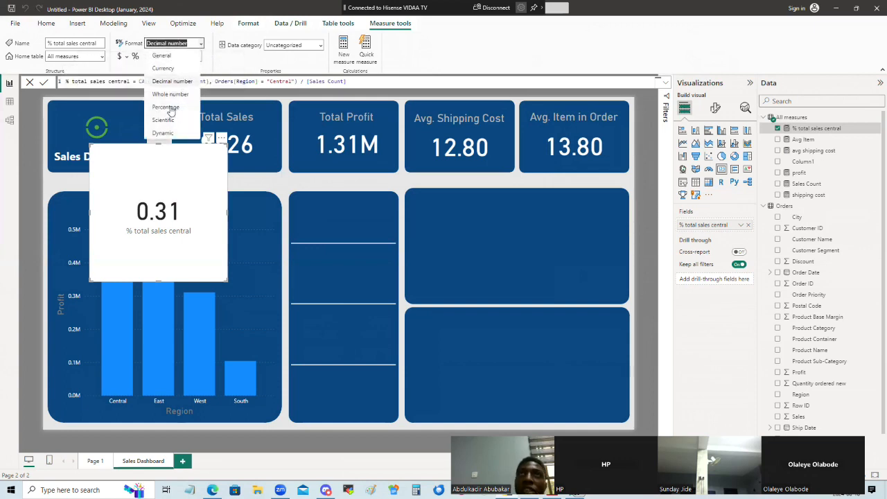
pyautogui.click(203, 99)
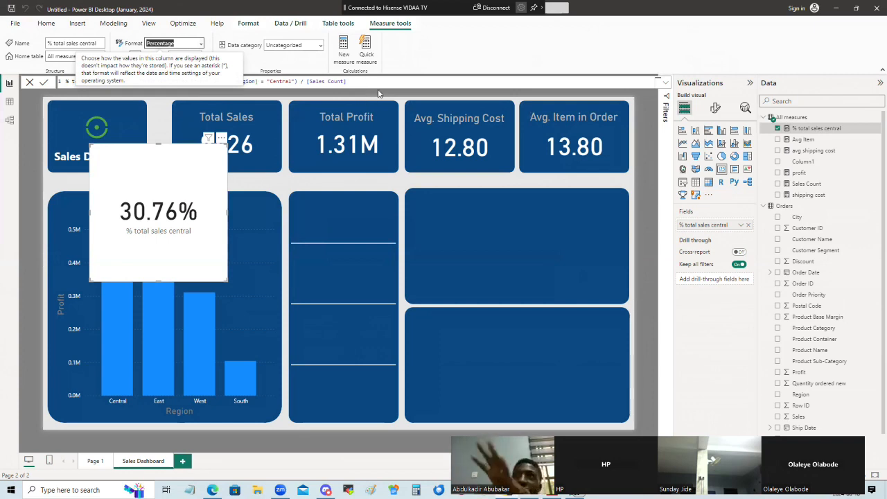
# - Shrink the percentage card and fit it into the narrow card's first section, above the first divider line
pyautogui.moveTo(206, 249); pyautogui.dragTo(391, 277)
pyautogui.moveTo(412, 340); pyautogui.dragTo(378, 244)
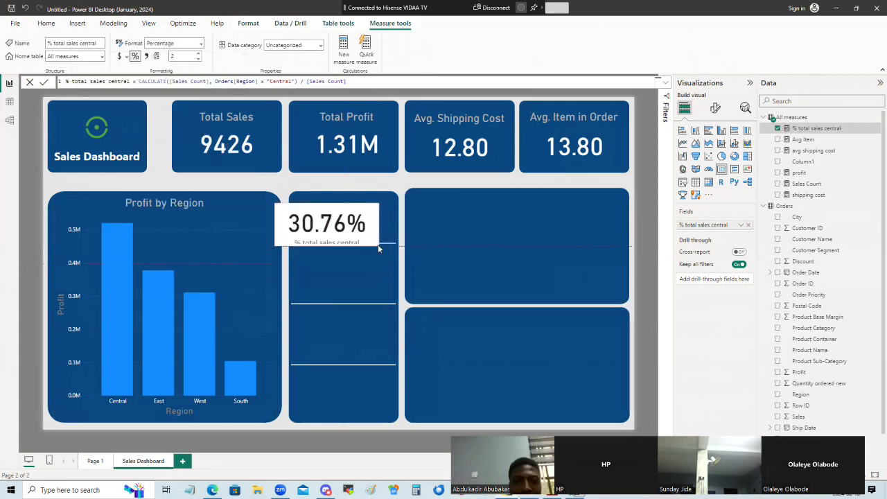
pyautogui.moveTo(330, 234); pyautogui.dragTo(347, 229)
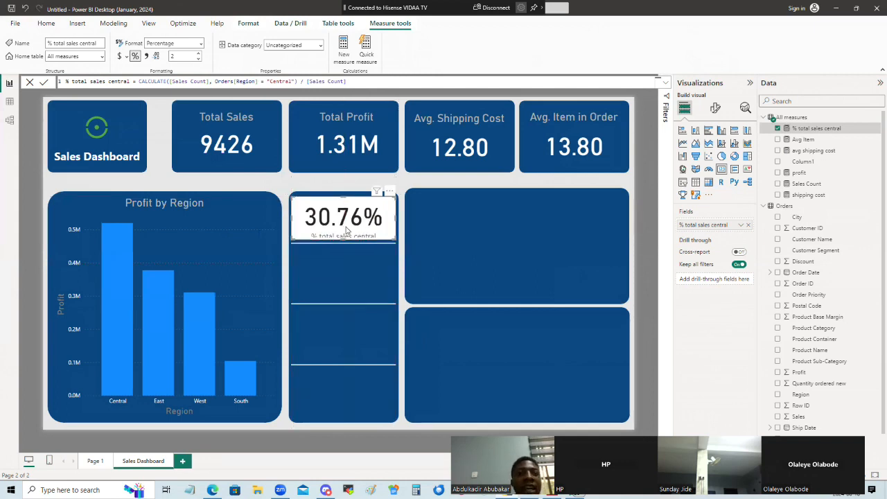
# - Cross-filter the dashboard by Central, East and West in the Profit by Region chart to check the percentage card
pyautogui.click(125, 276)
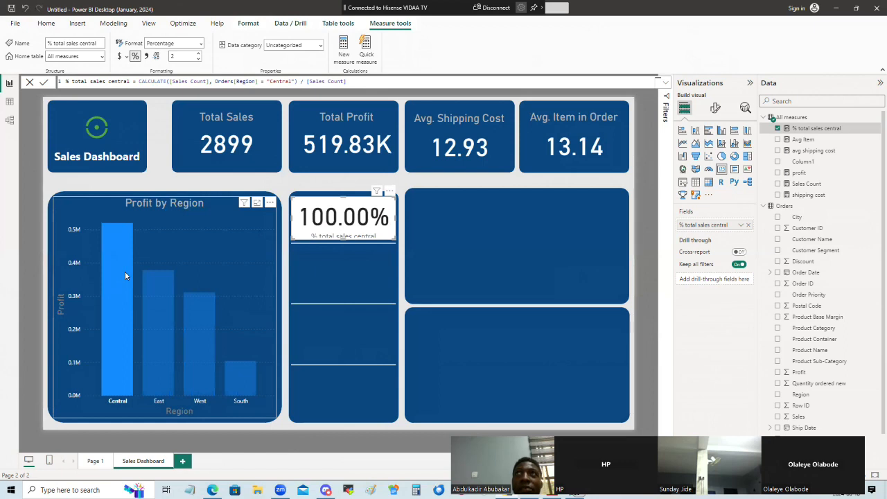
pyautogui.click(156, 321)
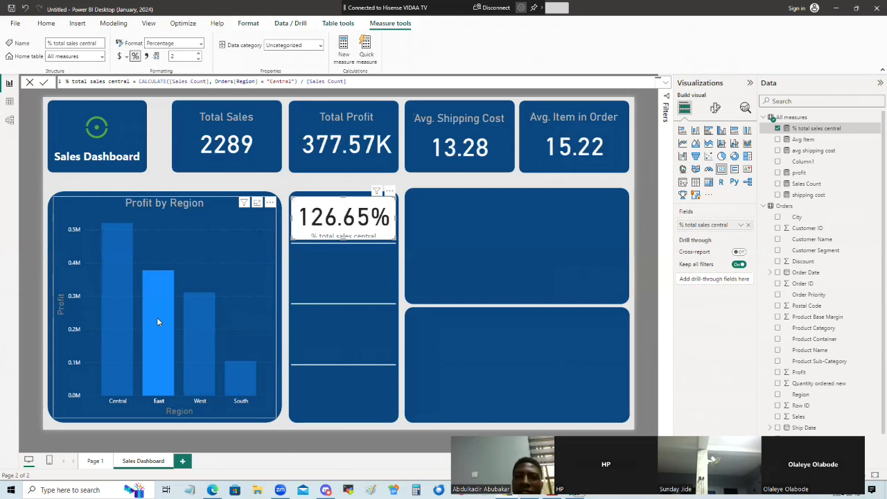
pyautogui.click(204, 316)
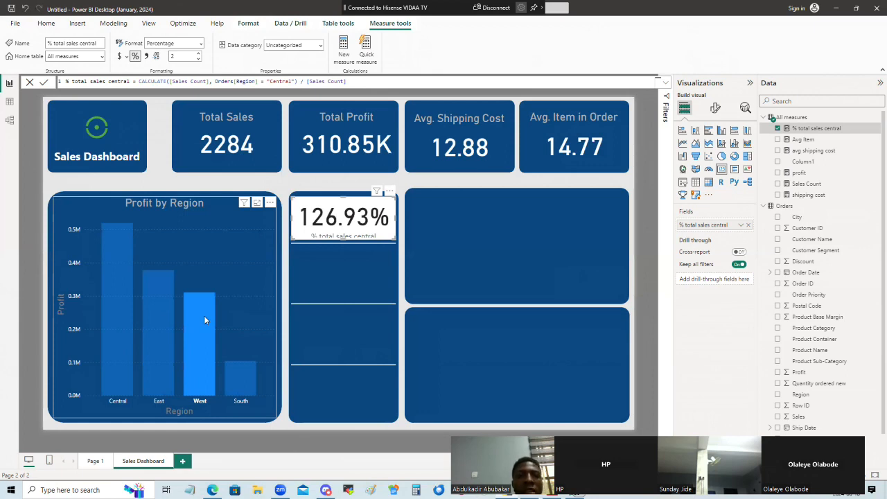
# - Cross-filter the dashboard by South and Central in the Profit by Region chart, checking the percentage card against the formula's [Sales Count] denominator
pyautogui.click(239, 379)
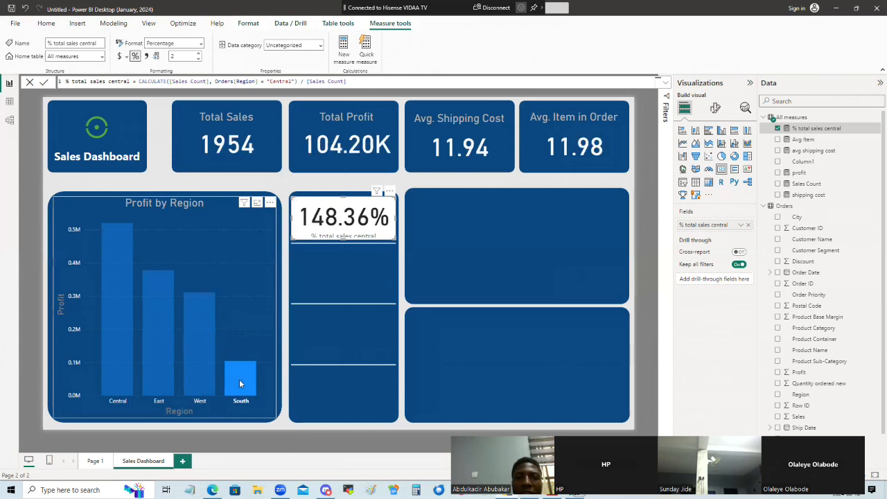
pyautogui.click(114, 317)
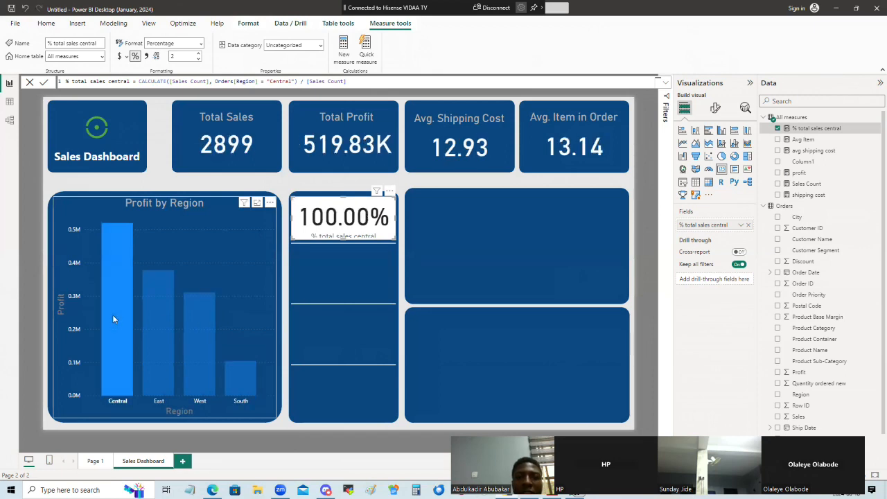
pyautogui.moveTo(113, 316)
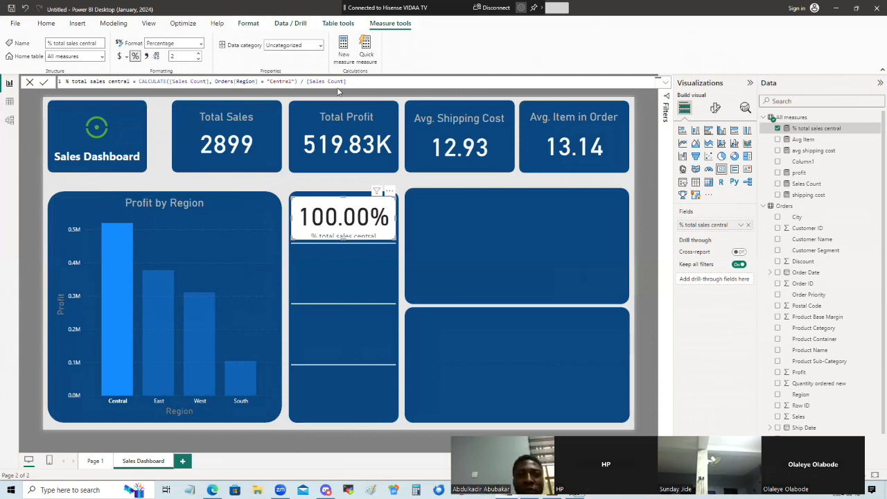
pyautogui.moveTo(308, 82); pyautogui.dragTo(345, 87)
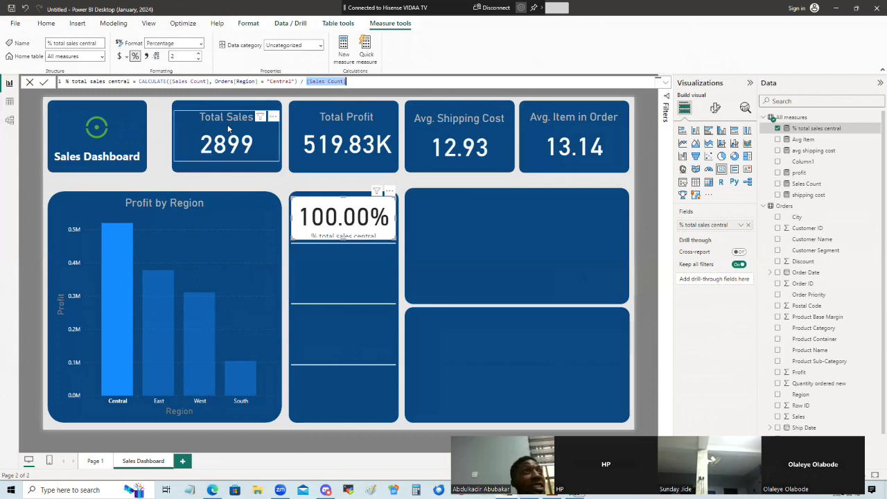
pyautogui.moveTo(123, 283)
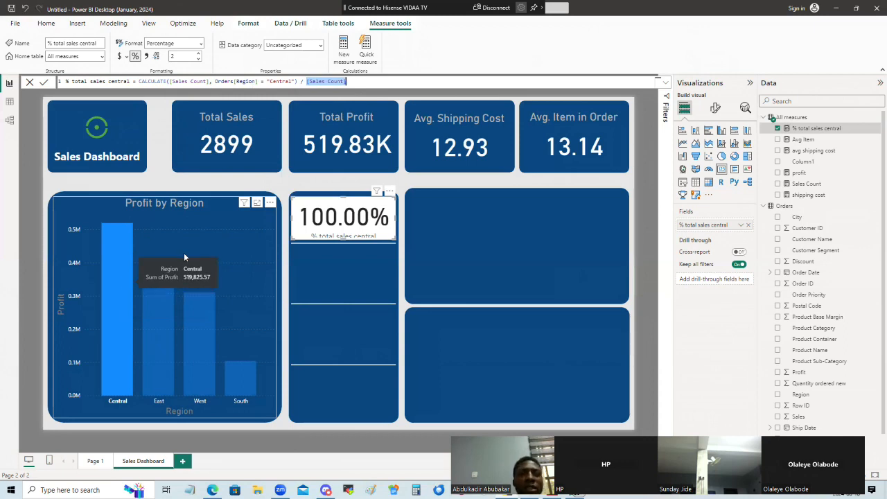
pyautogui.click(119, 260)
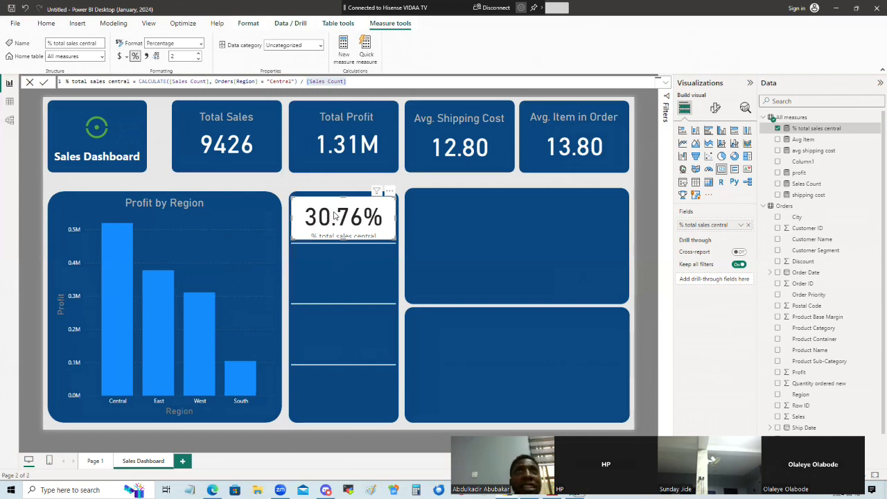
pyautogui.moveTo(117, 252)
pyautogui.click(117, 251)
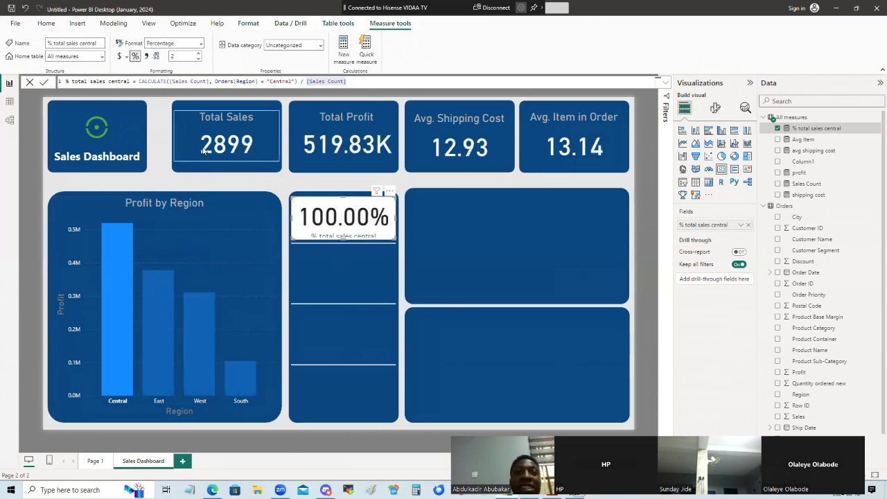
pyautogui.doubleClick(346, 83)
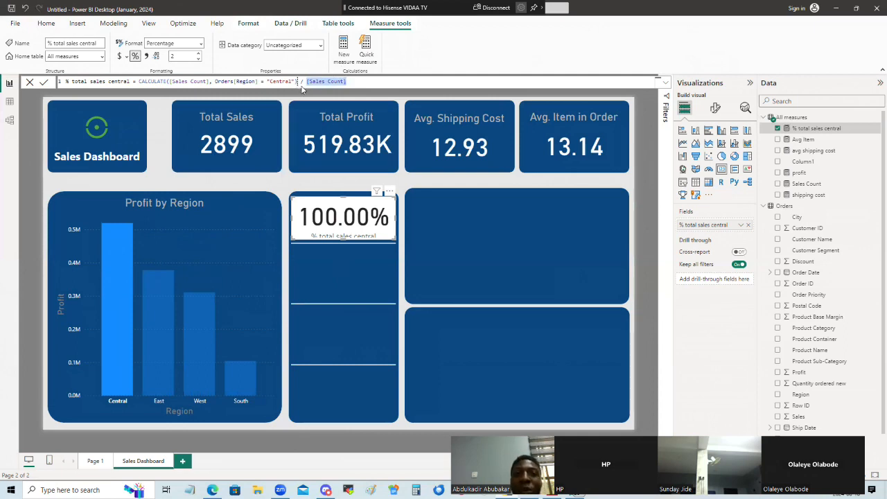
pyautogui.click(353, 82)
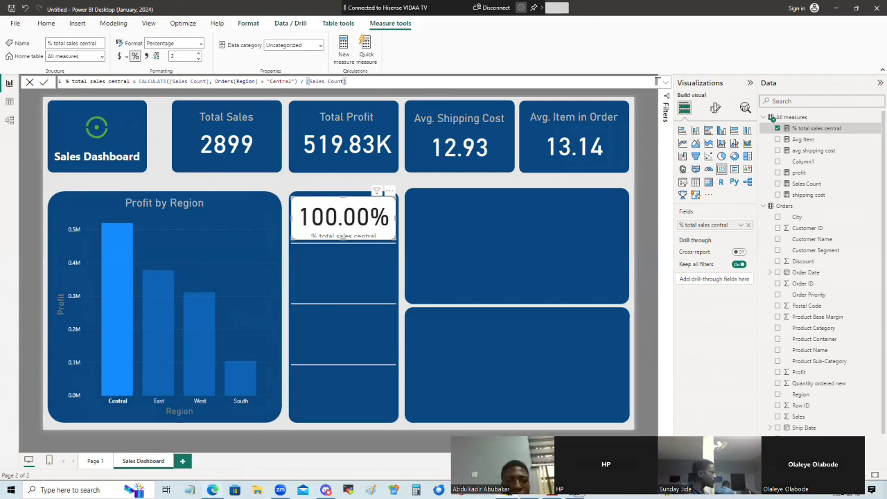
# - Switch to Microsoft Edge and load openai.com in a new browser tab
pyautogui.click(212, 490)
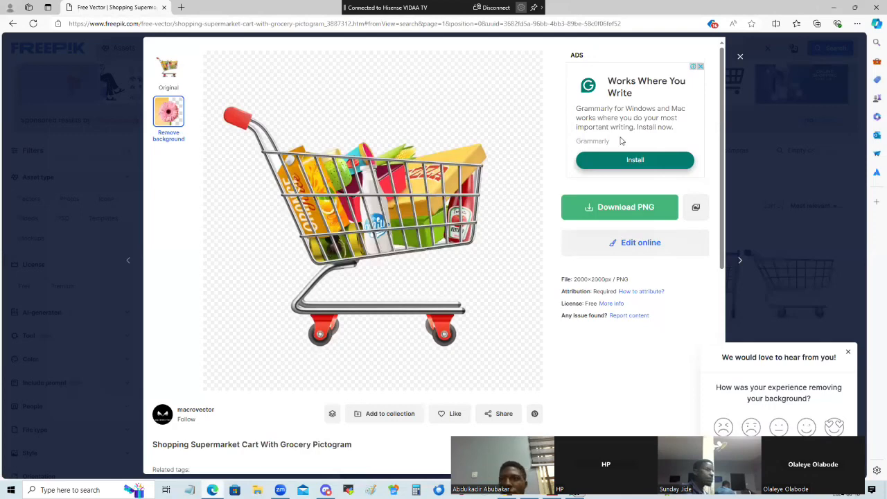
pyautogui.click(876, 24)
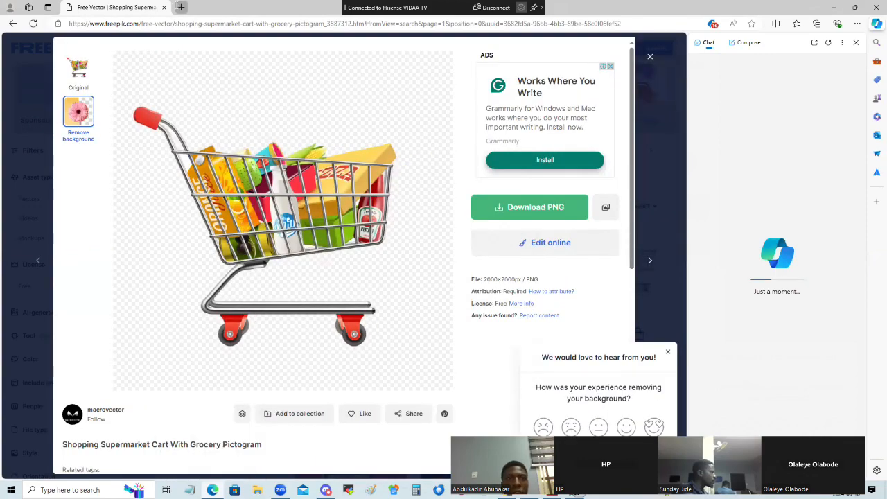
pyautogui.click(179, 7)
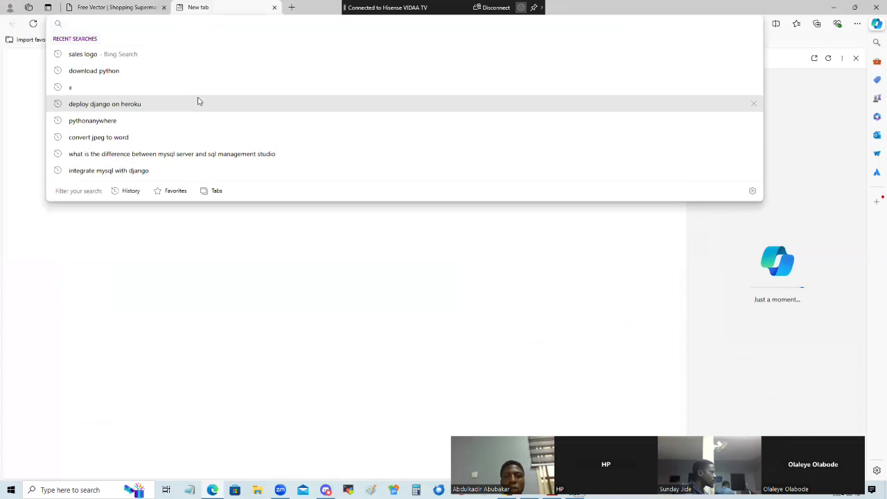
pyautogui.write('opena')
pyautogui.press('Return')
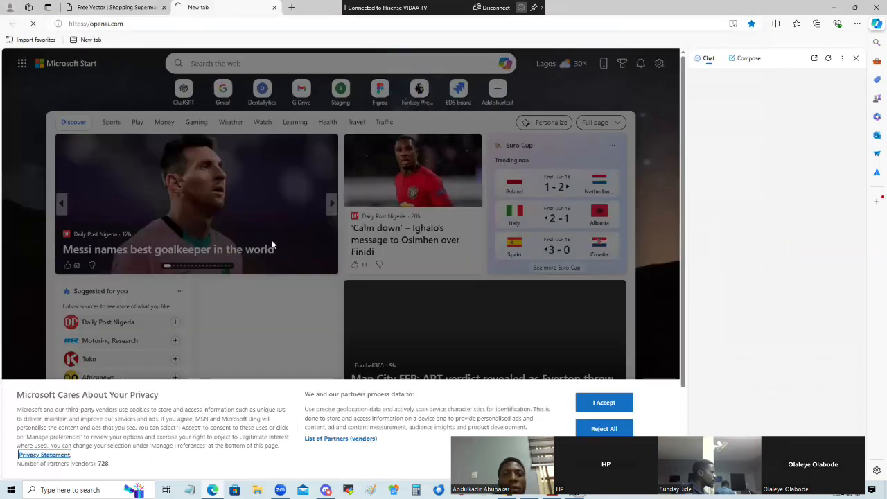
pyautogui.click(109, 7)
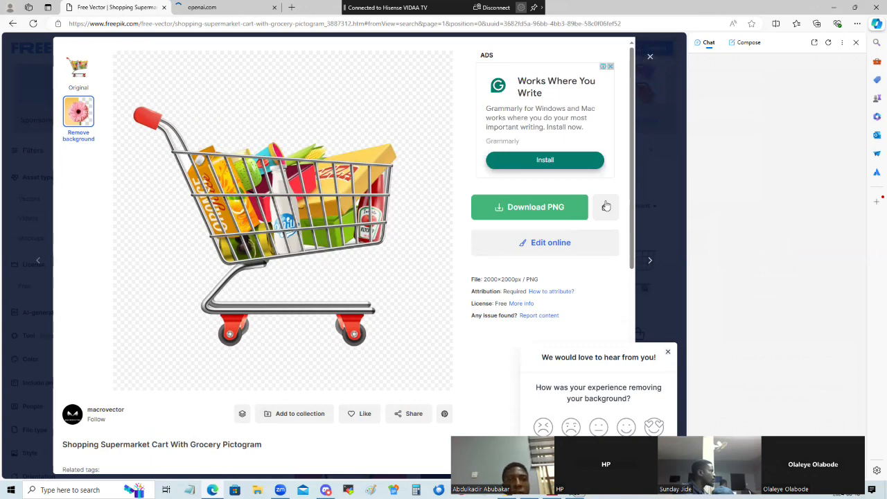
pyautogui.click(211, 8)
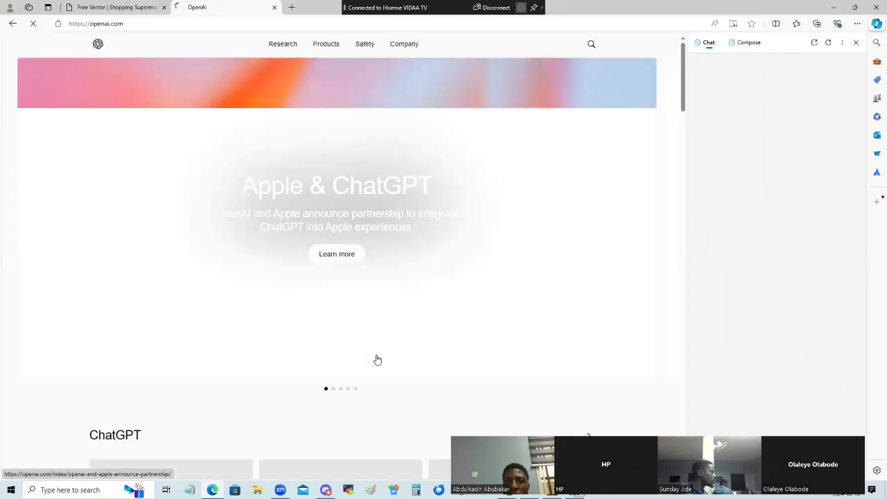
pyautogui.scroll(-4, 378, 360)
pyautogui.scroll(4, 378, 359)
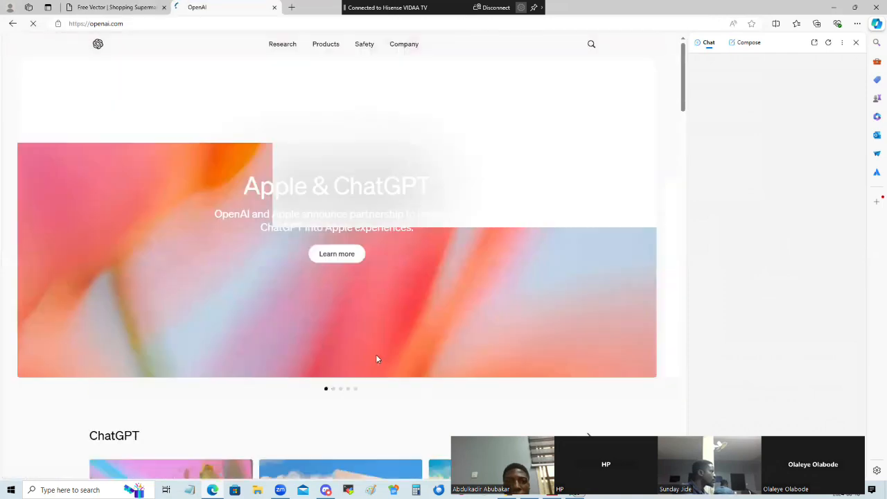
# - Go to chat.openai.com in the same tab to open ChatGPT
pyautogui.click(183, 24)
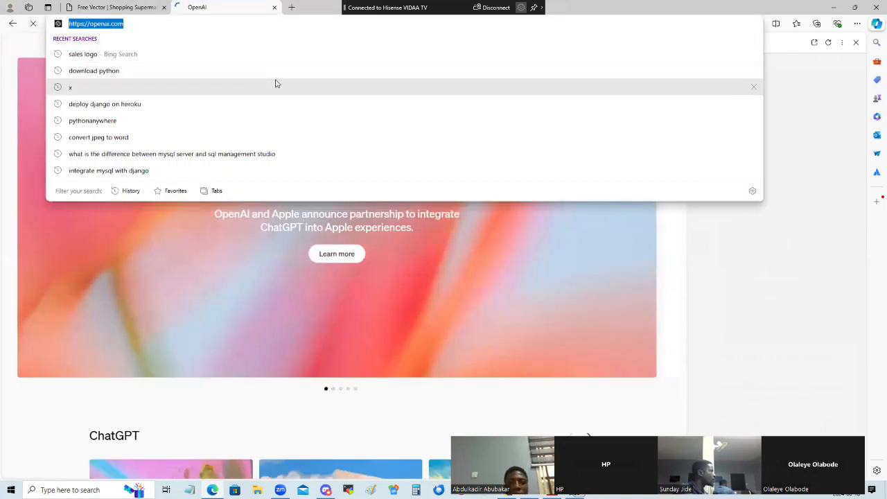
pyautogui.write('chat')
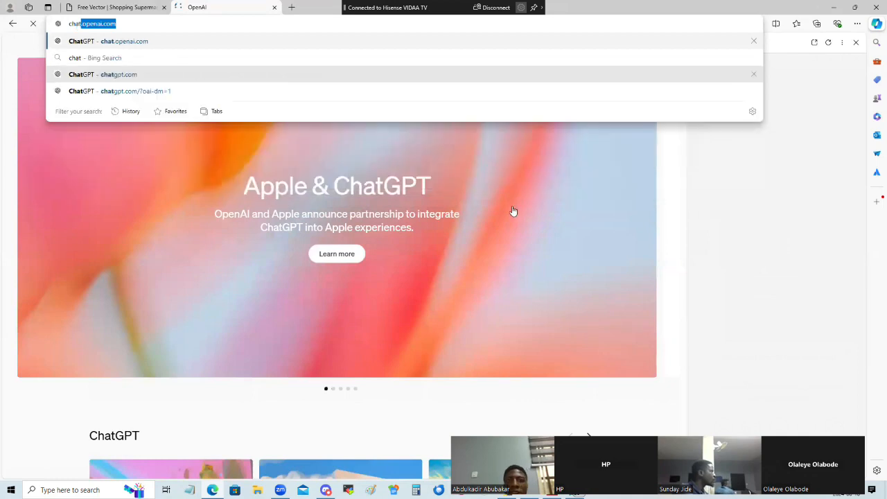
pyautogui.press('Return')
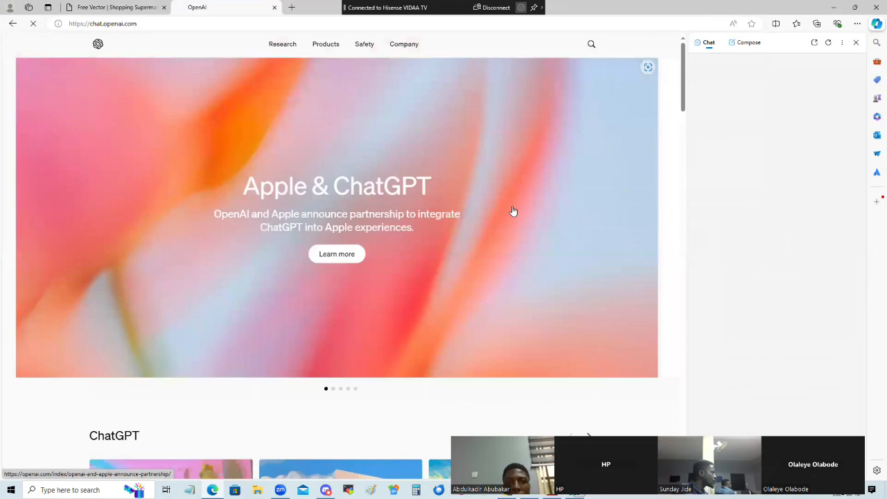
pyautogui.scroll(-6, 513, 211)
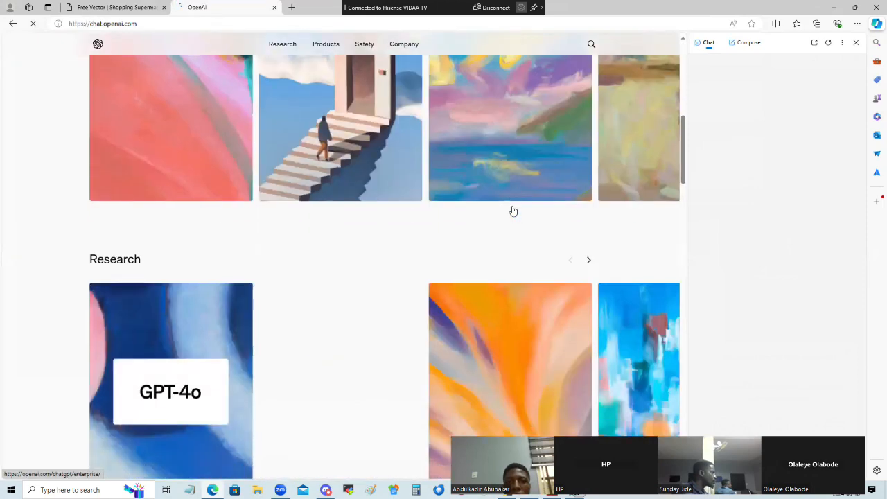
pyautogui.scroll(-5, 513, 210)
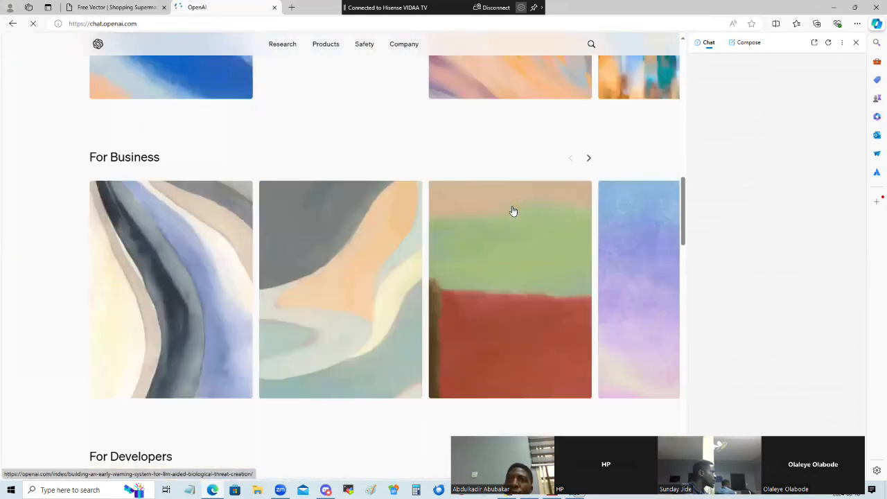
pyautogui.scroll(5, 513, 210)
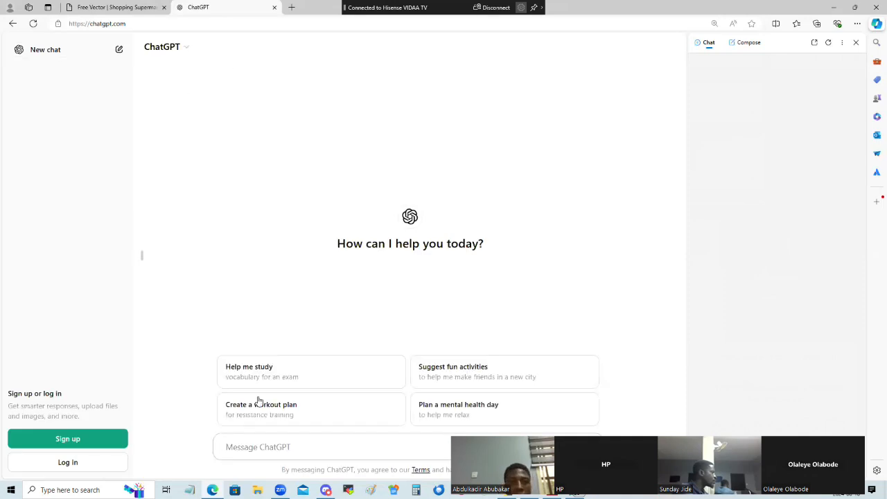
# - Ask ChatGPT "lock a measure to avoid filtering" and read the section on the ALL function
pyautogui.click(285, 450)
pyautogui.write('lo')
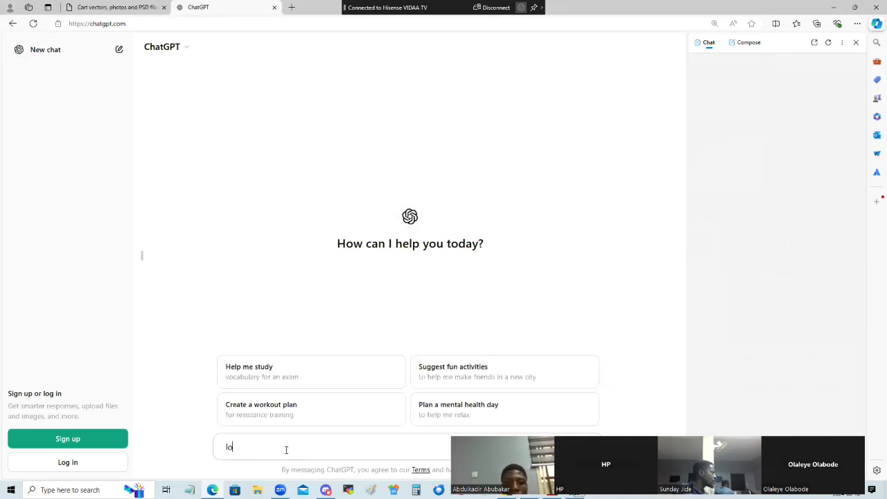
pyautogui.write('ck a meas')
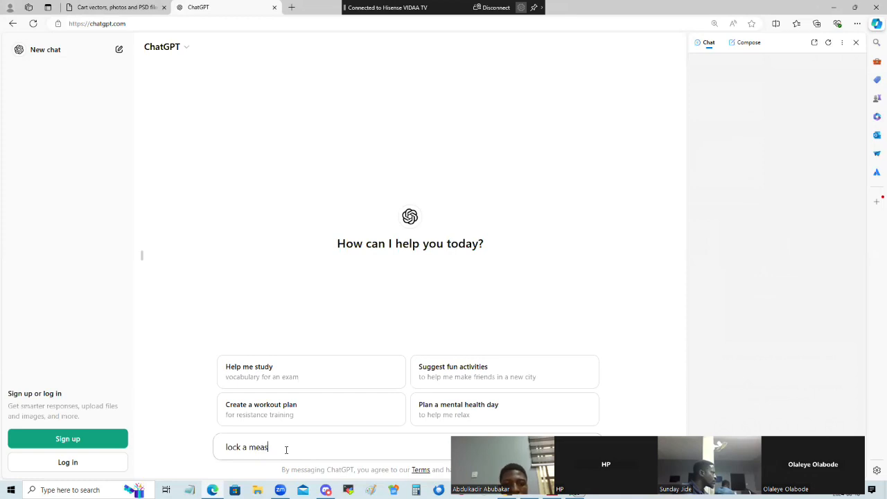
pyautogui.write('ure to avoid filter')
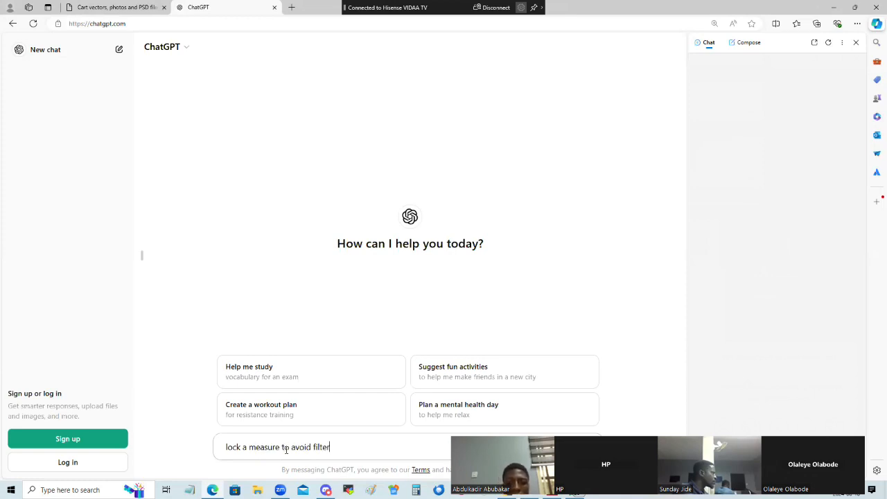
pyautogui.write('ing')
pyautogui.press('Return')
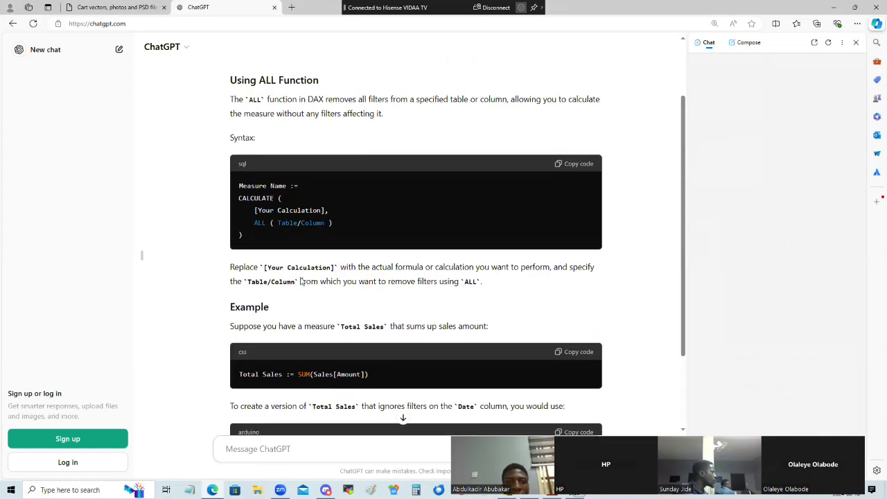
pyautogui.scroll(1, 264, 181)
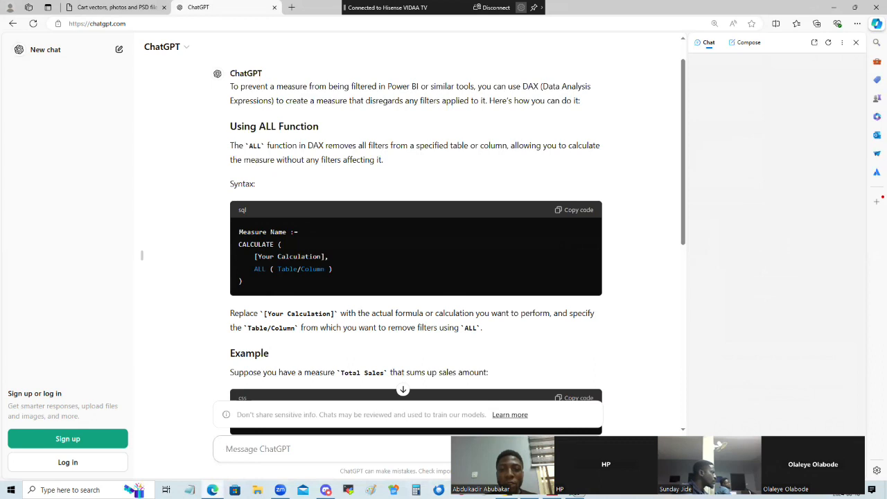
# - Switch to Power BI Desktop and start a new measure named "locked sales count" in the All measures table
pyautogui.hotkey('alt', 'Tab')
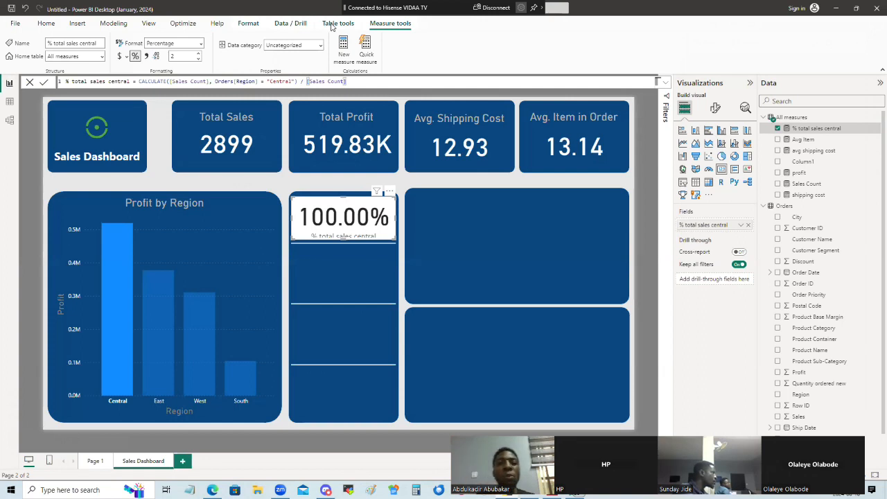
pyautogui.rightClick(802, 118)
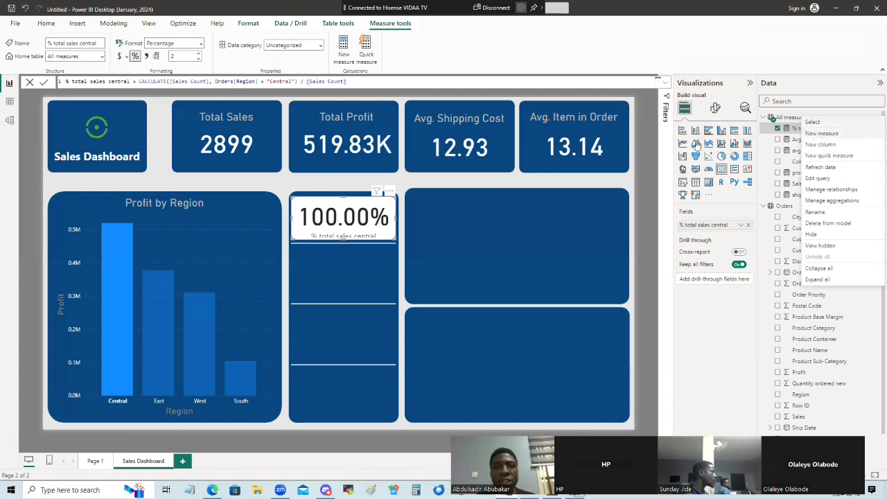
pyautogui.press('Escape')
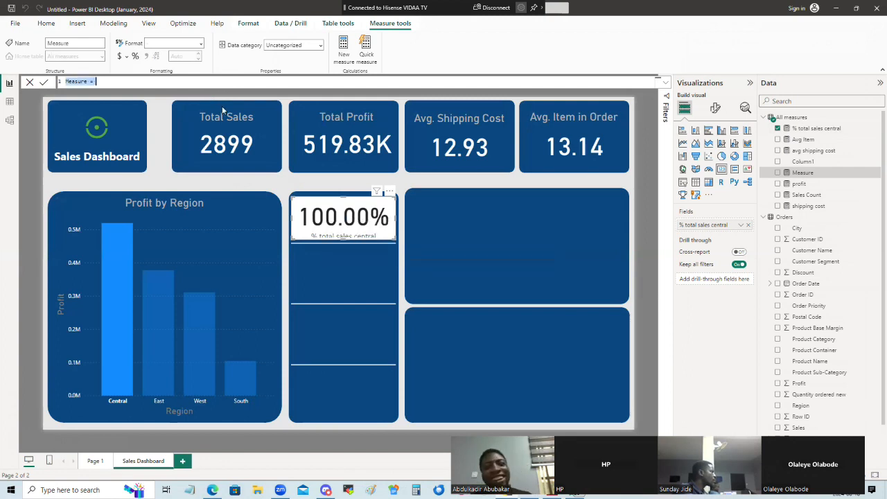
pyautogui.doubleClick(76, 82)
pyautogui.write('total')
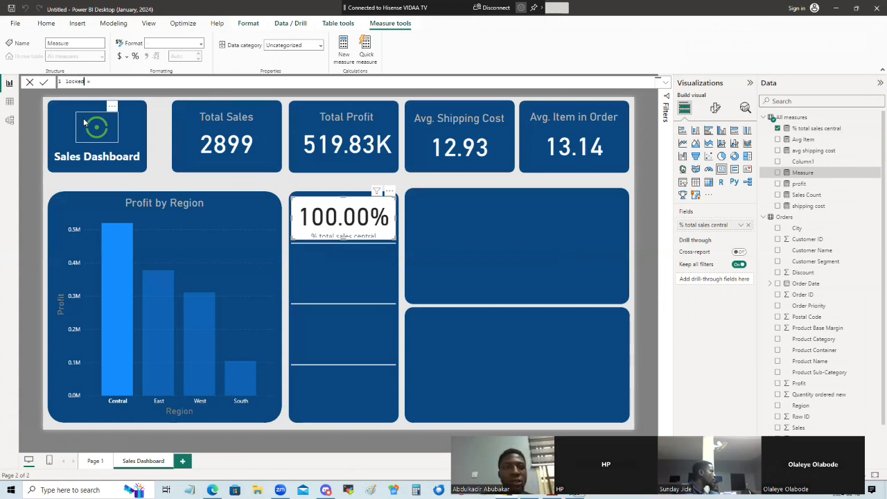
pyautogui.write(' sales')
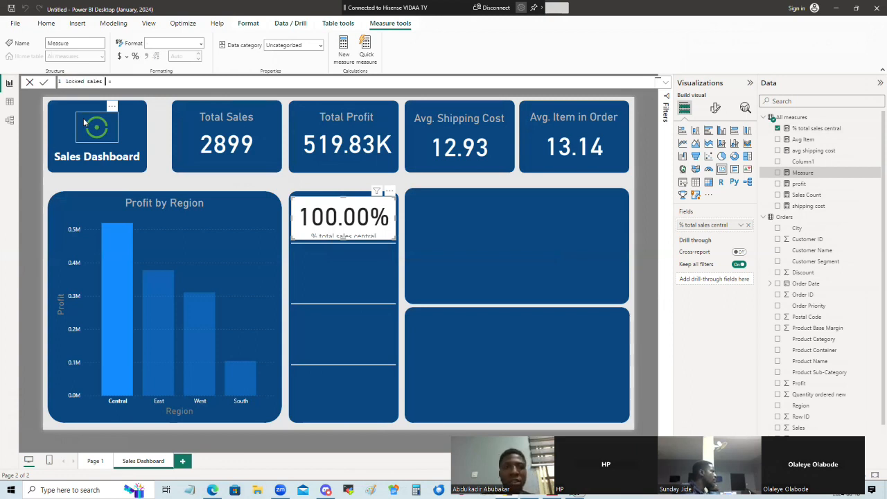
pyautogui.write(' count')
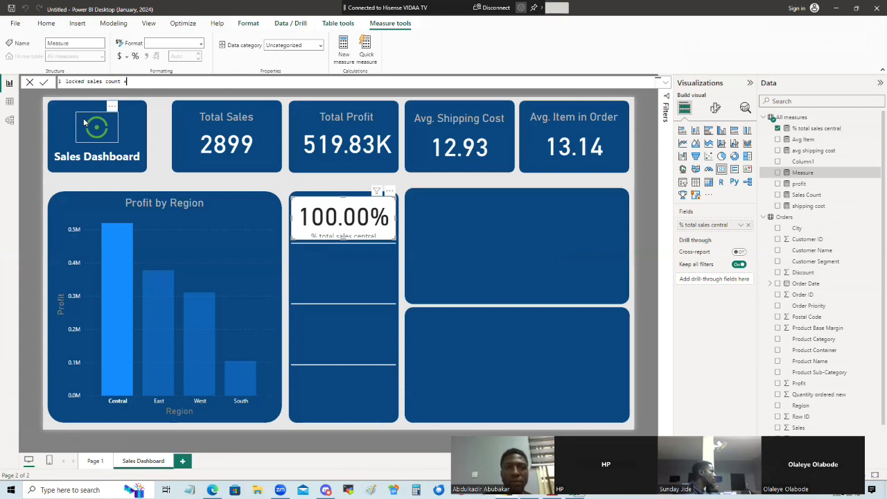
# - Switch to ChatGPT in Microsoft Edge and copy the CALCULATE expression with ALL from the syntax example, without the measure name line
pyautogui.click(220, 484)
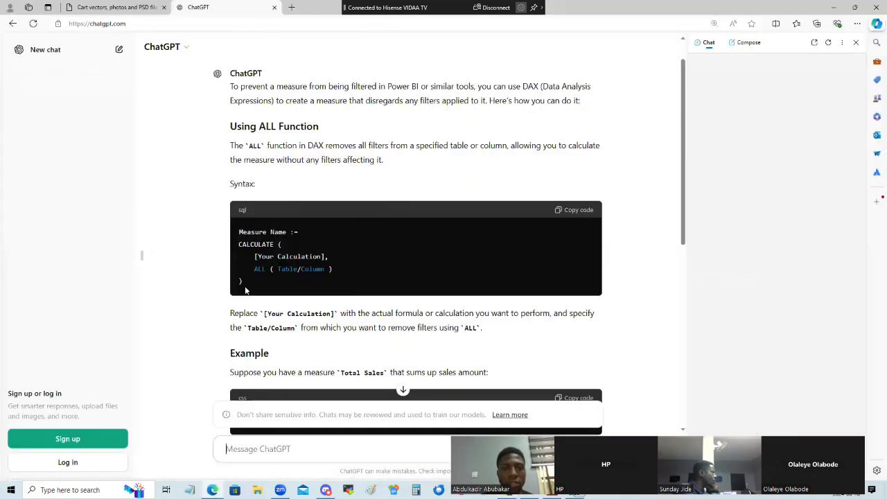
pyautogui.moveTo(243, 282); pyautogui.dragTo(237, 246)
pyautogui.hotkey('ctrl', 'c')
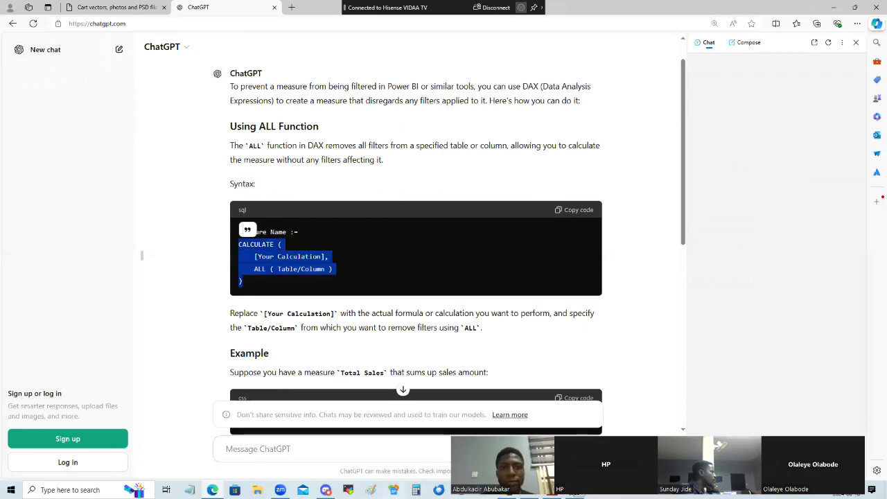
# - Switch to Power BI Desktop, paste the copied CALCULATE expression into the locked sales count formula, and join it onto one line
pyautogui.click(462, 490)
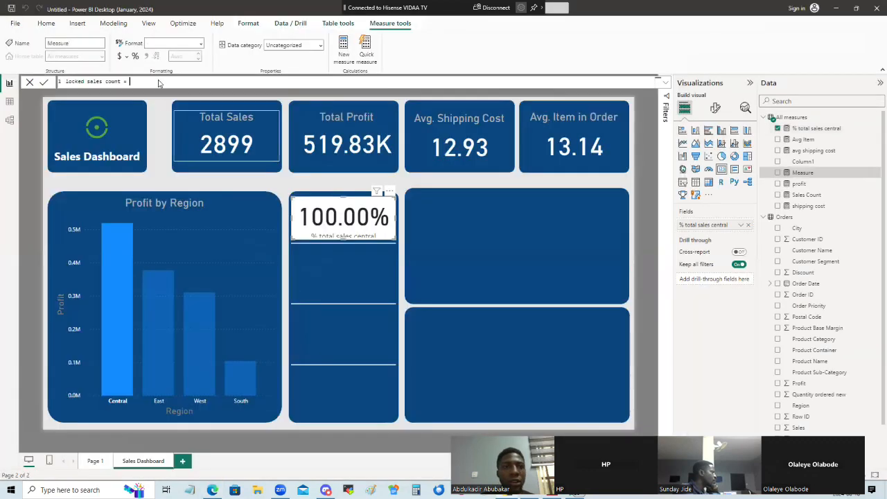
pyautogui.hotkey('ctrl', 'v')
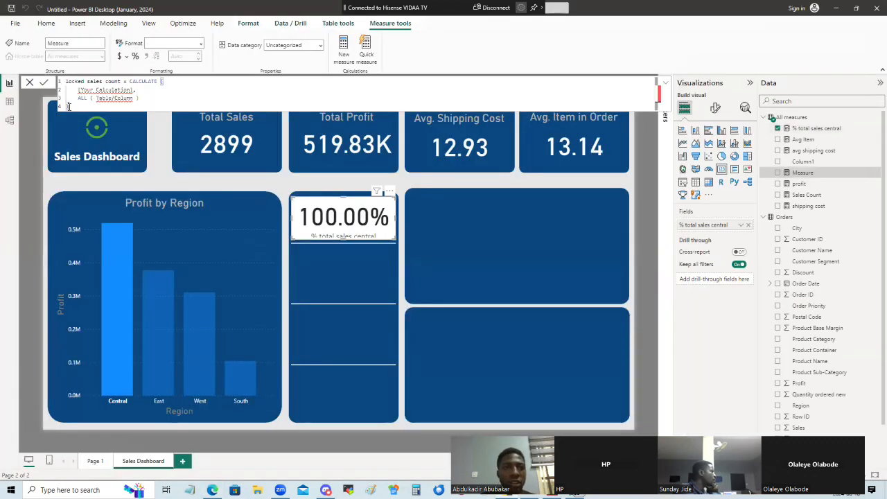
pyautogui.click(76, 91)
pyautogui.press('BackSpace')
pyautogui.press('BackSpace')
pyautogui.press('BackSpace')
pyautogui.press('BackSpace')
pyautogui.press('BackSpace')
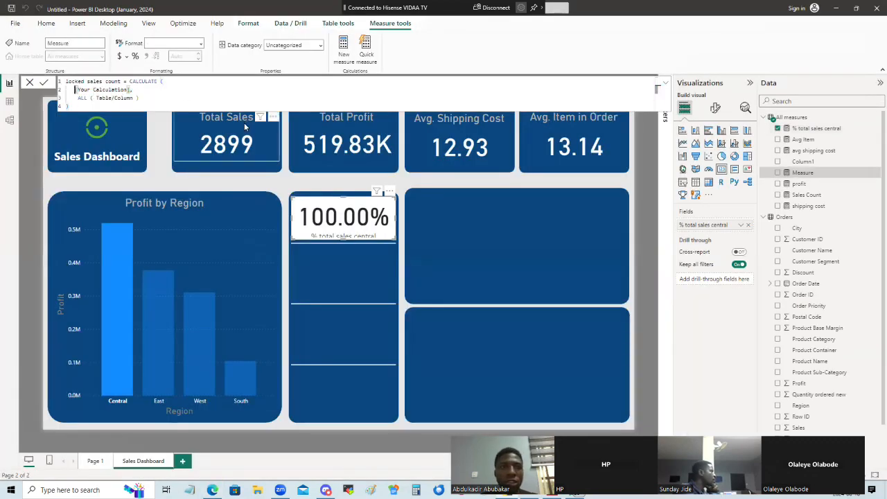
pyautogui.click(78, 91)
pyautogui.press('BackSpace')
pyautogui.press('BackSpace')
pyautogui.press('BackSpace')
pyautogui.press('BackSpace')
pyautogui.press('BackSpace')
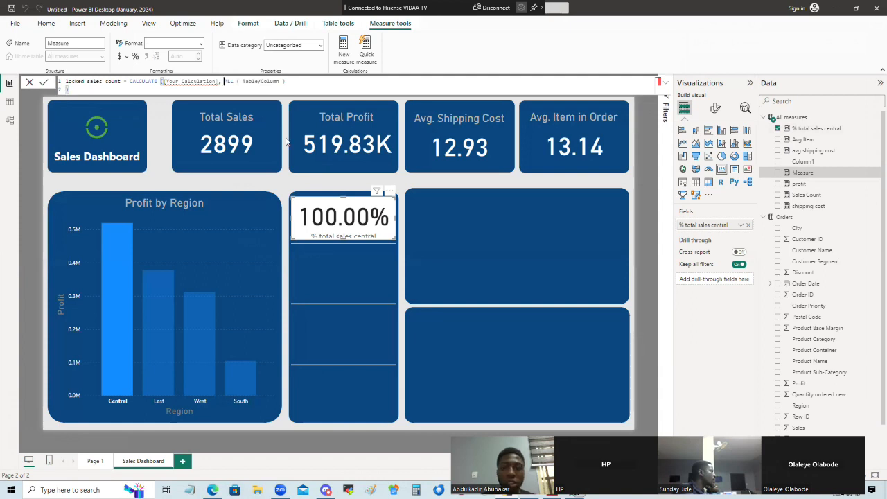
pyautogui.click(234, 84)
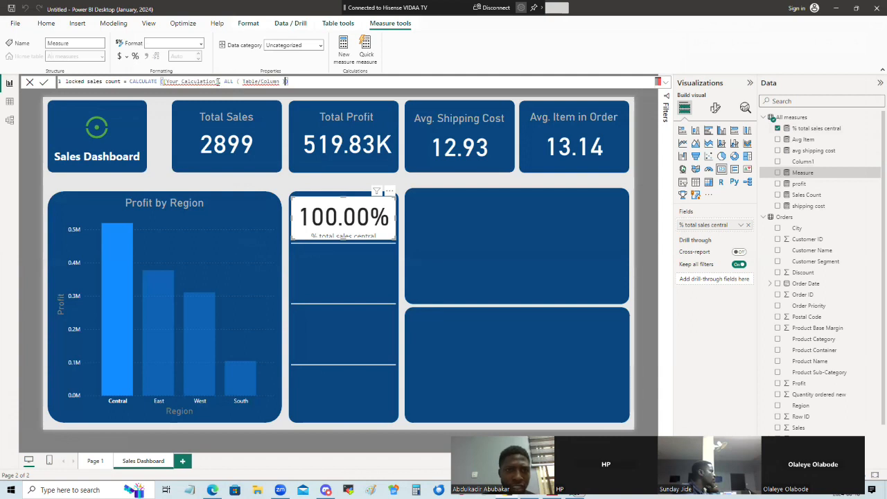
# - Replace the [Your Calculation] placeholder in the locked sales count formula with COUNTROWS(Orders)
pyautogui.doubleClick(188, 81)
pyautogui.moveTo(191, 81); pyautogui.dragTo(164, 82)
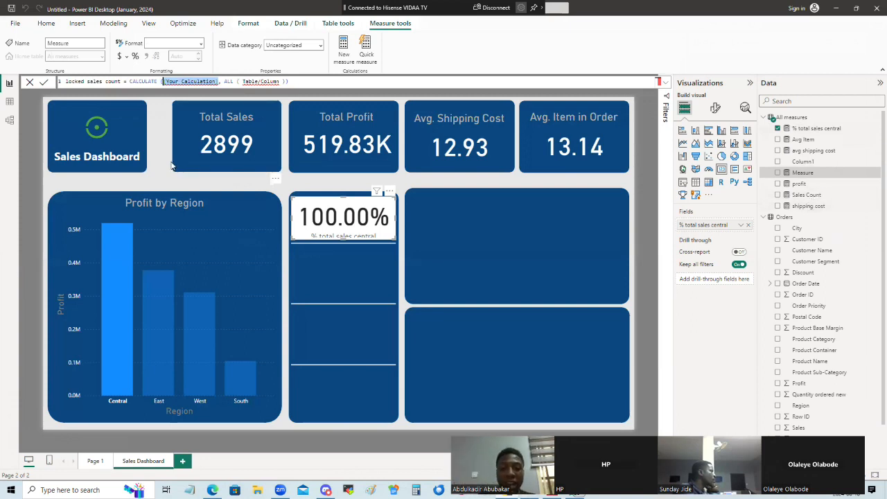
pyautogui.write('count')
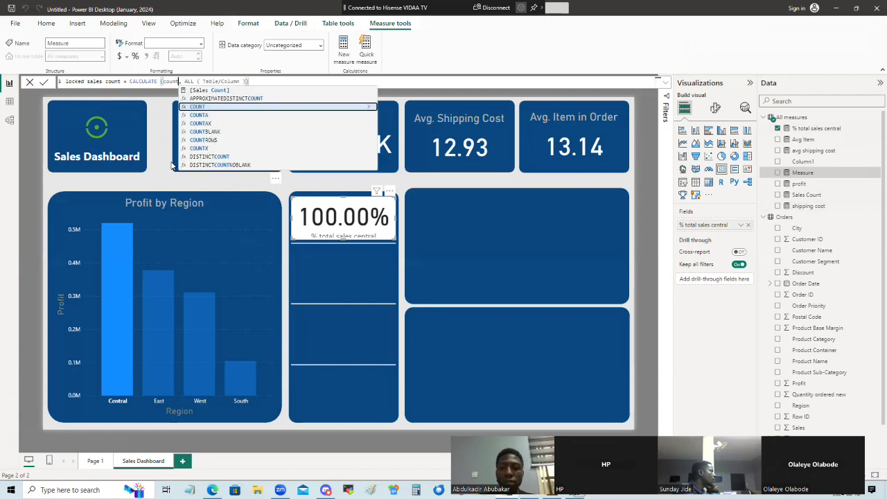
pyautogui.press('Down')
pyautogui.press('Down')
pyautogui.press('Down')
pyautogui.press('Down')
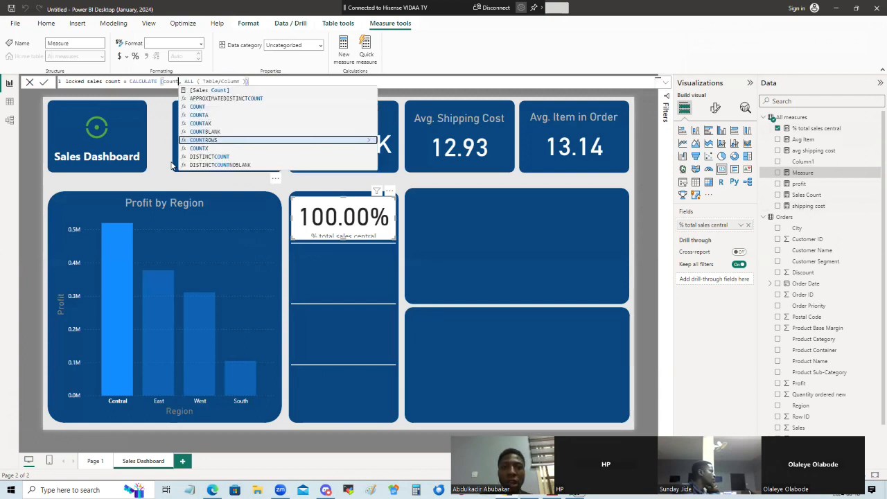
pyautogui.press('Tab')
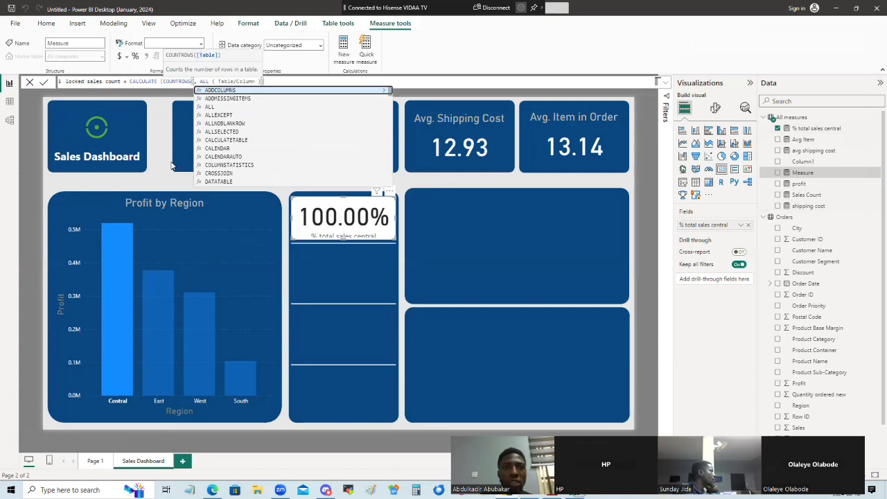
pyautogui.write('o')
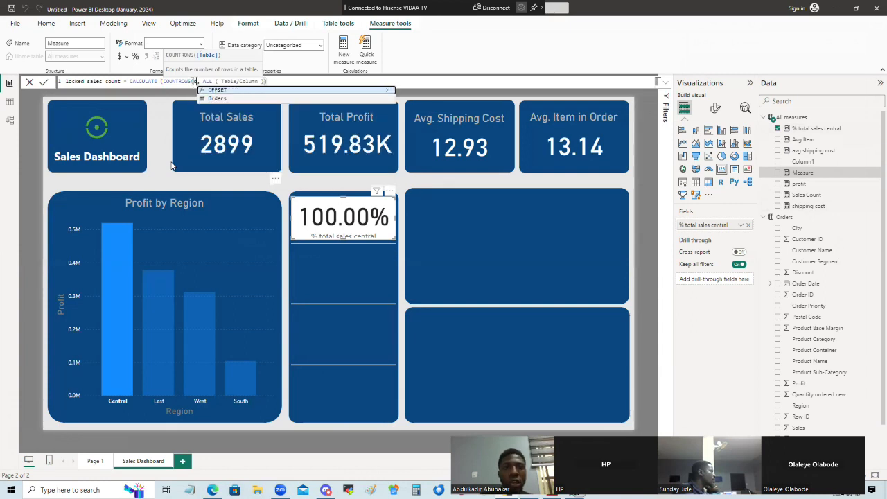
pyautogui.write('rd')
pyautogui.press('Tab')
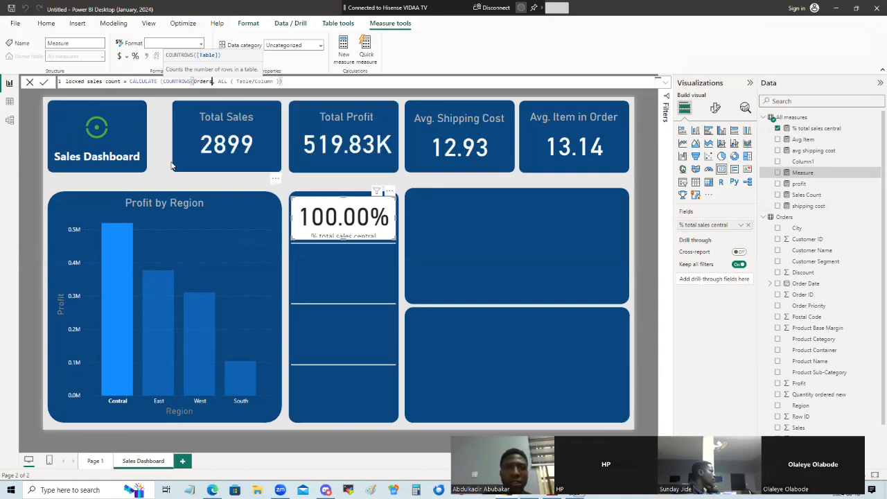
pyautogui.write(')')
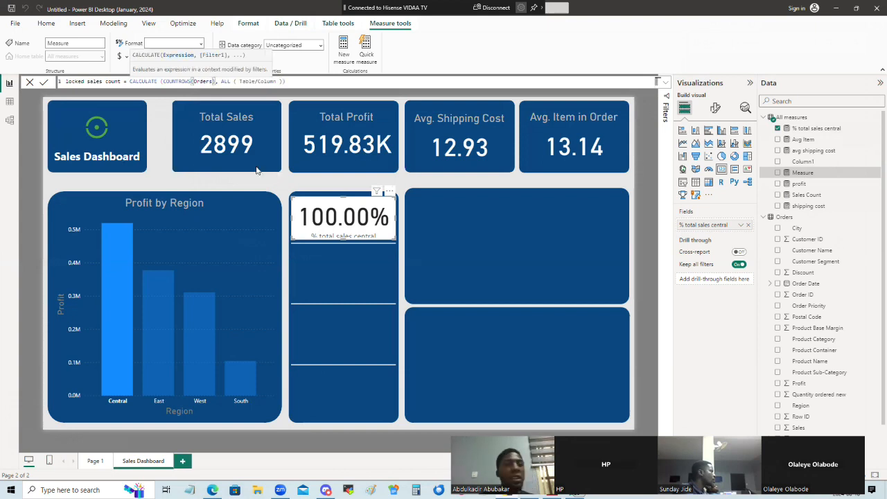
# - Replace the Table/Column placeholder inside ALL with the Orders table and remove the extra spaces around it
pyautogui.click(223, 83)
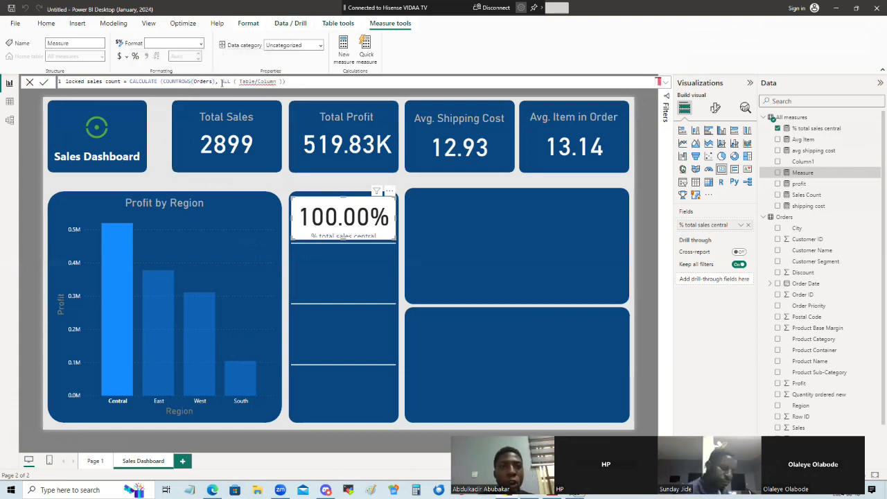
pyautogui.click(239, 83)
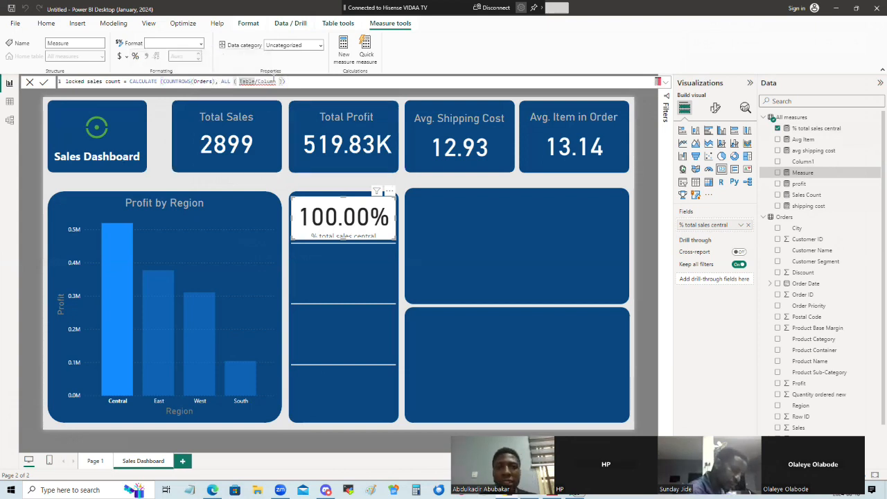
pyautogui.press('BackSpace')
pyautogui.press('Escape')
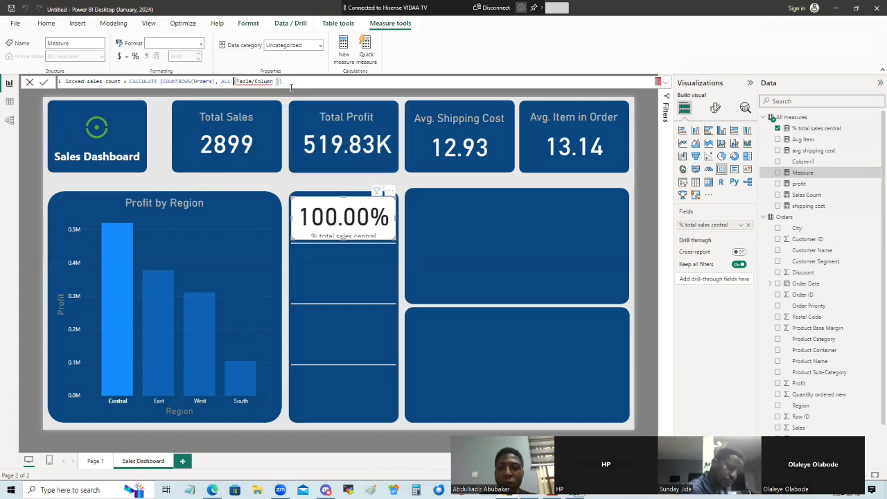
pyautogui.press('BackSpace')
pyautogui.click(275, 82)
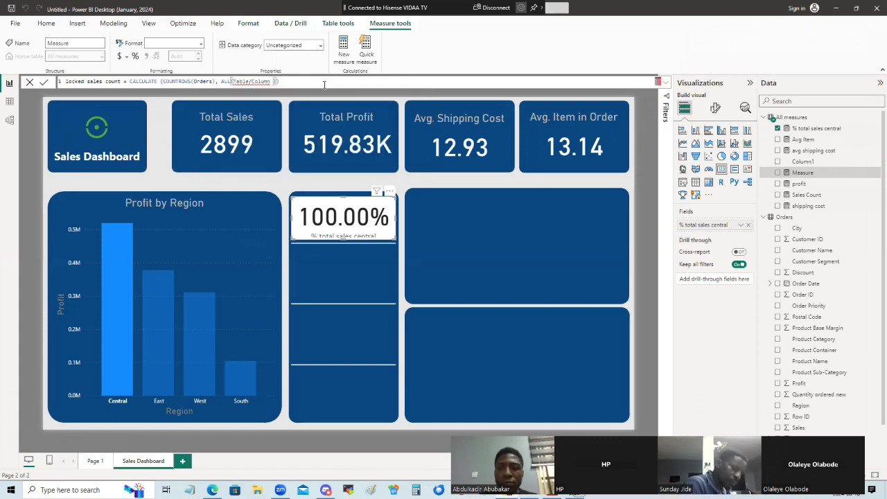
pyautogui.press('BackSpace')
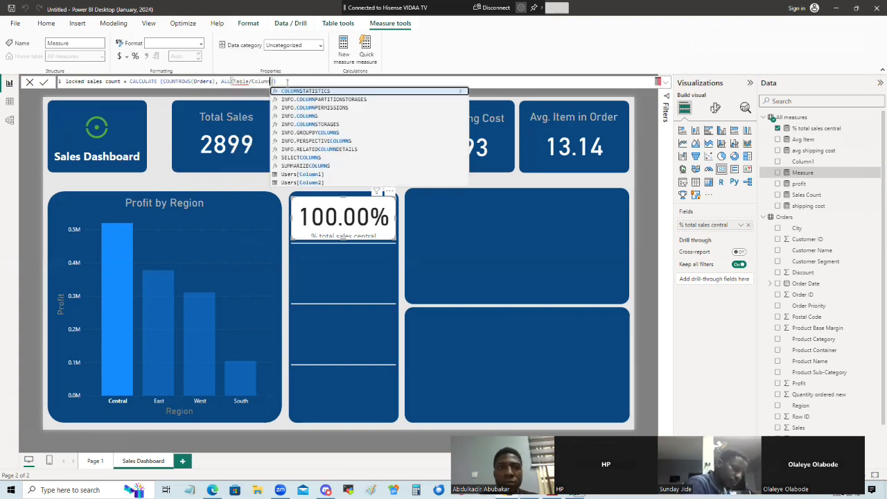
pyautogui.doubleClick(239, 82)
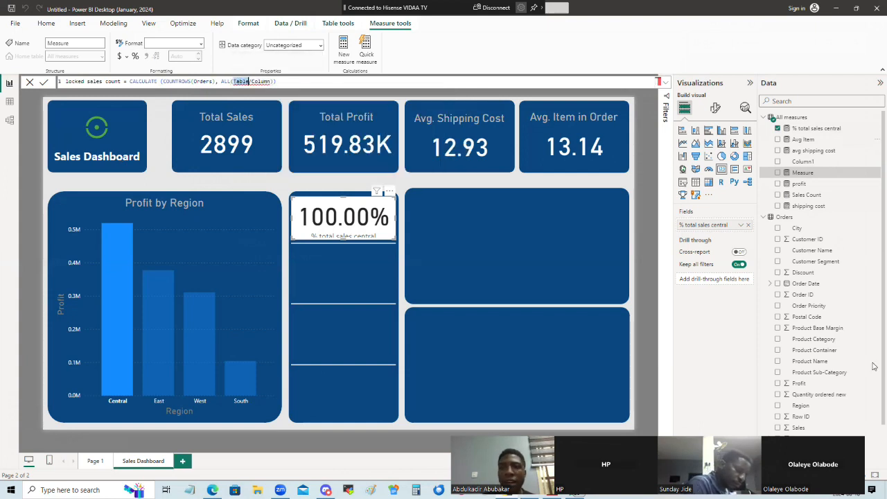
pyautogui.write('Order')
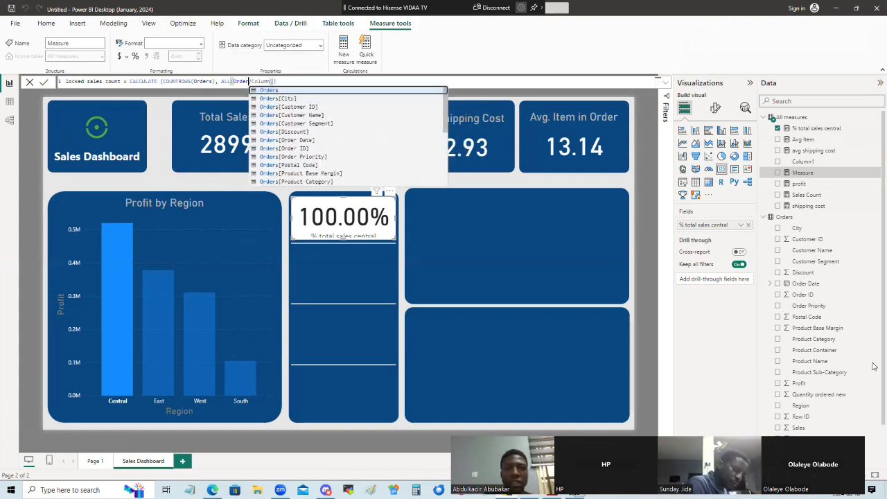
pyautogui.press('Tab')
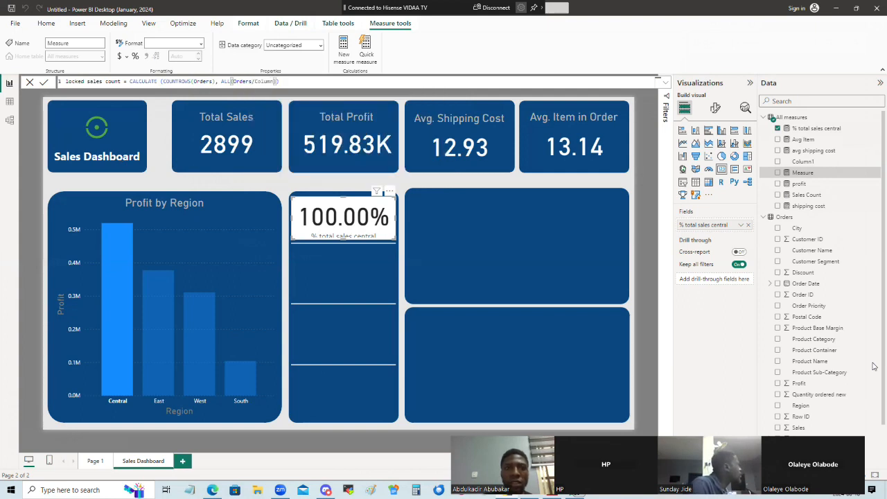
pyautogui.press('Delete')
pyautogui.press('Delete')
pyautogui.press('Delete')
pyautogui.press('Delete')
pyautogui.press('Delete')
pyautogui.press('Delete')
pyautogui.press('Delete')
pyautogui.press('Delete')
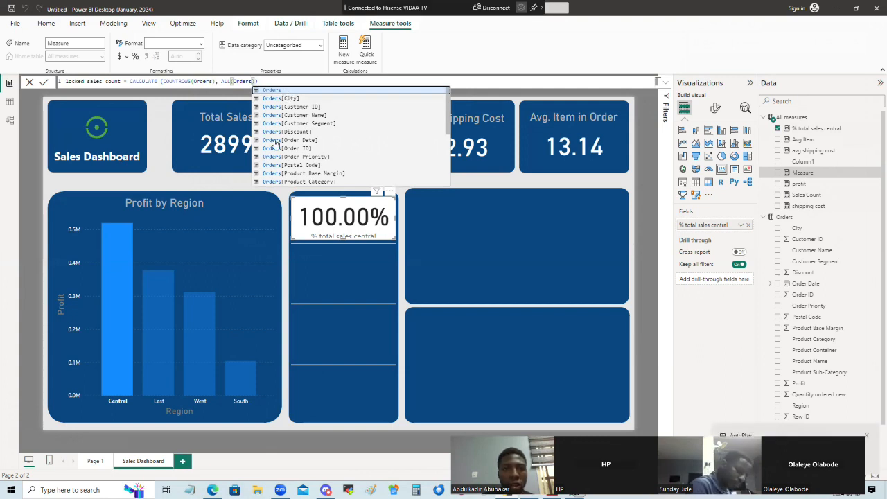
# - Look through the suggested Orders columns for ALL, and check ChatGPT's Total Sales example in Microsoft Edge
pyautogui.scroll(-4, 280, 161)
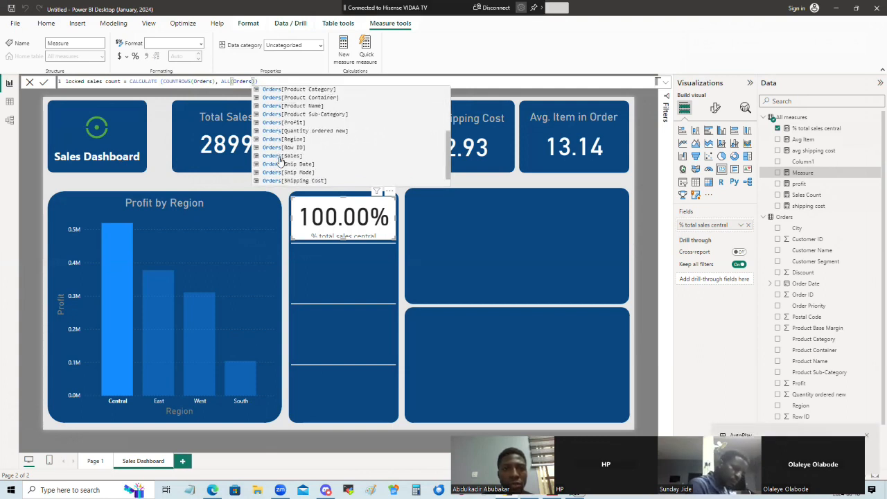
pyautogui.scroll(-1, 280, 161)
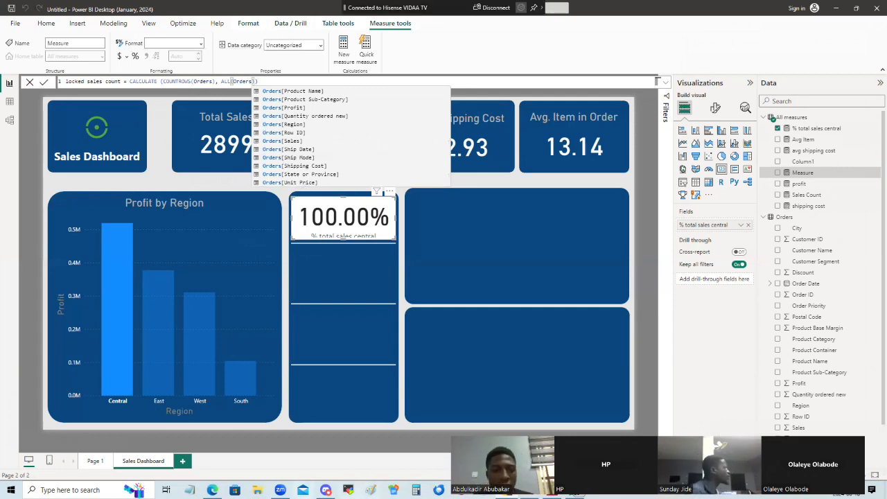
pyautogui.hotkey('alt', 'Tab')
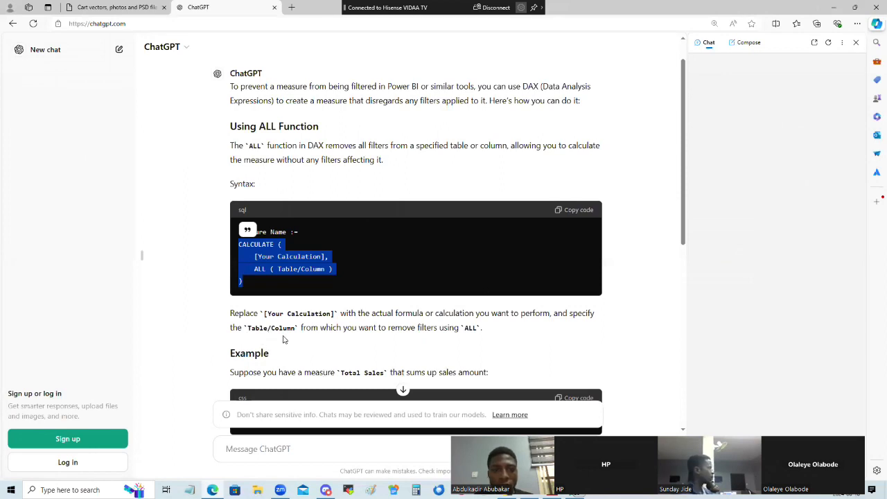
pyautogui.scroll(-1, 324, 338)
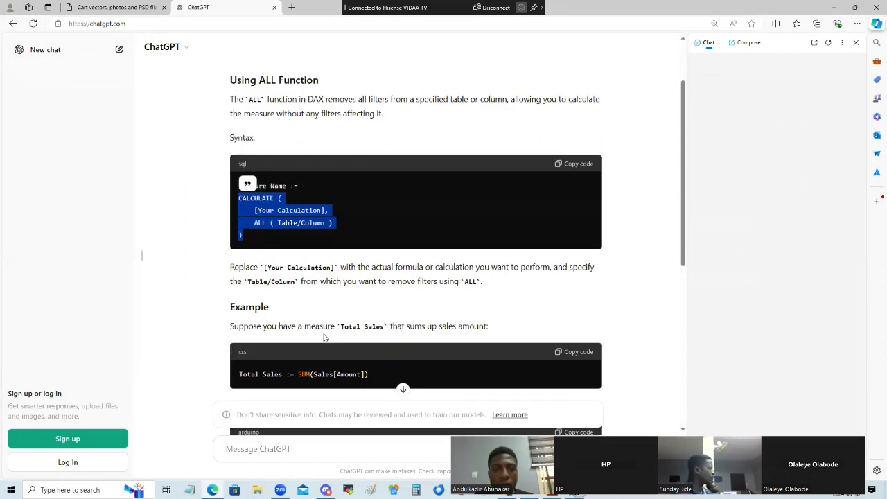
pyautogui.scroll(-1, 324, 338)
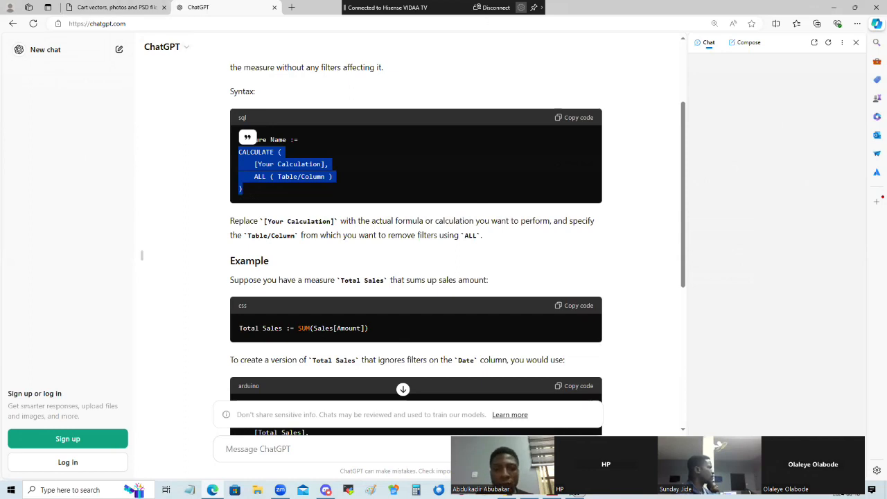
# - Return to Power BI Desktop and commit the measure as CALCULATE (COUNTROWS(Orders), ALL(Orders))
pyautogui.hotkey('alt', 'Tab')
pyautogui.click(284, 83)
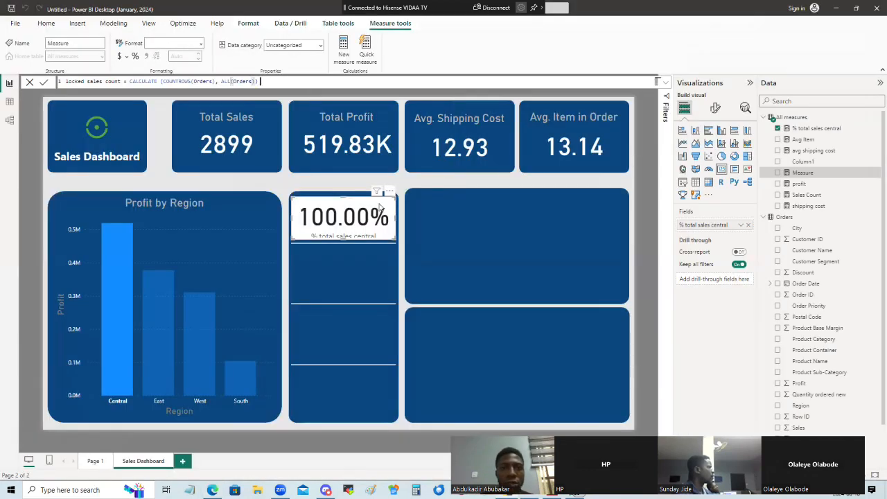
pyautogui.press('BackSpace')
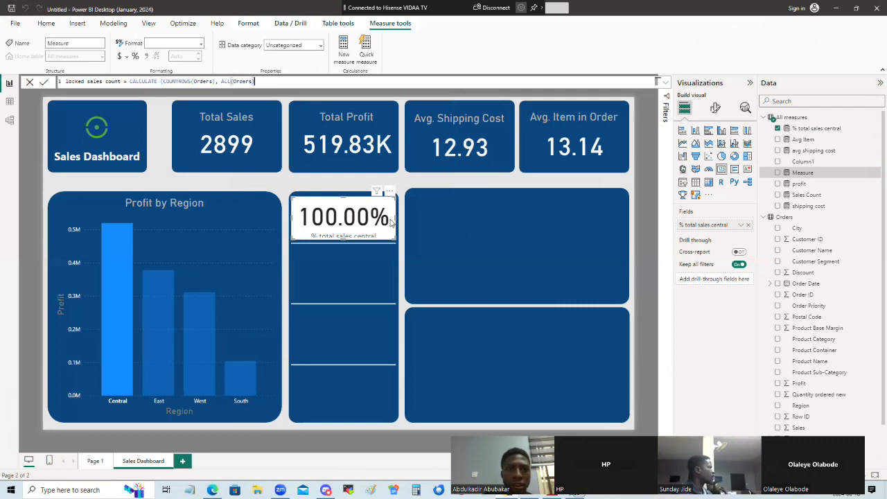
pyautogui.write(')')
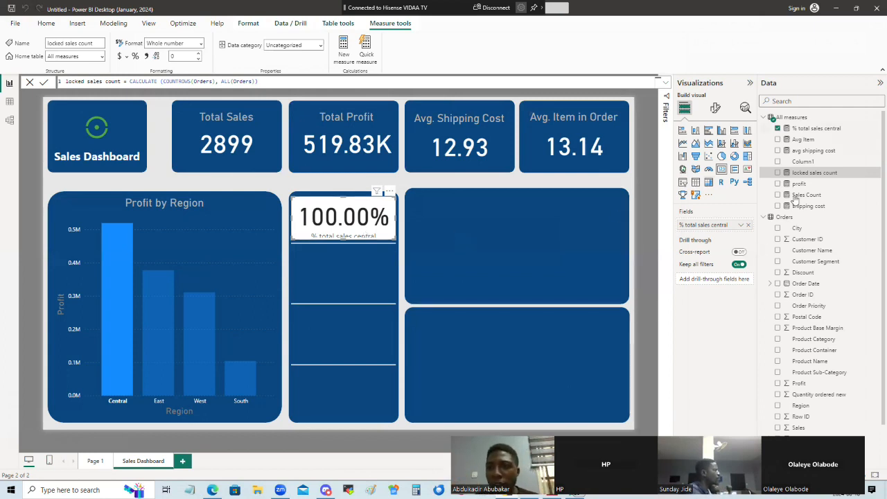
# - Replace the % total sales central field in the white card with the locked sales count measure
pyautogui.moveTo(813, 174); pyautogui.dragTo(350, 228)
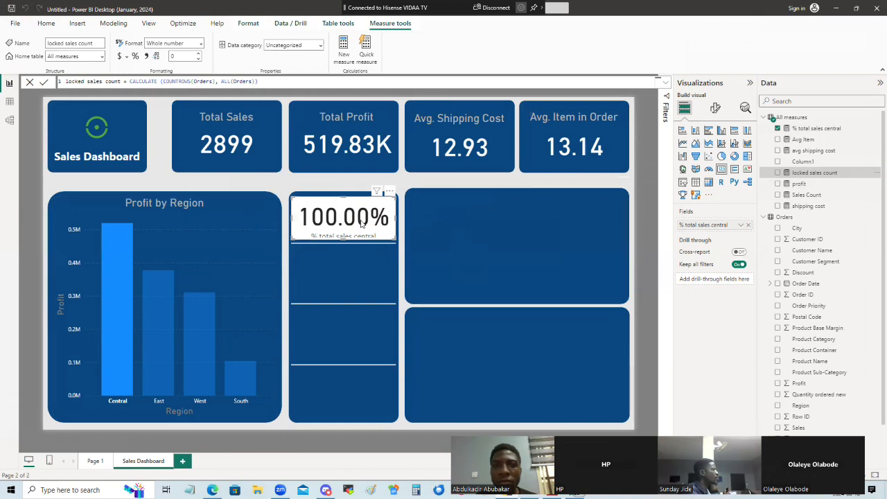
pyautogui.click(749, 226)
pyautogui.moveTo(797, 173); pyautogui.dragTo(706, 227)
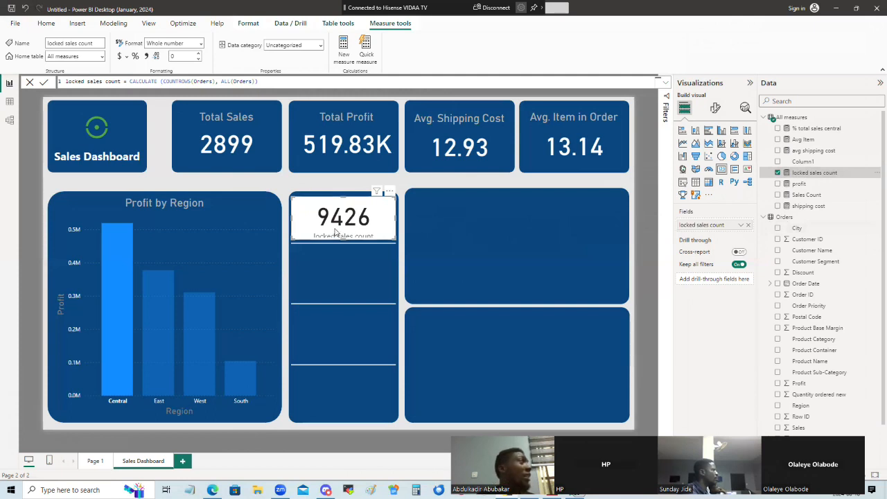
# - Test the locked sales count card by cross-filtering the Profit by Region chart by East, West, South and Central
pyautogui.click(156, 337)
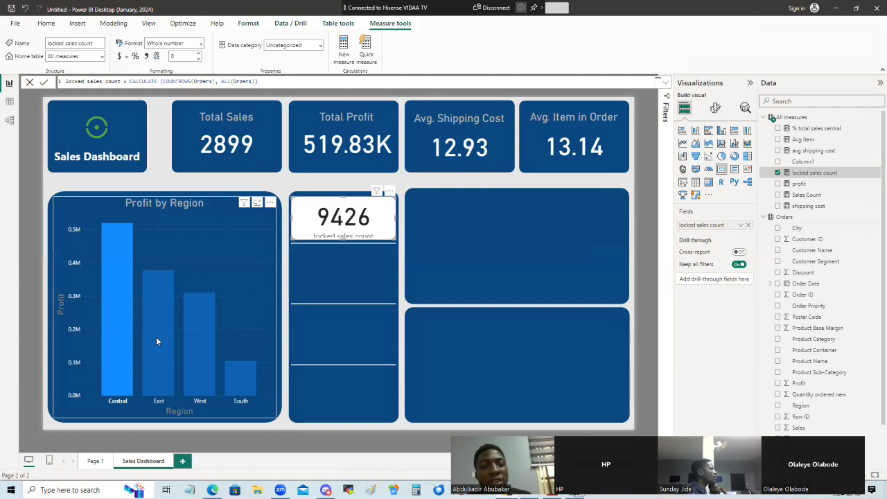
pyautogui.click(205, 357)
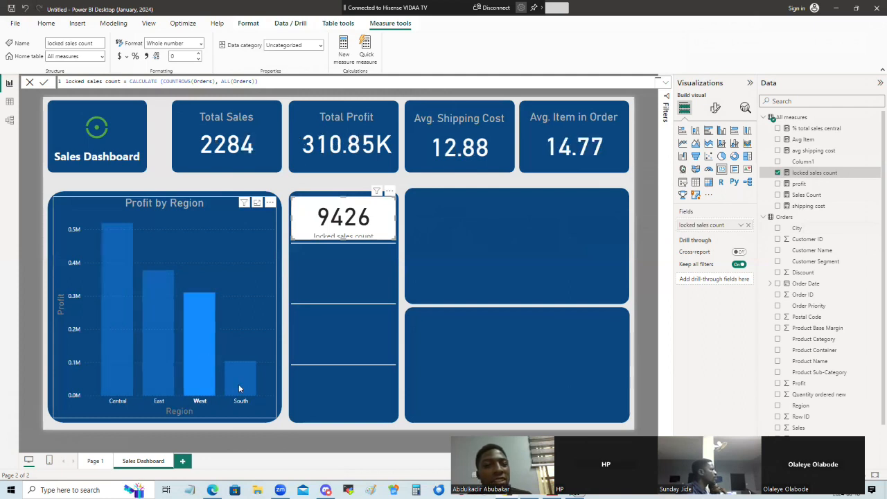
pyautogui.click(240, 387)
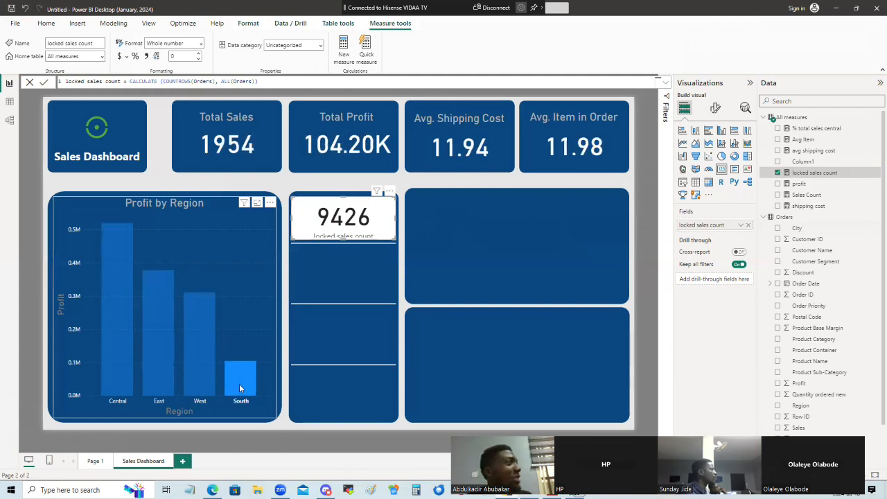
pyautogui.click(121, 345)
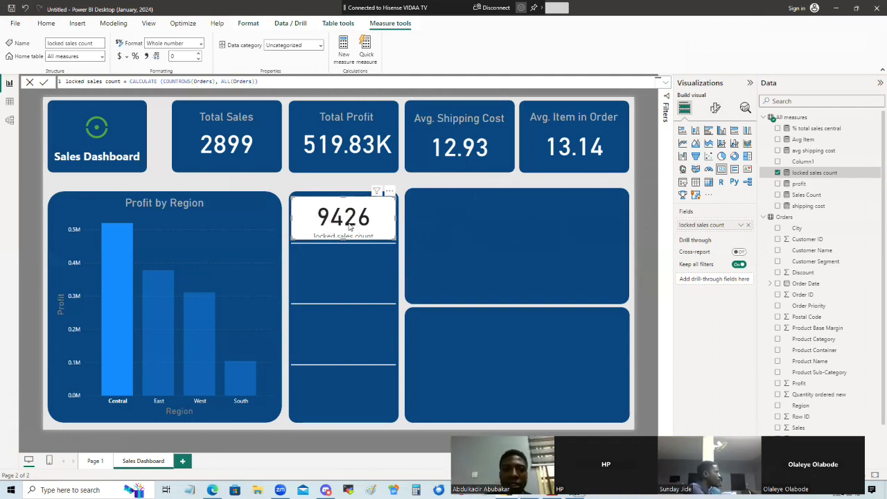
# - Delete the white locked sales count card from the region panel beside the Profit by Region chart
pyautogui.press('Delete')
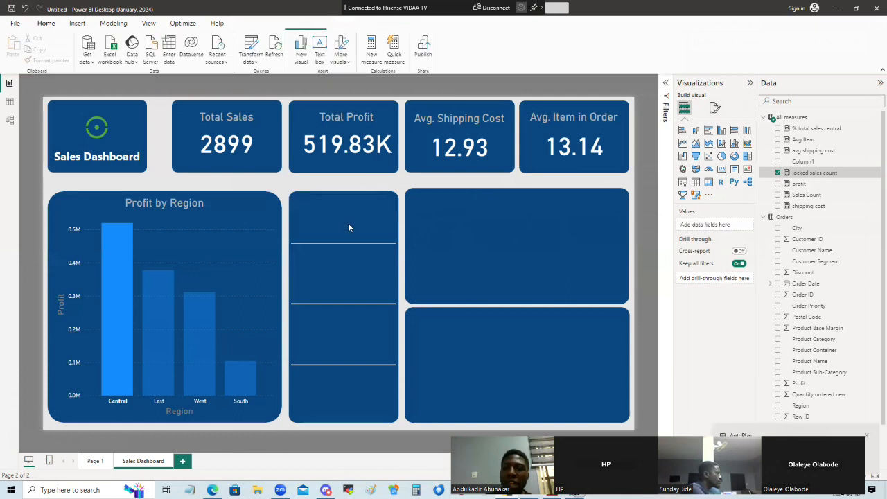
pyautogui.click(361, 225)
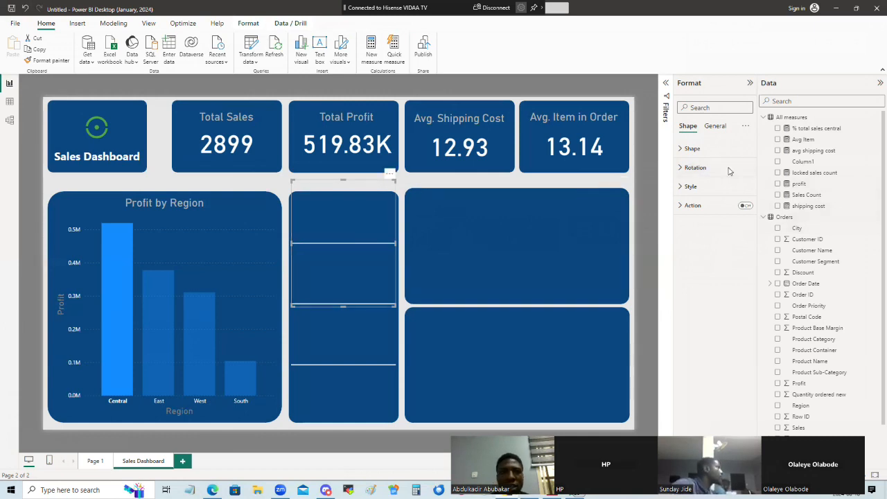
# - Rename the % total sales central measure to % total sales in its formula
pyautogui.click(822, 131)
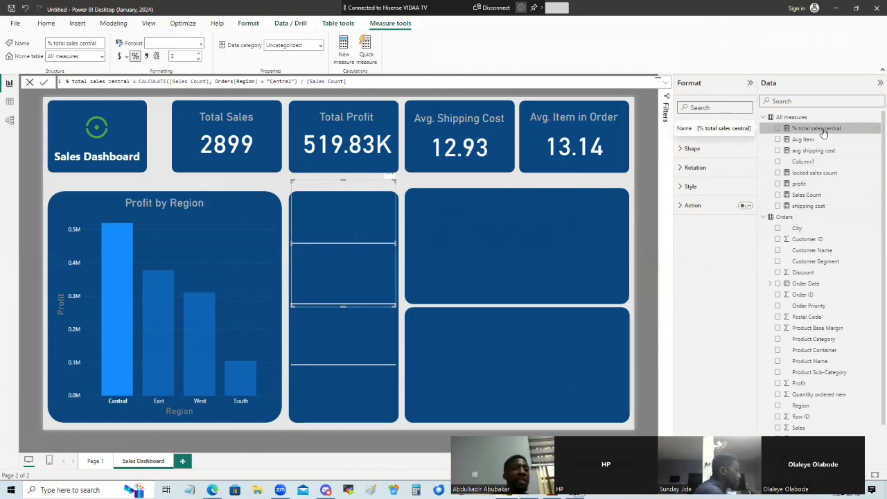
pyautogui.moveTo(131, 81); pyautogui.dragTo(108, 82)
pyautogui.press('BackSpace')
pyautogui.press('BackSpace')
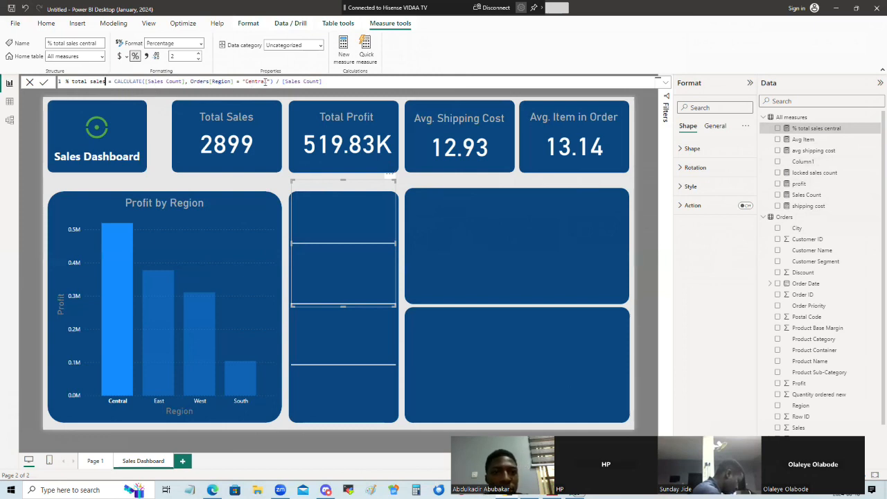
# - Remove the Central region filter from the measure and commit it as CALCULATE([Sales Count] / [locked sales count])
pyautogui.moveTo(272, 82); pyautogui.dragTo(187, 83)
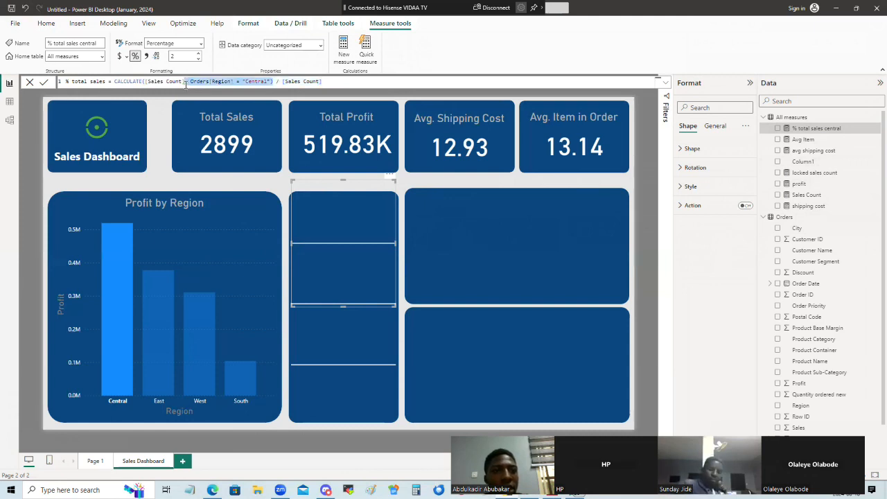
pyautogui.press('BackSpace')
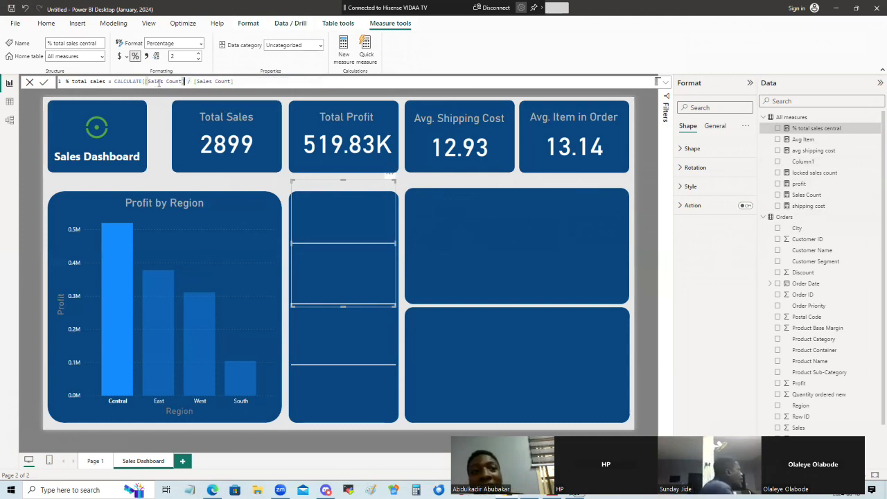
pyautogui.doubleClick(203, 81)
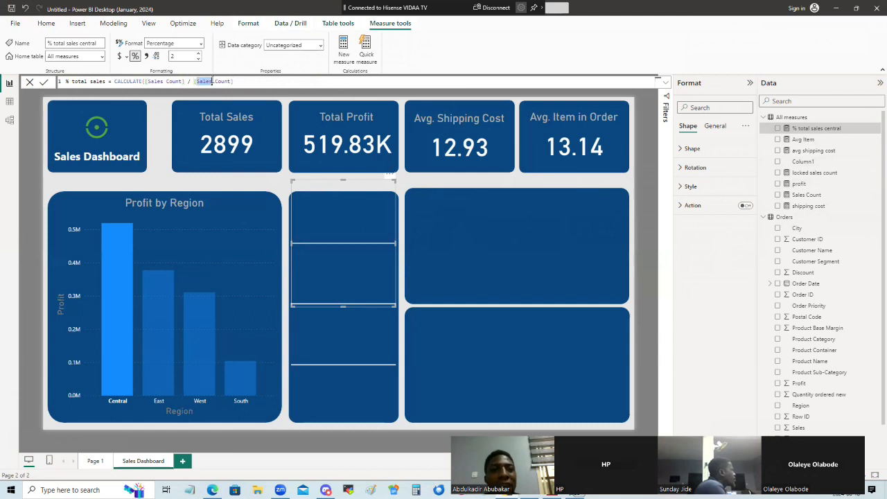
pyautogui.moveTo(234, 82); pyautogui.dragTo(197, 82)
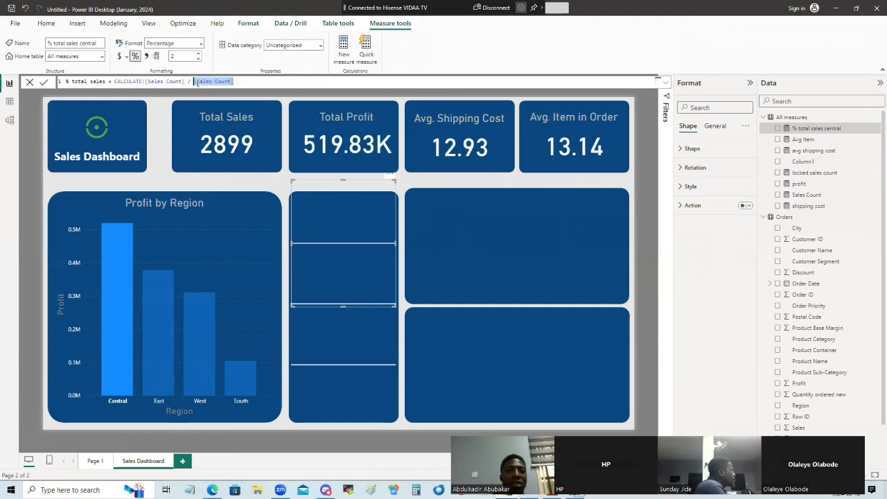
pyautogui.write('loc')
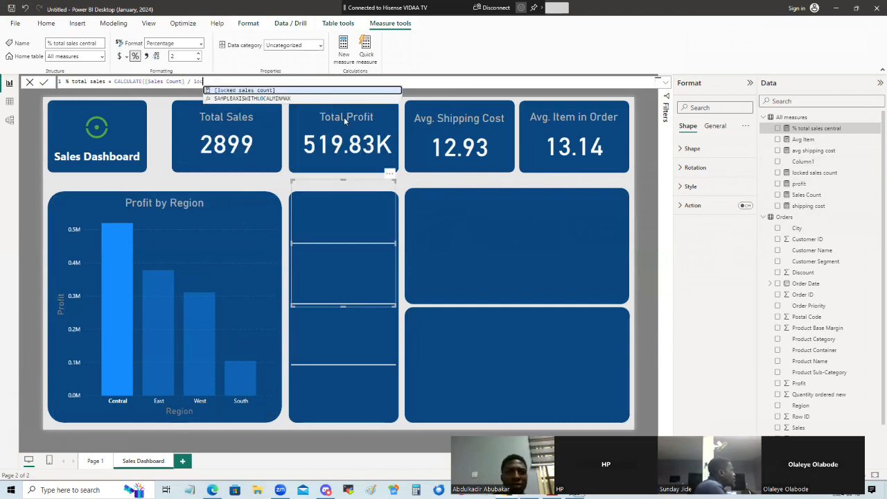
pyautogui.click(291, 90)
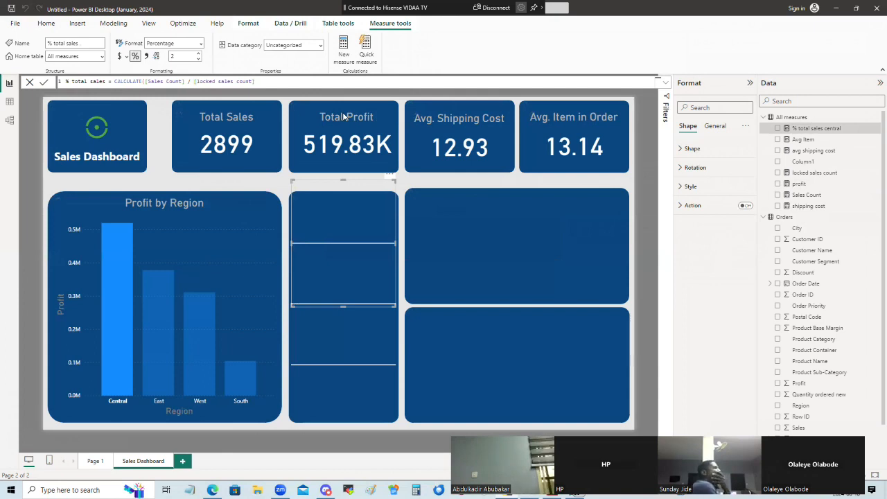
pyautogui.write(')')
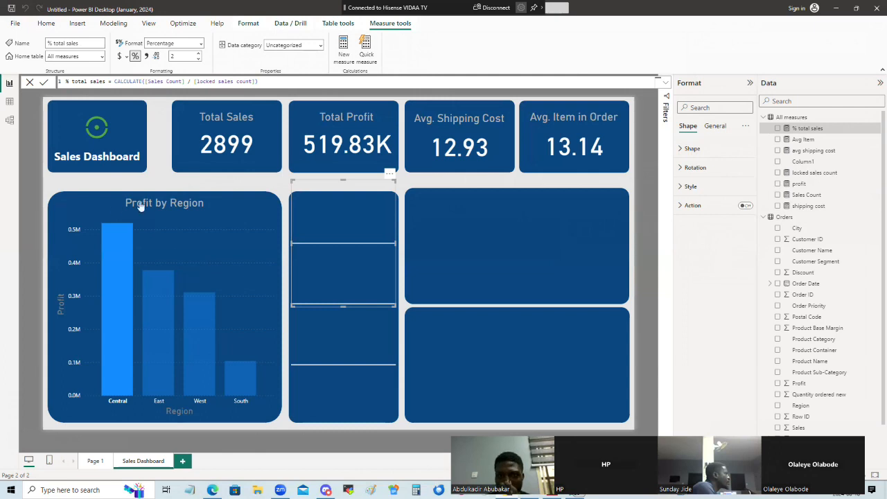
pyautogui.click(115, 183)
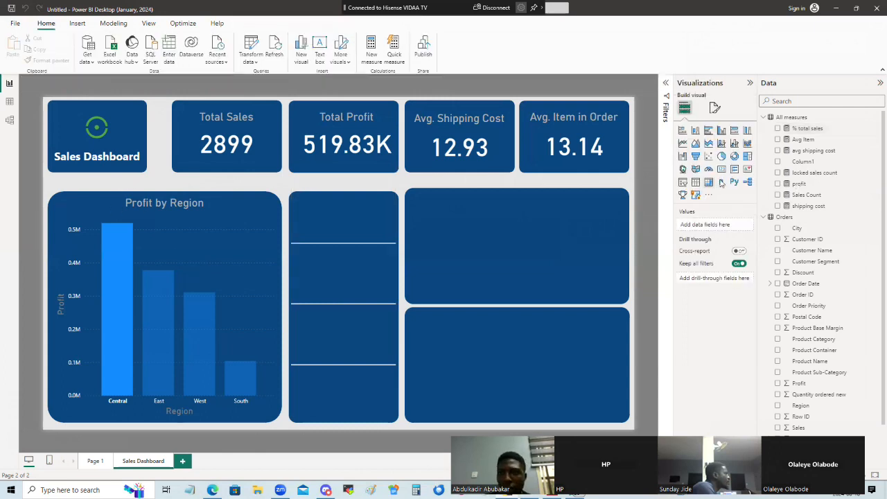
# - Add a card visual showing the % total sales measure and shrink it to a smaller rectangle
pyautogui.click(777, 178)
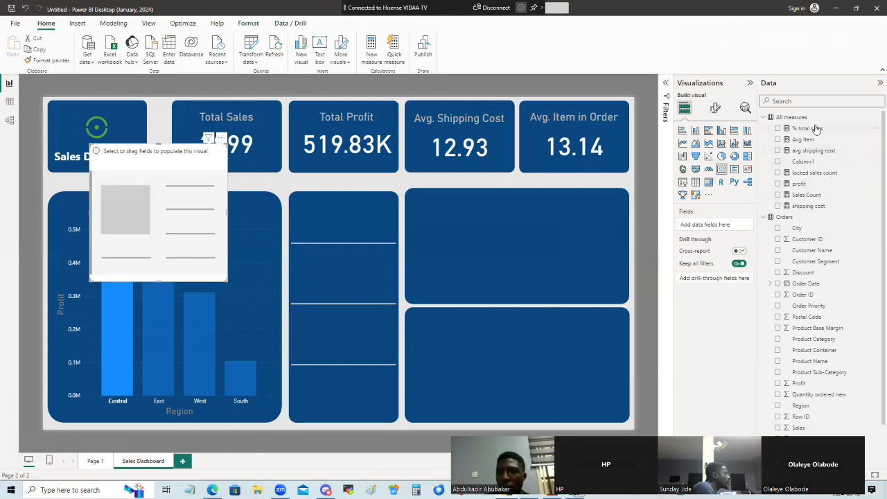
pyautogui.moveTo(816, 131); pyautogui.dragTo(161, 219)
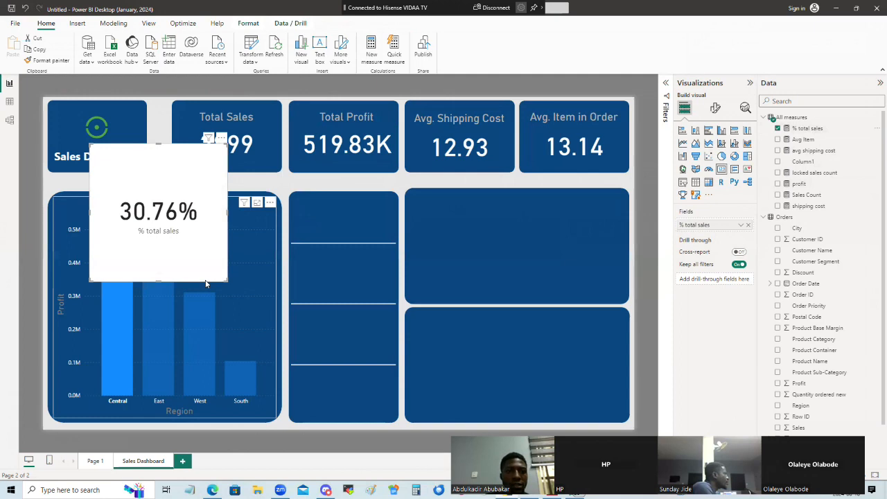
pyautogui.moveTo(192, 258); pyautogui.dragTo(205, 207)
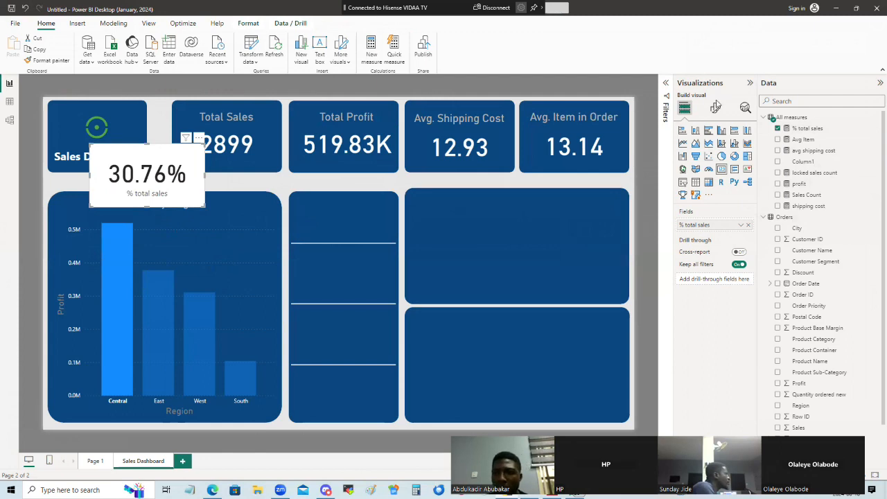
# - Turn off the category label of the % total sales card
pyautogui.click(715, 108)
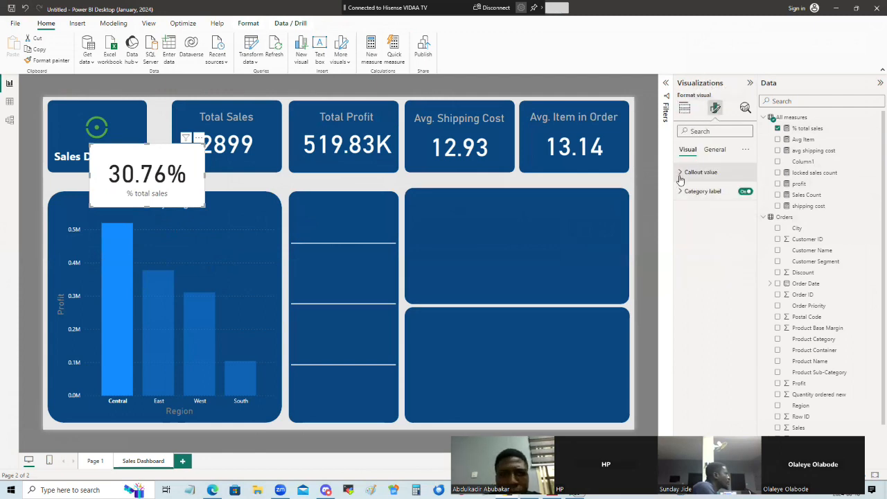
pyautogui.click(741, 194)
pyautogui.click(743, 192)
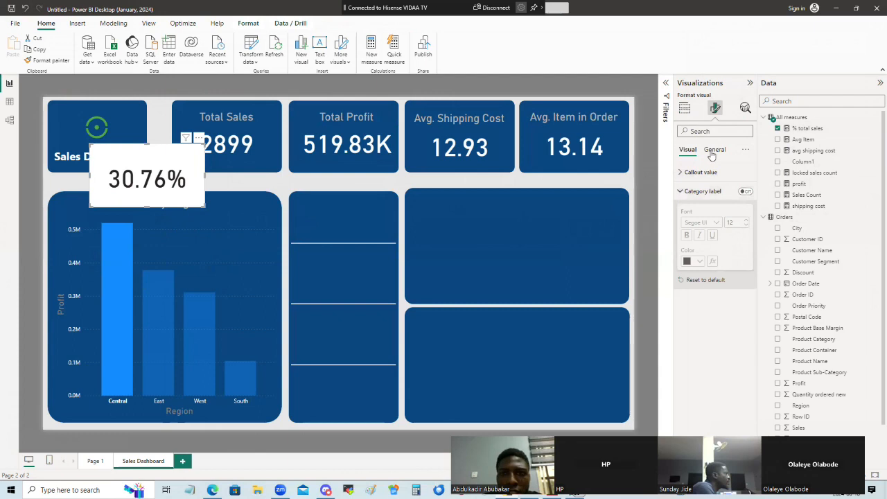
pyautogui.click(712, 155)
pyautogui.click(688, 149)
pyautogui.click(702, 191)
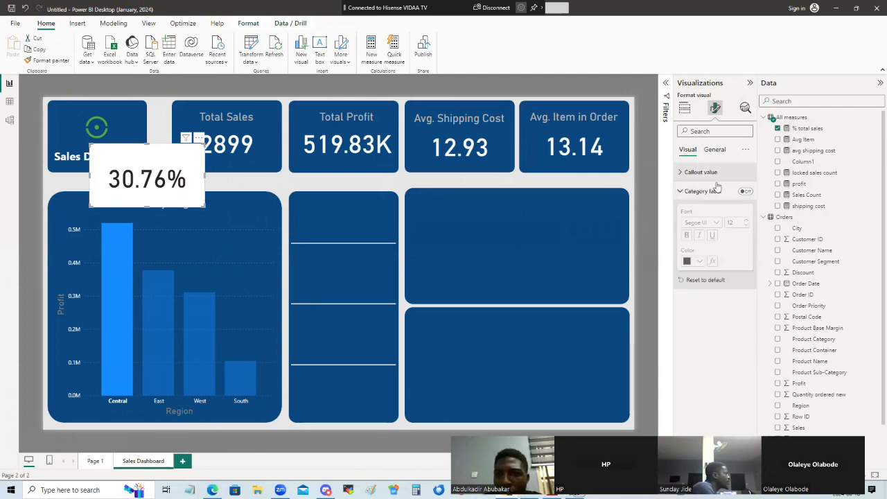
# - Set the % total sales card's callout value to font size 25 and a light gray color
pyautogui.click(716, 177)
pyautogui.doubleClick(731, 204)
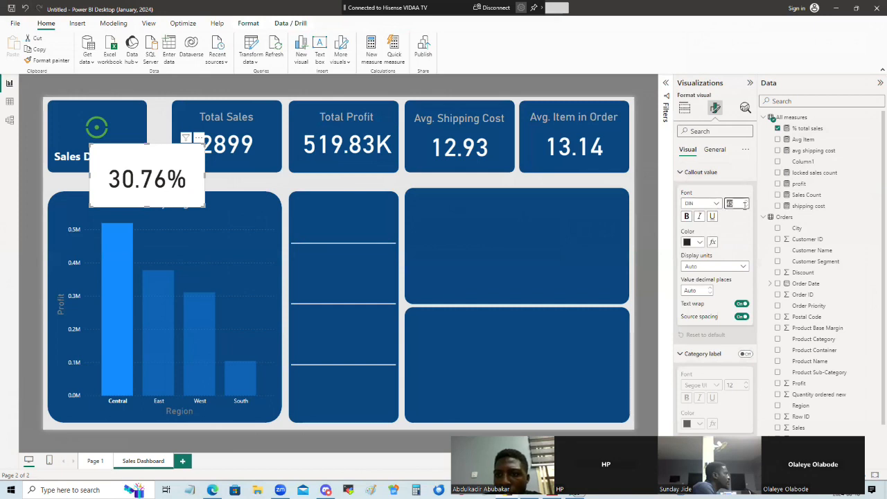
pyautogui.write('20')
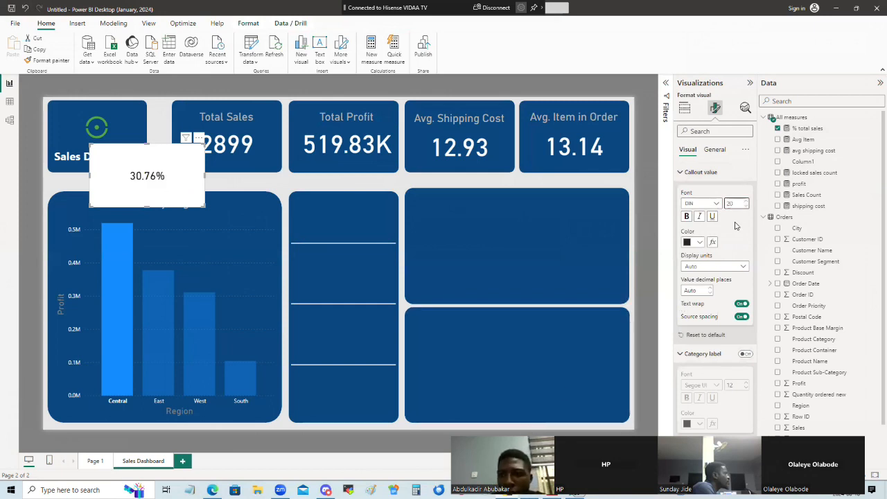
pyautogui.press('BackSpace')
pyautogui.write('5')
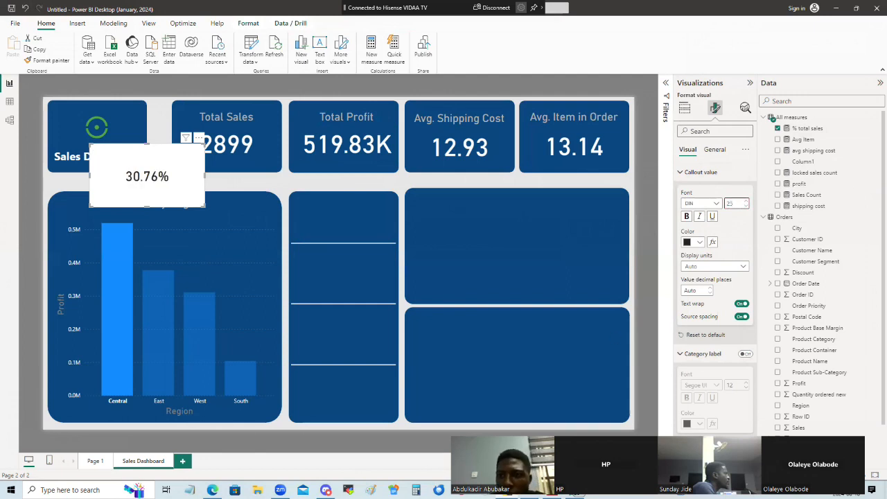
pyautogui.click(700, 243)
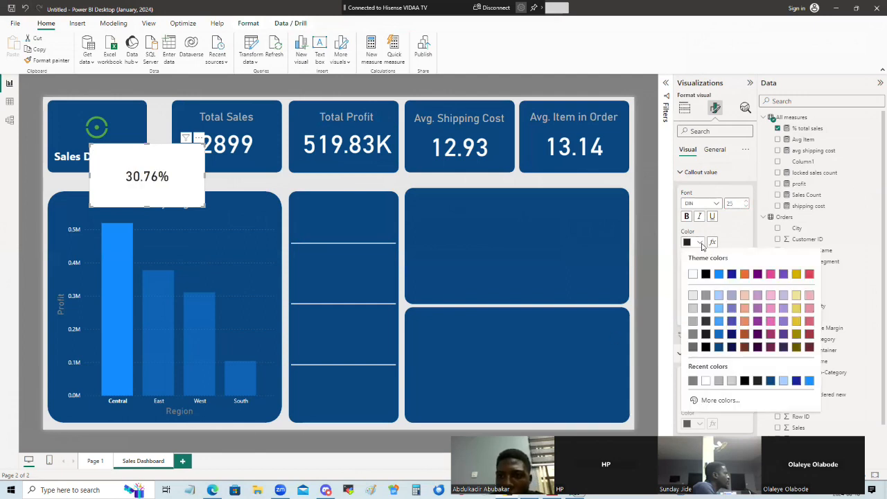
pyautogui.click(693, 308)
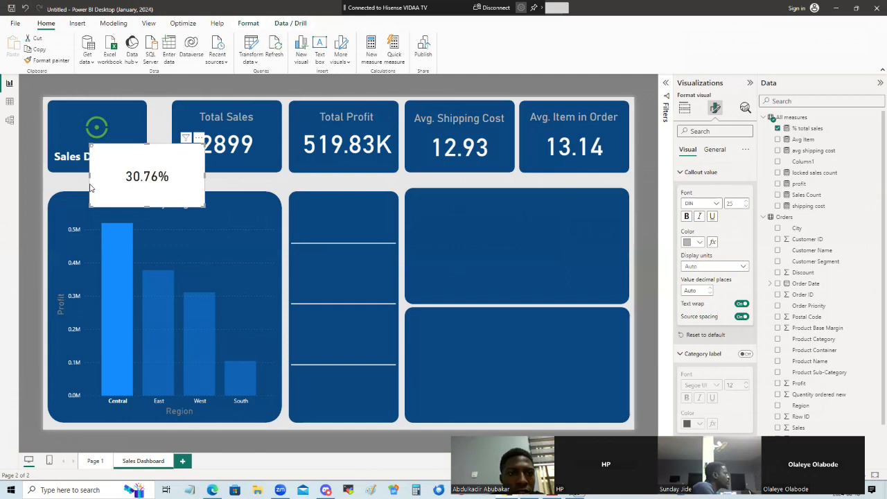
# - Try copying the Total Sales card's formatting onto the % total sales card with Format Painter, and undo it
pyautogui.click(188, 122)
pyautogui.click(46, 61)
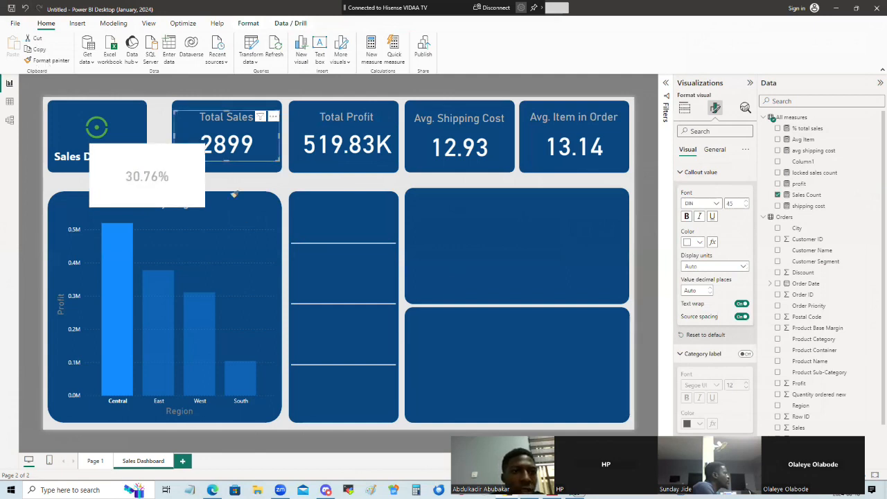
pyautogui.click(193, 189)
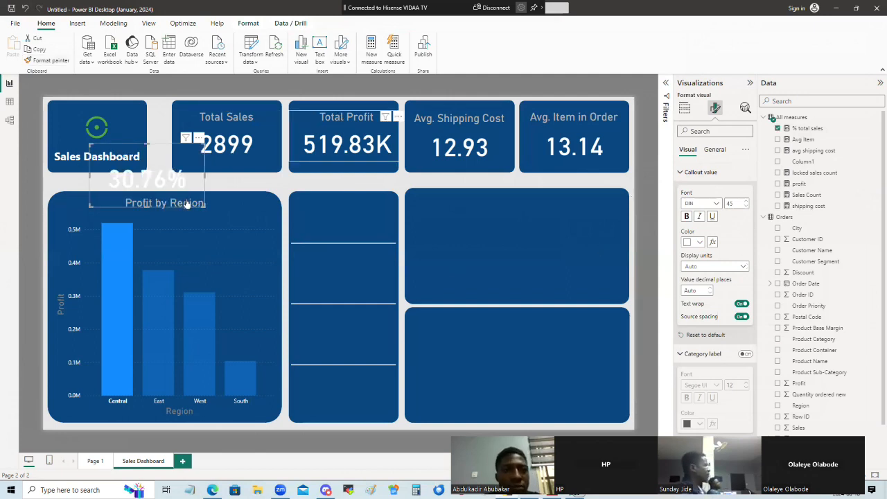
pyautogui.hotkey('ctrl', 'z')
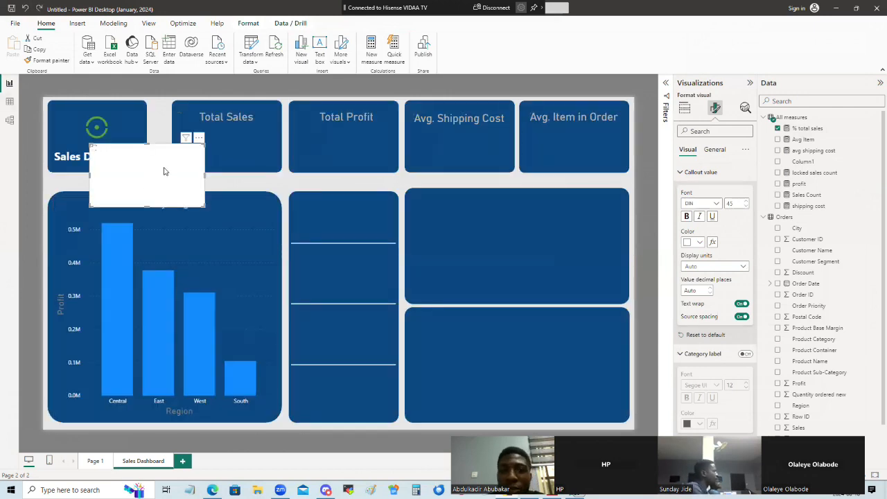
# - Set the % total sales card's background transparency to 100% and shrink the card to a thin strip below the Total Sales tile
pyautogui.click(718, 154)
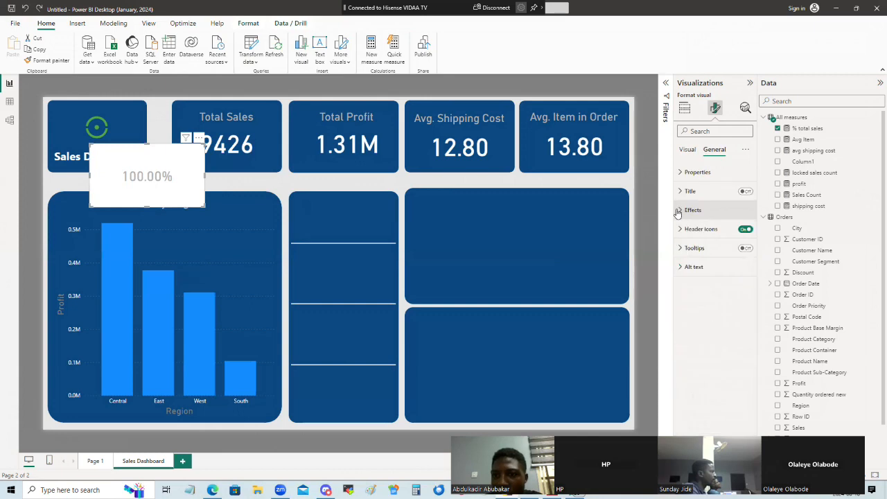
pyautogui.click(683, 173)
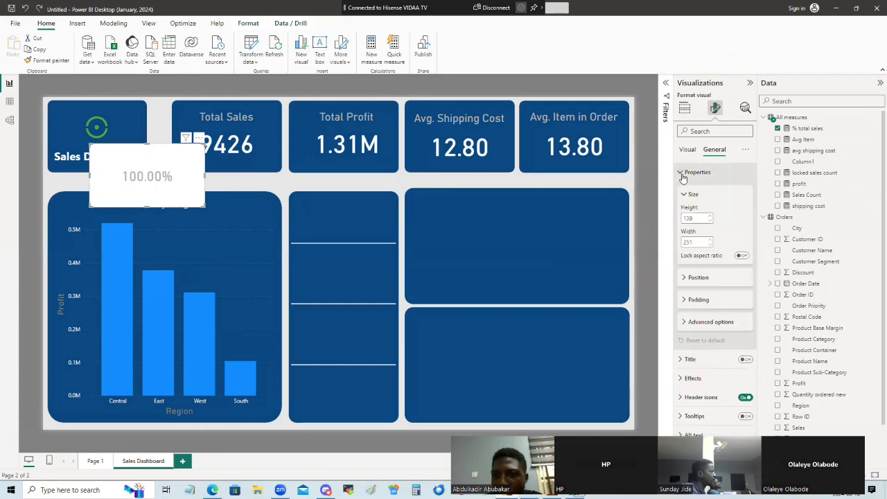
pyautogui.click(683, 174)
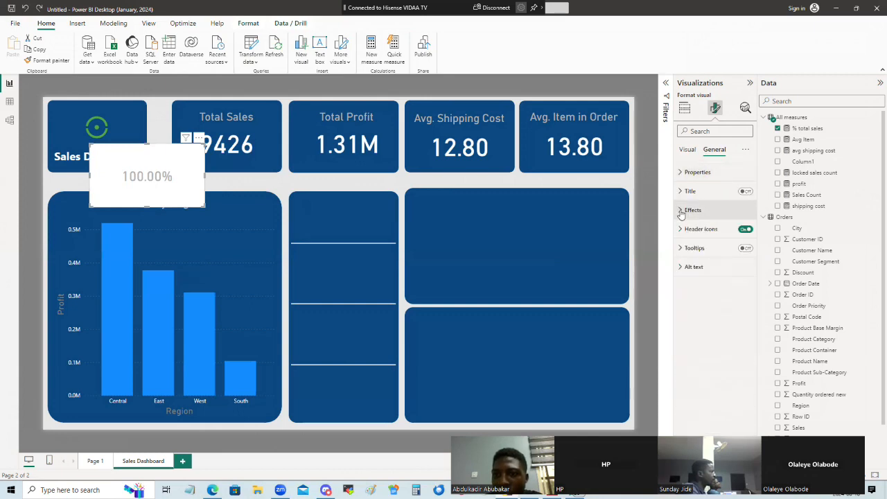
pyautogui.click(683, 210)
pyautogui.moveTo(755, 288); pyautogui.dragTo(766, 287)
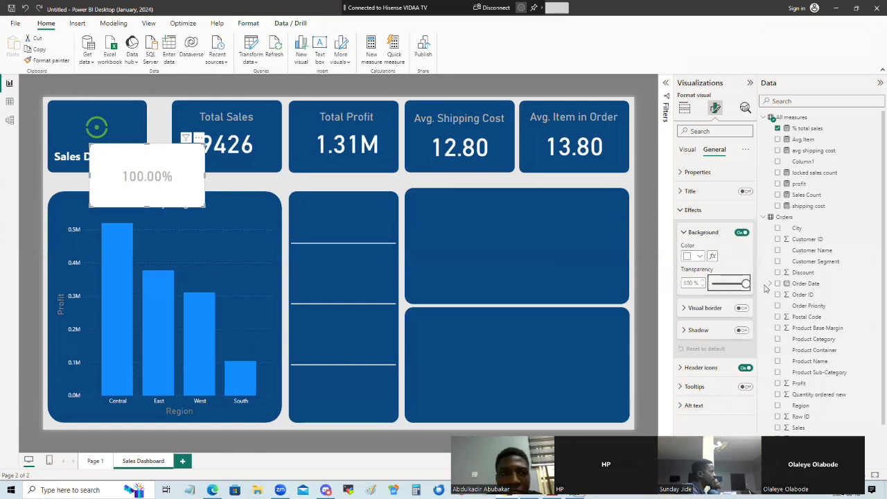
pyautogui.moveTo(181, 183); pyautogui.dragTo(248, 192)
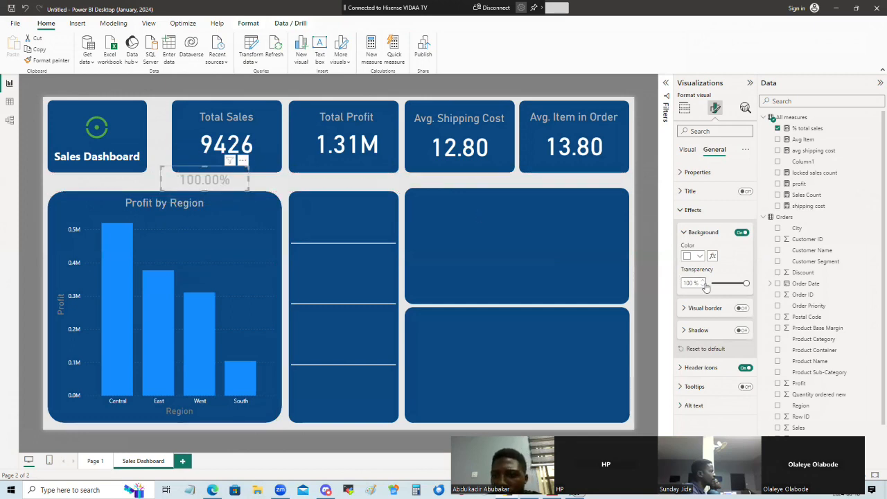
# - Set the card's callout value font size to 14 and move it beneath the sales figure inside the Total Sales tile
pyautogui.click(689, 149)
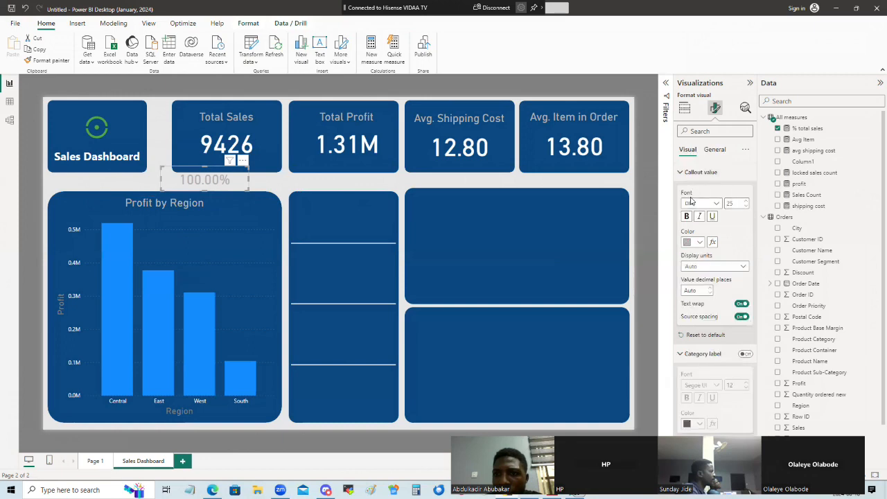
pyautogui.doubleClick(737, 203)
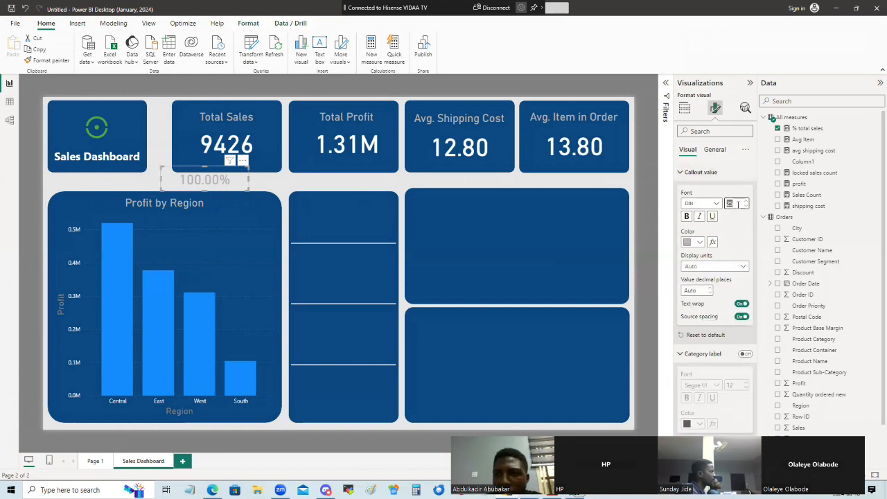
pyautogui.write('14')
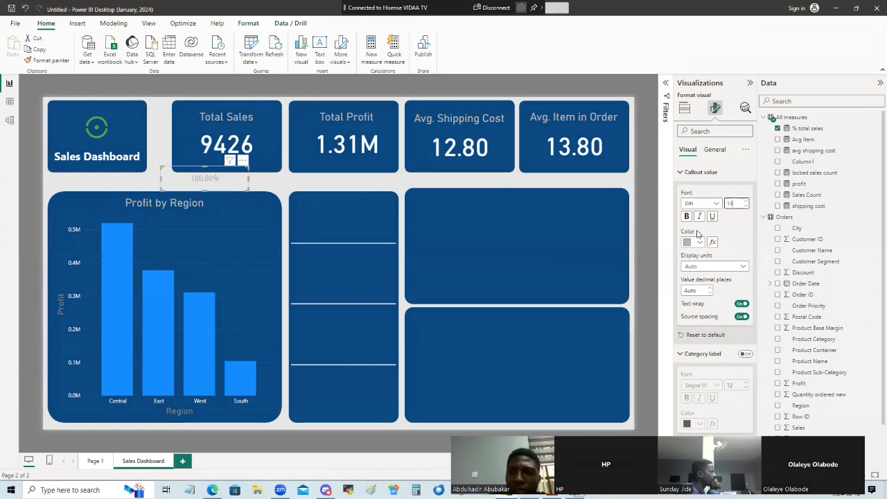
pyautogui.moveTo(213, 186); pyautogui.dragTo(234, 172)
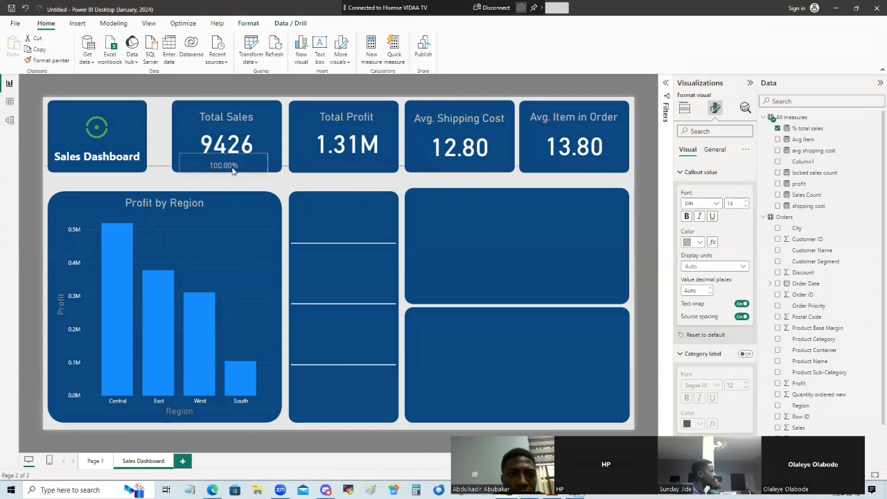
# - Adjust the % total sales card's position so the percentage sits just beneath the sales figure in the Total Sales tile
pyautogui.moveTo(232, 168); pyautogui.dragTo(229, 164)
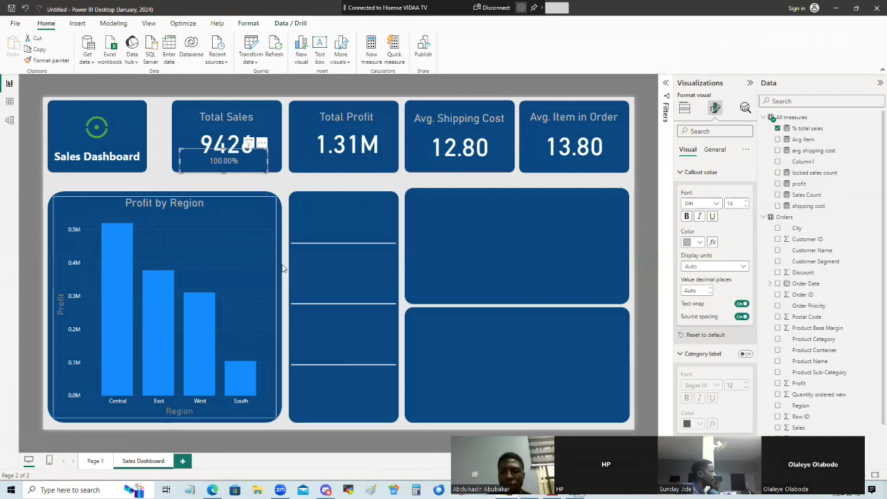
pyautogui.press('Down')
pyautogui.press('Down')
pyautogui.press('Down')
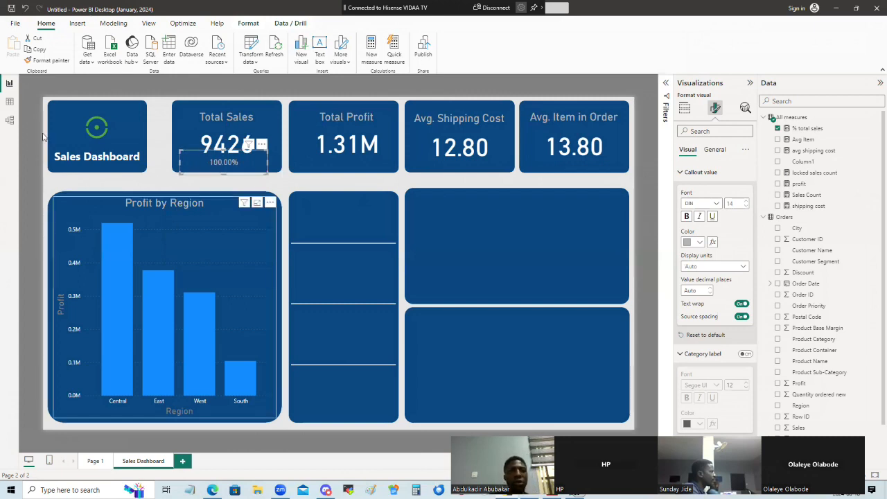
pyautogui.click(22, 204)
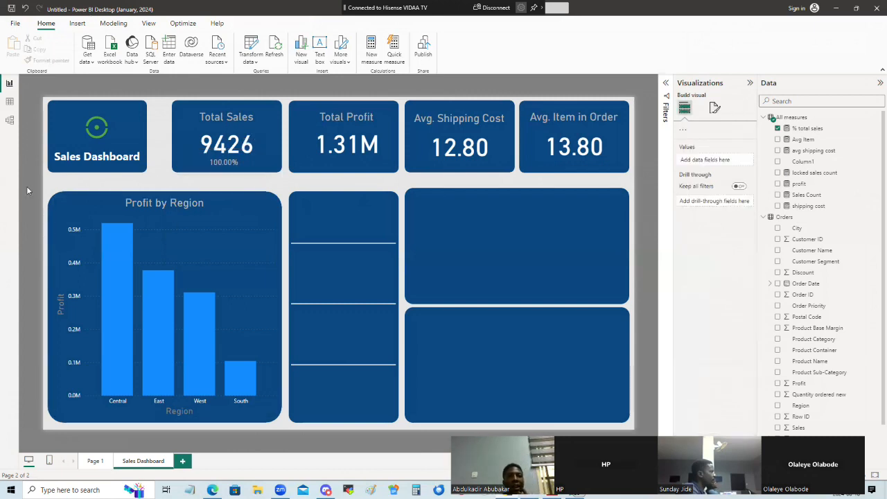
# - Raise the sales count card slightly within the Total Sales tile and center the % total sales card directly beneath its figure
pyautogui.click(192, 132)
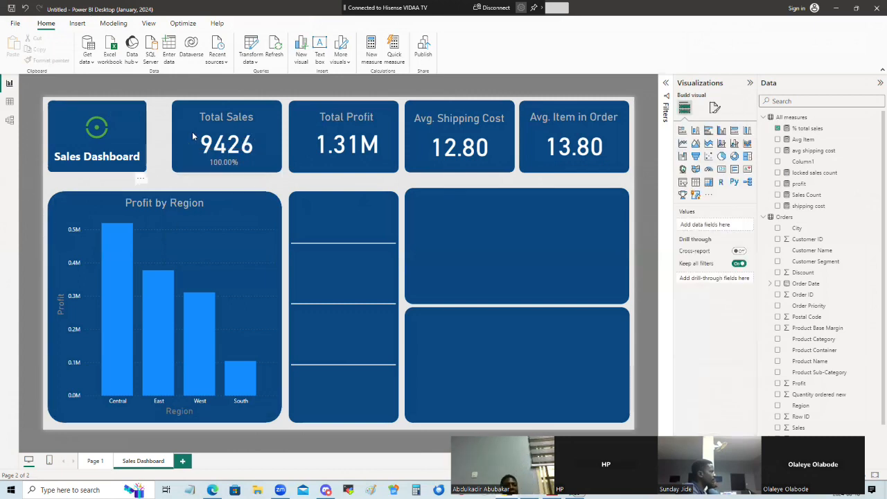
pyautogui.click(225, 164)
pyautogui.moveTo(225, 161); pyautogui.dragTo(225, 148)
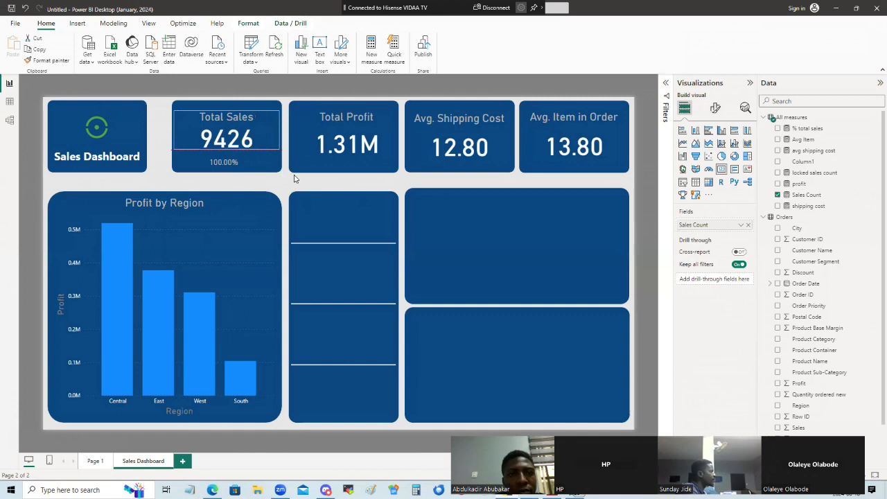
pyautogui.click(222, 163)
pyautogui.moveTo(221, 159); pyautogui.dragTo(224, 157)
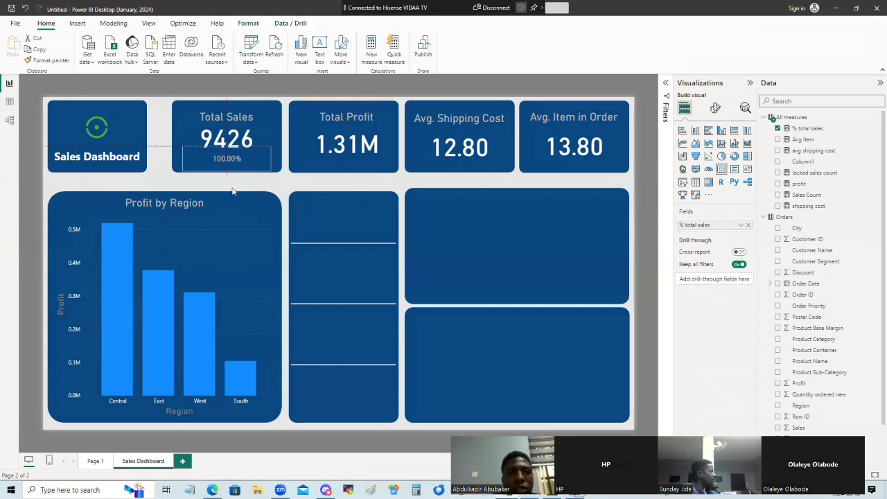
# - Cross-filter the dashboard by the Central, East, West and South bars to check how the sales percentage and other cards respond
pyautogui.click(127, 298)
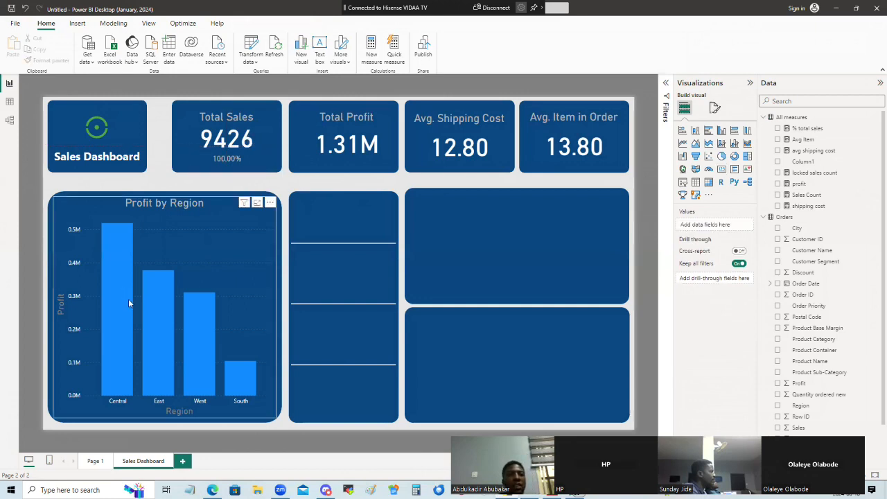
pyautogui.click(128, 298)
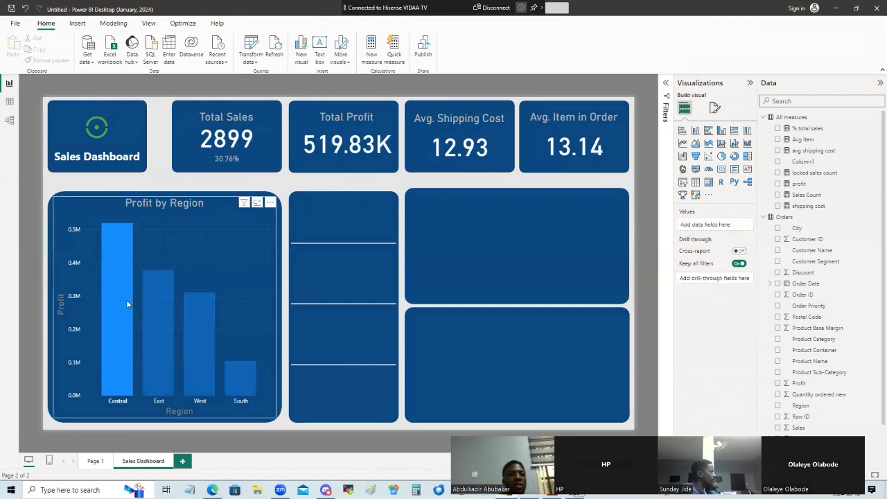
pyautogui.click(159, 324)
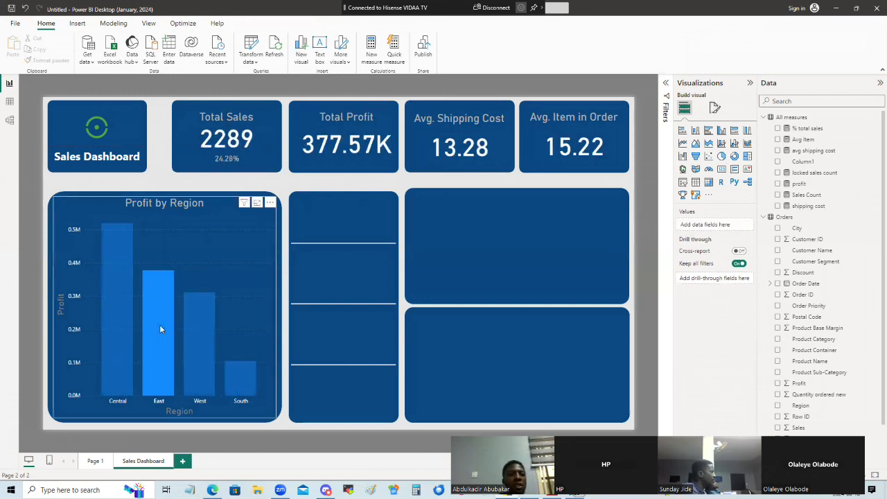
pyautogui.click(205, 333)
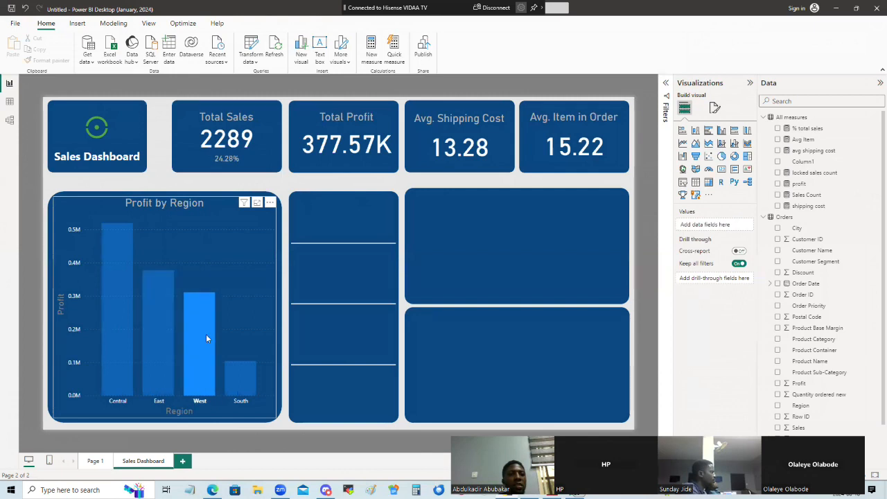
pyautogui.click(244, 381)
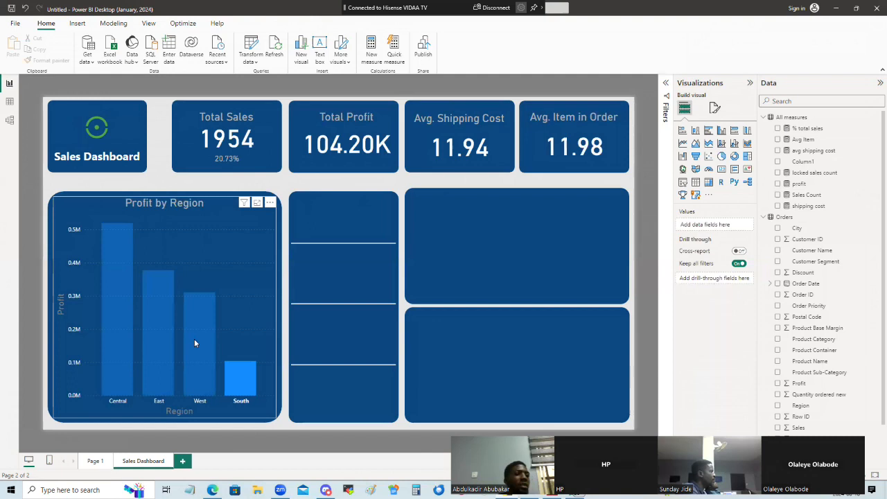
pyautogui.click(122, 319)
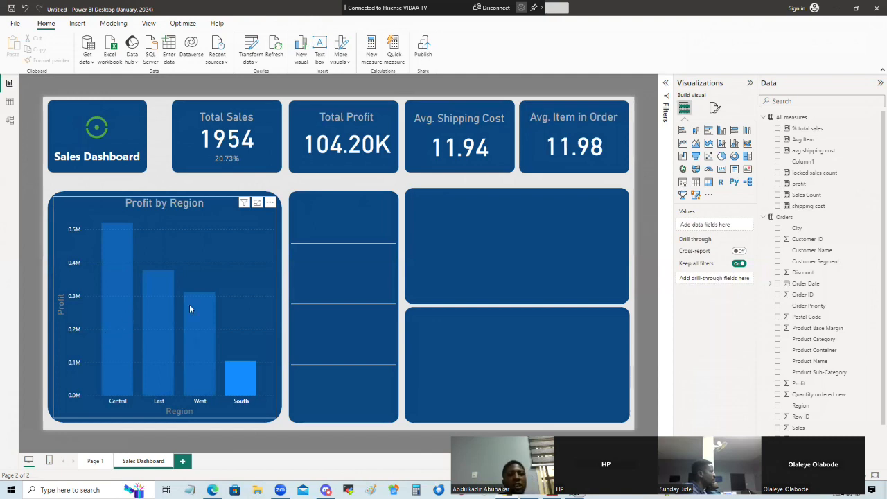
pyautogui.click(160, 315)
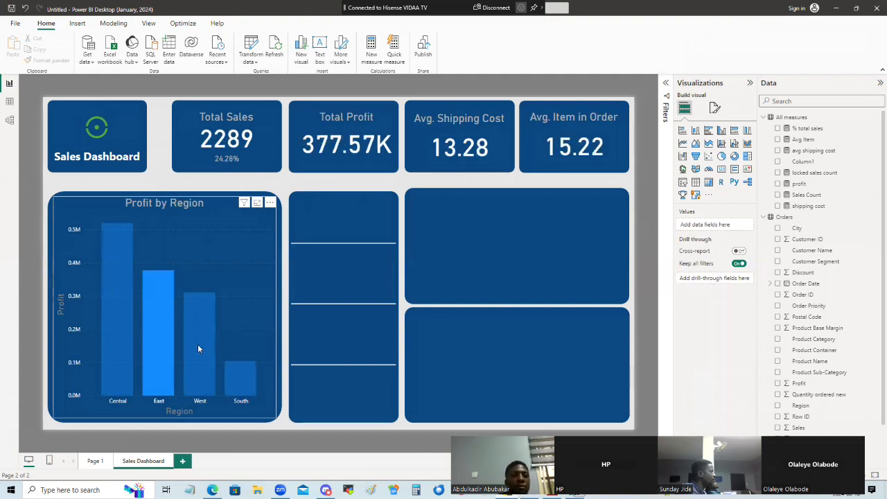
pyautogui.click(241, 386)
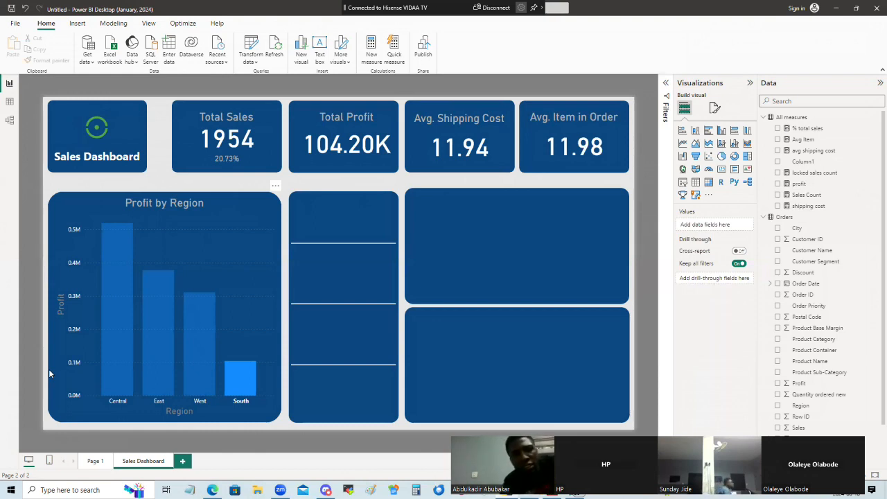
pyautogui.click(195, 321)
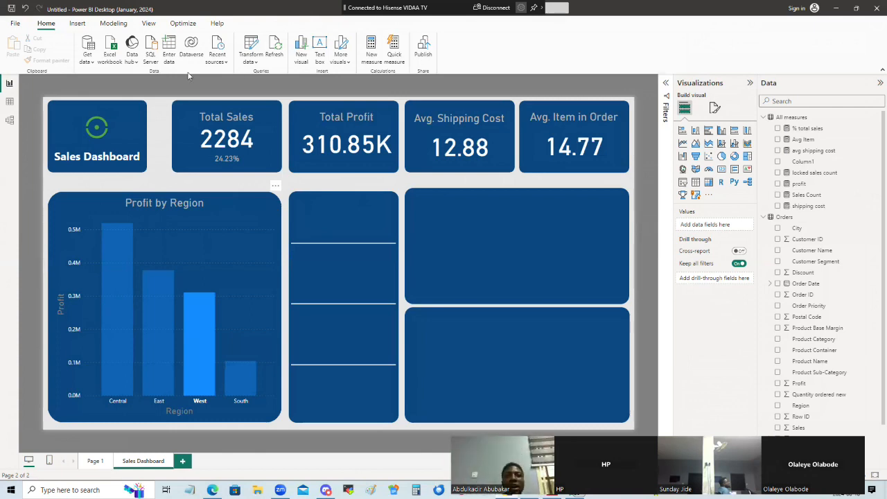
# - Delete the narrow background panel beside the Profit by Region chart together with its divider lines
pyautogui.click(335, 213)
pyautogui.click(278, 181)
pyautogui.moveTo(278, 181); pyautogui.dragTo(400, 442)
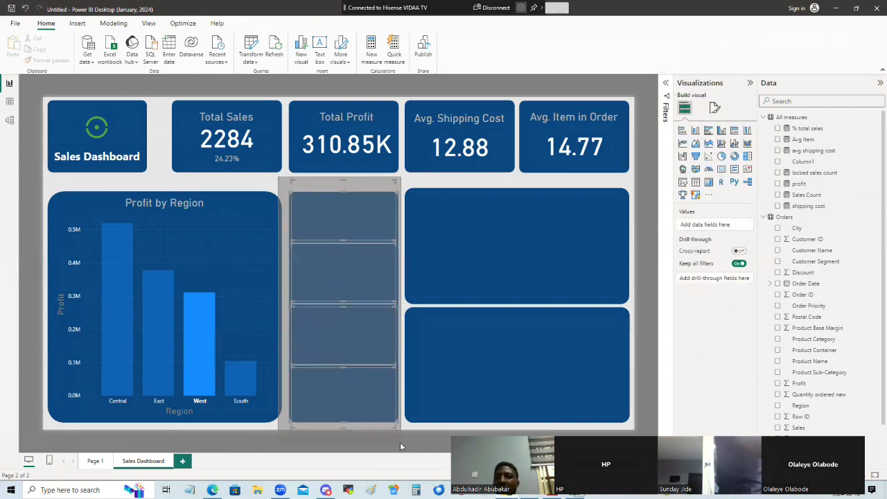
pyautogui.press('Delete')
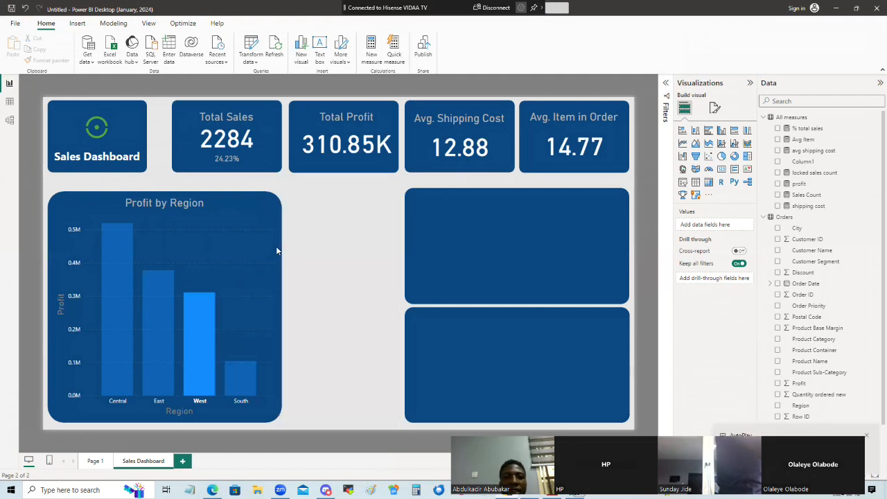
# - Widen the Profit by Region background panel to fill the gap up to the two stacked panels beside it
pyautogui.click(282, 310)
pyautogui.moveTo(282, 307); pyautogui.dragTo(397, 331)
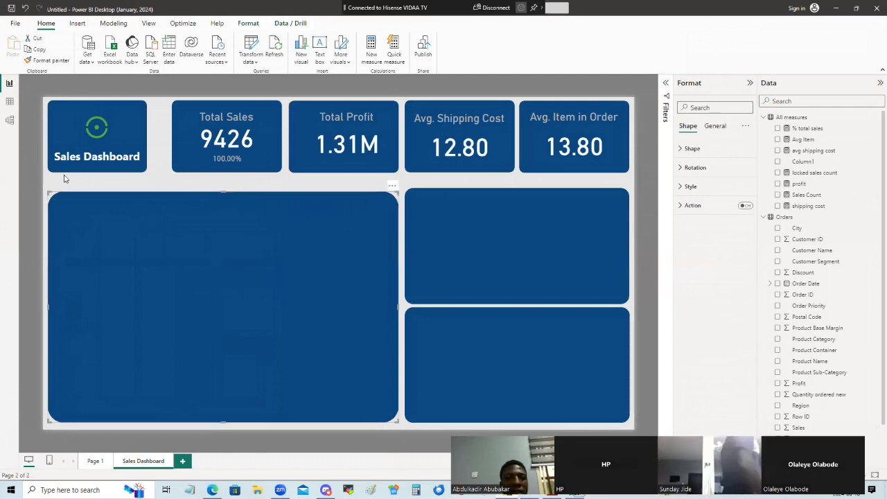
pyautogui.click(122, 286)
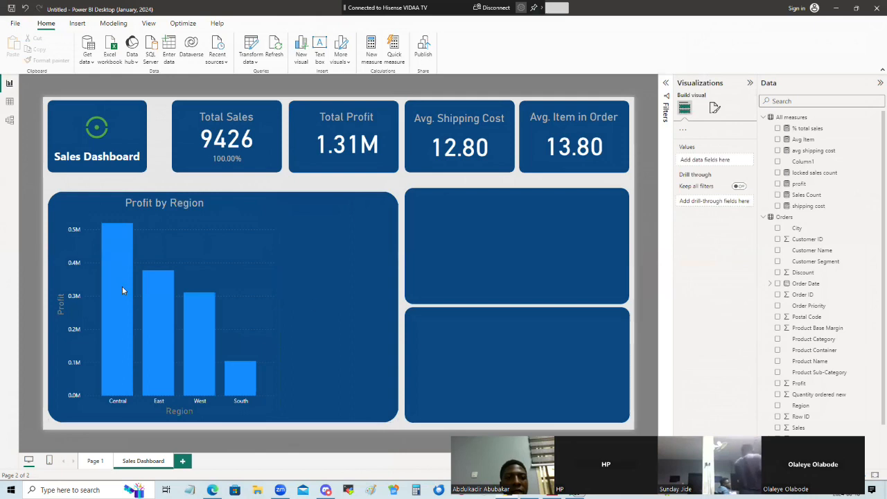
pyautogui.click(275, 303)
pyautogui.click(312, 312)
pyautogui.moveTo(369, 315); pyautogui.dragTo(373, 357)
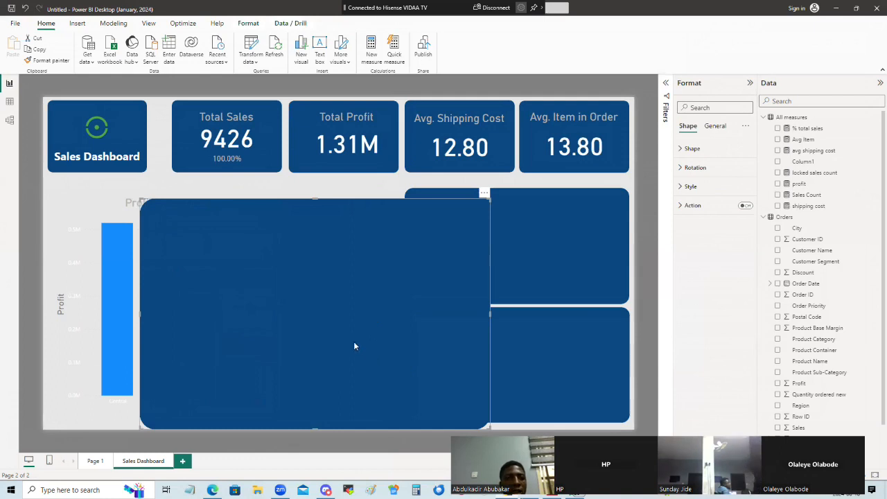
pyautogui.hotkey('ctrl', 'z')
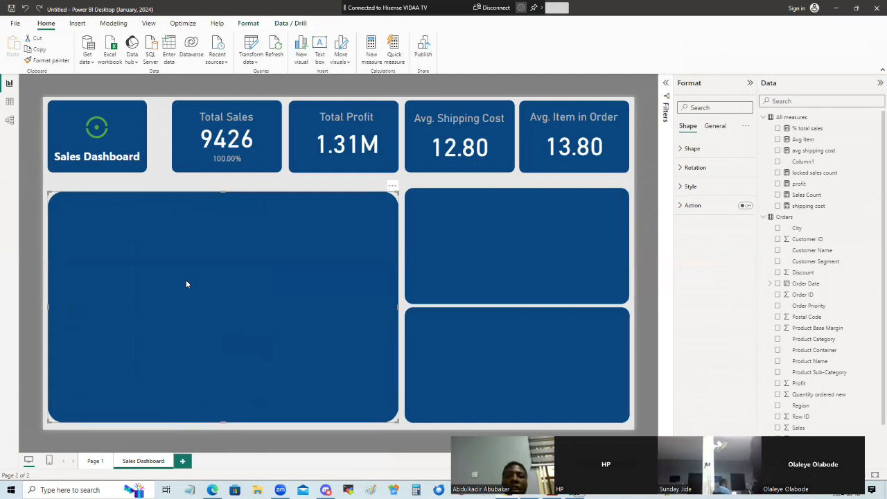
pyautogui.click(108, 181)
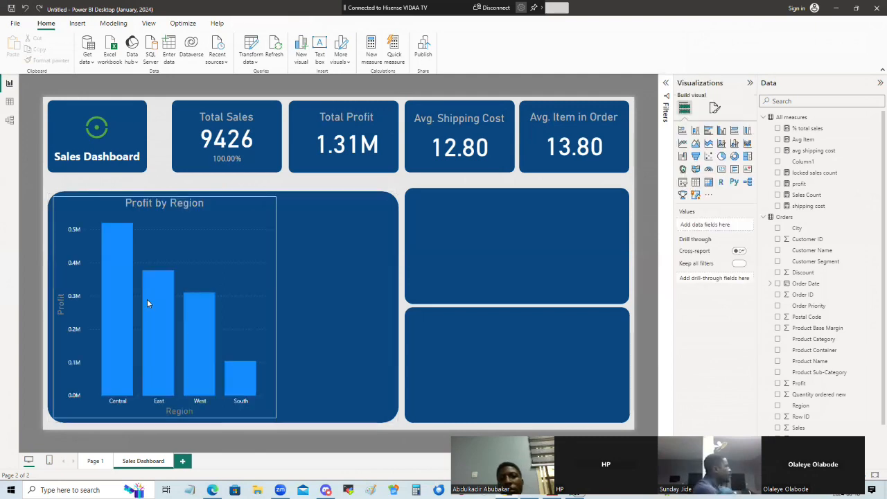
# - Widen the Profit by Region column chart so it spans the full width of its enlarged background panel
pyautogui.click(160, 312)
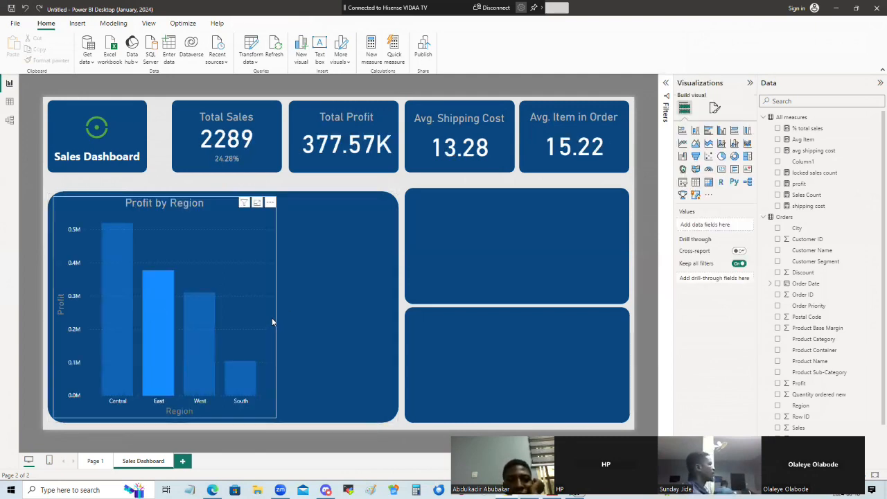
pyautogui.click(275, 310)
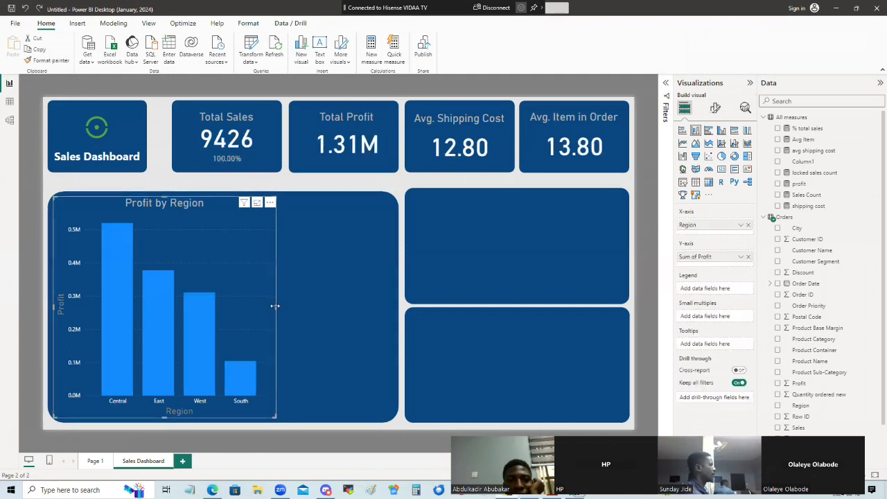
pyautogui.moveTo(276, 307); pyautogui.dragTo(399, 308)
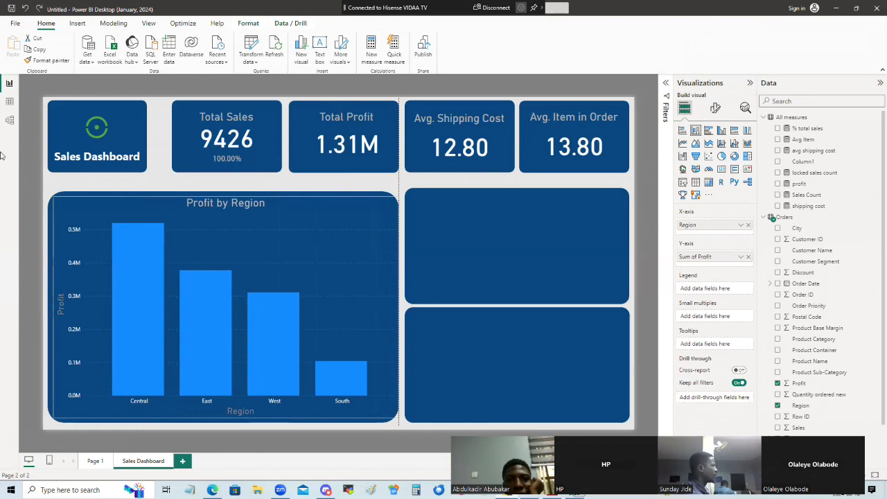
pyautogui.click(528, 260)
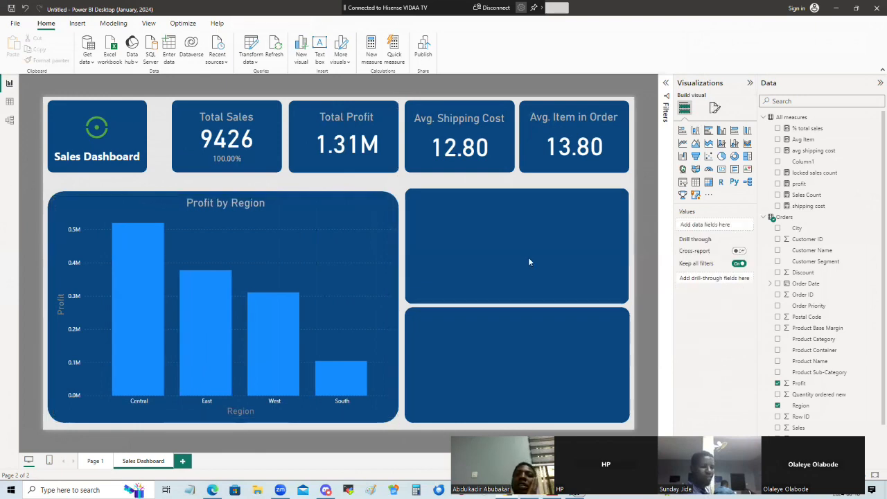
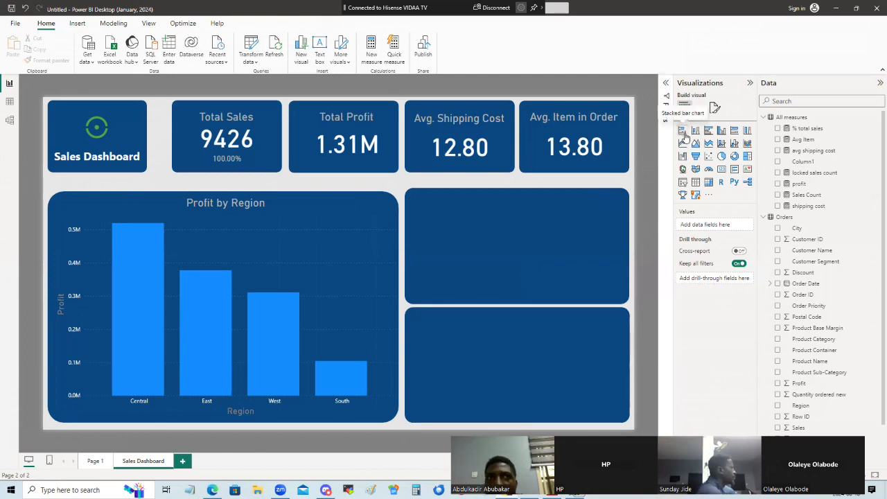
# - Add an empty stacked bar chart to the Sales Dashboard page and look through the Orders fields available for it
pyautogui.click(684, 133)
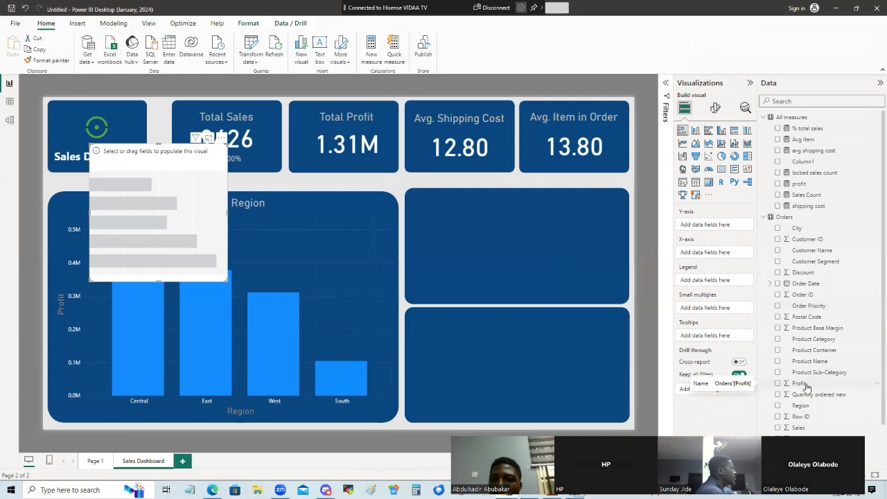
pyautogui.scroll(-1, 806, 402)
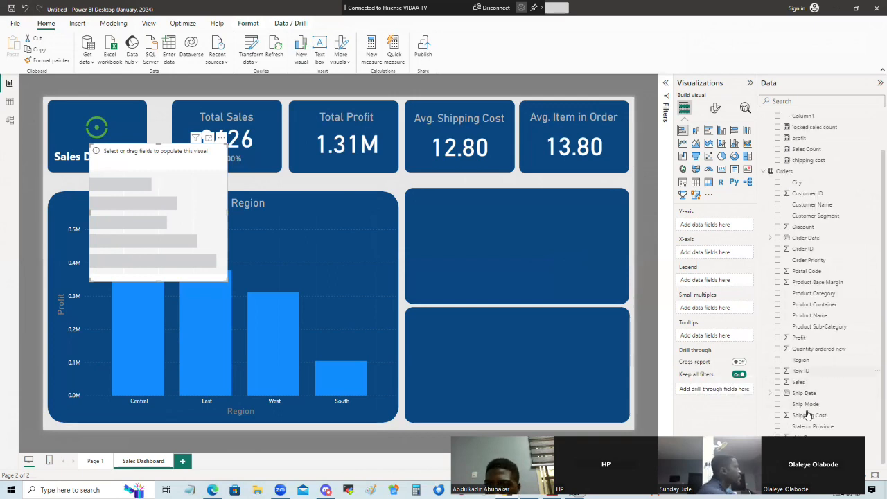
pyautogui.scroll(1, 811, 428)
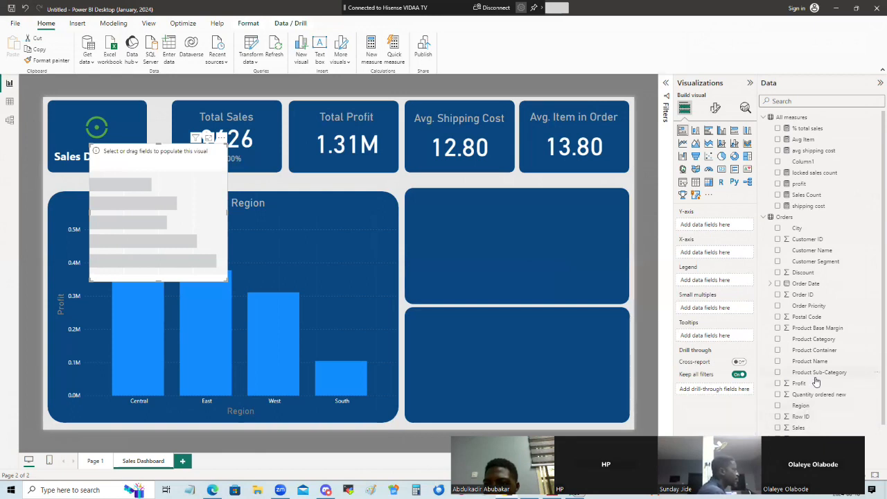
pyautogui.scroll(-1, 815, 382)
pyautogui.scroll(1, 817, 382)
pyautogui.scroll(-1, 808, 291)
pyautogui.scroll(-1, 818, 395)
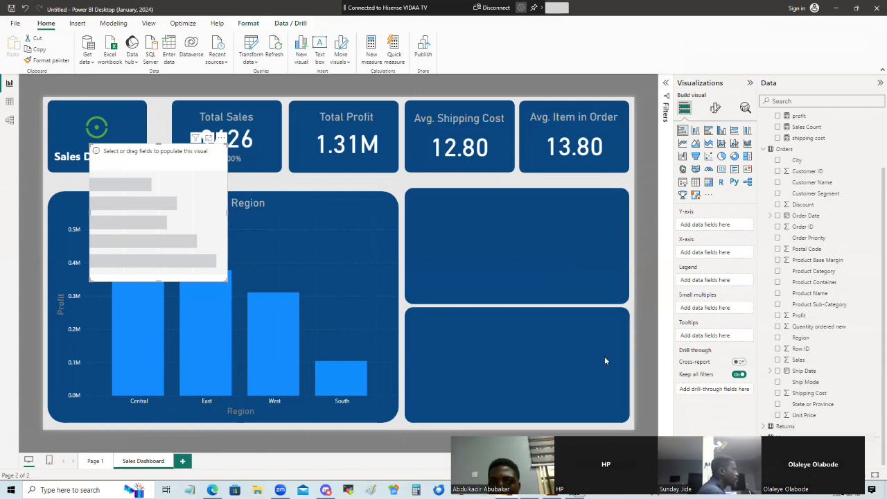
# - Check the Users table, then promote its first row to column headers in Power Query and apply the change
pyautogui.click(14, 106)
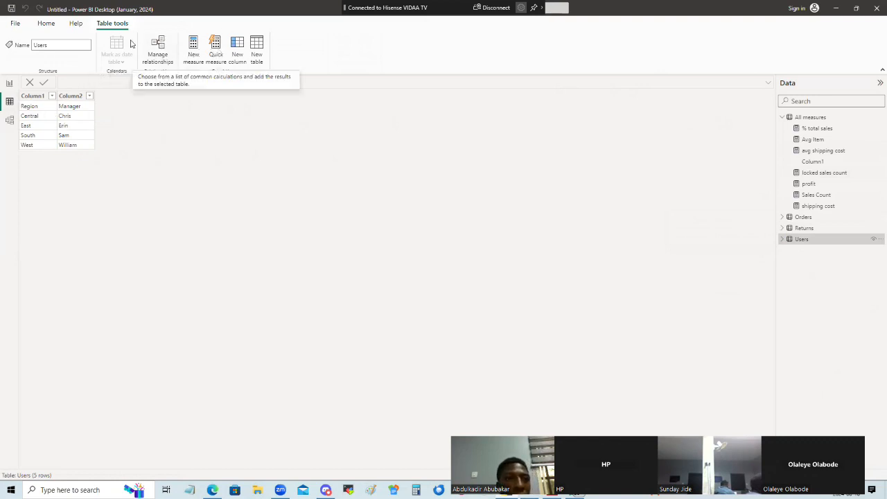
pyautogui.click(9, 84)
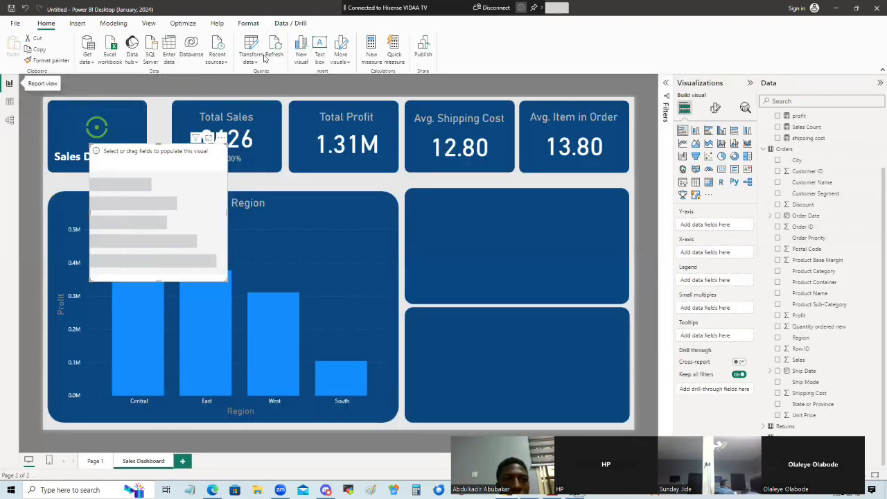
pyautogui.click(248, 49)
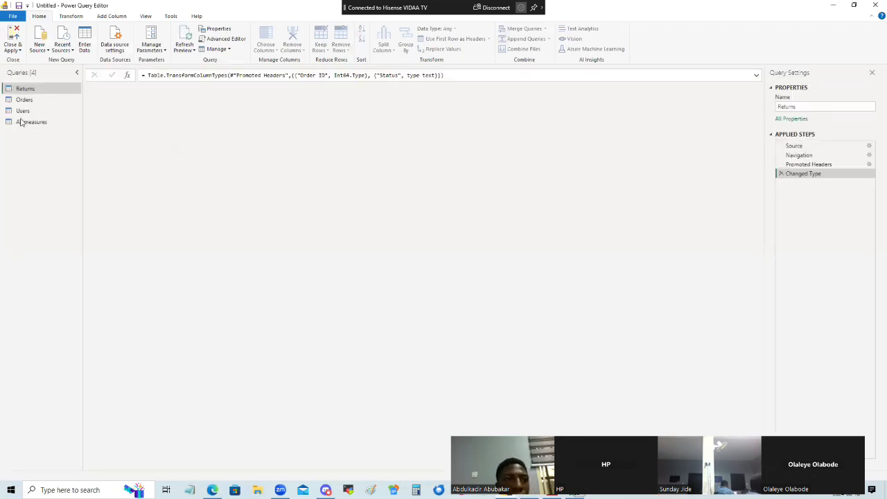
pyautogui.click(24, 113)
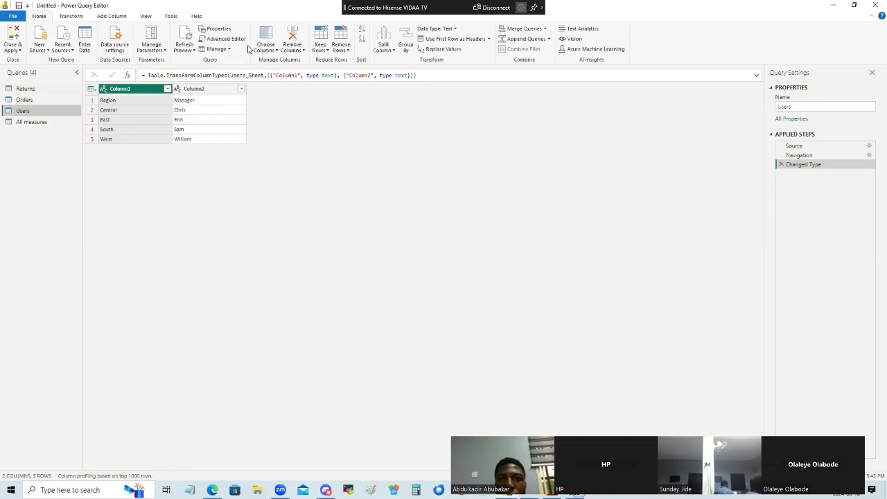
pyautogui.click(454, 40)
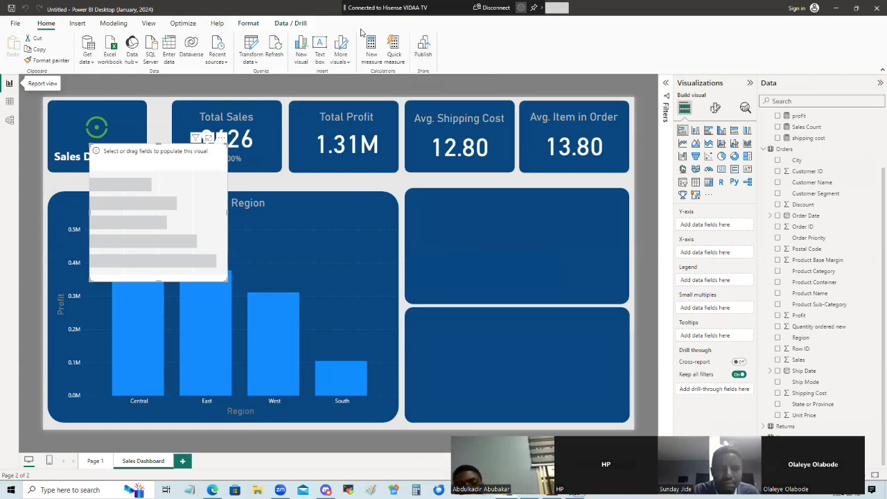
# - Reposition the Users table card in the model view so its relationship line to Orders runs clear of the Returns table
pyautogui.click(9, 123)
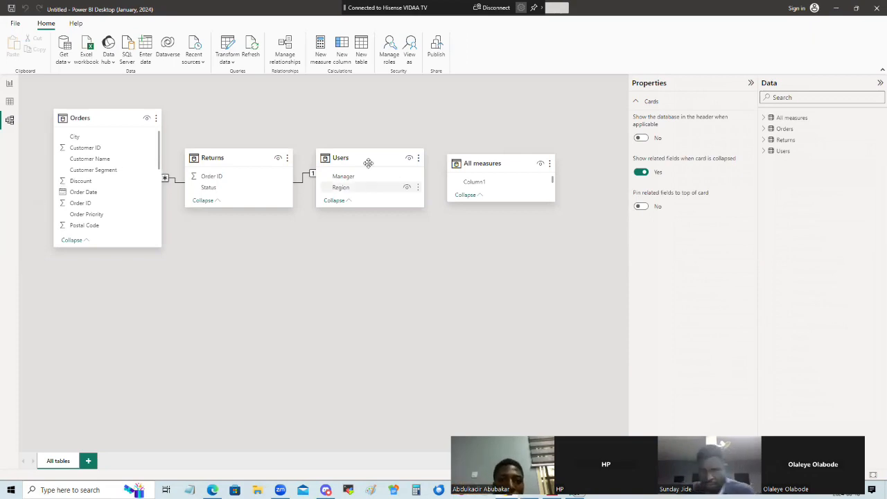
pyautogui.moveTo(370, 152); pyautogui.dragTo(87, 350)
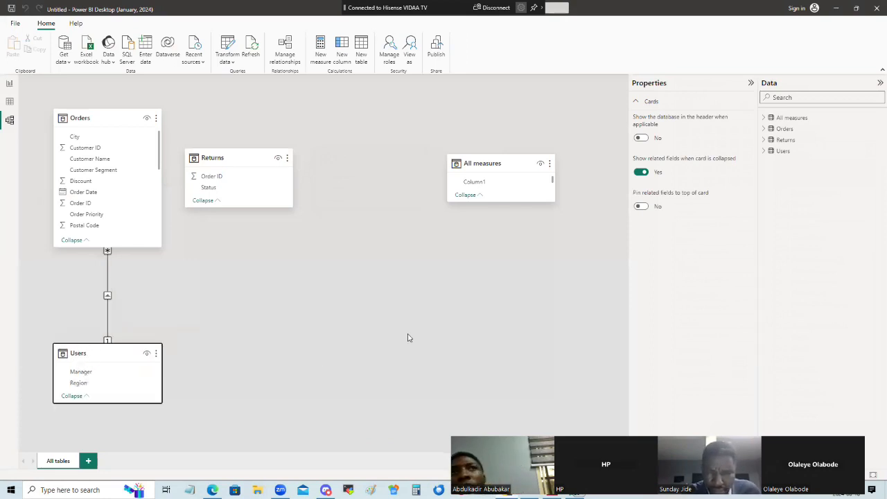
pyautogui.moveTo(110, 371); pyautogui.dragTo(386, 217)
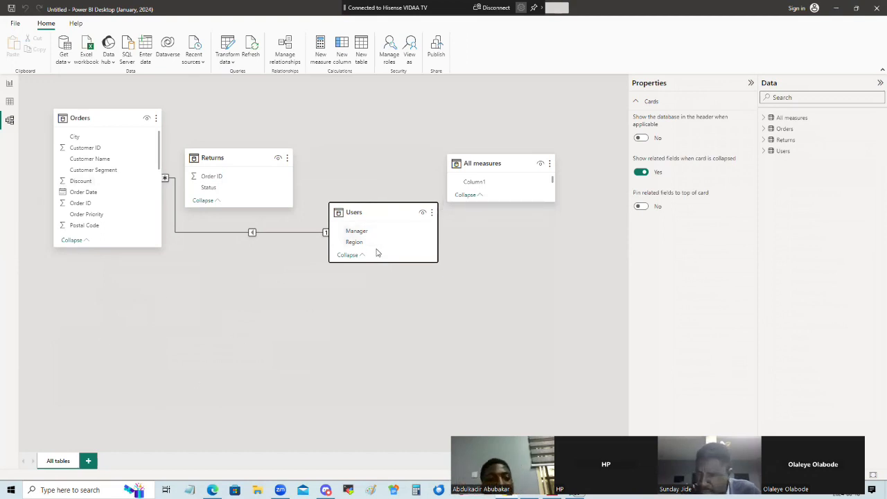
# - Delete the many-to-one Region relationship between the Orders and Users tables
pyautogui.click(238, 235)
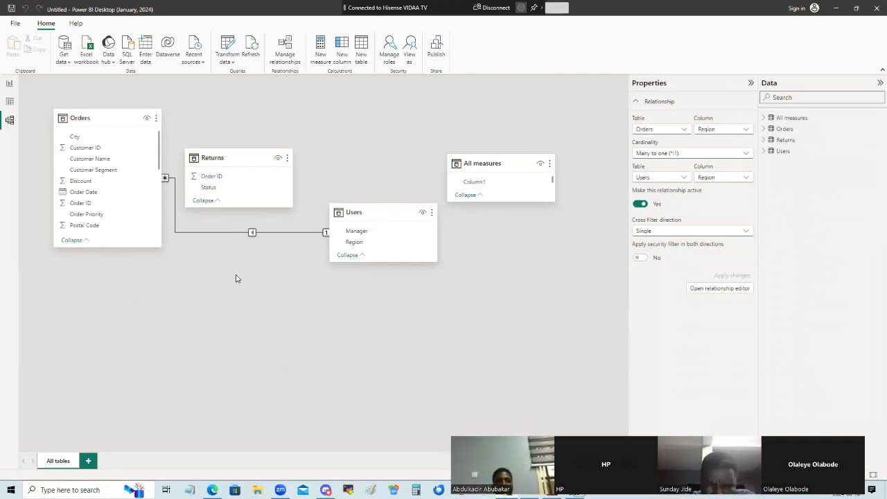
pyautogui.rightClick(292, 234)
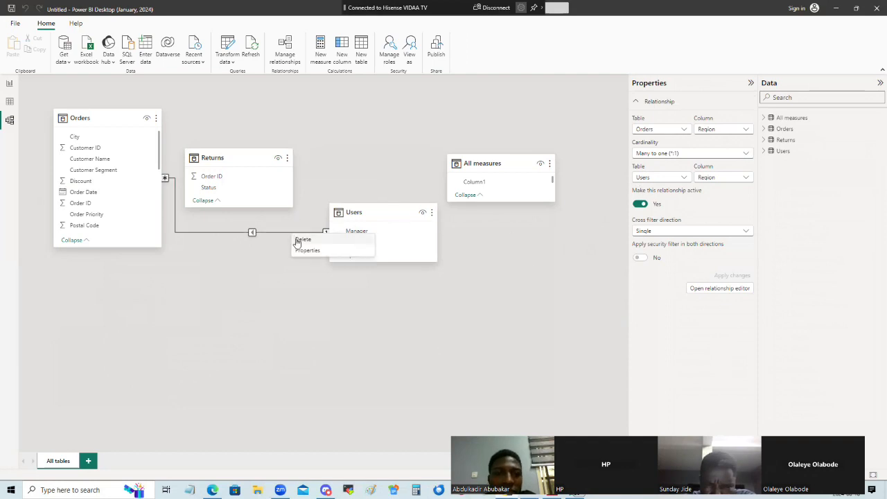
pyautogui.click(297, 240)
pyautogui.click(497, 262)
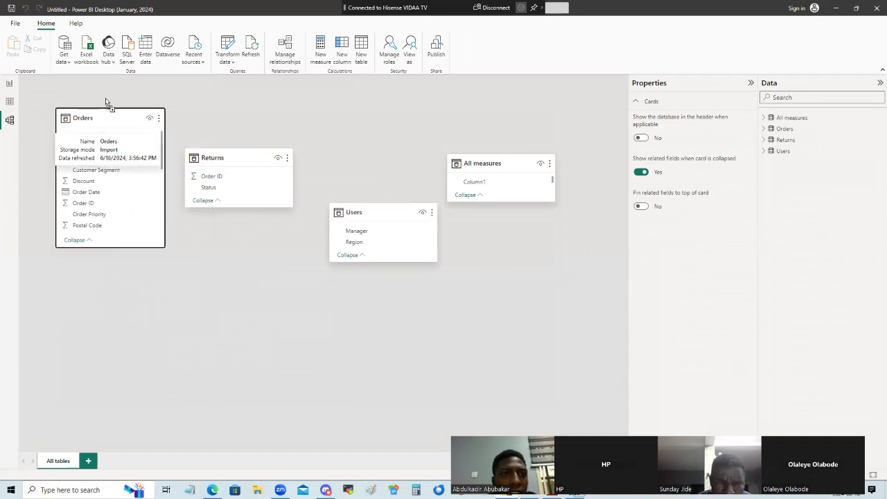
# - Create a relationship from the Region column of Orders to the Region column of Users
pyautogui.moveTo(156, 118); pyautogui.dragTo(123, 106)
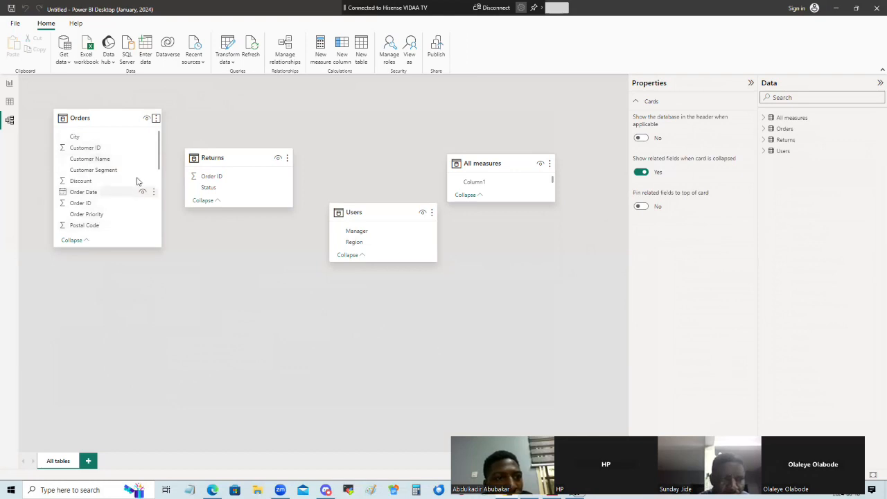
pyautogui.moveTo(158, 161); pyautogui.dragTo(157, 234)
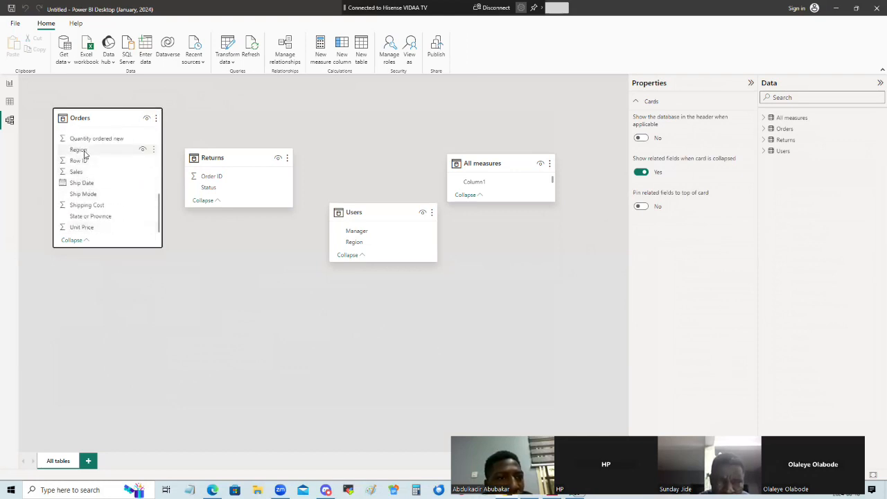
pyautogui.moveTo(84, 150); pyautogui.dragTo(359, 246)
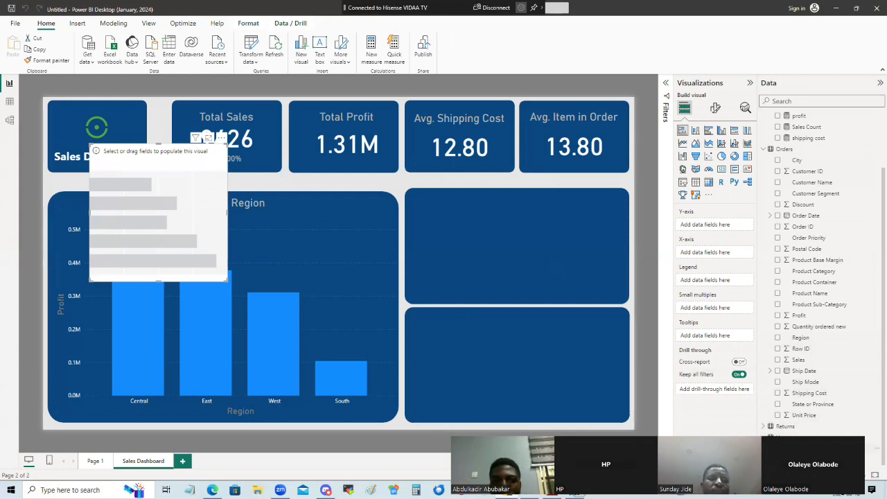
# - Populate the empty bar chart on the Sales Dashboard page with Manager on the Y-axis and Orders Profit on the X-axis
pyautogui.moveTo(806, 382); pyautogui.dragTo(699, 228)
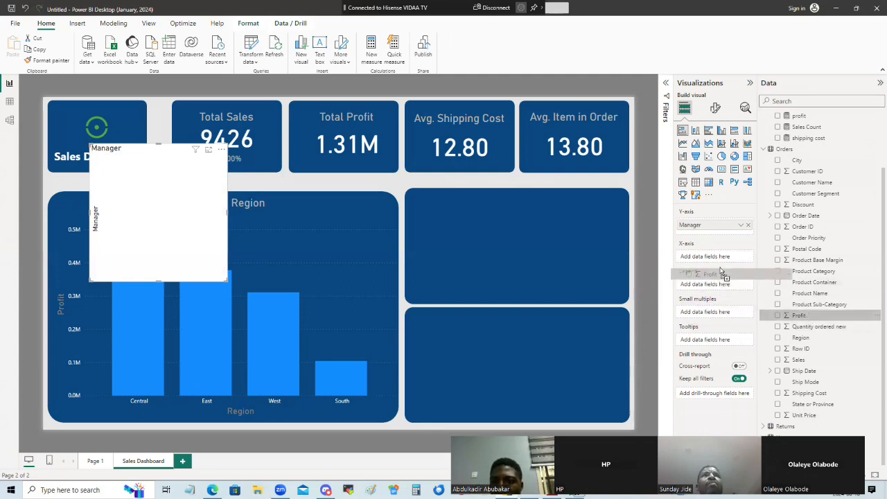
pyautogui.click(822, 322)
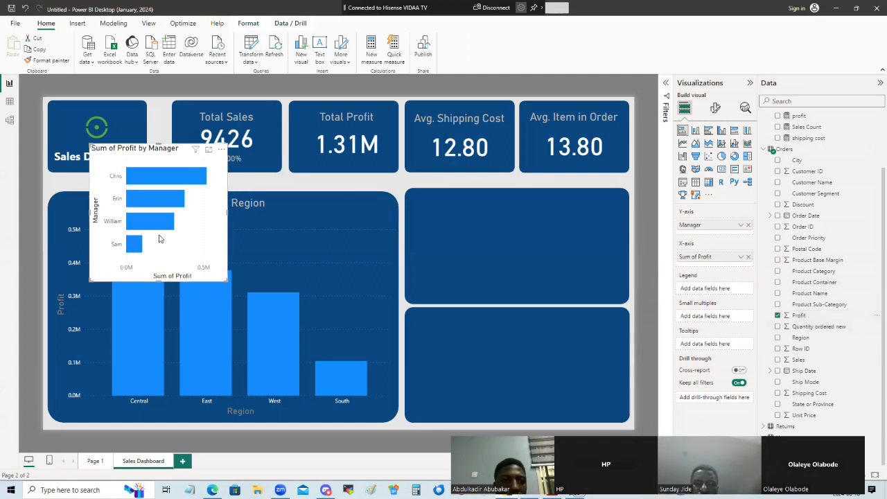
# - Move the Sum of Profit by Manager chart onto the upper of the two stacked panels and resize it to fit inside
pyautogui.moveTo(165, 153); pyautogui.dragTo(487, 199)
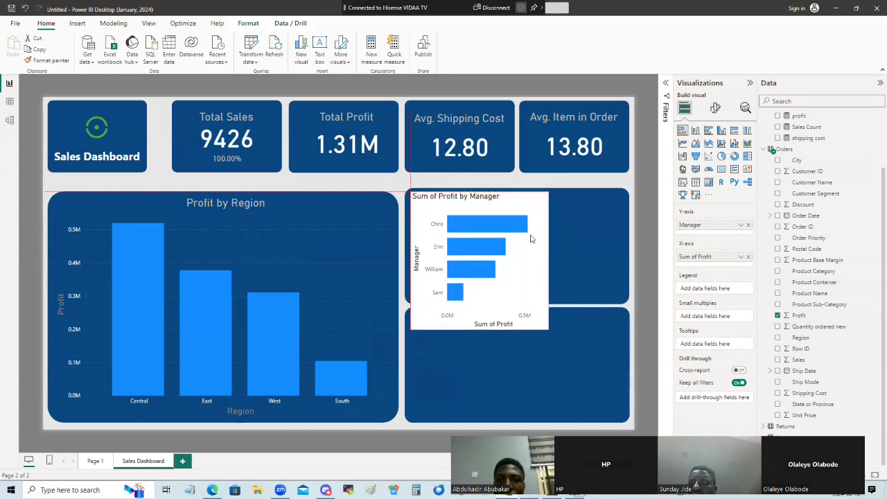
pyautogui.moveTo(545, 262); pyautogui.dragTo(626, 262)
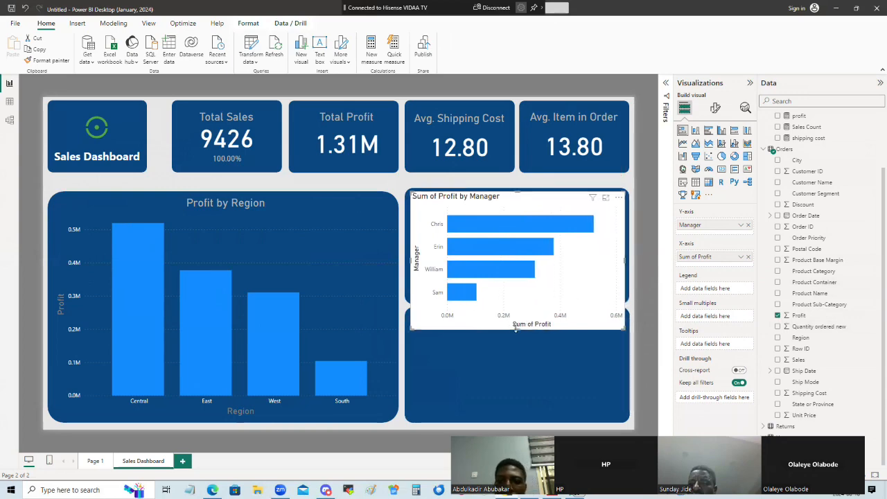
pyautogui.moveTo(518, 329); pyautogui.dragTo(519, 300)
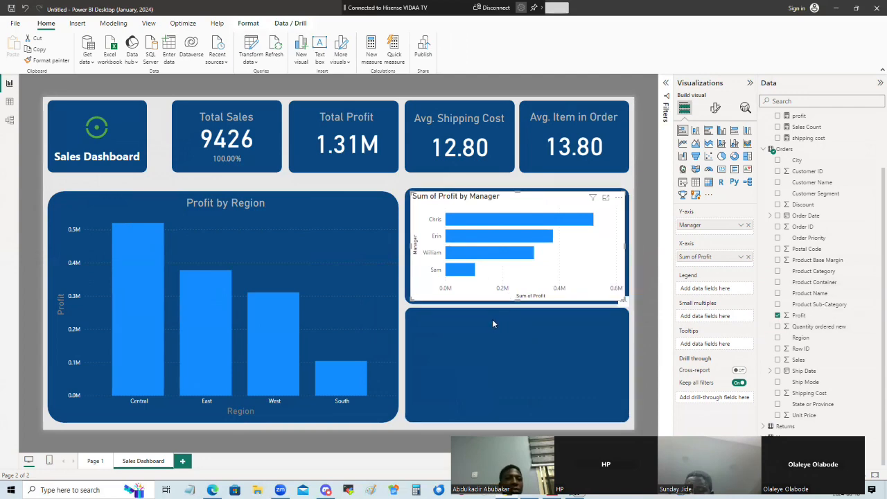
# - Copy the Profit by Region chart's formatting onto the Sum of Profit by Manager chart with Format painter
pyautogui.click(239, 213)
pyautogui.click(41, 60)
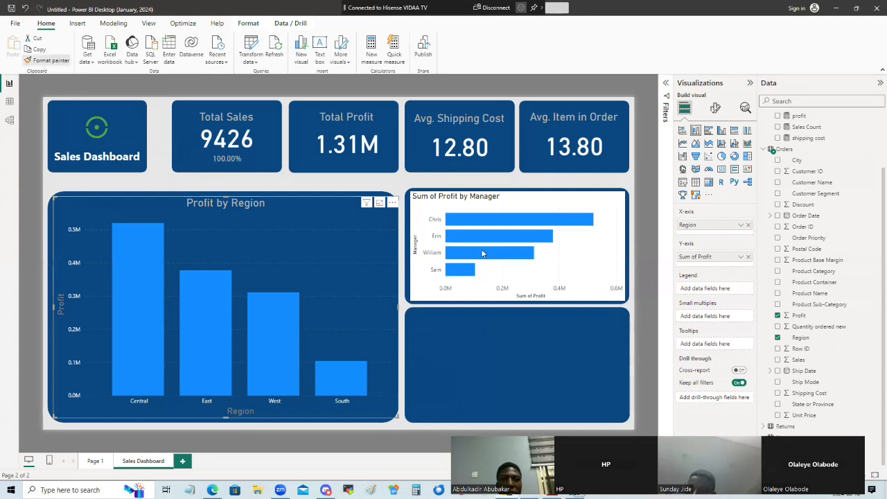
pyautogui.click(581, 205)
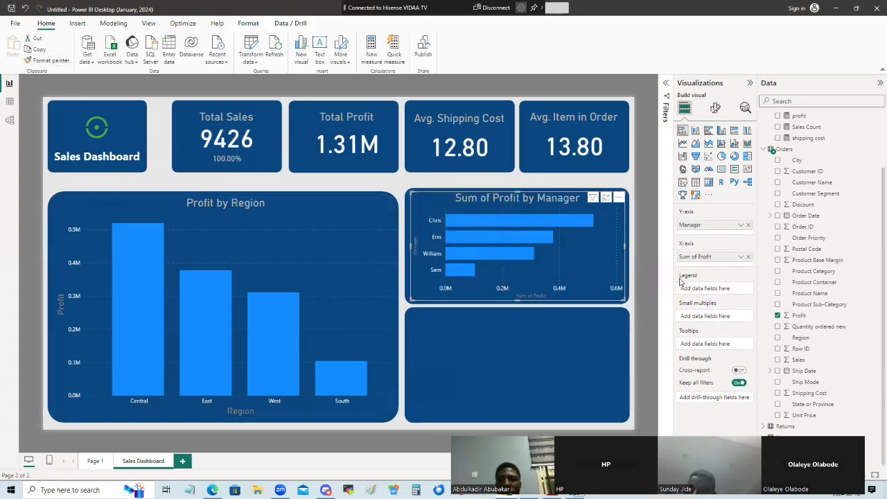
pyautogui.click(645, 232)
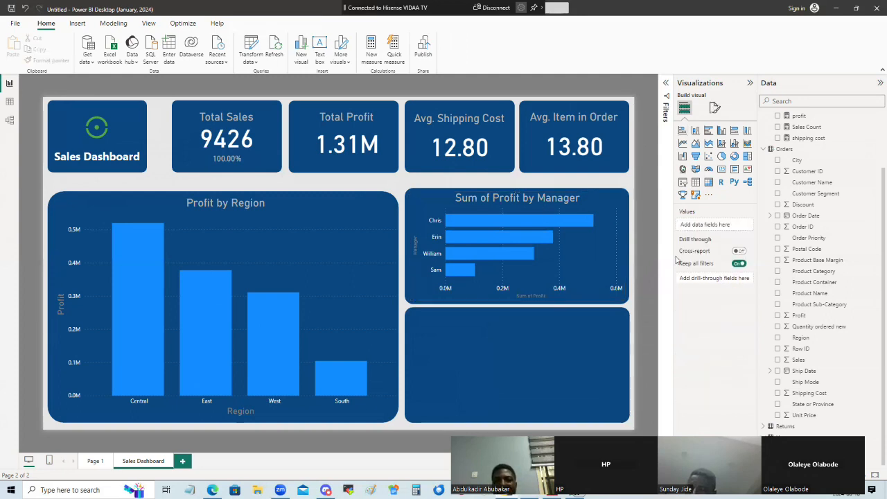
# - Test cross-filtering with the longest manager bar and the East, West and South columns of Profit by Region, clearing the selection at the end
pyautogui.click(620, 227)
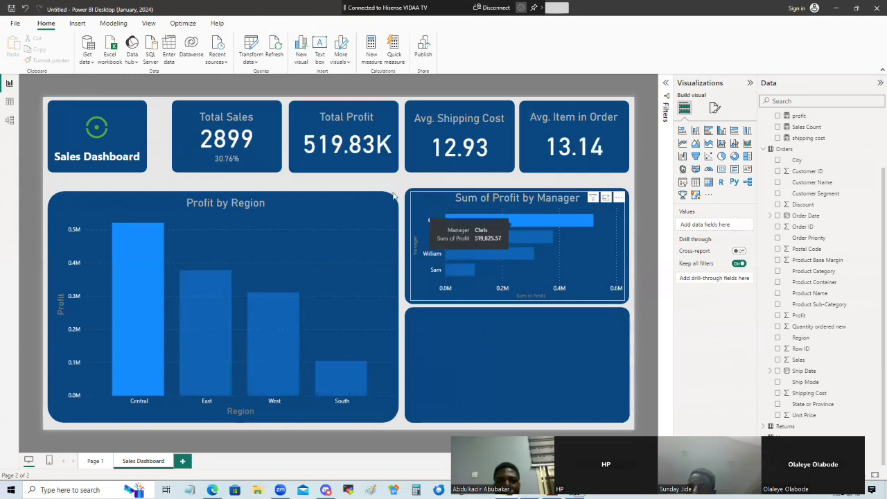
pyautogui.click(521, 265)
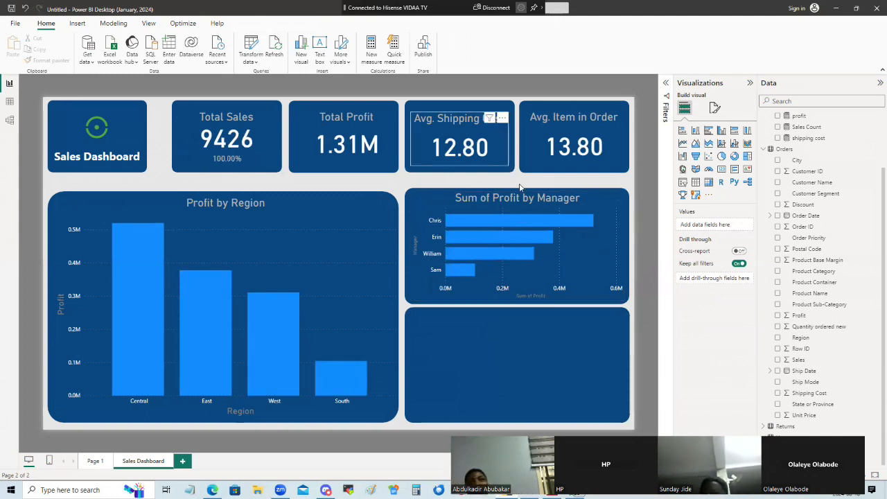
pyautogui.moveTo(520, 223)
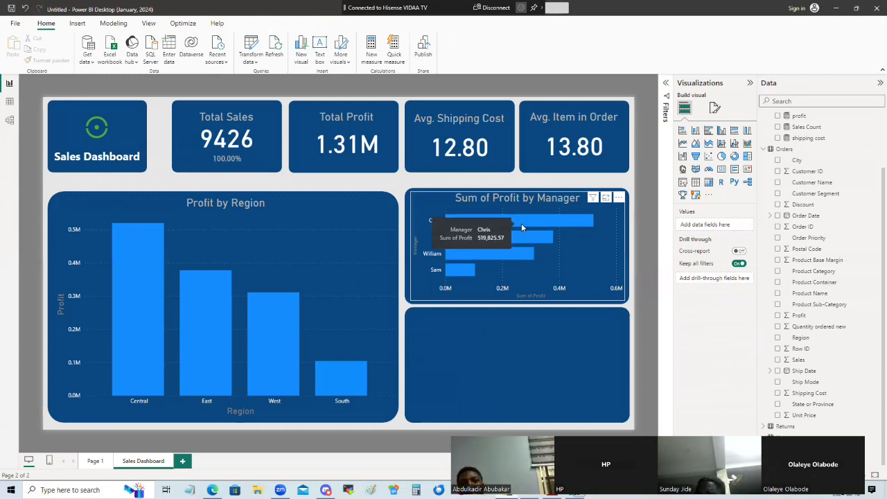
pyautogui.click(522, 225)
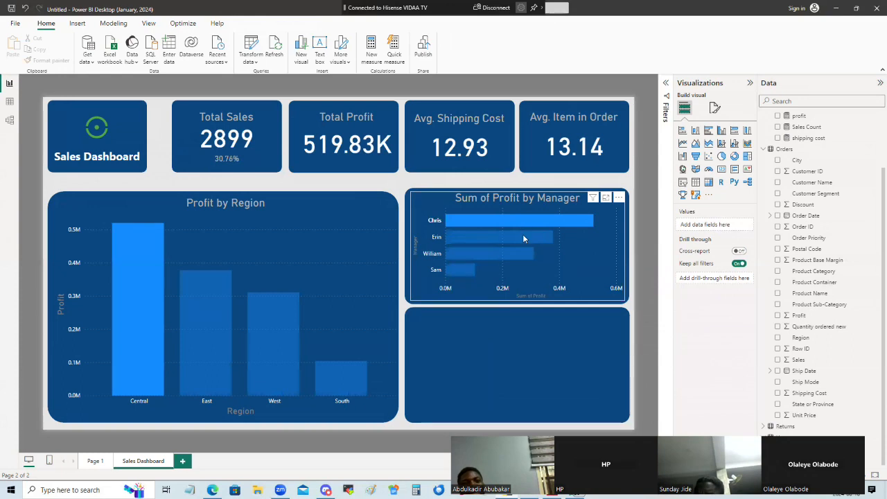
pyautogui.moveTo(526, 237)
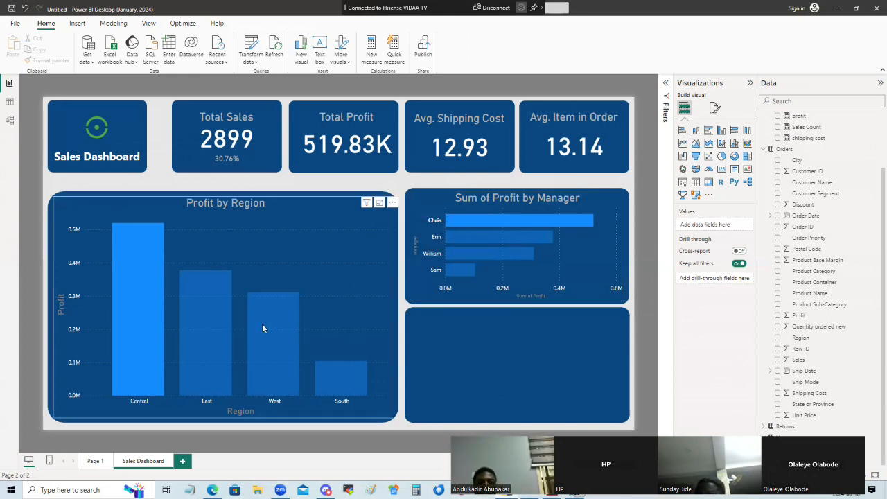
pyautogui.click(391, 340)
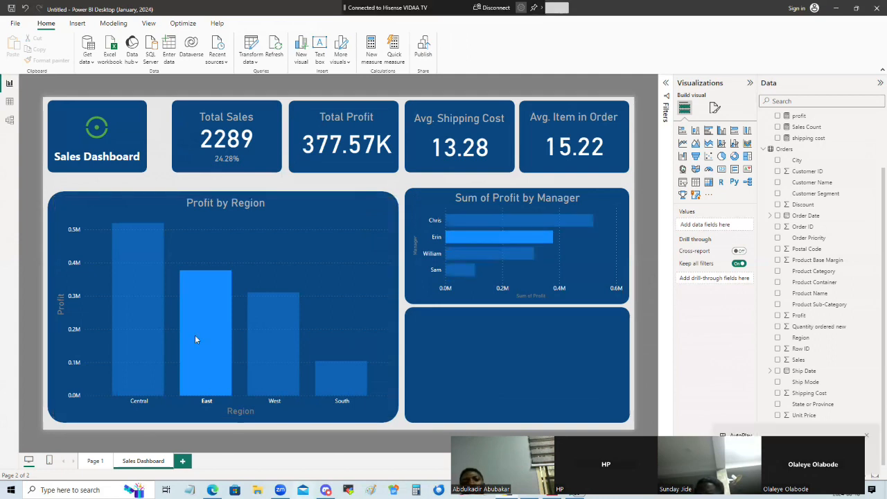
pyautogui.click(281, 356)
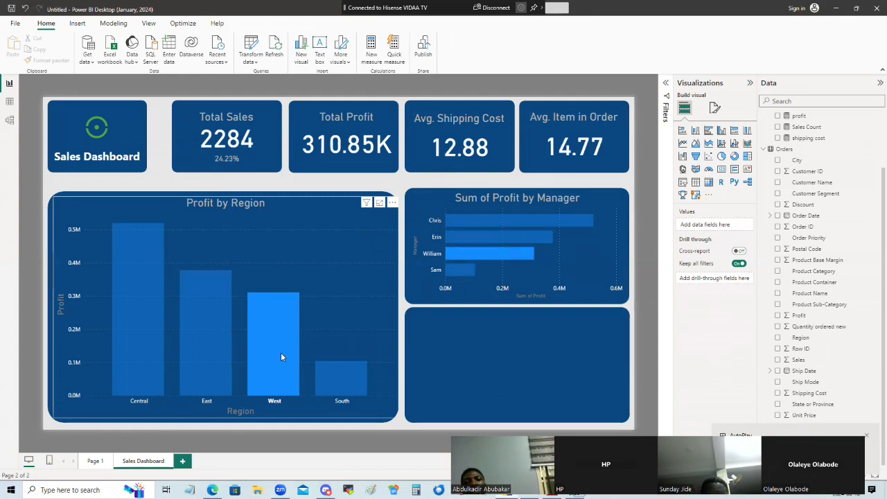
pyautogui.click(334, 384)
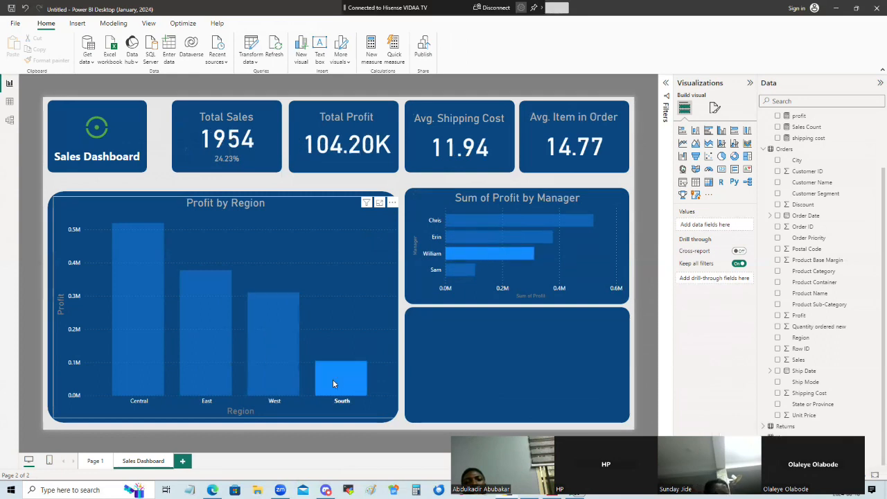
pyautogui.click(509, 222)
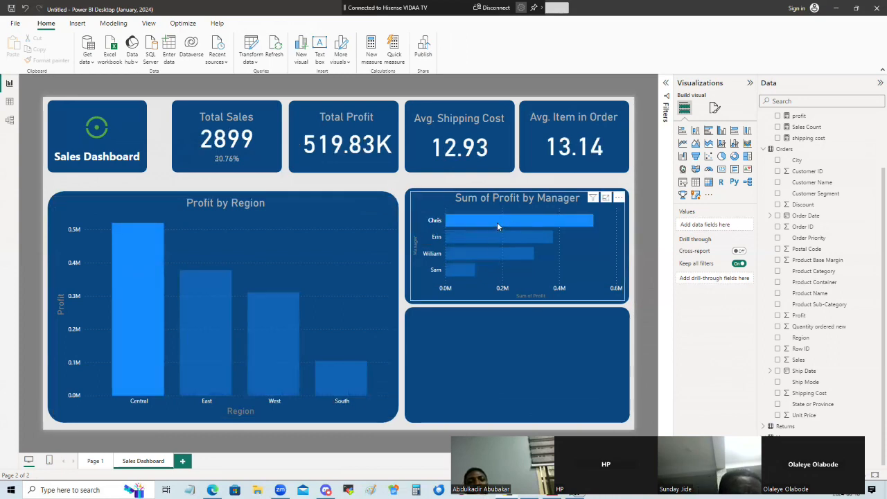
pyautogui.click(509, 221)
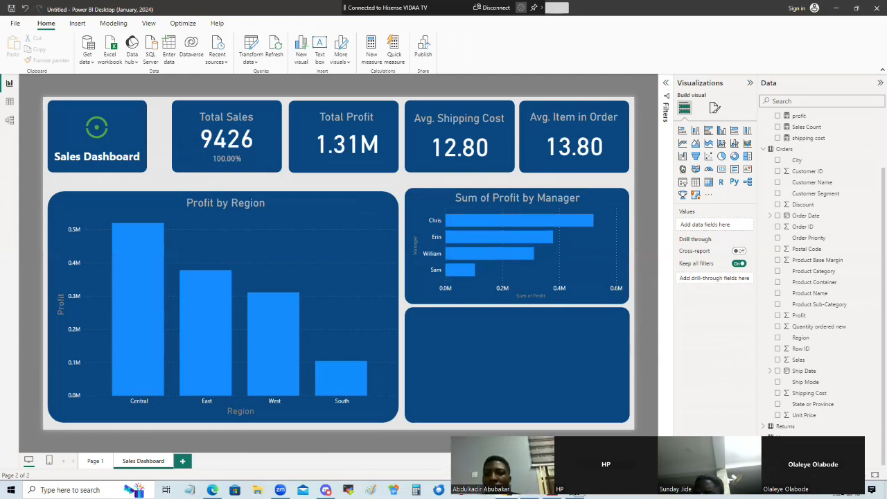
# - Add a stacked column chart with Product Category on the X-axis and Orders Profit on the Y-axis
pyautogui.click(696, 132)
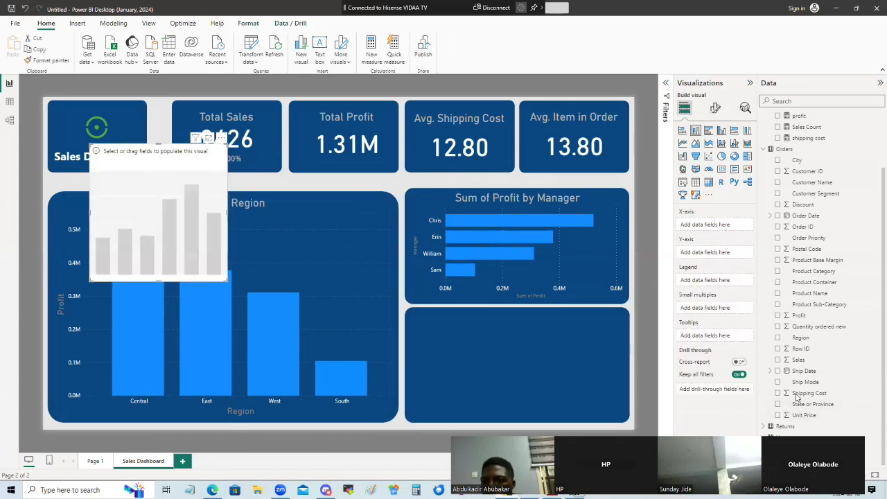
pyautogui.scroll(1, 824, 373)
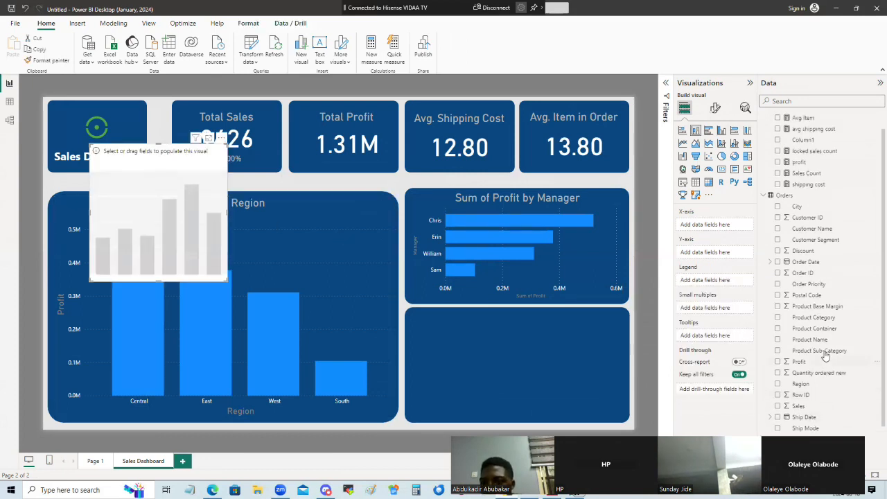
pyautogui.moveTo(821, 318); pyautogui.dragTo(822, 319)
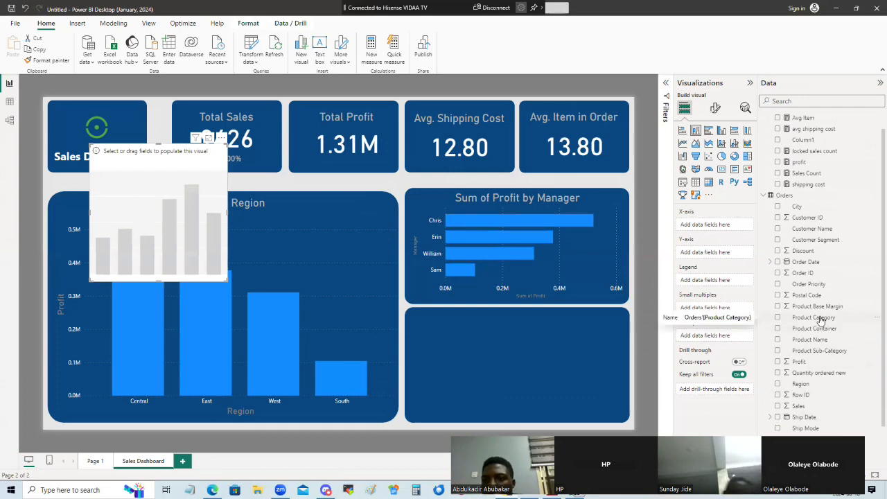
pyautogui.moveTo(821, 319); pyautogui.dragTo(736, 238)
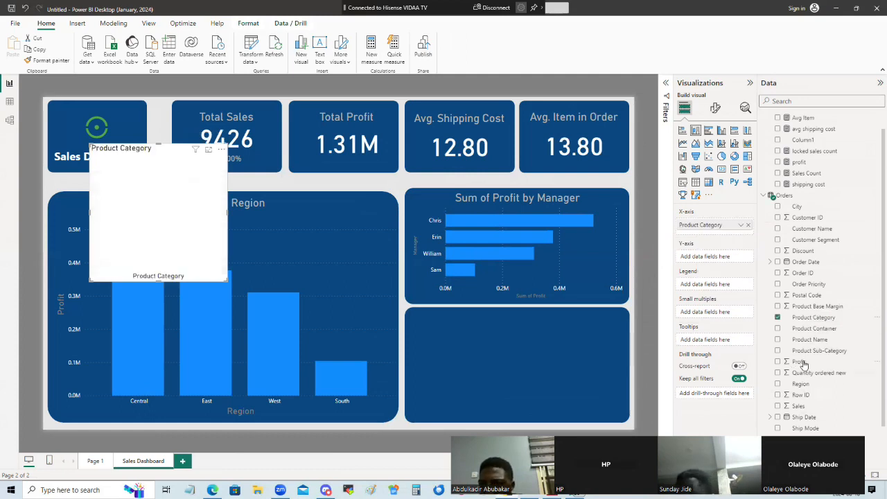
pyautogui.moveTo(800, 362); pyautogui.dragTo(712, 258)
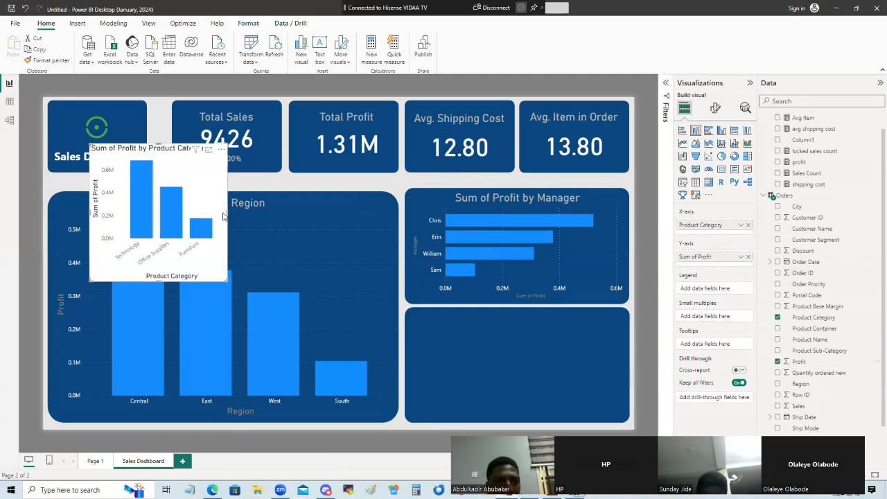
# - Widen the Sum of Profit by Product Category chart and move it over the empty lower panel
pyautogui.moveTo(311, 222); pyautogui.dragTo(315, 223)
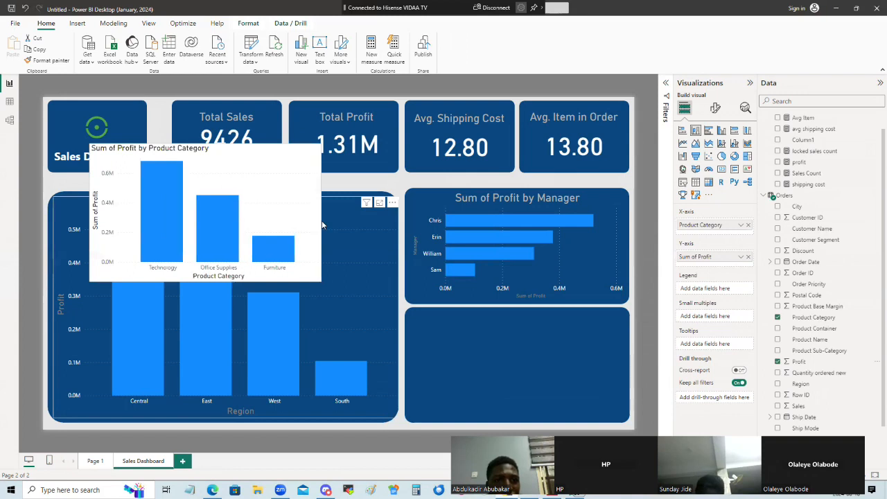
pyautogui.moveTo(322, 222); pyautogui.dragTo(325, 222)
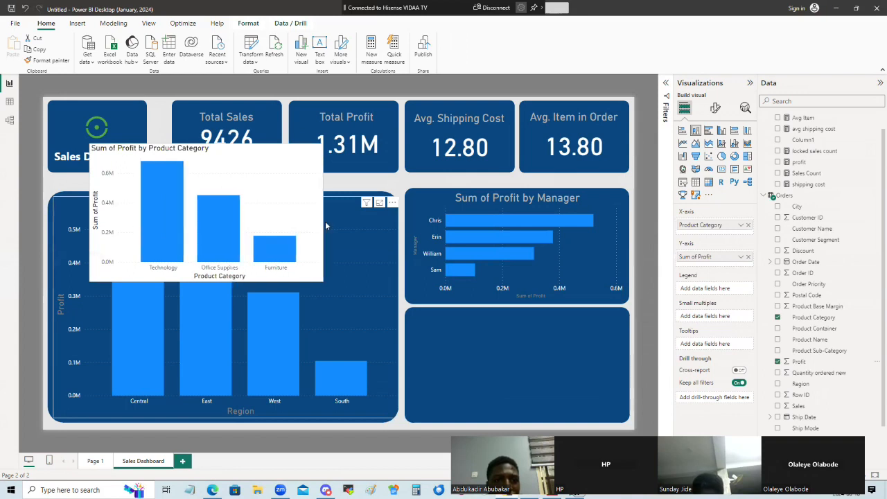
pyautogui.moveTo(266, 229); pyautogui.dragTo(357, 247)
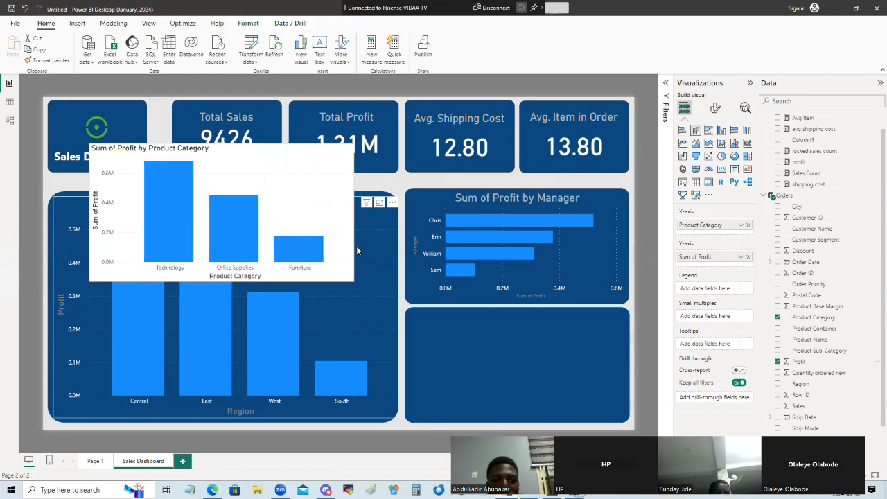
pyautogui.moveTo(210, 170); pyautogui.dragTo(489, 319)
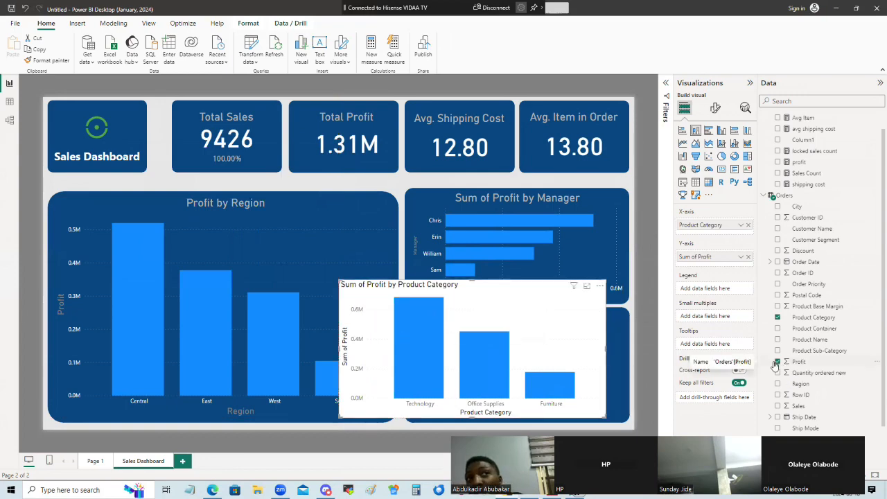
# - Try Product Sub-Category in place of Product Category on the chart's X-axis and narrow the chart
pyautogui.click(778, 317)
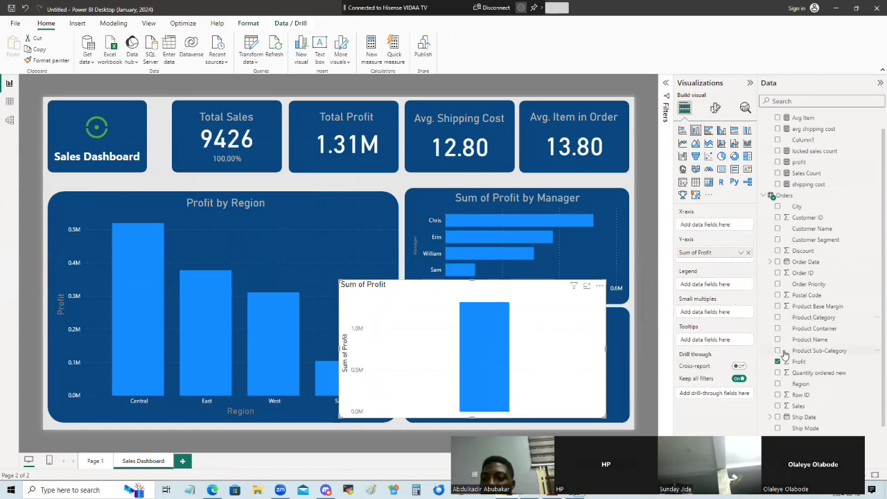
pyautogui.click(778, 351)
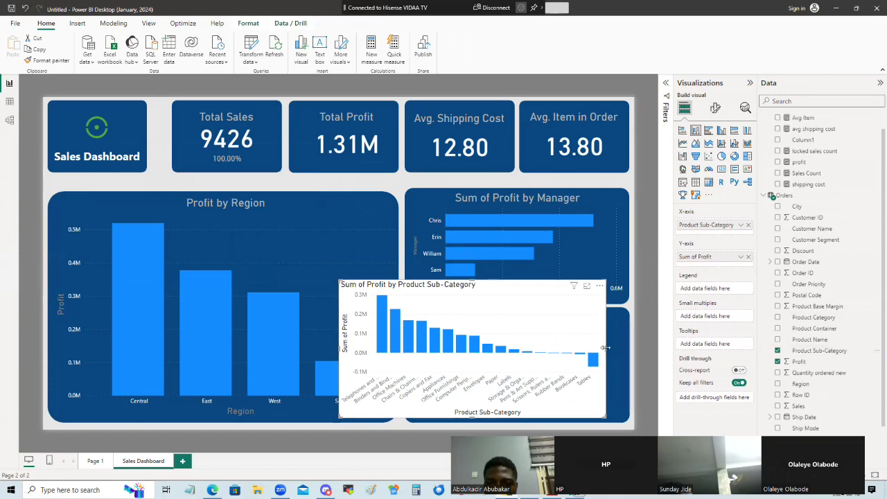
pyautogui.moveTo(616, 352); pyautogui.dragTo(584, 359)
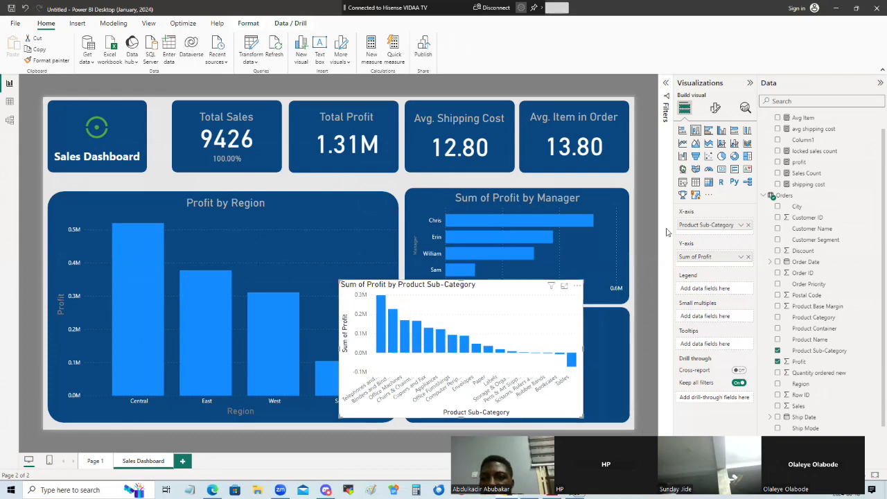
# - Convert the sub-category chart to a table and bring its left edge in to the lower panel's left side
pyautogui.click(696, 182)
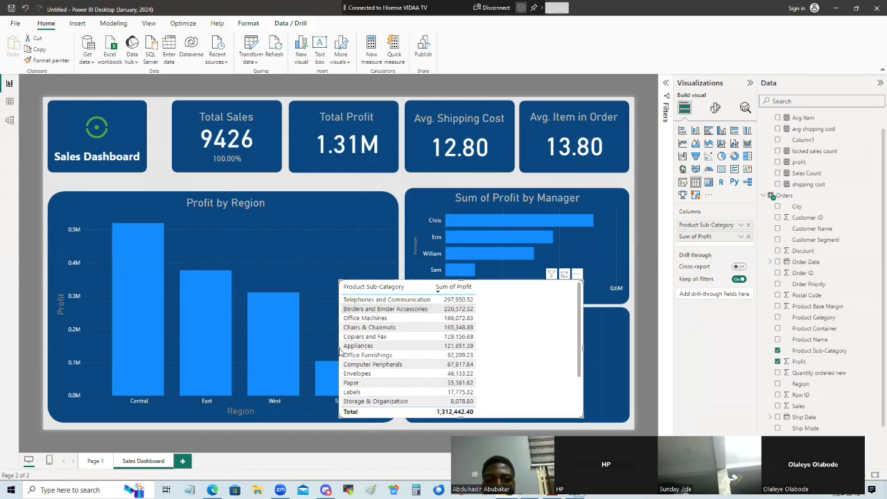
pyautogui.moveTo(340, 352); pyautogui.dragTo(414, 358)
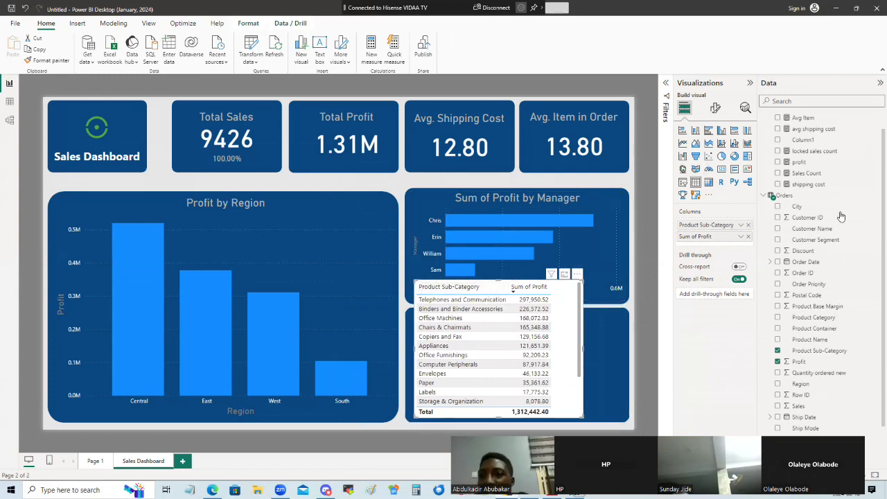
# - Turn the table into a pie chart of Profit by Product Category instead of Product Sub-Category, and widen it toward the panel's right side
pyautogui.click(721, 157)
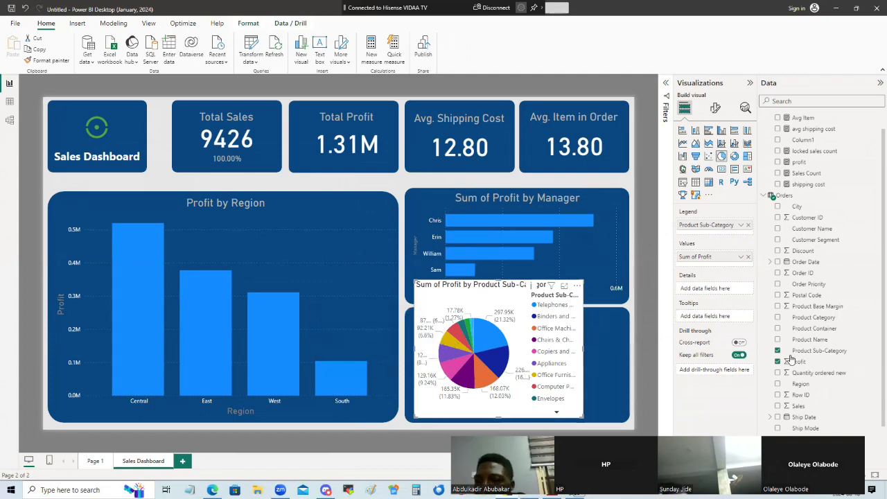
pyautogui.click(777, 317)
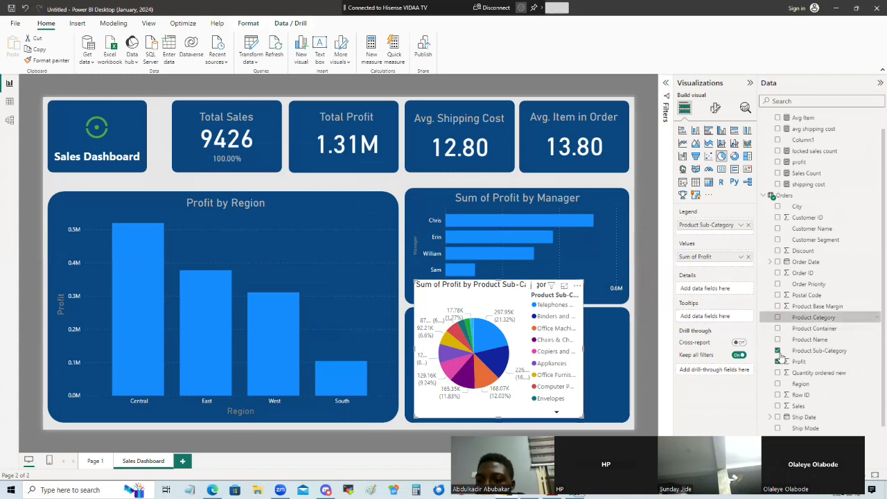
pyautogui.click(778, 351)
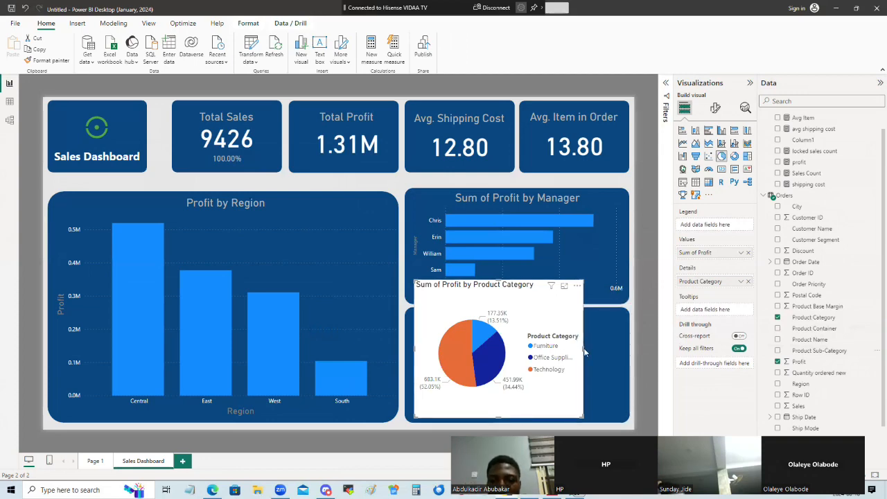
pyautogui.moveTo(583, 350); pyautogui.dragTo(620, 356)
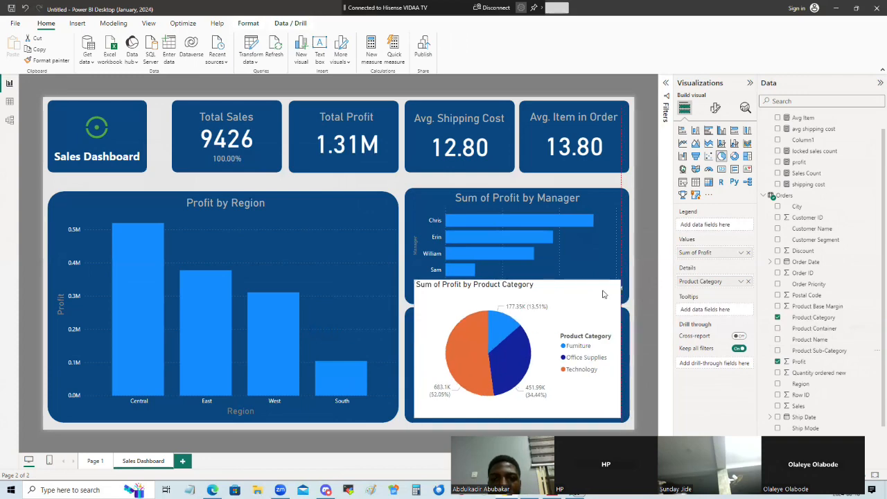
# - Copy the Sum of Profit by Manager chart's formatting onto the Product Category pie chart with Format painter
pyautogui.click(59, 61)
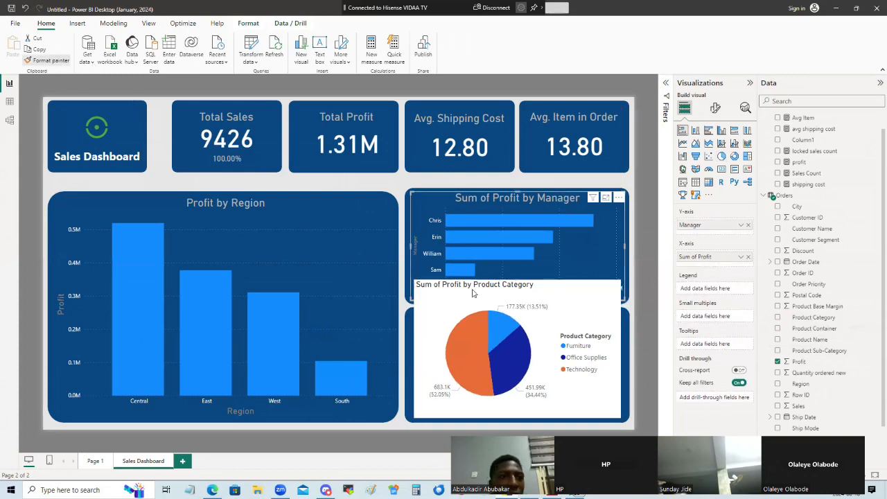
pyautogui.click(574, 311)
# - Resize the Sum of Profit by Product Category pie chart to fit inside the lower panel, and deselect it
pyautogui.click(576, 301)
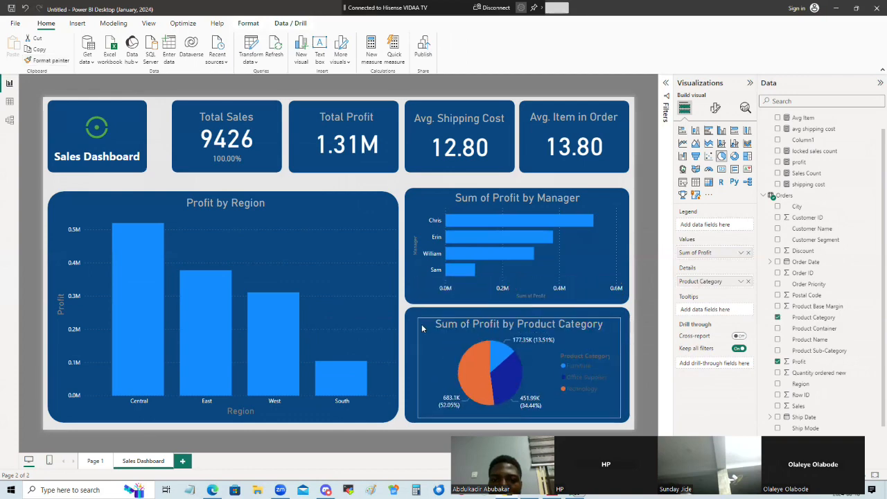
pyautogui.moveTo(417, 327); pyautogui.dragTo(414, 321)
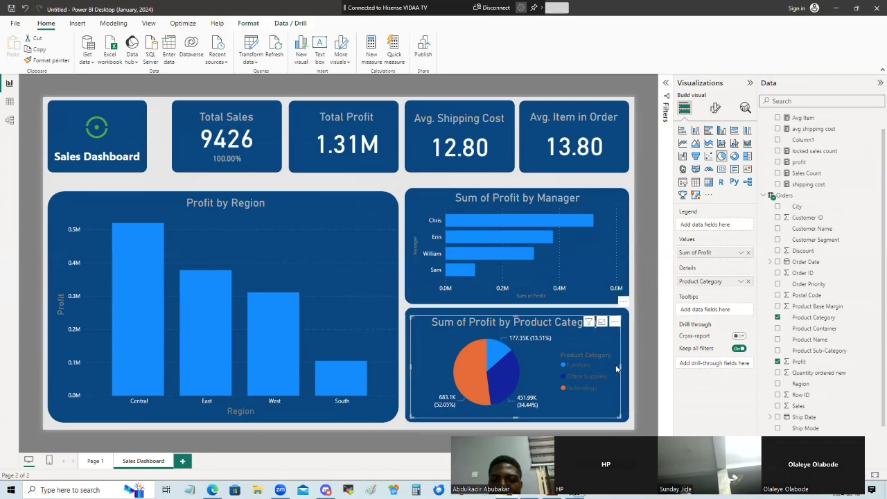
pyautogui.moveTo(619, 372); pyautogui.dragTo(629, 372)
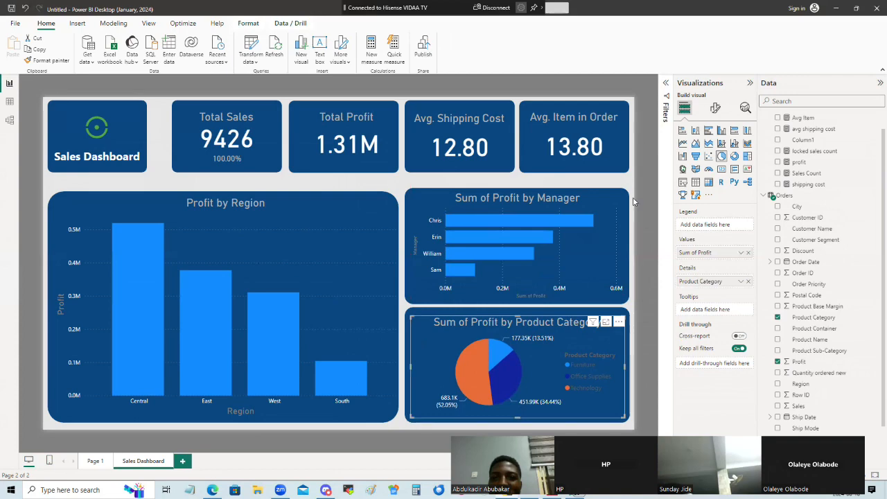
pyautogui.click(652, 214)
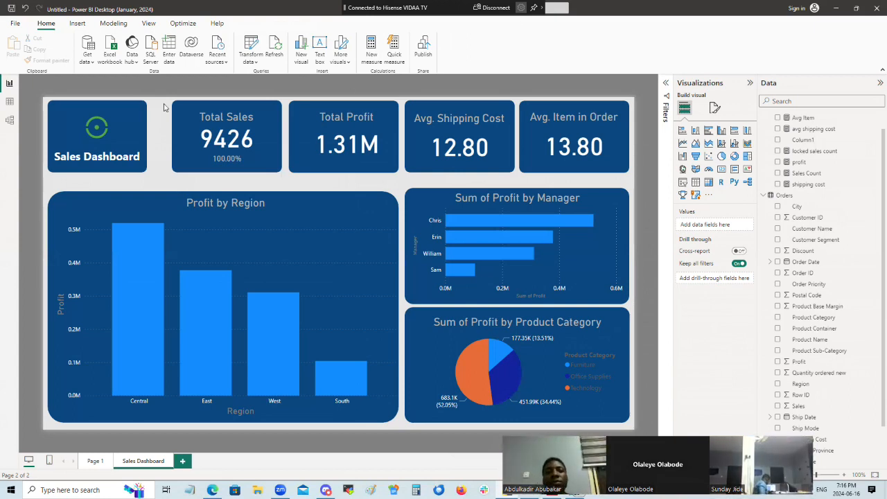
# - Save the report to the Desktop as a Power BI file named sales
pyautogui.click(14, 25)
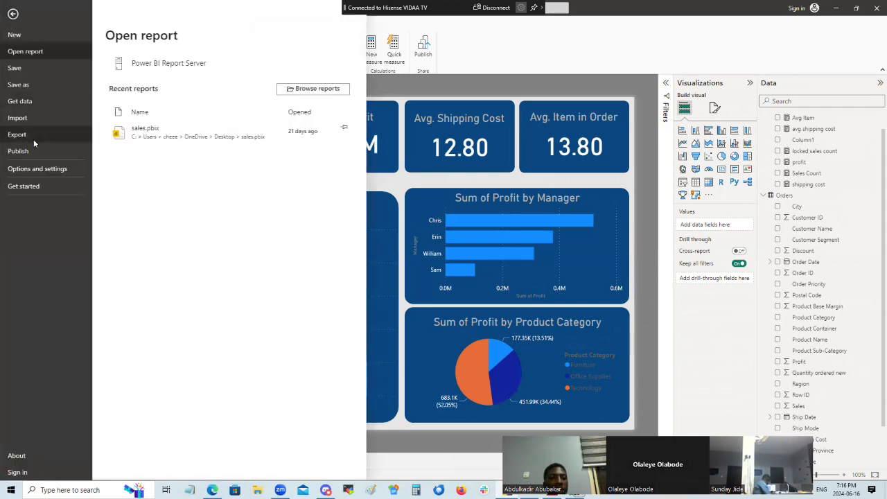
pyautogui.click(18, 85)
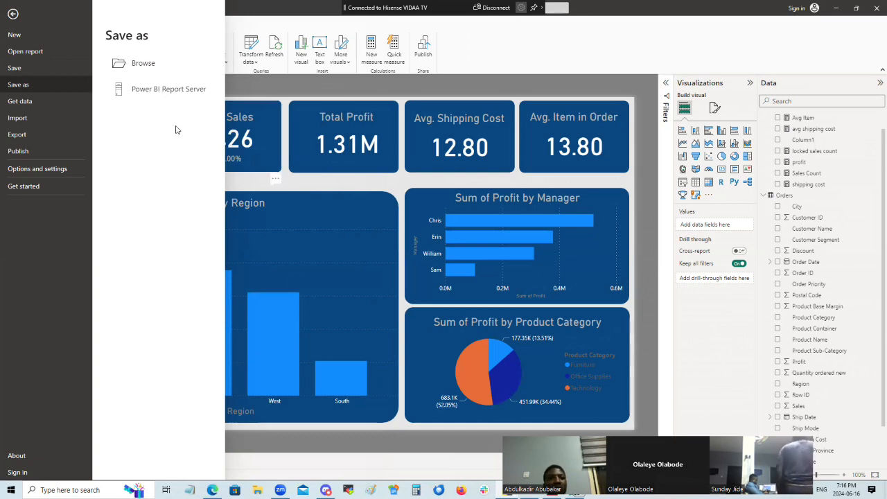
pyautogui.click(228, 83)
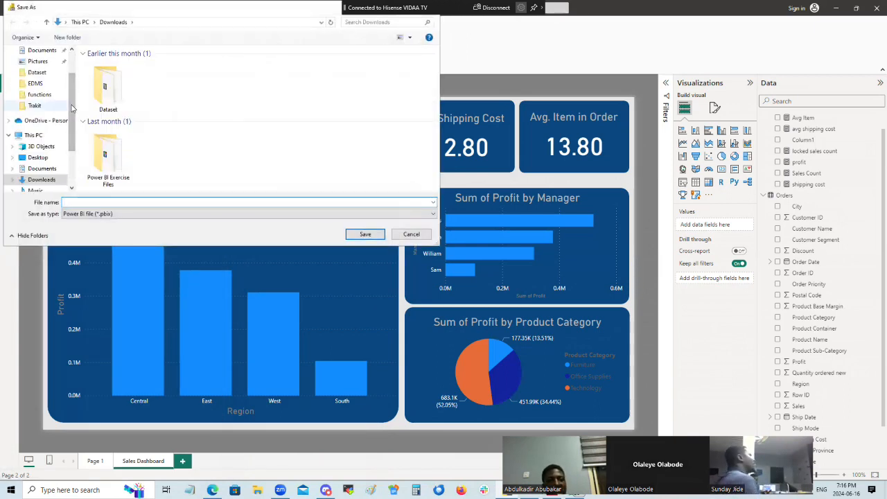
pyautogui.scroll(2, 69, 97)
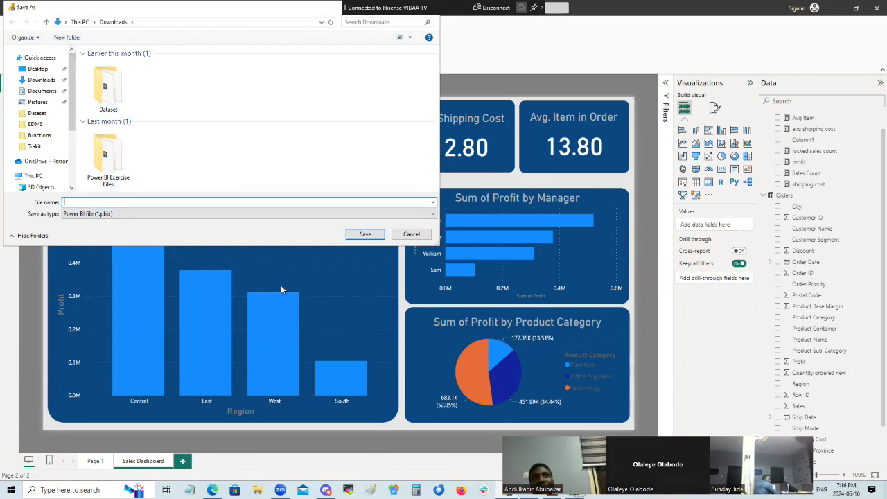
pyautogui.click(38, 68)
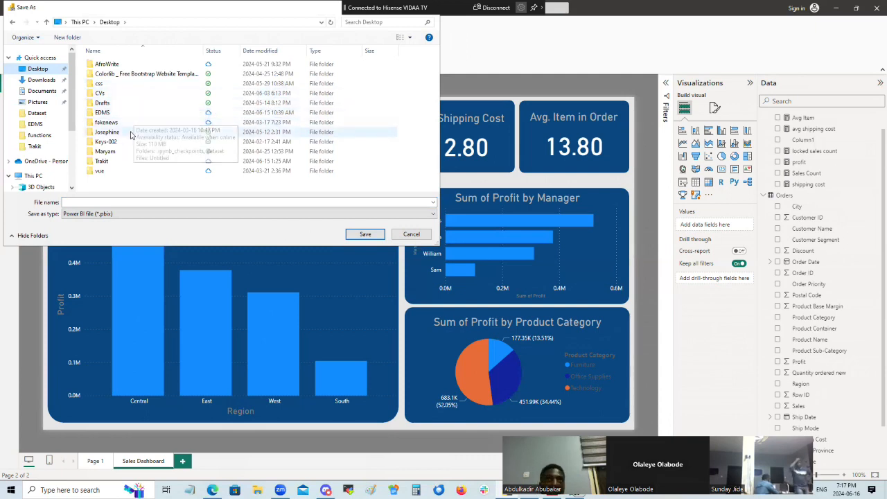
pyautogui.click(66, 202)
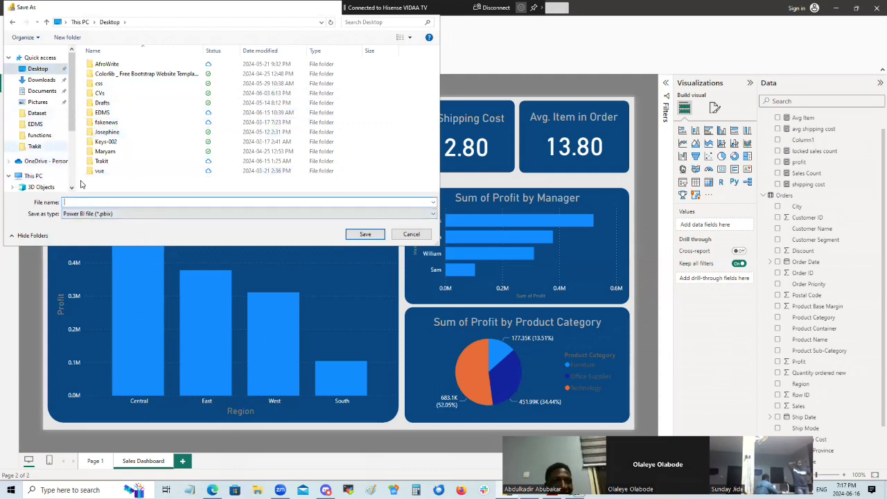
pyautogui.write('sales')
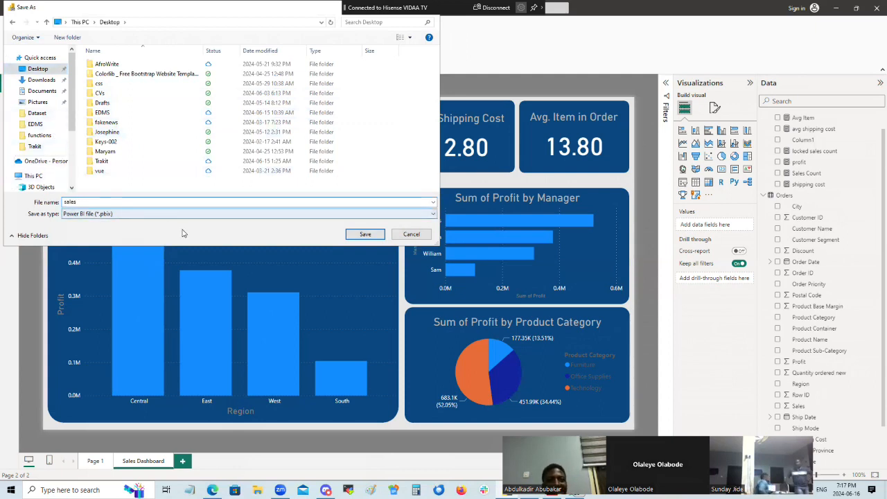
pyautogui.click(365, 235)
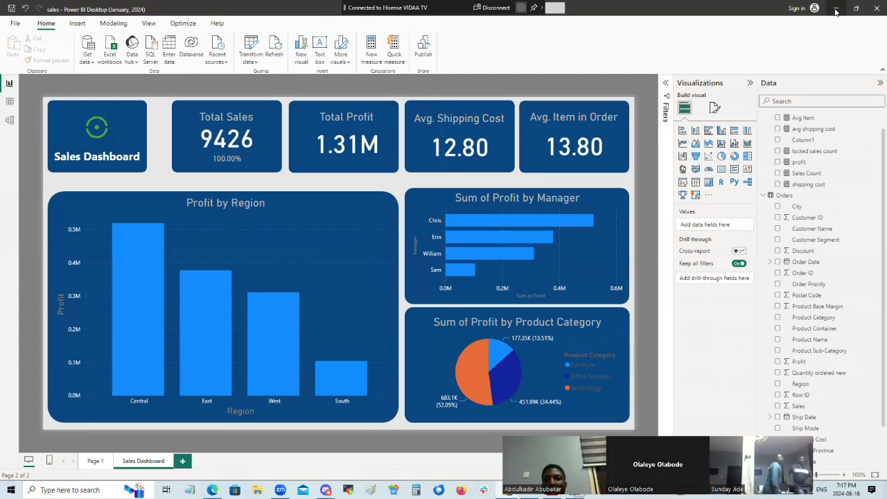
# - Minimize the Power BI, browser, Settings and WhatsApp windows to show the desktop
pyautogui.click(836, 10)
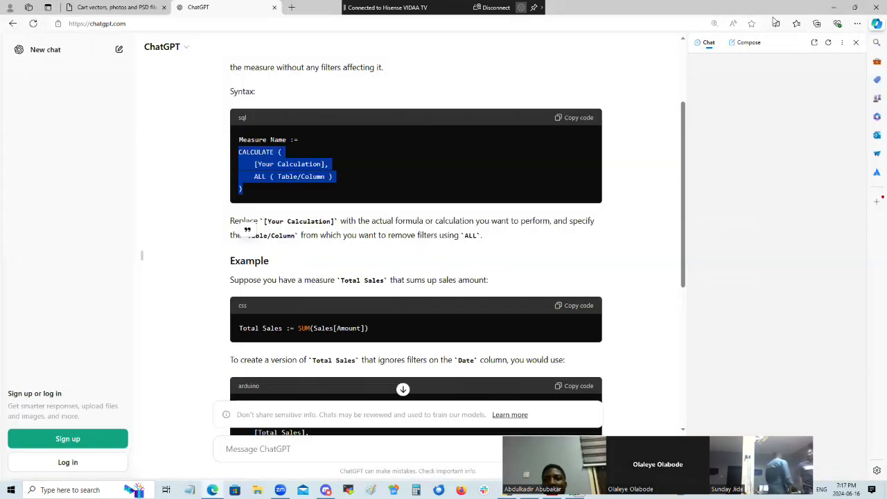
pyautogui.click(832, 8)
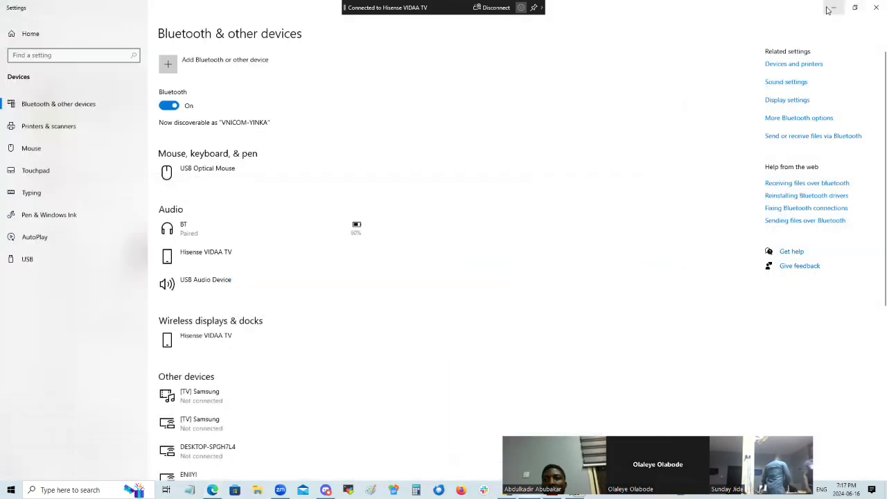
pyautogui.click(828, 10)
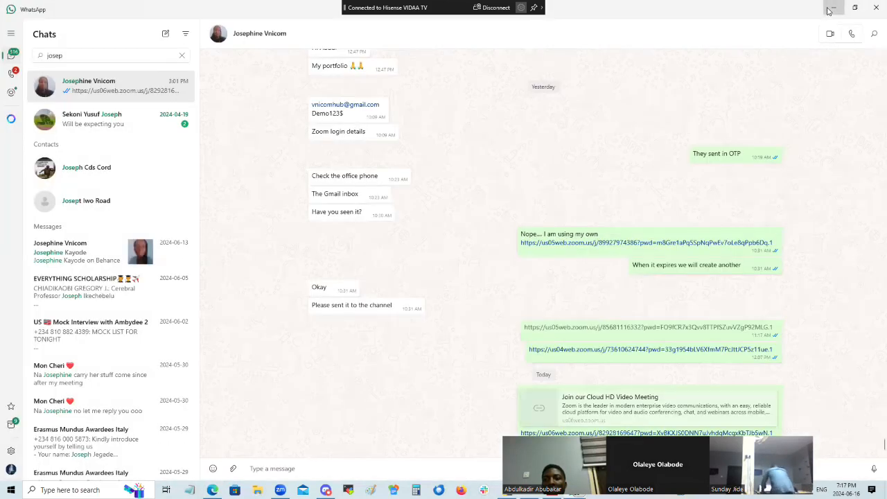
pyautogui.click(830, 12)
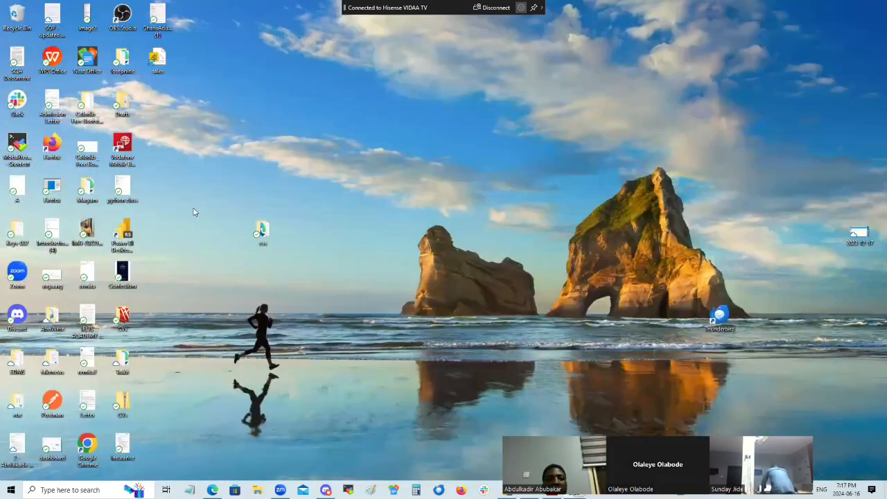
# - Copy the saved sales Power BI file from the desktop to the clipboard
pyautogui.doubleClick(164, 58)
pyautogui.rightClick(164, 59)
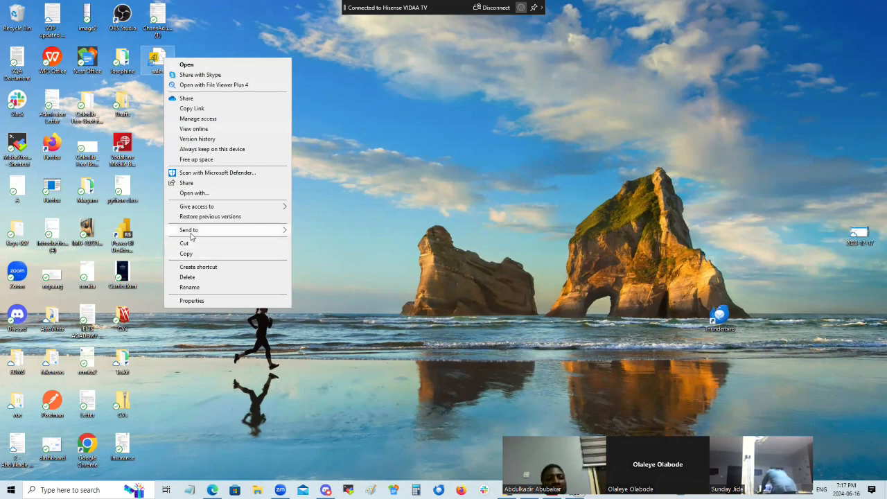
pyautogui.click(188, 254)
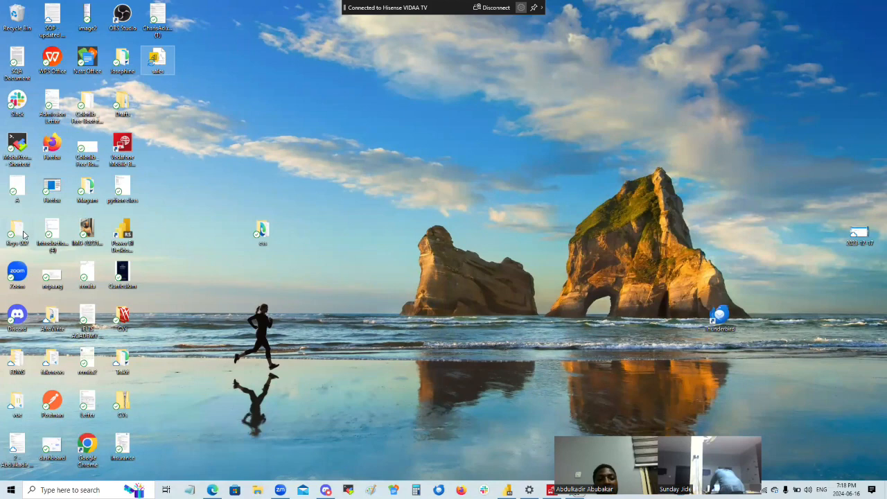
# - Switch to WhatsApp and try to attach the copied sales.pbix file to the open chat
pyautogui.moveTo(23, 228)
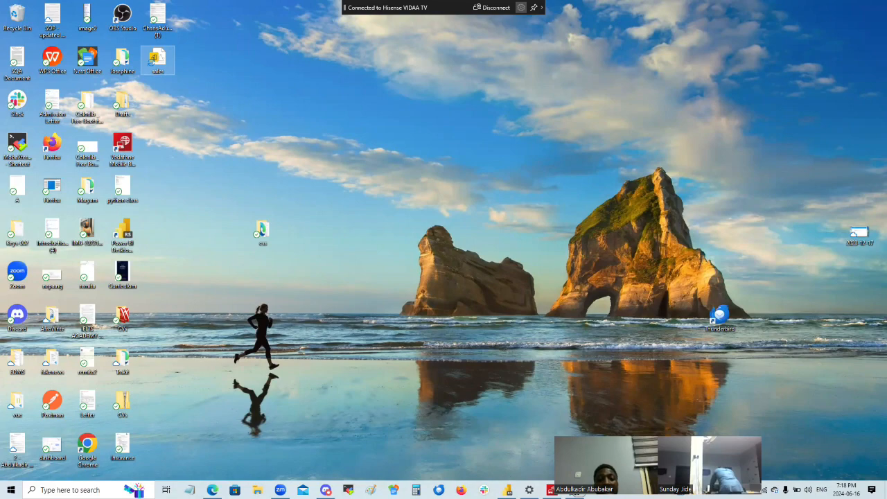
pyautogui.click(666, 490)
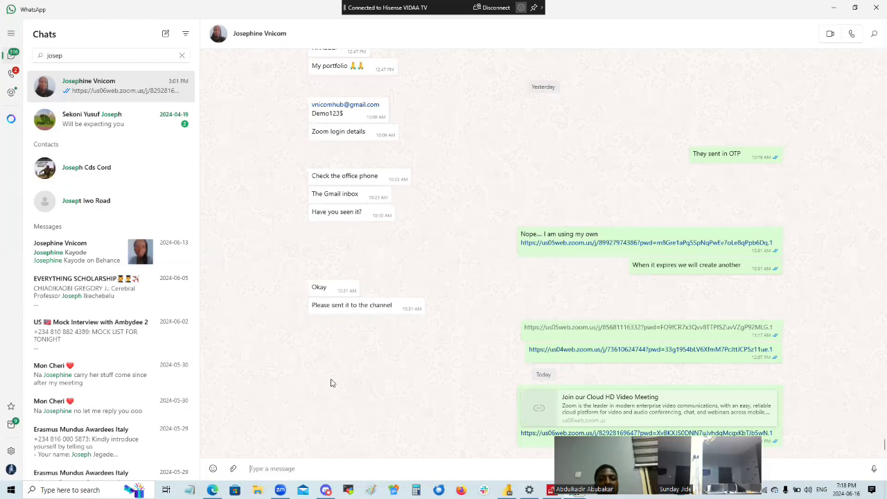
pyautogui.hotkey('ctrl', 'v')
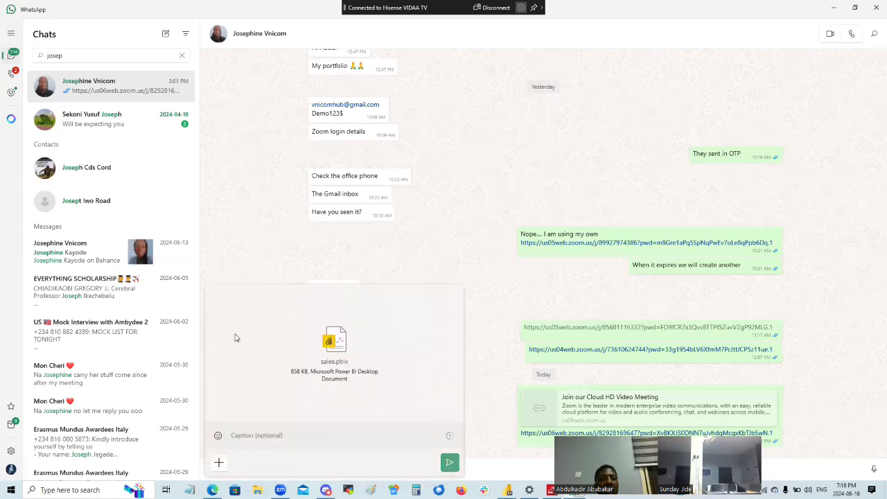
pyautogui.press('Escape')
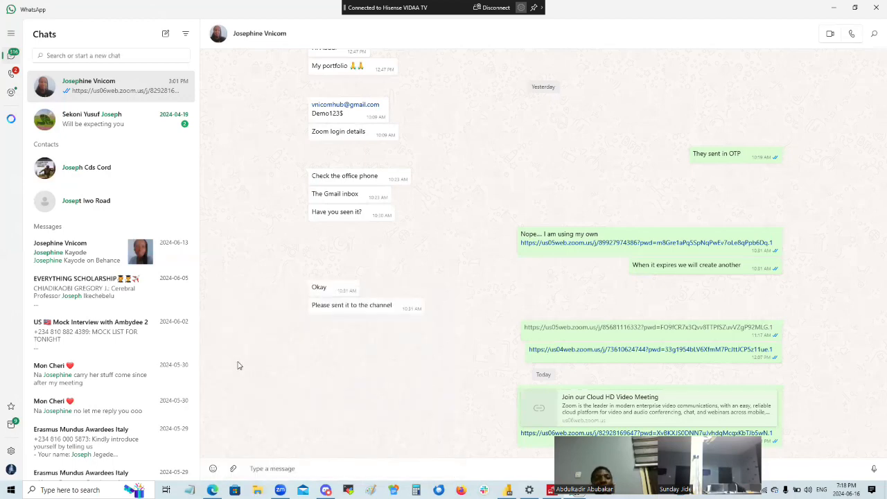